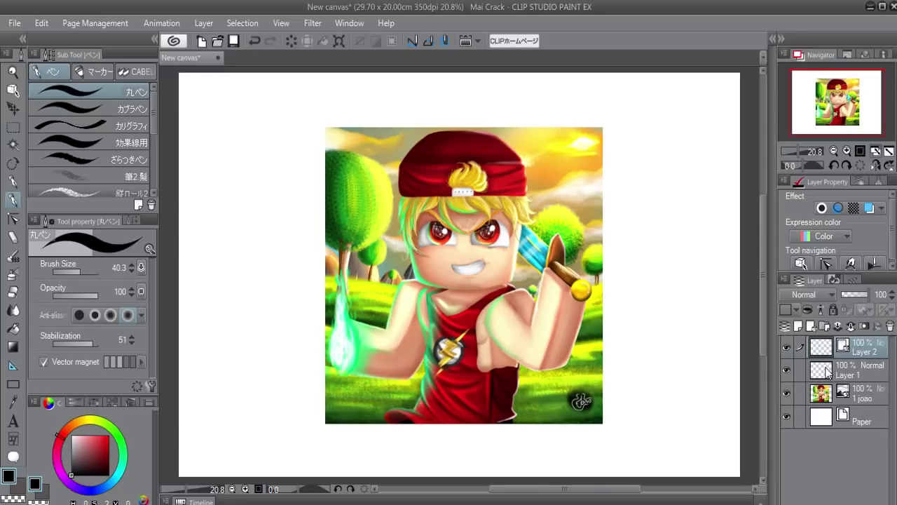
- Reduce the round pen from 40.3 to brush size 8.0 and zoom out to see the whole canvas
{"action": "left_click_drag", "start_coordinate": [547, 272], "coordinate": [558, 299]}
{"action": "key", "text": "bracketleft"}
{"action": "key", "text": "bracketleft"}
{"action": "key", "text": "bracketleft"}
{"action": "key", "text": "bracketleft"}
{"action": "key", "text": "bracketleft"}
{"action": "key", "text": "bracketleft"}
{"action": "key", "text": "bracketleft"}
{"action": "key", "text": "bracketleft"}
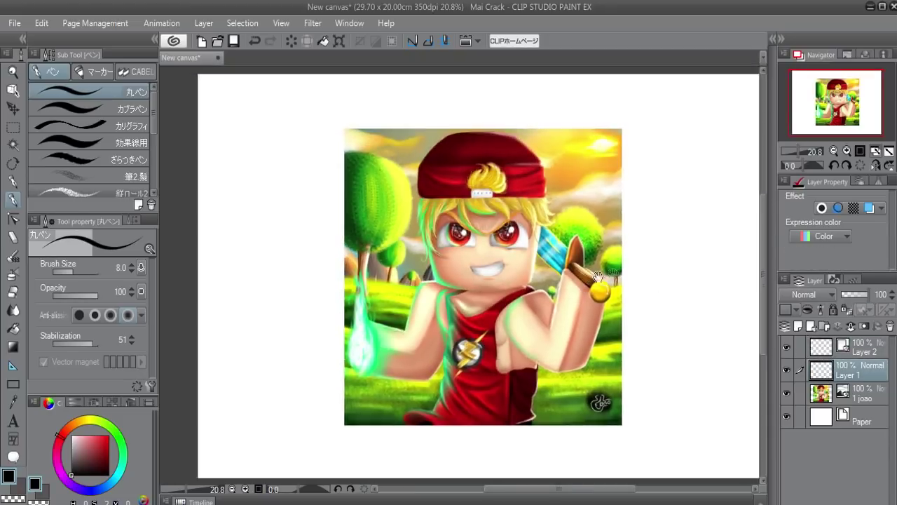
{"action": "left_click", "coordinate": [847, 151]}
{"action": "scroll", "coordinate": [705, 245], "scroll_direction": "up", "scroll_amount": 4}
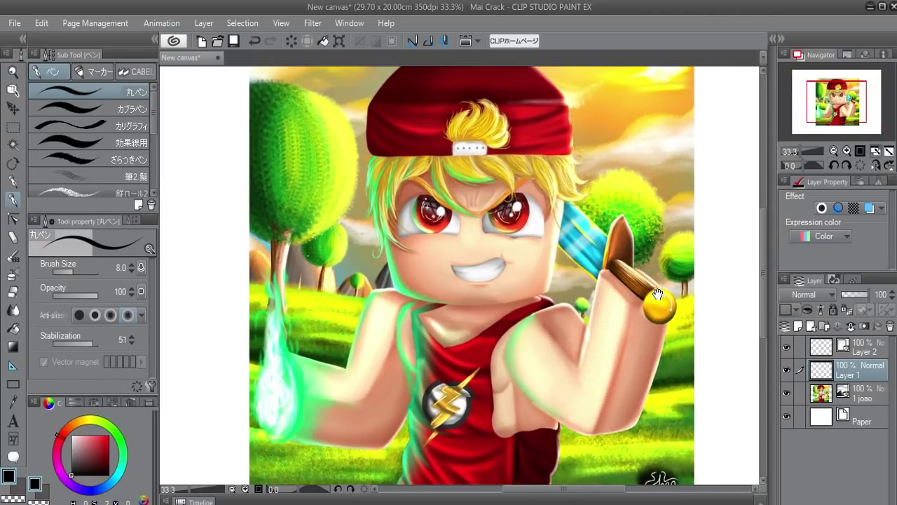
- Pan around the face, cap and chest to shade the brows, eyes and cheeks
{"action": "mouse_move", "coordinate": [658, 294]}
{"action": "left_mouse_down"}
{"action": "mouse_move", "coordinate": [606, 251]}
{"action": "mouse_move", "coordinate": [589, 274]}
{"action": "left_mouse_up"}
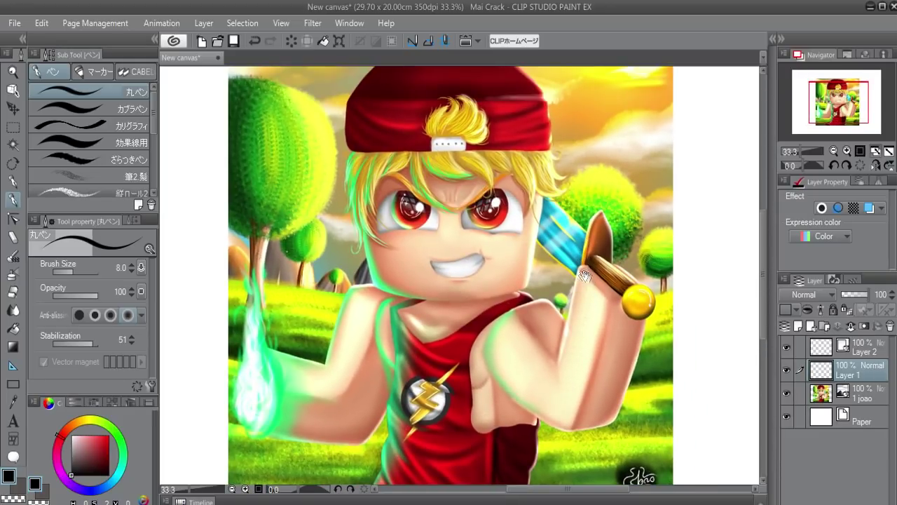
{"action": "left_click_drag", "start_coordinate": [583, 275], "coordinate": [587, 257]}
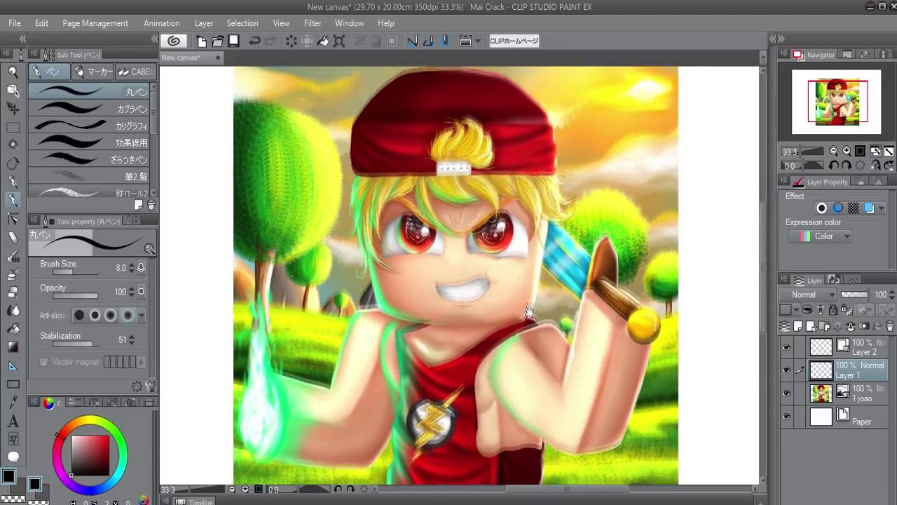
{"action": "left_click_drag", "start_coordinate": [519, 280], "coordinate": [534, 320]}
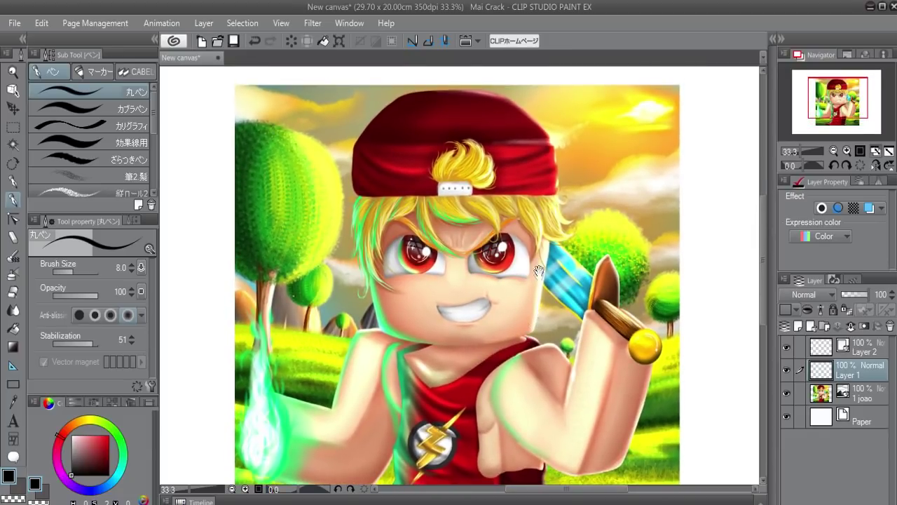
{"action": "left_click_drag", "start_coordinate": [538, 270], "coordinate": [547, 233]}
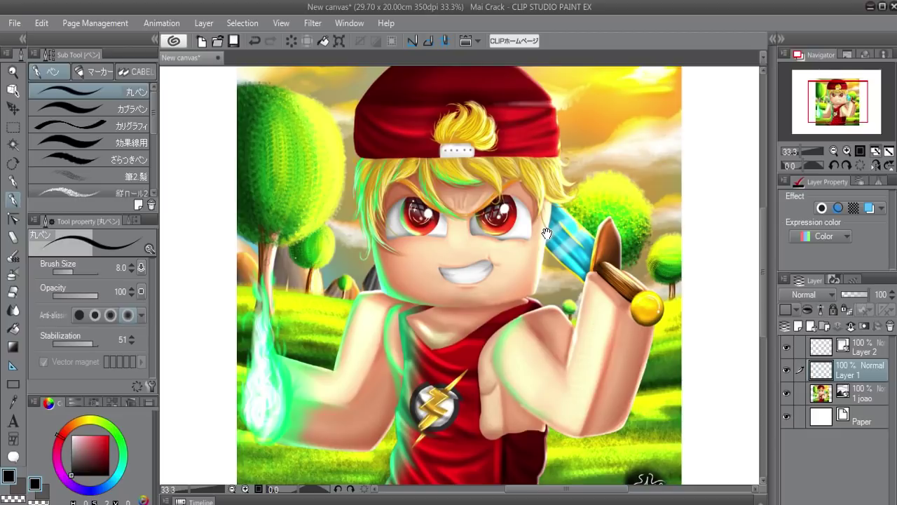
{"action": "left_click_drag", "start_coordinate": [518, 280], "coordinate": [508, 294]}
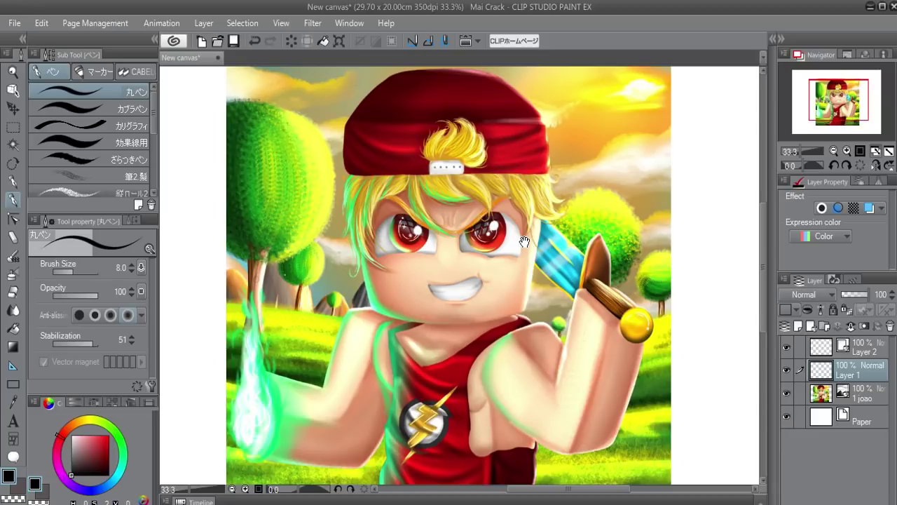
{"action": "mouse_move", "coordinate": [512, 253]}
{"action": "left_mouse_down"}
{"action": "mouse_move", "coordinate": [514, 303]}
{"action": "mouse_move", "coordinate": [525, 236]}
{"action": "left_mouse_up"}
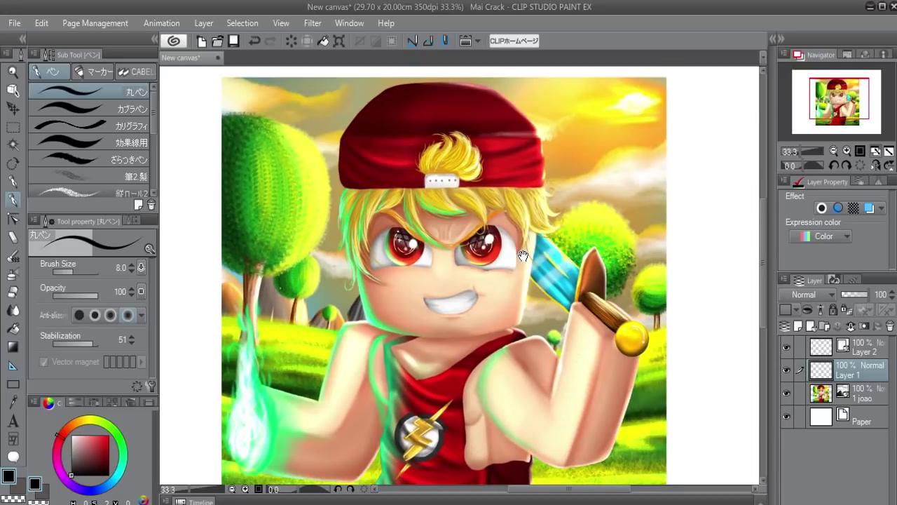
{"action": "mouse_move", "coordinate": [523, 255]}
{"action": "left_mouse_down"}
{"action": "mouse_move", "coordinate": [513, 268]}
{"action": "mouse_move", "coordinate": [511, 251]}
{"action": "left_mouse_up"}
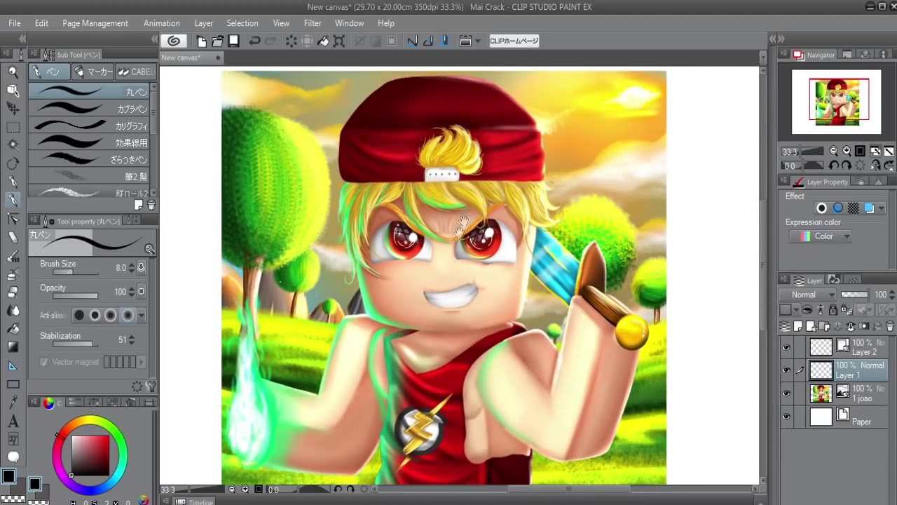
- Pan between the cap, apron and sword arm while shading skin, then zoom out to review
{"action": "left_click_drag", "start_coordinate": [475, 225], "coordinate": [472, 250]}
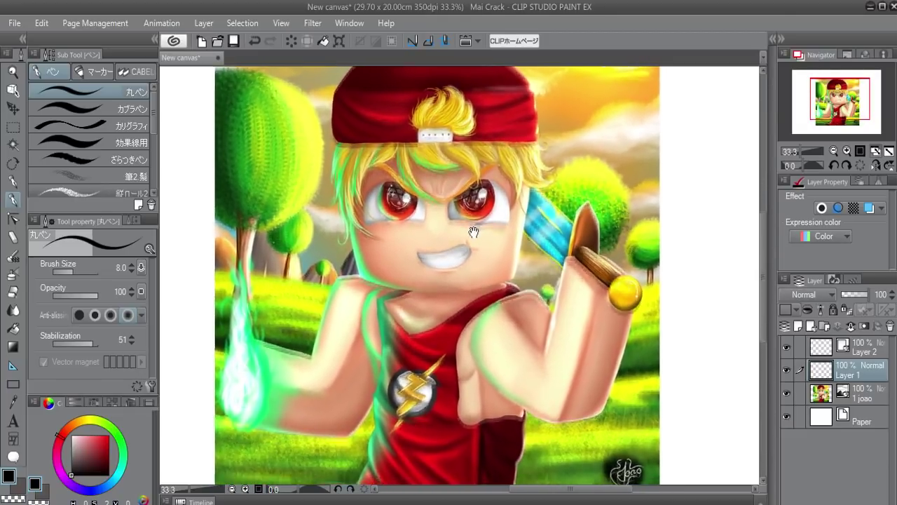
{"action": "mouse_move", "coordinate": [475, 250]}
{"action": "left_mouse_down"}
{"action": "mouse_move", "coordinate": [471, 231]}
{"action": "mouse_move", "coordinate": [481, 261]}
{"action": "mouse_move", "coordinate": [485, 226]}
{"action": "left_mouse_up"}
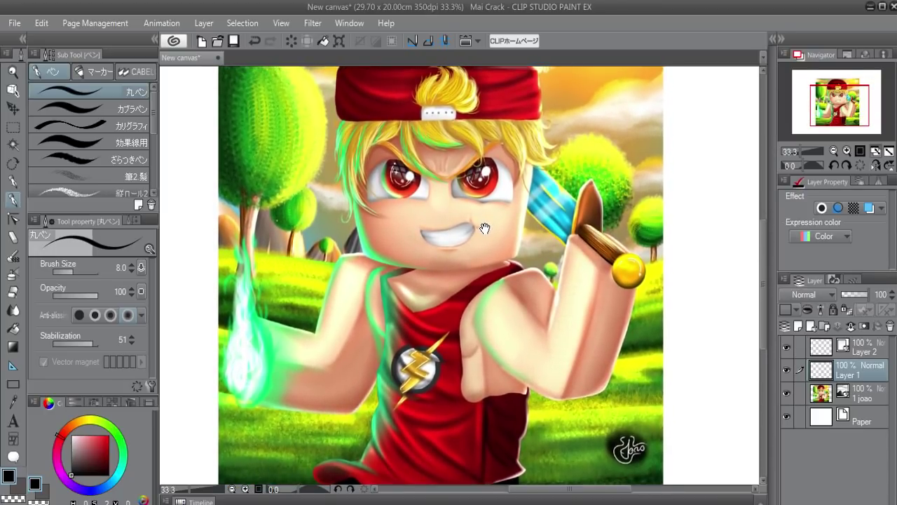
{"action": "left_click_drag", "start_coordinate": [485, 225], "coordinate": [484, 232]}
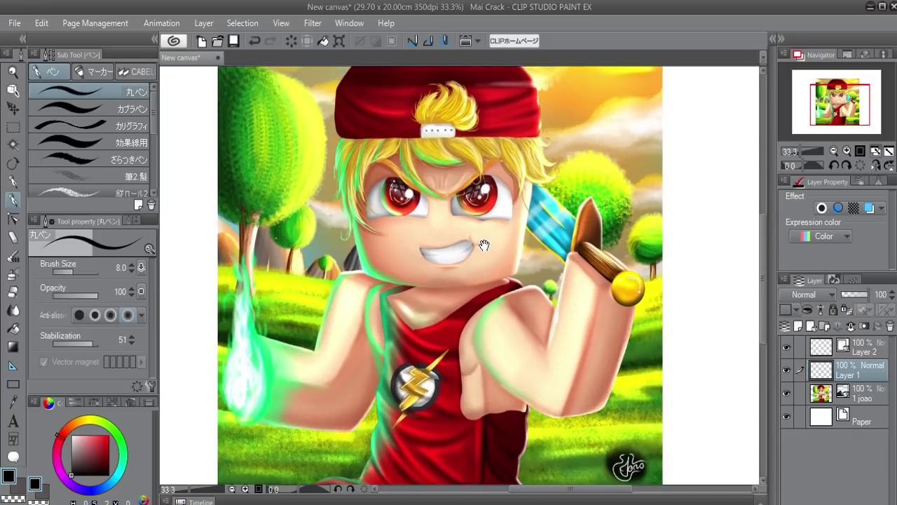
{"action": "left_click_drag", "start_coordinate": [484, 232], "coordinate": [478, 289]}
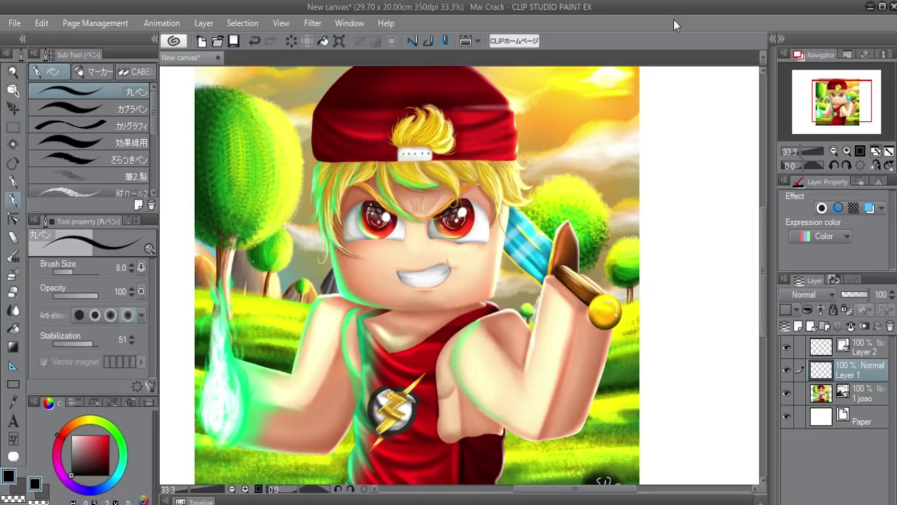
{"action": "left_click_drag", "start_coordinate": [574, 230], "coordinate": [581, 242]}
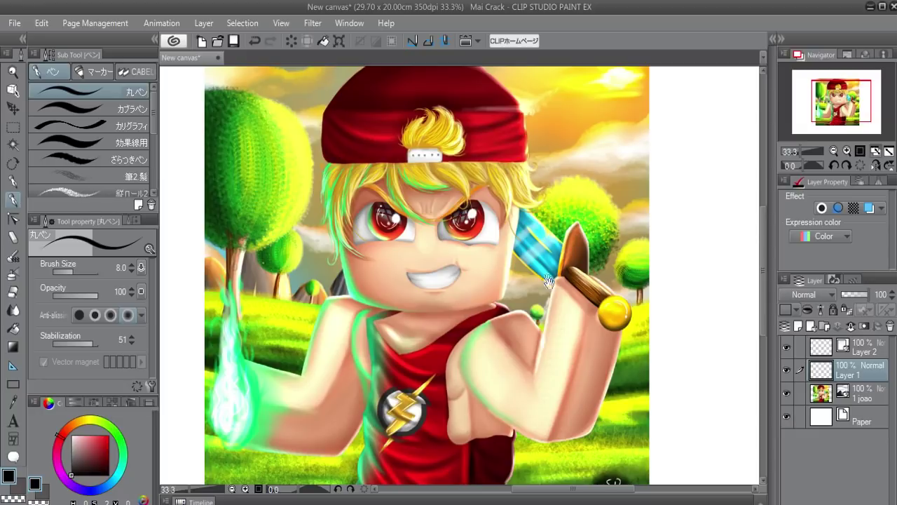
{"action": "mouse_move", "coordinate": [476, 201]}
{"action": "left_mouse_down"}
{"action": "mouse_move", "coordinate": [519, 221]}
{"action": "mouse_move", "coordinate": [500, 186]}
{"action": "left_mouse_up"}
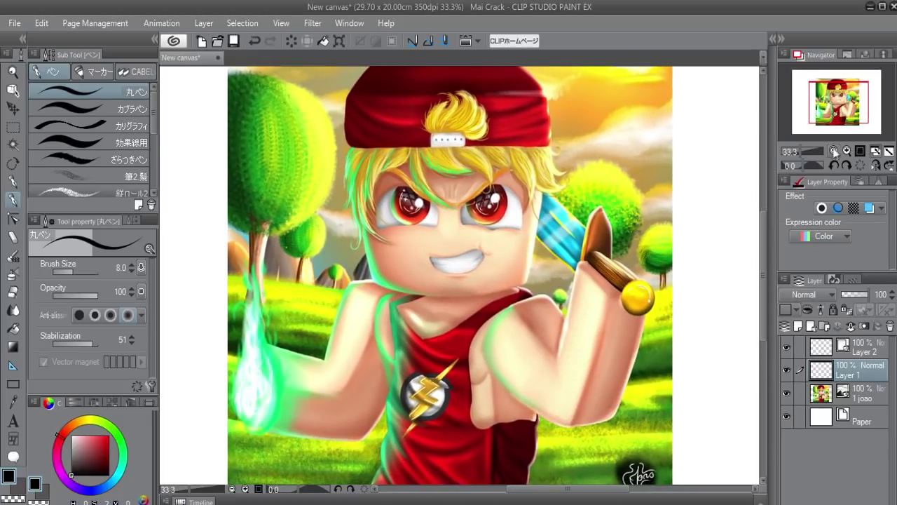
{"action": "left_click", "coordinate": [833, 150]}
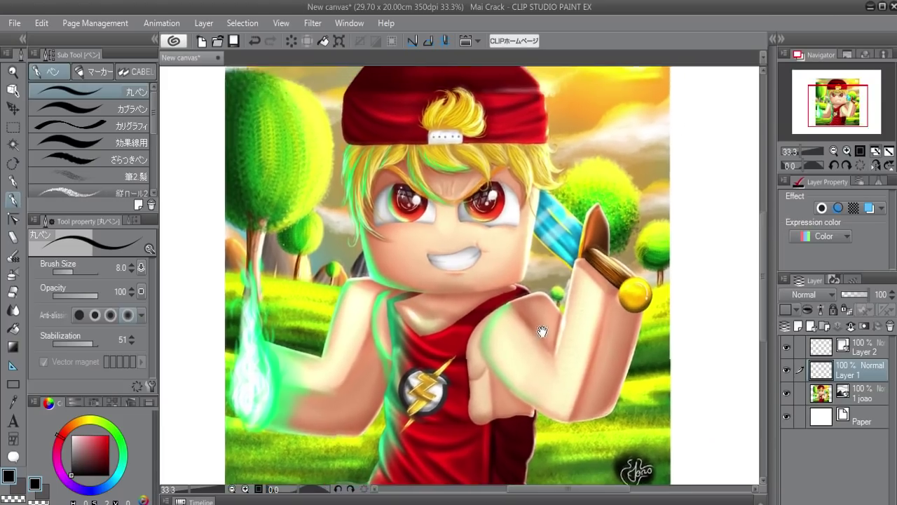
{"action": "left_click_drag", "start_coordinate": [565, 267], "coordinate": [541, 307]}
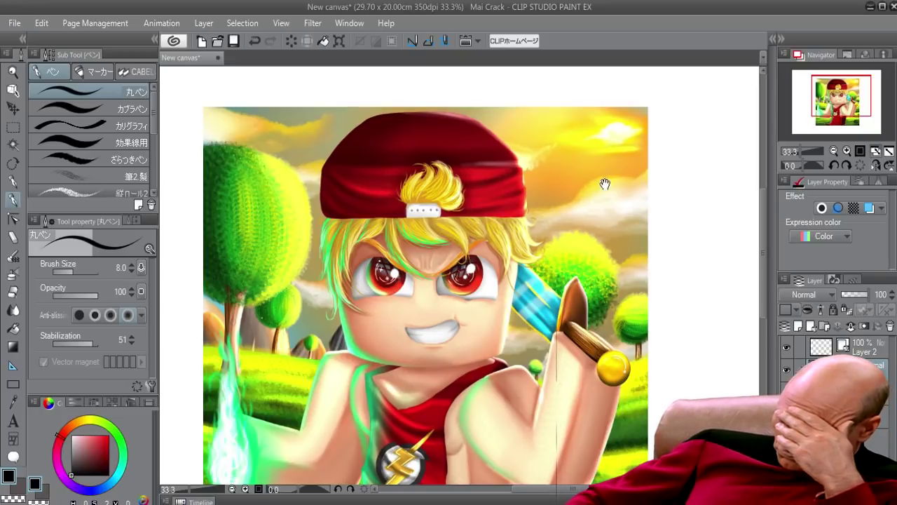
{"action": "mouse_move", "coordinate": [563, 245]}
{"action": "left_mouse_down"}
{"action": "mouse_move", "coordinate": [582, 198]}
{"action": "mouse_move", "coordinate": [550, 268]}
{"action": "mouse_move", "coordinate": [520, 216]}
{"action": "left_mouse_up"}
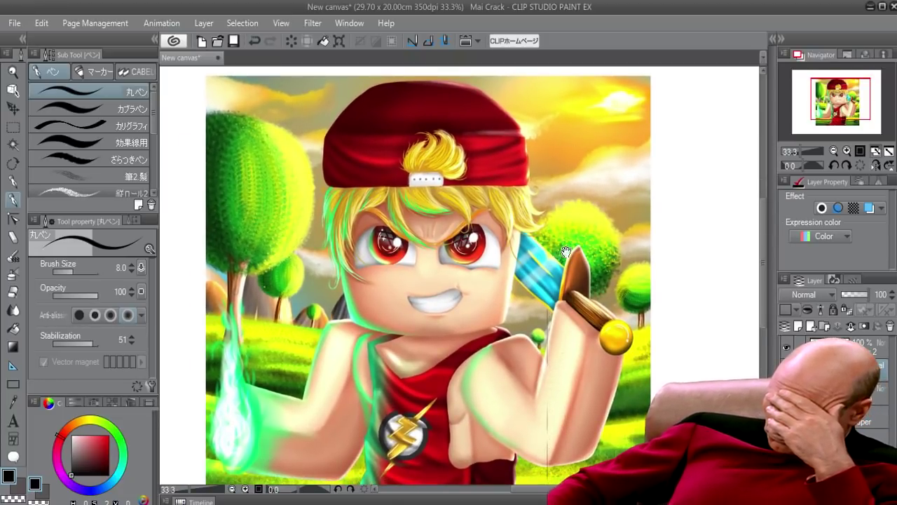
{"action": "mouse_move", "coordinate": [528, 328]}
{"action": "left_mouse_down"}
{"action": "mouse_move", "coordinate": [515, 289]}
{"action": "mouse_move", "coordinate": [526, 372]}
{"action": "mouse_move", "coordinate": [559, 292]}
{"action": "left_mouse_up"}
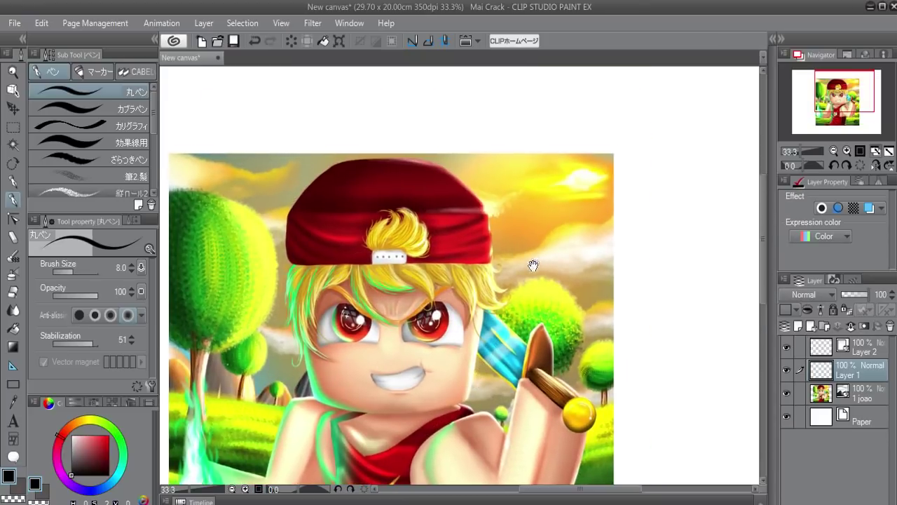
- Pan across the cap, face and torso while blending skin shading on the face and raised arm
{"action": "mouse_move", "coordinate": [542, 272]}
{"action": "left_mouse_down"}
{"action": "mouse_move", "coordinate": [565, 216]}
{"action": "mouse_move", "coordinate": [560, 205]}
{"action": "left_mouse_up"}
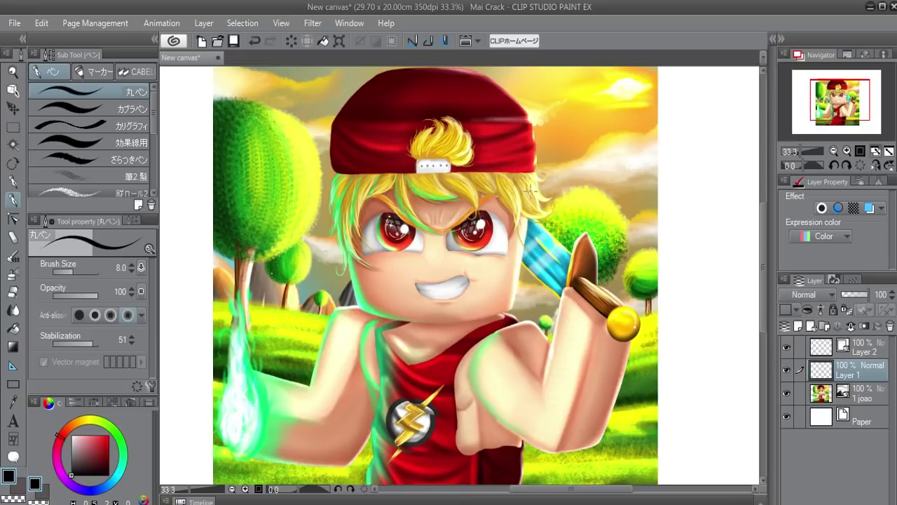
{"action": "left_click_drag", "start_coordinate": [528, 231], "coordinate": [532, 265]}
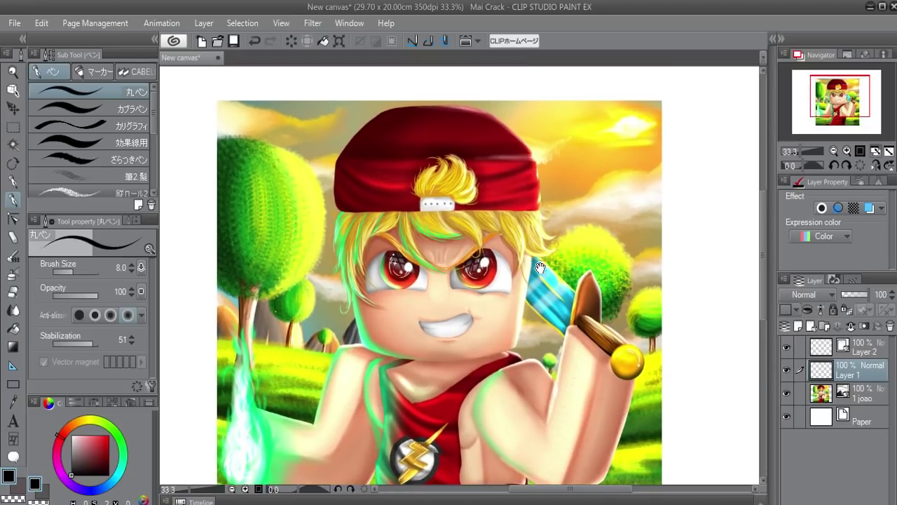
{"action": "mouse_move", "coordinate": [517, 262]}
{"action": "left_mouse_down"}
{"action": "mouse_move", "coordinate": [510, 239]}
{"action": "mouse_move", "coordinate": [519, 298]}
{"action": "left_mouse_up"}
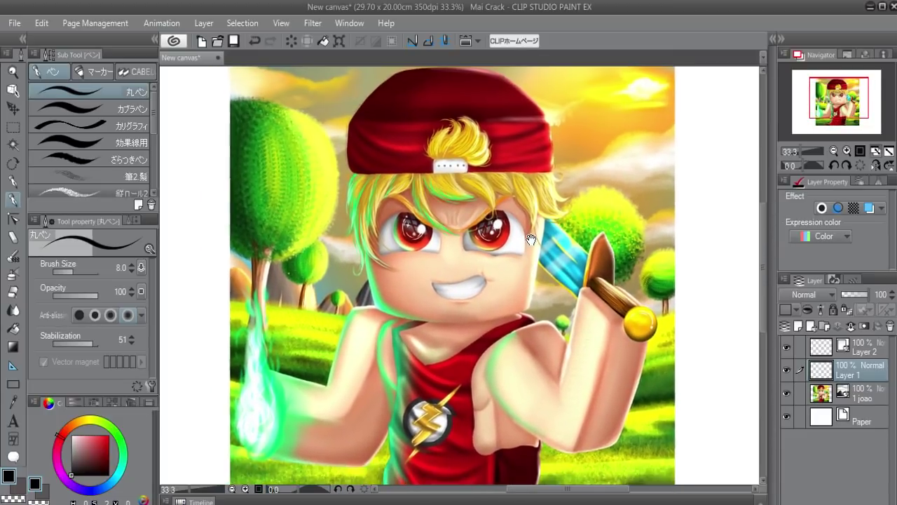
{"action": "left_click_drag", "start_coordinate": [527, 260], "coordinate": [513, 276]}
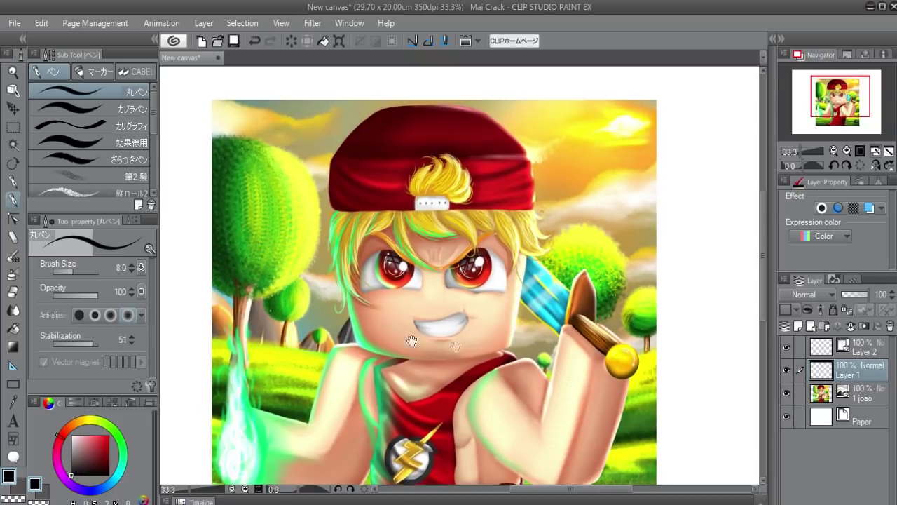
{"action": "mouse_move", "coordinate": [521, 190]}
{"action": "left_mouse_down"}
{"action": "mouse_move", "coordinate": [537, 232]}
{"action": "mouse_move", "coordinate": [561, 213]}
{"action": "left_mouse_up"}
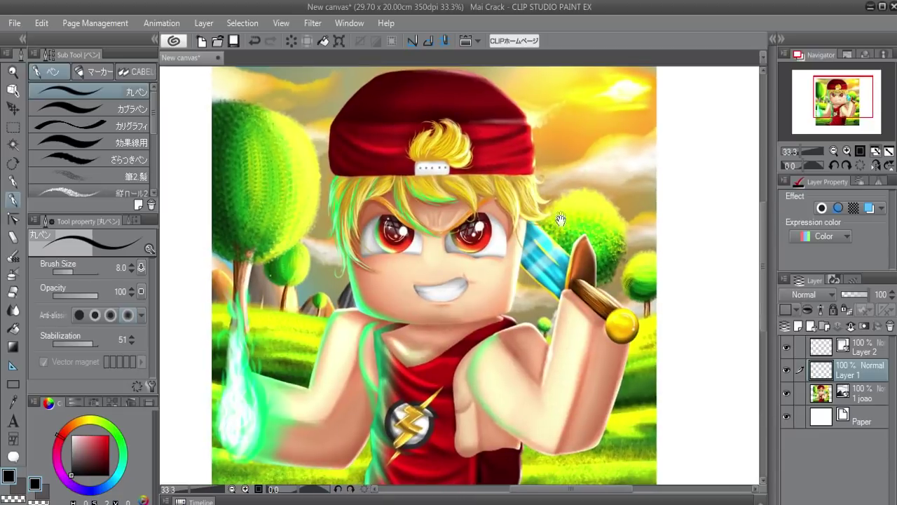
{"action": "left_click_drag", "start_coordinate": [559, 258], "coordinate": [546, 290]}
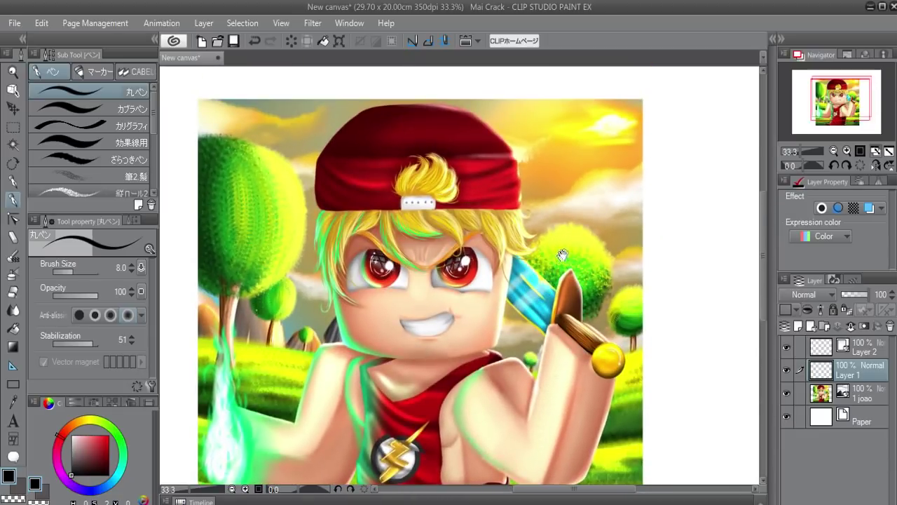
{"action": "mouse_move", "coordinate": [541, 244]}
{"action": "left_mouse_down"}
{"action": "mouse_move", "coordinate": [551, 174]}
{"action": "mouse_move", "coordinate": [535, 218]}
{"action": "left_mouse_up"}
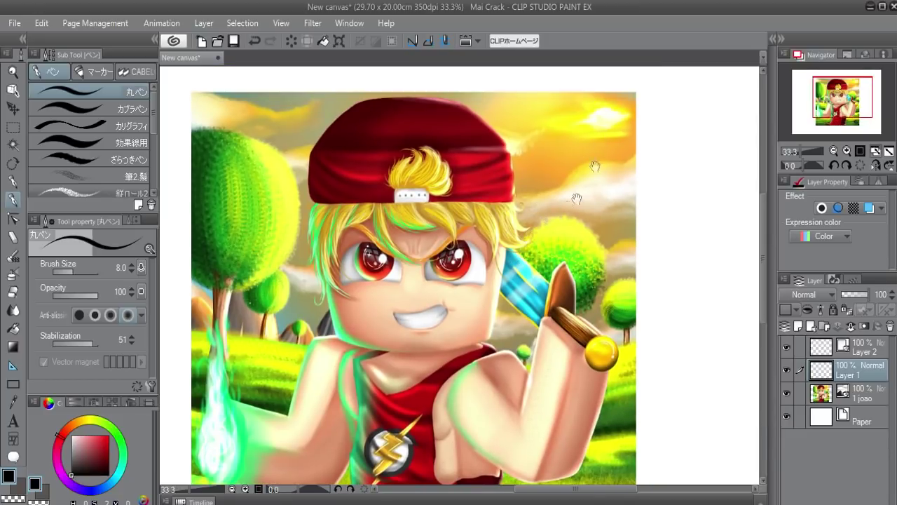
{"action": "left_click_drag", "start_coordinate": [561, 190], "coordinate": [576, 152]}
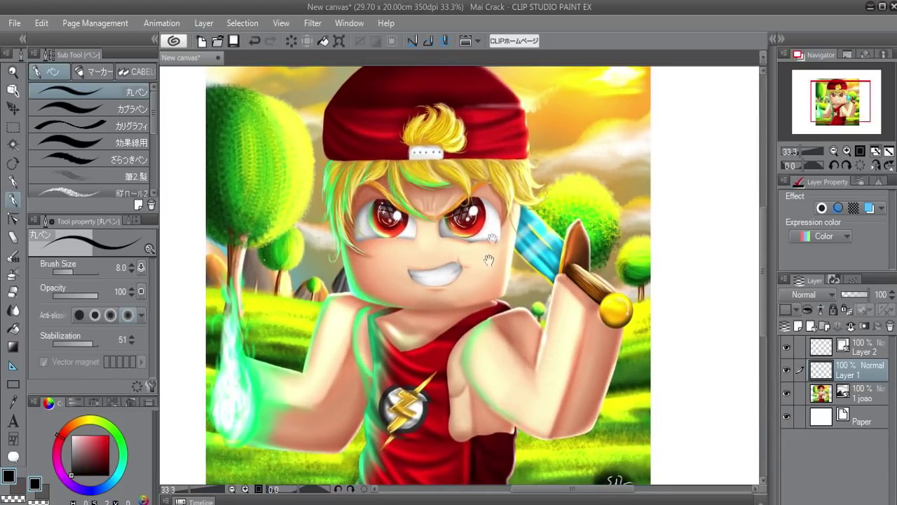
{"action": "left_click_drag", "start_coordinate": [531, 300], "coordinate": [529, 247]}
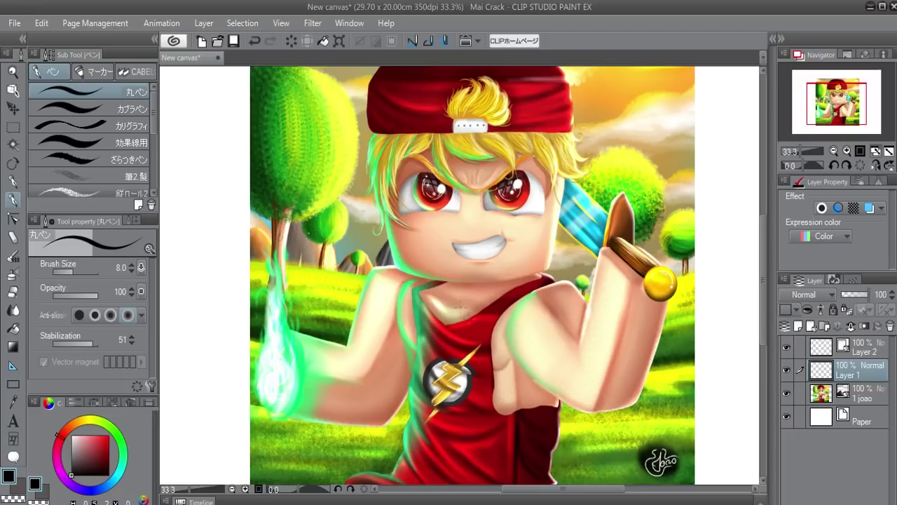
{"action": "left_click_drag", "start_coordinate": [429, 328], "coordinate": [446, 318]}
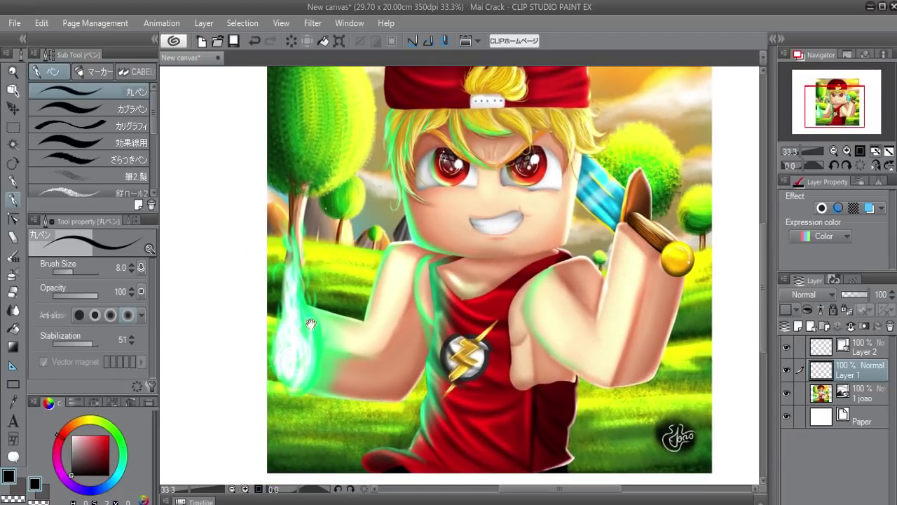
{"action": "left_click_drag", "start_coordinate": [448, 213], "coordinate": [441, 279]}
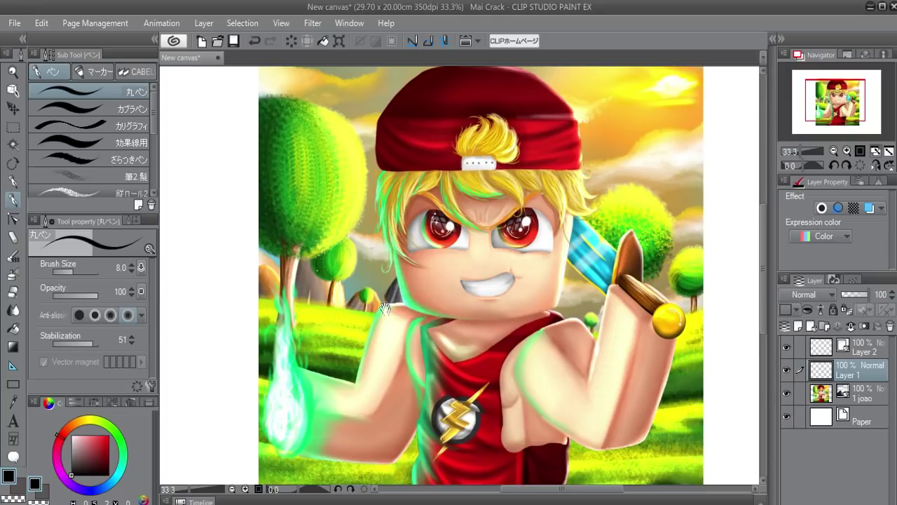
{"action": "mouse_move", "coordinate": [549, 248]}
{"action": "left_mouse_down"}
{"action": "mouse_move", "coordinate": [547, 214]}
{"action": "mouse_move", "coordinate": [494, 225]}
{"action": "left_mouse_up"}
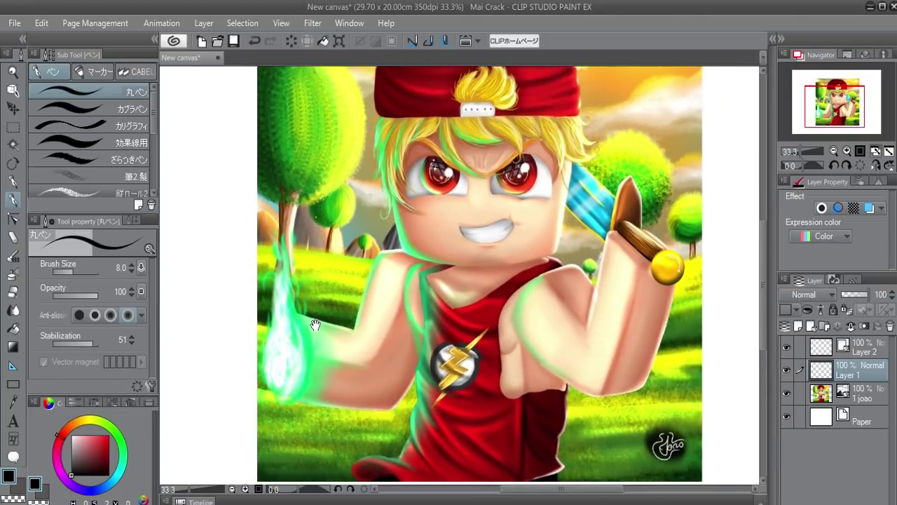
{"action": "left_click_drag", "start_coordinate": [330, 312], "coordinate": [287, 340]}
{"action": "left_click_drag", "start_coordinate": [455, 297], "coordinate": [441, 340]}
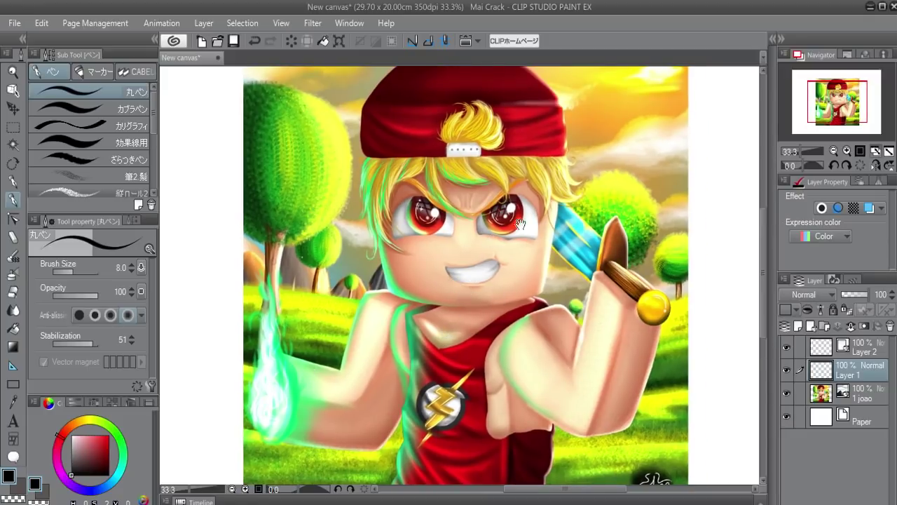
{"action": "left_click_drag", "start_coordinate": [488, 292], "coordinate": [500, 243]}
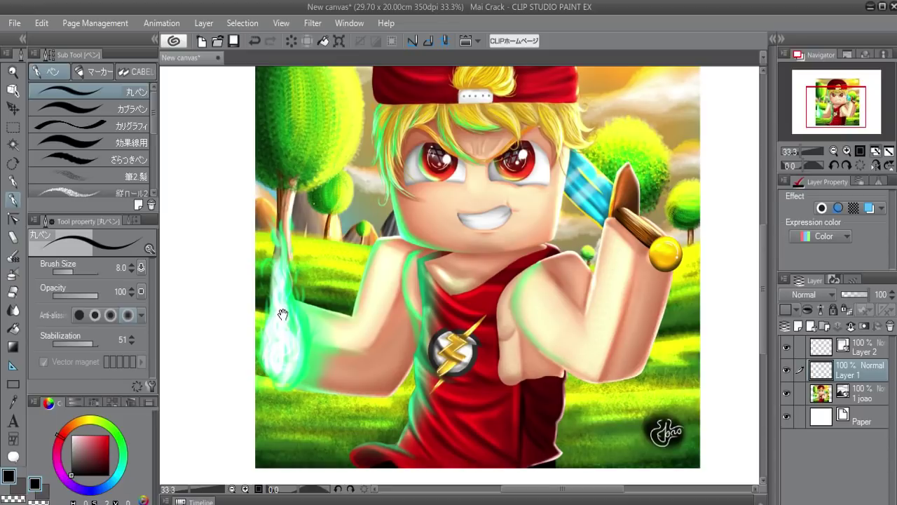
{"action": "scroll", "coordinate": [452, 309], "scroll_direction": "up", "scroll_amount": 2}
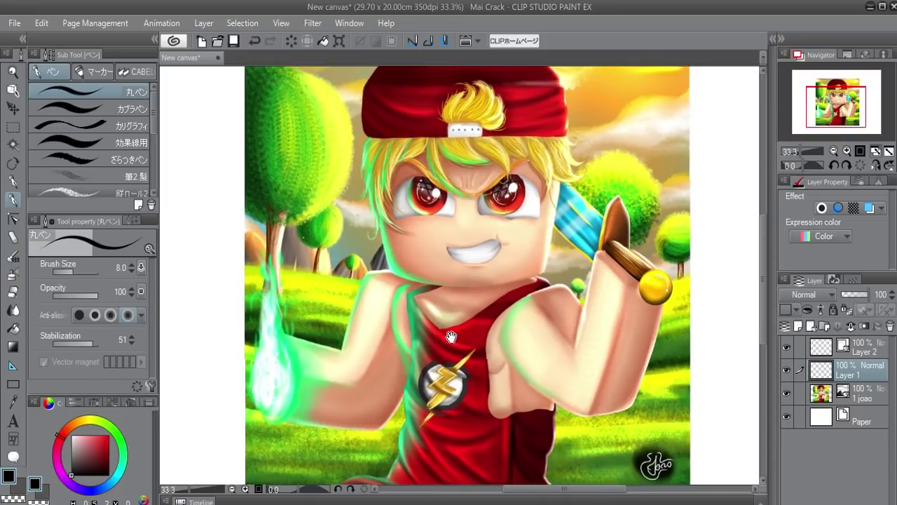
{"action": "scroll", "coordinate": [464, 324], "scroll_direction": "up", "scroll_amount": 1}
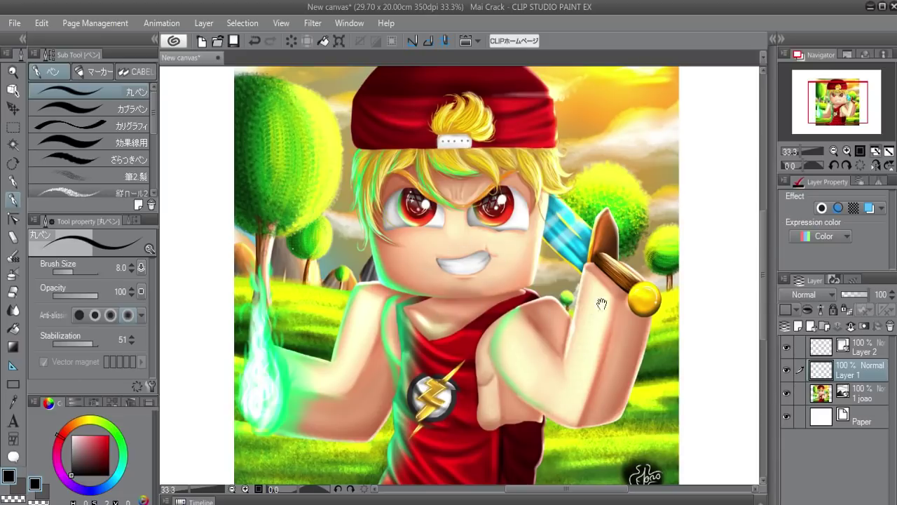
{"action": "mouse_move", "coordinate": [518, 362]}
{"action": "left_mouse_down"}
{"action": "mouse_move", "coordinate": [533, 318]}
{"action": "mouse_move", "coordinate": [530, 338]}
{"action": "left_mouse_up"}
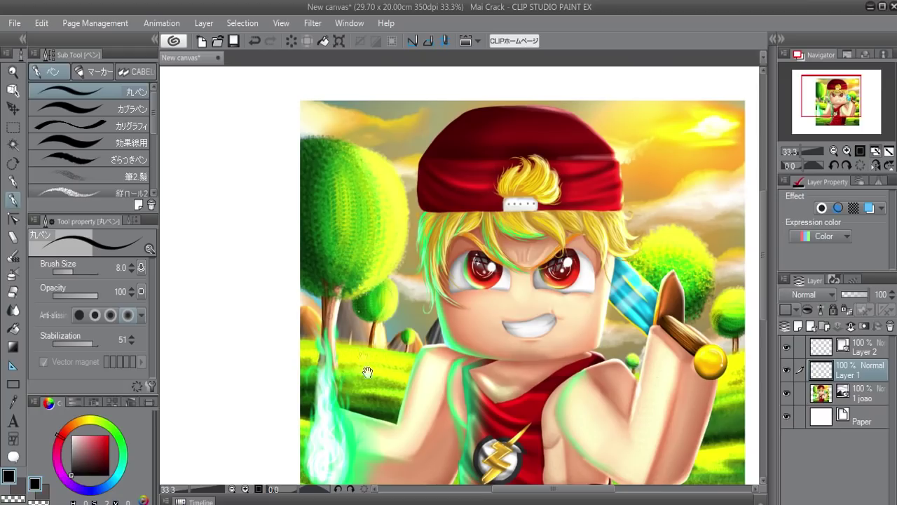
{"action": "left_click_drag", "start_coordinate": [523, 370], "coordinate": [482, 331]}
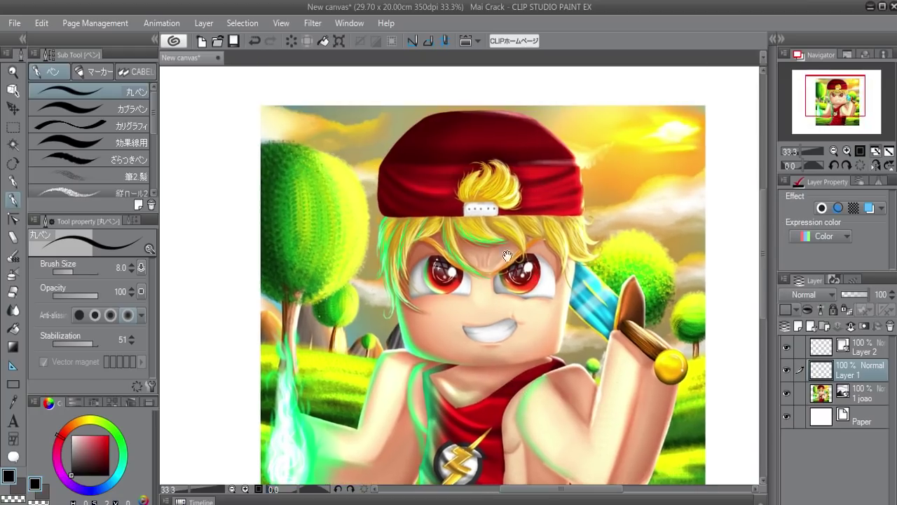
{"action": "mouse_move", "coordinate": [484, 264]}
{"action": "left_mouse_down"}
{"action": "mouse_move", "coordinate": [514, 214]}
{"action": "mouse_move", "coordinate": [484, 172]}
{"action": "mouse_move", "coordinate": [486, 194]}
{"action": "left_mouse_up"}
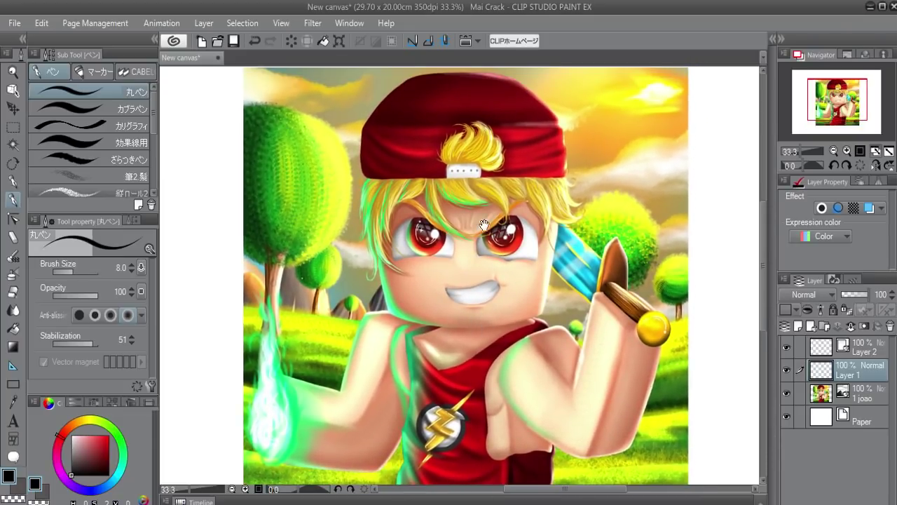
{"action": "left_click_drag", "start_coordinate": [466, 362], "coordinate": [545, 381]}
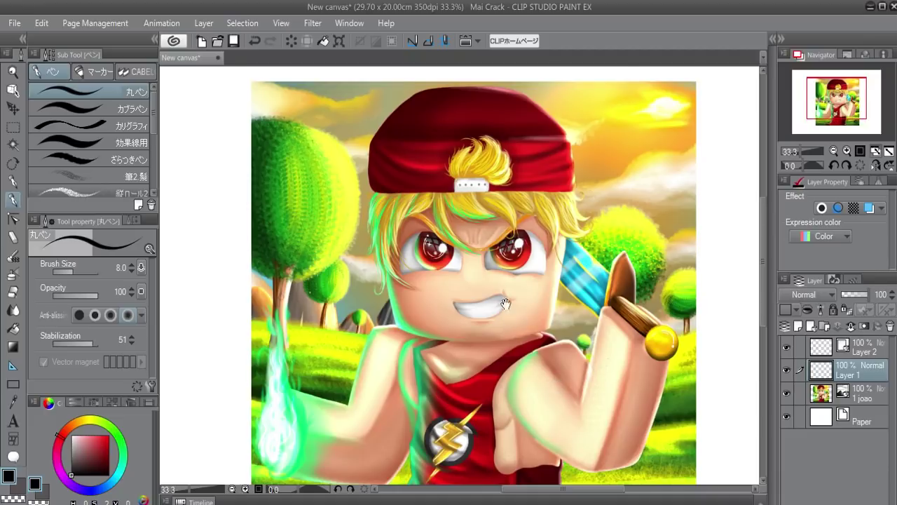
{"action": "left_click_drag", "start_coordinate": [554, 246], "coordinate": [544, 209]}
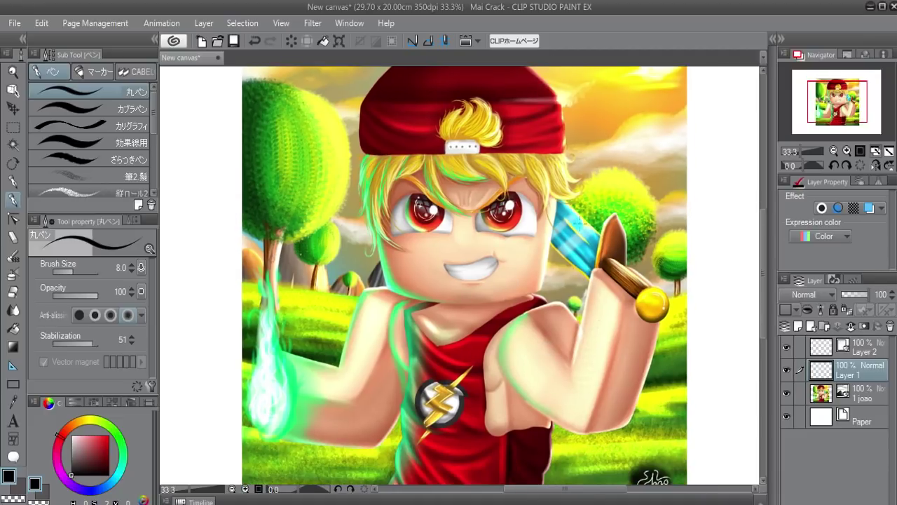
{"action": "left_click_drag", "start_coordinate": [588, 219], "coordinate": [595, 242]}
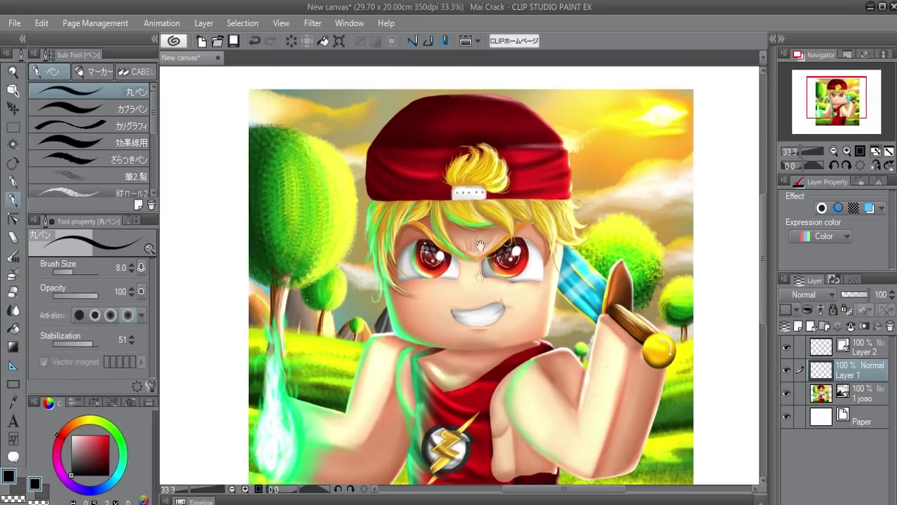
{"action": "left_click_drag", "start_coordinate": [481, 246], "coordinate": [476, 207]}
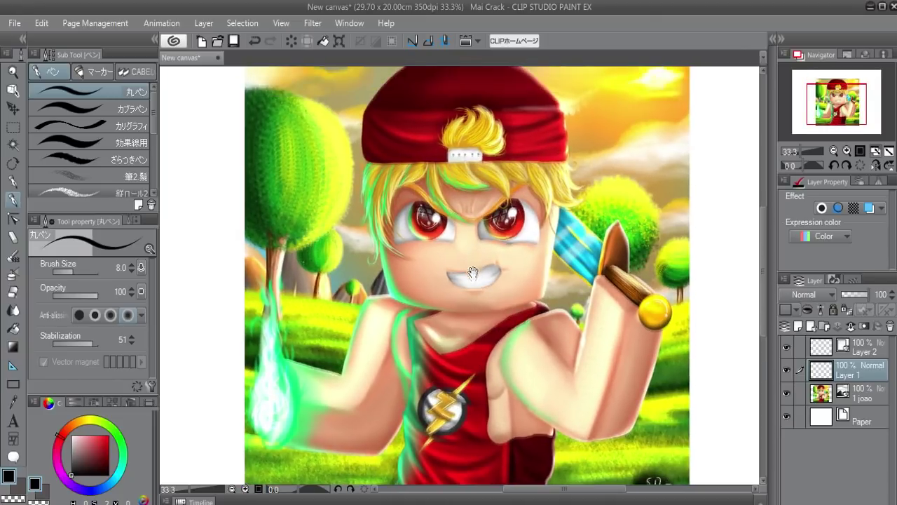
{"action": "left_click_drag", "start_coordinate": [473, 272], "coordinate": [466, 261]}
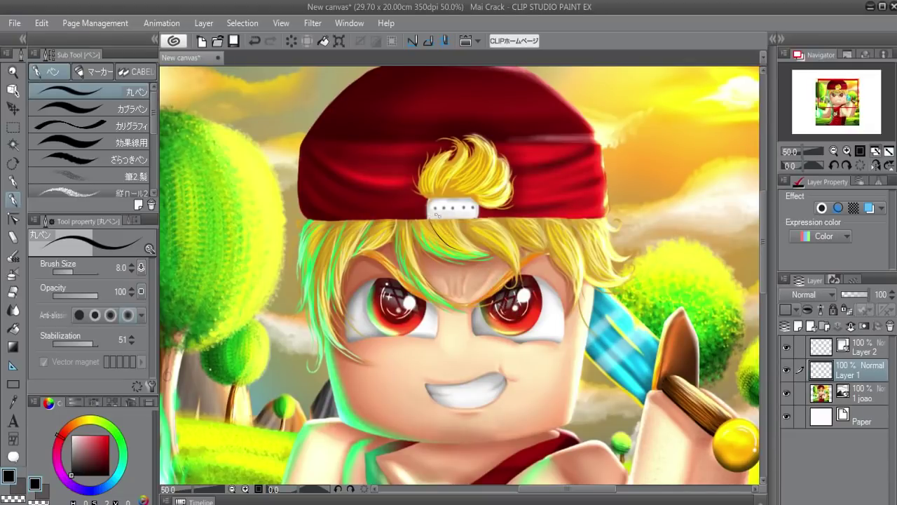
- Try dark hair strands under the cap, then undo them
{"action": "left_click_drag", "start_coordinate": [436, 215], "coordinate": [464, 250]}
{"action": "left_click_drag", "start_coordinate": [473, 223], "coordinate": [502, 252]}
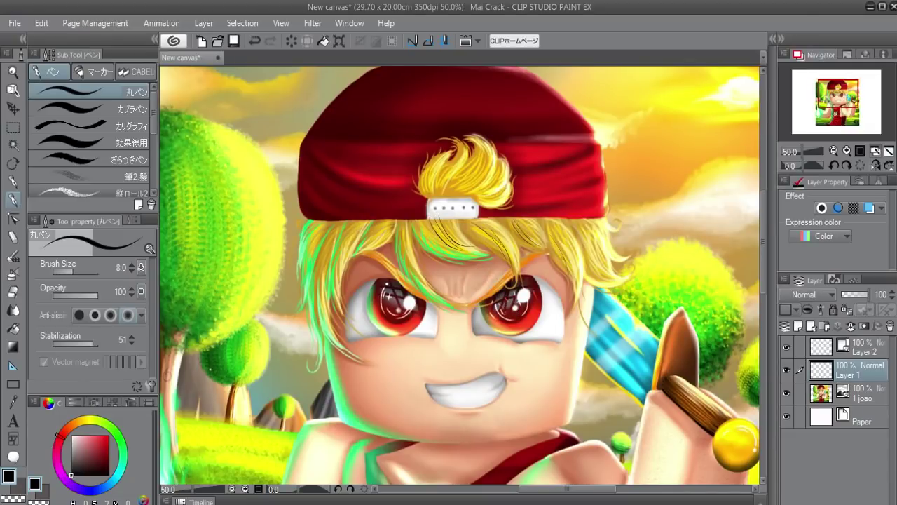
{"action": "left_click_drag", "start_coordinate": [564, 250], "coordinate": [570, 280]}
{"action": "key", "text": "ctrl+z"}
{"action": "key", "text": "ctrl+z"}
{"action": "key", "text": "ctrl+z"}
{"action": "key", "text": "ctrl+z"}
{"action": "key", "text": "ctrl+z"}
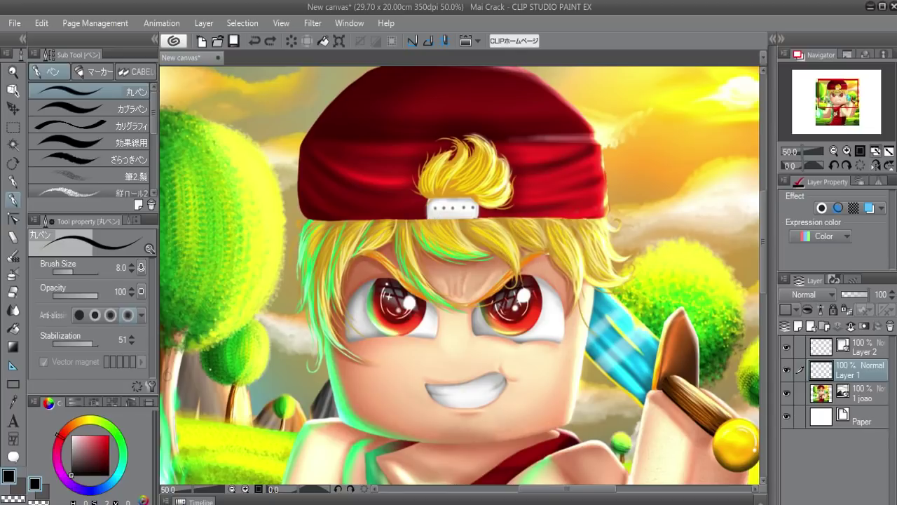
- Test eyelid lines under the right and left eyes, undoing each one
{"action": "left_click_drag", "start_coordinate": [468, 304], "coordinate": [469, 257]}
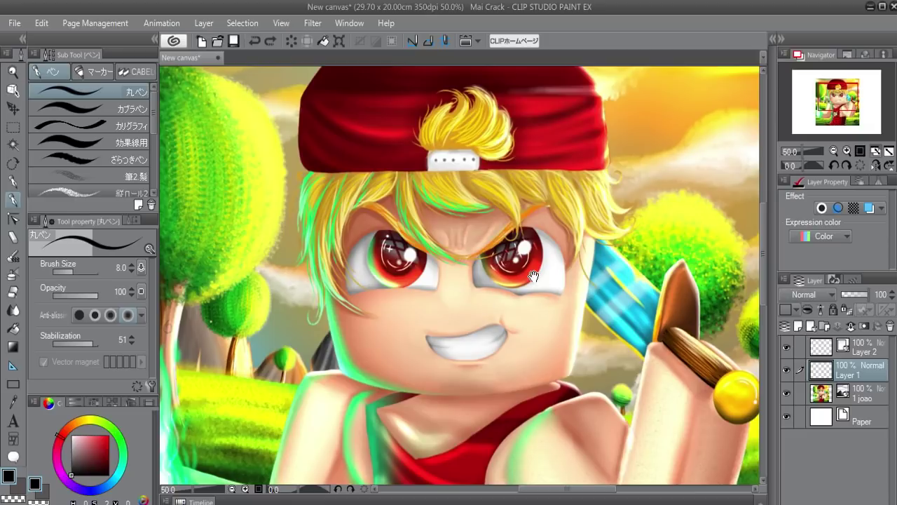
{"action": "mouse_move", "coordinate": [510, 284]}
{"action": "left_mouse_down"}
{"action": "mouse_move", "coordinate": [516, 311]}
{"action": "mouse_move", "coordinate": [508, 286]}
{"action": "left_mouse_up"}
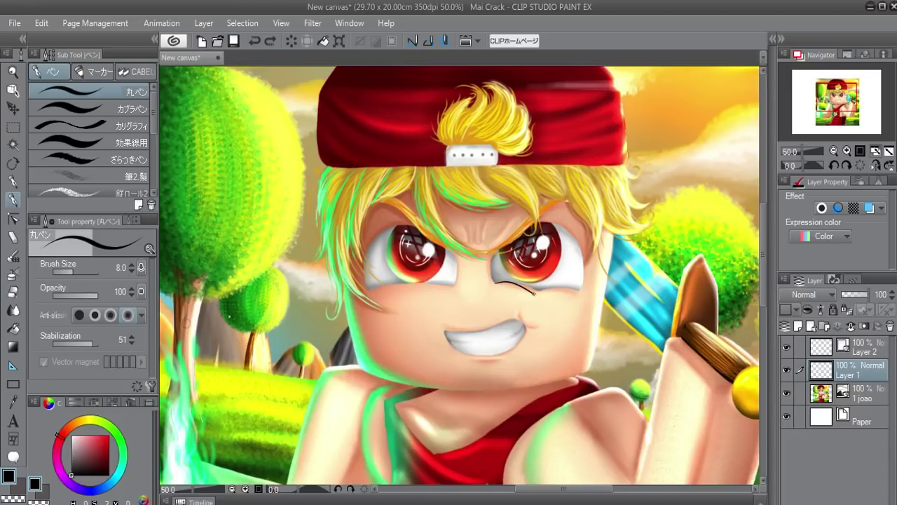
{"action": "left_click_drag", "start_coordinate": [547, 287], "coordinate": [586, 295]}
{"action": "key", "text": "ctrl+z"}
{"action": "key", "text": "ctrl+z"}
- Retry the left eye's eyelid and short lash strokes, then undo them all
{"action": "key", "text": "ctrl+z"}
{"action": "left_click_drag", "start_coordinate": [372, 291], "coordinate": [457, 287]}
{"action": "key", "text": "ctrl+z"}
{"action": "key", "text": "ctrl+z"}
{"action": "key", "text": "ctrl+z"}
{"action": "left_click_drag", "start_coordinate": [372, 281], "coordinate": [418, 284]}
{"action": "left_click_drag", "start_coordinate": [375, 278], "coordinate": [447, 282]}
{"action": "key", "text": "ctrl+z"}
{"action": "left_click_drag", "start_coordinate": [375, 278], "coordinate": [450, 283]}
{"action": "key", "text": "ctrl+z"}
{"action": "key", "text": "ctrl+z"}
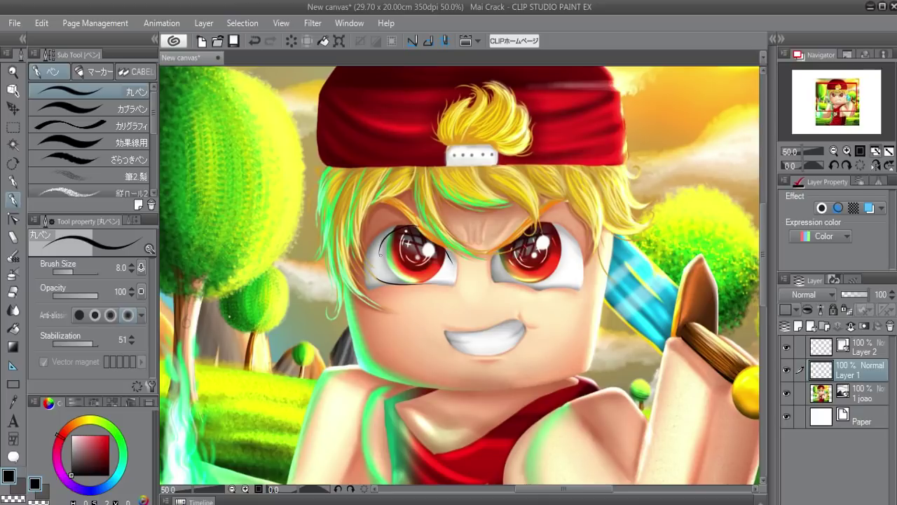
{"action": "key", "text": "ctrl+z"}
{"action": "key", "text": "ctrl+z"}
- Draw a short curved dimple line at the right corner of the grin
{"action": "scroll", "coordinate": [470, 265], "scroll_direction": "down", "scroll_amount": 2}
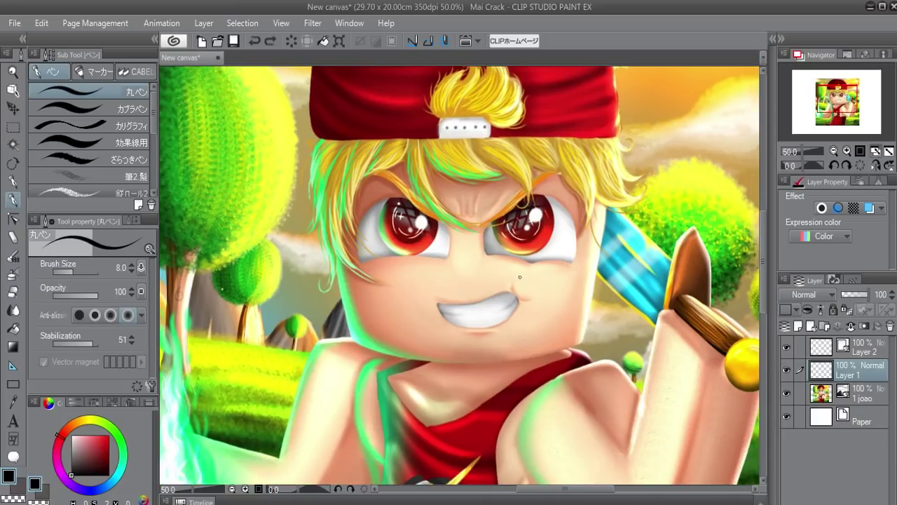
{"action": "left_click_drag", "start_coordinate": [511, 283], "coordinate": [522, 298]}
{"action": "key", "text": "ctrl+z"}
{"action": "key", "text": "ctrl+z"}
{"action": "key", "text": "ctrl+z"}
- Test anger furrow strokes between the brows and undo them
{"action": "left_click_drag", "start_coordinate": [480, 204], "coordinate": [496, 249]}
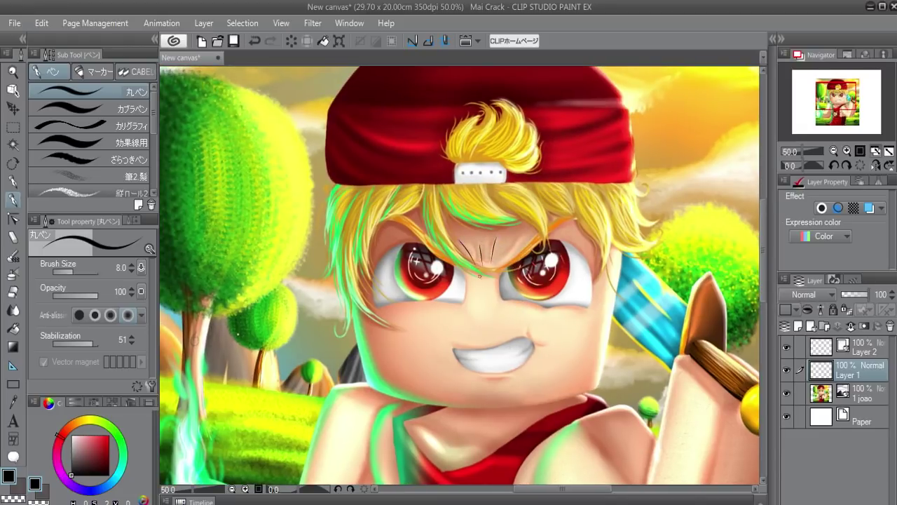
{"action": "key", "text": "ctrl+z"}
{"action": "key", "text": "ctrl+z"}
{"action": "key", "text": "ctrl+z"}
{"action": "left_click_drag", "start_coordinate": [483, 244], "coordinate": [491, 264]}
{"action": "key", "text": "ctrl+z"}
{"action": "key", "text": "ctrl+z"}
{"action": "scroll", "coordinate": [540, 289], "scroll_direction": "down", "scroll_amount": 1}
{"action": "scroll", "coordinate": [540, 289], "scroll_direction": "down", "scroll_amount": 1}
{"action": "scroll", "coordinate": [540, 289], "scroll_direction": "down", "scroll_amount": 1}
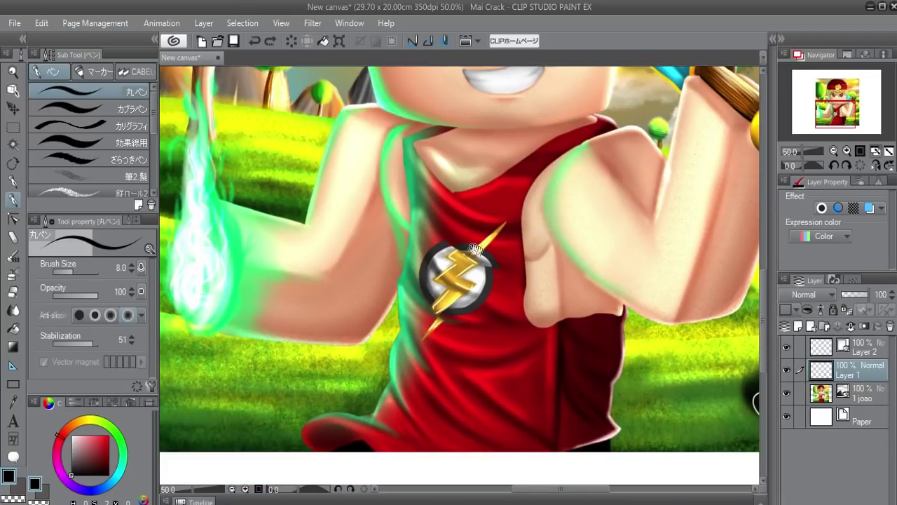
{"action": "mouse_move", "coordinate": [449, 219]}
{"action": "left_mouse_down"}
{"action": "mouse_move", "coordinate": [415, 306]}
{"action": "mouse_move", "coordinate": [510, 269]}
{"action": "mouse_move", "coordinate": [440, 236]}
{"action": "mouse_move", "coordinate": [428, 365]}
{"action": "mouse_move", "coordinate": [510, 253]}
{"action": "mouse_move", "coordinate": [468, 214]}
{"action": "left_mouse_up"}
{"action": "key", "text": "ctrl+z"}
{"action": "key", "text": "ctrl+z"}
{"action": "left_click_drag", "start_coordinate": [494, 336], "coordinate": [493, 368]}
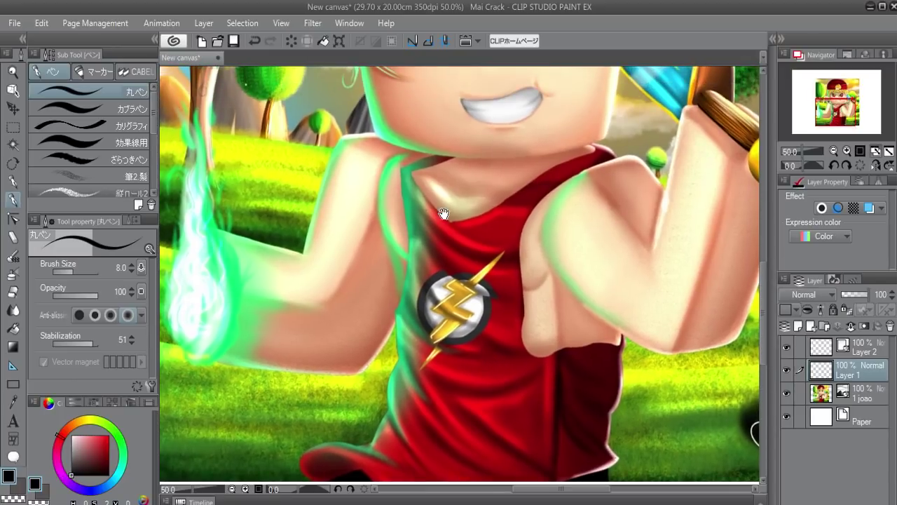
{"action": "mouse_move", "coordinate": [413, 179]}
{"action": "left_mouse_down"}
{"action": "mouse_move", "coordinate": [476, 249]}
{"action": "mouse_move", "coordinate": [511, 342]}
{"action": "left_mouse_up"}
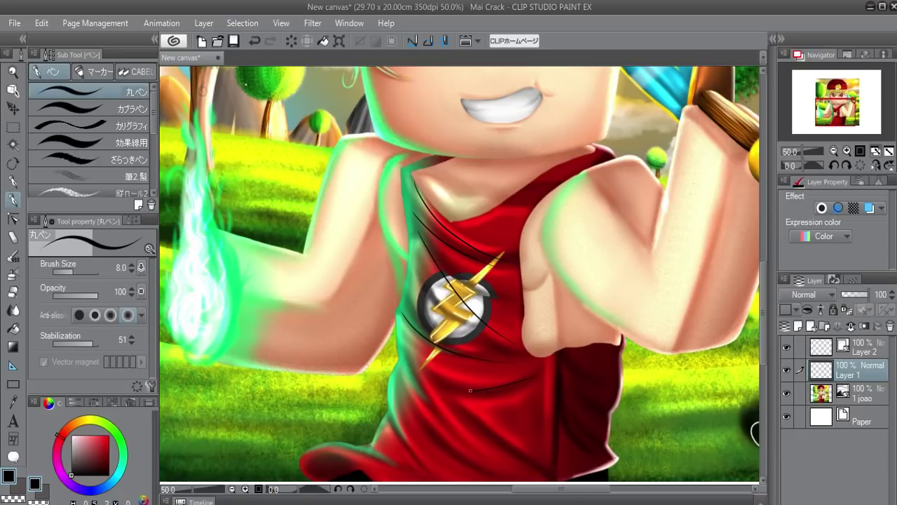
{"action": "left_click_drag", "start_coordinate": [403, 375], "coordinate": [463, 484]}
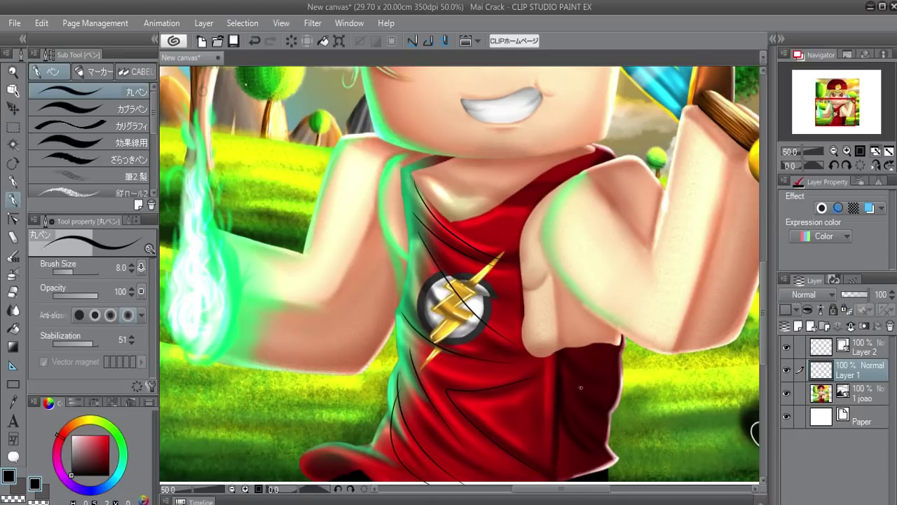
{"action": "key", "text": "ctrl+z"}
{"action": "key", "text": "ctrl+z"}
{"action": "key", "text": "ctrl+z"}
{"action": "key", "text": "ctrl+z"}
{"action": "key", "text": "ctrl+z"}
{"action": "key", "text": "ctrl+z"}
{"action": "key", "text": "ctrl+z"}
{"action": "left_click_drag", "start_coordinate": [544, 326], "coordinate": [539, 301]}
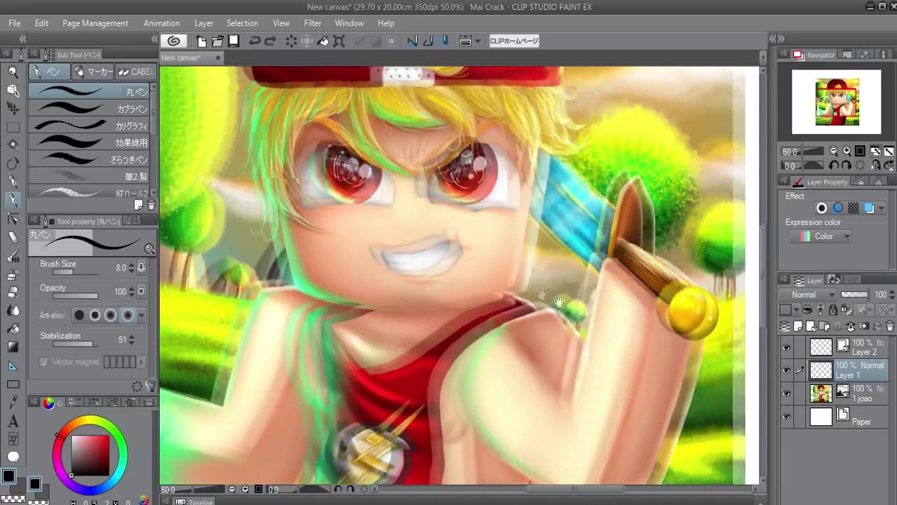
- Try a stroke running down-left from the emblem and undo it
{"action": "left_click_drag", "start_coordinate": [543, 256], "coordinate": [538, 344]}
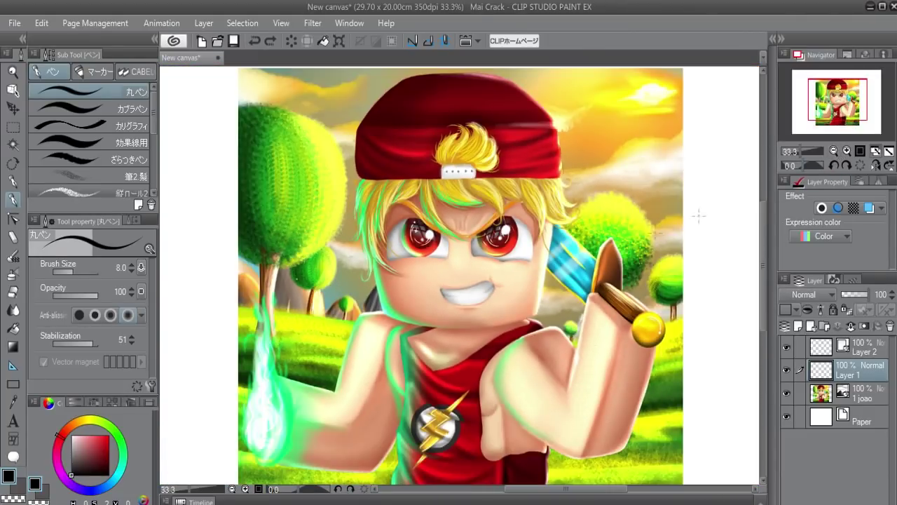
{"action": "mouse_move", "coordinate": [457, 288]}
{"action": "left_mouse_down"}
{"action": "mouse_move", "coordinate": [375, 422]}
{"action": "mouse_move", "coordinate": [396, 427]}
{"action": "left_mouse_up"}
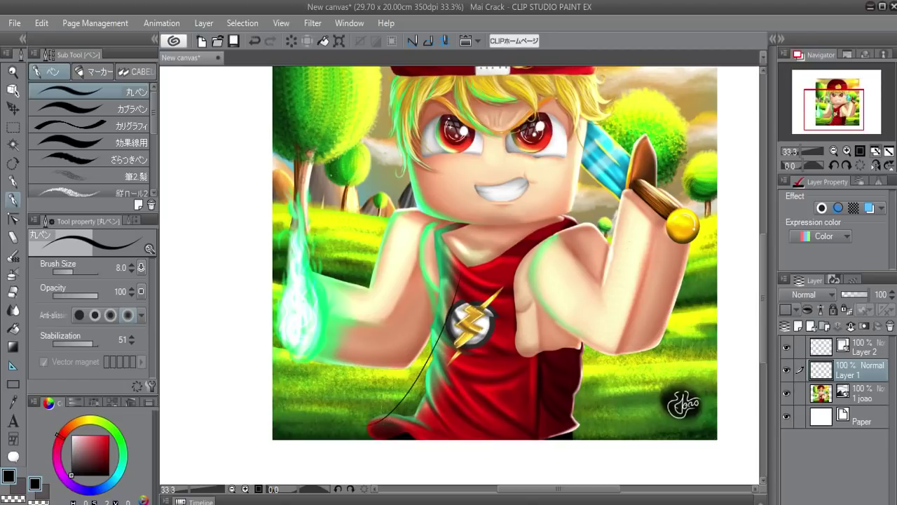
{"action": "key", "text": "ctrl+z"}
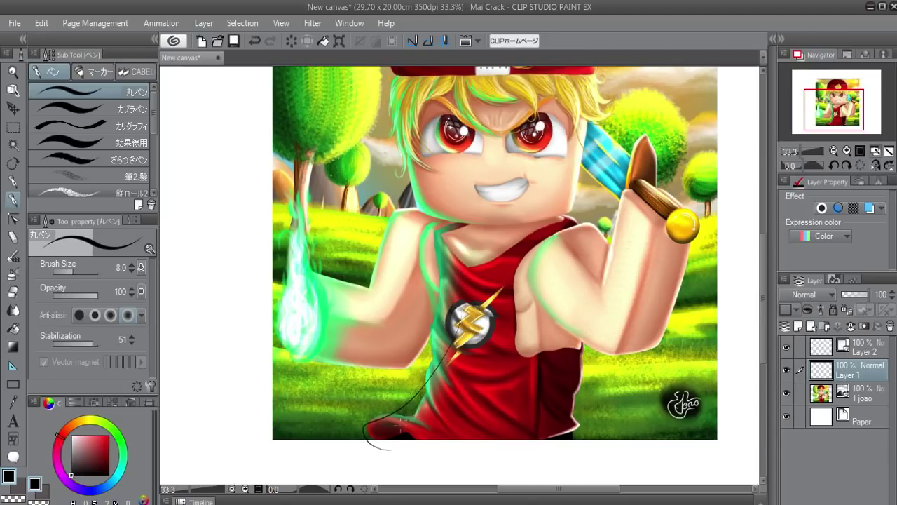
{"action": "key", "text": "ctrl+z"}
{"action": "key", "text": "ctrl+z"}
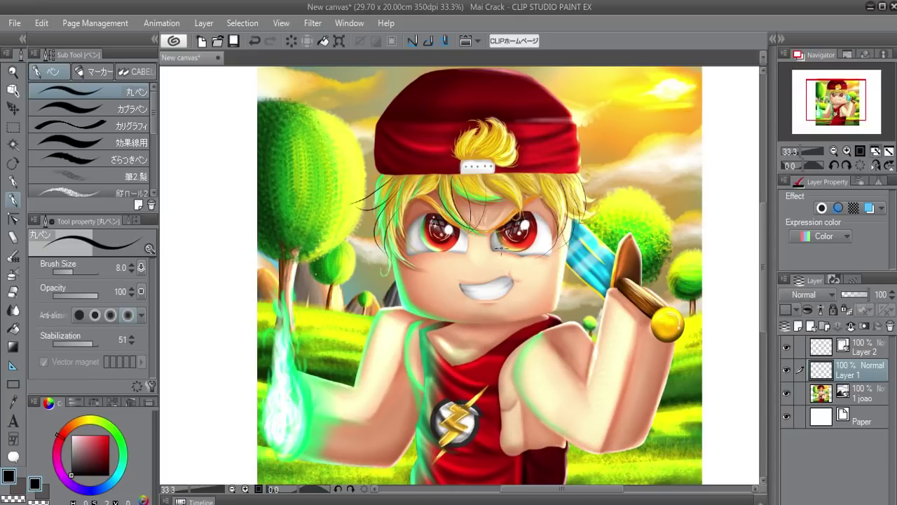
- Lighten the forehead between the brows, review down to the signature, and select Layer 2
{"action": "left_click_drag", "start_coordinate": [463, 184], "coordinate": [476, 230]}
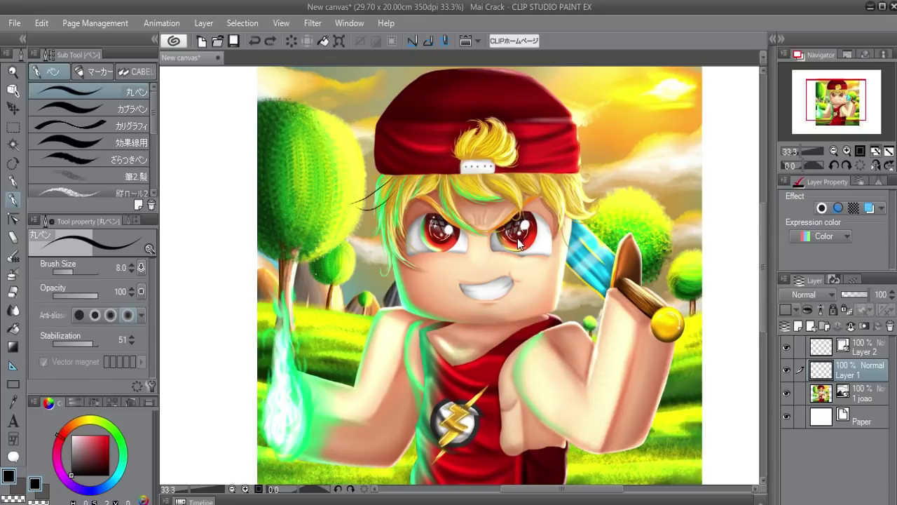
{"action": "mouse_move", "coordinate": [509, 271]}
{"action": "left_mouse_down"}
{"action": "mouse_move", "coordinate": [510, 176]}
{"action": "mouse_move", "coordinate": [524, 272]}
{"action": "mouse_move", "coordinate": [540, 221]}
{"action": "mouse_move", "coordinate": [497, 293]}
{"action": "left_mouse_up"}
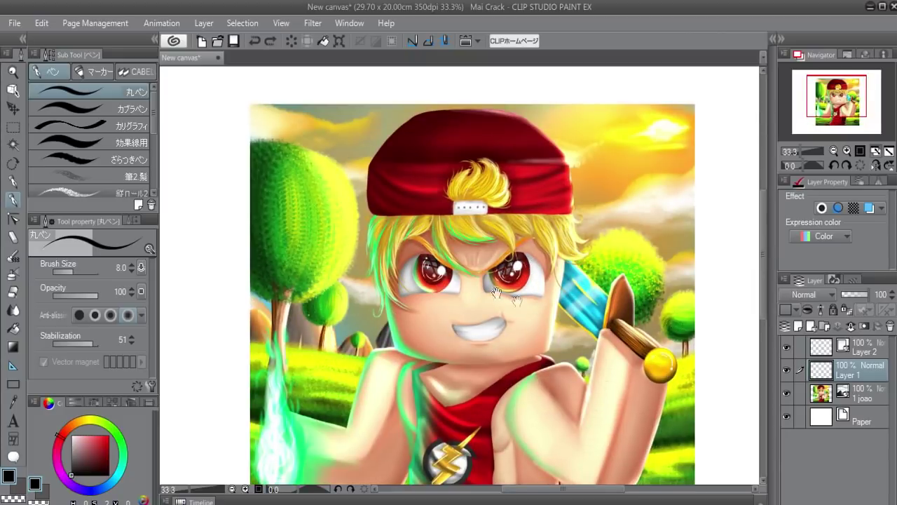
{"action": "left_click_drag", "start_coordinate": [534, 459], "coordinate": [525, 363]}
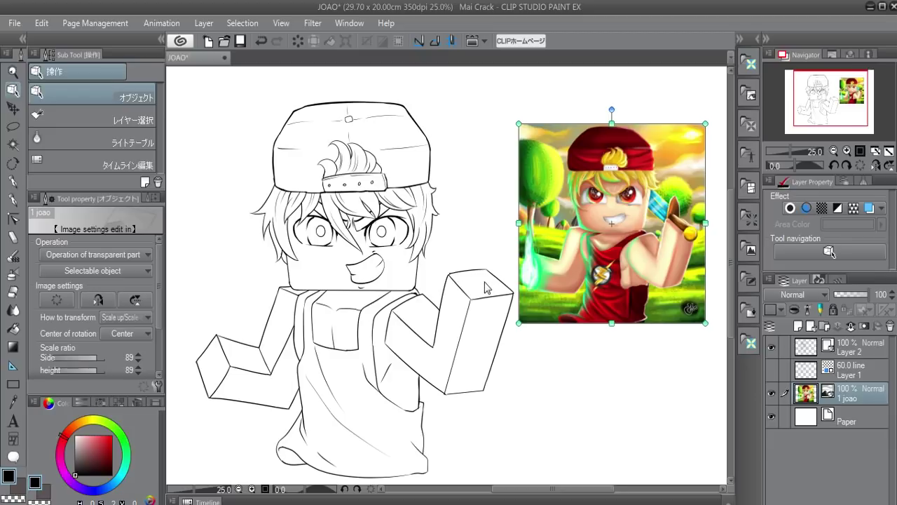
{"action": "left_click", "coordinate": [811, 352]}
{"action": "key", "text": "p"}
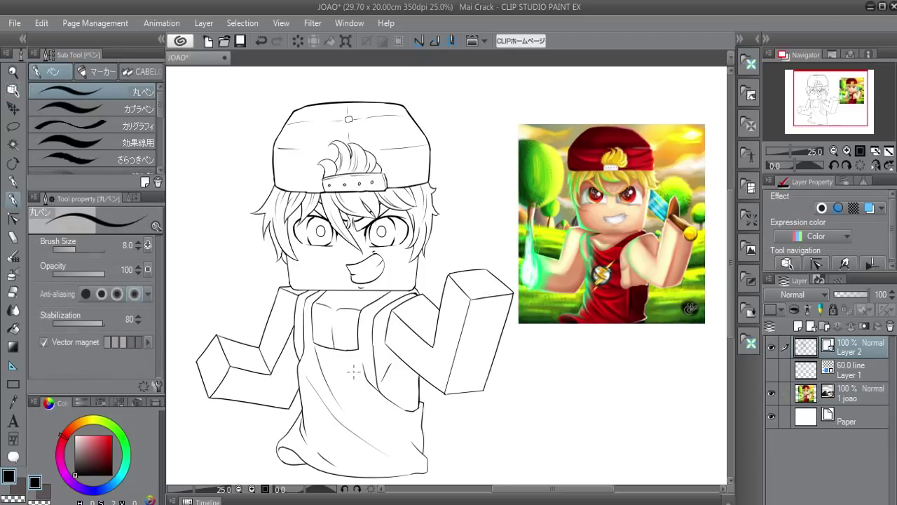
{"action": "left_click_drag", "start_coordinate": [448, 222], "coordinate": [469, 223]}
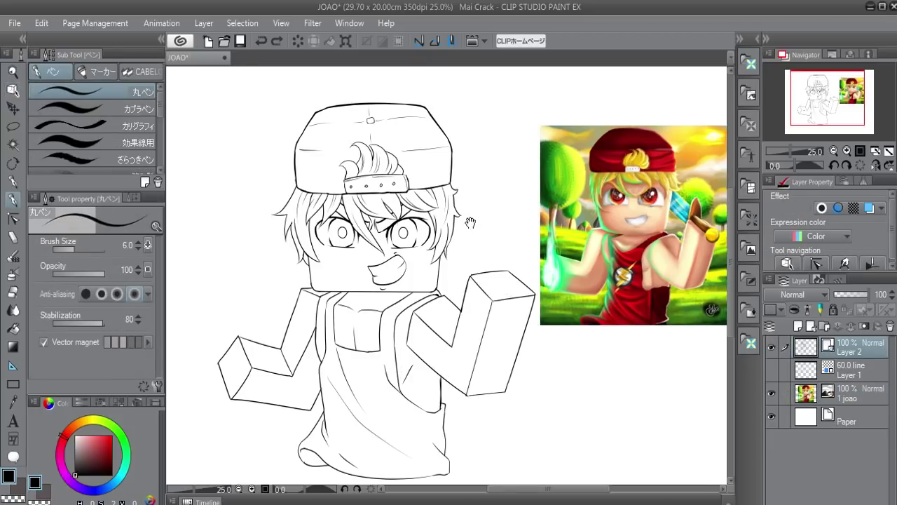
{"action": "scroll", "coordinate": [467, 286], "scroll_direction": "down", "scroll_amount": 2}
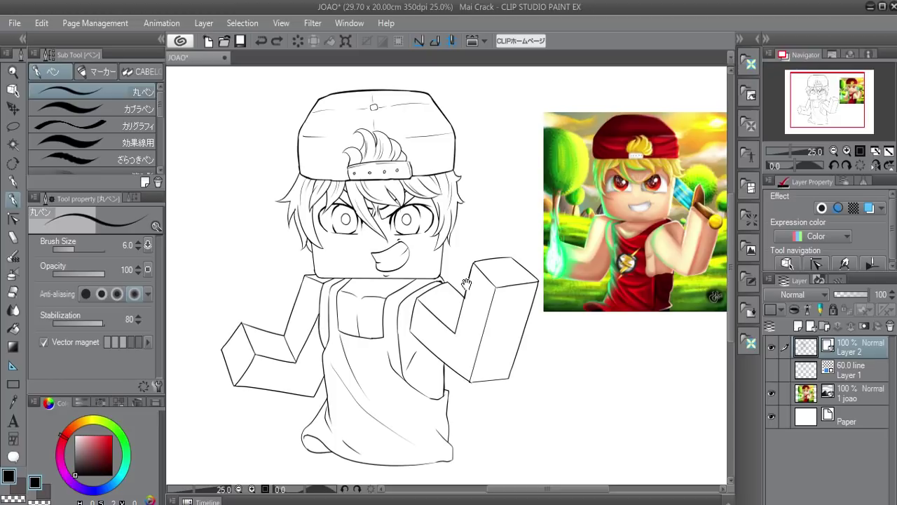
{"action": "scroll", "coordinate": [466, 282], "scroll_direction": "down", "scroll_amount": 2}
{"action": "scroll", "coordinate": [483, 294], "scroll_direction": "up", "scroll_amount": 3}
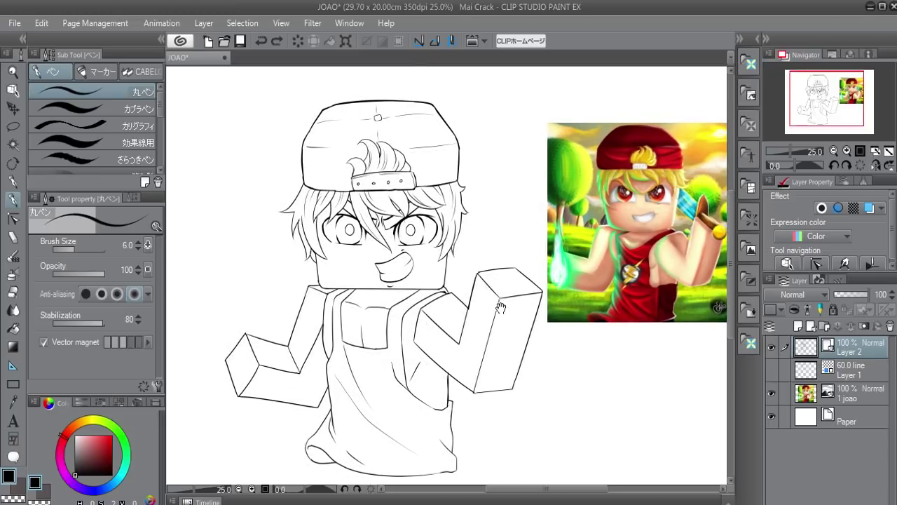
{"action": "mouse_move", "coordinate": [486, 252]}
{"action": "left_mouse_down"}
{"action": "mouse_move", "coordinate": [473, 265]}
{"action": "mouse_move", "coordinate": [525, 336]}
{"action": "mouse_move", "coordinate": [545, 328]}
{"action": "left_mouse_up"}
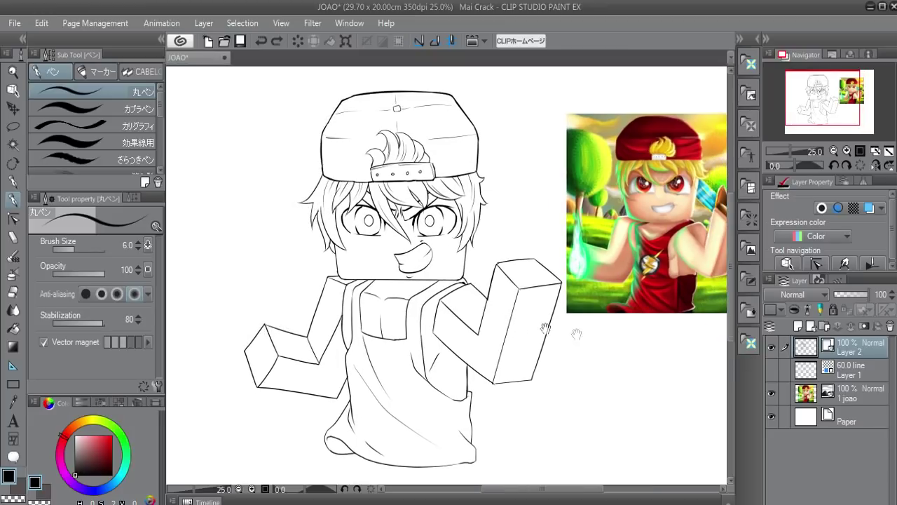
{"action": "left_click", "coordinate": [848, 369]}
{"action": "left_click", "coordinate": [799, 325]}
- Sample red from the reference and bucket-fill the cap and overalls
{"action": "key", "text": "g"}
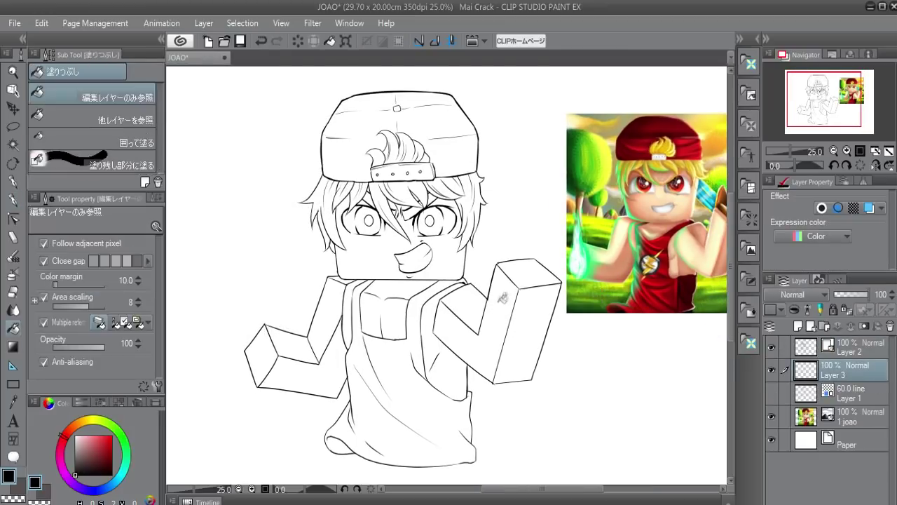
{"action": "left_click", "coordinate": [649, 143], "text": "alt"}
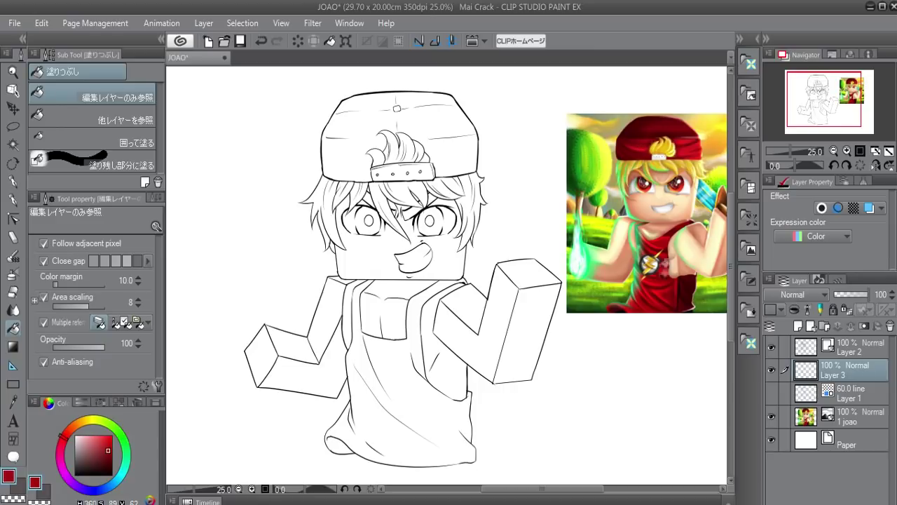
{"action": "left_click", "coordinate": [663, 283], "text": "alt"}
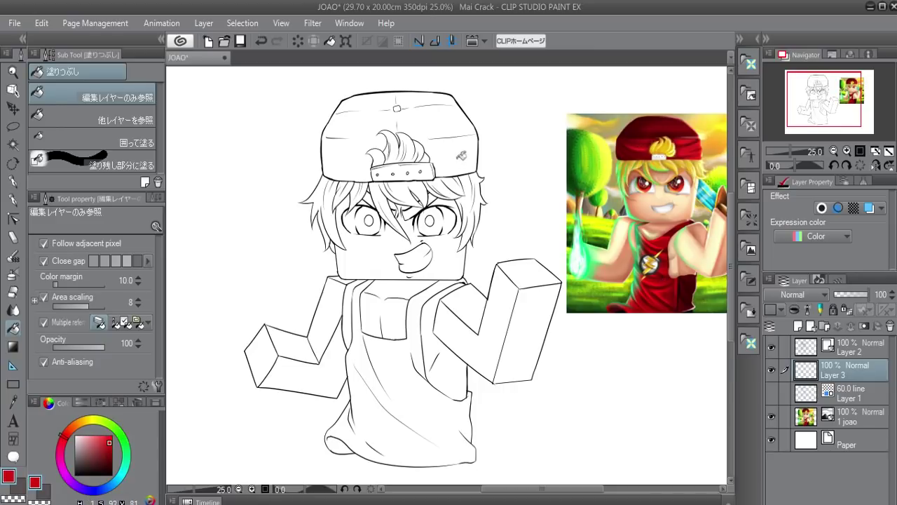
{"action": "left_click", "coordinate": [461, 154]}
{"action": "left_click", "coordinate": [421, 342]}
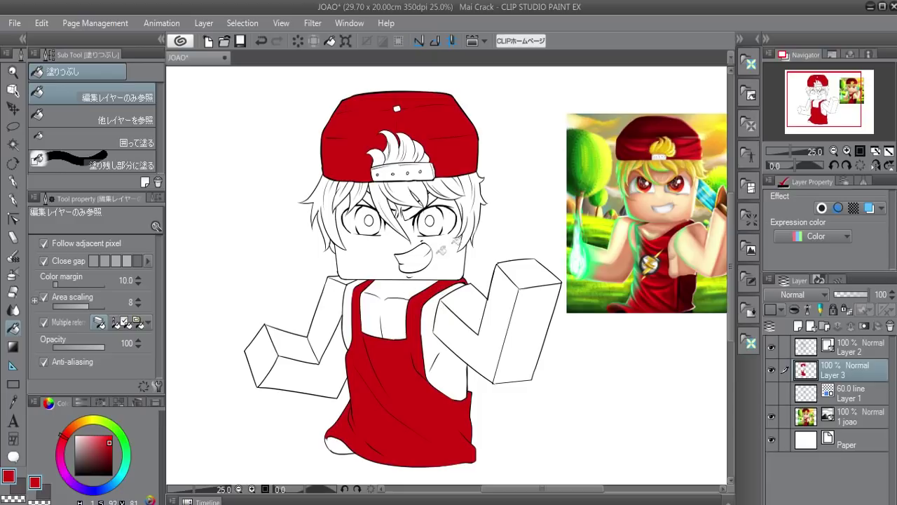
{"action": "left_click", "coordinate": [420, 382]}
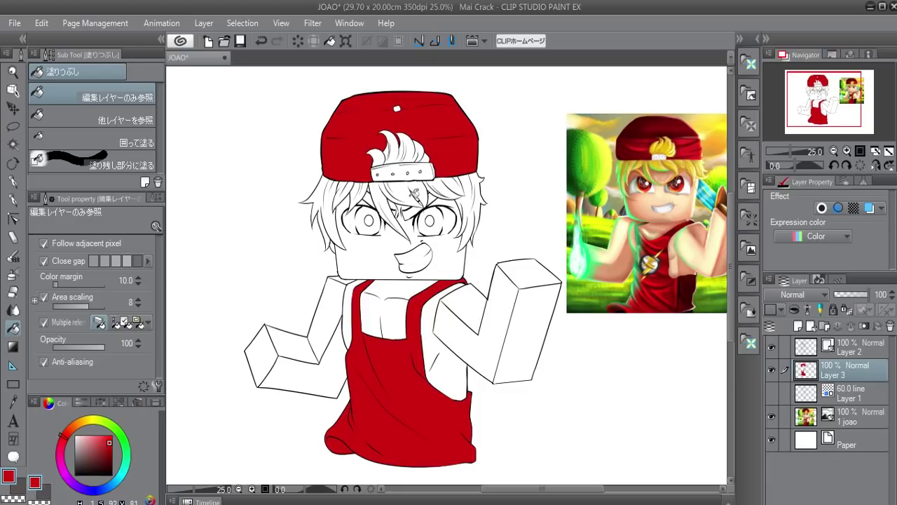
- Desaturate, darken and slightly hue-shift the red fills with Hue/Saturation/Luminosity
{"action": "key", "text": "ctrl+u"}
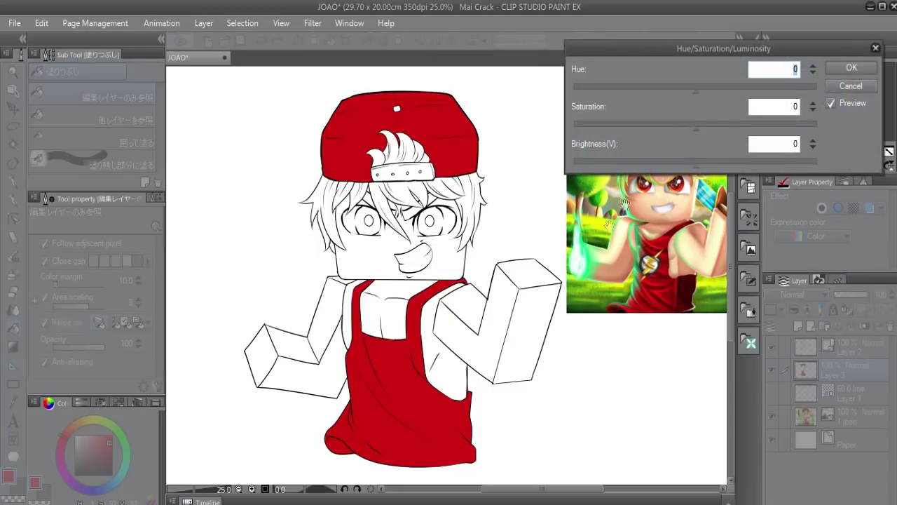
{"action": "left_click_drag", "start_coordinate": [659, 254], "coordinate": [626, 280]}
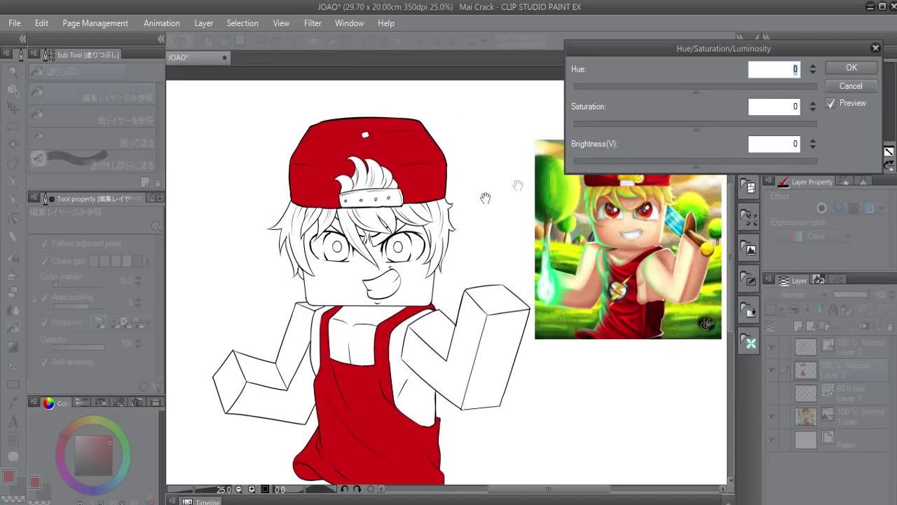
{"action": "left_click_drag", "start_coordinate": [663, 127], "coordinate": [666, 131]}
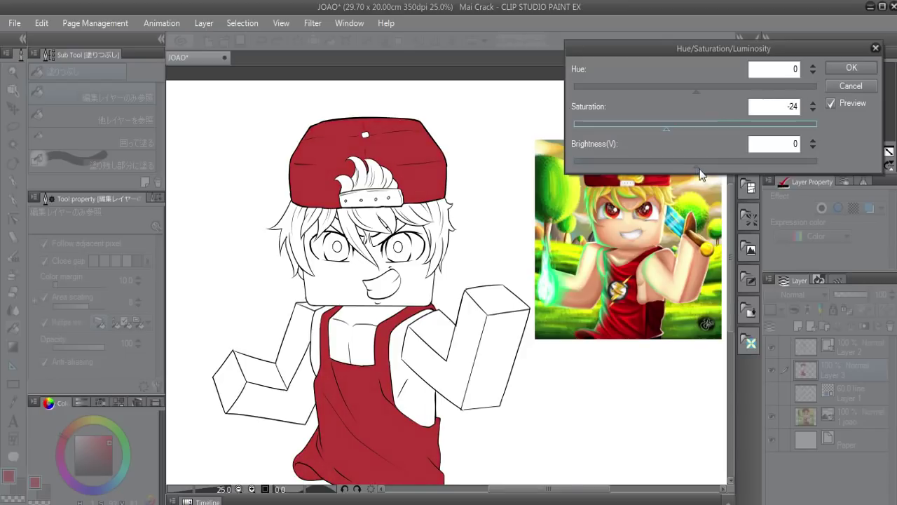
{"action": "left_click_drag", "start_coordinate": [704, 166], "coordinate": [687, 166]}
{"action": "left_click_drag", "start_coordinate": [691, 94], "coordinate": [694, 95]}
{"action": "left_click", "coordinate": [851, 67]}
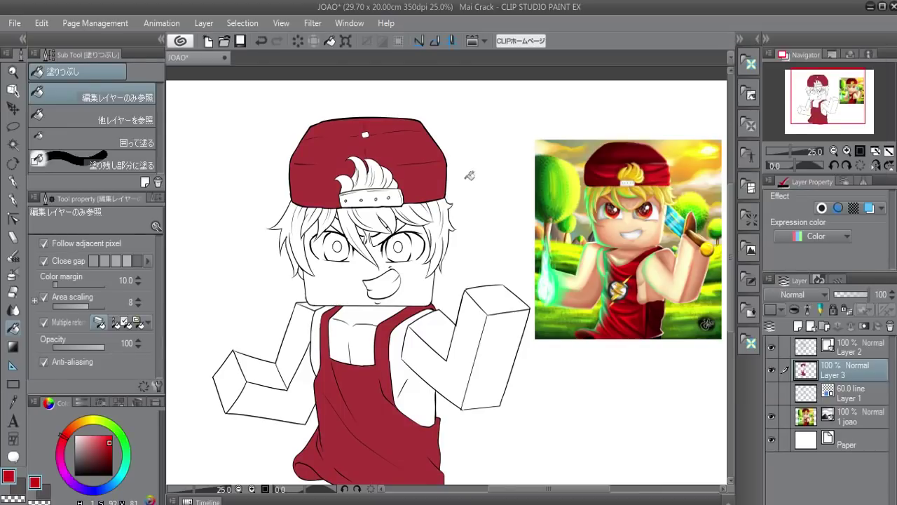
- Dab red test dots beside the cap with the round pen, then undo them
{"action": "key", "text": "p"}
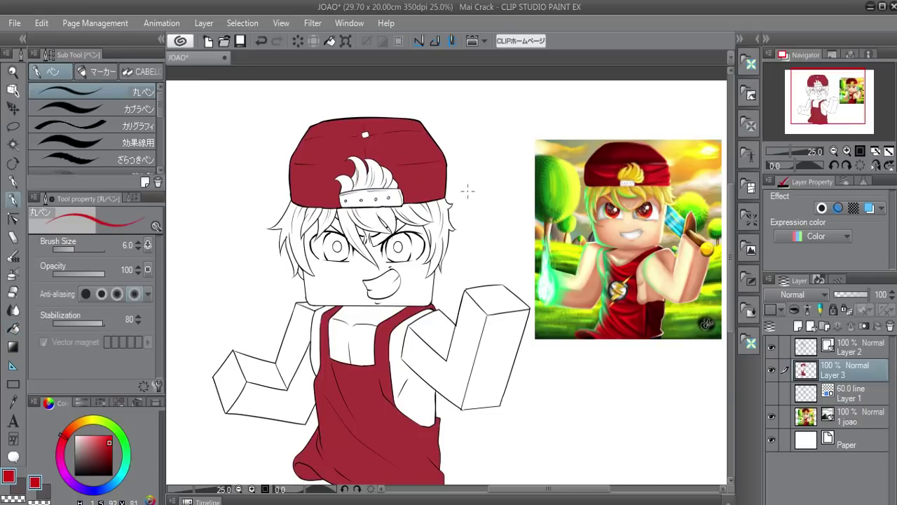
{"action": "left_click", "coordinate": [464, 177]}
{"action": "left_click", "coordinate": [847, 152]}
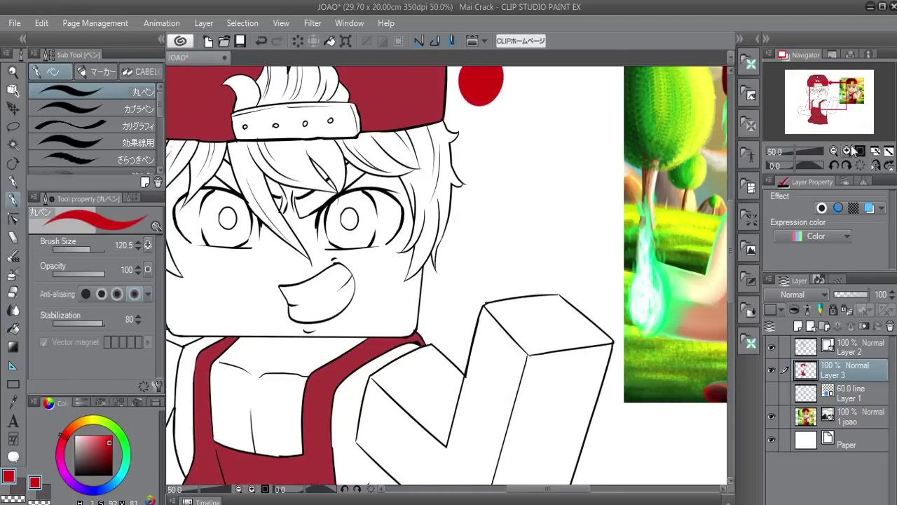
{"action": "scroll", "coordinate": [505, 160], "scroll_direction": "up", "scroll_amount": 3}
{"action": "mouse_move", "coordinate": [508, 217]}
{"action": "left_mouse_down"}
{"action": "mouse_move", "coordinate": [499, 202]}
{"action": "mouse_move", "coordinate": [511, 221]}
{"action": "left_mouse_up"}
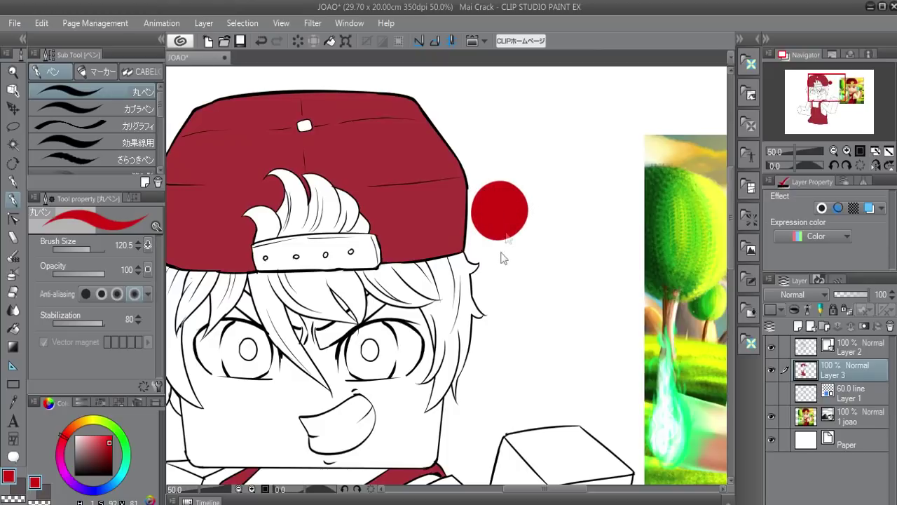
{"action": "key", "text": "ctrl+z"}
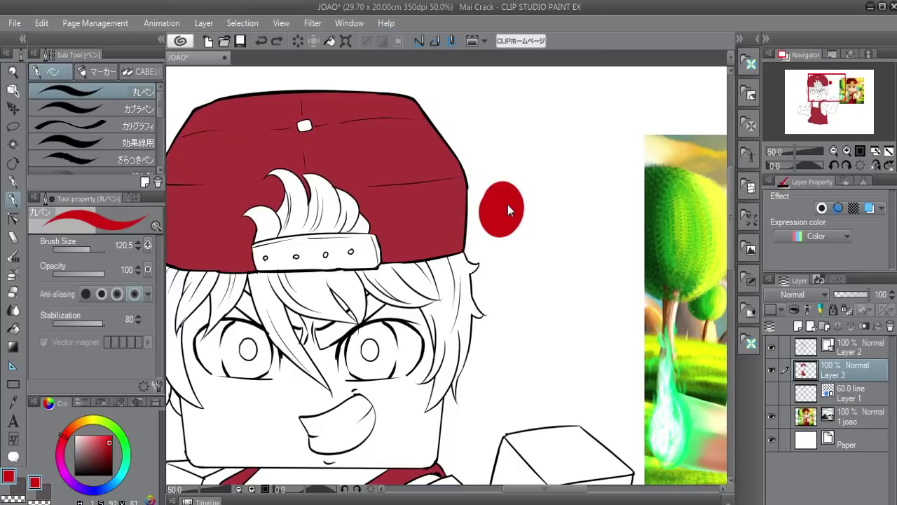
{"action": "key", "text": "ctrl+z"}
- Paint more red comparison dots, undo them, and zoom out to show body and reference
{"action": "mouse_move", "coordinate": [479, 234]}
{"action": "left_mouse_down"}
{"action": "mouse_move", "coordinate": [543, 176]}
{"action": "mouse_move", "coordinate": [523, 178]}
{"action": "left_mouse_up"}
{"action": "left_click", "coordinate": [529, 217]}
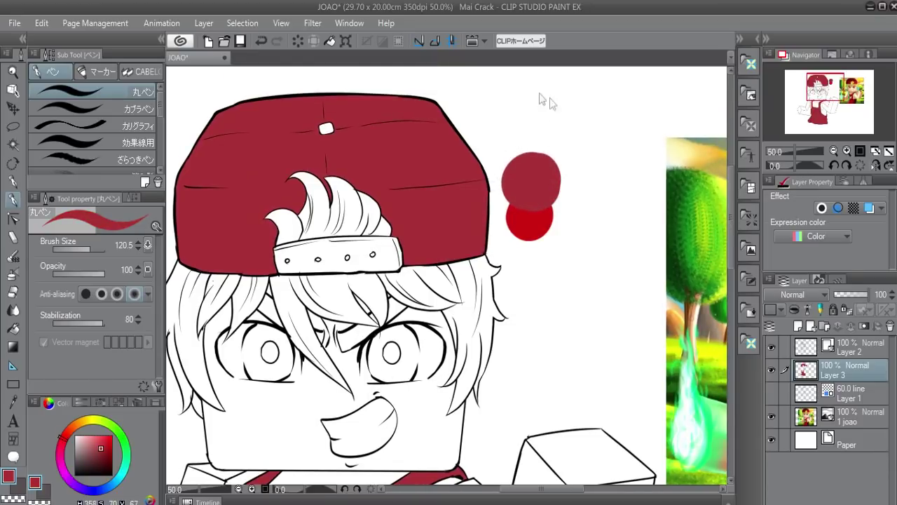
{"action": "key", "text": "ctrl+z"}
{"action": "key", "text": "ctrl+z"}
{"action": "left_click_drag", "start_coordinate": [511, 228], "coordinate": [538, 192]}
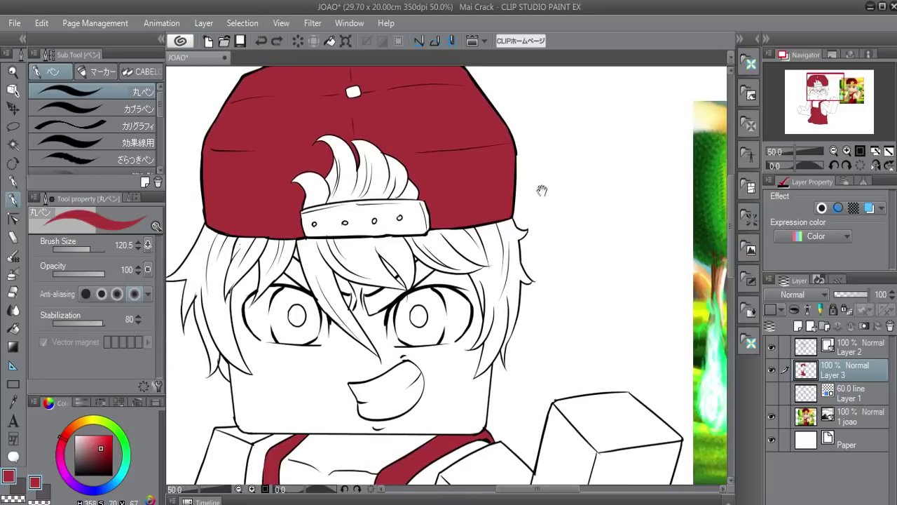
{"action": "left_click", "coordinate": [833, 151]}
{"action": "left_click_drag", "start_coordinate": [490, 290], "coordinate": [487, 387]}
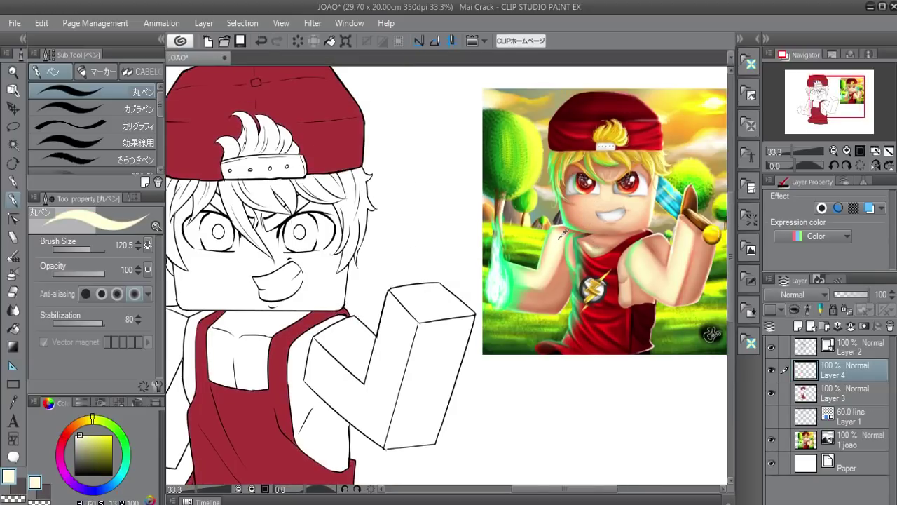
- Sample cream skin from the reference and fill the face, chest, shoulder and both arms
{"action": "left_click", "coordinate": [686, 246], "text": "alt"}
{"action": "left_click", "coordinate": [610, 191], "text": "alt"}
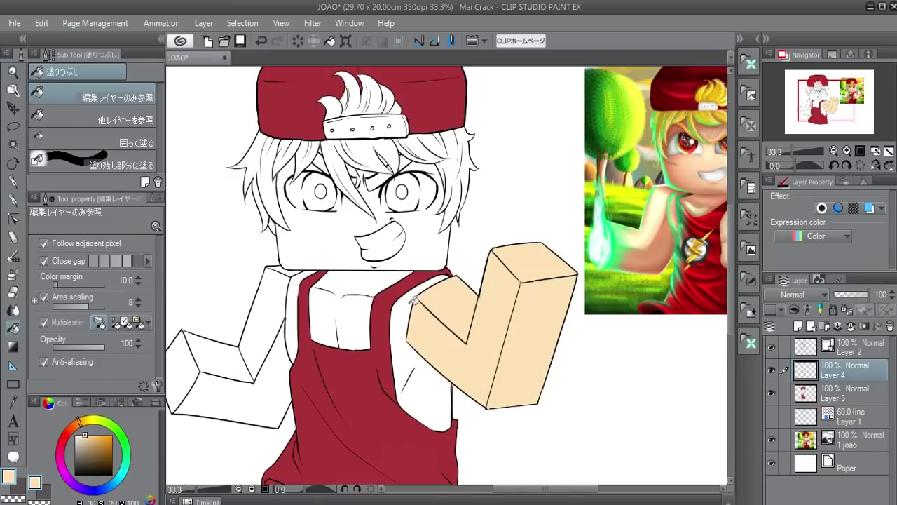
{"action": "left_click", "coordinate": [420, 350]}
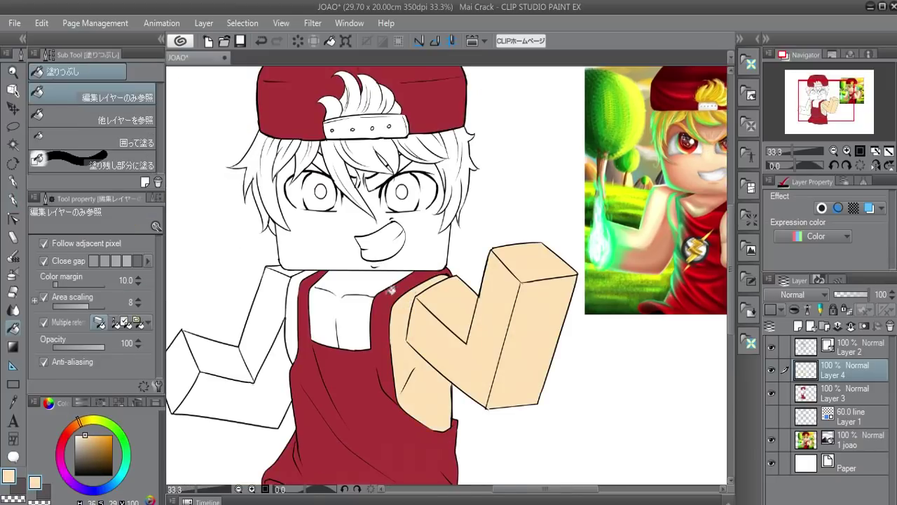
{"action": "left_click", "coordinate": [354, 329]}
{"action": "left_click", "coordinate": [387, 164]}
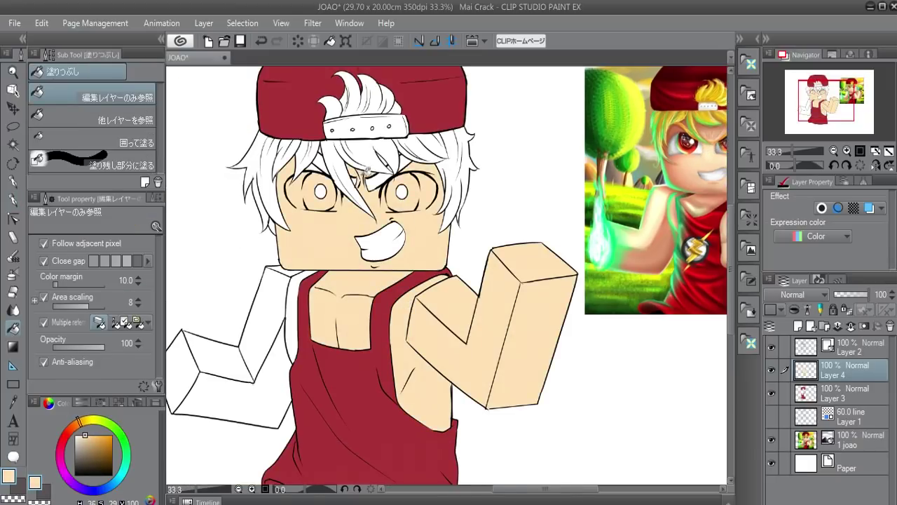
{"action": "left_click", "coordinate": [224, 399]}
{"action": "left_click", "coordinate": [283, 315]}
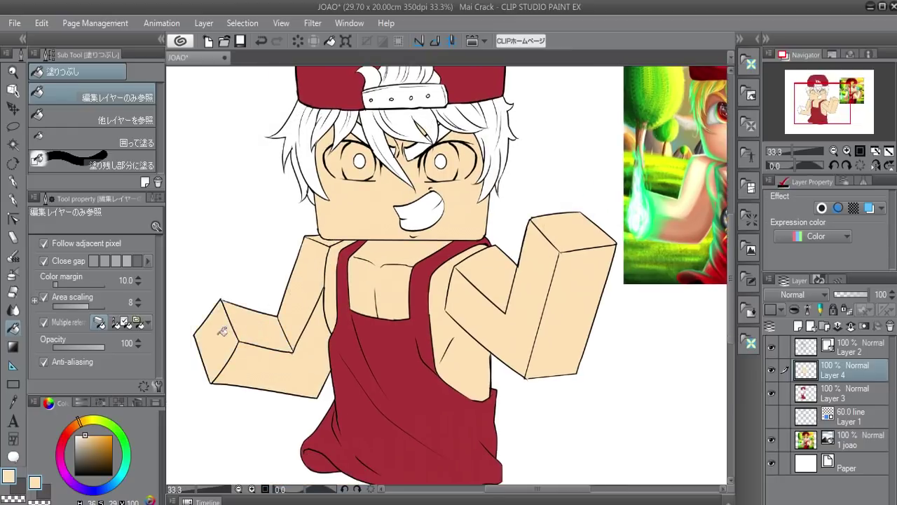
- Switch to the pencil for touch-ups and undo the stray strokes on the mouth
{"action": "left_click_drag", "start_coordinate": [419, 42], "coordinate": [436, 279]}
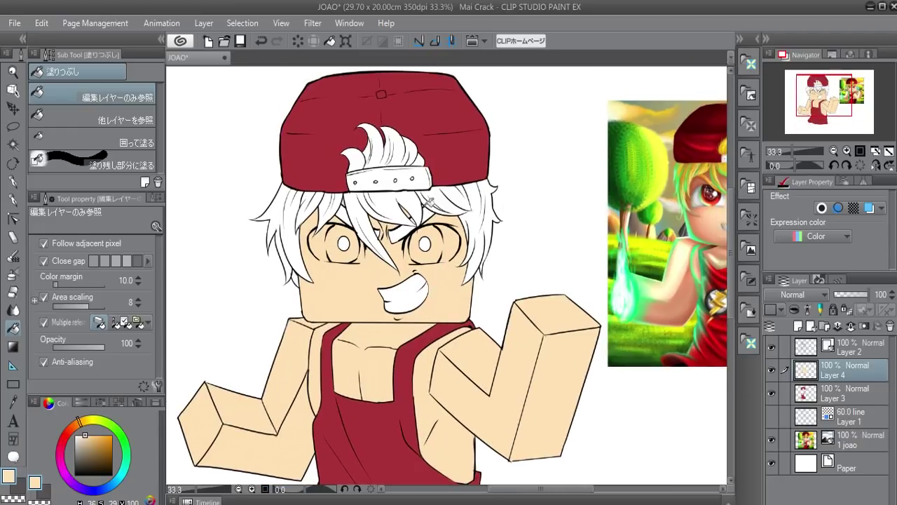
{"action": "key", "text": "p"}
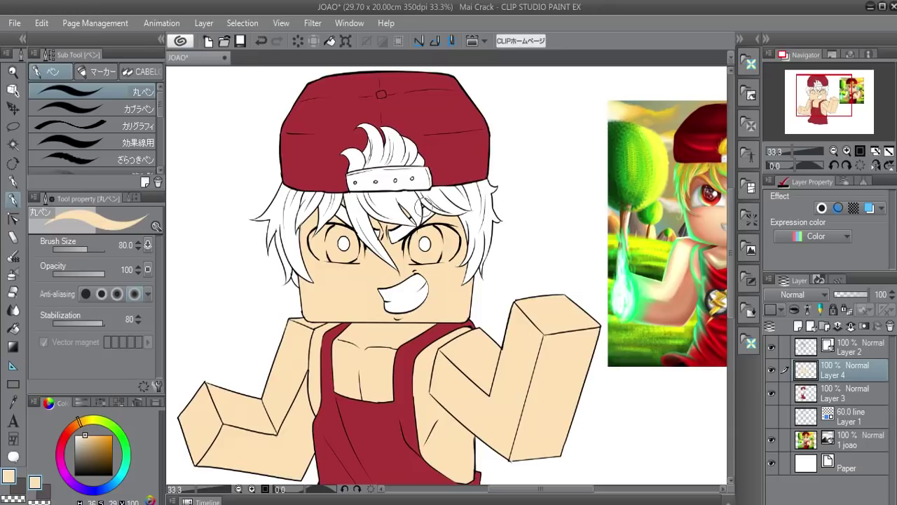
{"action": "key", "text": "p"}
{"action": "key", "text": "p"}
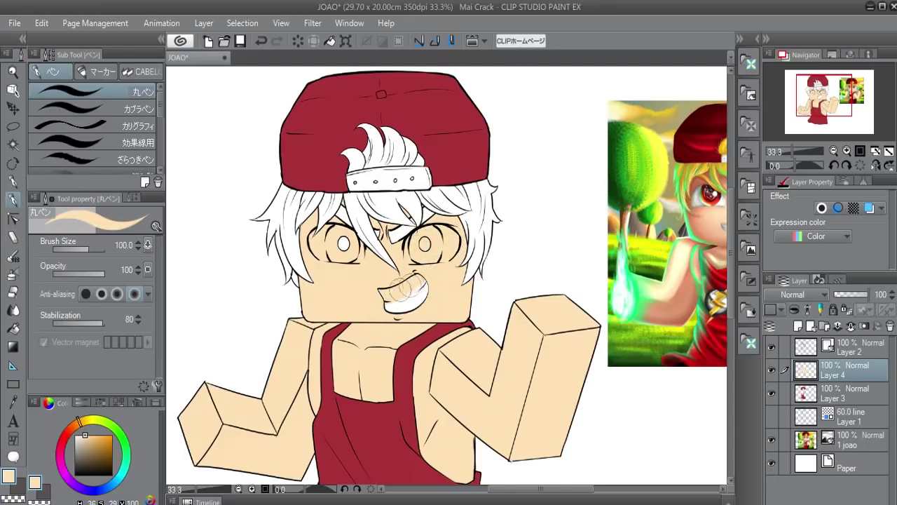
{"action": "key", "text": "ctrl+z"}
{"action": "left_click_drag", "start_coordinate": [539, 292], "coordinate": [494, 288]}
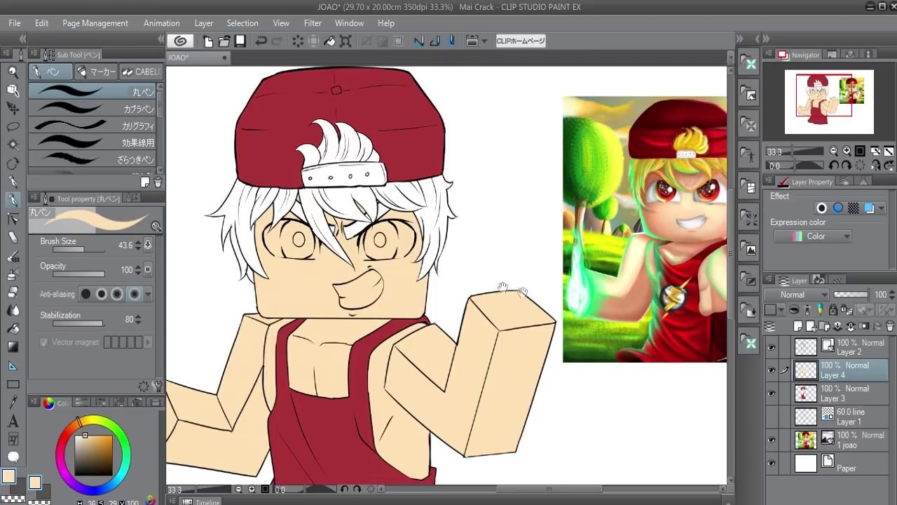
- Add Layer 5, sample blond from the reference hair, and fill the hair yellow
{"action": "left_click", "coordinate": [799, 326]}
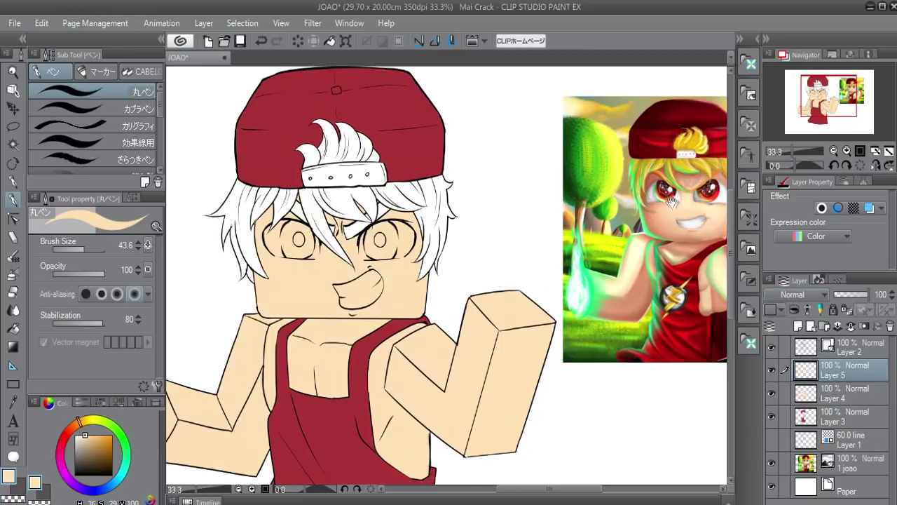
{"action": "left_click_drag", "start_coordinate": [670, 199], "coordinate": [568, 251]}
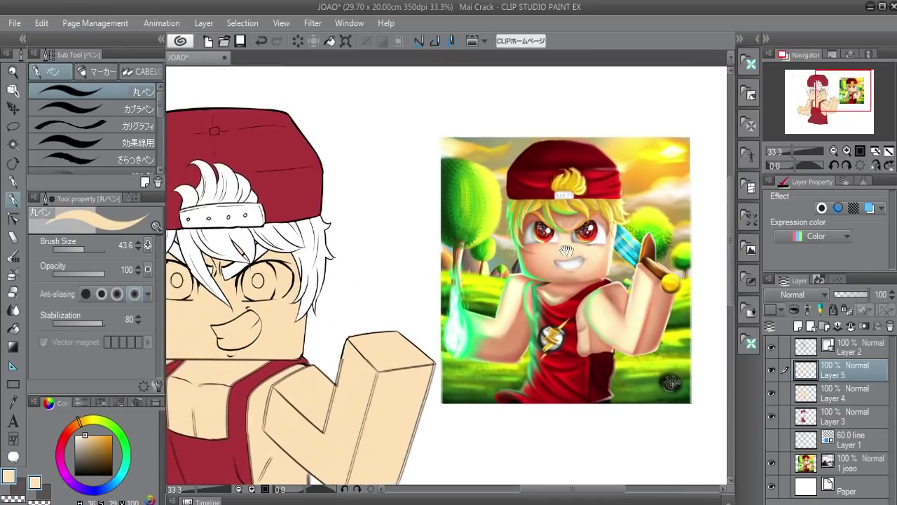
{"action": "left_click", "coordinate": [564, 199], "text": "alt"}
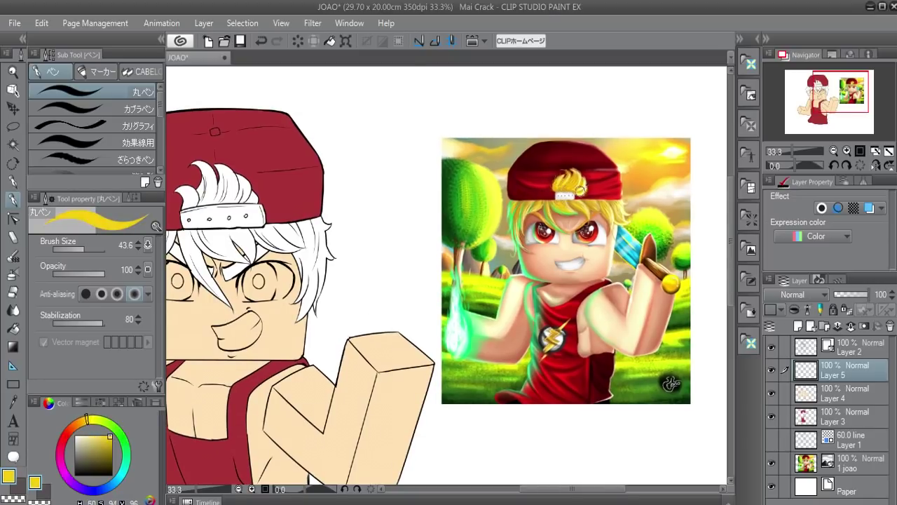
{"action": "left_click", "coordinate": [581, 189], "text": "alt"}
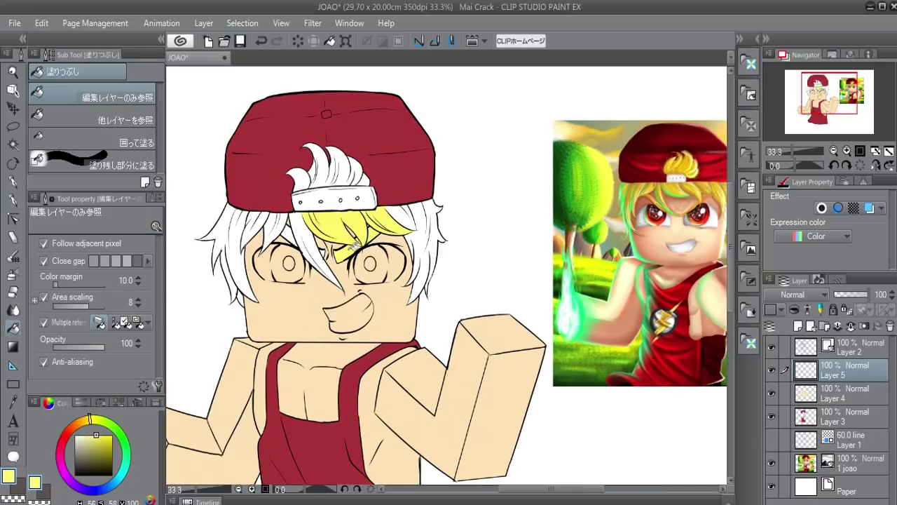
{"action": "left_click", "coordinate": [344, 246]}
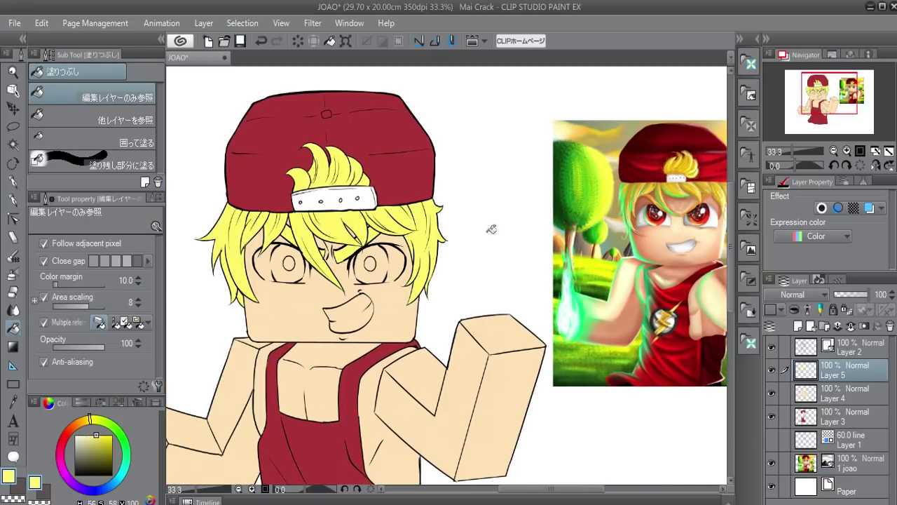
- Desaturate and darken the yellow hair with a Hue/Saturation/Luminosity adjustment
{"action": "key", "text": "ctrl+u"}
{"action": "left_click_drag", "start_coordinate": [686, 127], "coordinate": [679, 127]}
{"action": "left_click", "coordinate": [687, 164]}
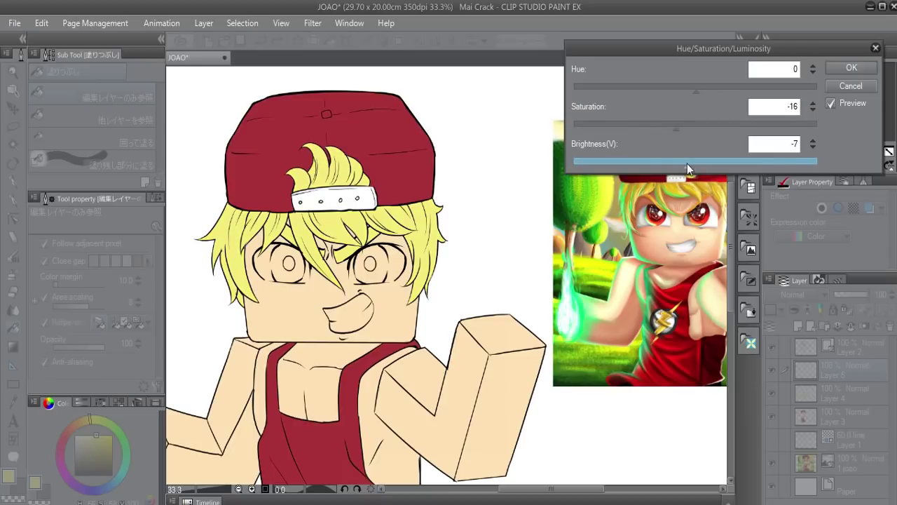
{"action": "left_click", "coordinate": [850, 67]}
- Tone the skin layer down with Hue -6, Saturation -15 and Brightness -5
{"action": "key", "text": "ctrl+u"}
{"action": "left_click", "coordinate": [685, 125]}
{"action": "left_click_drag", "start_coordinate": [684, 126], "coordinate": [677, 124]}
{"action": "left_click", "coordinate": [689, 163]}
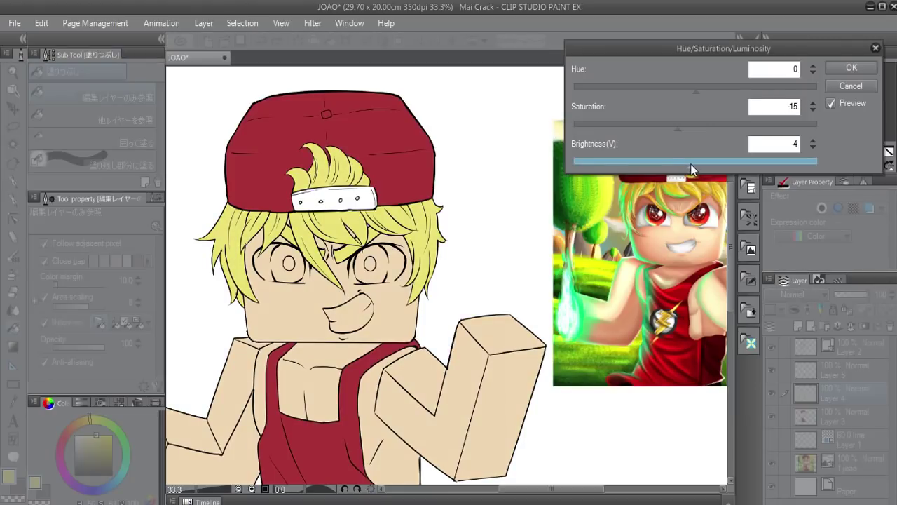
{"action": "left_click_drag", "start_coordinate": [696, 92], "coordinate": [691, 92]}
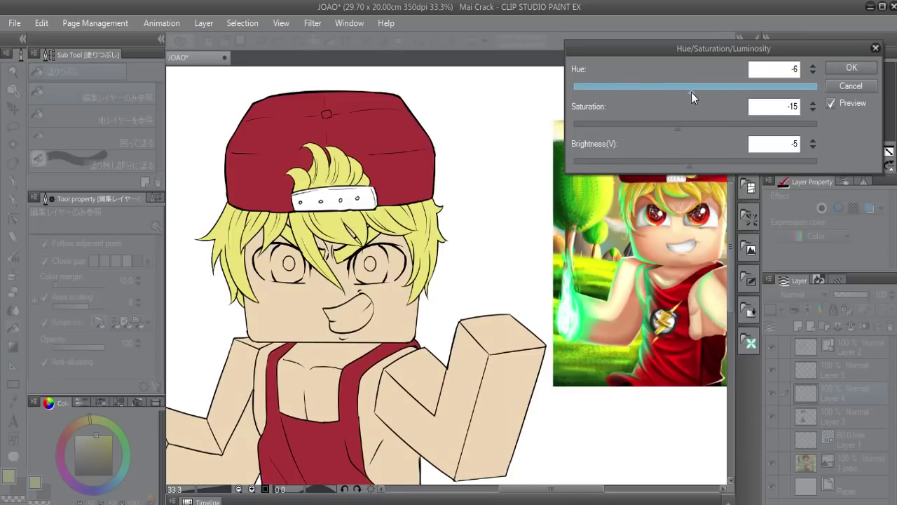
{"action": "left_click", "coordinate": [830, 73]}
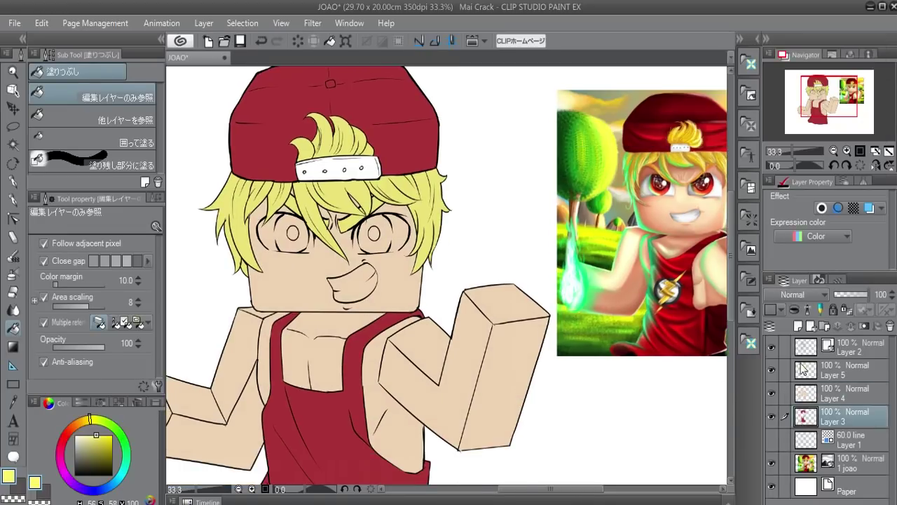
- On a new layer, fill the cap band with a pale bluish-white colour
{"action": "left_click", "coordinate": [799, 325]}
{"action": "left_click", "coordinate": [76, 440]}
{"action": "left_click", "coordinate": [121, 477]}
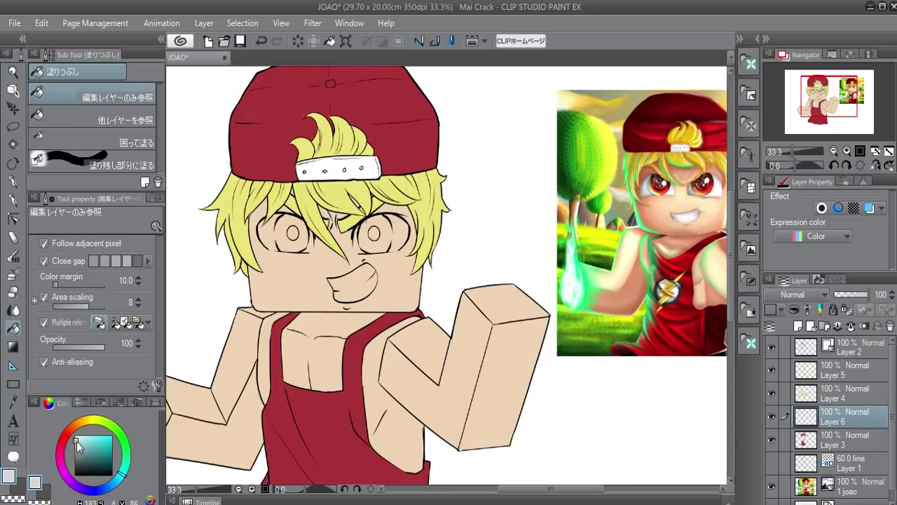
{"action": "left_click", "coordinate": [360, 169]}
{"action": "key", "text": "p"}
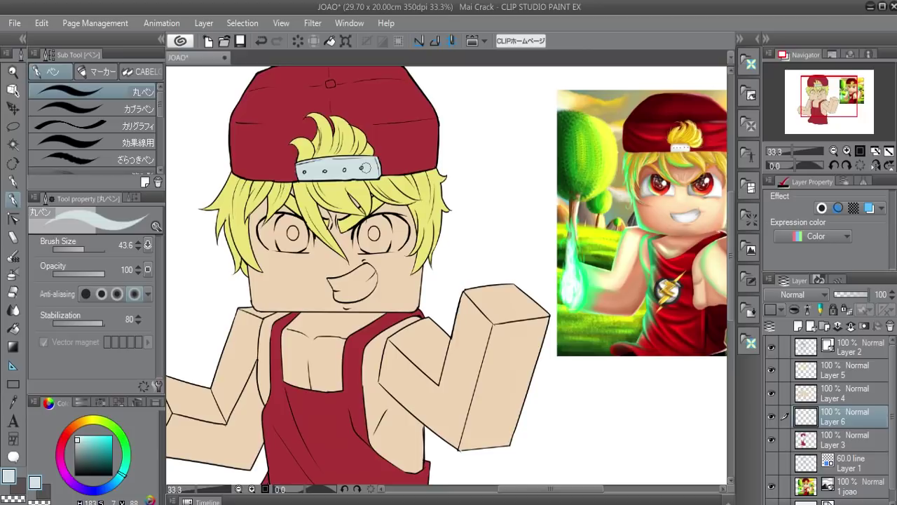
- On another new layer, bucket-fill both eyes light blue-grey
{"action": "left_click", "coordinate": [799, 326]}
{"action": "mouse_move", "coordinate": [336, 225]}
{"action": "left_mouse_down"}
{"action": "mouse_move", "coordinate": [312, 220]}
{"action": "mouse_move", "coordinate": [333, 242]}
{"action": "mouse_move", "coordinate": [349, 241]}
{"action": "left_mouse_up"}
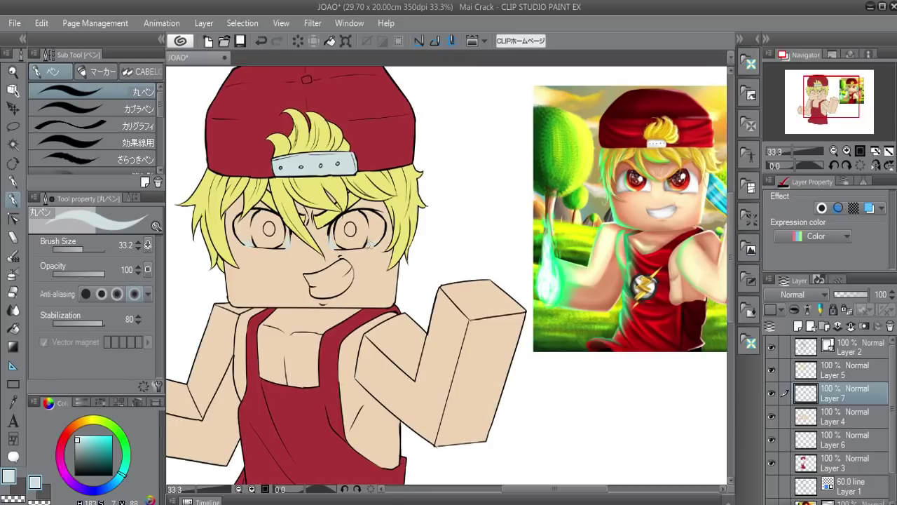
{"action": "key", "text": "g"}
{"action": "key", "text": "g"}
{"action": "left_click", "coordinate": [366, 228]}
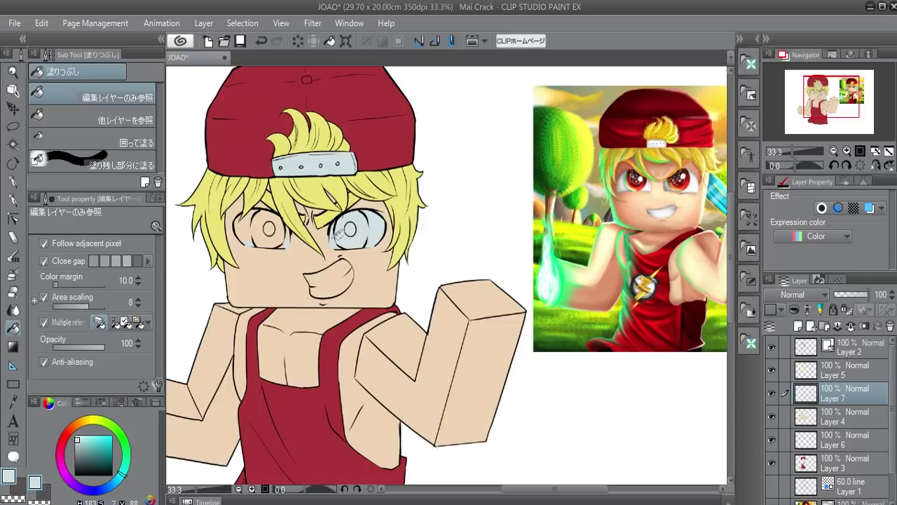
{"action": "left_click", "coordinate": [256, 218]}
{"action": "key", "text": "p"}
- On a new layer, paint both irises in the cap's darker red
{"action": "left_click", "coordinate": [798, 326]}
{"action": "left_click", "coordinate": [693, 177], "text": "alt"}
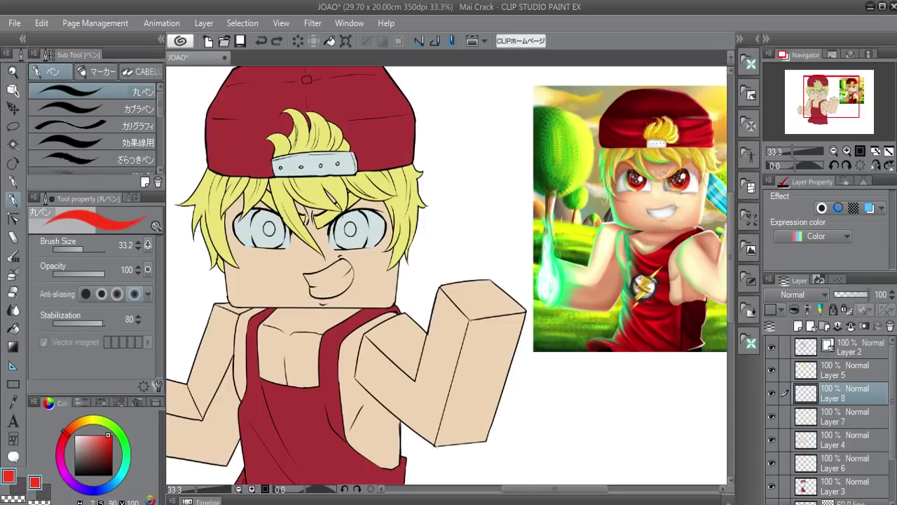
{"action": "left_click", "coordinate": [385, 123], "text": "alt"}
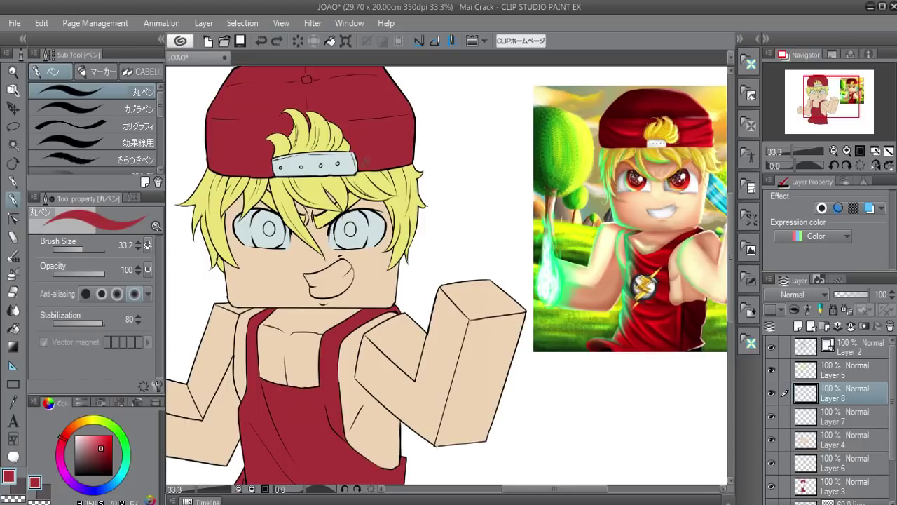
{"action": "left_click_drag", "start_coordinate": [366, 230], "coordinate": [298, 242]}
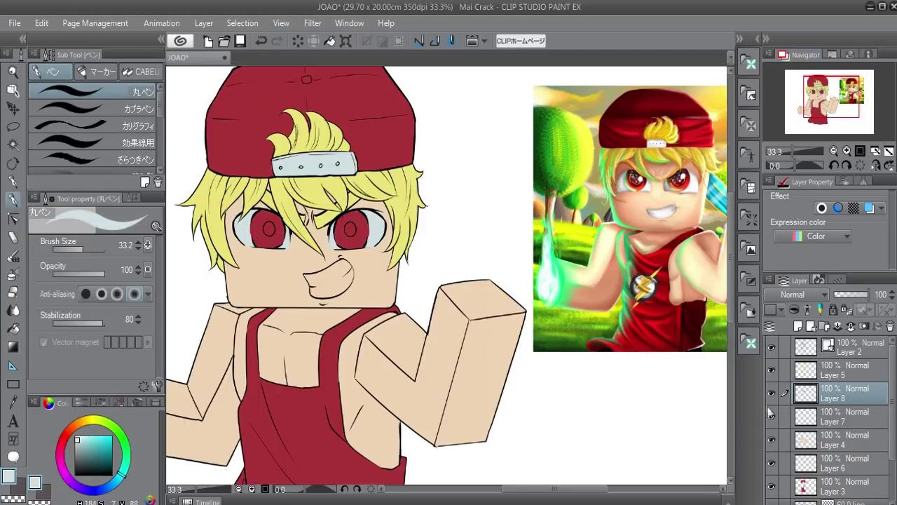
{"action": "key", "text": "alt+Tab"}
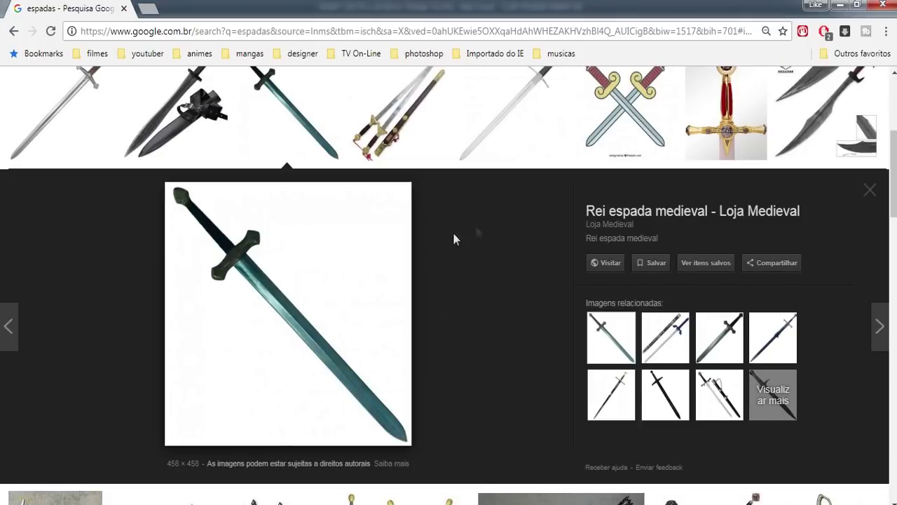
{"action": "key", "text": "alt+Tab"}
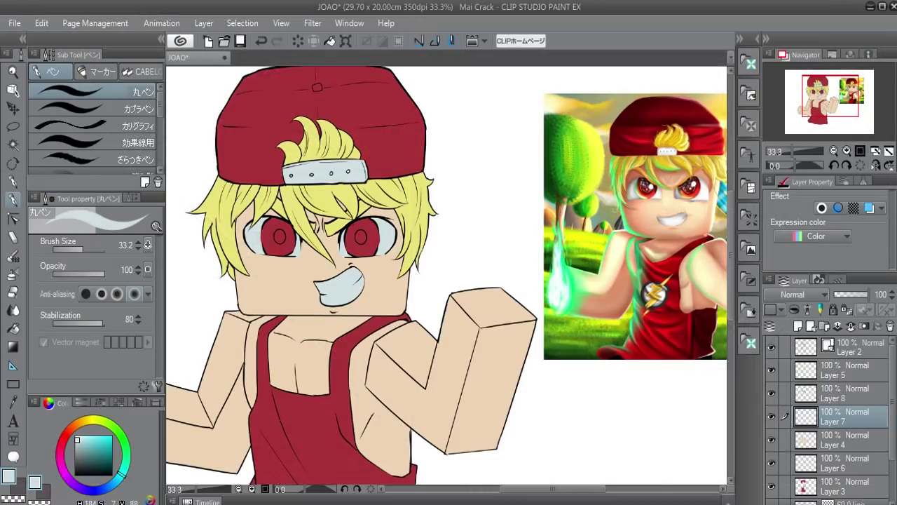
- Paste the sword reference image and rotate it about 53 degrees diagonally
{"action": "key", "text": "alt+Tab"}
{"action": "right_click", "coordinate": [352, 279]}
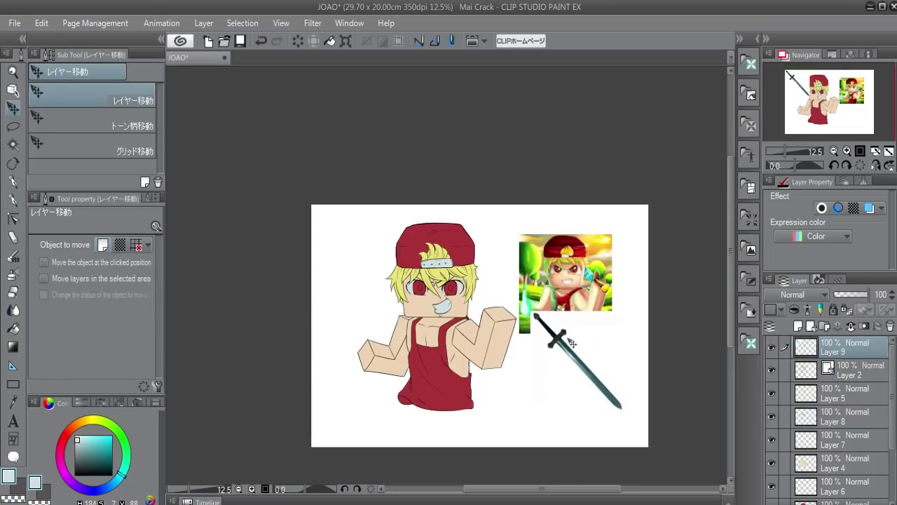
{"action": "left_click_drag", "start_coordinate": [571, 343], "coordinate": [566, 348]}
{"action": "key", "text": "ctrl+t"}
{"action": "mouse_move", "coordinate": [576, 288]}
{"action": "left_mouse_down"}
{"action": "mouse_move", "coordinate": [630, 338]}
{"action": "mouse_move", "coordinate": [633, 372]}
{"action": "left_mouse_up"}
{"action": "key", "text": "Return"}
{"action": "scroll", "coordinate": [624, 414], "scroll_direction": "up", "scroll_amount": 2}
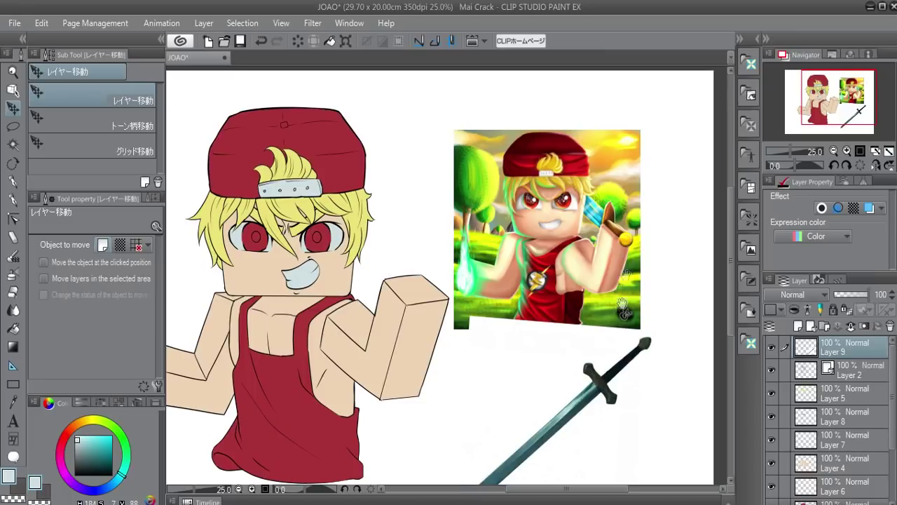
{"action": "mouse_move", "coordinate": [604, 375]}
{"action": "left_mouse_down"}
{"action": "mouse_move", "coordinate": [595, 327]}
{"action": "mouse_move", "coordinate": [624, 313]}
{"action": "mouse_move", "coordinate": [527, 272]}
{"action": "left_mouse_up"}
- Set the sword layer to Multiply, keep its diagonal pose, and select Layer 2
{"action": "left_click", "coordinate": [794, 294]}
{"action": "left_click", "coordinate": [802, 323]}
{"action": "key", "text": "ctrl+t"}
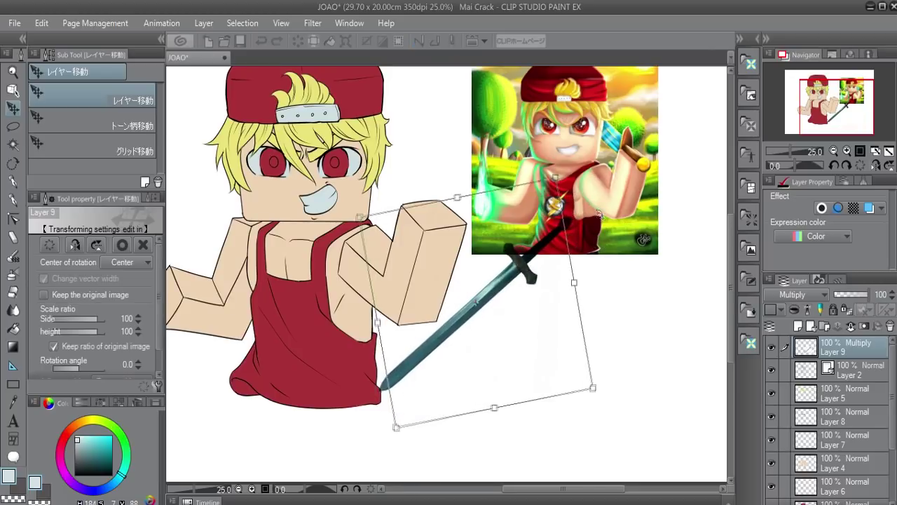
{"action": "left_click_drag", "start_coordinate": [609, 403], "coordinate": [627, 308]}
{"action": "key", "text": "Return"}
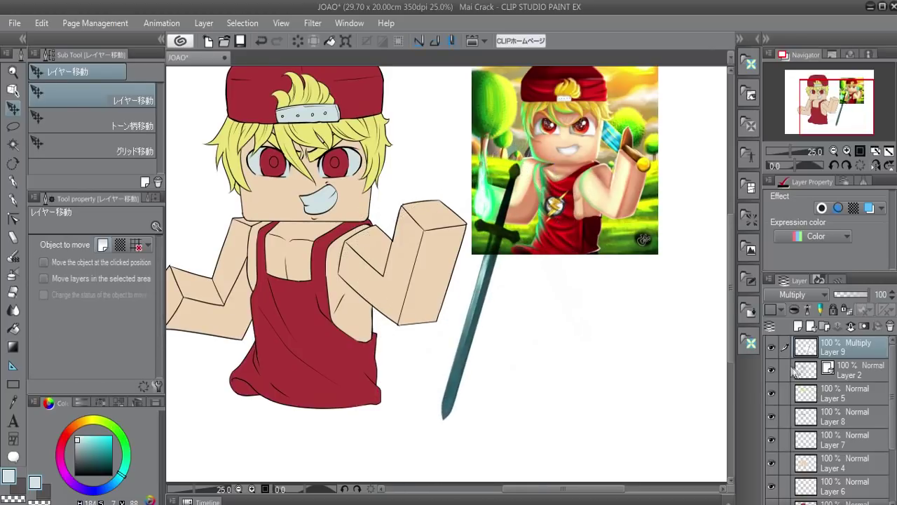
{"action": "key", "text": "ctrl+z"}
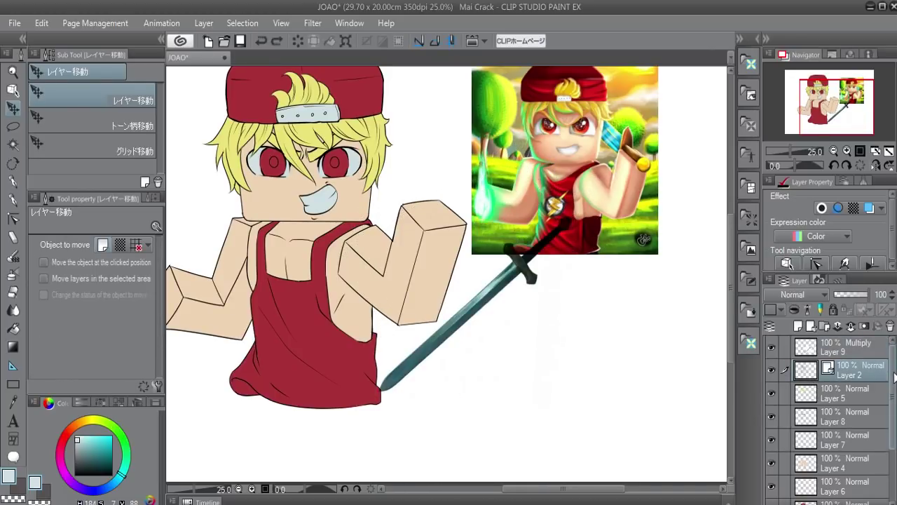
{"action": "scroll", "coordinate": [827, 392], "scroll_direction": "down", "scroll_amount": 1}
{"action": "left_click", "coordinate": [771, 353], "text": "alt"}
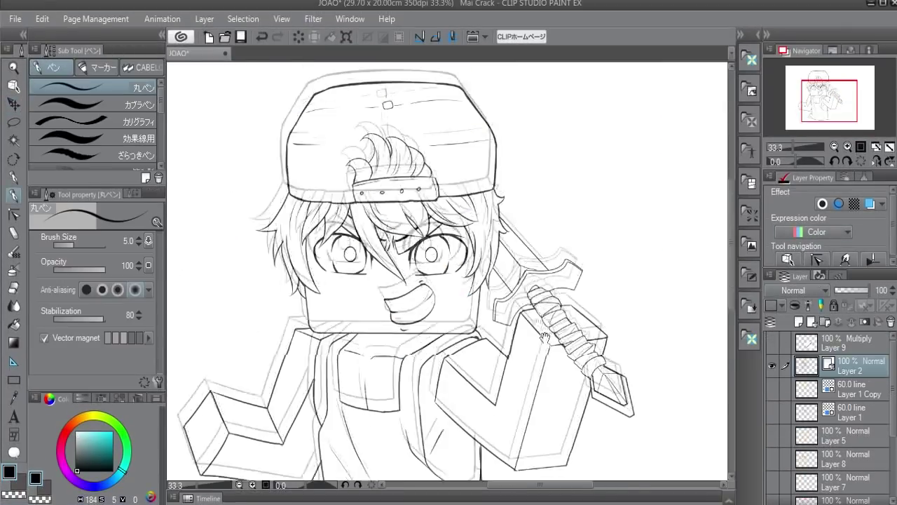
- Pan around the figure, from legs to cap, to frame the slash area
{"action": "left_click_drag", "start_coordinate": [546, 337], "coordinate": [588, 267]}
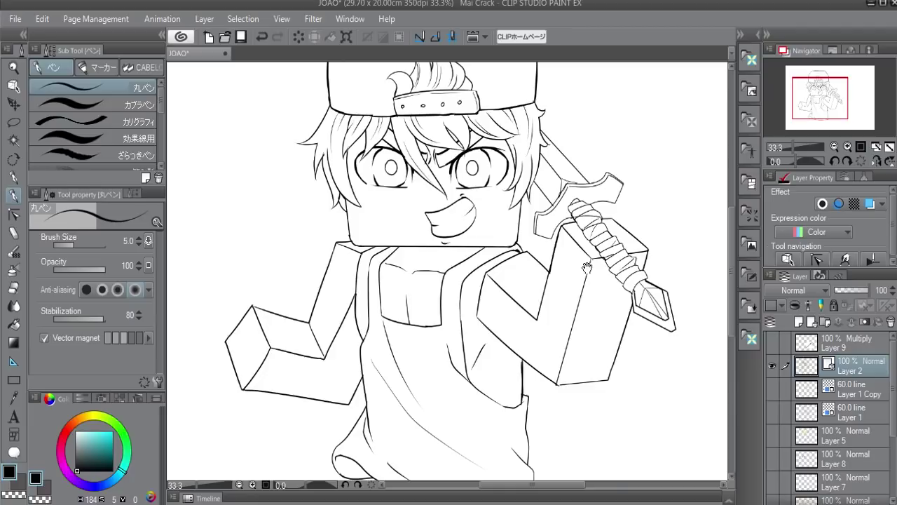
{"action": "mouse_move", "coordinate": [572, 257]}
{"action": "left_mouse_down"}
{"action": "mouse_move", "coordinate": [567, 382]}
{"action": "mouse_move", "coordinate": [562, 320]}
{"action": "mouse_move", "coordinate": [577, 260]}
{"action": "mouse_move", "coordinate": [540, 312]}
{"action": "mouse_move", "coordinate": [561, 331]}
{"action": "left_mouse_up"}
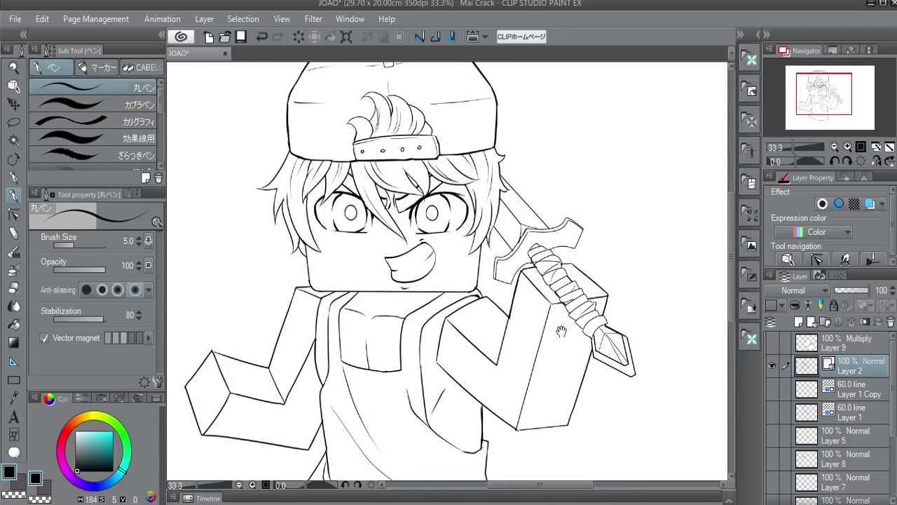
{"action": "mouse_move", "coordinate": [573, 292]}
{"action": "left_mouse_down"}
{"action": "mouse_move", "coordinate": [574, 264]}
{"action": "mouse_move", "coordinate": [596, 324]}
{"action": "left_mouse_up"}
{"action": "left_click_drag", "start_coordinate": [588, 362], "coordinate": [549, 243]}
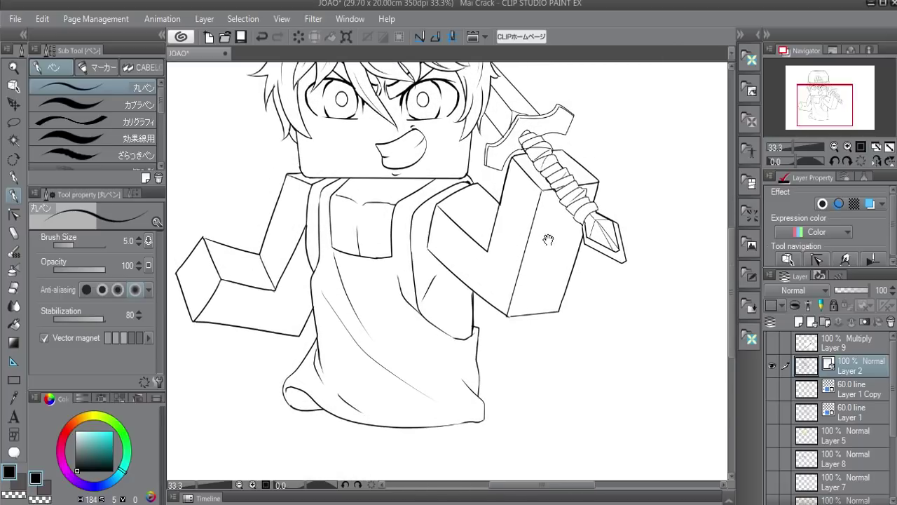
{"action": "left_click_drag", "start_coordinate": [488, 318], "coordinate": [488, 298]}
{"action": "mouse_move", "coordinate": [232, 388]}
{"action": "left_mouse_down"}
{"action": "mouse_move", "coordinate": [576, 331]}
{"action": "mouse_move", "coordinate": [554, 372]}
{"action": "mouse_move", "coordinate": [617, 375]}
{"action": "left_mouse_up"}
{"action": "left_click_drag", "start_coordinate": [579, 320], "coordinate": [551, 313]}
{"action": "left_click_drag", "start_coordinate": [416, 163], "coordinate": [432, 205]}
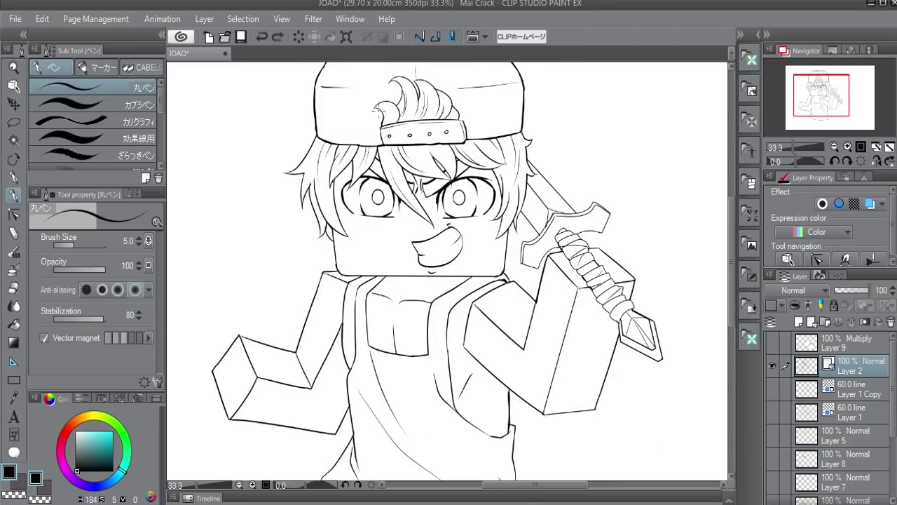
- Draw the ragged slash trail around the boy, alternating pen and eraser
{"action": "key", "text": "e"}
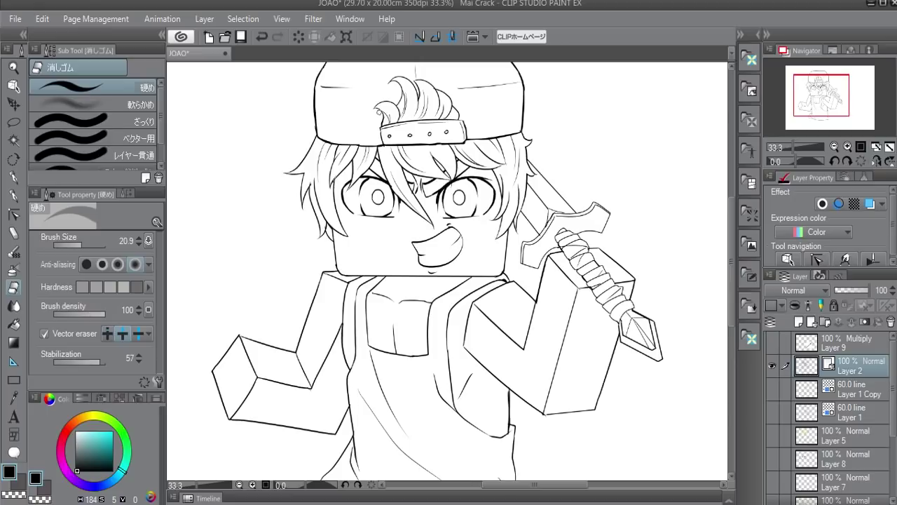
{"action": "key", "text": "p"}
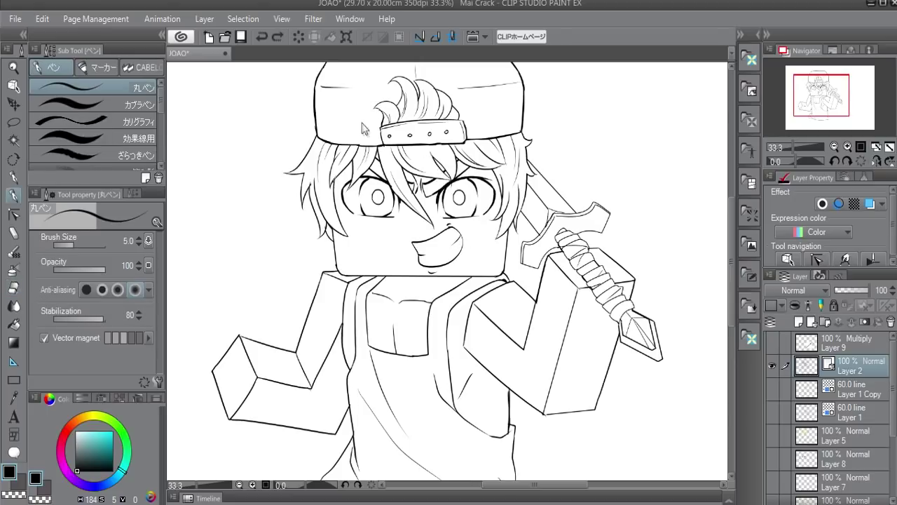
{"action": "key", "text": "e"}
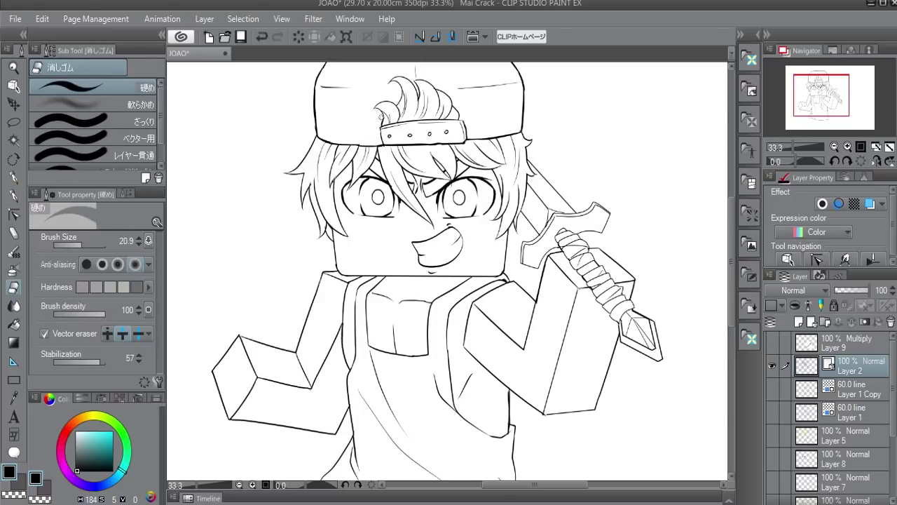
{"action": "key", "text": "p"}
{"action": "left_click_drag", "start_coordinate": [558, 304], "coordinate": [628, 256]}
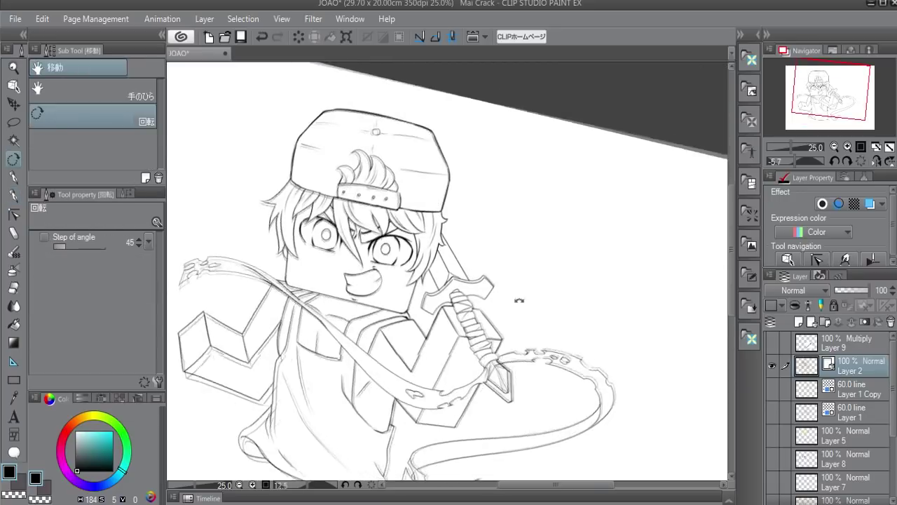
{"action": "left_click_drag", "start_coordinate": [614, 276], "coordinate": [527, 292]}
{"action": "key", "text": "p"}
{"action": "left_click", "coordinate": [862, 160]}
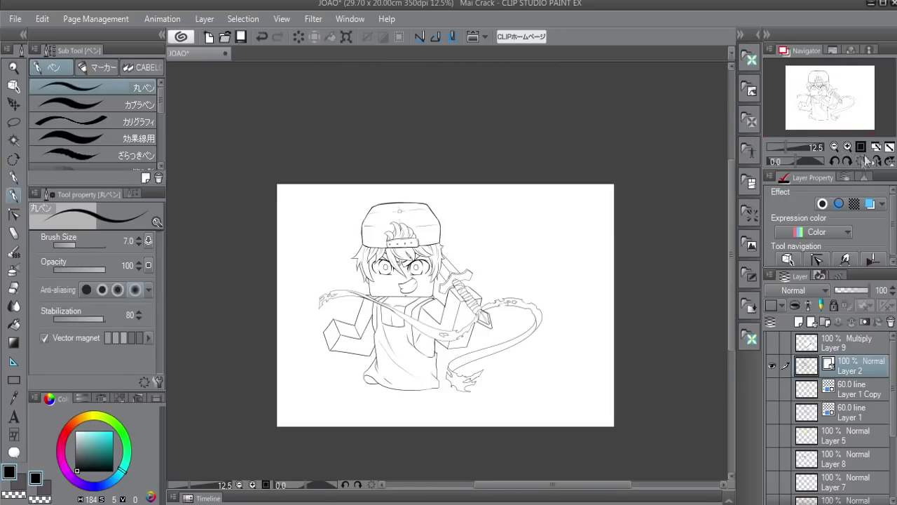
{"action": "left_click", "coordinate": [875, 146]}
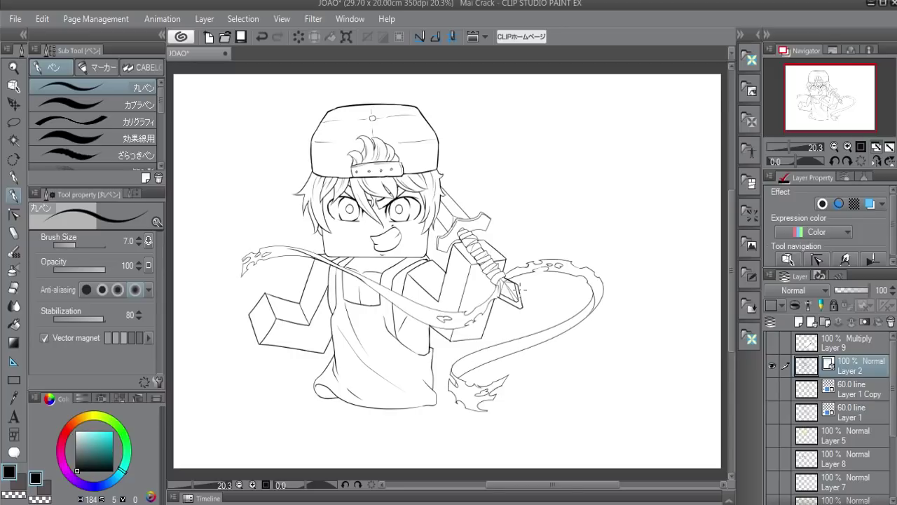
{"action": "left_click_drag", "start_coordinate": [309, 311], "coordinate": [353, 337]}
{"action": "left_click_drag", "start_coordinate": [531, 365], "coordinate": [549, 336]}
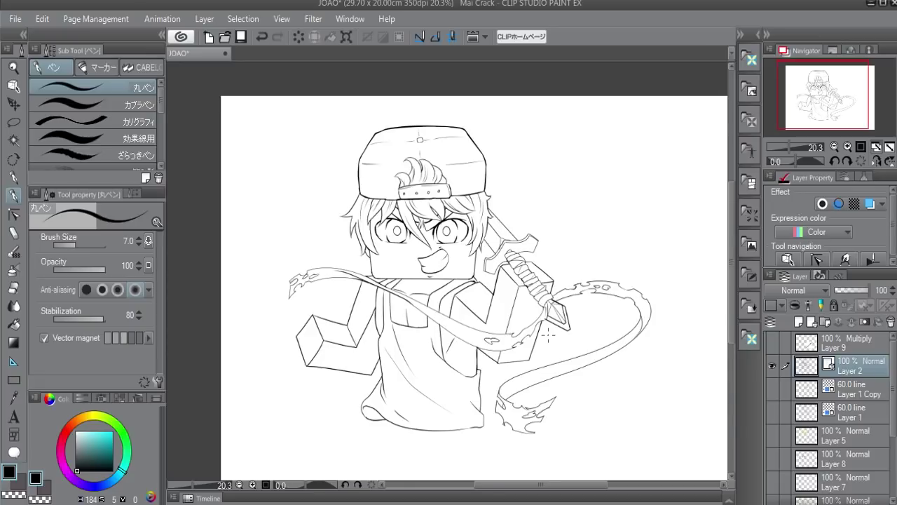
{"action": "left_click_drag", "start_coordinate": [547, 337], "coordinate": [548, 329]}
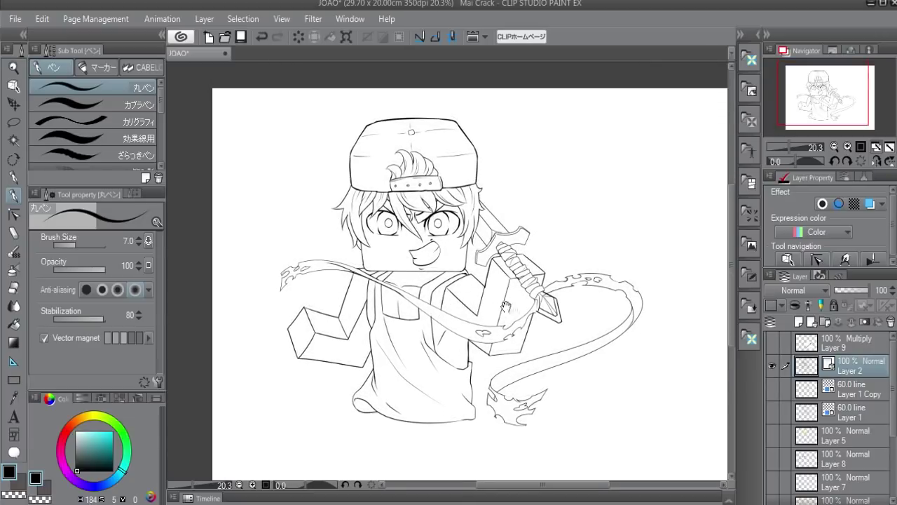
{"action": "left_click_drag", "start_coordinate": [450, 308], "coordinate": [395, 281]}
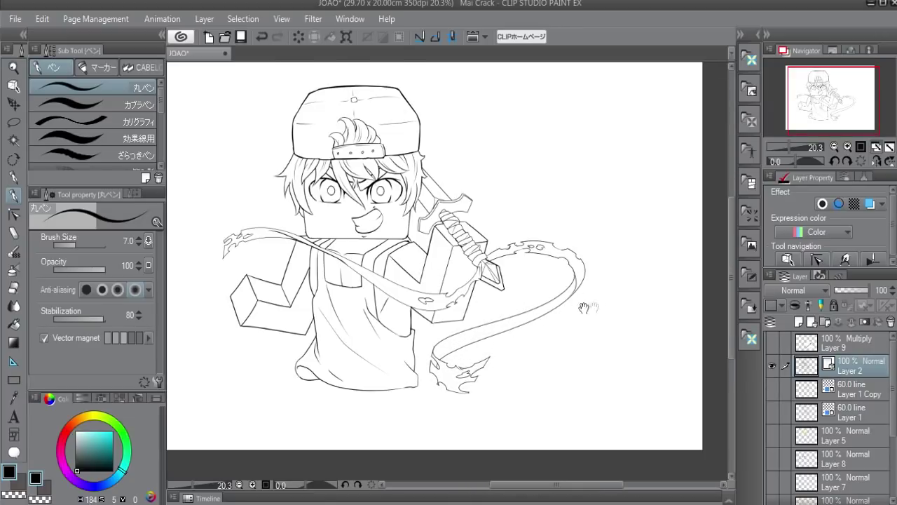
{"action": "scroll", "coordinate": [579, 307], "scroll_direction": "up", "scroll_amount": 3}
- Redo the line near the sword tip and ink two curved edges along the slash band
{"action": "key", "text": "ctrl+z"}
{"action": "key", "text": "ctrl+z"}
{"action": "left_click_drag", "start_coordinate": [424, 300], "coordinate": [438, 318]}
{"action": "key", "text": "e"}
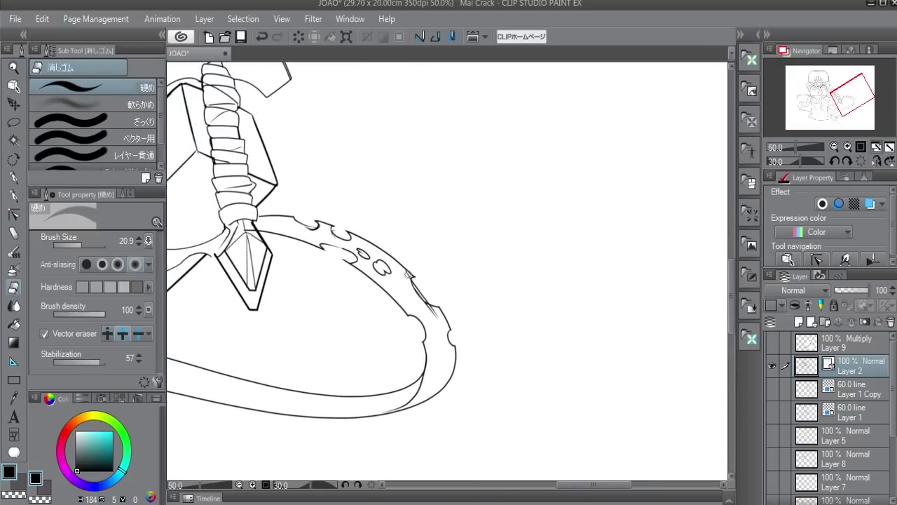
{"action": "left_click_drag", "start_coordinate": [426, 300], "coordinate": [350, 245]}
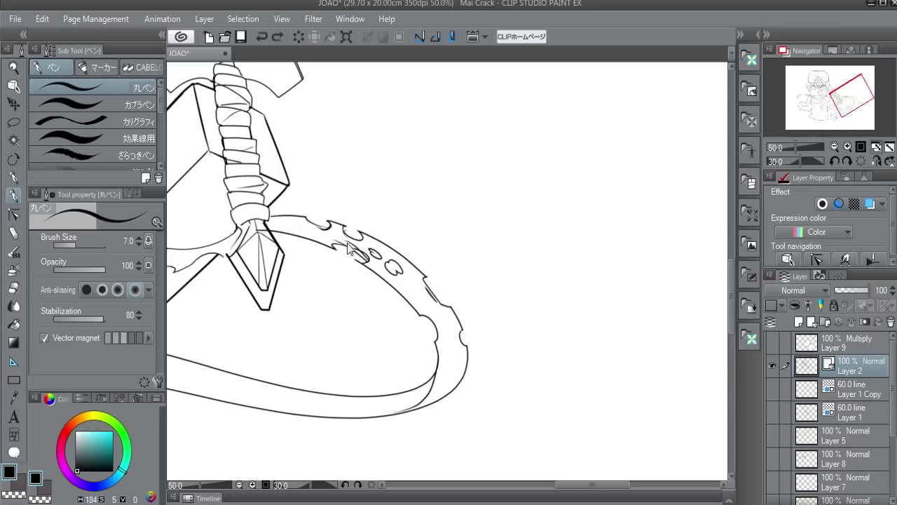
{"action": "key", "text": "p"}
{"action": "left_click_drag", "start_coordinate": [426, 124], "coordinate": [500, 348]}
{"action": "left_click_drag", "start_coordinate": [454, 123], "coordinate": [530, 328]}
- Add oval holes along the slash band and erase a stray bit at the tip
{"action": "mouse_move", "coordinate": [423, 246]}
{"action": "left_mouse_down"}
{"action": "mouse_move", "coordinate": [454, 287]}
{"action": "mouse_move", "coordinate": [450, 213]}
{"action": "left_mouse_up"}
{"action": "key", "text": "ctrl+z"}
{"action": "left_click_drag", "start_coordinate": [460, 174], "coordinate": [455, 180]}
{"action": "left_click_drag", "start_coordinate": [485, 249], "coordinate": [489, 289]}
{"action": "left_click_drag", "start_coordinate": [480, 297], "coordinate": [495, 343]}
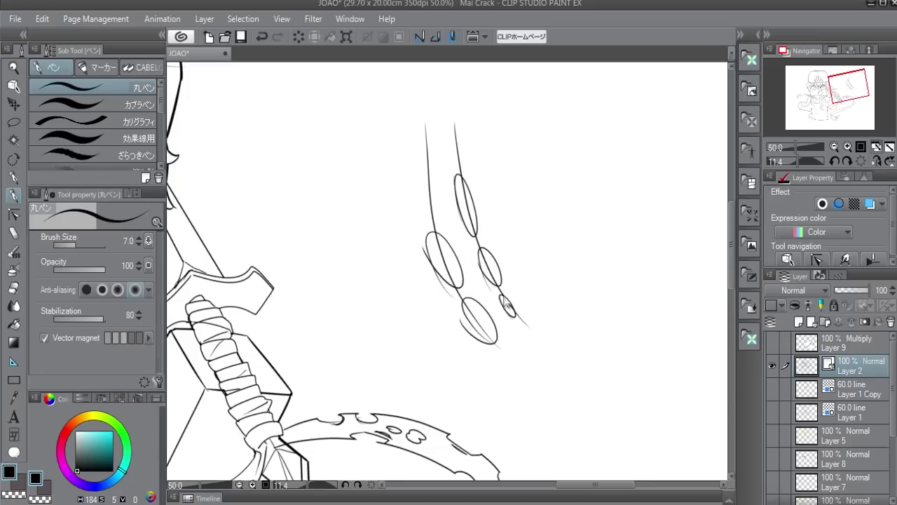
{"action": "key", "text": "e"}
{"action": "left_click_drag", "start_coordinate": [449, 252], "coordinate": [441, 231]}
{"action": "key", "text": "p"}
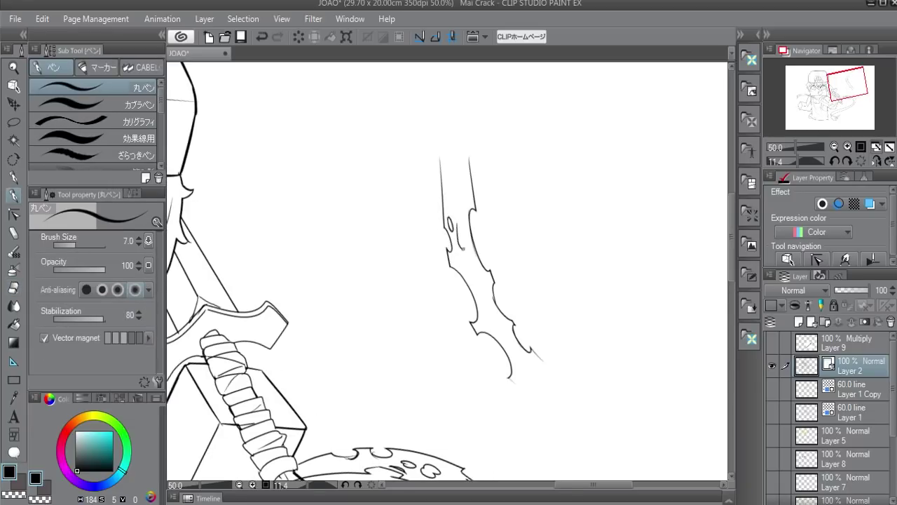
- Ink an inner edge line along the slash blade, then reset the view to 25%
{"action": "left_click_drag", "start_coordinate": [489, 315], "coordinate": [459, 272]}
{"action": "mouse_move", "coordinate": [439, 170]}
{"action": "left_mouse_down"}
{"action": "mouse_move", "coordinate": [456, 230]}
{"action": "mouse_move", "coordinate": [398, 196]}
{"action": "left_mouse_up"}
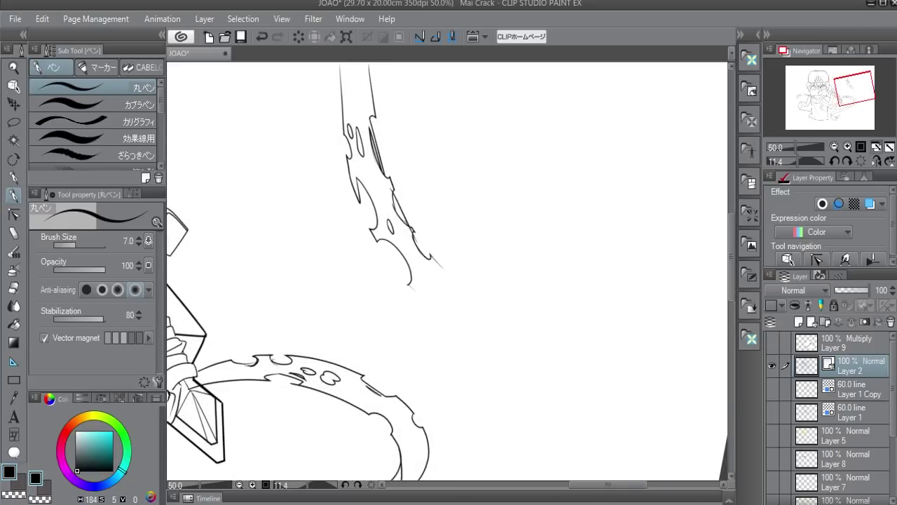
{"action": "key", "text": "e"}
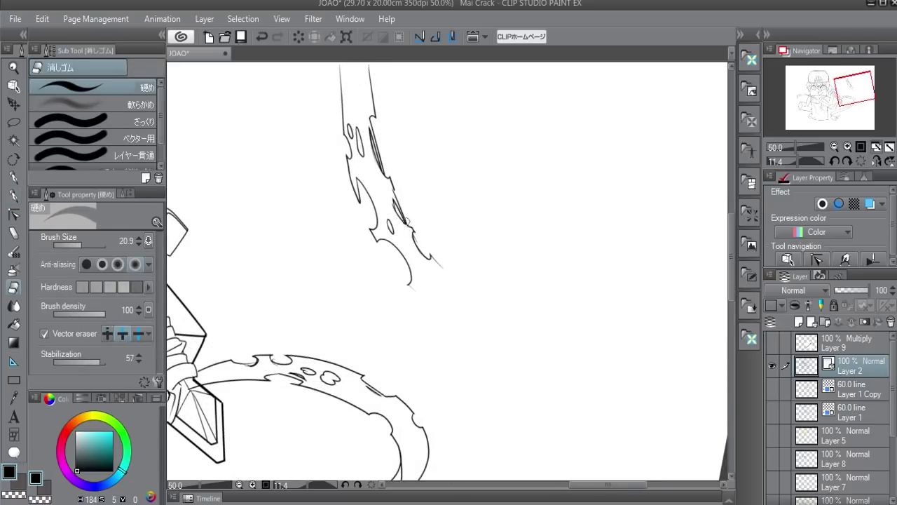
{"action": "key", "text": "p"}
{"action": "mouse_move", "coordinate": [363, 132]}
{"action": "left_mouse_down"}
{"action": "mouse_move", "coordinate": [426, 237]}
{"action": "mouse_move", "coordinate": [474, 133]}
{"action": "left_mouse_up"}
{"action": "key", "text": "r"}
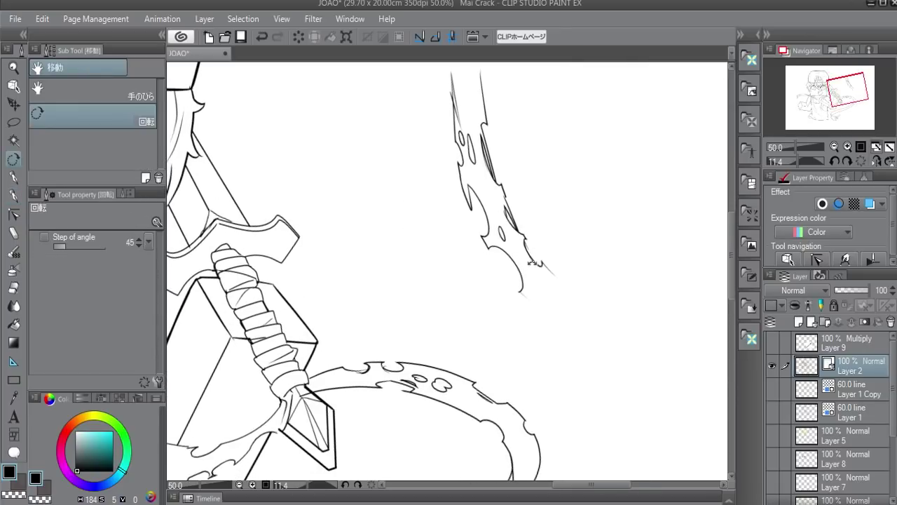
{"action": "left_click_drag", "start_coordinate": [530, 260], "coordinate": [537, 279]}
{"action": "key", "text": "ctrl+0"}
{"action": "key", "text": "e"}
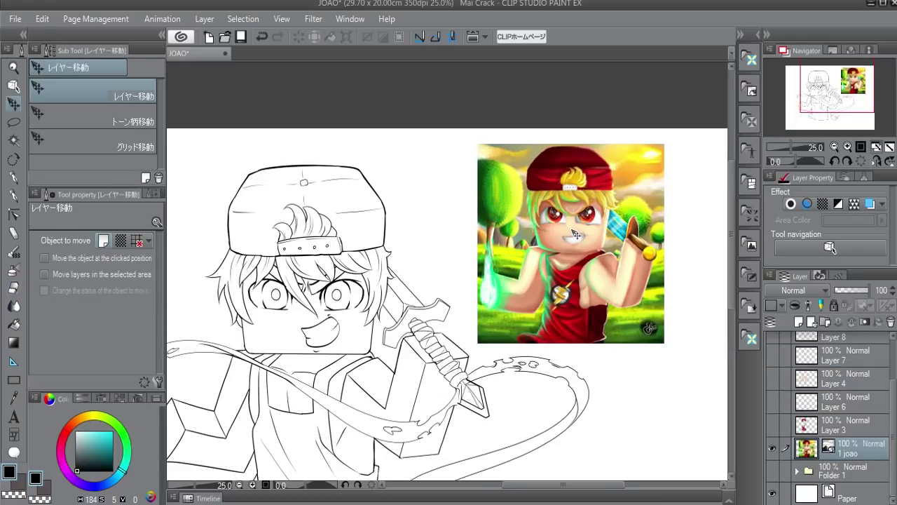
- Unhide the hair, eye and other colour layers and make Layer 4 active
{"action": "left_click_drag", "start_coordinate": [572, 232], "coordinate": [597, 221]}
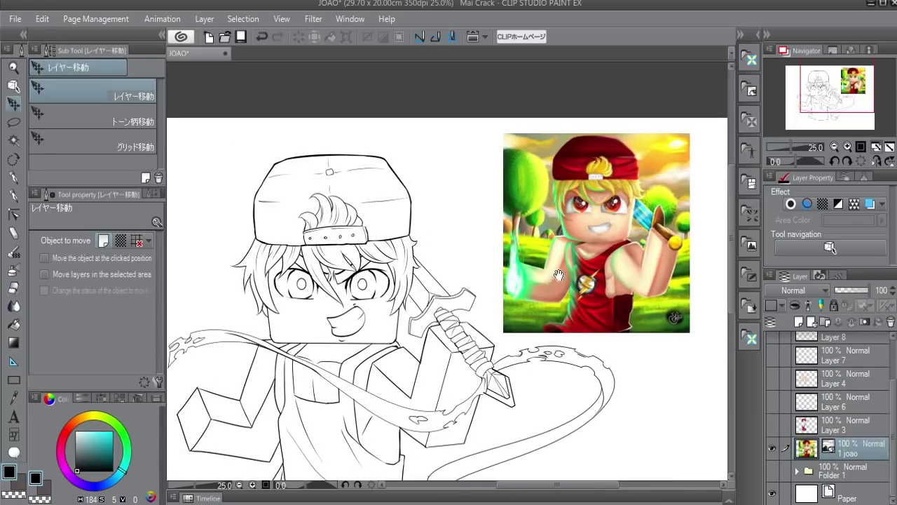
{"action": "left_click_drag", "start_coordinate": [771, 338], "coordinate": [772, 428]}
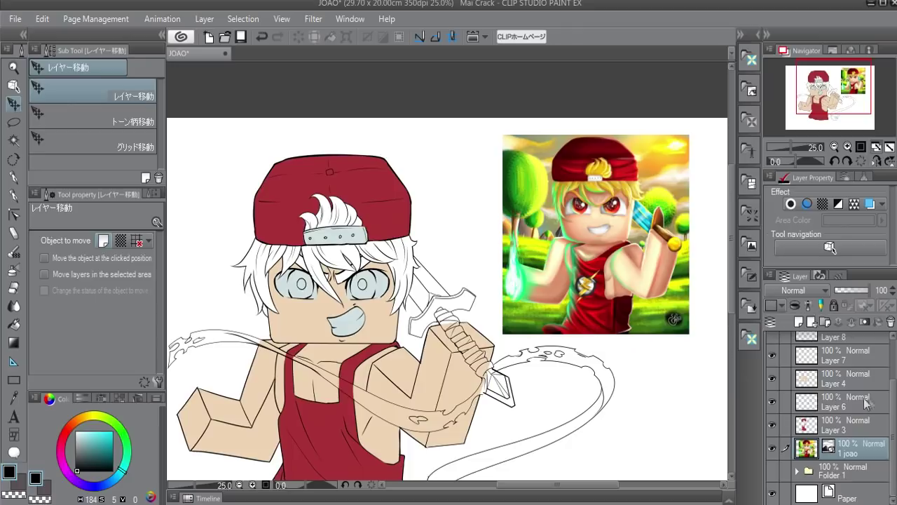
{"action": "scroll", "coordinate": [774, 368], "scroll_direction": "up", "scroll_amount": 2}
{"action": "left_click_drag", "start_coordinate": [773, 366], "coordinate": [773, 389]}
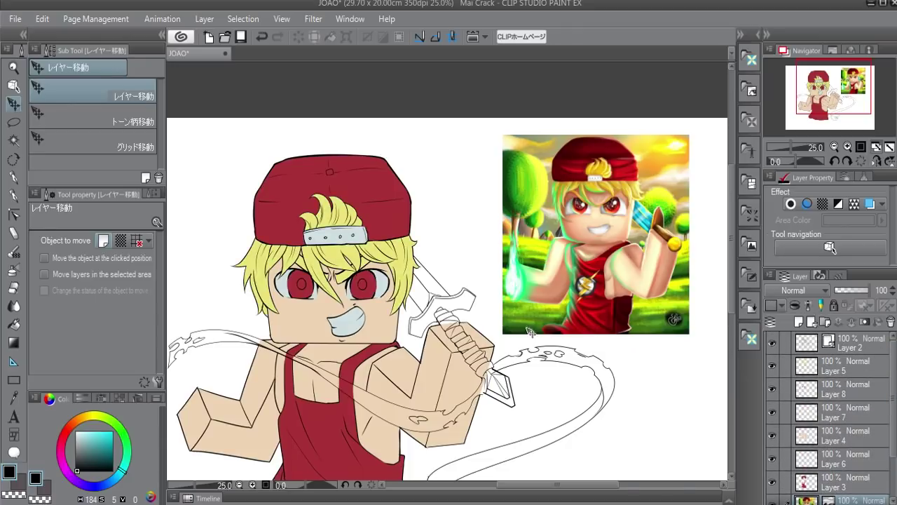
{"action": "left_click", "coordinate": [816, 436]}
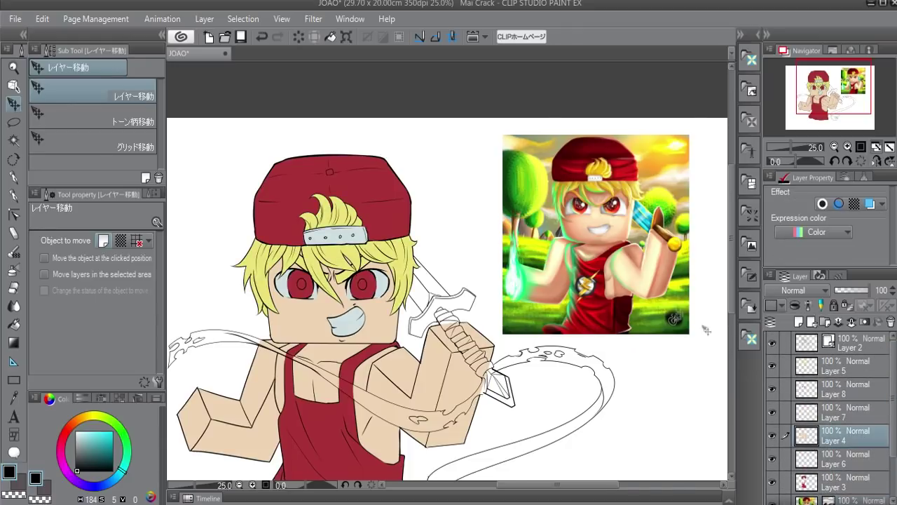
{"action": "left_click_drag", "start_coordinate": [648, 258], "coordinate": [669, 245]}
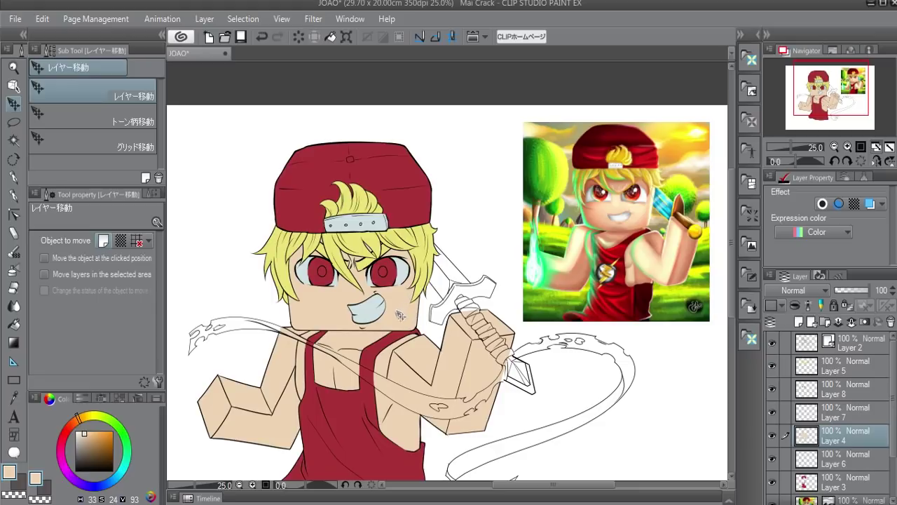
- Pick a darker, richer skin tone on the colour wheel
{"action": "left_click", "coordinate": [78, 421]}
{"action": "left_click_drag", "start_coordinate": [85, 438], "coordinate": [88, 443]}
{"action": "left_click", "coordinate": [88, 439]}
- Choose the 透明水彩 transparent watercolour brush sub tool
{"action": "key", "text": "b"}
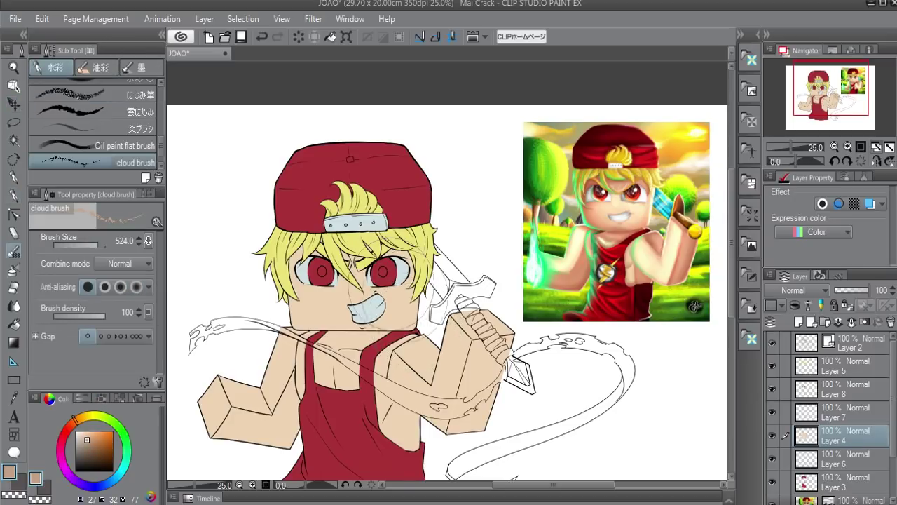
{"action": "scroll", "coordinate": [125, 112], "scroll_direction": "up", "scroll_amount": 3}
{"action": "left_click", "coordinate": [125, 103]}
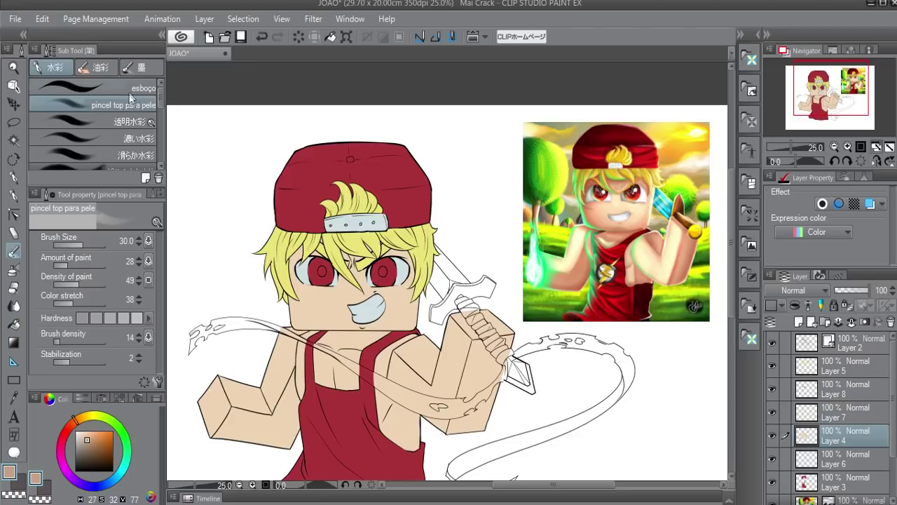
{"action": "left_click", "coordinate": [125, 88]}
{"action": "left_click", "coordinate": [143, 105]}
{"action": "left_click", "coordinate": [130, 121]}
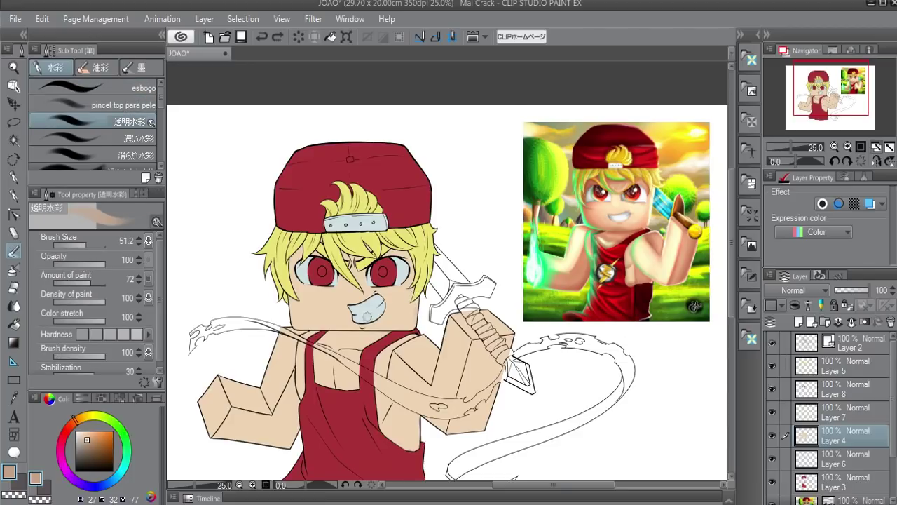
- Test a cheek shading stroke, undo it, and add a new layer above Layer 4
{"action": "left_click_drag", "start_coordinate": [391, 287], "coordinate": [399, 315]}
{"action": "key", "text": "ctrl+z"}
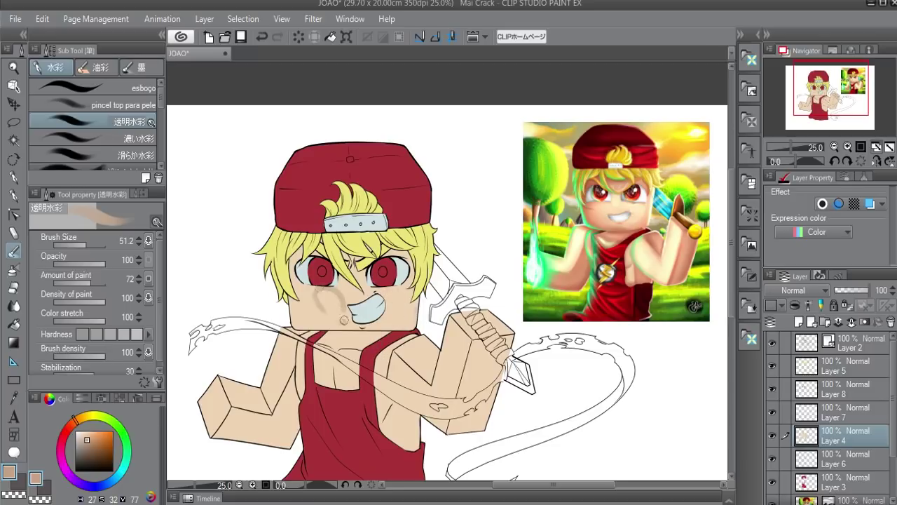
{"action": "left_click", "coordinate": [800, 322]}
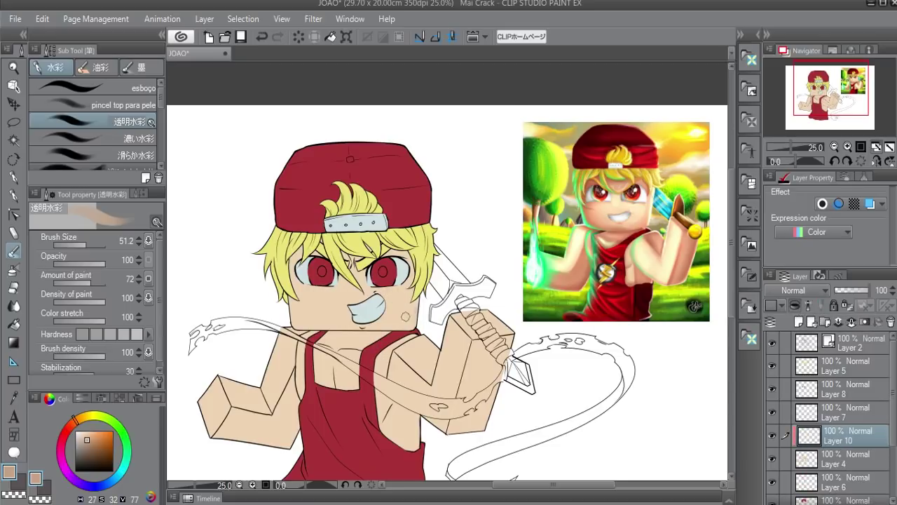
- Auto-select the skin gaps between the hair strands on both sides of the face
{"action": "scroll", "coordinate": [407, 319], "scroll_direction": "up", "scroll_amount": 3}
{"action": "left_click_drag", "start_coordinate": [419, 218], "coordinate": [527, 320]}
{"action": "key", "text": "w"}
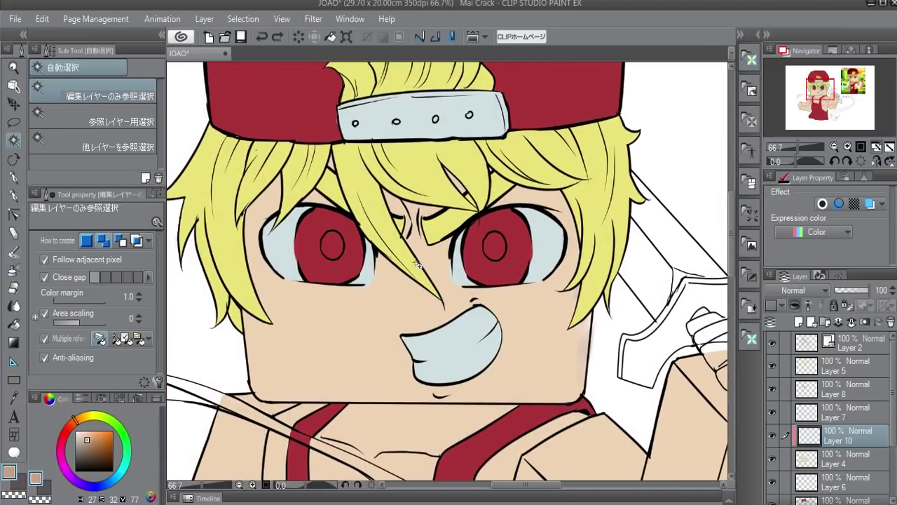
{"action": "left_click", "coordinate": [406, 259]}
{"action": "left_click", "coordinate": [382, 169], "text": "shift"}
{"action": "left_click", "coordinate": [302, 168], "text": "shift"}
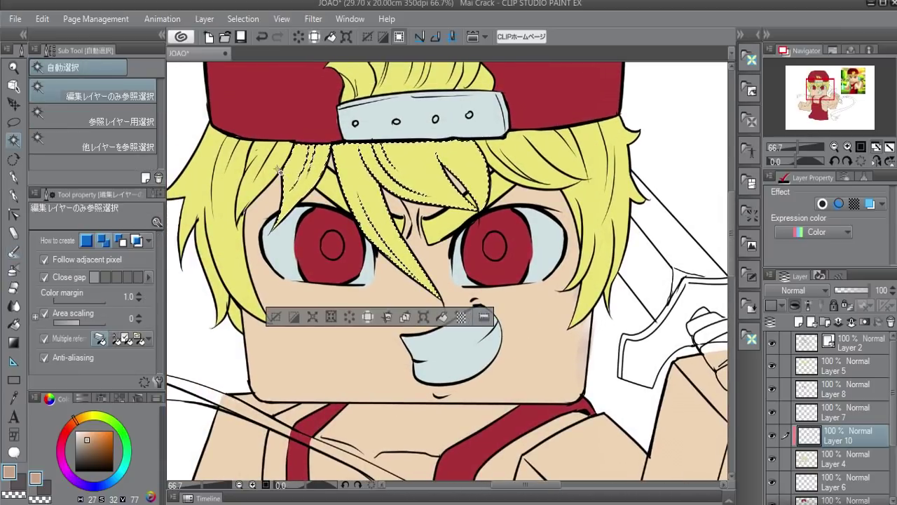
{"action": "left_click", "coordinate": [279, 182], "text": "shift"}
{"action": "left_click", "coordinate": [555, 169], "text": "shift"}
{"action": "left_click", "coordinate": [581, 201], "text": "shift"}
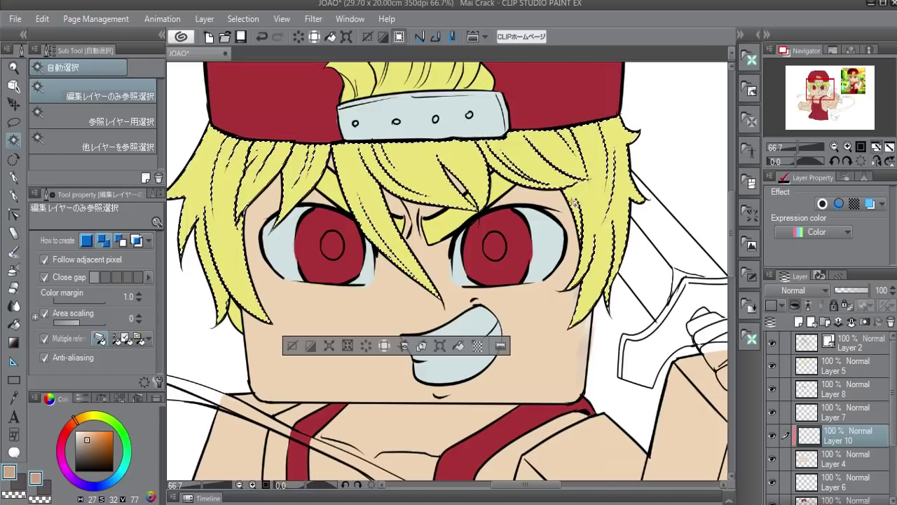
{"action": "left_click", "coordinate": [490, 168], "text": "shift"}
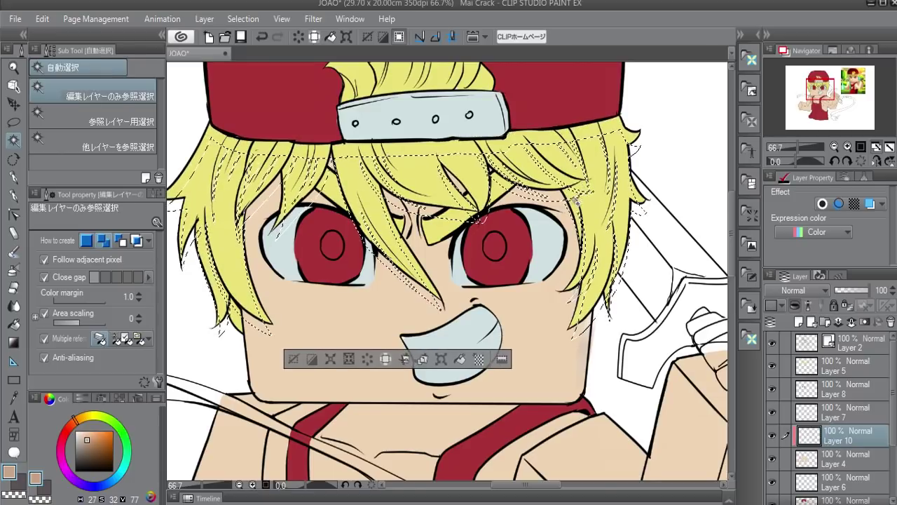
- Switch to the watercolour brush and centre the character for shading
{"action": "key", "text": "p"}
{"action": "key", "text": "b"}
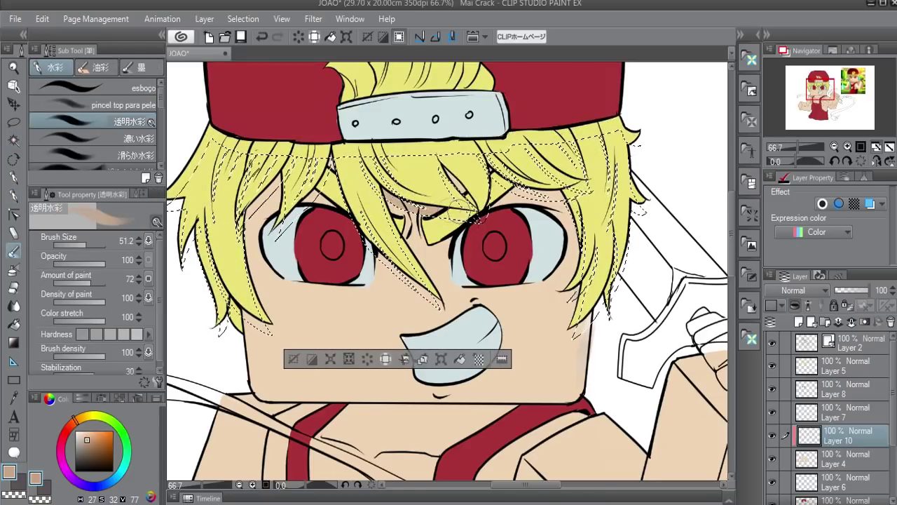
{"action": "mouse_move", "coordinate": [540, 302]}
{"action": "left_mouse_down"}
{"action": "mouse_move", "coordinate": [649, 184]}
{"action": "mouse_move", "coordinate": [424, 372]}
{"action": "left_mouse_up"}
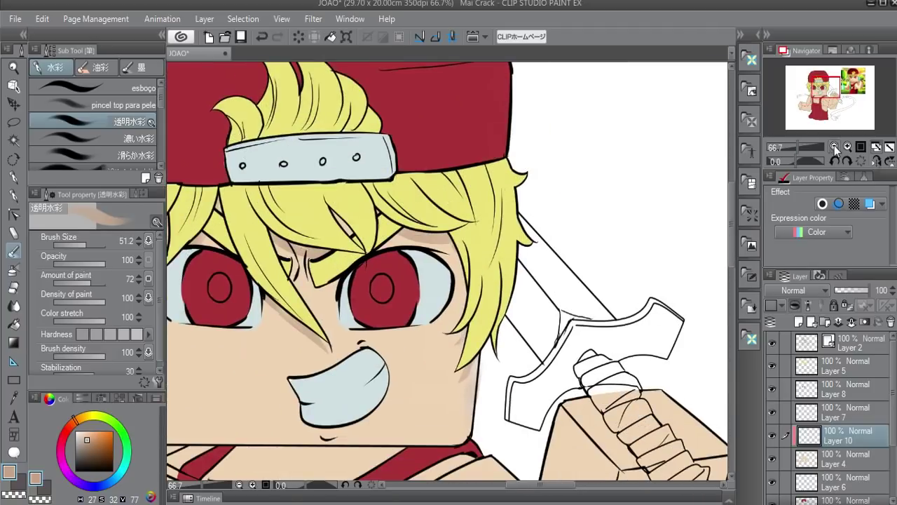
{"action": "scroll", "coordinate": [597, 147], "scroll_direction": "down", "scroll_amount": 2}
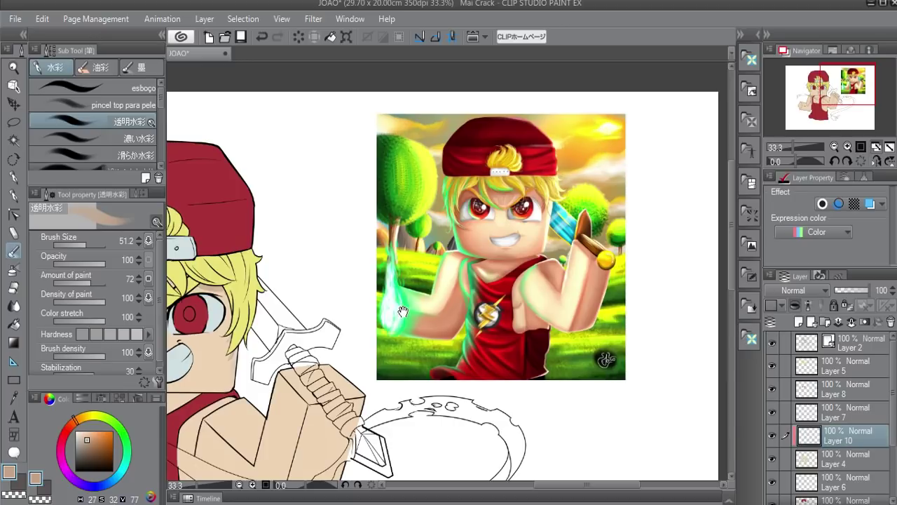
{"action": "left_click_drag", "start_coordinate": [340, 256], "coordinate": [509, 162]}
- Shade the right side and edge of the face with darker watercolour strokes
{"action": "left_click_drag", "start_coordinate": [464, 261], "coordinate": [462, 295]}
{"action": "scroll", "coordinate": [506, 236], "scroll_direction": "up", "scroll_amount": 1}
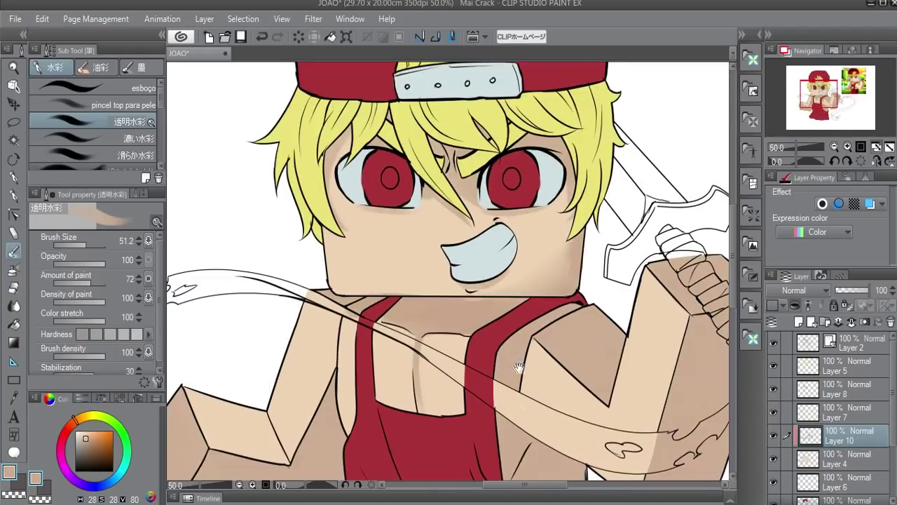
{"action": "left_click_drag", "start_coordinate": [428, 169], "coordinate": [520, 135]}
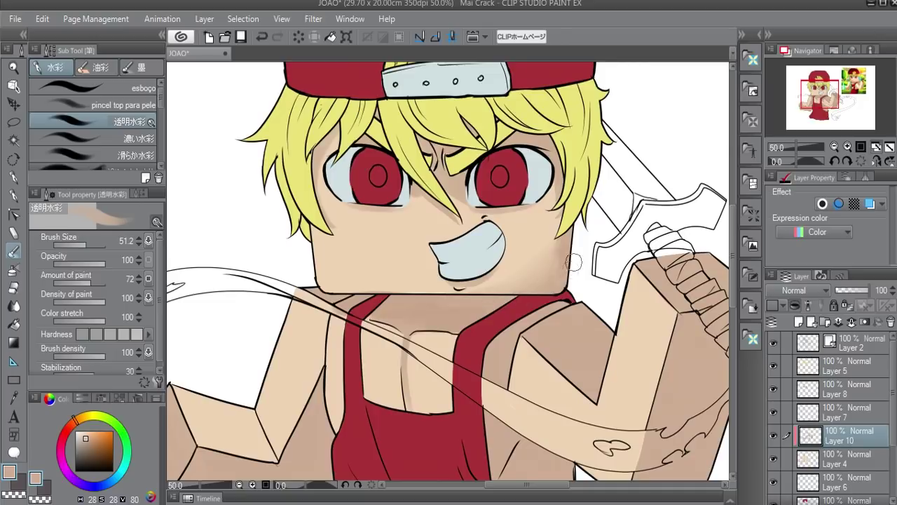
{"action": "left_click_drag", "start_coordinate": [544, 280], "coordinate": [551, 183]}
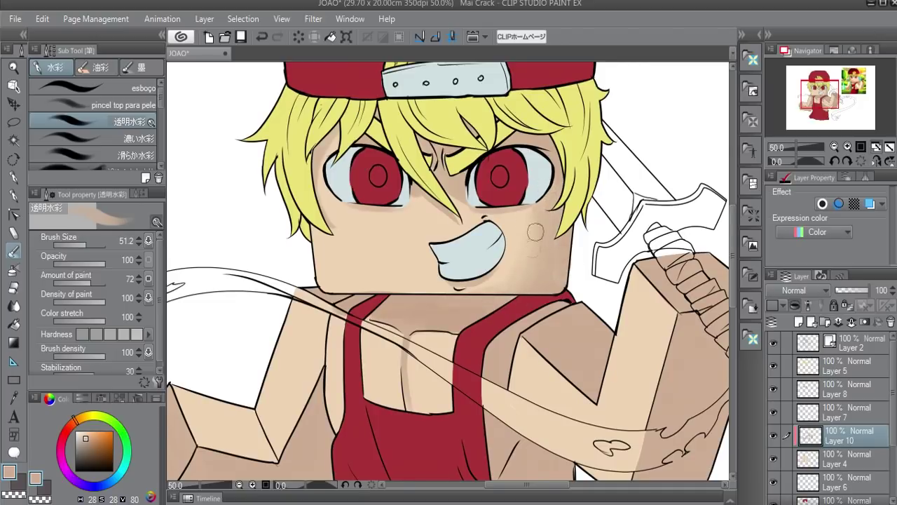
- Shade the lower edge of the forearm, then add Layer 11 above Layer 10
{"action": "left_click_drag", "start_coordinate": [537, 211], "coordinate": [519, 189]}
{"action": "mouse_move", "coordinate": [530, 256]}
{"action": "left_mouse_down"}
{"action": "mouse_move", "coordinate": [512, 235]}
{"action": "mouse_move", "coordinate": [540, 210]}
{"action": "left_mouse_up"}
{"action": "mouse_move", "coordinate": [625, 269]}
{"action": "left_mouse_down"}
{"action": "mouse_move", "coordinate": [606, 247]}
{"action": "mouse_move", "coordinate": [569, 354]}
{"action": "left_mouse_up"}
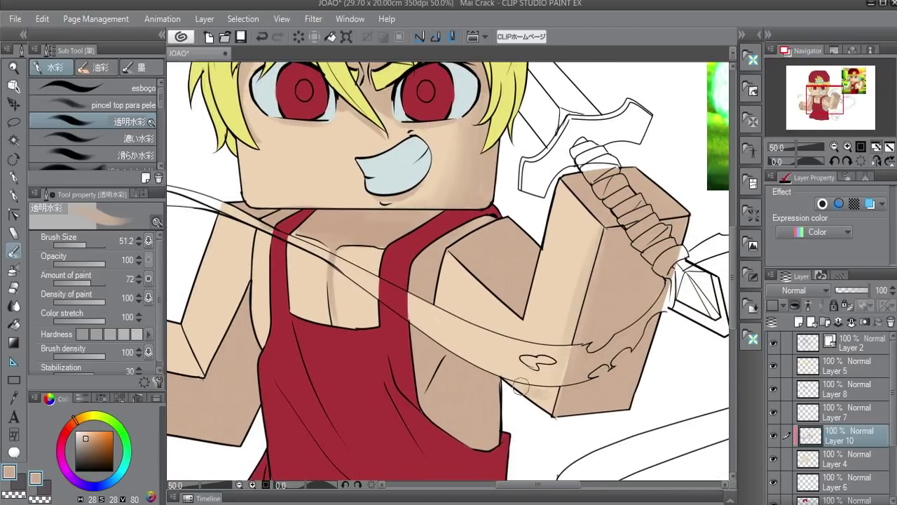
{"action": "left_click_drag", "start_coordinate": [552, 404], "coordinate": [515, 384]}
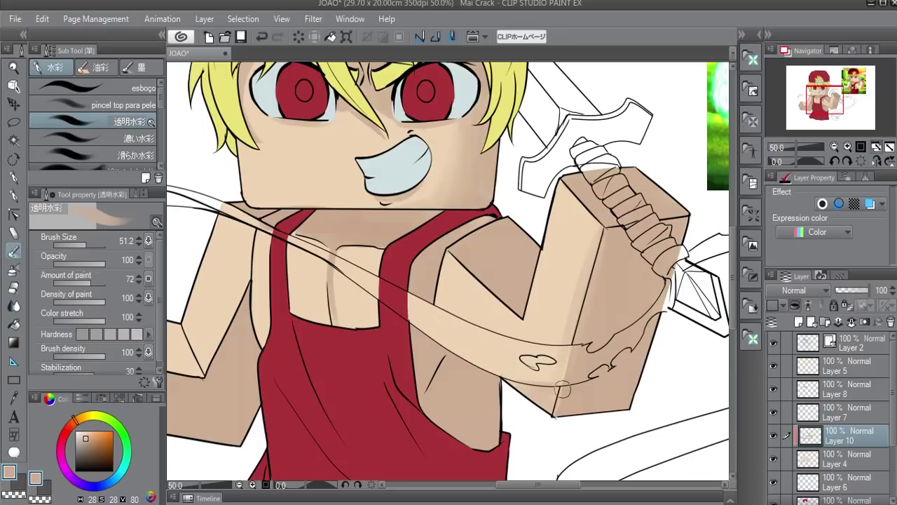
{"action": "left_click_drag", "start_coordinate": [333, 266], "coordinate": [536, 228]}
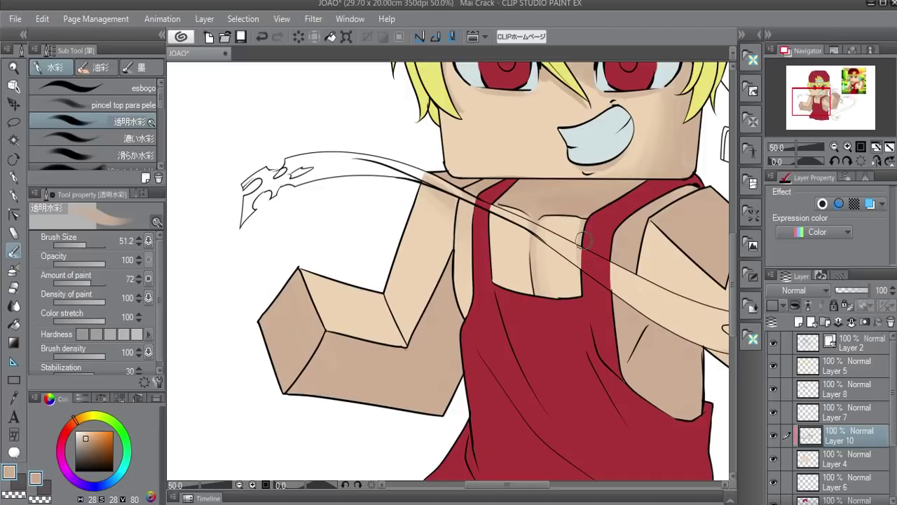
{"action": "left_click_drag", "start_coordinate": [586, 226], "coordinate": [547, 267]}
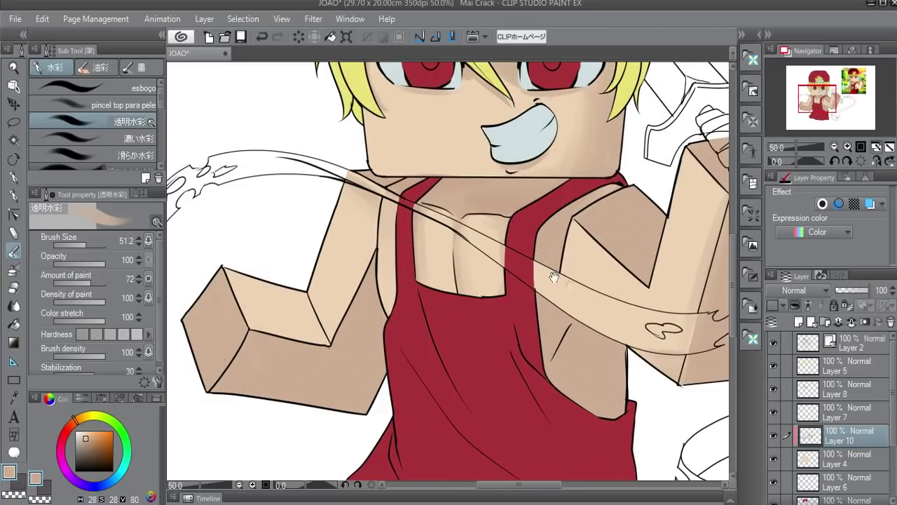
{"action": "left_click_drag", "start_coordinate": [551, 304], "coordinate": [512, 337]}
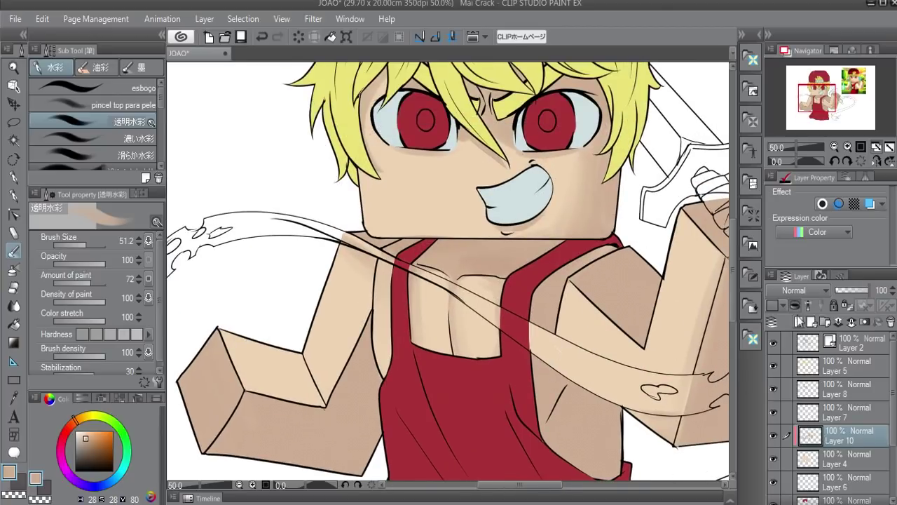
{"action": "left_click", "coordinate": [799, 321]}
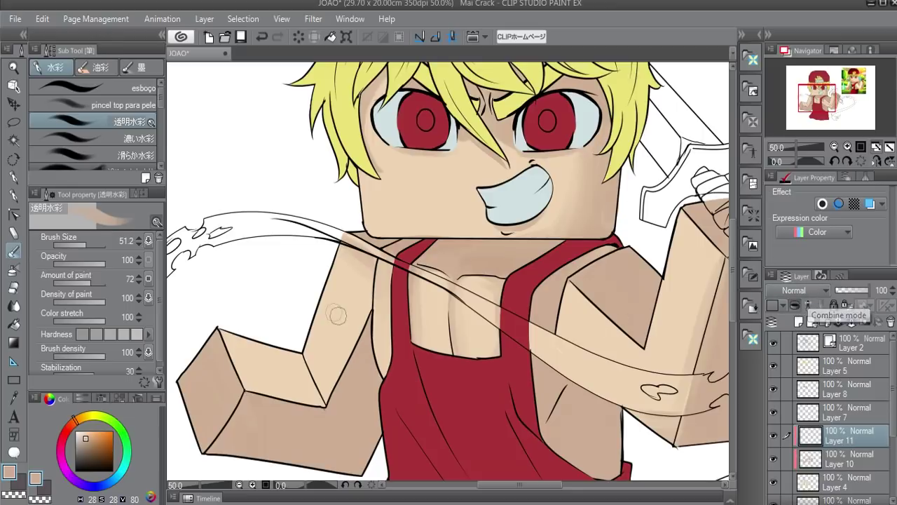
- Pick a lighter skin tone and fill the raised arm's upper face with it
{"action": "left_click", "coordinate": [347, 301], "text": "alt"}
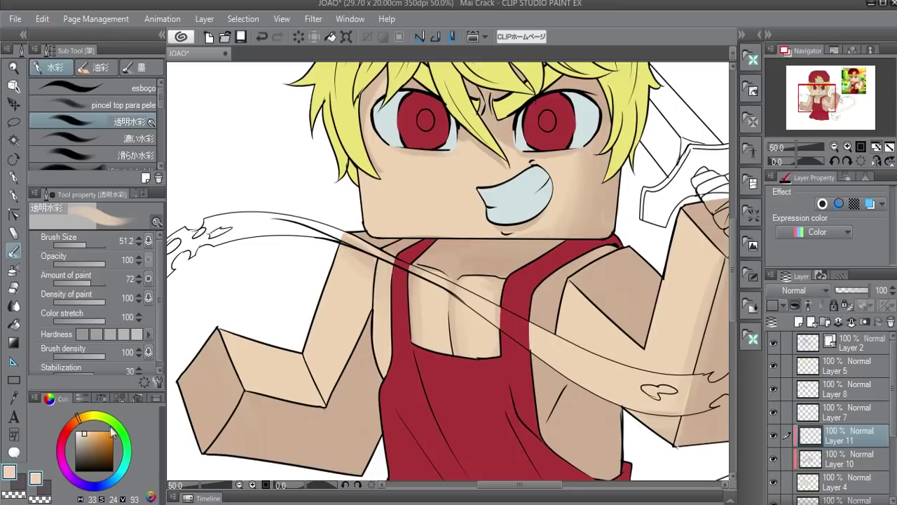
{"action": "left_click", "coordinate": [80, 432]}
{"action": "mouse_move", "coordinate": [273, 369]}
{"action": "left_mouse_down"}
{"action": "mouse_move", "coordinate": [344, 360]}
{"action": "mouse_move", "coordinate": [363, 371]}
{"action": "left_mouse_up"}
{"action": "key", "text": "g"}
{"action": "left_click", "coordinate": [353, 365]}
- Smooth and lighten the chest with soft Transparent Watercolor strokes
{"action": "key", "text": "b"}
{"action": "key", "text": "b"}
{"action": "key", "text": "b"}
{"action": "scroll", "coordinate": [425, 259], "scroll_direction": "down", "scroll_amount": 1}
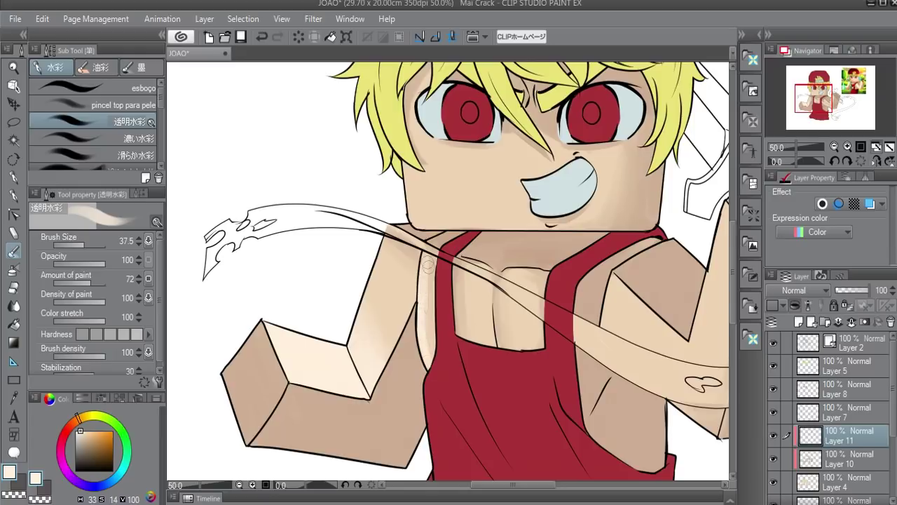
{"action": "mouse_move", "coordinate": [426, 259]}
{"action": "left_mouse_down"}
{"action": "mouse_move", "coordinate": [429, 340]}
{"action": "mouse_move", "coordinate": [481, 322]}
{"action": "left_mouse_up"}
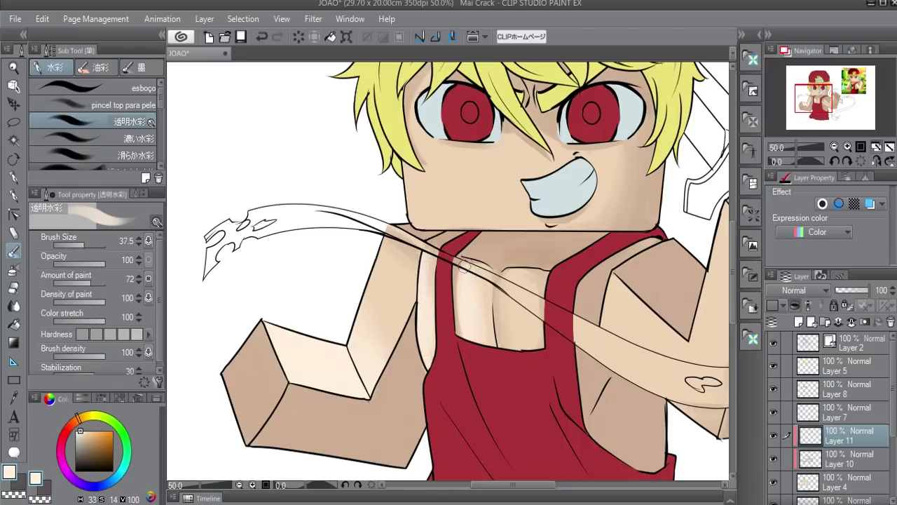
{"action": "mouse_move", "coordinate": [506, 309]}
{"action": "left_mouse_down"}
{"action": "mouse_move", "coordinate": [507, 343]}
{"action": "mouse_move", "coordinate": [515, 287]}
{"action": "mouse_move", "coordinate": [519, 298]}
{"action": "mouse_move", "coordinate": [418, 277]}
{"action": "left_mouse_up"}
- Fill the other arm region with the lighter tone, then shrink the watercolour brush
{"action": "key", "text": "g"}
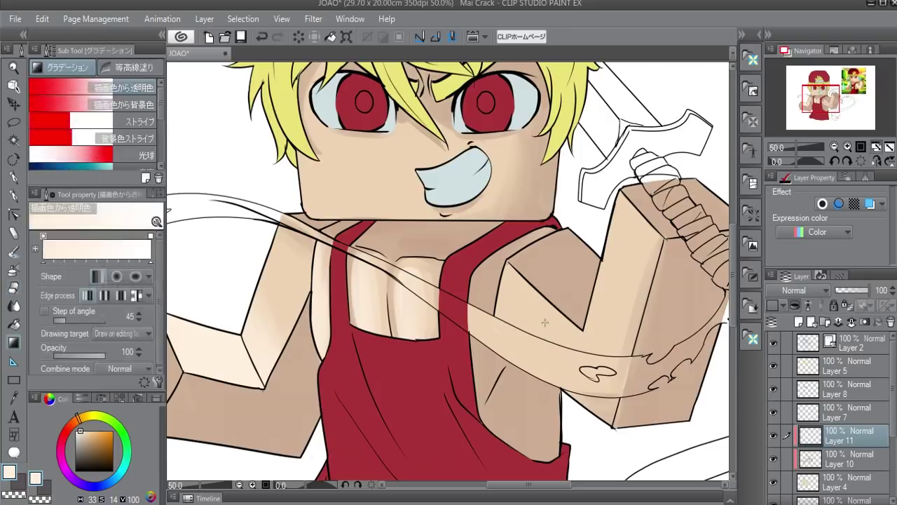
{"action": "key", "text": "g"}
{"action": "left_click", "coordinate": [553, 315]}
{"action": "key", "text": "b"}
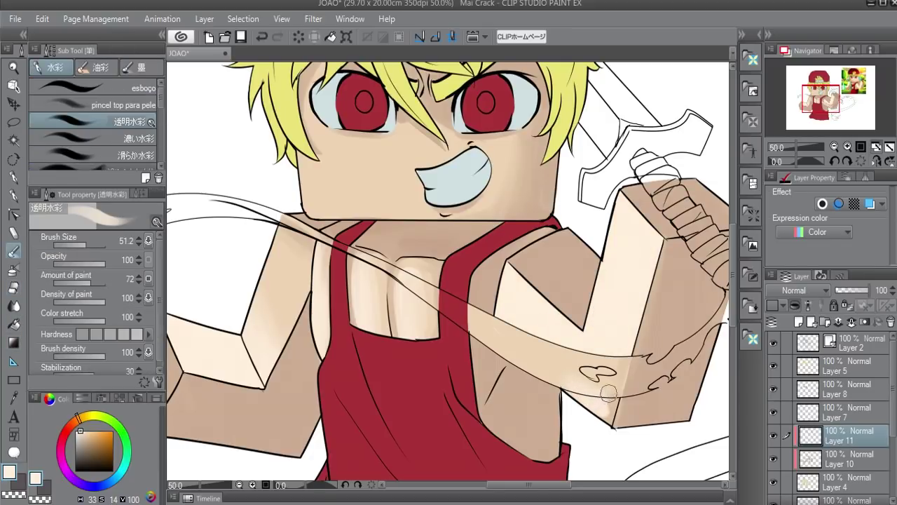
{"action": "left_click_drag", "start_coordinate": [607, 385], "coordinate": [603, 414]}
{"action": "scroll", "coordinate": [578, 390], "scroll_direction": "up", "scroll_amount": 3}
{"action": "key", "text": "b"}
{"action": "key", "text": "b"}
{"action": "key", "text": "b"}
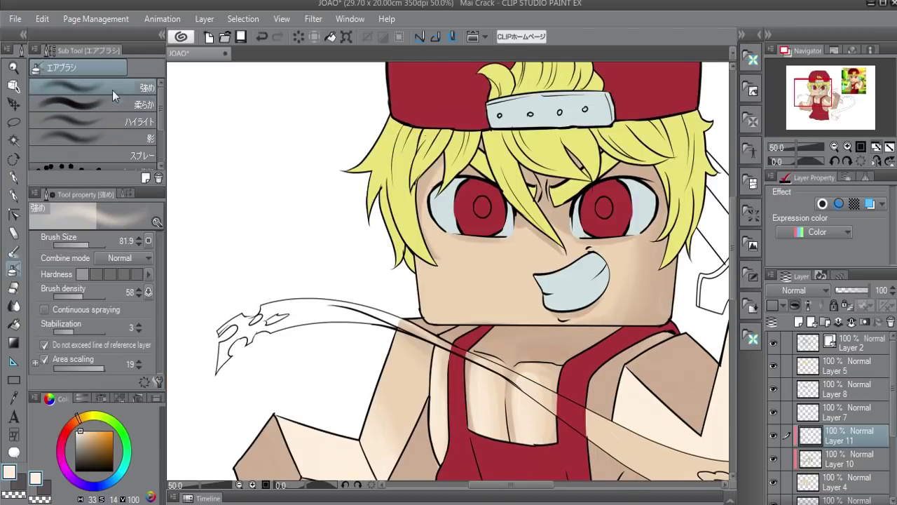
- Auto-select the face skin, airbrush a soft highlight inside it, then deselect
{"action": "key", "text": "w"}
{"action": "left_click", "coordinate": [475, 293]}
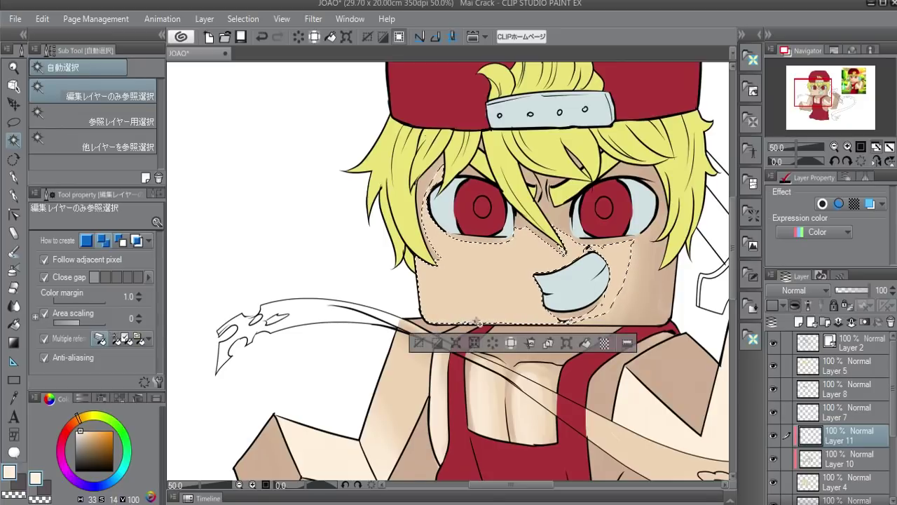
{"action": "key", "text": "b"}
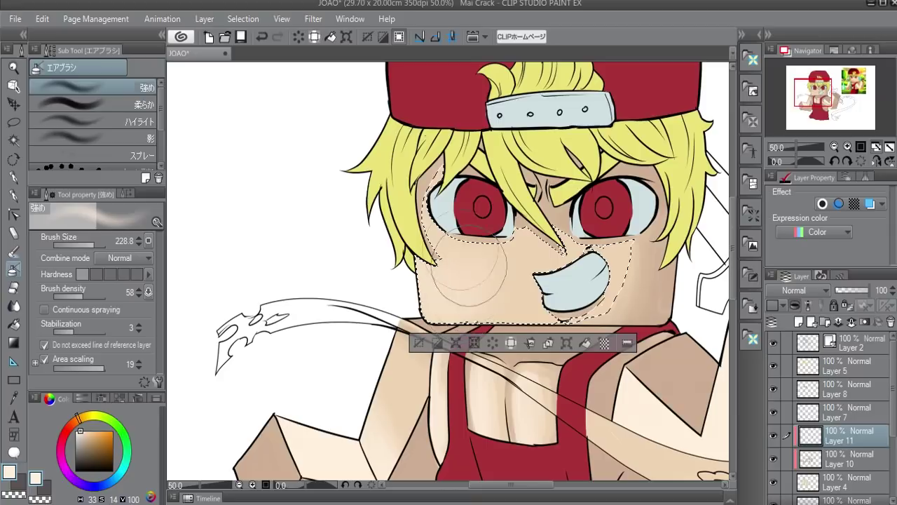
{"action": "left_click_drag", "start_coordinate": [432, 283], "coordinate": [398, 233]}
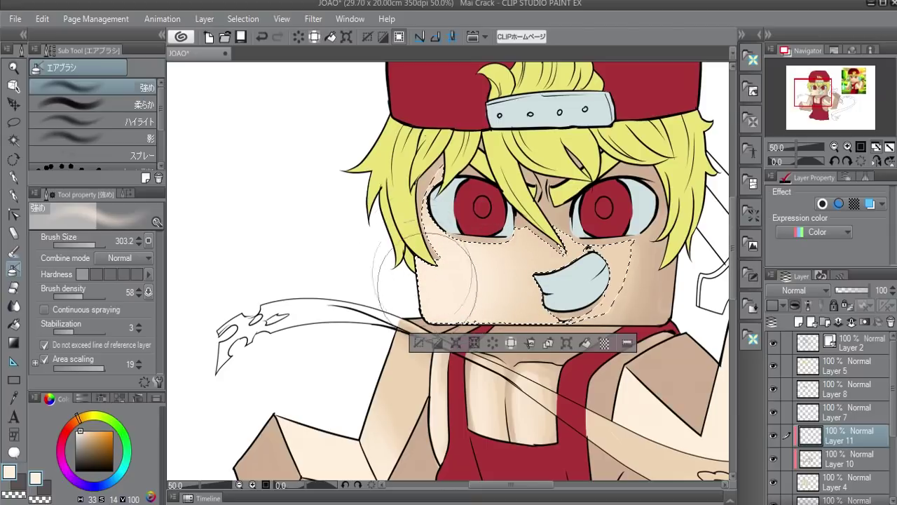
{"action": "key", "text": "ctrl+d"}
- Shrink the watercolour brush and set up a thicker pen for line work
{"action": "key", "text": "b"}
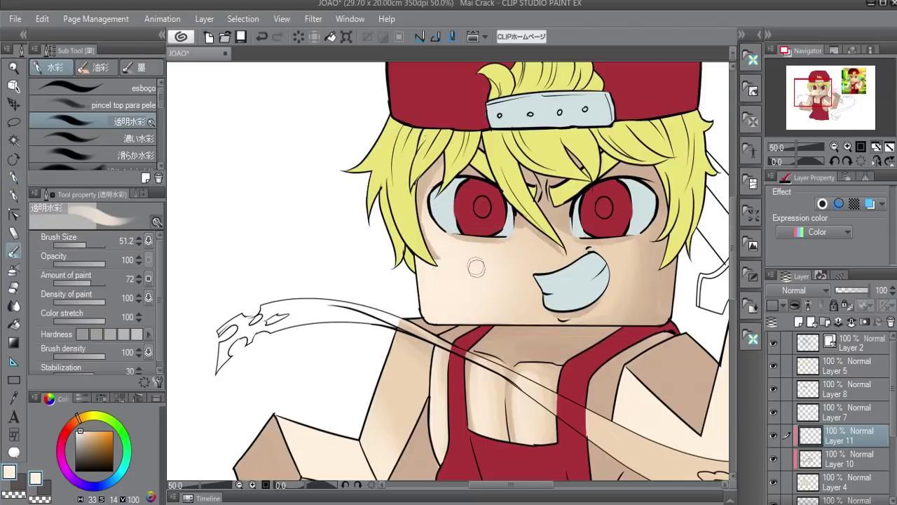
{"action": "mouse_move", "coordinate": [474, 245]}
{"action": "left_mouse_down"}
{"action": "mouse_move", "coordinate": [465, 319]}
{"action": "mouse_move", "coordinate": [414, 321]}
{"action": "left_mouse_up"}
{"action": "key", "text": "p"}
{"action": "key", "text": "bracketright"}
{"action": "key", "text": "bracketright"}
{"action": "key", "text": "bracketright"}
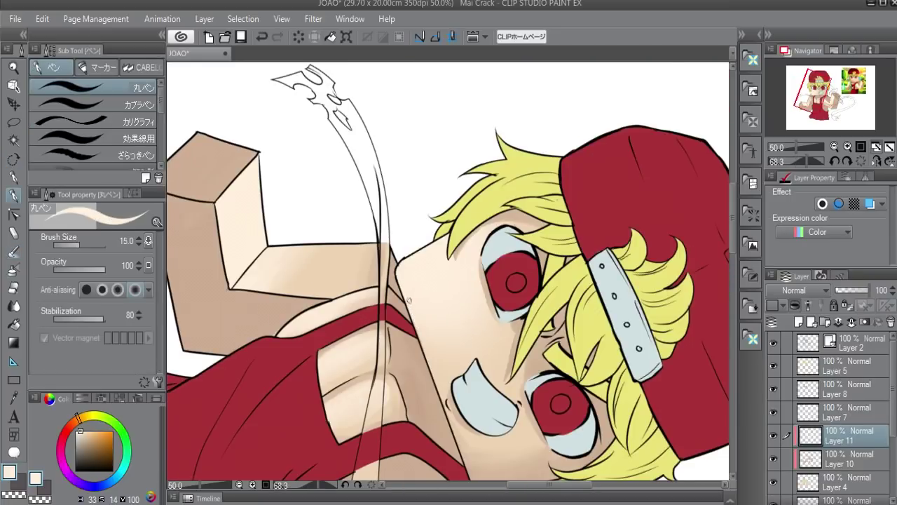
- Retrace the chin line darker with the G-pen at size 15, then rotate back upright
{"action": "scroll", "coordinate": [420, 329], "scroll_direction": "down", "scroll_amount": 2}
{"action": "left_click", "coordinate": [451, 390], "text": "shift"}
{"action": "key", "text": "bracketleft"}
{"action": "key", "text": "bracketleft"}
{"action": "key", "text": "bracketleft"}
{"action": "key", "text": "bracketleft"}
{"action": "left_click_drag", "start_coordinate": [490, 401], "coordinate": [586, 277]}
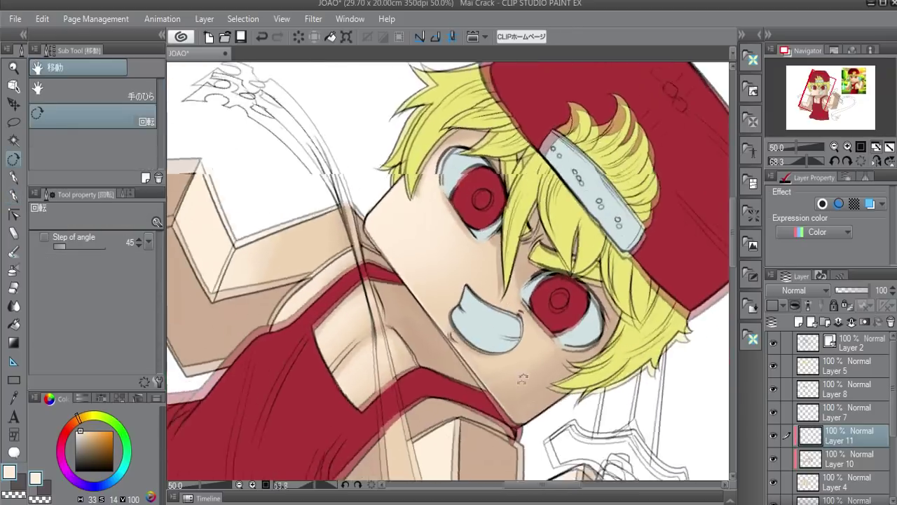
{"action": "key", "text": "e"}
{"action": "key", "text": "b"}
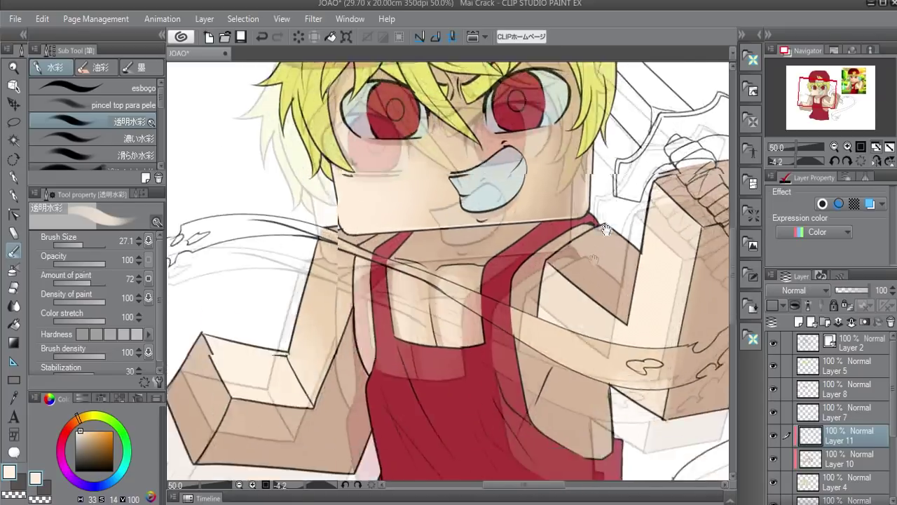
- Rotate the view and blend shading at the left arm's lower corner
{"action": "mouse_move", "coordinate": [612, 248]}
{"action": "left_mouse_down"}
{"action": "mouse_move", "coordinate": [623, 297]}
{"action": "mouse_move", "coordinate": [372, 249]}
{"action": "left_mouse_up"}
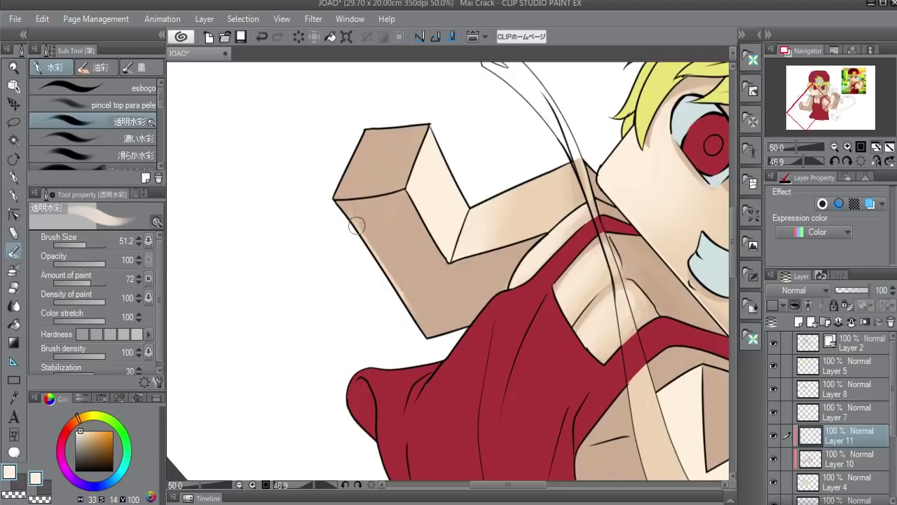
{"action": "left_click_drag", "start_coordinate": [458, 371], "coordinate": [480, 325]}
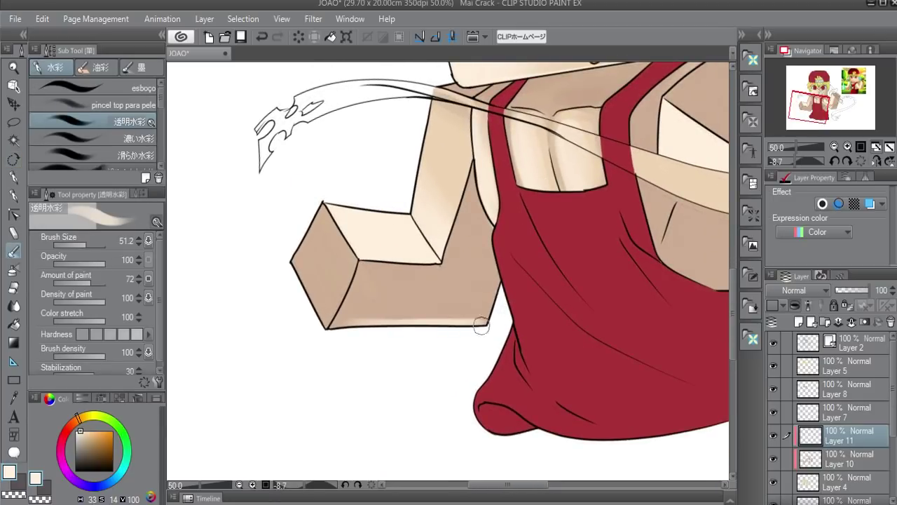
{"action": "mouse_move", "coordinate": [471, 328]}
{"action": "left_mouse_down"}
{"action": "mouse_move", "coordinate": [477, 312]}
{"action": "mouse_move", "coordinate": [467, 316]}
{"action": "mouse_move", "coordinate": [479, 302]}
{"action": "left_mouse_up"}
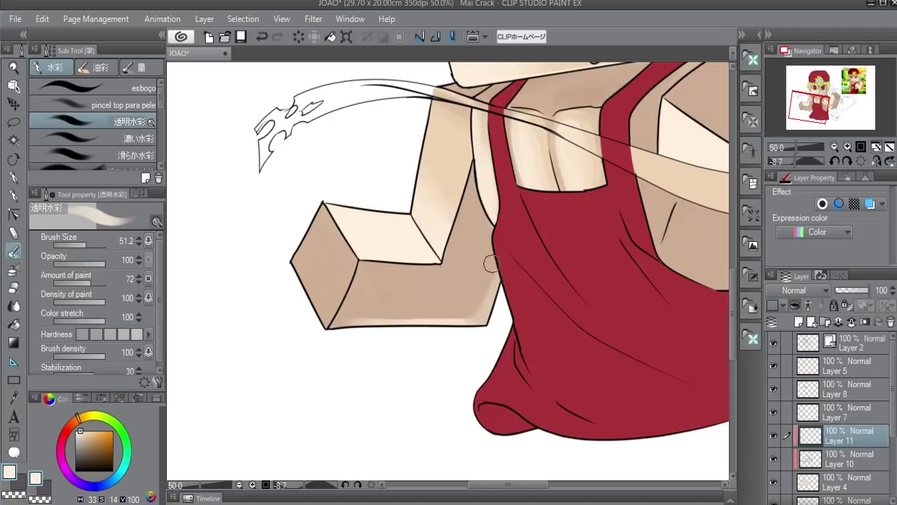
- Zoom out to the whole character and make Layer 11 the working layer
{"action": "mouse_move", "coordinate": [586, 254]}
{"action": "left_mouse_down"}
{"action": "mouse_move", "coordinate": [432, 334]}
{"action": "mouse_move", "coordinate": [472, 393]}
{"action": "mouse_move", "coordinate": [413, 289]}
{"action": "left_mouse_up"}
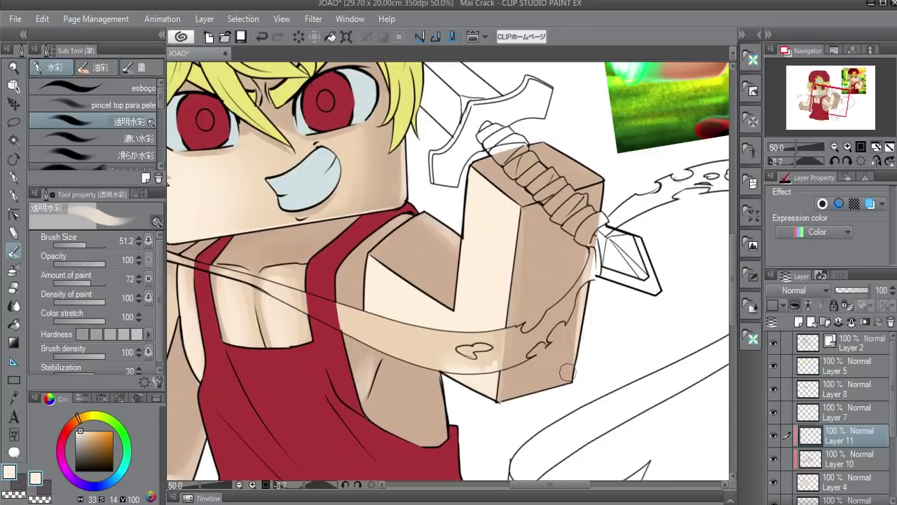
{"action": "left_click_drag", "start_coordinate": [482, 160], "coordinate": [438, 223]}
{"action": "key", "text": "ctrl+minus"}
{"action": "key", "text": "e"}
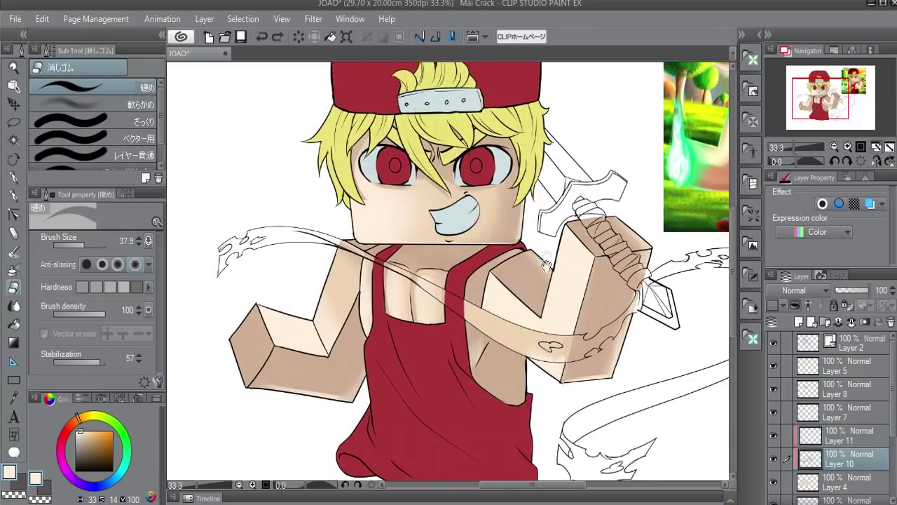
{"action": "key", "text": "b"}
{"action": "left_click_drag", "start_coordinate": [530, 277], "coordinate": [534, 257]}
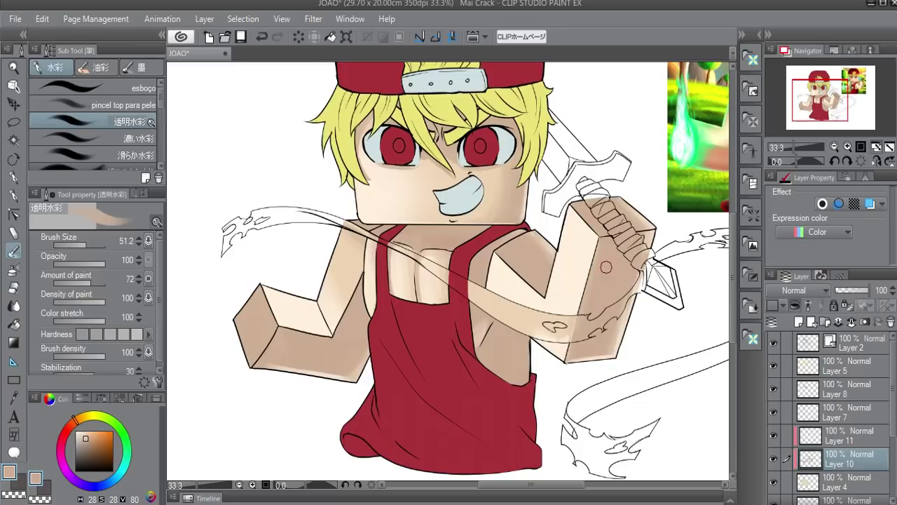
{"action": "left_click", "coordinate": [813, 440]}
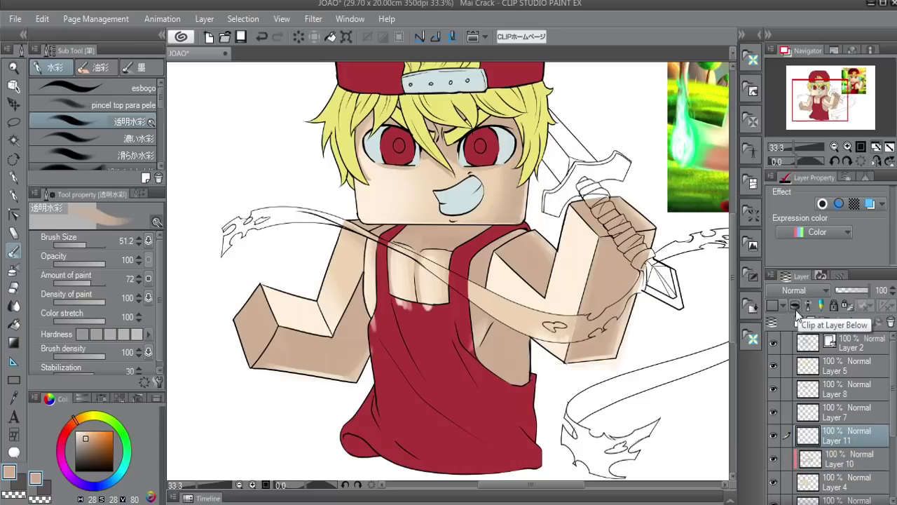
- Add a new shadow layer and pick a dark brown colour
{"action": "left_click", "coordinate": [794, 308]}
{"action": "left_click_drag", "start_coordinate": [491, 246], "coordinate": [484, 304]}
{"action": "left_click", "coordinate": [86, 440]}
{"action": "left_click_drag", "start_coordinate": [86, 442], "coordinate": [92, 454]}
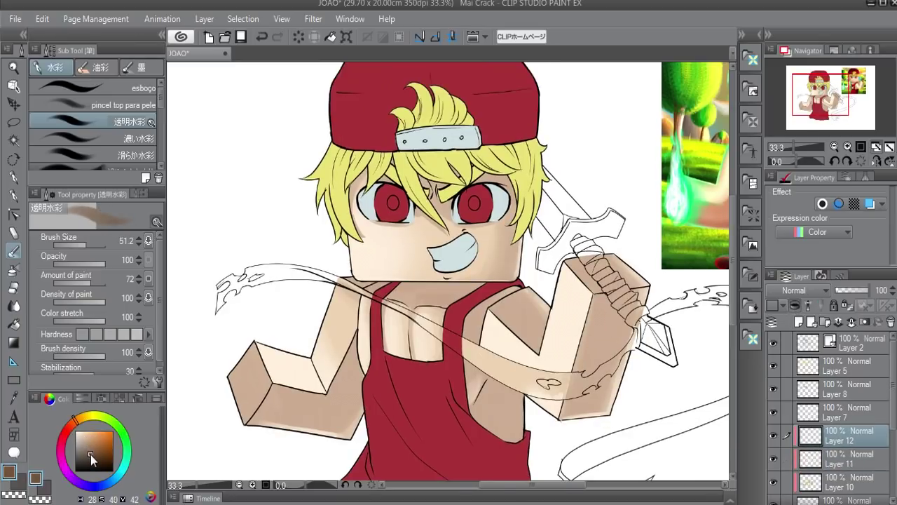
- Paint soft dark brown shadow along the hair edge beside the face
{"action": "scroll", "coordinate": [854, 119], "scroll_direction": "up", "scroll_amount": 2}
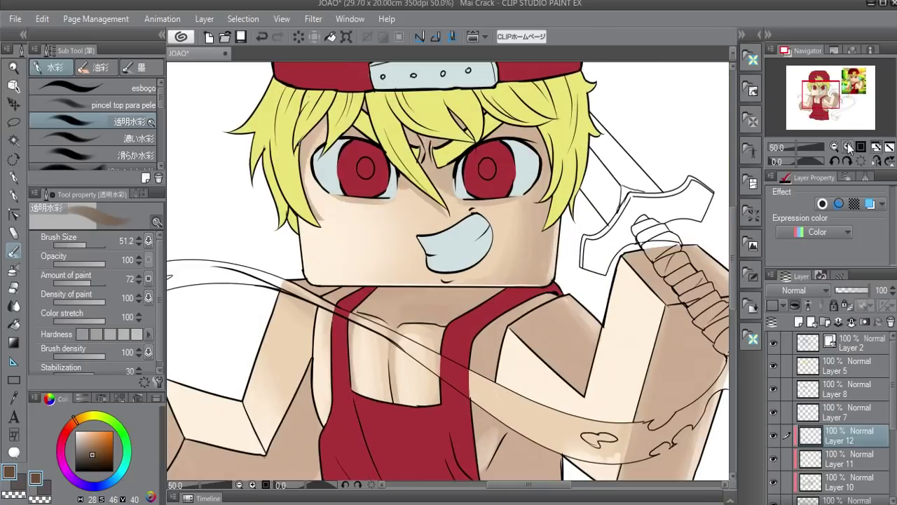
{"action": "key", "text": "bracketleft"}
{"action": "key", "text": "bracketleft"}
{"action": "key", "text": "bracketleft"}
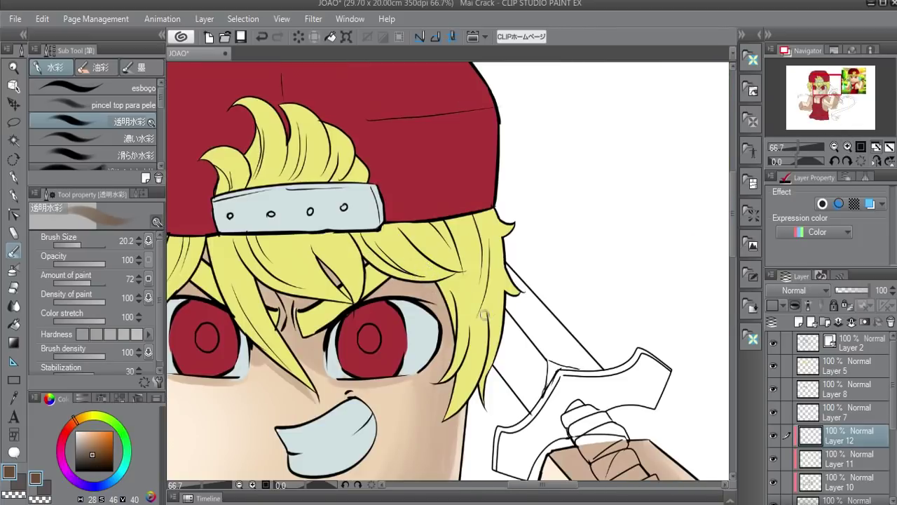
{"action": "left_click_drag", "start_coordinate": [484, 314], "coordinate": [428, 251]}
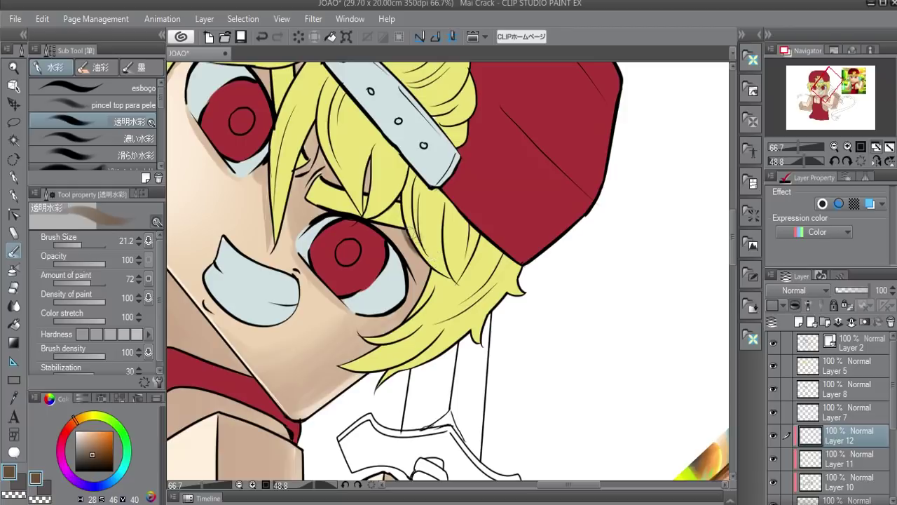
{"action": "left_click_drag", "start_coordinate": [431, 256], "coordinate": [426, 250]}
{"action": "mouse_move", "coordinate": [425, 272]}
{"action": "left_mouse_down"}
{"action": "mouse_move", "coordinate": [453, 332]}
{"action": "mouse_move", "coordinate": [466, 313]}
{"action": "mouse_move", "coordinate": [335, 279]}
{"action": "mouse_move", "coordinate": [343, 288]}
{"action": "left_mouse_up"}
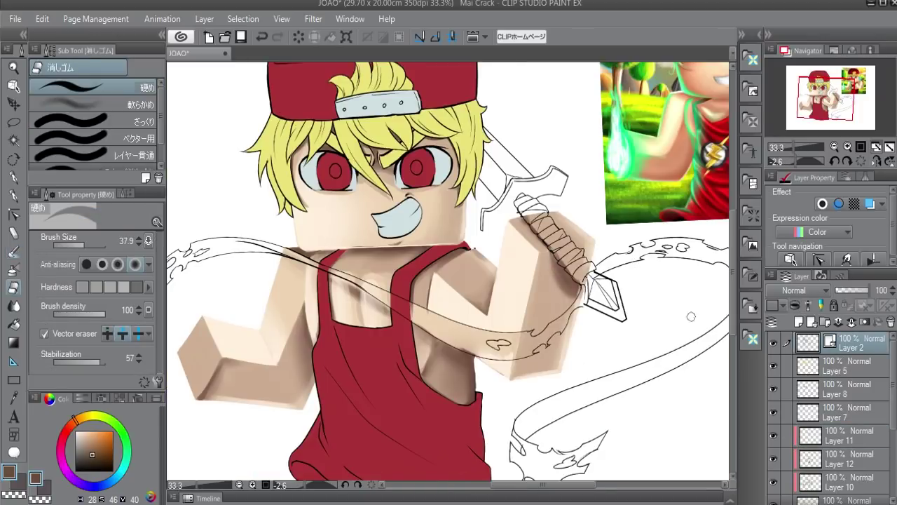
- Reframe the view over the arm and make Layer 11 the working layer
{"action": "left_click_drag", "start_coordinate": [417, 284], "coordinate": [452, 229]}
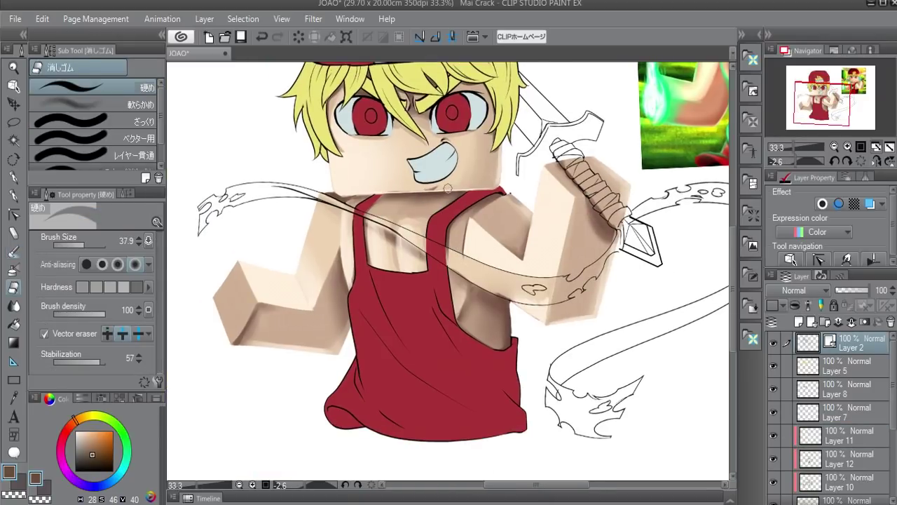
{"action": "scroll", "coordinate": [446, 188], "scroll_direction": "up", "scroll_amount": 2}
{"action": "left_click_drag", "start_coordinate": [449, 186], "coordinate": [573, 293]}
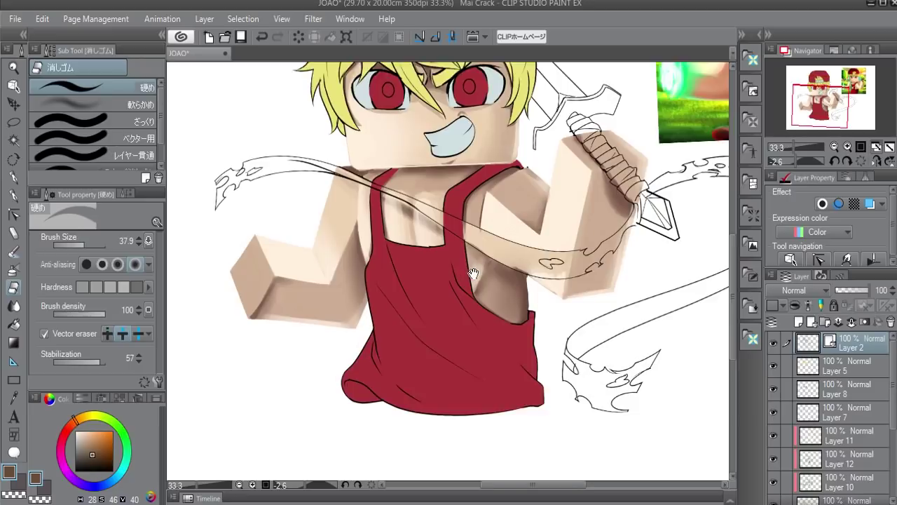
{"action": "left_click", "coordinate": [848, 146]}
{"action": "scroll", "coordinate": [834, 392], "scroll_direction": "down", "scroll_amount": 2}
{"action": "left_click", "coordinate": [835, 396]}
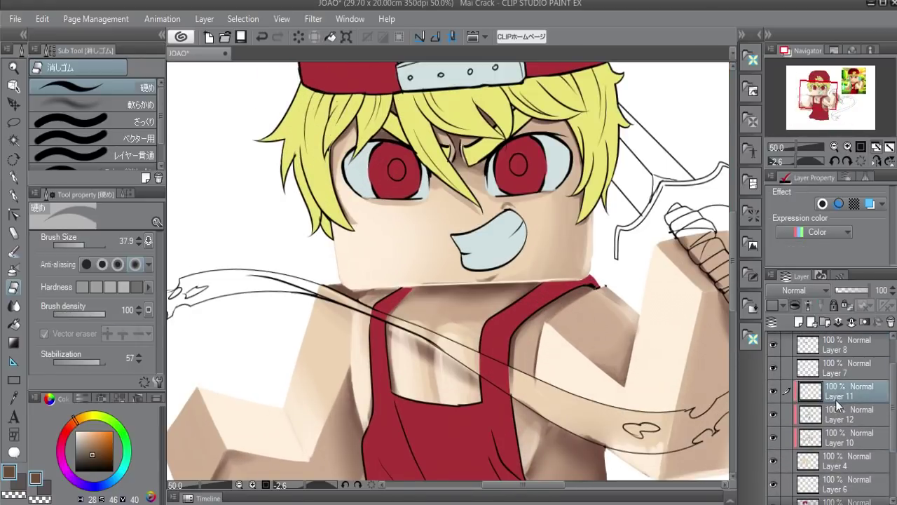
- Merge the shading layers into Layer 10 and toggle its visibility to compare
{"action": "key", "text": "ctrl+e"}
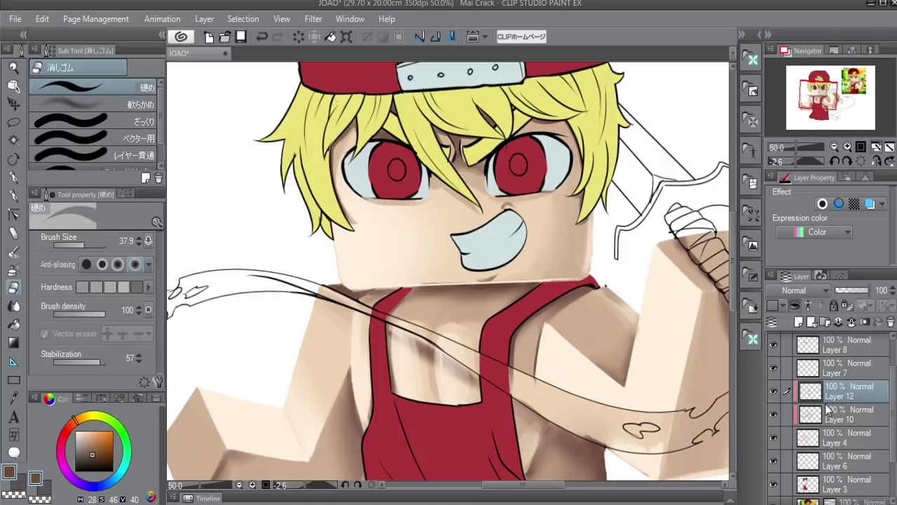
{"action": "key", "text": "ctrl+e"}
{"action": "left_click", "coordinate": [775, 391]}
{"action": "left_click", "coordinate": [775, 391]}
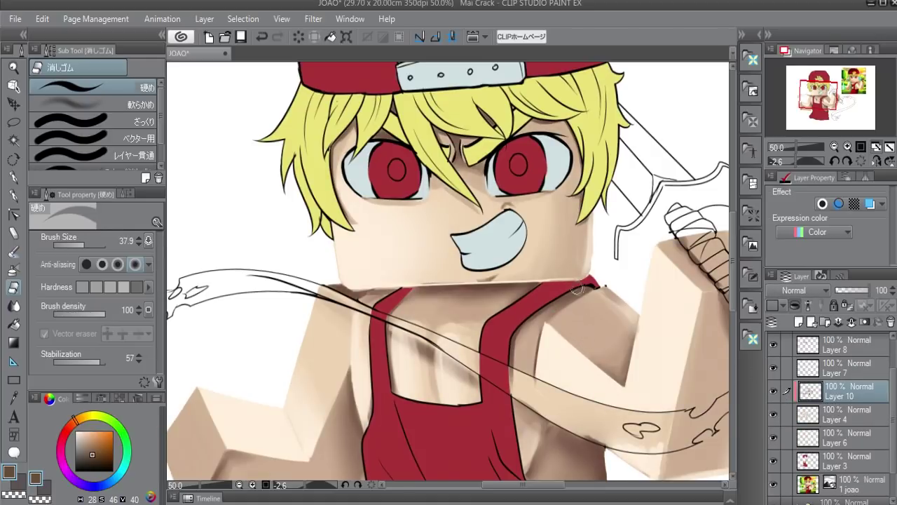
- Shade the chest and collarbone in darker brown with a smaller transparent watercolour brush
{"action": "left_click_drag", "start_coordinate": [615, 325], "coordinate": [491, 379]}
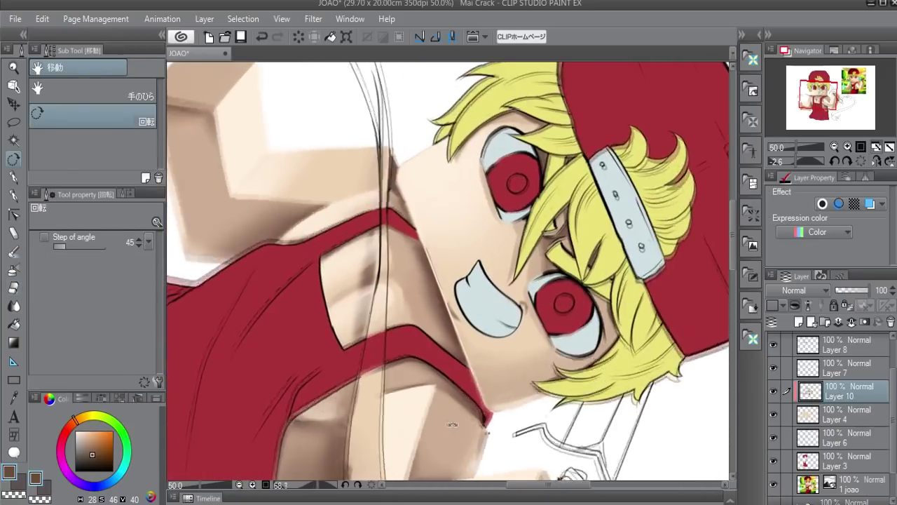
{"action": "left_click", "coordinate": [488, 384], "text": "alt"}
{"action": "left_click_drag", "start_coordinate": [489, 375], "coordinate": [489, 344]}
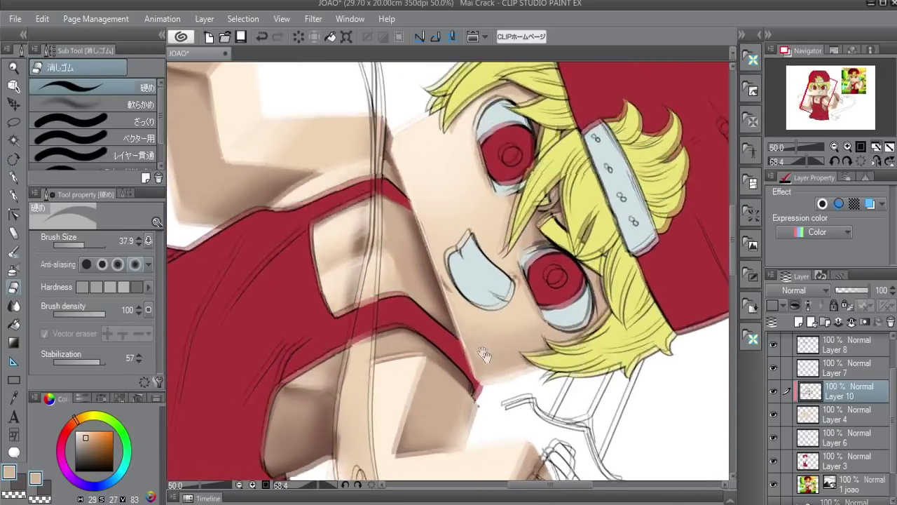
{"action": "key", "text": "b"}
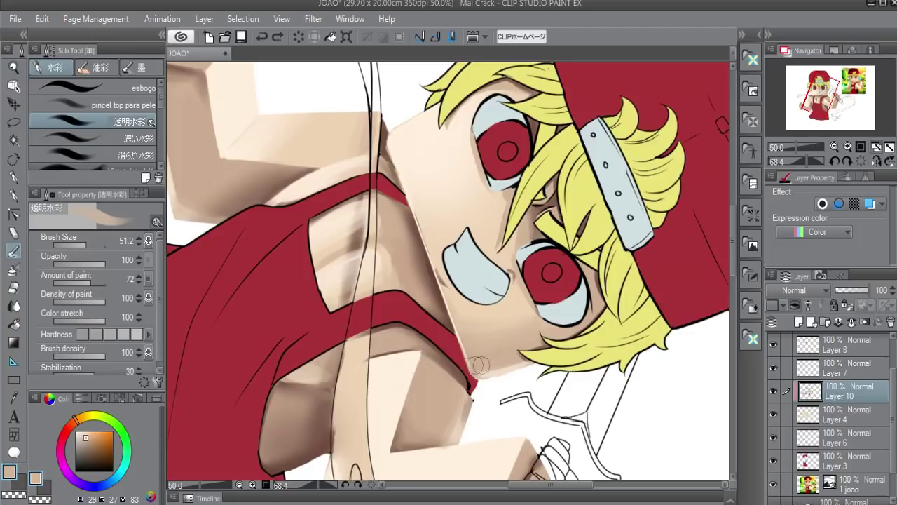
{"action": "left_click", "coordinate": [440, 354], "text": "alt"}
{"action": "left_click_drag", "start_coordinate": [438, 354], "coordinate": [365, 278]}
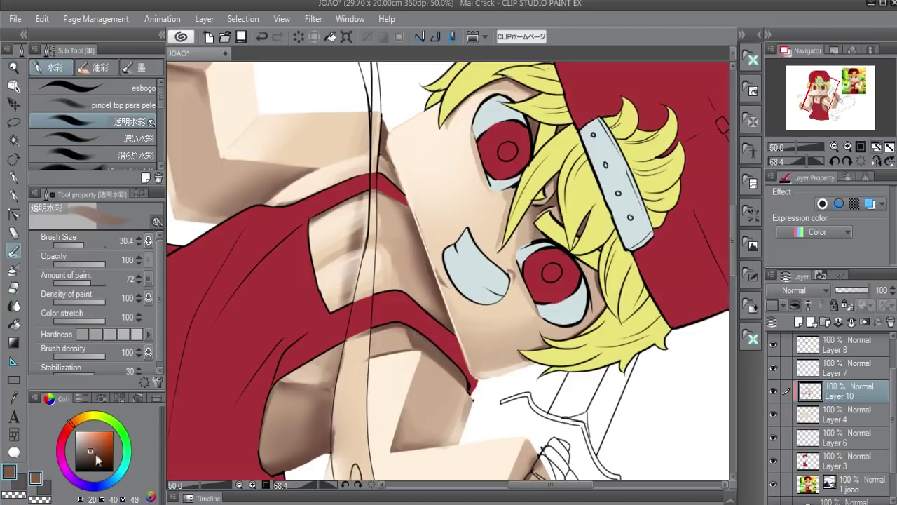
{"action": "left_click", "coordinate": [89, 457]}
{"action": "mouse_move", "coordinate": [484, 392]}
{"action": "left_mouse_down"}
{"action": "mouse_move", "coordinate": [428, 349]}
{"action": "mouse_move", "coordinate": [438, 352]}
{"action": "mouse_move", "coordinate": [526, 278]}
{"action": "mouse_move", "coordinate": [528, 305]}
{"action": "mouse_move", "coordinate": [529, 277]}
{"action": "mouse_move", "coordinate": [520, 316]}
{"action": "left_mouse_up"}
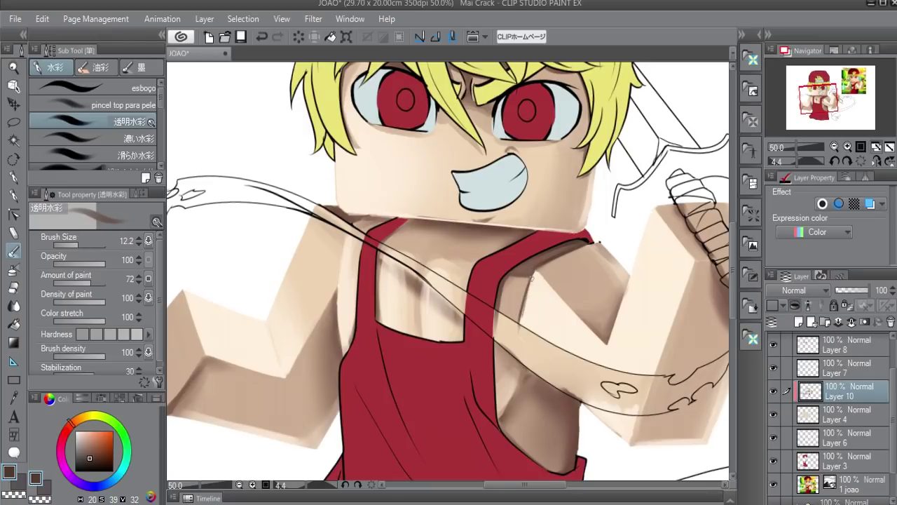
{"action": "left_click", "coordinate": [516, 286], "text": "alt"}
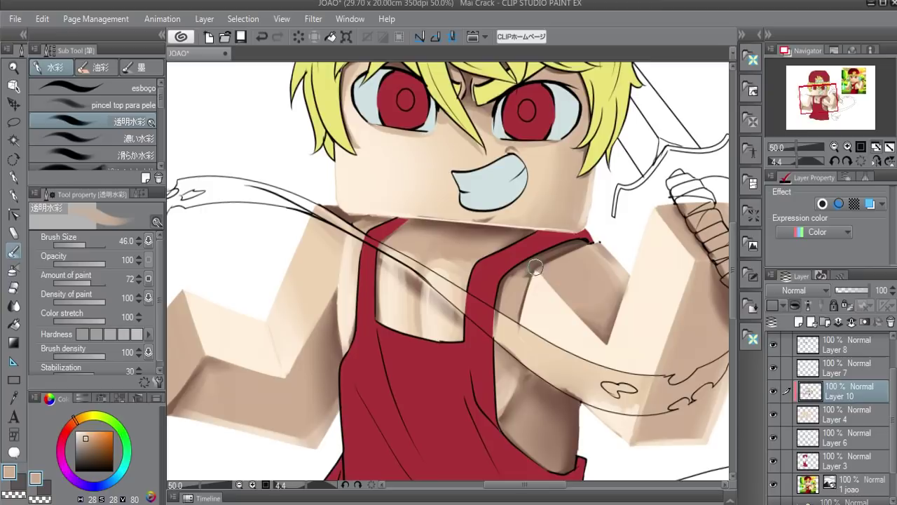
- Paint a soft shadow along the left arm's elbow fold, sampling skin tones
{"action": "left_click_drag", "start_coordinate": [526, 269], "coordinate": [475, 241]}
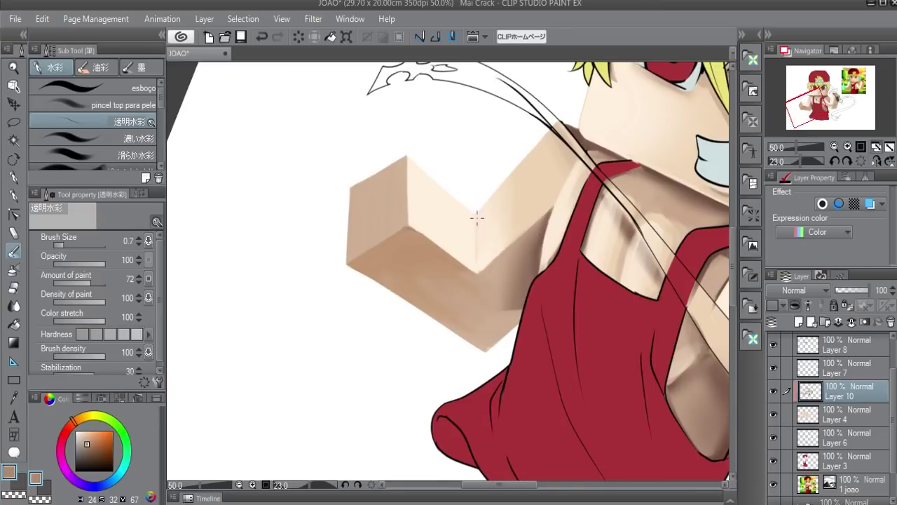
{"action": "key", "text": "]"}
{"action": "key", "text": "]"}
{"action": "key", "text": "]"}
{"action": "left_click_drag", "start_coordinate": [477, 248], "coordinate": [476, 220]}
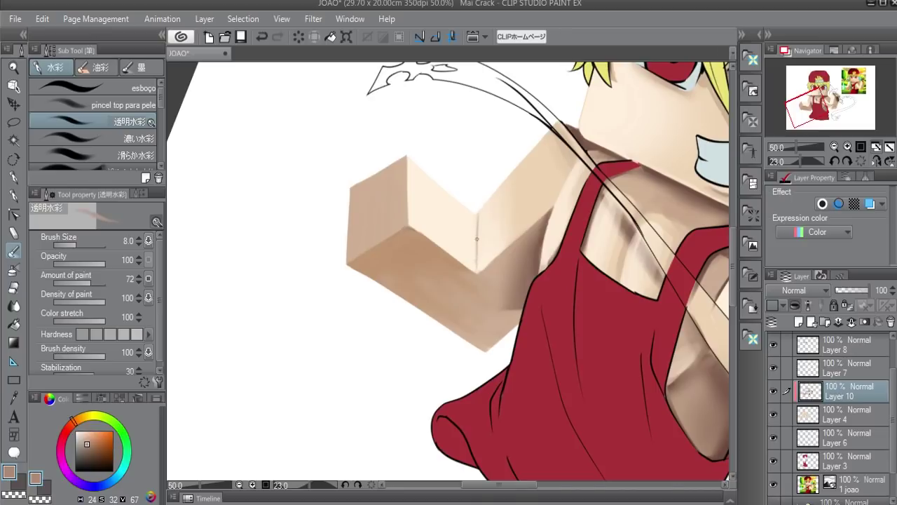
{"action": "left_click", "coordinate": [542, 242], "text": "alt"}
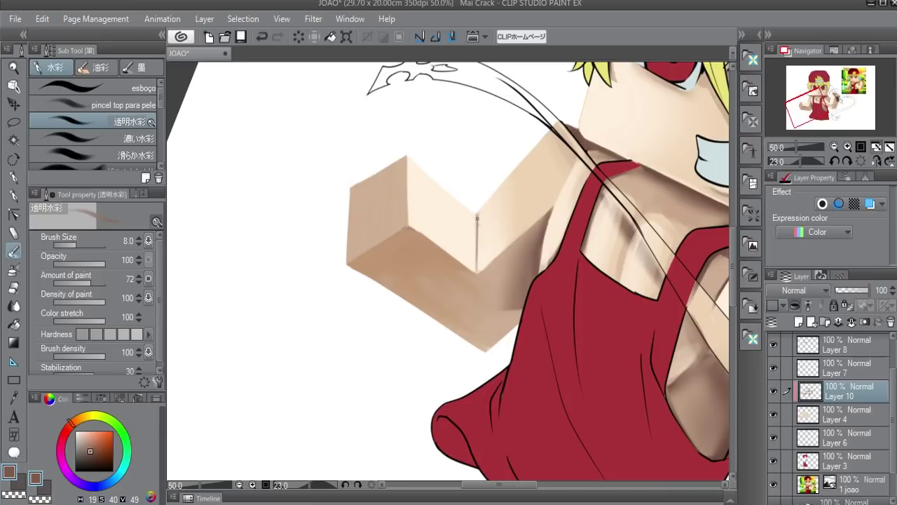
{"action": "key", "text": "ctrl+alt"}
{"action": "left_click_drag", "start_coordinate": [481, 210], "coordinate": [477, 272]}
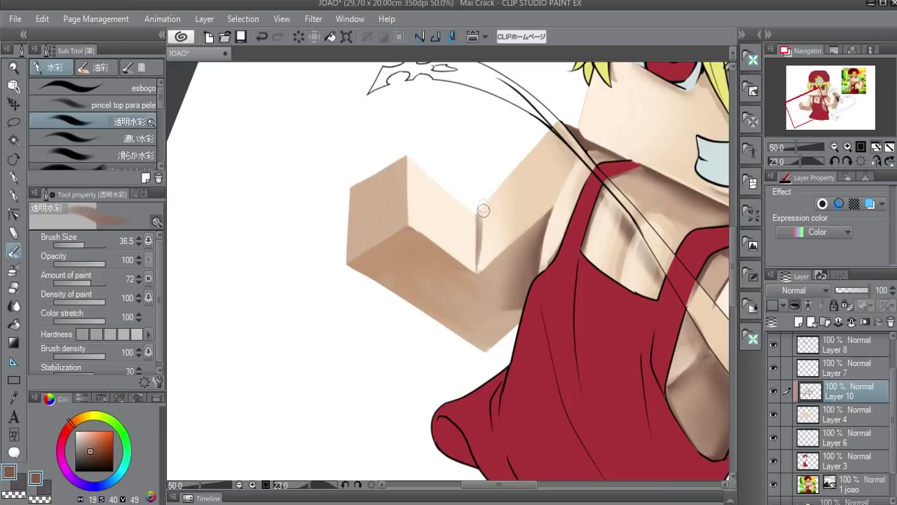
{"action": "left_click", "coordinate": [491, 223], "text": "alt"}
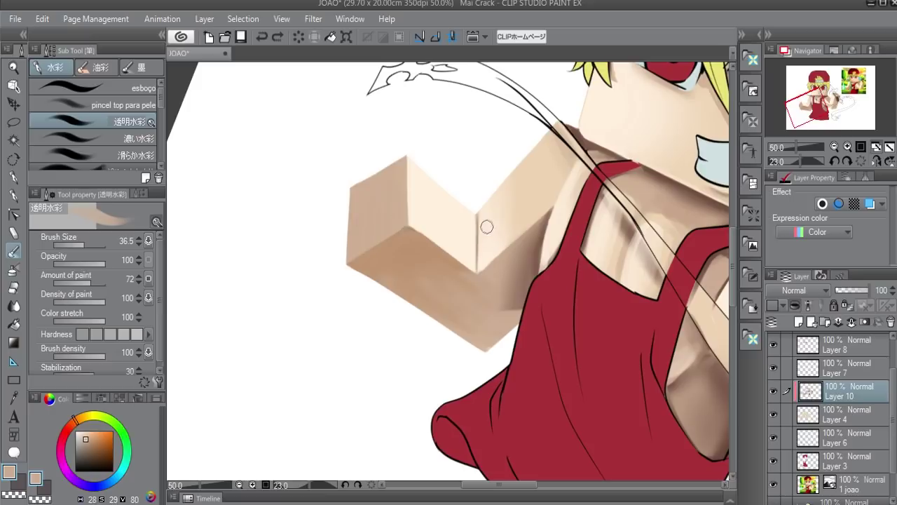
{"action": "left_click", "coordinate": [479, 209], "text": "alt"}
- Rotate the canvas back upright and sample light and dark skin tones
{"action": "key", "text": "r"}
{"action": "mouse_move", "coordinate": [538, 272]}
{"action": "left_mouse_down"}
{"action": "mouse_move", "coordinate": [497, 354]}
{"action": "mouse_move", "coordinate": [500, 367]}
{"action": "left_mouse_up"}
{"action": "left_click_drag", "start_coordinate": [436, 351], "coordinate": [392, 344]}
{"action": "key", "text": "b"}
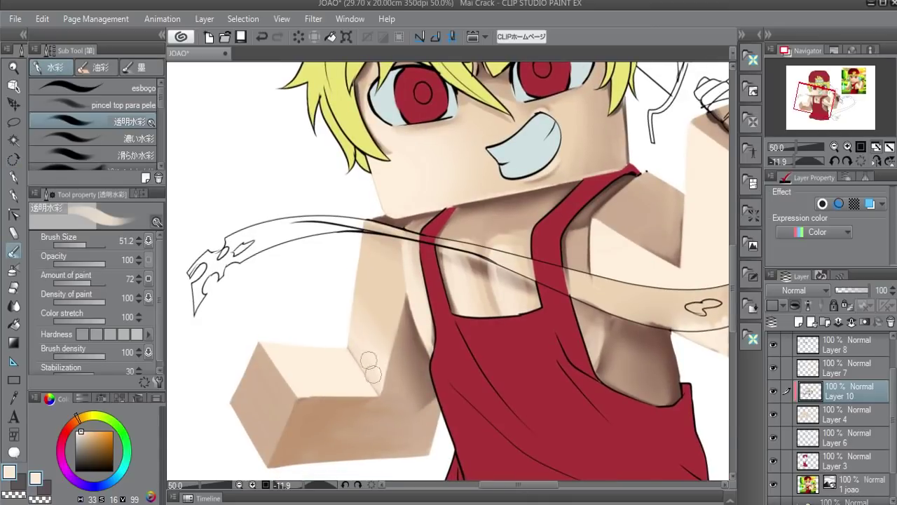
{"action": "left_click_drag", "start_coordinate": [483, 335], "coordinate": [490, 273]}
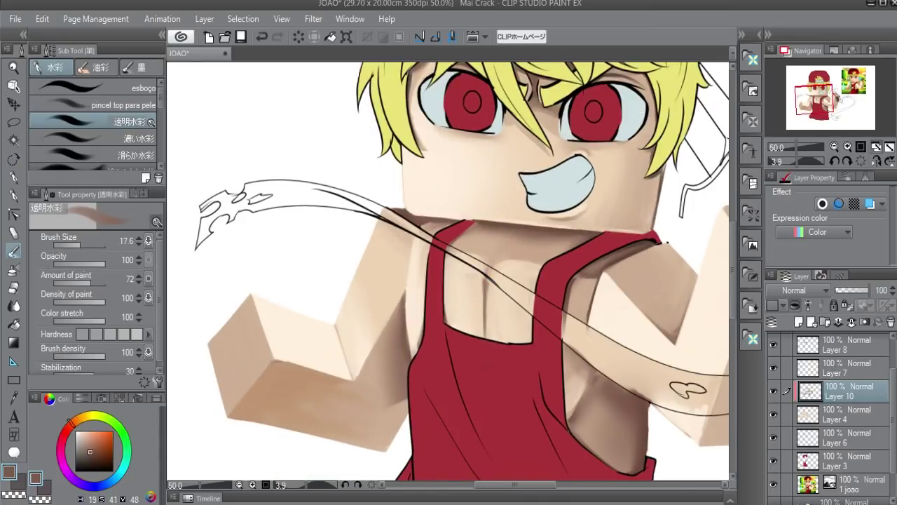
{"action": "left_click", "coordinate": [485, 308], "text": "alt"}
{"action": "left_click", "coordinate": [486, 308], "text": "alt"}
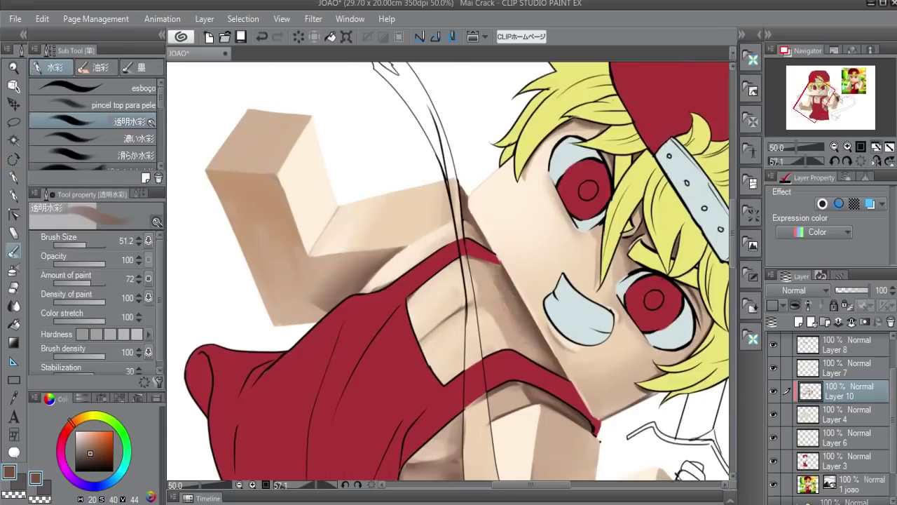
{"action": "left_click", "coordinate": [522, 343], "text": "alt"}
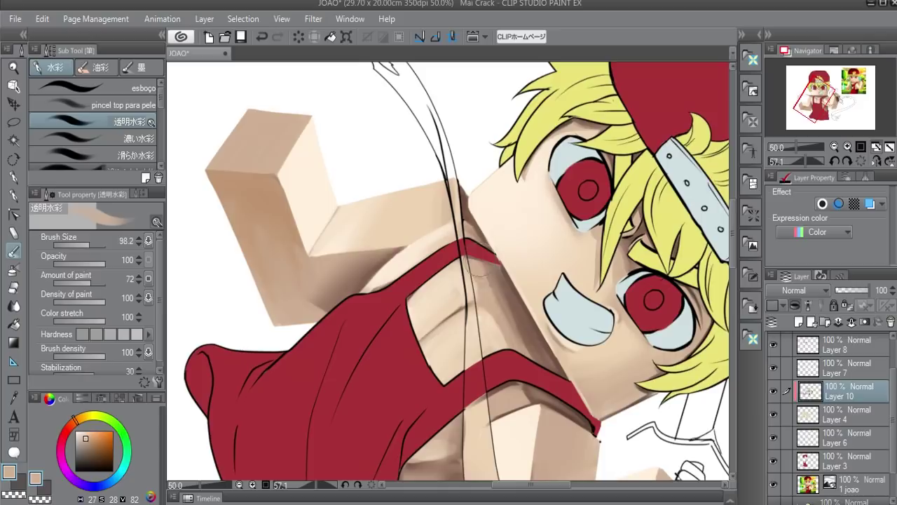
{"action": "left_click", "coordinate": [503, 268], "text": "alt"}
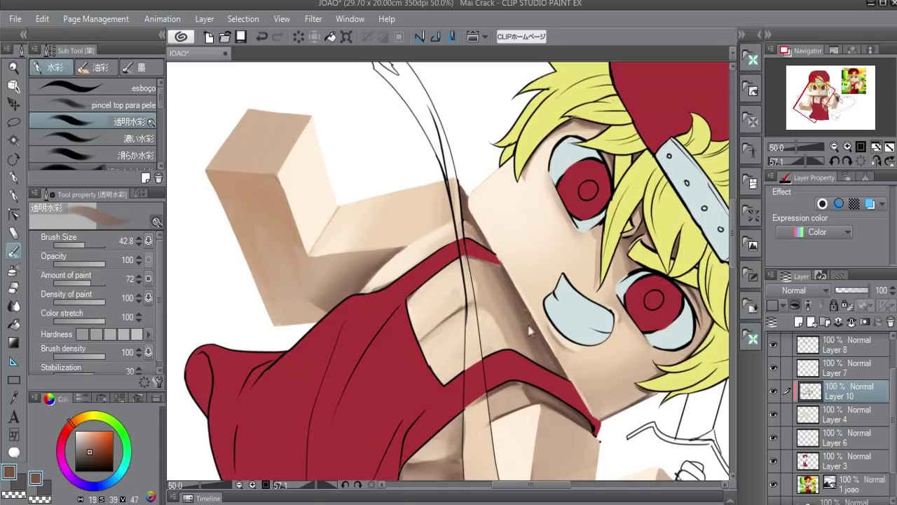
- Shade the face edge within a freehand selection, then clear it
{"action": "key", "text": "b"}
{"action": "left_click_drag", "start_coordinate": [467, 206], "coordinate": [547, 365]}
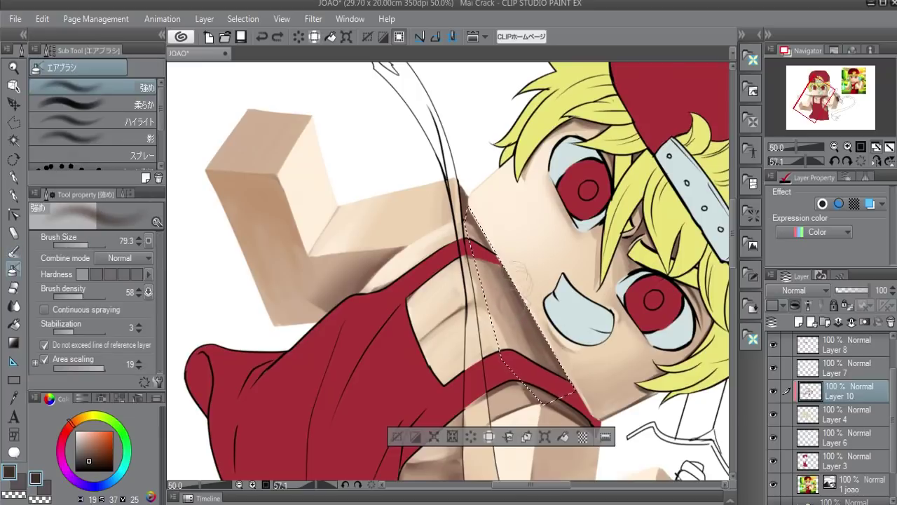
{"action": "key", "text": "ctrl+d"}
{"action": "key", "text": "p"}
{"action": "mouse_move", "coordinate": [448, 364]}
{"action": "left_mouse_down"}
{"action": "mouse_move", "coordinate": [494, 286]}
{"action": "mouse_move", "coordinate": [522, 204]}
{"action": "left_mouse_up"}
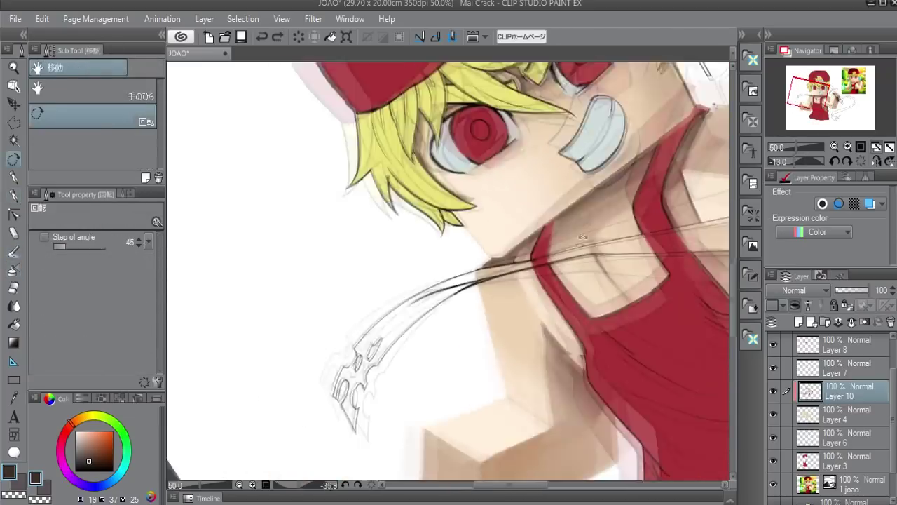
{"action": "left_click_drag", "start_coordinate": [638, 63], "coordinate": [527, 222]}
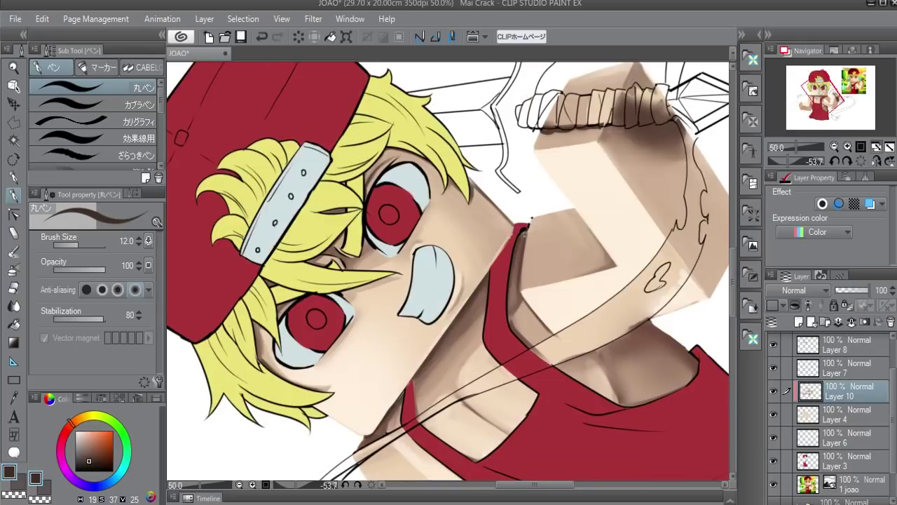
- Blend colours and bring the sword-holding fist and left arm into view
{"action": "left_click_drag", "start_coordinate": [522, 295], "coordinate": [491, 337]}
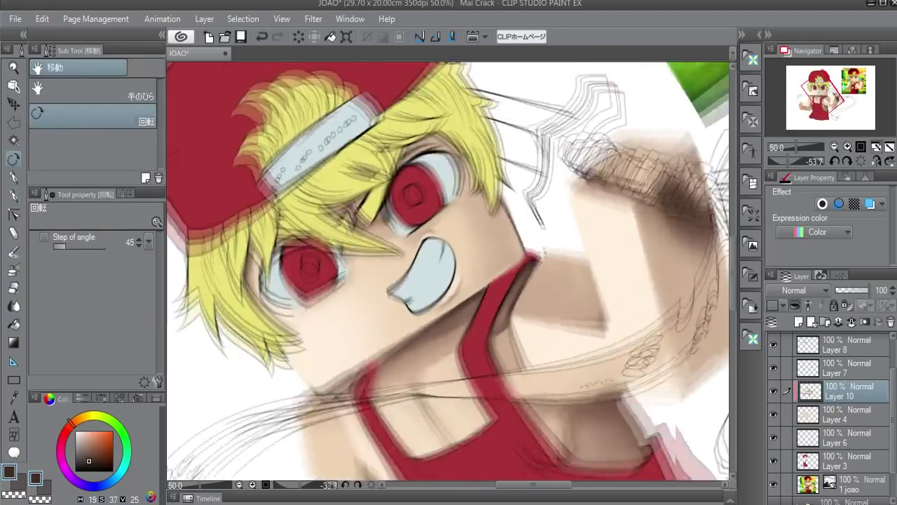
{"action": "mouse_move", "coordinate": [570, 311]}
{"action": "left_mouse_down"}
{"action": "mouse_move", "coordinate": [554, 370]}
{"action": "mouse_move", "coordinate": [508, 186]}
{"action": "left_mouse_up"}
{"action": "key", "text": "j"}
{"action": "key", "text": "p"}
{"action": "key", "text": "b"}
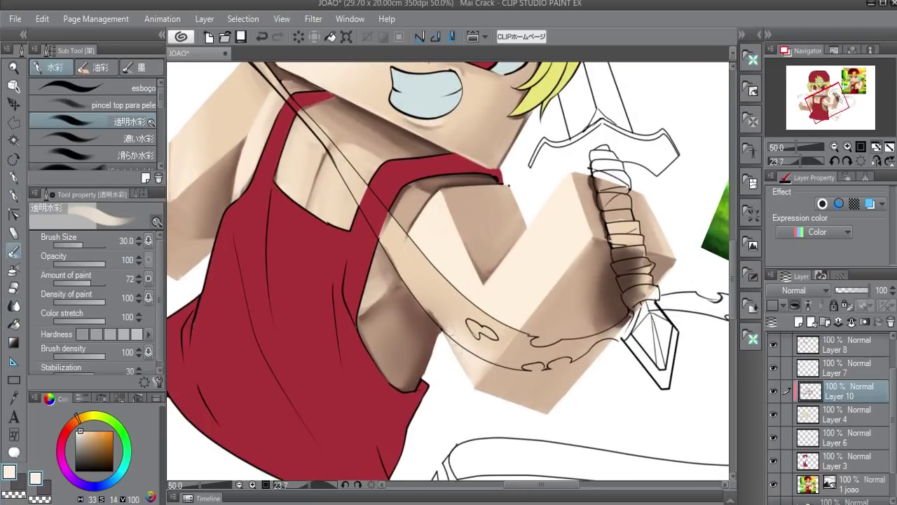
{"action": "left_click_drag", "start_coordinate": [522, 312], "coordinate": [578, 259]}
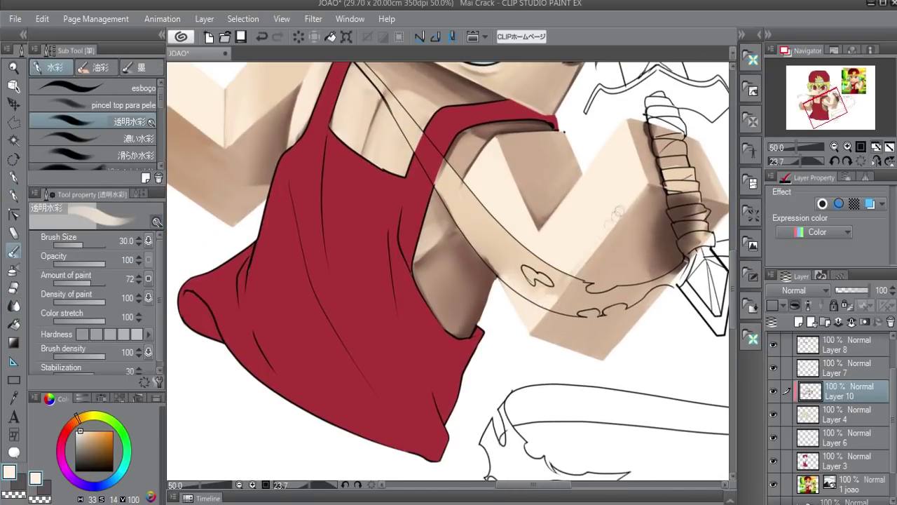
{"action": "left_click_drag", "start_coordinate": [612, 217], "coordinate": [632, 276]}
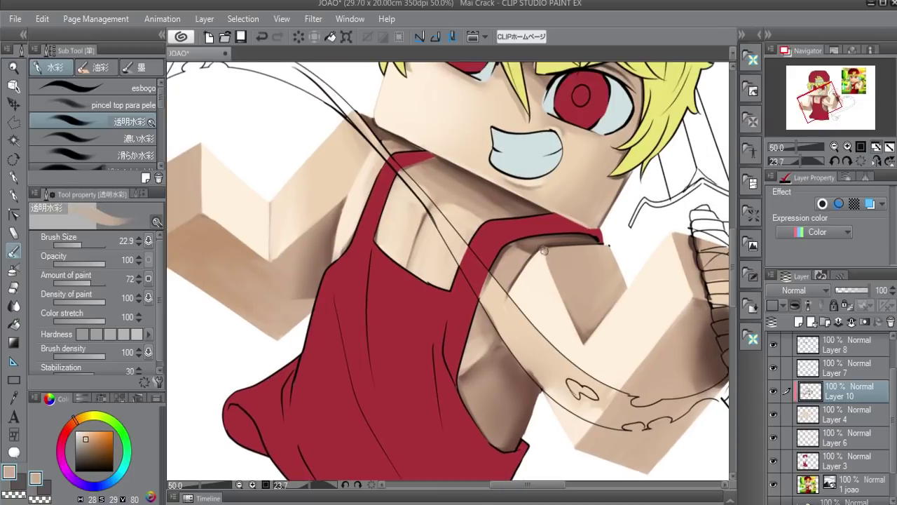
{"action": "left_click_drag", "start_coordinate": [530, 246], "coordinate": [495, 186]}
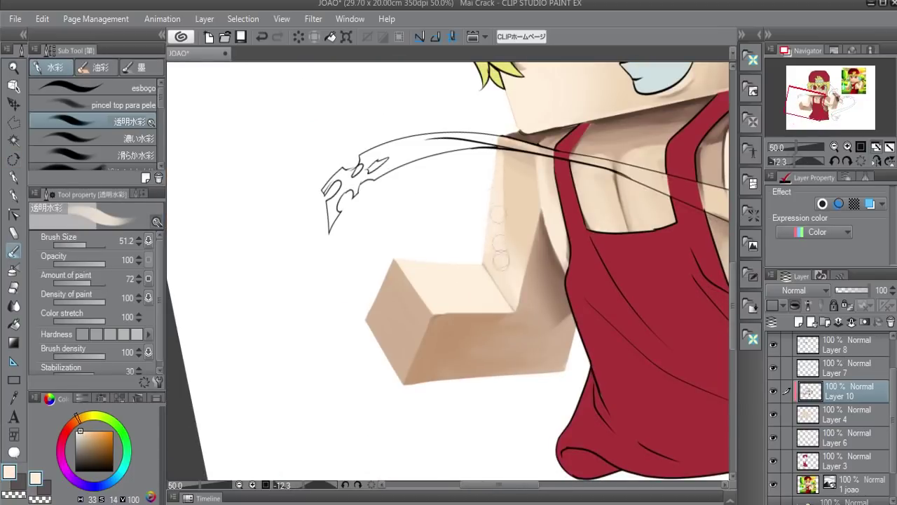
- Airbrush dark brown shadow inside a freehand selection on the left shoulder
{"action": "left_click", "coordinate": [503, 188], "text": "alt"}
{"action": "scroll", "coordinate": [511, 261], "scroll_direction": "up", "scroll_amount": 3}
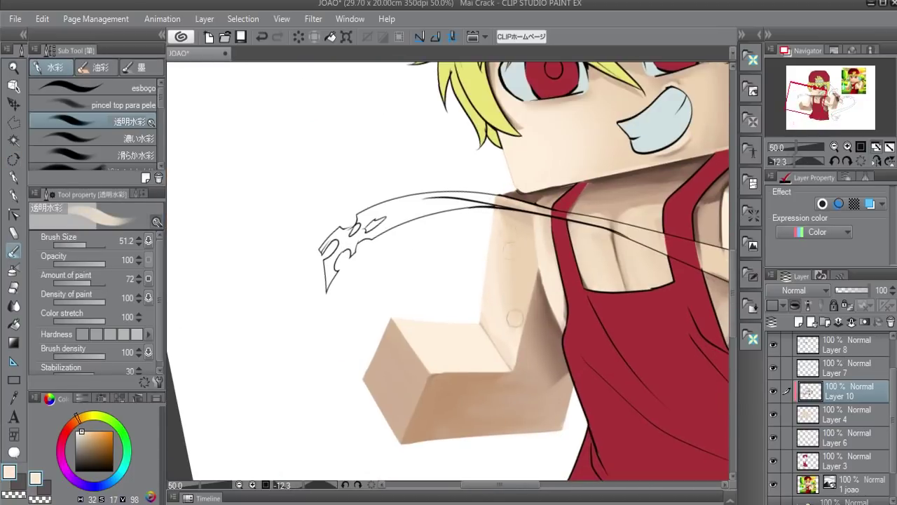
{"action": "left_click", "coordinate": [527, 235], "text": "alt"}
{"action": "key", "text": "m"}
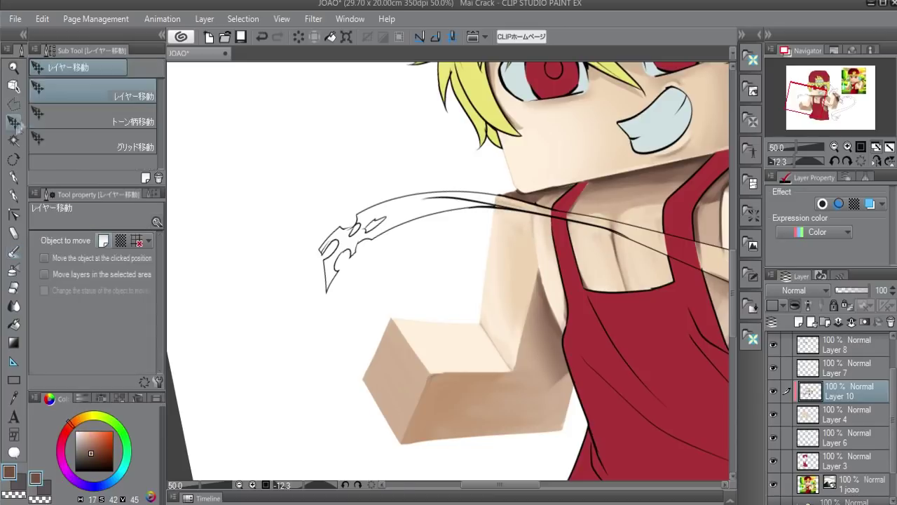
{"action": "left_click", "coordinate": [96, 122]}
{"action": "left_click_drag", "start_coordinate": [535, 204], "coordinate": [539, 283]}
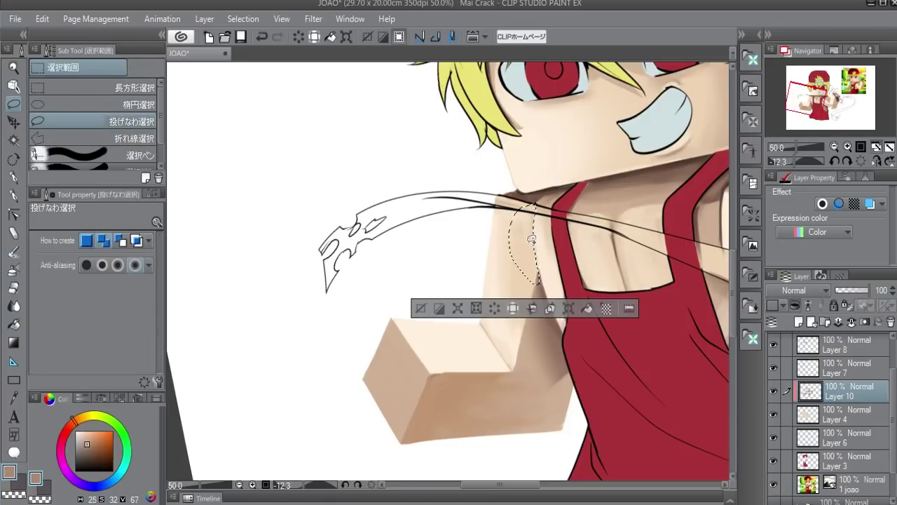
{"action": "key", "text": "b"}
{"action": "key", "text": "ctrl+d"}
- Blend the shoulder shading and pick light cream tones with a larger brush
{"action": "key", "text": "j"}
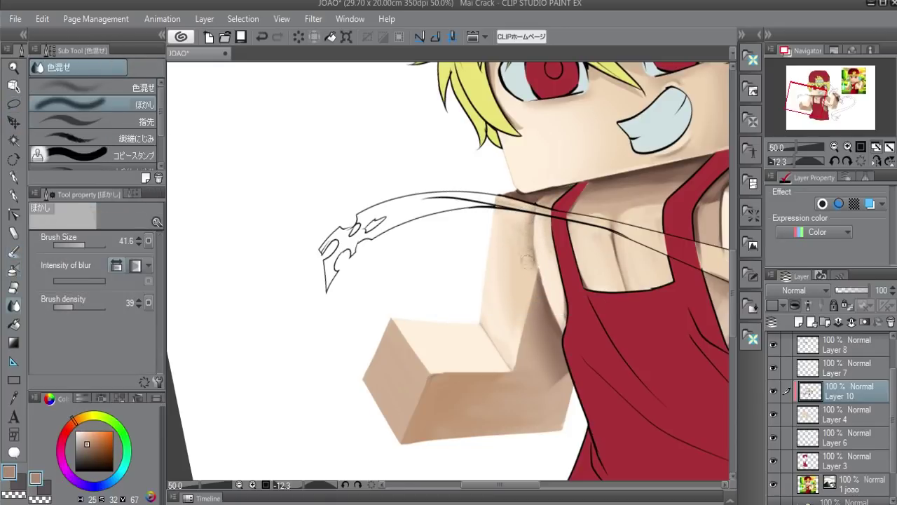
{"action": "left_click", "coordinate": [530, 228], "text": "alt"}
{"action": "key", "text": "p"}
{"action": "left_click", "coordinate": [470, 339], "text": "alt"}
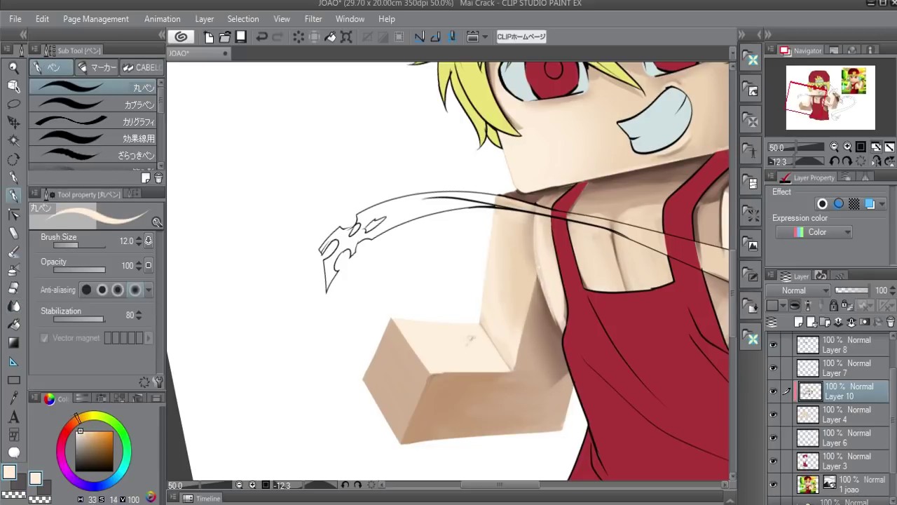
{"action": "key", "text": "b"}
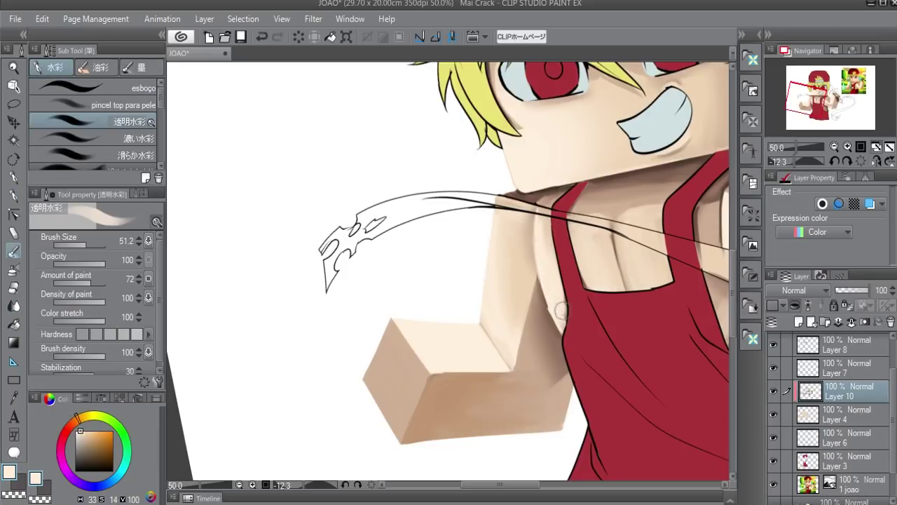
{"action": "mouse_move", "coordinate": [579, 228]}
{"action": "left_mouse_down"}
{"action": "mouse_move", "coordinate": [596, 249]}
{"action": "mouse_move", "coordinate": [633, 173]}
{"action": "left_mouse_up"}
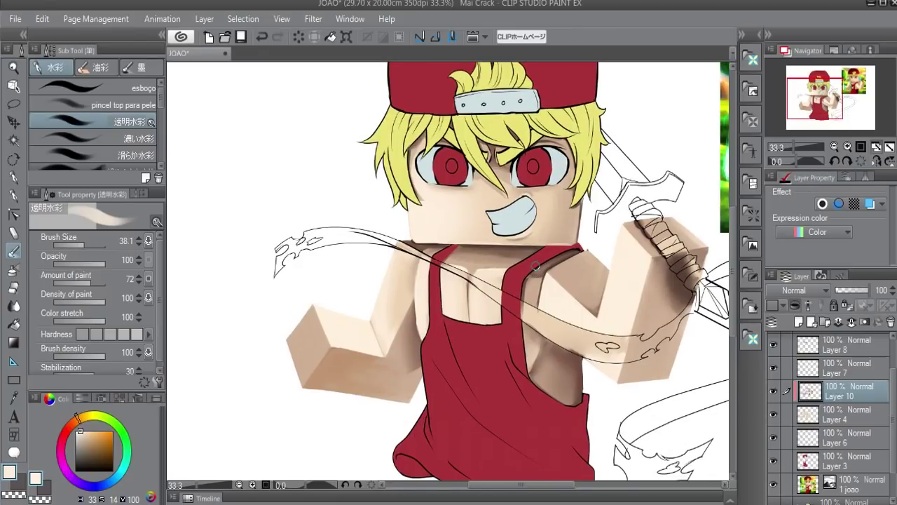
- Shade the sword fist with broad, slightly darker brownish shadow tones
{"action": "left_click_drag", "start_coordinate": [536, 266], "coordinate": [546, 229]}
{"action": "left_click", "coordinate": [563, 313], "text": "alt"}
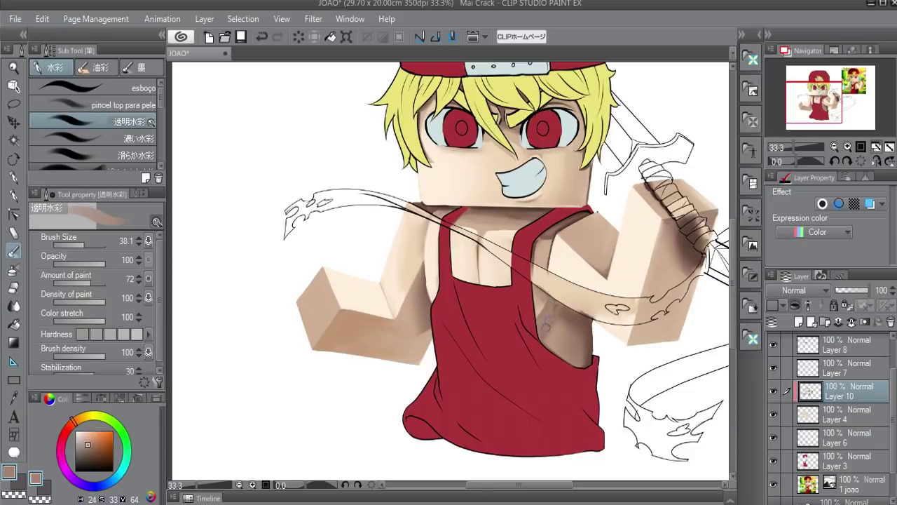
{"action": "left_click", "coordinate": [552, 316], "text": "alt"}
{"action": "mouse_move", "coordinate": [552, 316]}
{"action": "left_mouse_down"}
{"action": "mouse_move", "coordinate": [542, 314]}
{"action": "mouse_move", "coordinate": [553, 337]}
{"action": "left_mouse_up"}
- Preview a Hue/Saturation shift of −12 to make the skin pinker
{"action": "key", "text": "b"}
{"action": "left_click_drag", "start_coordinate": [566, 180], "coordinate": [519, 241]}
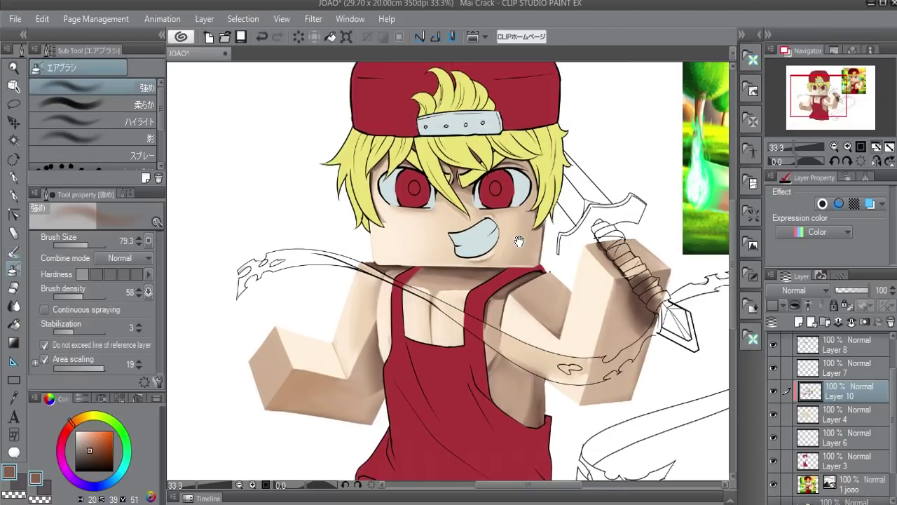
{"action": "key", "text": "ctrl+u"}
{"action": "left_click_drag", "start_coordinate": [666, 82], "coordinate": [689, 88]}
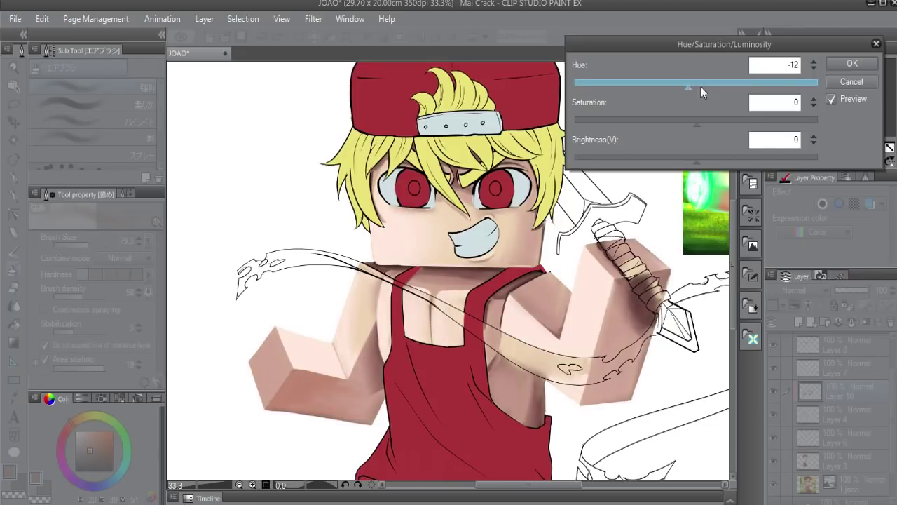
- Apply the hue shift at −10 and zoom in on the character
{"action": "left_click", "coordinate": [813, 62]}
{"action": "left_click", "coordinate": [814, 62]}
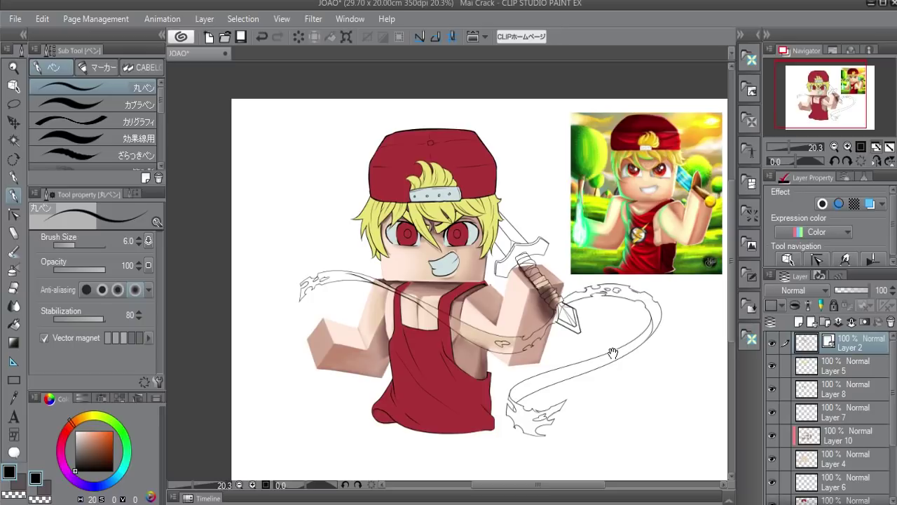
{"action": "left_click_drag", "start_coordinate": [613, 352], "coordinate": [632, 318]}
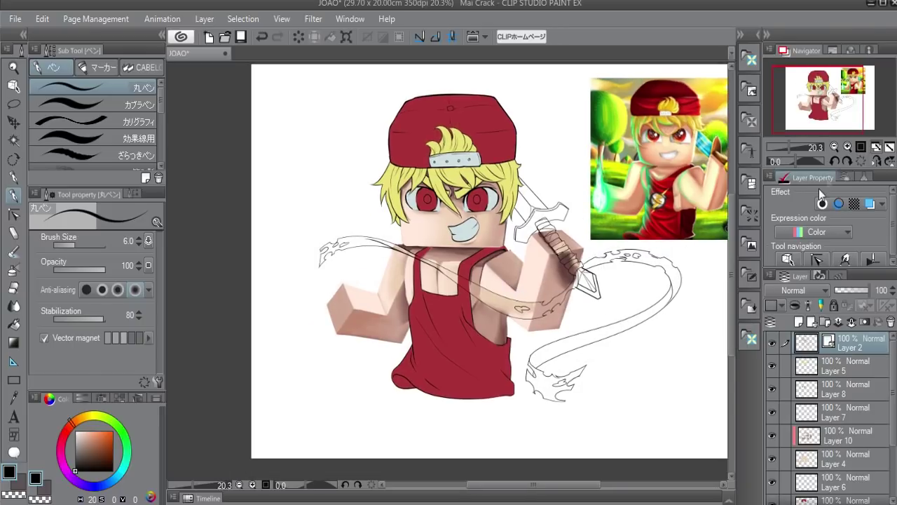
{"action": "left_click", "coordinate": [839, 146]}
{"action": "left_click_drag", "start_coordinate": [508, 293], "coordinate": [477, 338]}
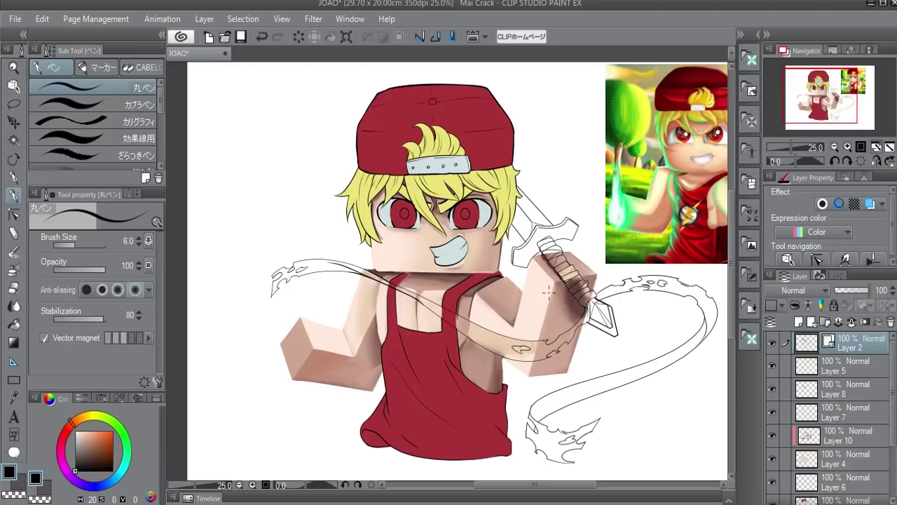
- Erase the faint stray lines across the chest on Layer 2
{"action": "key", "text": "e"}
{"action": "left_click", "coordinate": [829, 341]}
{"action": "mouse_move", "coordinate": [455, 278]}
{"action": "left_mouse_down"}
{"action": "mouse_move", "coordinate": [477, 301]}
{"action": "mouse_move", "coordinate": [494, 382]}
{"action": "left_mouse_up"}
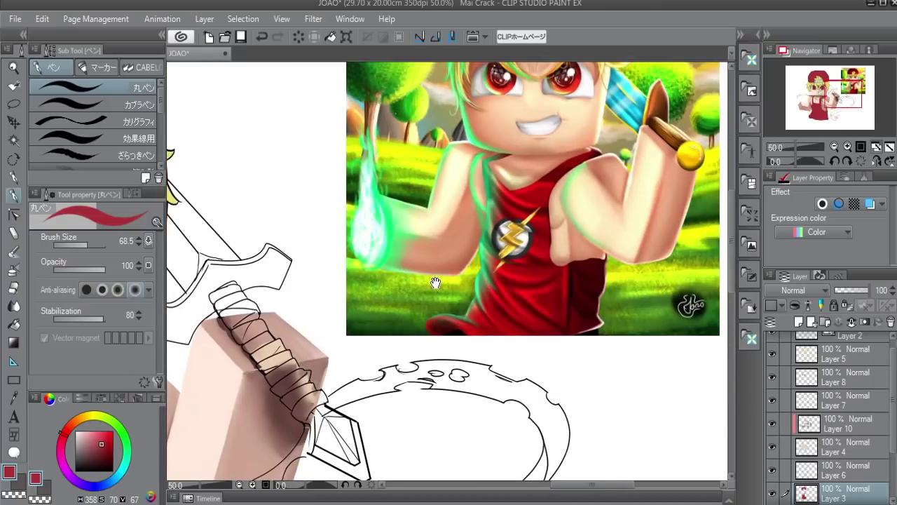
- Pan between the reference picture and the apron, then add new raster Layer 11
{"action": "mouse_move", "coordinate": [495, 283]}
{"action": "left_mouse_down"}
{"action": "mouse_move", "coordinate": [503, 285]}
{"action": "mouse_move", "coordinate": [502, 249]}
{"action": "left_mouse_up"}
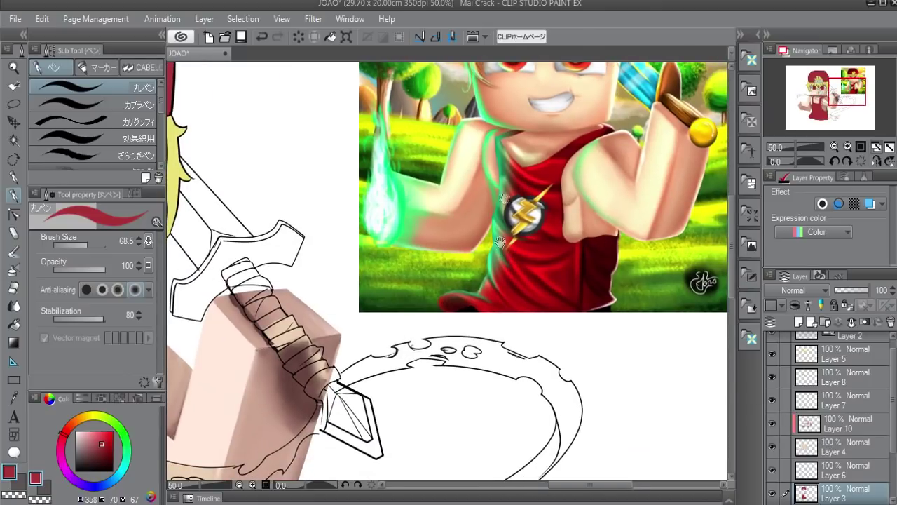
{"action": "left_click_drag", "start_coordinate": [504, 257], "coordinate": [507, 200]}
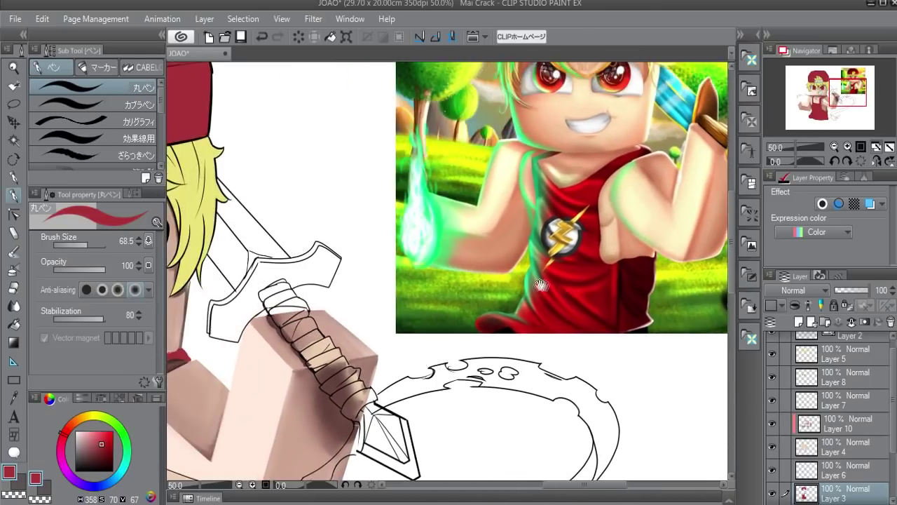
{"action": "left_click_drag", "start_coordinate": [511, 243], "coordinate": [516, 237]}
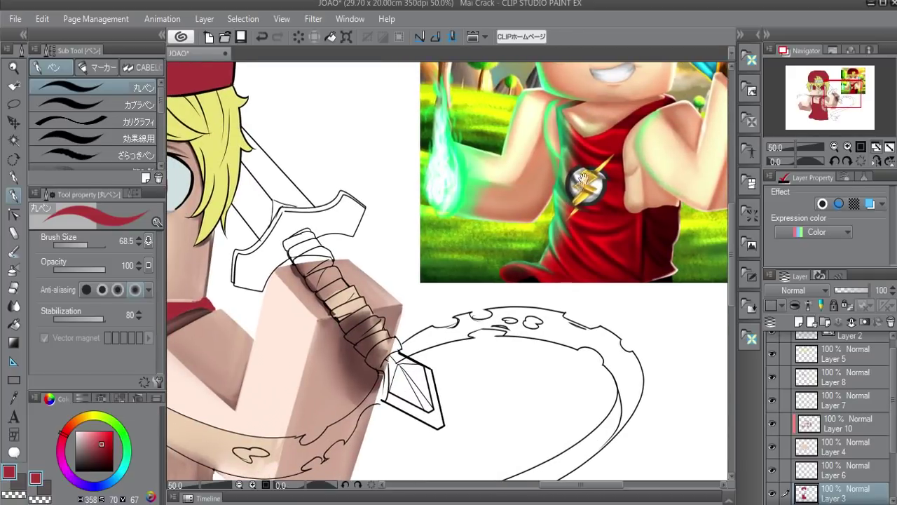
{"action": "mouse_move", "coordinate": [574, 110]}
{"action": "left_mouse_down"}
{"action": "mouse_move", "coordinate": [504, 269]}
{"action": "mouse_move", "coordinate": [537, 272]}
{"action": "mouse_move", "coordinate": [500, 344]}
{"action": "left_mouse_up"}
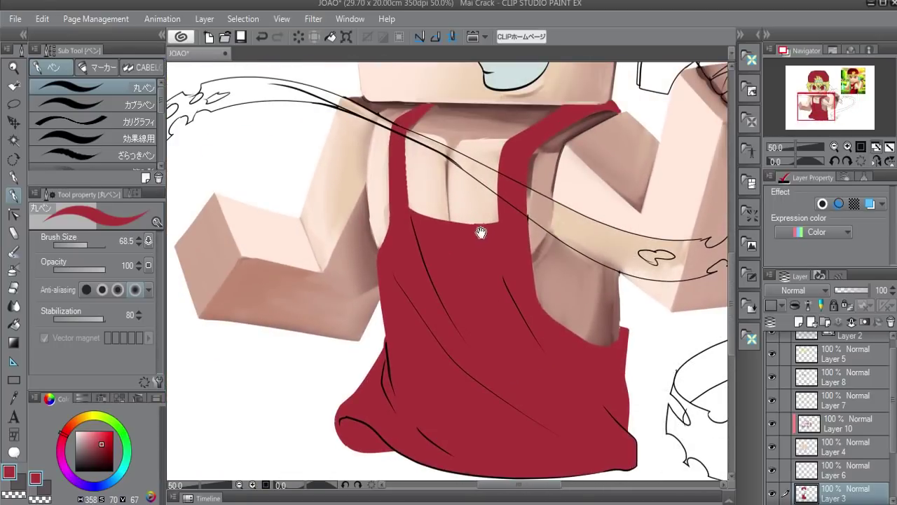
{"action": "left_click_drag", "start_coordinate": [481, 234], "coordinate": [500, 289]}
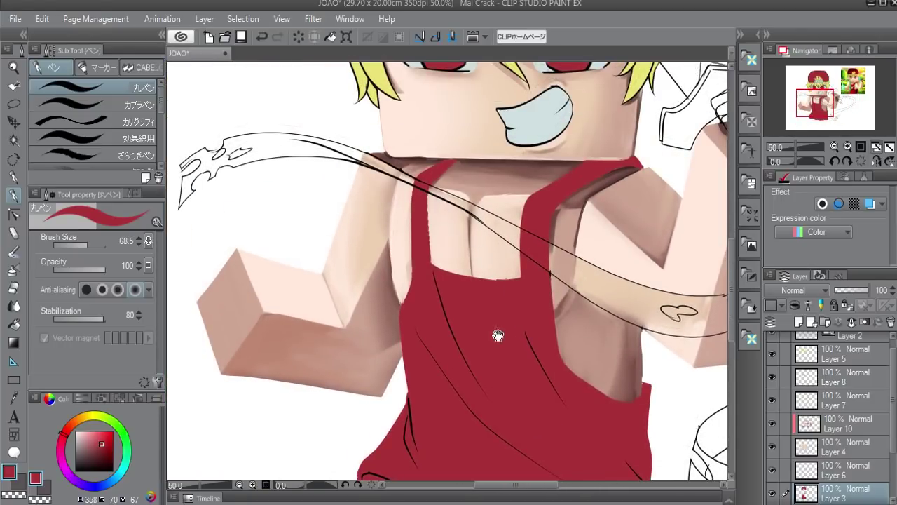
{"action": "scroll", "coordinate": [487, 376], "scroll_direction": "up", "scroll_amount": 3}
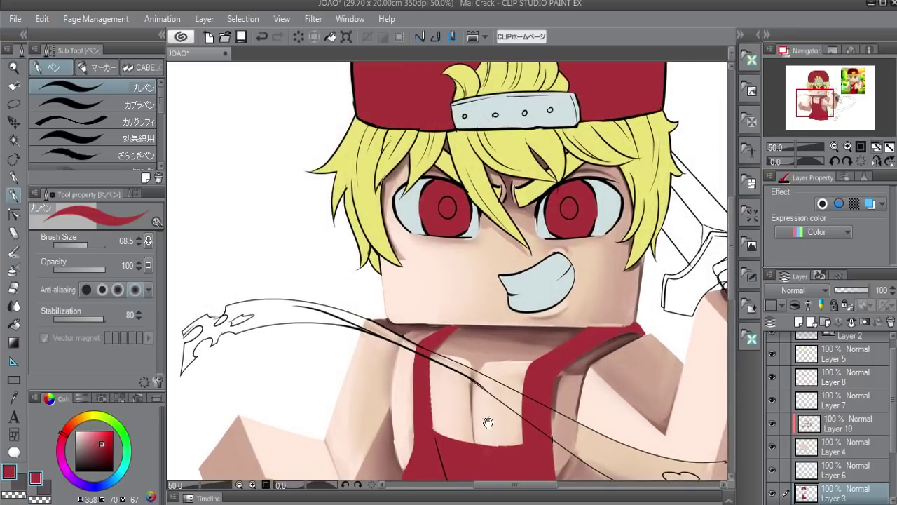
{"action": "mouse_move", "coordinate": [529, 350]}
{"action": "left_mouse_down"}
{"action": "mouse_move", "coordinate": [512, 316]}
{"action": "mouse_move", "coordinate": [512, 427]}
{"action": "mouse_move", "coordinate": [555, 348]}
{"action": "left_mouse_up"}
{"action": "left_click", "coordinate": [798, 322]}
- Pick a darker red and shade the top of the apron strap with a large Transparent Watercolor brush
{"action": "left_click_drag", "start_coordinate": [465, 335], "coordinate": [471, 327]}
{"action": "left_click_drag", "start_coordinate": [105, 448], "coordinate": [102, 454]}
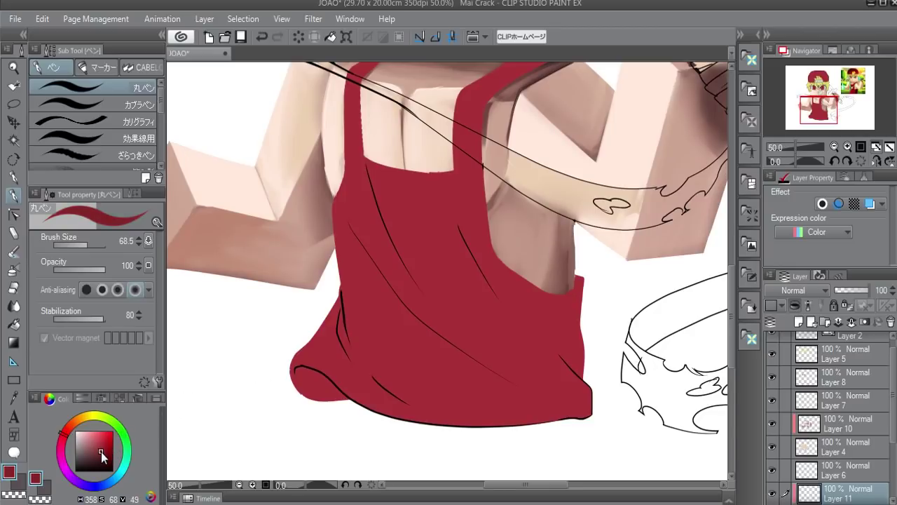
{"action": "left_click_drag", "start_coordinate": [424, 300], "coordinate": [443, 362]}
{"action": "key", "text": "b"}
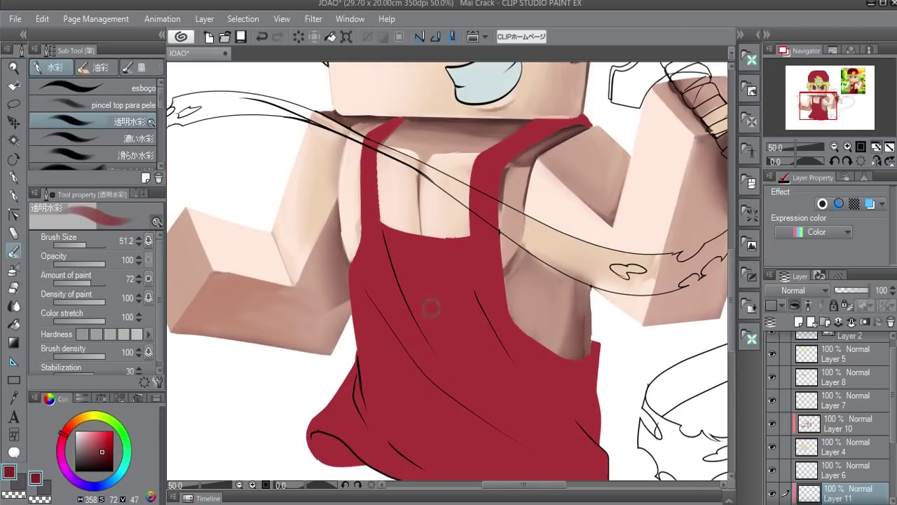
{"action": "left_click_drag", "start_coordinate": [431, 308], "coordinate": [394, 284]}
{"action": "mouse_move", "coordinate": [457, 125]}
{"action": "left_mouse_down"}
{"action": "mouse_move", "coordinate": [543, 93]}
{"action": "mouse_move", "coordinate": [510, 98]}
{"action": "left_mouse_up"}
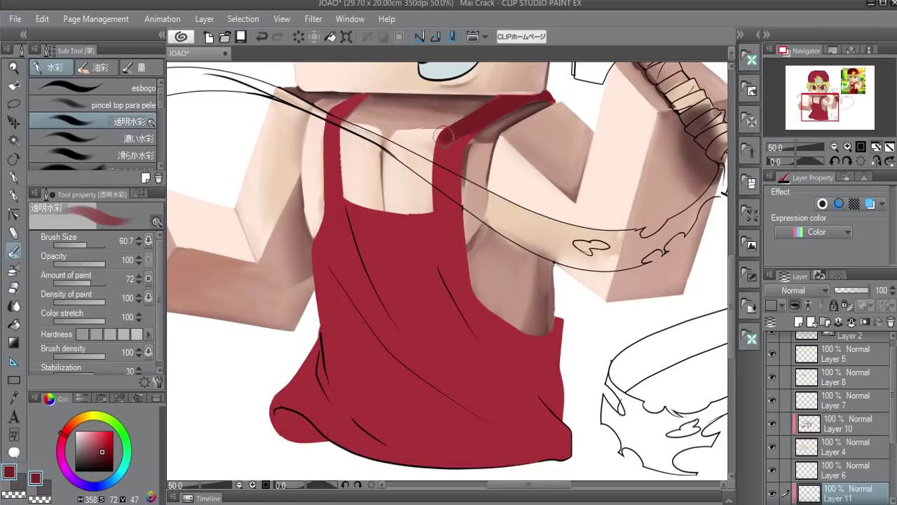
- Darken the strap's top edge near the shoulder and its right edge down the strap
{"action": "key", "text": "e"}
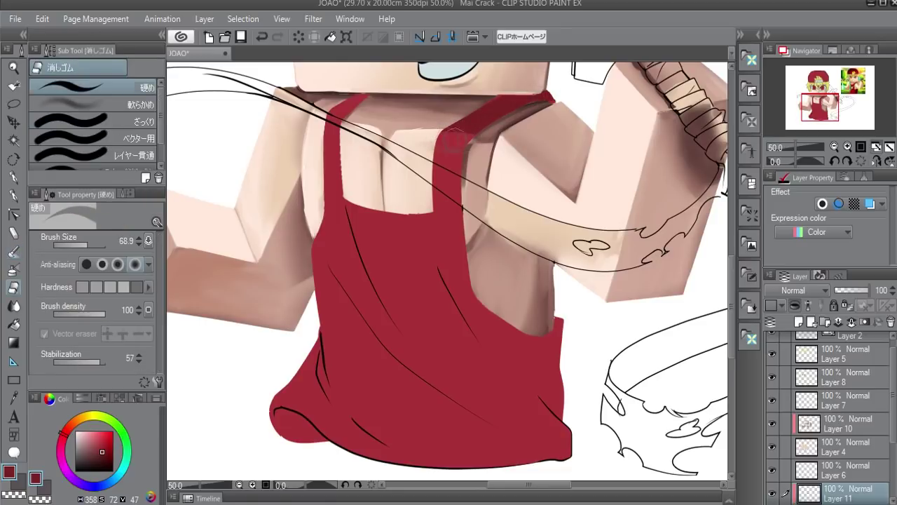
{"action": "key", "text": "b"}
{"action": "mouse_move", "coordinate": [321, 106]}
{"action": "left_mouse_down"}
{"action": "mouse_move", "coordinate": [371, 95]}
{"action": "mouse_move", "coordinate": [329, 116]}
{"action": "mouse_move", "coordinate": [283, 92]}
{"action": "left_mouse_up"}
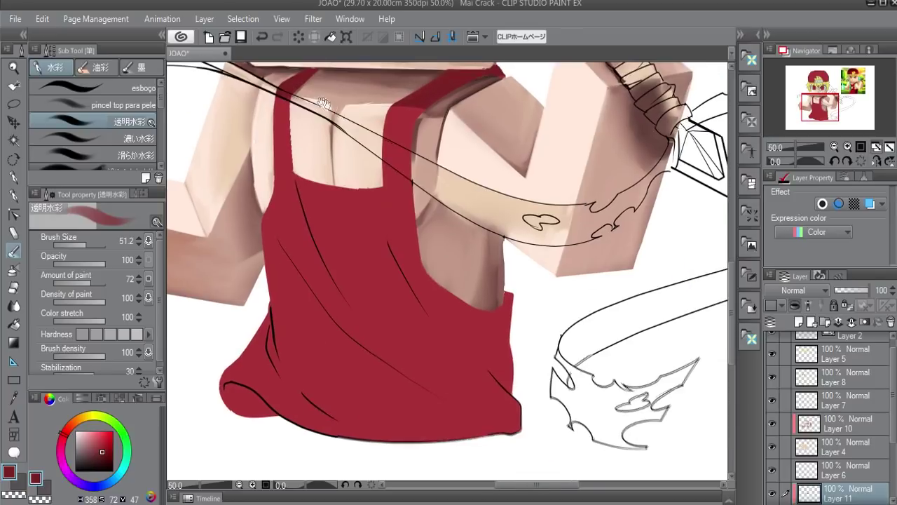
{"action": "left_click_drag", "start_coordinate": [420, 116], "coordinate": [414, 165]}
{"action": "key", "text": "bracketleft"}
{"action": "mouse_move", "coordinate": [414, 174]}
{"action": "left_mouse_down"}
{"action": "mouse_move", "coordinate": [419, 260]}
{"action": "mouse_move", "coordinate": [504, 294]}
{"action": "left_mouse_up"}
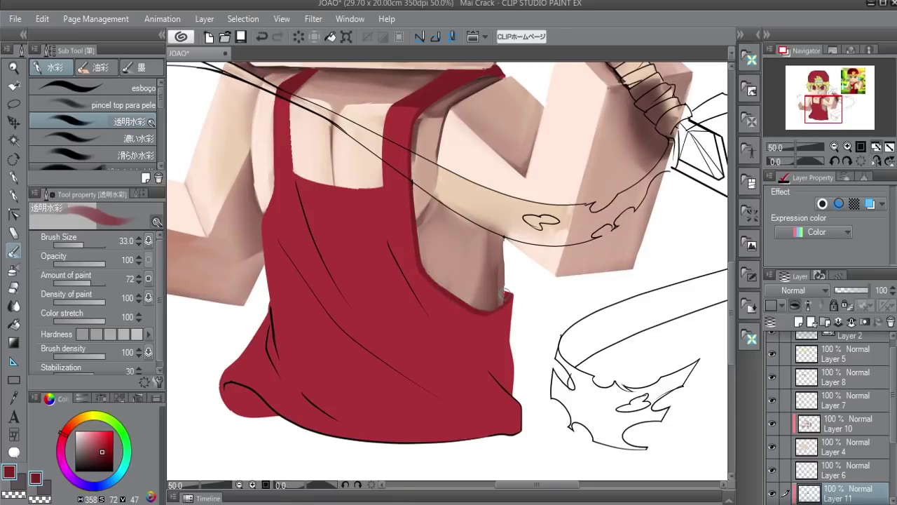
- Darken the strap's left edge and erase stray paint on the chest edge against the apron
{"action": "left_click_drag", "start_coordinate": [438, 125], "coordinate": [455, 225]}
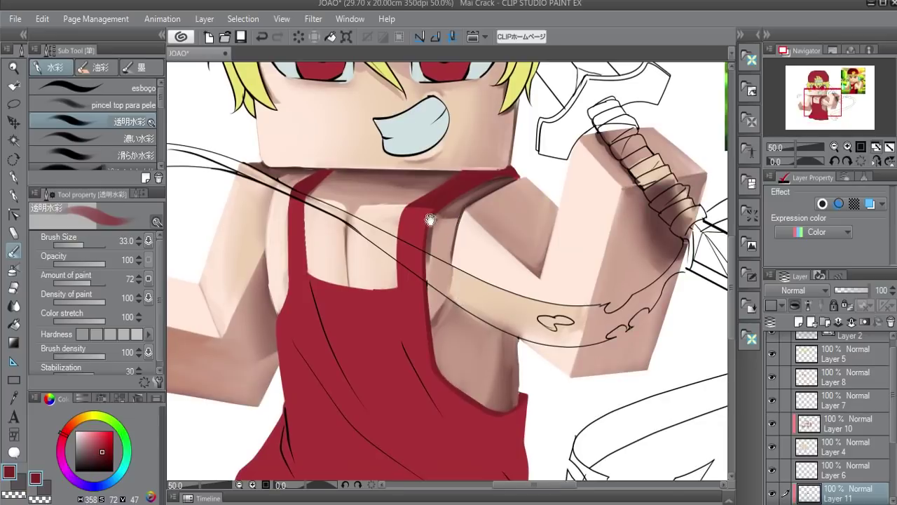
{"action": "left_click_drag", "start_coordinate": [310, 200], "coordinate": [307, 230]}
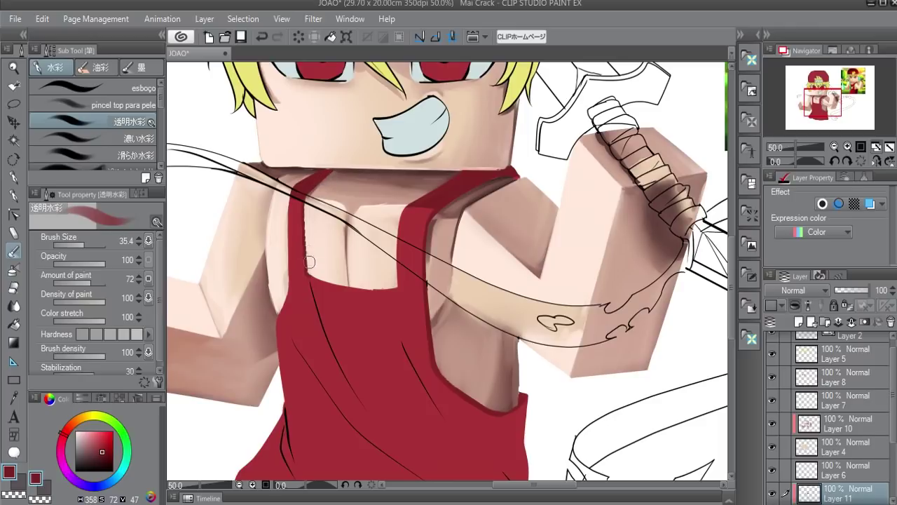
{"action": "key", "text": "bracketleft"}
{"action": "key", "text": "e"}
{"action": "left_click_drag", "start_coordinate": [306, 282], "coordinate": [345, 285]}
- Tilt the canvas about 17 degrees and try a first fold stroke on the apron
{"action": "key", "text": "b"}
{"action": "left_click_drag", "start_coordinate": [405, 344], "coordinate": [420, 260]}
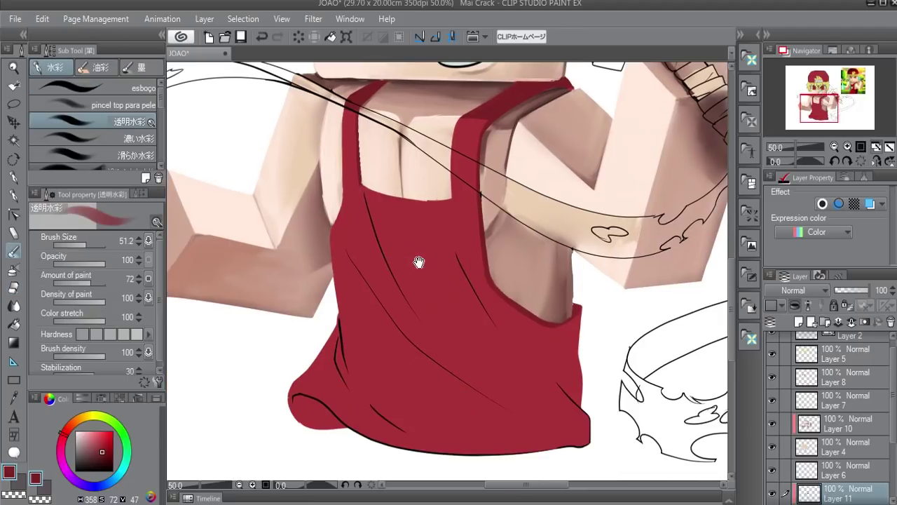
{"action": "mouse_move", "coordinate": [536, 346]}
{"action": "left_mouse_down"}
{"action": "mouse_move", "coordinate": [530, 431]}
{"action": "mouse_move", "coordinate": [404, 270]}
{"action": "left_mouse_up"}
{"action": "left_click_drag", "start_coordinate": [394, 237], "coordinate": [417, 326]}
- Paint a darker fold shadow down the apron front, undoing several trial strokes
{"action": "key", "text": "ctrl+z"}
{"action": "key", "text": "ctrl+z"}
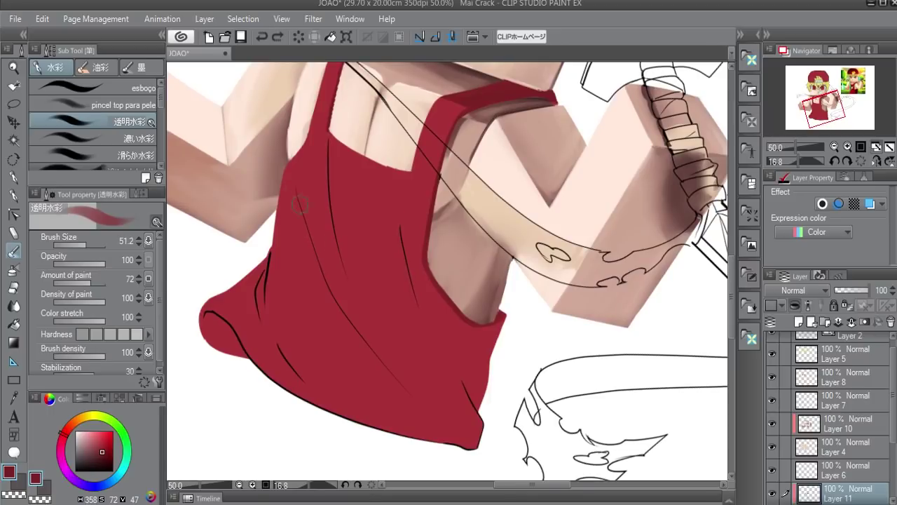
{"action": "left_click_drag", "start_coordinate": [295, 188], "coordinate": [349, 329]}
{"action": "key", "text": "ctrl+z"}
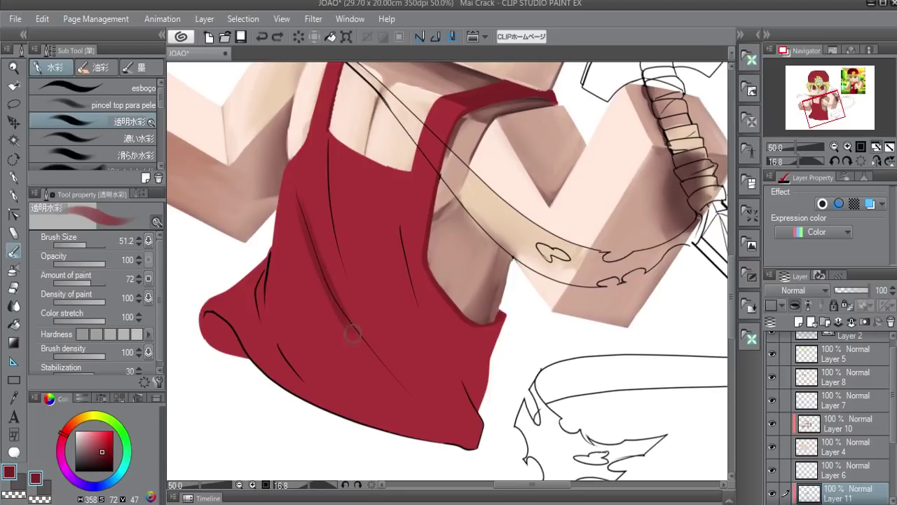
{"action": "key", "text": "ctrl+z"}
{"action": "left_click_drag", "start_coordinate": [328, 154], "coordinate": [346, 255]}
{"action": "key", "text": "ctrl+z"}
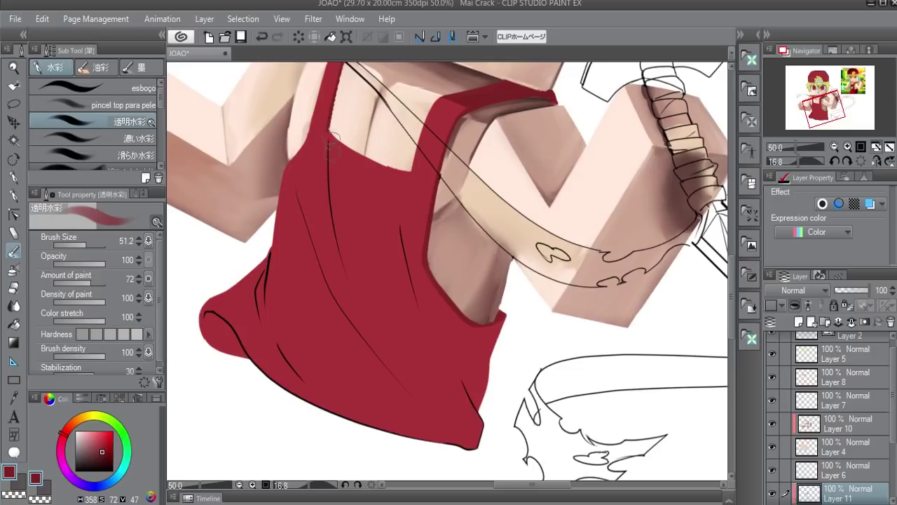
{"action": "left_click_drag", "start_coordinate": [333, 141], "coordinate": [341, 245]}
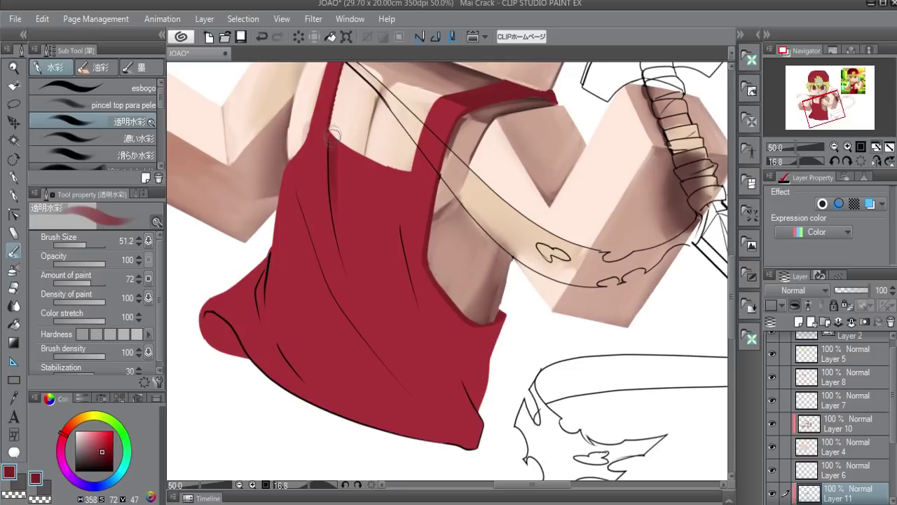
{"action": "left_click_drag", "start_coordinate": [336, 146], "coordinate": [358, 293]}
{"action": "left_click_drag", "start_coordinate": [343, 241], "coordinate": [368, 316]}
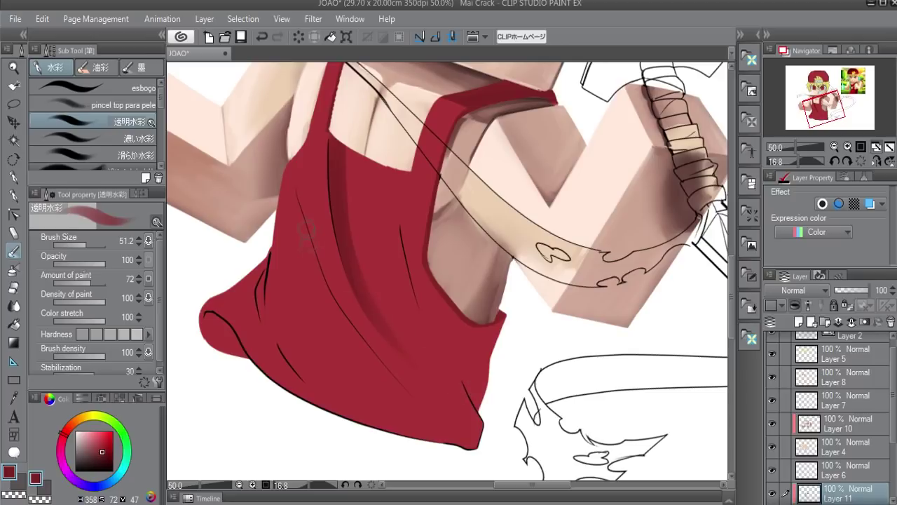
- Enlarge the watercolour brush and shade a broad dark fold down the apron
{"action": "left_click_drag", "start_coordinate": [325, 278], "coordinate": [308, 277]}
{"action": "left_click_drag", "start_coordinate": [295, 240], "coordinate": [320, 240]}
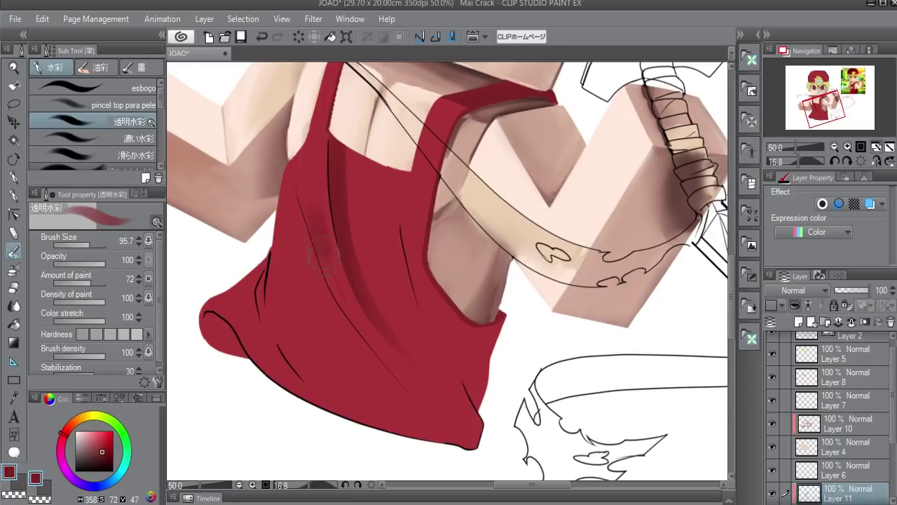
{"action": "mouse_move", "coordinate": [300, 221]}
{"action": "left_mouse_down"}
{"action": "mouse_move", "coordinate": [340, 322]}
{"action": "mouse_move", "coordinate": [360, 348]}
{"action": "left_mouse_up"}
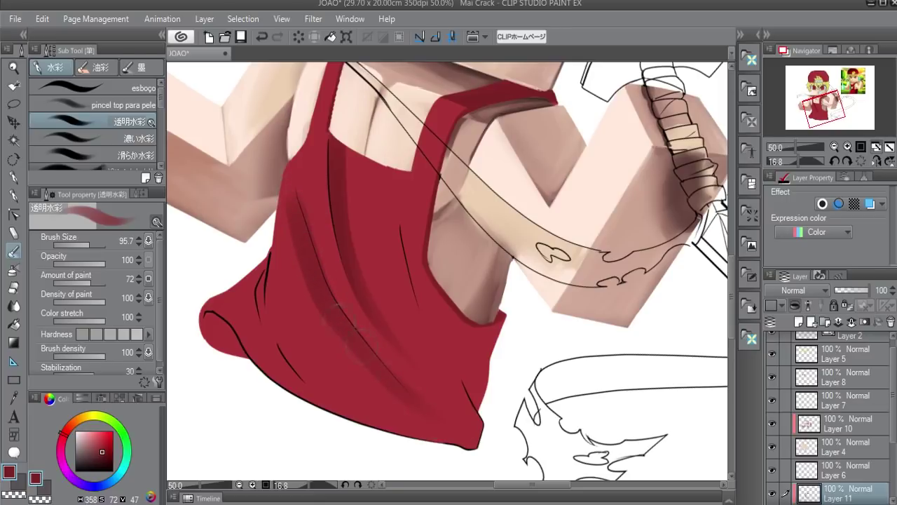
{"action": "key", "text": "e"}
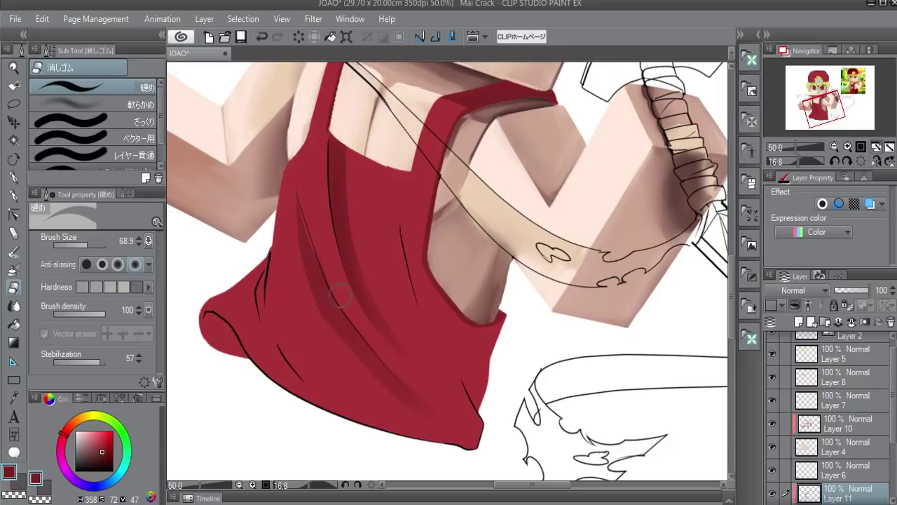
{"action": "key", "text": "b"}
{"action": "key", "text": "e"}
{"action": "key", "text": "b"}
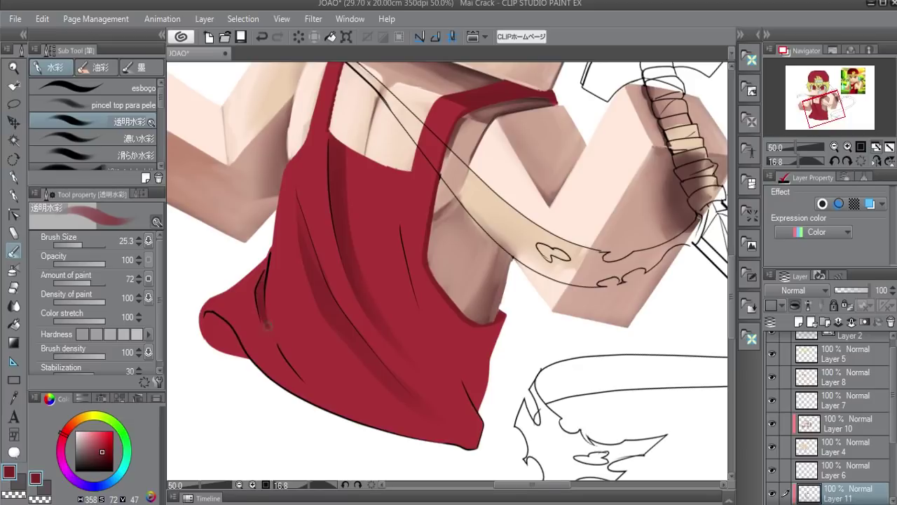
- Shade the lower apron fold and its left edge, then set the brush to about 39
{"action": "left_click_drag", "start_coordinate": [291, 366], "coordinate": [266, 310]}
{"action": "left_click_drag", "start_coordinate": [334, 398], "coordinate": [302, 379]}
{"action": "mouse_move", "coordinate": [205, 319]}
{"action": "left_mouse_down"}
{"action": "mouse_move", "coordinate": [223, 343]}
{"action": "mouse_move", "coordinate": [236, 343]}
{"action": "mouse_move", "coordinate": [202, 328]}
{"action": "left_mouse_up"}
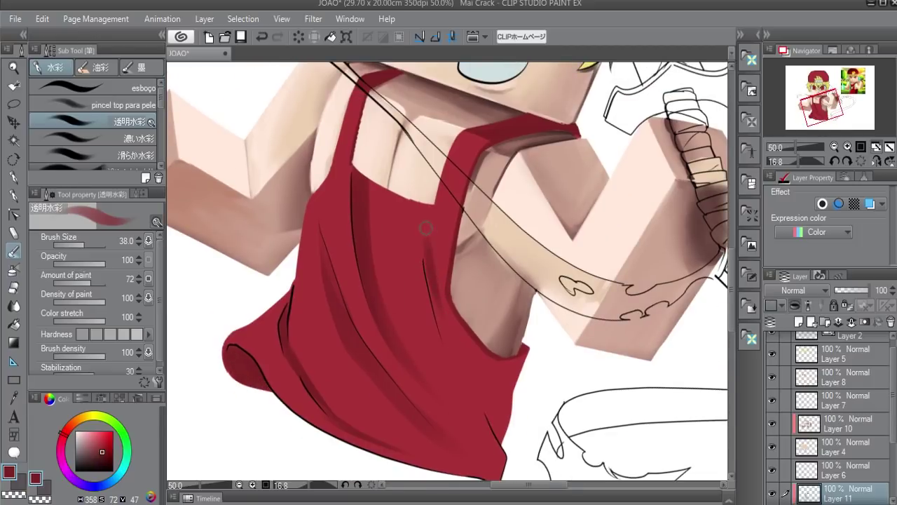
{"action": "left_click_drag", "start_coordinate": [421, 209], "coordinate": [442, 209]}
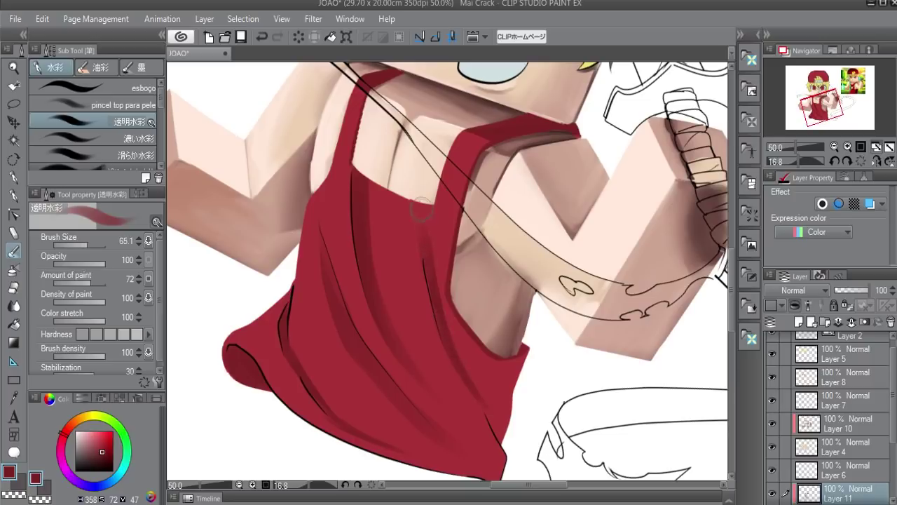
{"action": "left_click_drag", "start_coordinate": [430, 263], "coordinate": [423, 229]}
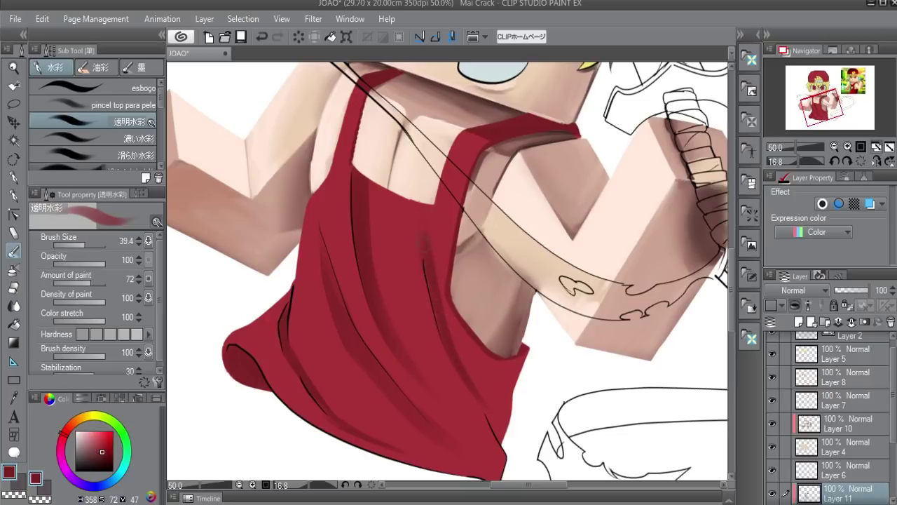
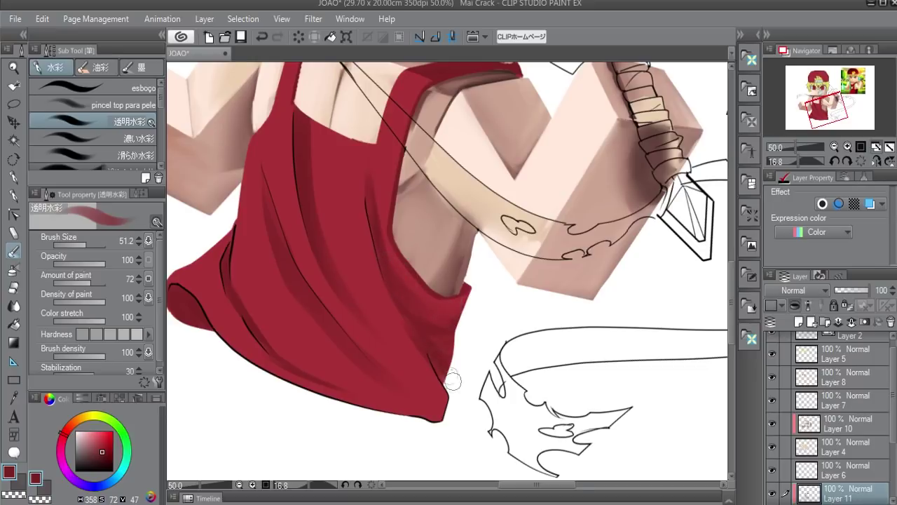
- Paint darker red watercolour shading over the tank top's lower edge and hem
{"action": "left_click_drag", "start_coordinate": [408, 331], "coordinate": [442, 383]}
{"action": "mouse_move", "coordinate": [424, 352]}
{"action": "left_mouse_down"}
{"action": "mouse_move", "coordinate": [407, 328]}
{"action": "mouse_move", "coordinate": [421, 365]}
{"action": "left_mouse_up"}
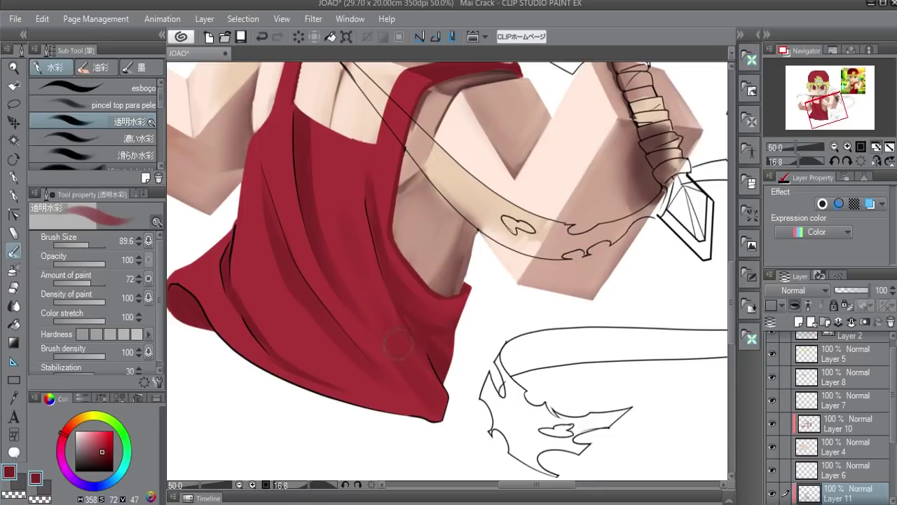
{"action": "mouse_move", "coordinate": [354, 250]}
{"action": "left_mouse_down"}
{"action": "mouse_move", "coordinate": [333, 180]}
{"action": "mouse_move", "coordinate": [361, 271]}
{"action": "left_mouse_up"}
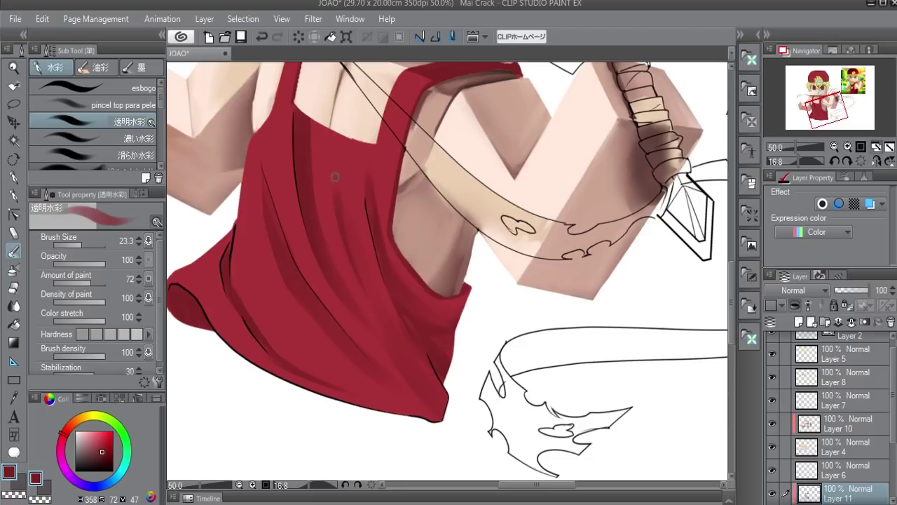
{"action": "left_click_drag", "start_coordinate": [337, 189], "coordinate": [335, 186]}
{"action": "left_click_drag", "start_coordinate": [366, 285], "coordinate": [417, 398]}
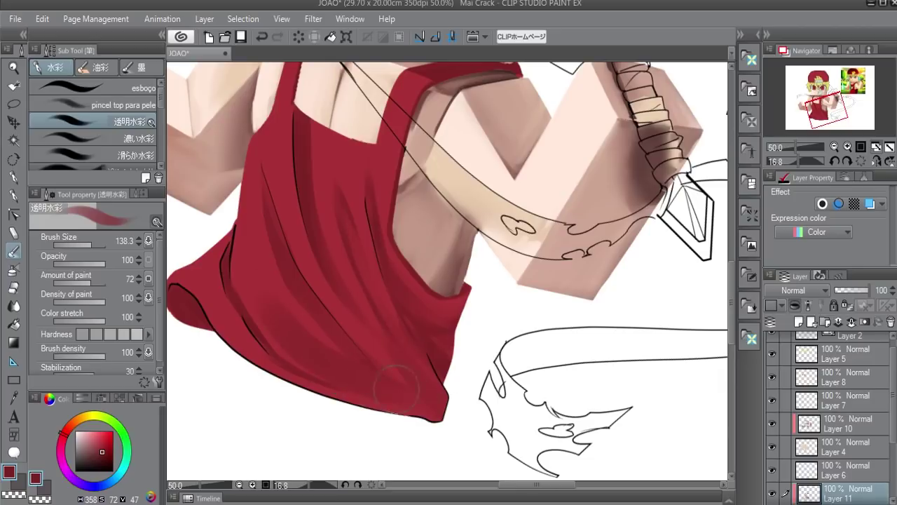
{"action": "mouse_move", "coordinate": [365, 381]}
{"action": "left_mouse_down"}
{"action": "mouse_move", "coordinate": [337, 360]}
{"action": "mouse_move", "coordinate": [332, 324]}
{"action": "left_mouse_up"}
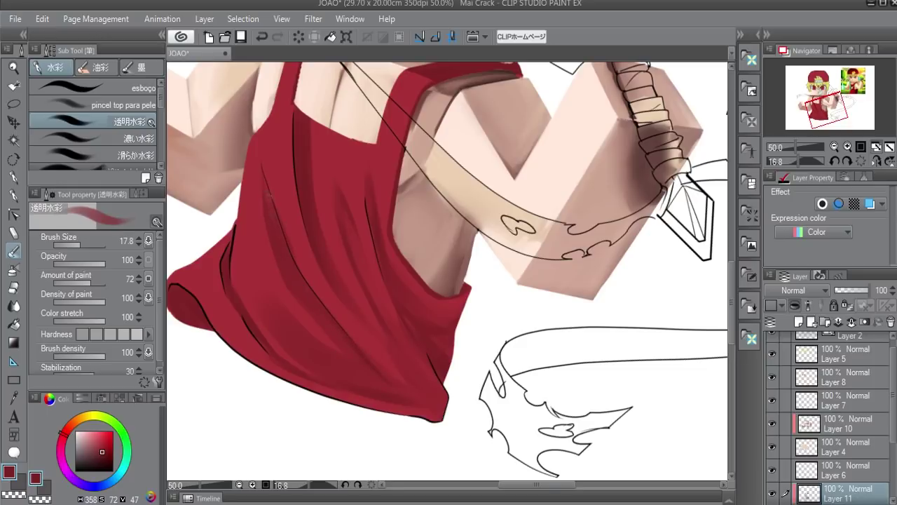
- Add darker shading along the left shoulder strap, then add a new layer and darken the colour
{"action": "mouse_move", "coordinate": [362, 366]}
{"action": "left_mouse_down"}
{"action": "mouse_move", "coordinate": [556, 360]}
{"action": "mouse_move", "coordinate": [563, 435]}
{"action": "left_mouse_up"}
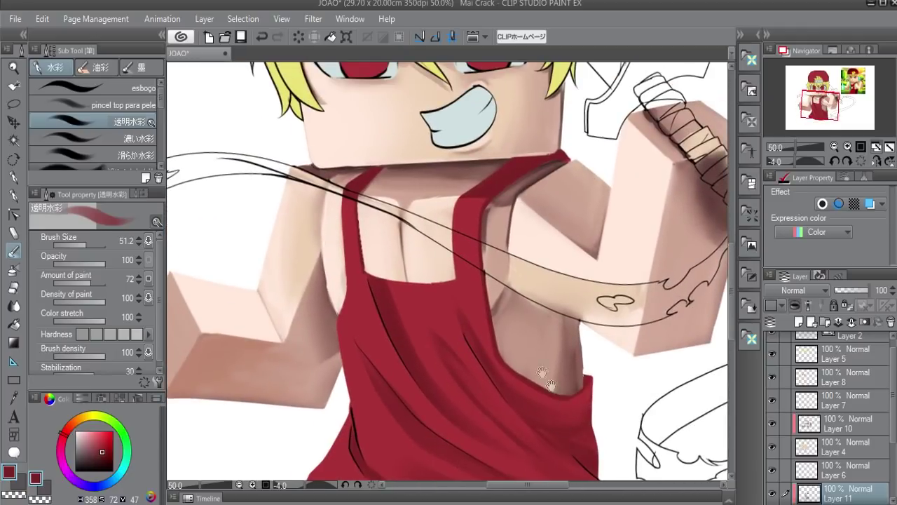
{"action": "left_click_drag", "start_coordinate": [466, 267], "coordinate": [477, 259]}
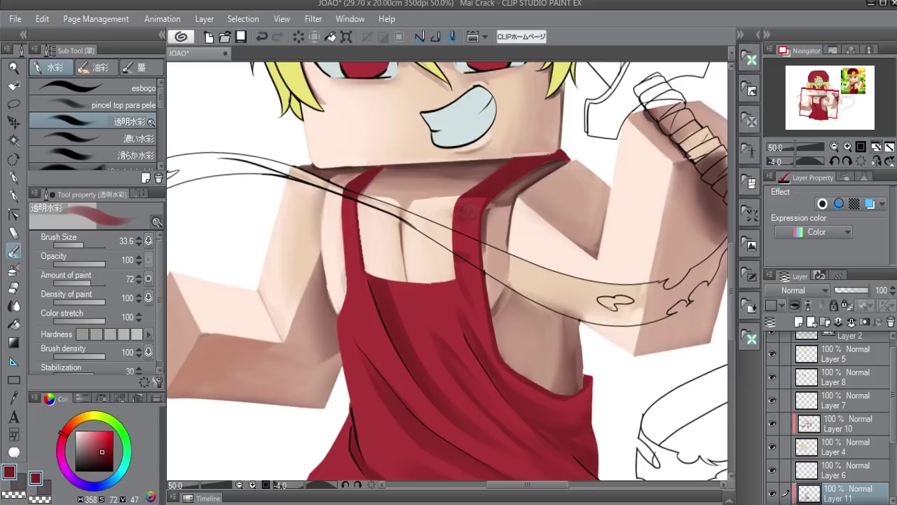
{"action": "mouse_move", "coordinate": [506, 177]}
{"action": "left_mouse_down"}
{"action": "mouse_move", "coordinate": [502, 171]}
{"action": "mouse_move", "coordinate": [500, 181]}
{"action": "left_mouse_up"}
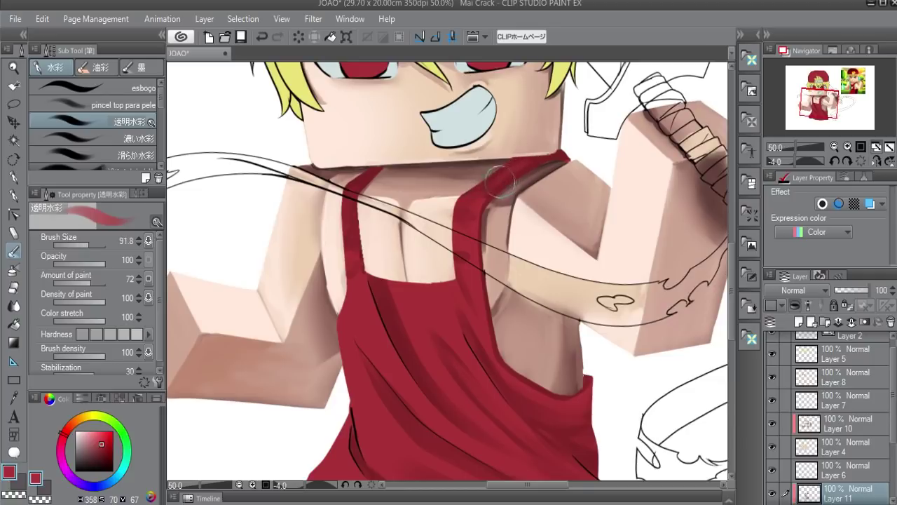
{"action": "key", "text": "bracketleft"}
{"action": "key", "text": "bracketleft"}
{"action": "key", "text": "bracketleft"}
{"action": "key", "text": "bracketleft"}
{"action": "key", "text": "ctrl+z"}
{"action": "key", "text": "bracketleft"}
{"action": "left_click", "coordinate": [491, 192]}
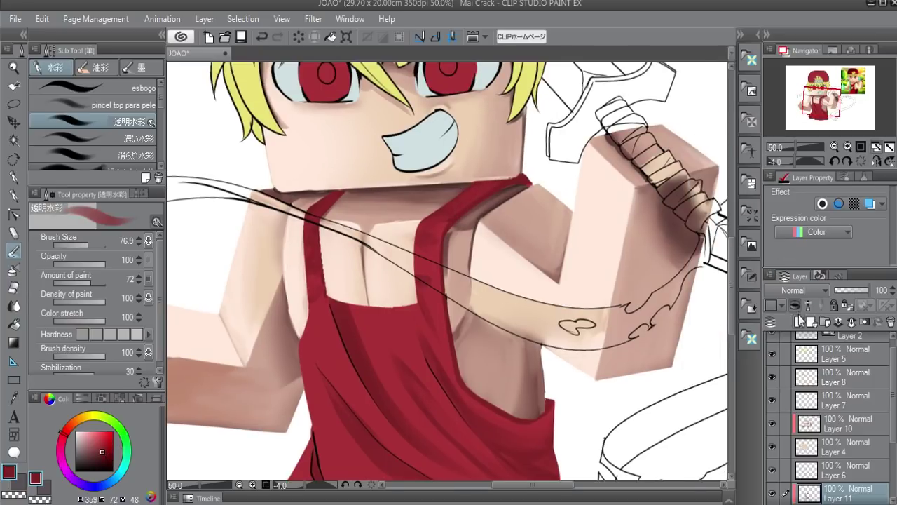
{"action": "left_click", "coordinate": [799, 319]}
{"action": "left_click", "coordinate": [103, 459]}
- Set a near-black red and resize the brush, framing the lower tank top
{"action": "left_click_drag", "start_coordinate": [103, 459], "coordinate": [112, 462]}
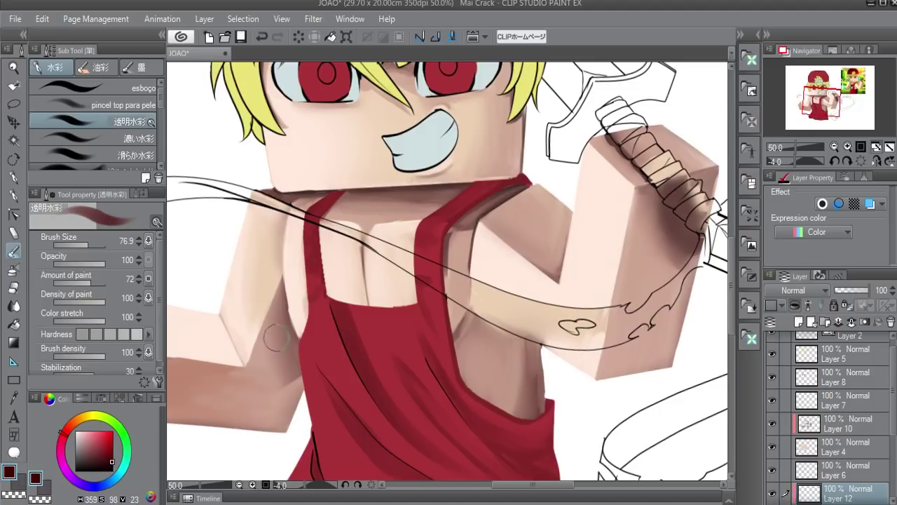
{"action": "left_click_drag", "start_coordinate": [144, 464], "coordinate": [115, 468]}
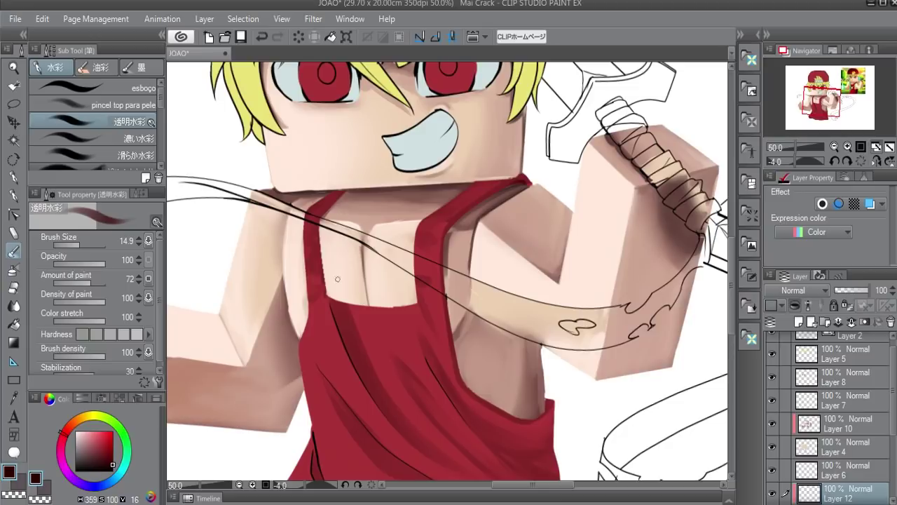
{"action": "key", "text": "ctrl+z"}
{"action": "left_click_drag", "start_coordinate": [511, 181], "coordinate": [526, 189]}
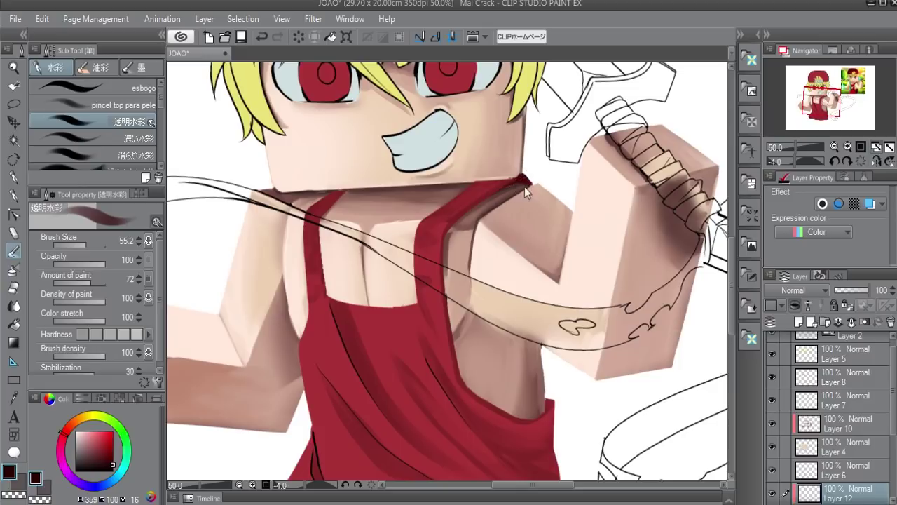
{"action": "mouse_move", "coordinate": [415, 431]}
{"action": "left_mouse_down"}
{"action": "mouse_move", "coordinate": [392, 359]}
{"action": "mouse_move", "coordinate": [326, 277]}
{"action": "mouse_move", "coordinate": [392, 361]}
{"action": "left_mouse_up"}
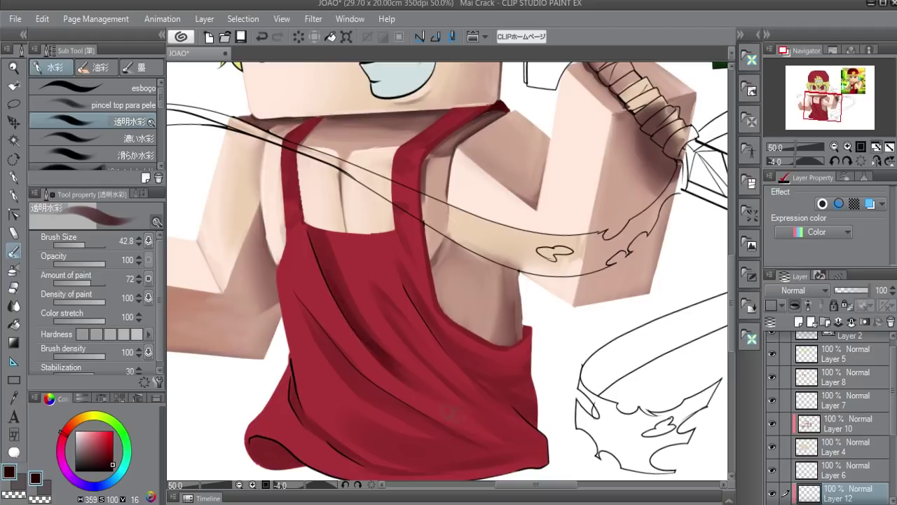
{"action": "left_click_drag", "start_coordinate": [422, 395], "coordinate": [418, 393]}
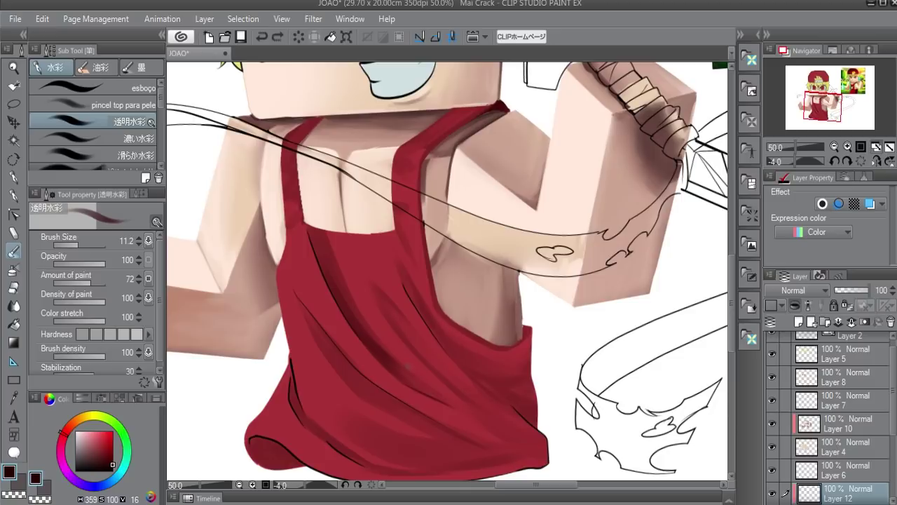
{"action": "left_click_drag", "start_coordinate": [414, 382], "coordinate": [431, 393]}
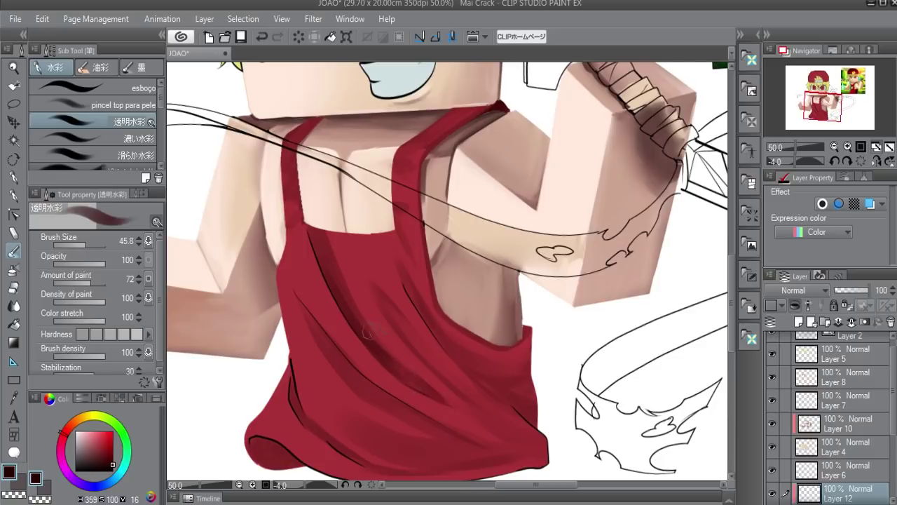
{"action": "left_click_drag", "start_coordinate": [446, 339], "coordinate": [411, 304]}
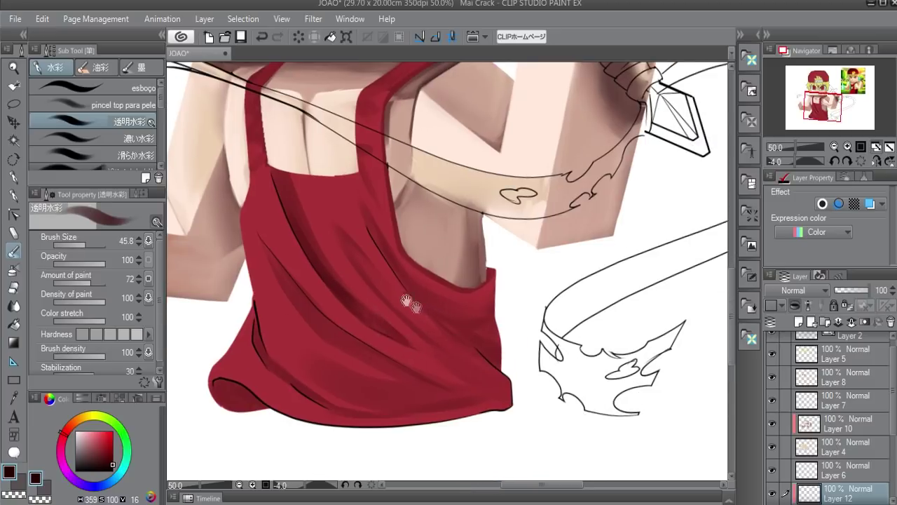
- Paint deep dark-red fold shadows across the lower and right side of the tank top
{"action": "mouse_move", "coordinate": [290, 279]}
{"action": "left_mouse_down"}
{"action": "mouse_move", "coordinate": [343, 340]}
{"action": "mouse_move", "coordinate": [324, 330]}
{"action": "left_mouse_up"}
{"action": "left_click", "coordinate": [333, 335], "text": "alt"}
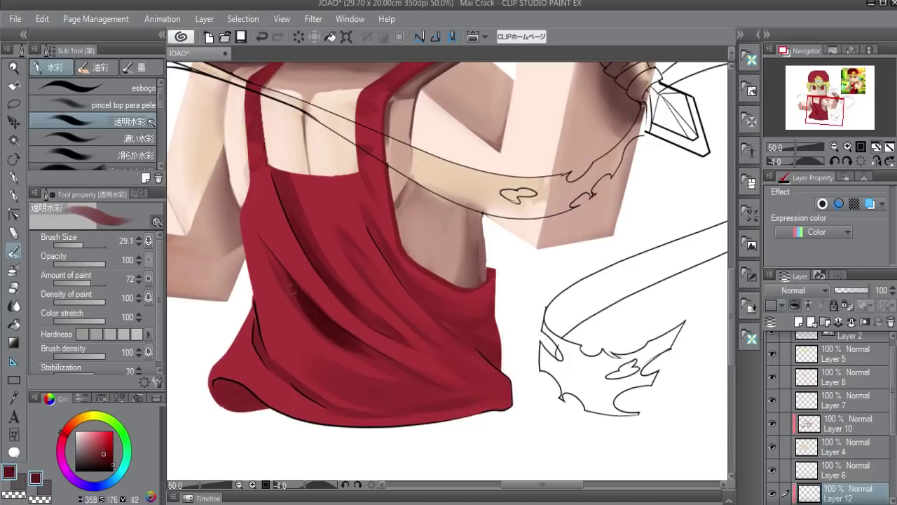
{"action": "left_click_drag", "start_coordinate": [294, 296], "coordinate": [347, 342]}
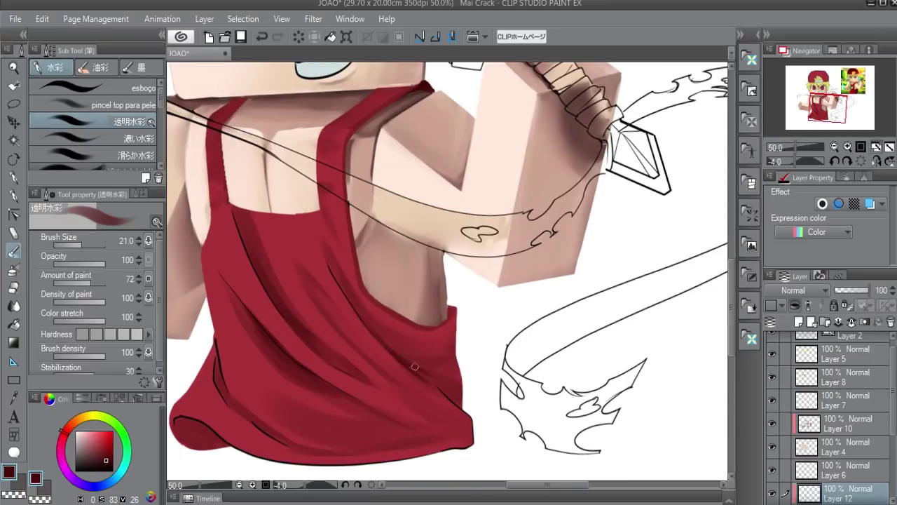
{"action": "left_click_drag", "start_coordinate": [448, 379], "coordinate": [409, 357]}
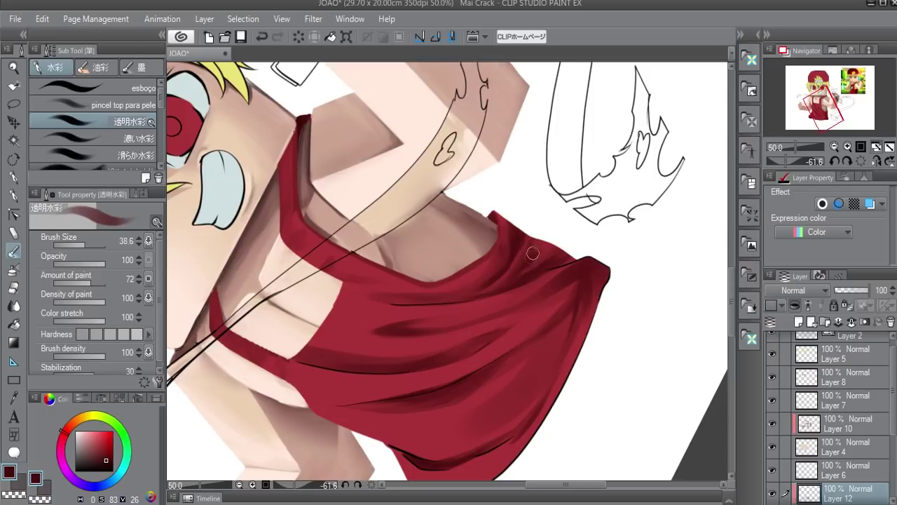
{"action": "left_click_drag", "start_coordinate": [537, 246], "coordinate": [537, 238]}
{"action": "mouse_move", "coordinate": [400, 330]}
{"action": "left_mouse_down"}
{"action": "mouse_move", "coordinate": [302, 343]}
{"action": "mouse_move", "coordinate": [325, 351]}
{"action": "left_mouse_up"}
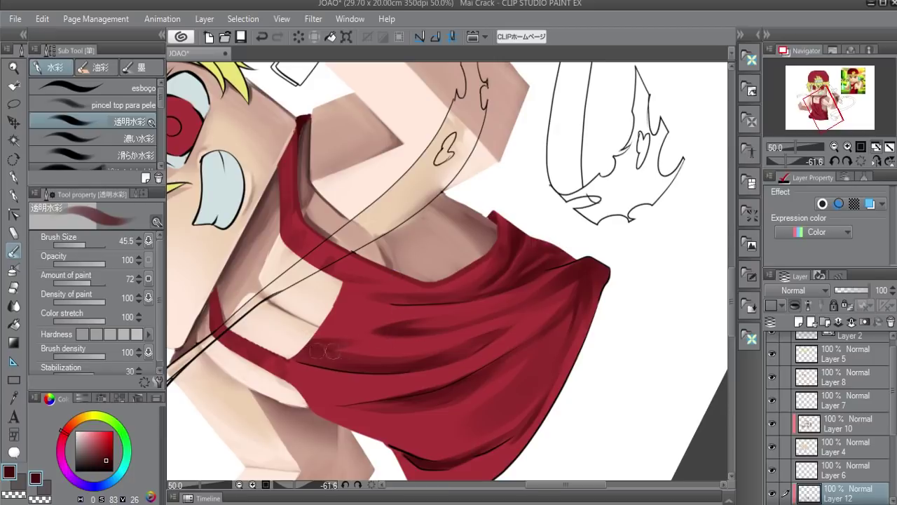
{"action": "left_click_drag", "start_coordinate": [317, 341], "coordinate": [315, 340]}
{"action": "key", "text": "ctrl+at"}
- Shift the shadows' hue to −20 with slightly lower saturation and brightness
{"action": "key", "text": "r"}
{"action": "mouse_move", "coordinate": [510, 286]}
{"action": "left_mouse_down"}
{"action": "mouse_move", "coordinate": [497, 354]}
{"action": "mouse_move", "coordinate": [534, 191]}
{"action": "left_mouse_up"}
{"action": "key", "text": "b"}
{"action": "key", "text": "ctrl+u"}
{"action": "left_click_drag", "start_coordinate": [694, 120], "coordinate": [685, 126]}
{"action": "mouse_move", "coordinate": [687, 83]}
{"action": "left_mouse_down"}
{"action": "mouse_move", "coordinate": [710, 84]}
{"action": "mouse_move", "coordinate": [677, 90]}
{"action": "left_mouse_up"}
{"action": "left_click_drag", "start_coordinate": [687, 158], "coordinate": [692, 161]}
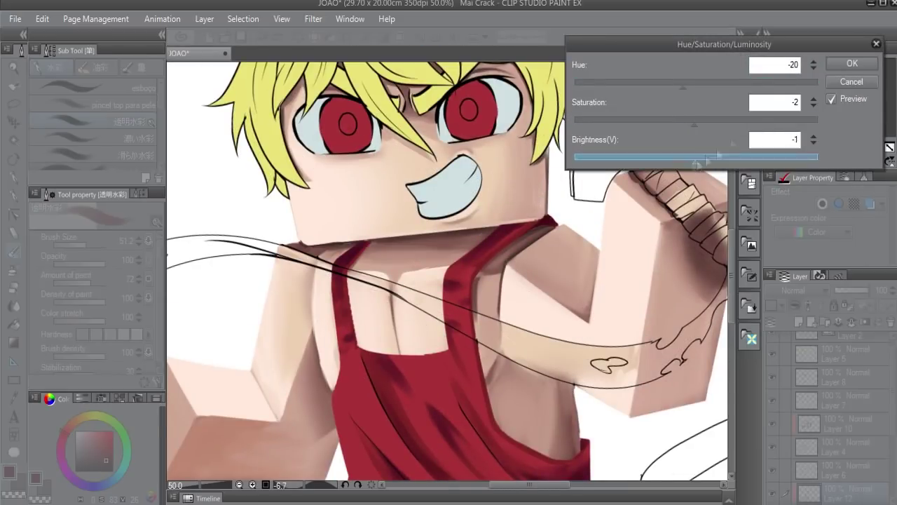
{"action": "key", "text": "Return"}
- Review the shadows, undo the adjustment, and reapply Hue/Saturation/Luminosity with Brightness 13
{"action": "left_click_drag", "start_coordinate": [449, 316], "coordinate": [462, 223]}
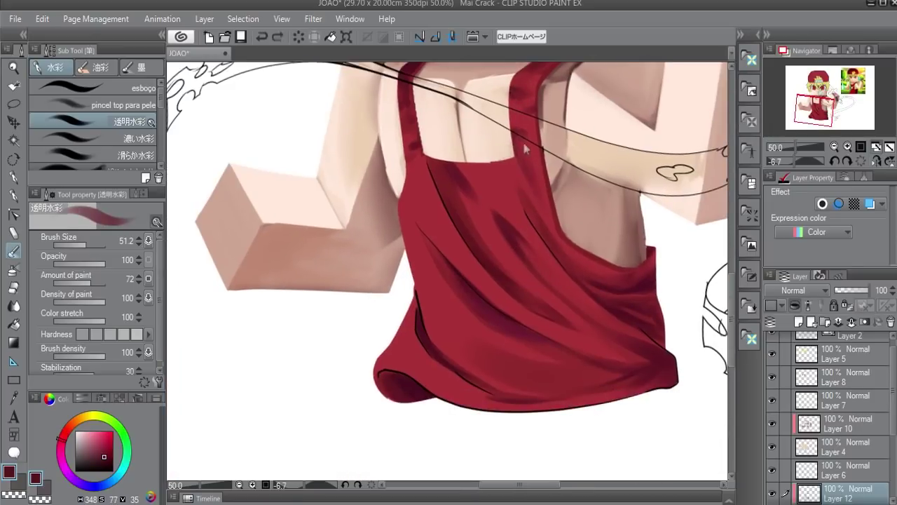
{"action": "left_click", "coordinate": [464, 300], "text": "alt"}
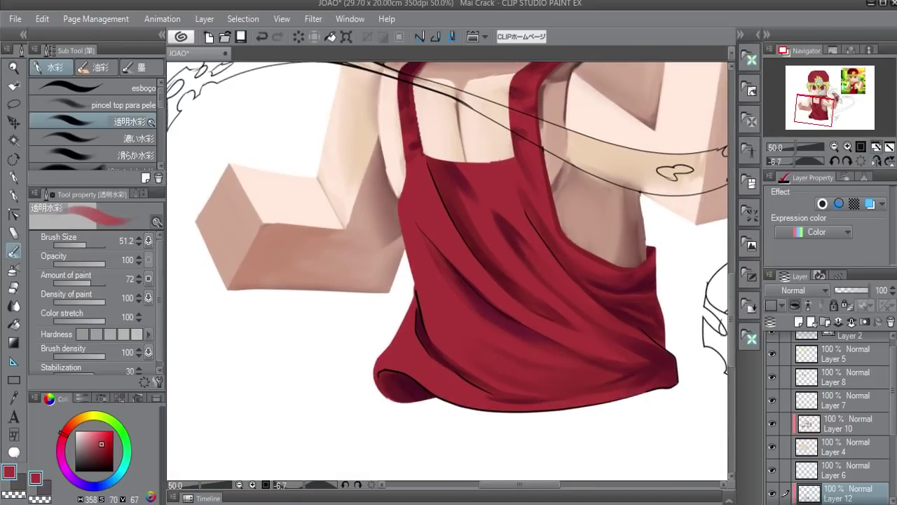
{"action": "left_click_drag", "start_coordinate": [441, 150], "coordinate": [495, 254]}
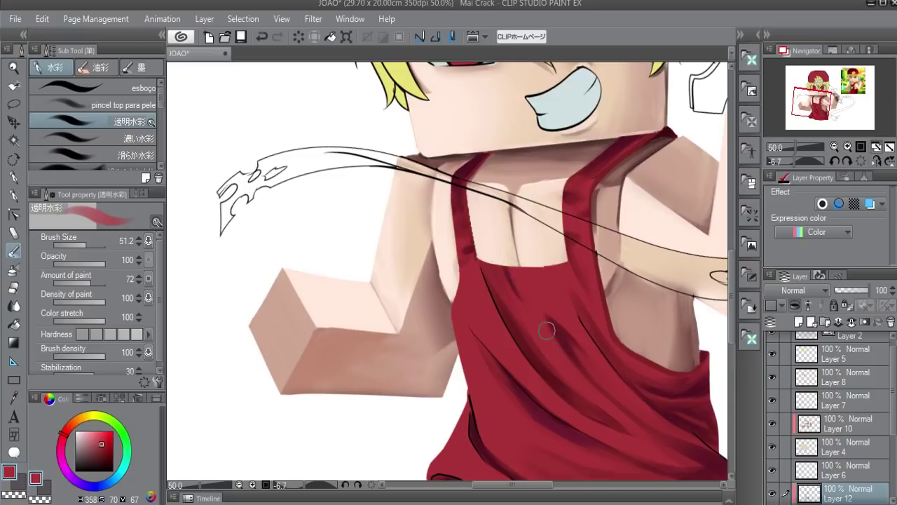
{"action": "left_click_drag", "start_coordinate": [547, 329], "coordinate": [550, 296]}
{"action": "left_click", "coordinate": [466, 270], "text": "alt"}
{"action": "left_click_drag", "start_coordinate": [554, 423], "coordinate": [496, 353]}
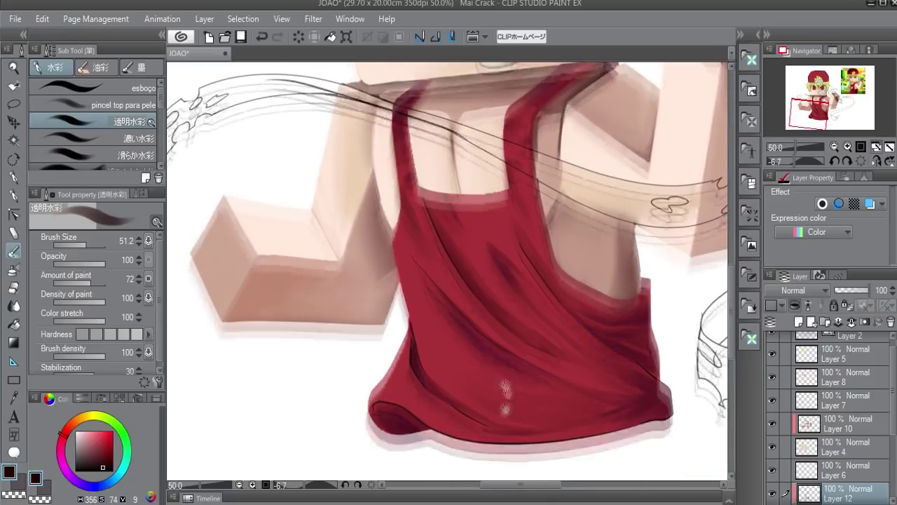
{"action": "left_click_drag", "start_coordinate": [417, 324], "coordinate": [473, 206]}
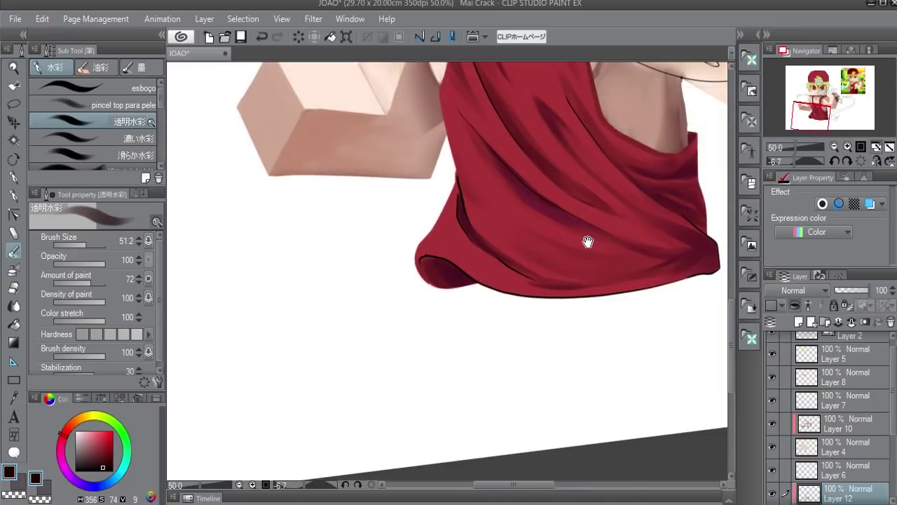
{"action": "key", "text": "ctrl+z"}
{"action": "left_click_drag", "start_coordinate": [449, 175], "coordinate": [420, 392]}
{"action": "key", "text": "ctrl+u"}
{"action": "left_click_drag", "start_coordinate": [696, 157], "coordinate": [713, 164]}
{"action": "left_click", "coordinate": [851, 63]}
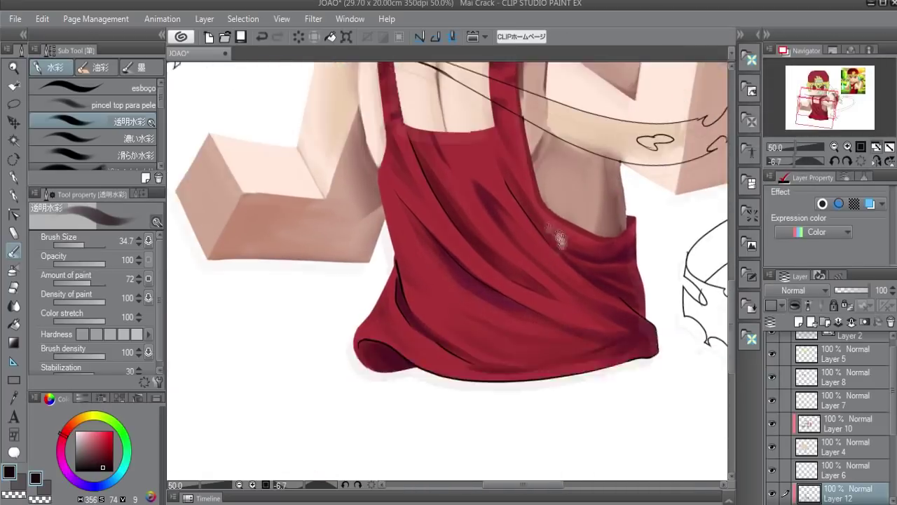
- Add Layer 13 and choose a lighter red for highlights
{"action": "left_click", "coordinate": [799, 321]}
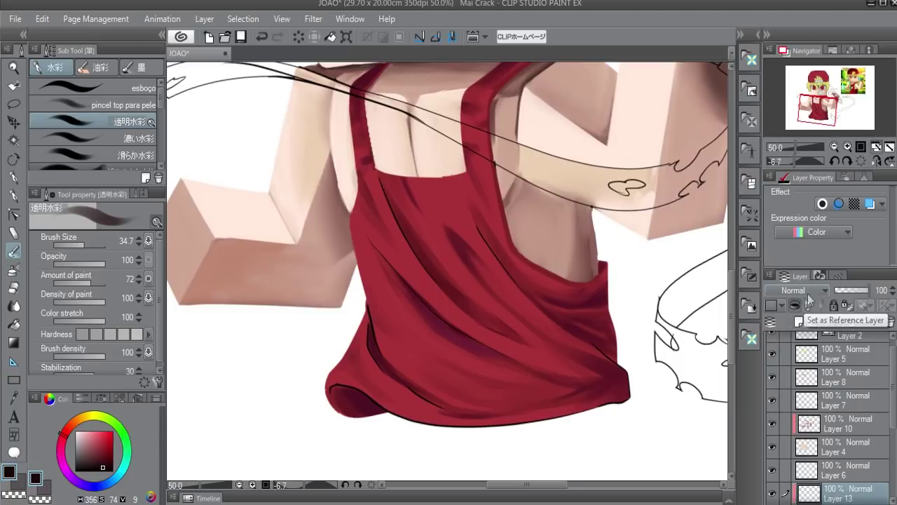
{"action": "left_click_drag", "start_coordinate": [469, 361], "coordinate": [553, 347]}
{"action": "left_click", "coordinate": [470, 281], "text": "alt"}
{"action": "left_click", "coordinate": [96, 443]}
{"action": "scroll", "coordinate": [441, 217], "scroll_direction": "up", "scroll_amount": 3}
{"action": "key", "text": "bracketleft"}
{"action": "key", "text": "bracketleft"}
{"action": "key", "text": "bracketleft"}
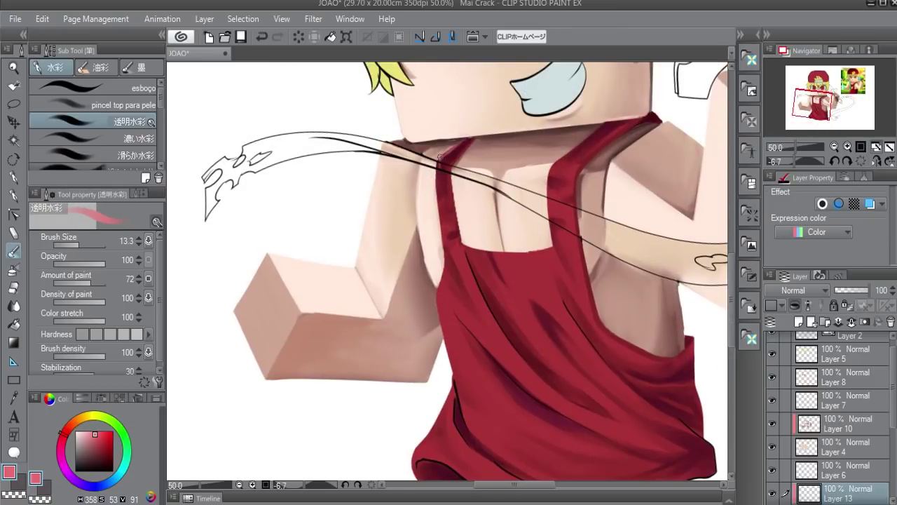
{"action": "key", "text": "bracketright"}
{"action": "key", "text": "bracketright"}
- Paint soft light-red highlights down the shoulder strap and along its left edge
{"action": "mouse_move", "coordinate": [438, 169]}
{"action": "left_mouse_down"}
{"action": "mouse_move", "coordinate": [445, 236]}
{"action": "mouse_move", "coordinate": [472, 310]}
{"action": "left_mouse_up"}
{"action": "key", "text": "bracketright"}
{"action": "key", "text": "bracketright"}
{"action": "mouse_move", "coordinate": [448, 250]}
{"action": "left_mouse_down"}
{"action": "mouse_move", "coordinate": [443, 292]}
{"action": "mouse_move", "coordinate": [477, 328]}
{"action": "left_mouse_up"}
{"action": "key", "text": "bracketleft"}
{"action": "key", "text": "bracketleft"}
{"action": "key", "text": "bracketleft"}
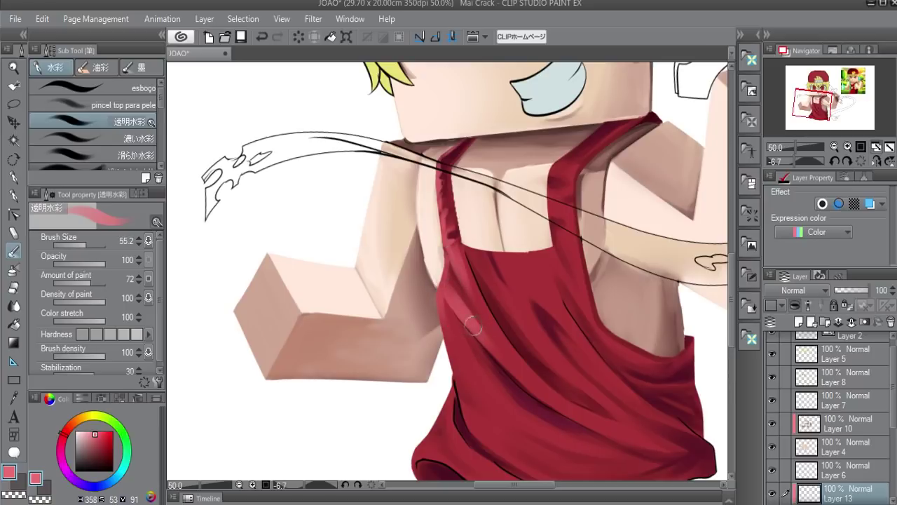
{"action": "mouse_move", "coordinate": [468, 319]}
{"action": "left_mouse_down"}
{"action": "mouse_move", "coordinate": [517, 370]}
{"action": "mouse_move", "coordinate": [435, 326]}
{"action": "mouse_move", "coordinate": [456, 227]}
{"action": "left_mouse_up"}
{"action": "key", "text": "bracketleft"}
{"action": "key", "text": "bracketleft"}
{"action": "key", "text": "bracketleft"}
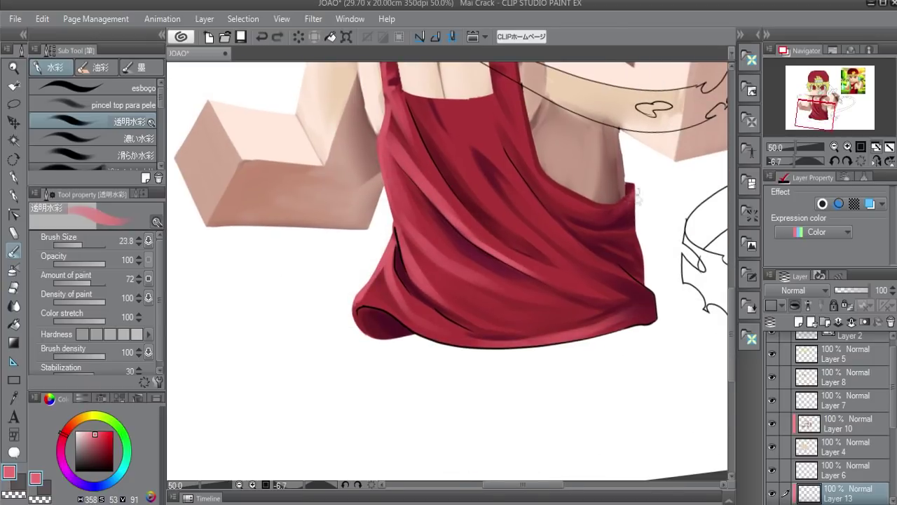
{"action": "key", "text": "bracketright"}
{"action": "key", "text": "bracketright"}
{"action": "mouse_move", "coordinate": [449, 112]}
{"action": "left_mouse_down"}
{"action": "mouse_move", "coordinate": [488, 217]}
{"action": "mouse_move", "coordinate": [568, 137]}
{"action": "left_mouse_up"}
{"action": "key", "text": "bracketright"}
{"action": "key", "text": "bracketright"}
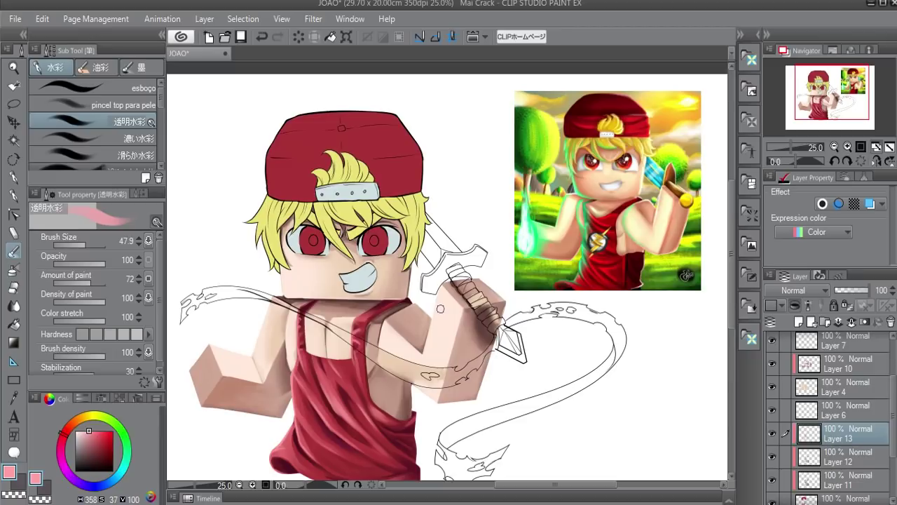
- Hide Layers 6, 12 and 13 to inspect Layer 11, then show Layer 13 again
{"action": "mouse_move", "coordinate": [434, 325]}
{"action": "left_mouse_down"}
{"action": "mouse_move", "coordinate": [457, 238]}
{"action": "mouse_move", "coordinate": [516, 277]}
{"action": "left_mouse_up"}
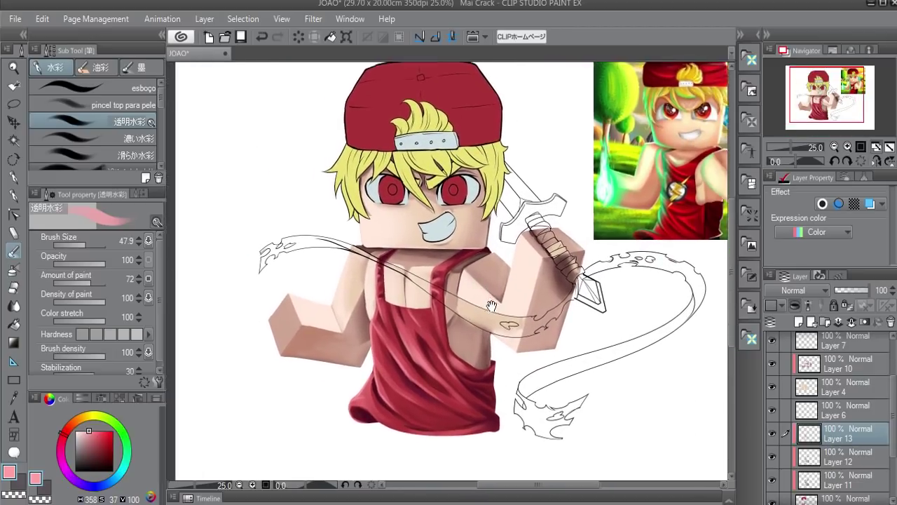
{"action": "left_click_drag", "start_coordinate": [511, 237], "coordinate": [508, 317]}
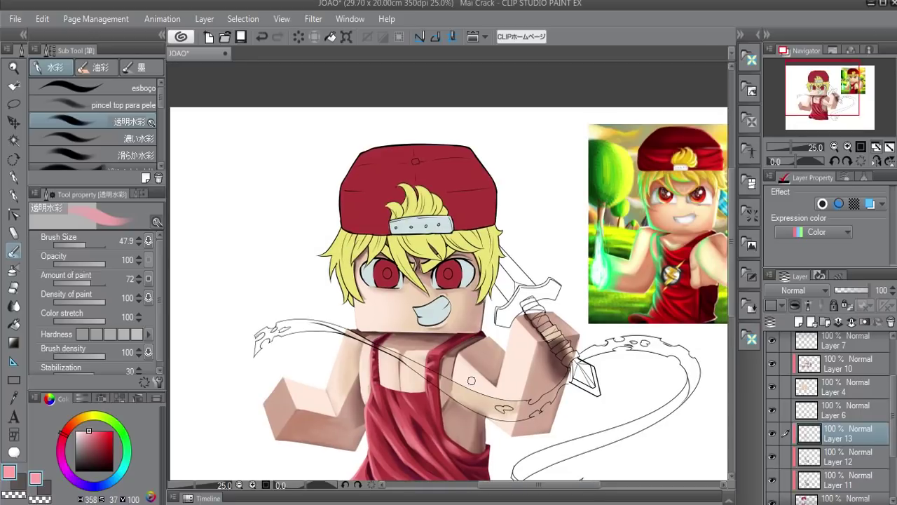
{"action": "scroll", "coordinate": [827, 393], "scroll_direction": "down", "scroll_amount": 1}
{"action": "scroll", "coordinate": [827, 393], "scroll_direction": "down", "scroll_amount": 1}
{"action": "left_click", "coordinate": [827, 438]}
{"action": "left_click", "coordinate": [774, 435]}
{"action": "left_click_drag", "start_coordinate": [774, 435], "coordinate": [774, 367]}
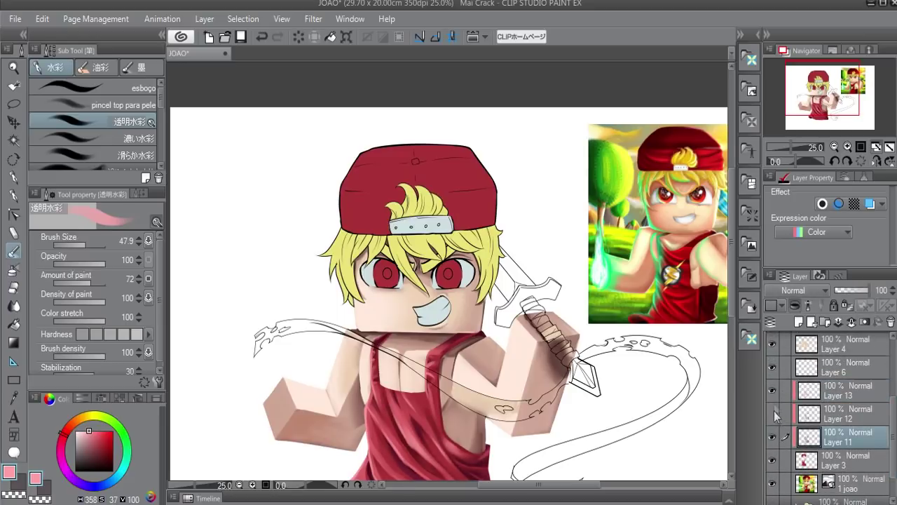
{"action": "scroll", "coordinate": [399, 341], "scroll_direction": "down", "scroll_amount": 2}
{"action": "left_click", "coordinate": [773, 391]}
{"action": "scroll", "coordinate": [449, 274], "scroll_direction": "up", "scroll_amount": 2}
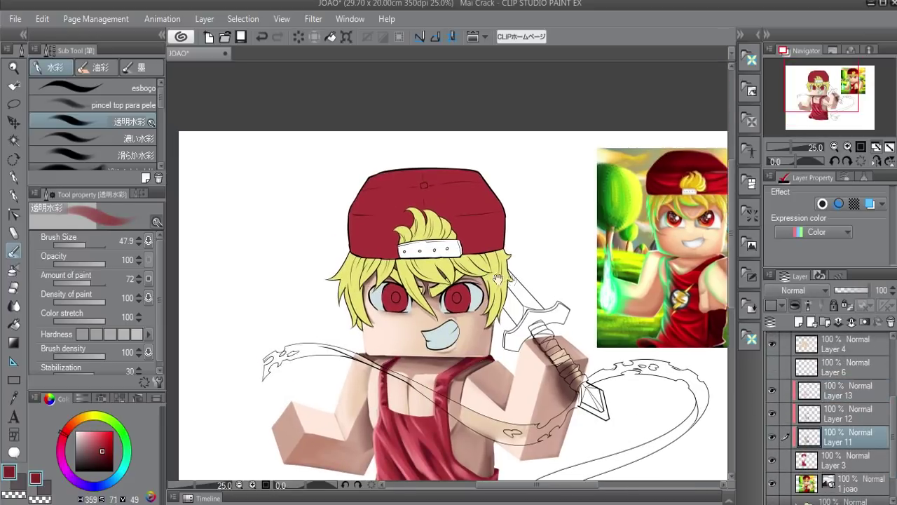
{"action": "scroll", "coordinate": [448, 274], "scroll_direction": "right", "scroll_amount": 2}
- Sweep a deeper, even red across the cap with a ~240 brush, then shrink it to 28
{"action": "left_click_drag", "start_coordinate": [407, 251], "coordinate": [424, 253]}
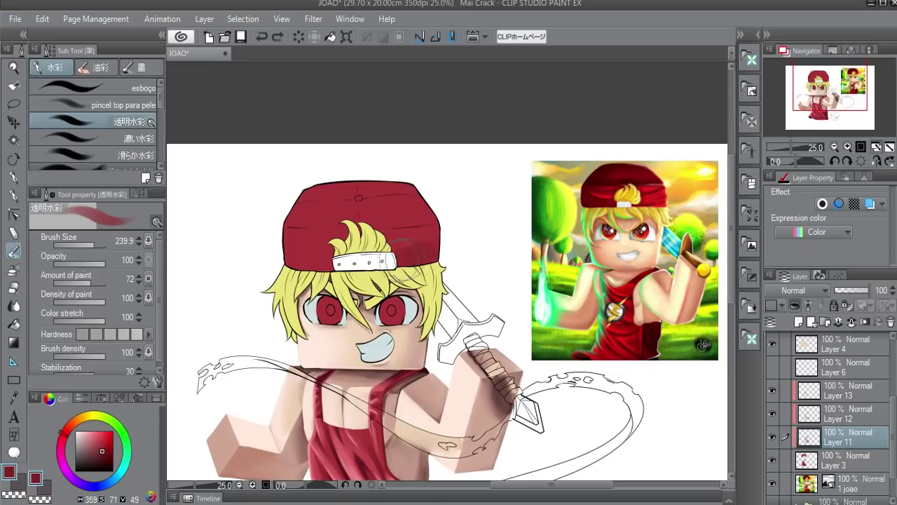
{"action": "left_click", "coordinate": [362, 259]}
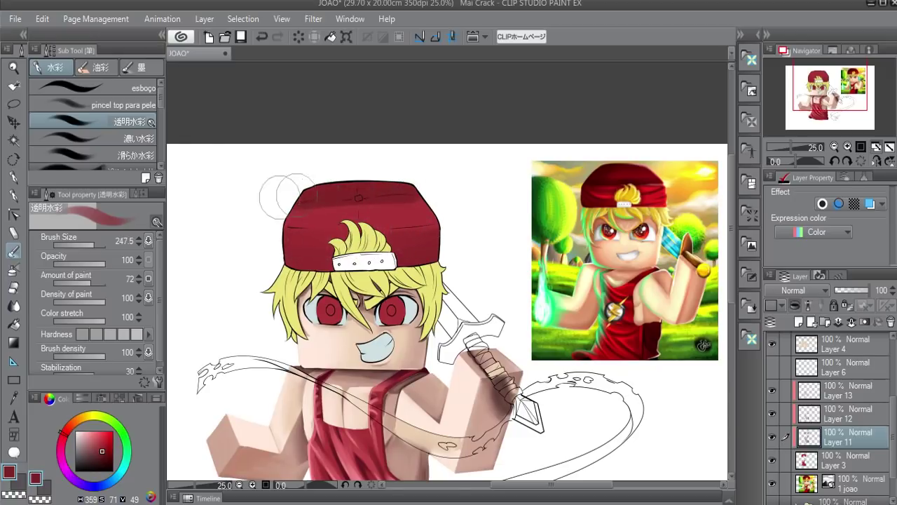
{"action": "left_click_drag", "start_coordinate": [270, 202], "coordinate": [404, 211]}
{"action": "mouse_move", "coordinate": [329, 189]}
{"action": "left_mouse_down"}
{"action": "mouse_move", "coordinate": [301, 210]}
{"action": "mouse_move", "coordinate": [311, 201]}
{"action": "left_mouse_up"}
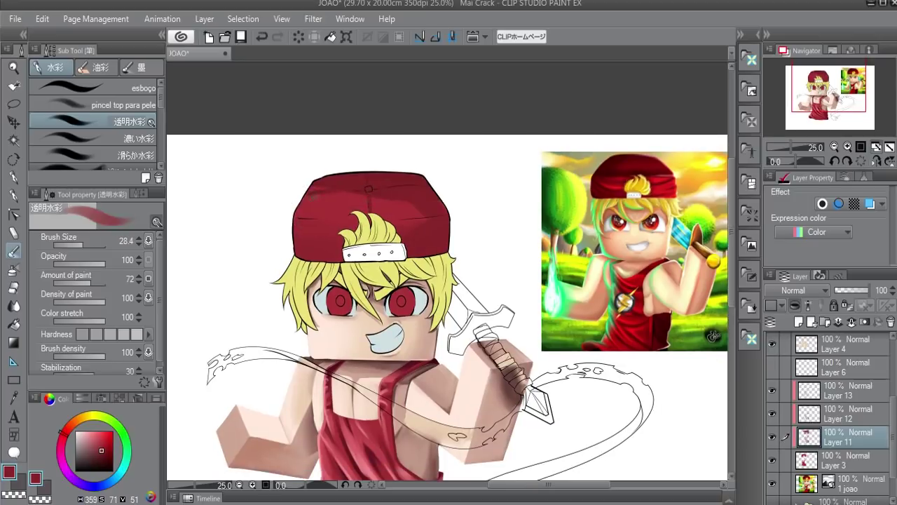
- Eyedrop the cap red, pick a darker shade, and make Layer 12 active
{"action": "left_click", "coordinate": [309, 195], "text": "alt"}
{"action": "left_click", "coordinate": [841, 413]}
{"action": "left_click", "coordinate": [109, 458]}
{"action": "left_click", "coordinate": [841, 344]}
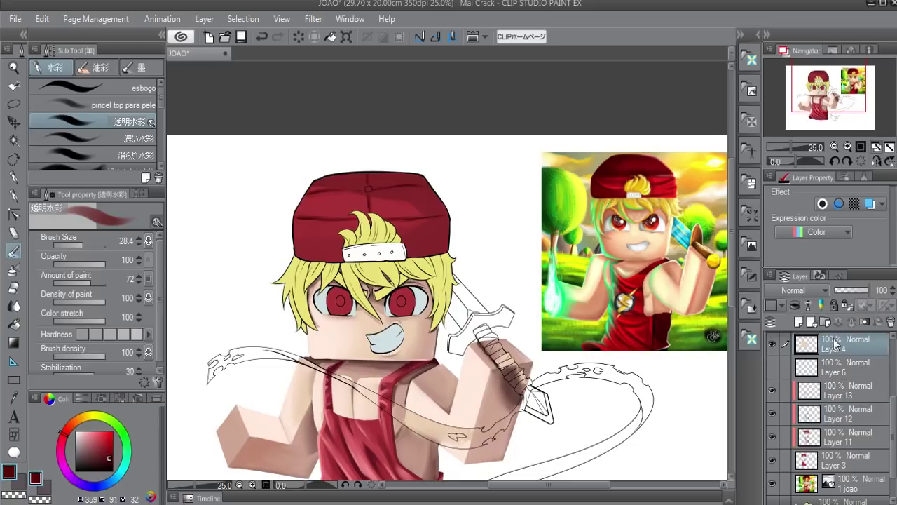
{"action": "scroll", "coordinate": [831, 413], "scroll_direction": "up", "scroll_amount": 3}
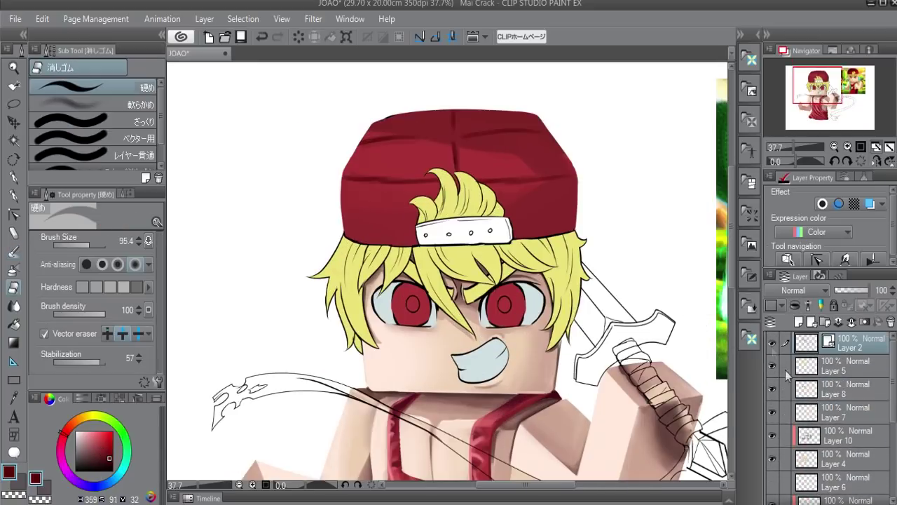
{"action": "left_click", "coordinate": [862, 366]}
- Darken the cap's left side and folds with a size-41 watercolour brush
{"action": "scroll", "coordinate": [893, 405], "scroll_direction": "down", "scroll_amount": 3}
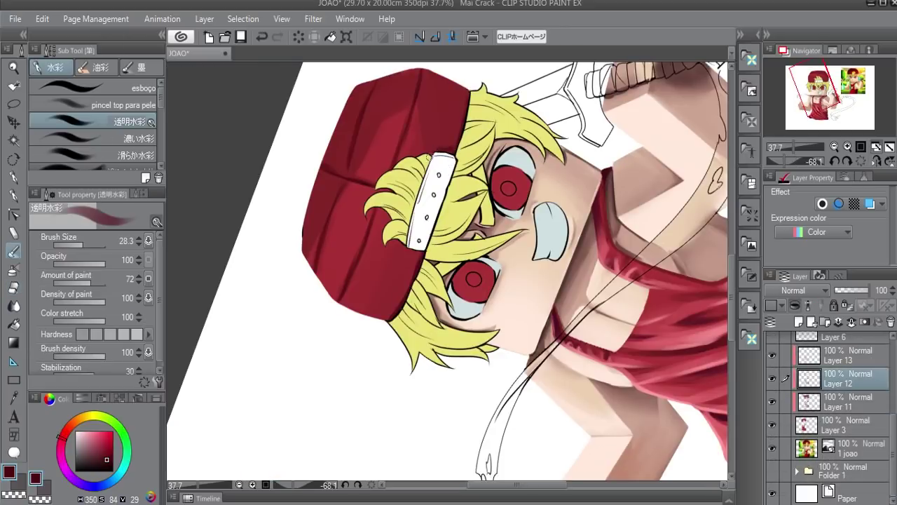
{"action": "mouse_move", "coordinate": [440, 154]}
{"action": "left_mouse_down"}
{"action": "mouse_move", "coordinate": [465, 129]}
{"action": "mouse_move", "coordinate": [469, 98]}
{"action": "left_mouse_up"}
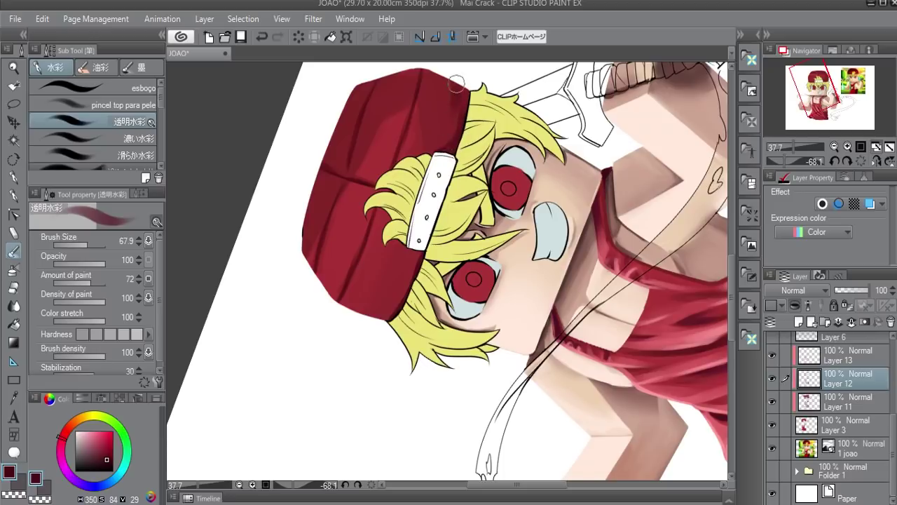
{"action": "scroll", "coordinate": [449, 105], "scroll_direction": "up", "scroll_amount": 1}
{"action": "left_click_drag", "start_coordinate": [413, 194], "coordinate": [408, 196]}
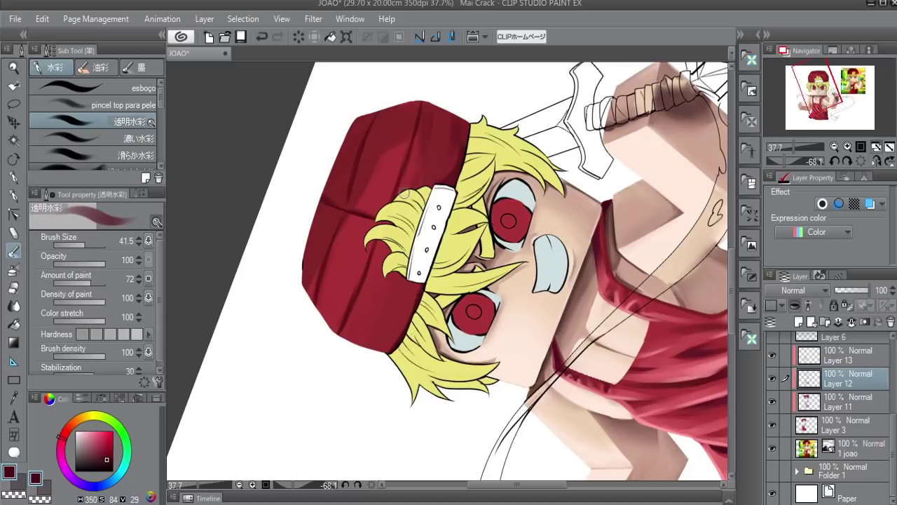
{"action": "left_click_drag", "start_coordinate": [410, 149], "coordinate": [423, 159]}
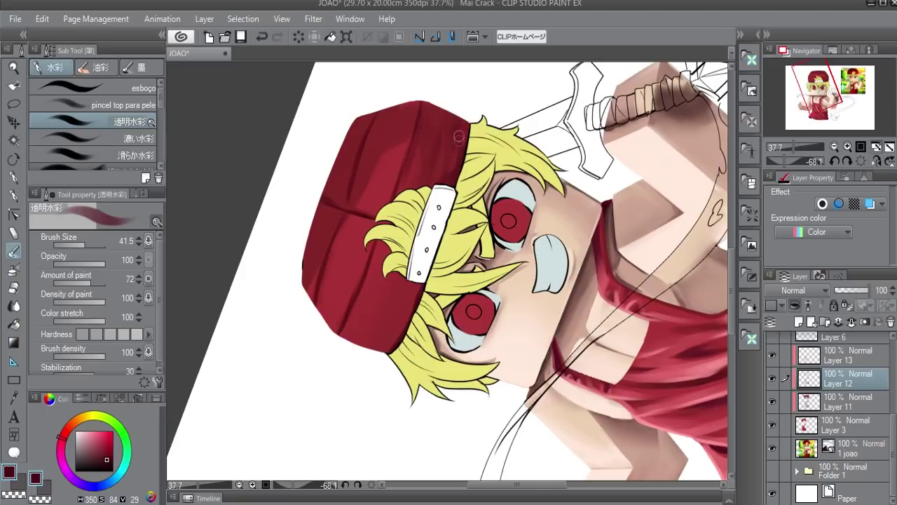
{"action": "left_click_drag", "start_coordinate": [407, 267], "coordinate": [441, 202]}
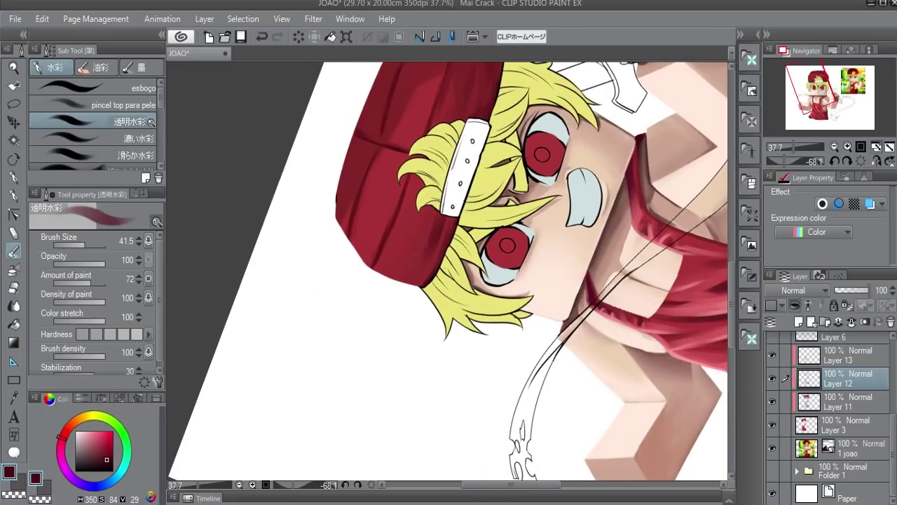
{"action": "left_click_drag", "start_coordinate": [399, 266], "coordinate": [412, 218]}
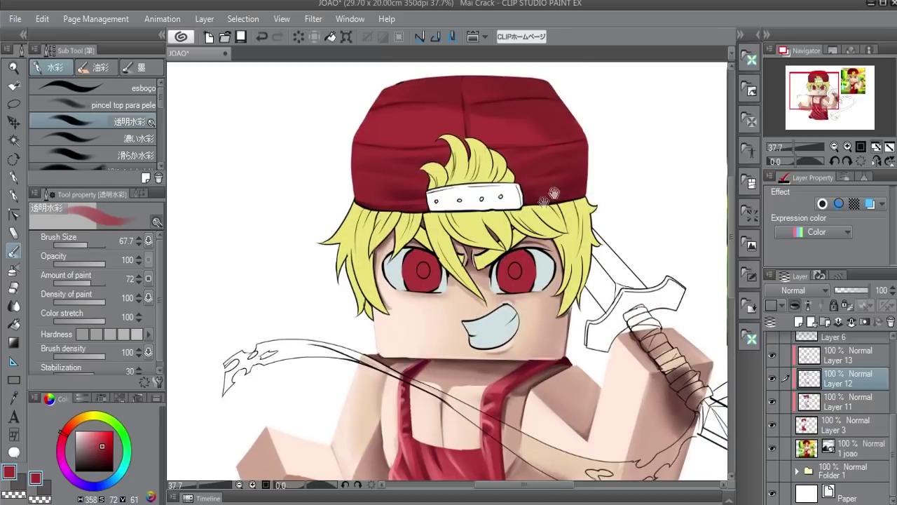
- Pick a dark maroon, shrink the brush to 12, and add Layer 14
{"action": "left_click", "coordinate": [113, 461]}
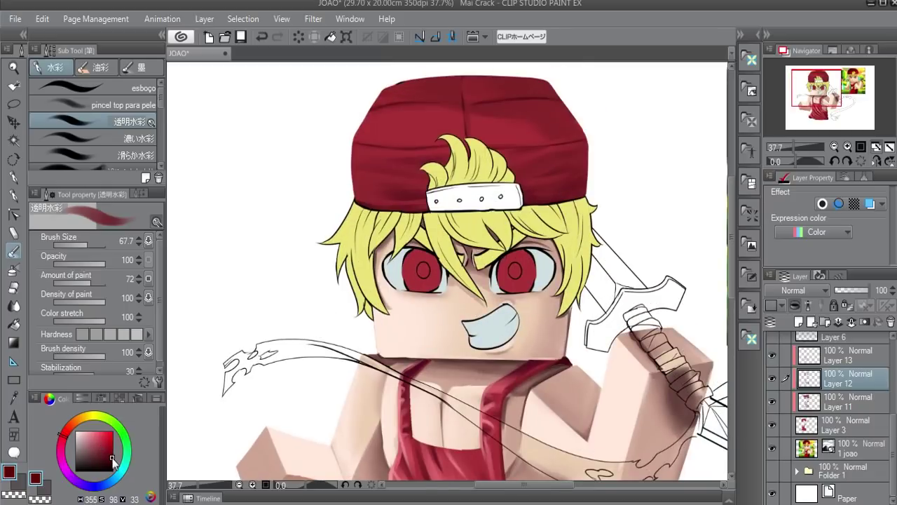
{"action": "left_click", "coordinate": [111, 462]}
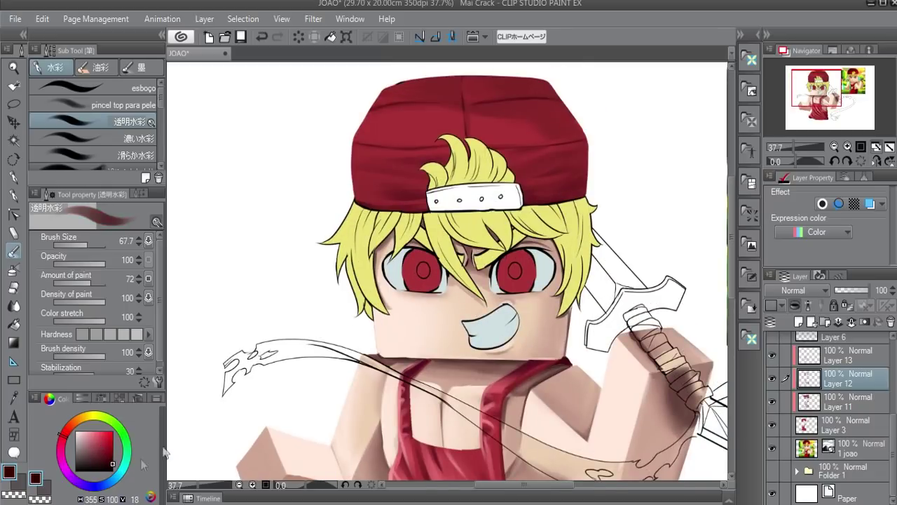
{"action": "key", "text": "bracketleft"}
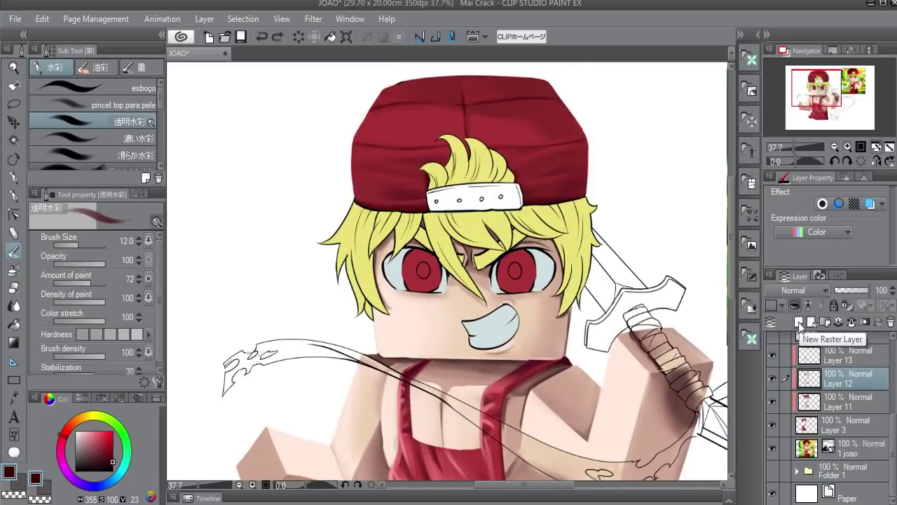
{"action": "left_click", "coordinate": [799, 321]}
- Draw grey dotted stitch curves across the cap with the Curve tool's dotted brush shape
{"action": "left_click_drag", "start_coordinate": [451, 238], "coordinate": [454, 309]}
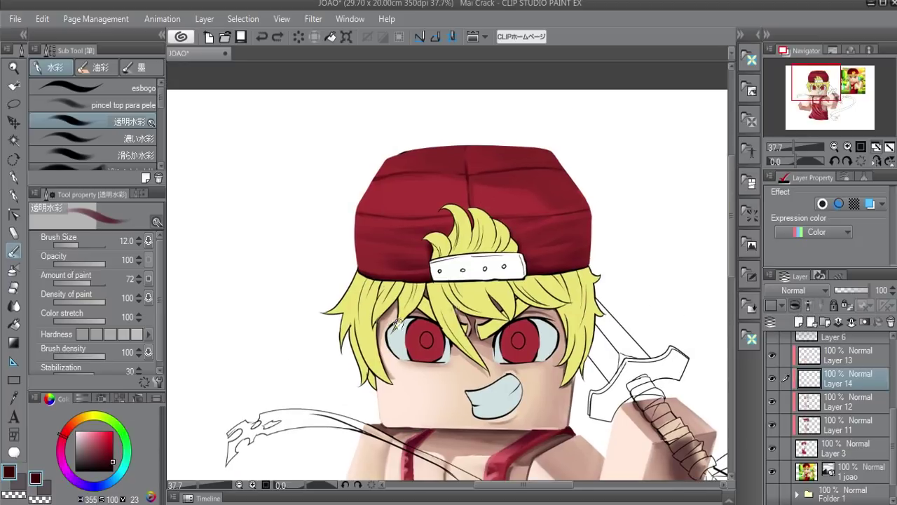
{"action": "left_click", "coordinate": [77, 441]}
{"action": "left_click", "coordinate": [78, 443]}
{"action": "key", "text": "e"}
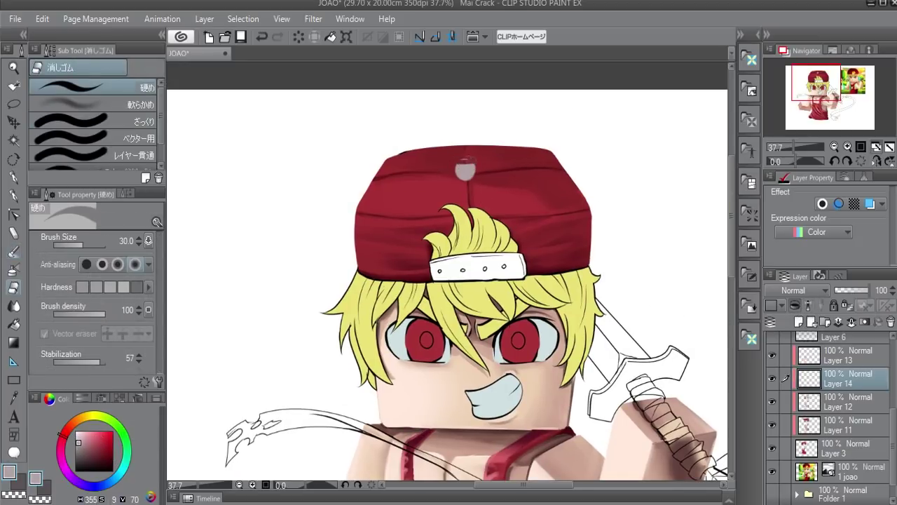
{"action": "key", "text": "u"}
{"action": "left_click", "coordinate": [105, 95]}
{"action": "left_click", "coordinate": [148, 313]}
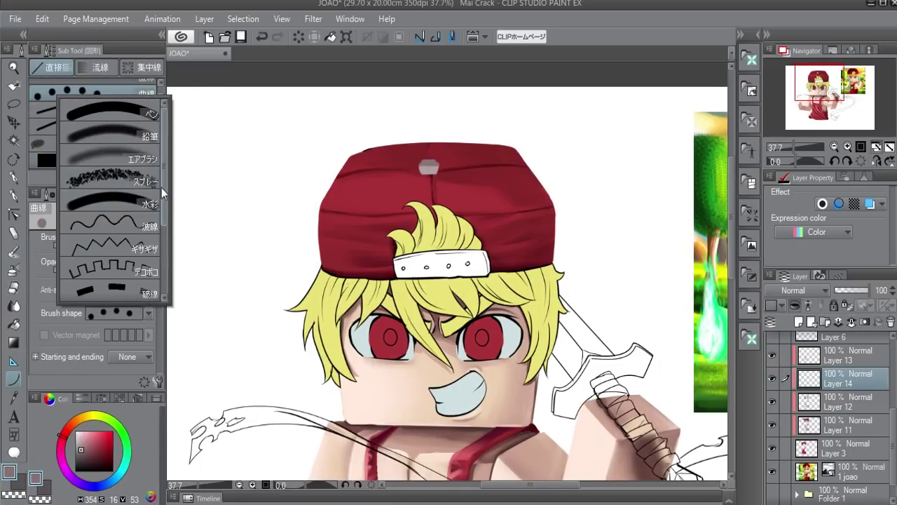
{"action": "scroll", "coordinate": [146, 226], "scroll_direction": "down", "scroll_amount": 2}
{"action": "left_click", "coordinate": [146, 226]}
{"action": "left_click", "coordinate": [73, 244]}
{"action": "mouse_move", "coordinate": [320, 215]}
{"action": "left_mouse_down"}
{"action": "mouse_move", "coordinate": [556, 258]}
{"action": "mouse_move", "coordinate": [546, 315]}
{"action": "left_mouse_up"}
{"action": "left_click_drag", "start_coordinate": [330, 232], "coordinate": [522, 228]}
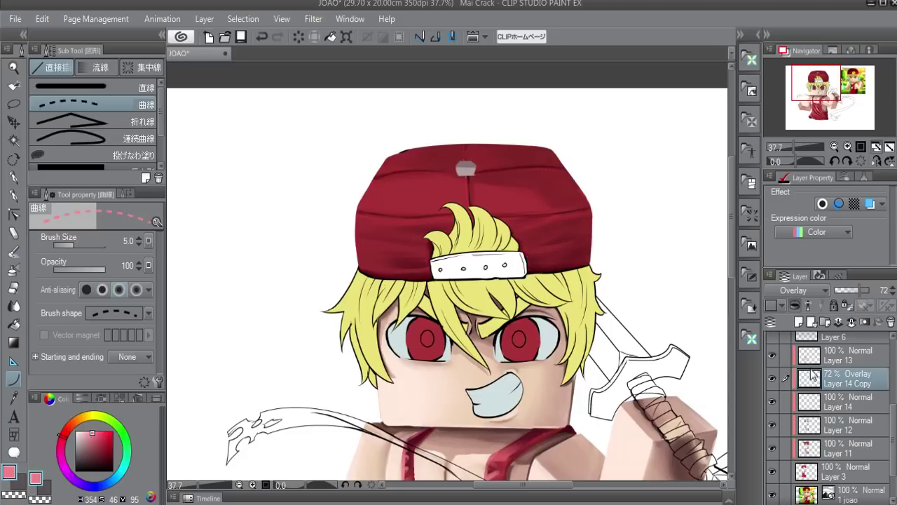
- Add Layer 15 with a dark maroon colour and lower its opacity
{"action": "left_click", "coordinate": [810, 377], "text": "ctrl"}
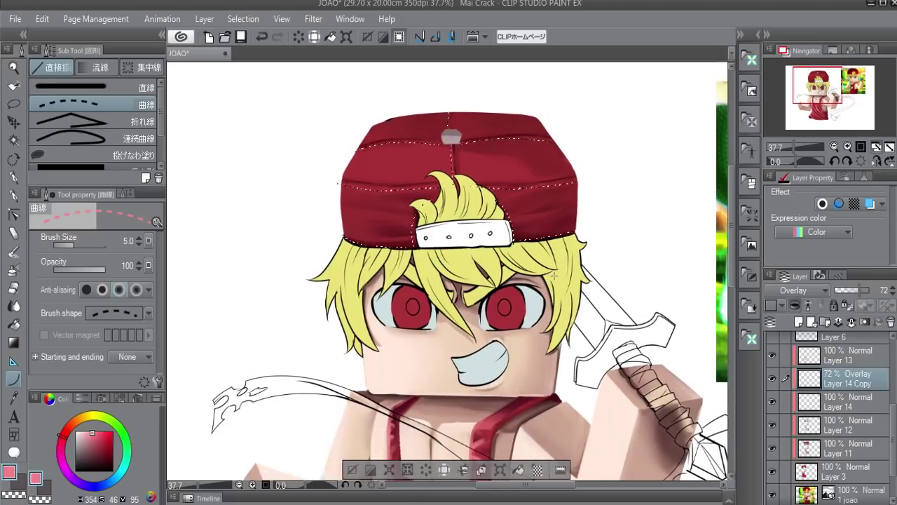
{"action": "left_click", "coordinate": [798, 321]}
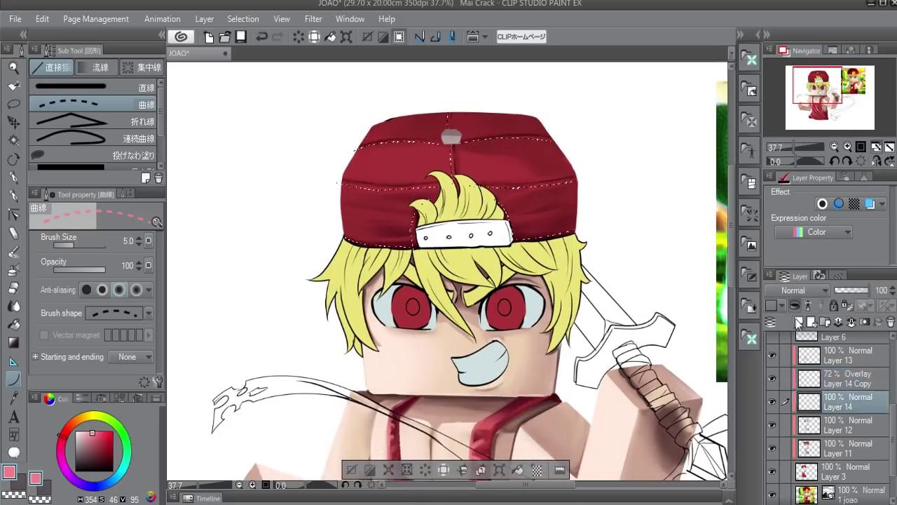
{"action": "left_click_drag", "start_coordinate": [86, 462], "coordinate": [103, 459]}
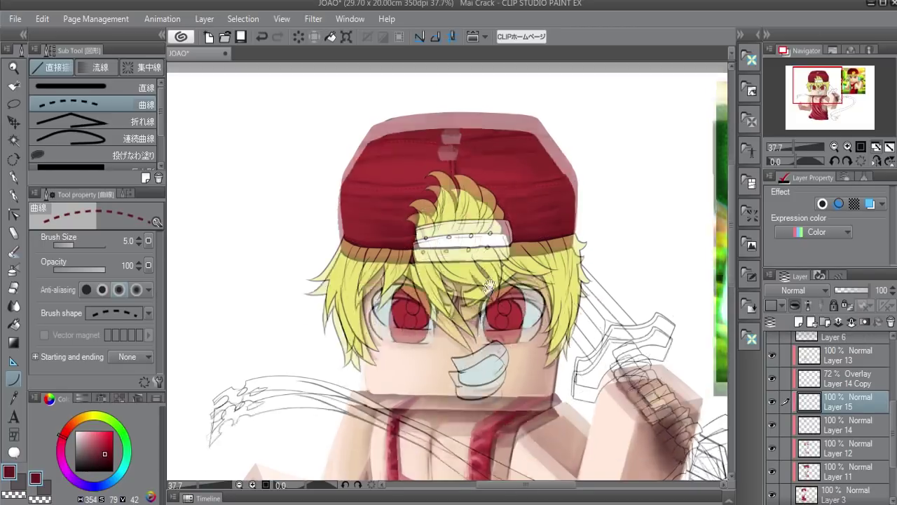
{"action": "scroll", "coordinate": [489, 286], "scroll_direction": "up", "scroll_amount": 1}
{"action": "scroll", "coordinate": [488, 286], "scroll_direction": "up", "scroll_amount": 1}
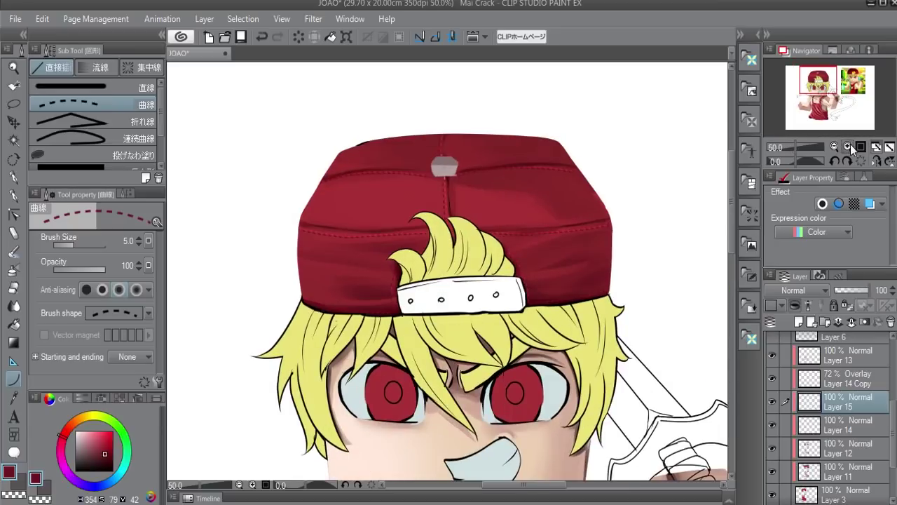
{"action": "scroll", "coordinate": [488, 286], "scroll_direction": "up", "scroll_amount": 1}
{"action": "mouse_move", "coordinate": [885, 289]}
{"action": "left_mouse_down"}
{"action": "mouse_move", "coordinate": [850, 298]}
{"action": "mouse_move", "coordinate": [862, 296]}
{"action": "left_mouse_up"}
- Clear the tank top selection and frame the red cap with the watercolour brush active
{"action": "key", "text": "k"}
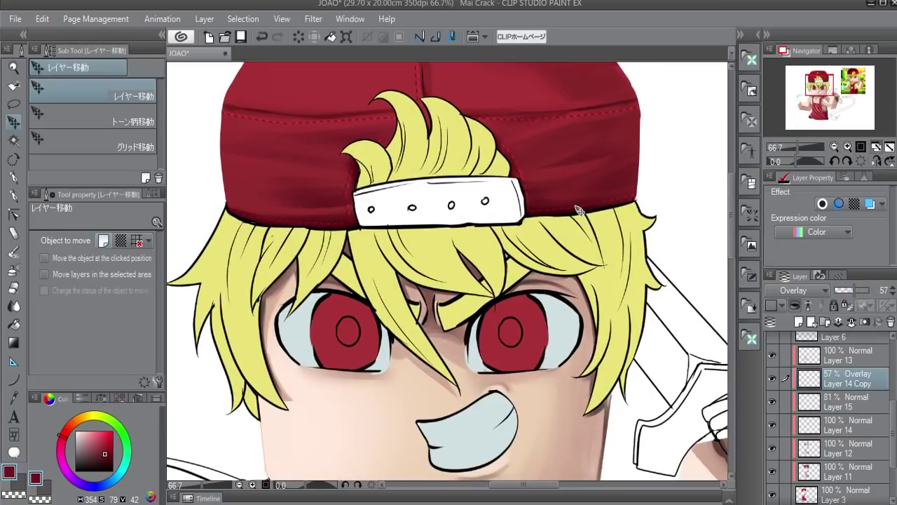
{"action": "mouse_move", "coordinate": [579, 211]}
{"action": "left_mouse_down"}
{"action": "mouse_move", "coordinate": [495, 241]}
{"action": "mouse_move", "coordinate": [495, 112]}
{"action": "left_mouse_up"}
{"action": "left_click_drag", "start_coordinate": [105, 456], "coordinate": [115, 468]}
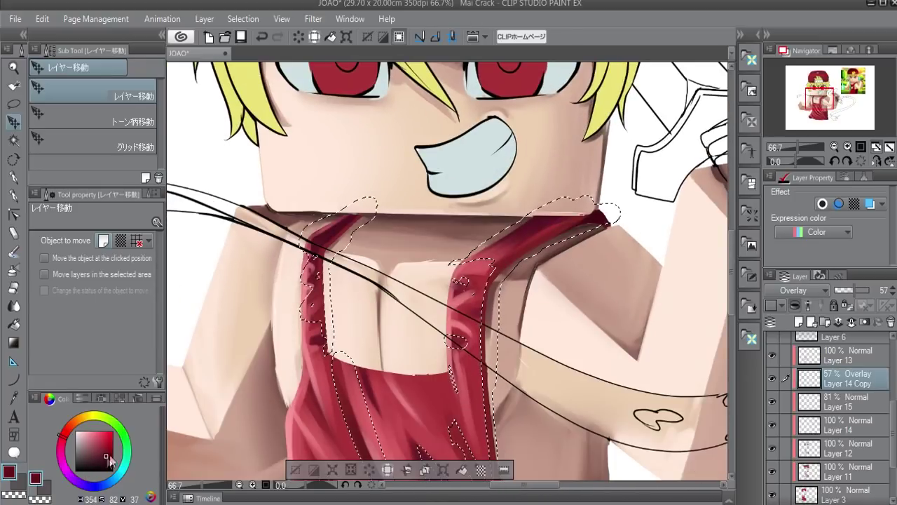
{"action": "key", "text": "b"}
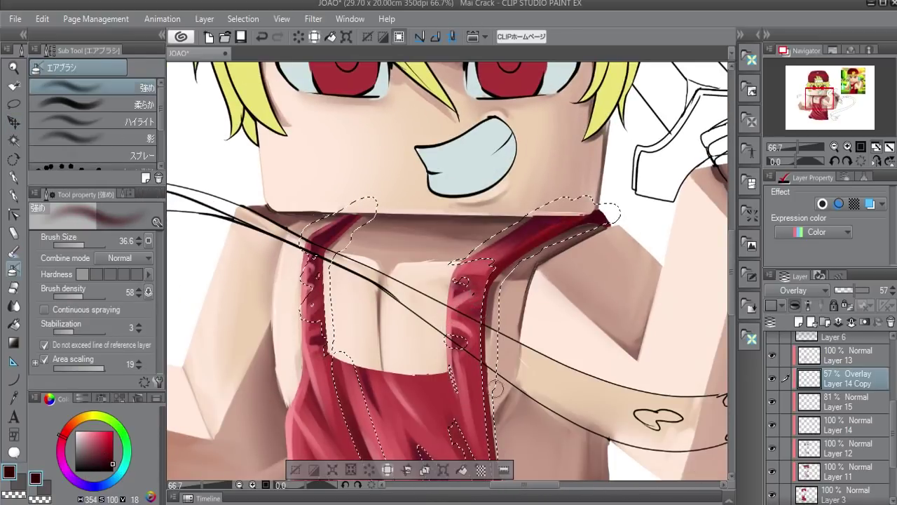
{"action": "left_click_drag", "start_coordinate": [495, 389], "coordinate": [470, 277]}
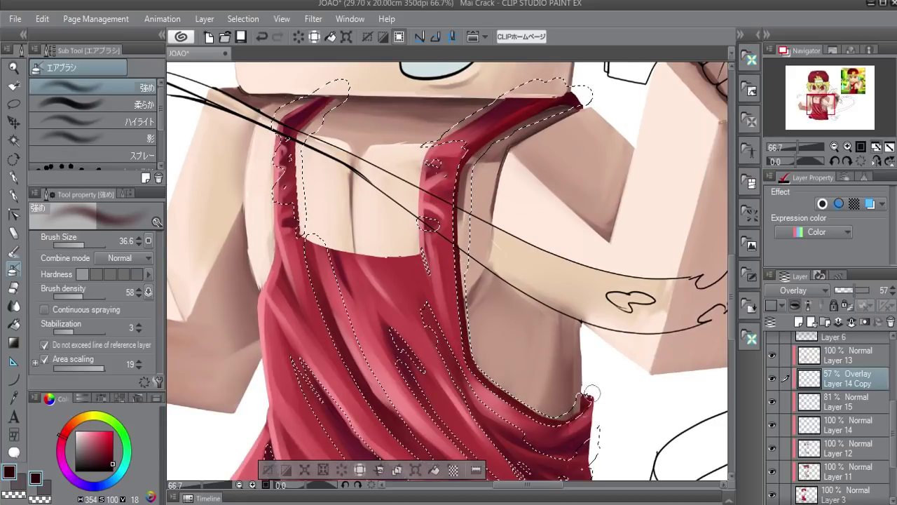
{"action": "scroll", "coordinate": [582, 410], "scroll_direction": "up", "scroll_amount": 2}
{"action": "key", "text": "b"}
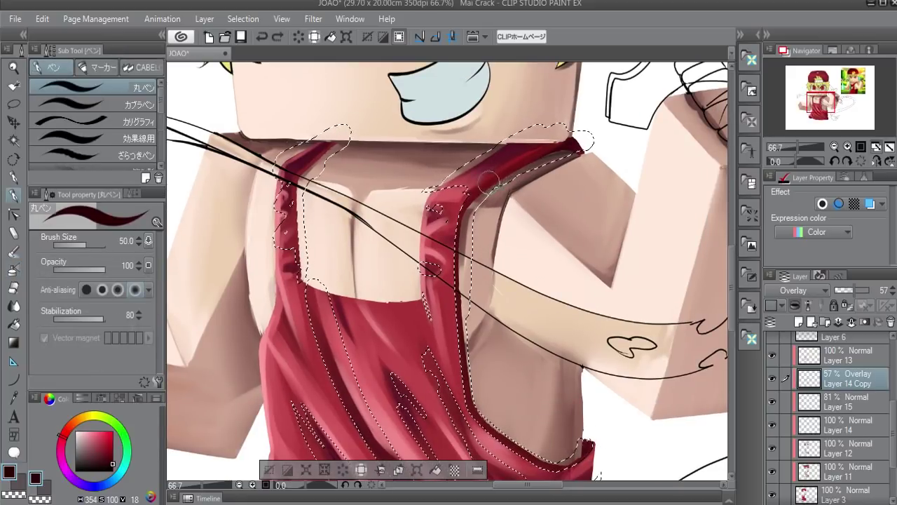
{"action": "key", "text": "ctrl+d"}
{"action": "mouse_move", "coordinate": [521, 258]}
{"action": "left_mouse_down"}
{"action": "mouse_move", "coordinate": [524, 101]}
{"action": "mouse_move", "coordinate": [524, 265]}
{"action": "left_mouse_up"}
{"action": "left_click_drag", "start_coordinate": [508, 141], "coordinate": [512, 362]}
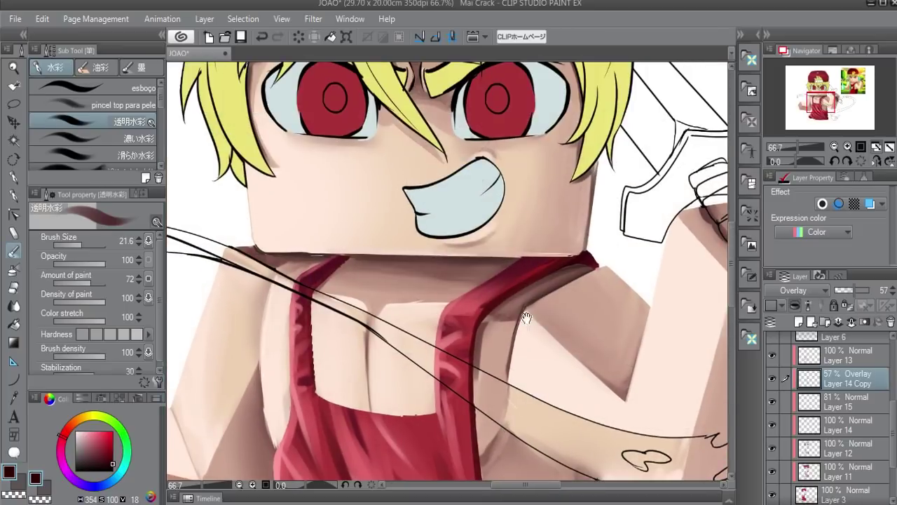
{"action": "left_click_drag", "start_coordinate": [492, 190], "coordinate": [505, 351]}
{"action": "mouse_move", "coordinate": [536, 136]}
{"action": "left_mouse_down"}
{"action": "mouse_move", "coordinate": [531, 269]}
{"action": "mouse_move", "coordinate": [537, 200]}
{"action": "mouse_move", "coordinate": [483, 287]}
{"action": "left_mouse_up"}
{"action": "mouse_move", "coordinate": [673, 257]}
{"action": "left_mouse_down"}
{"action": "mouse_move", "coordinate": [680, 327]}
{"action": "mouse_move", "coordinate": [683, 305]}
{"action": "left_mouse_up"}
- On Layer 13, sample the pink and paint soft size-55 strokes along the cap's top and right edge
{"action": "left_click", "coordinate": [820, 357]}
{"action": "left_click_drag", "start_coordinate": [435, 455], "coordinate": [354, 275]}
{"action": "left_click_drag", "start_coordinate": [332, 480], "coordinate": [353, 335]}
{"action": "left_click", "coordinate": [354, 388], "text": "alt"}
{"action": "left_click_drag", "start_coordinate": [357, 294], "coordinate": [386, 444]}
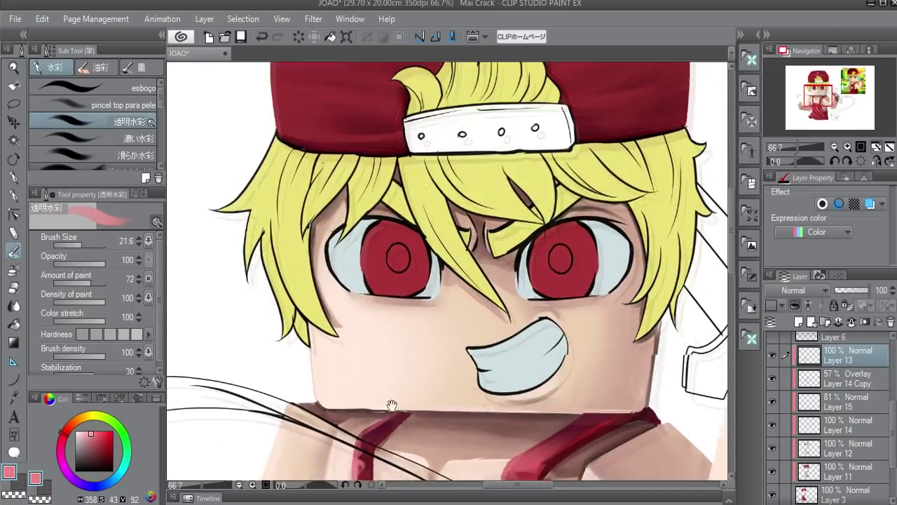
{"action": "left_click", "coordinate": [772, 355]}
{"action": "left_click", "coordinate": [772, 355]}
{"action": "left_click_drag", "start_coordinate": [533, 295], "coordinate": [495, 467]}
{"action": "left_click_drag", "start_coordinate": [570, 100], "coordinate": [460, 99]}
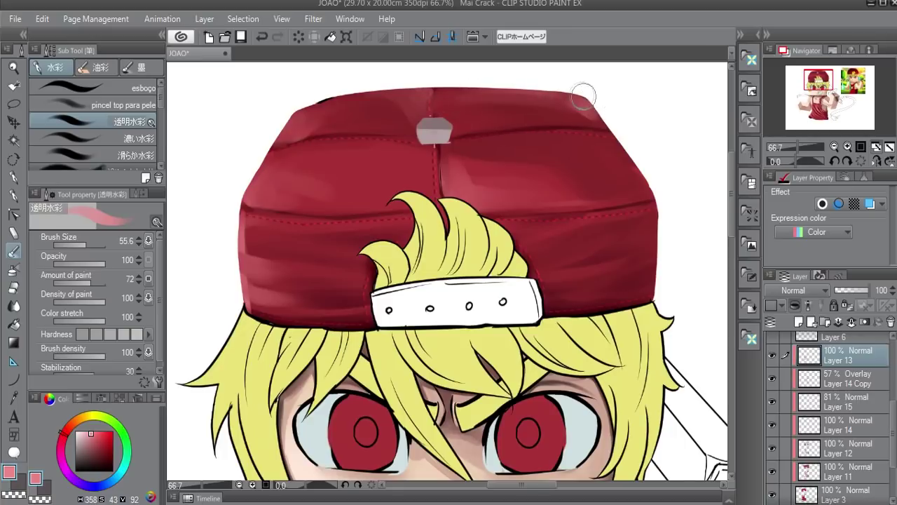
{"action": "mouse_move", "coordinate": [590, 108]}
{"action": "left_mouse_down"}
{"action": "mouse_move", "coordinate": [638, 169]}
{"action": "mouse_move", "coordinate": [593, 110]}
{"action": "mouse_move", "coordinate": [527, 107]}
{"action": "left_mouse_up"}
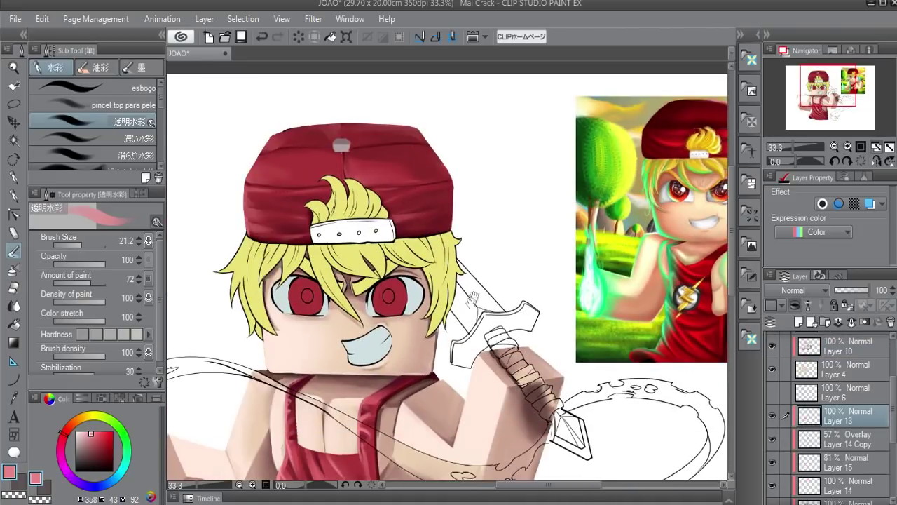
- Add a new layer above Layer 16 and enlarge the airbrush to 68 for the grey strap
{"action": "left_click_drag", "start_coordinate": [508, 288], "coordinate": [520, 306]}
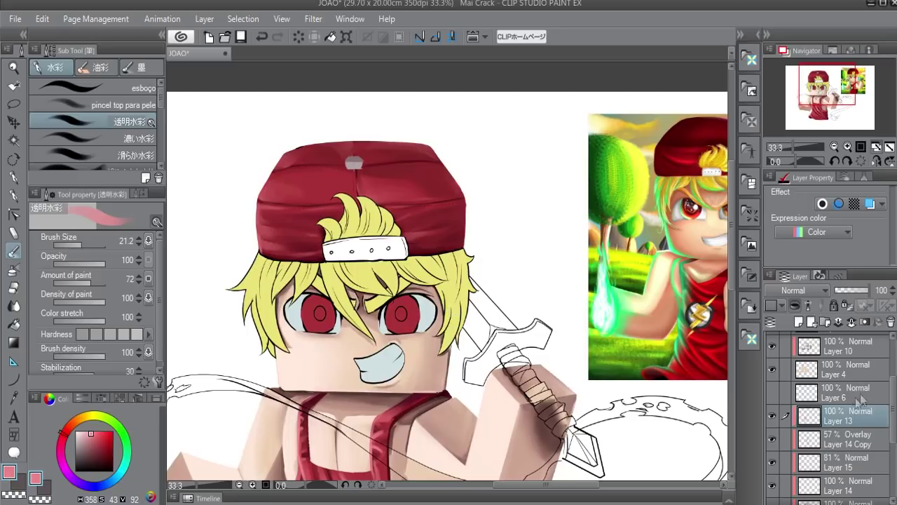
{"action": "left_click_drag", "start_coordinate": [892, 385], "coordinate": [893, 363]}
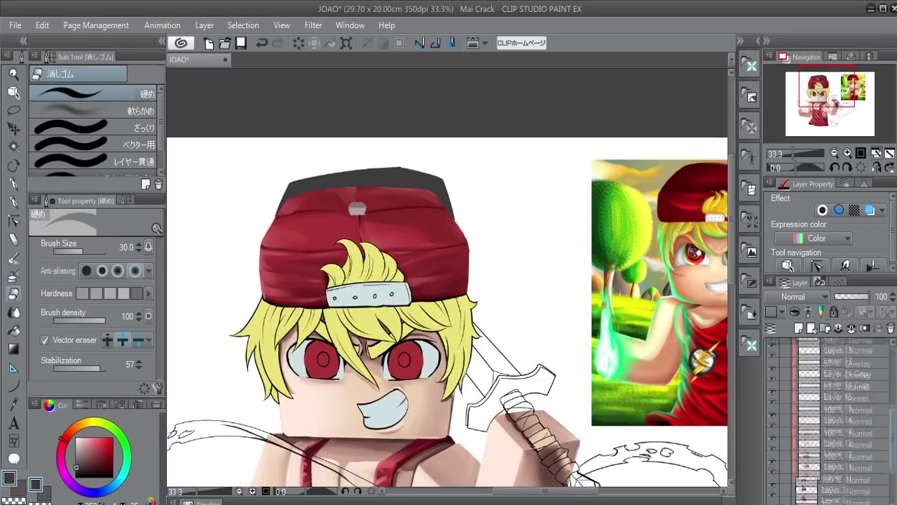
{"action": "scroll", "coordinate": [827, 434], "scroll_direction": "down", "scroll_amount": 2}
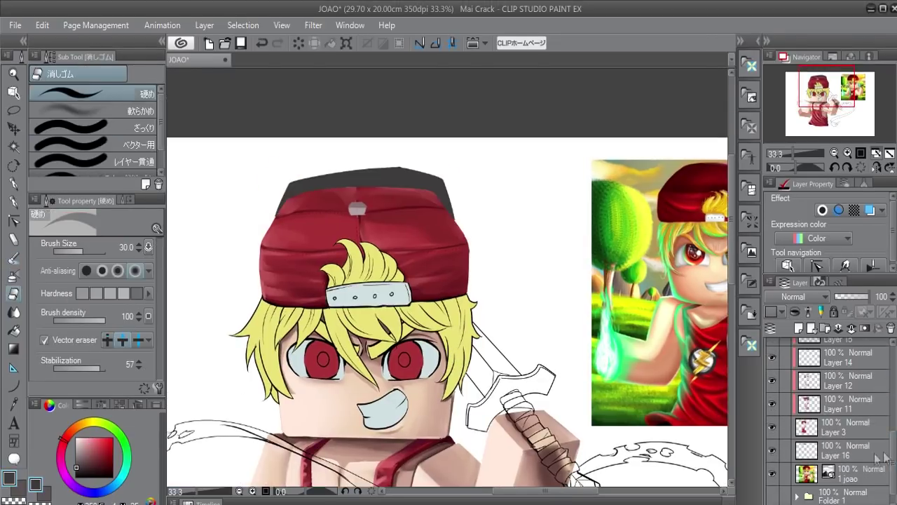
{"action": "left_click", "coordinate": [807, 448]}
{"action": "key", "text": "ctrl+shift+n"}
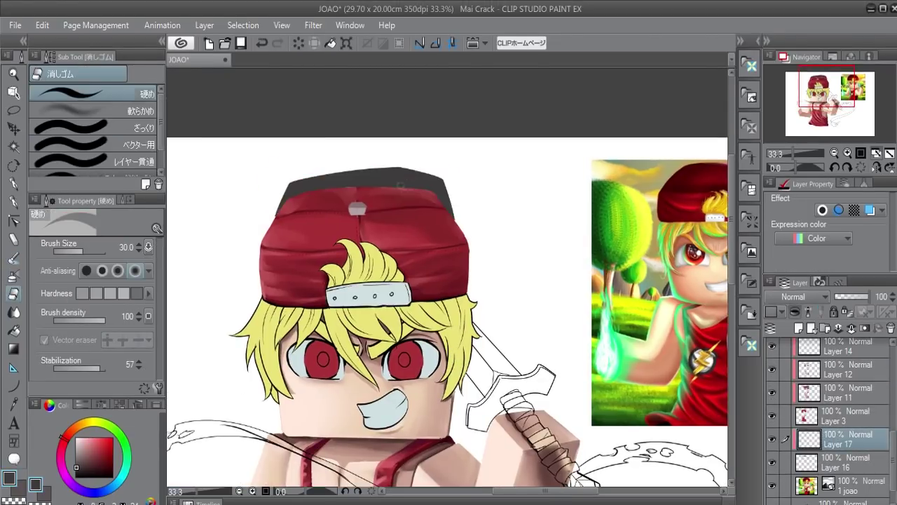
{"action": "key", "text": "b"}
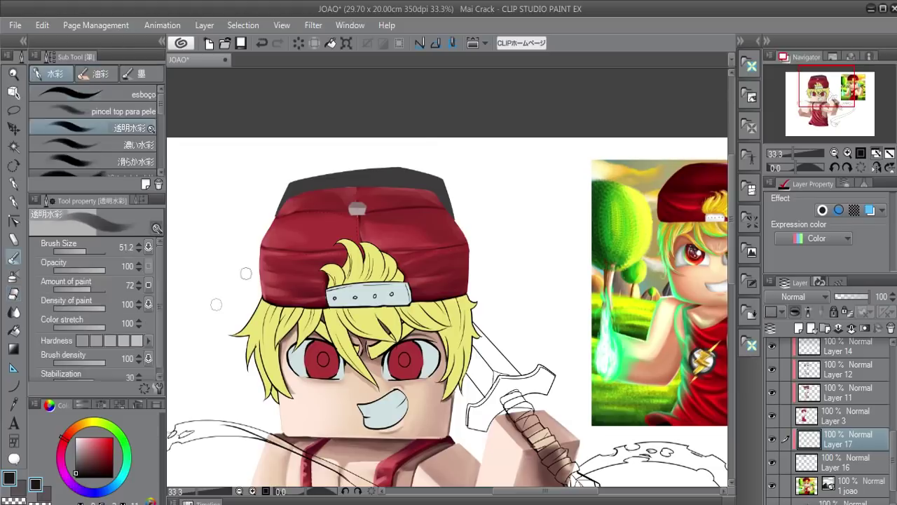
{"action": "left_click_drag", "start_coordinate": [290, 206], "coordinate": [338, 190]}
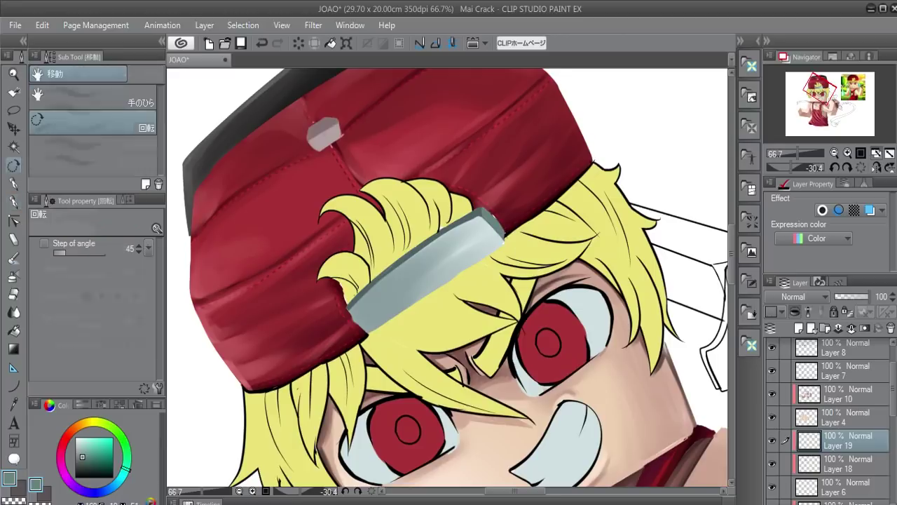
- Straighten the view and dot four holes along the cap strap on a new layer
{"action": "left_click_drag", "start_coordinate": [548, 274], "coordinate": [537, 282]}
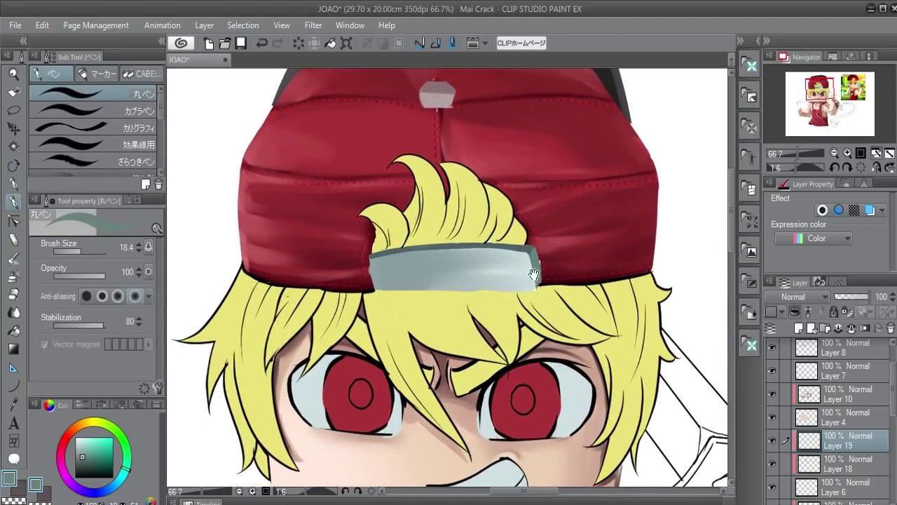
{"action": "left_click_drag", "start_coordinate": [499, 293], "coordinate": [600, 280]}
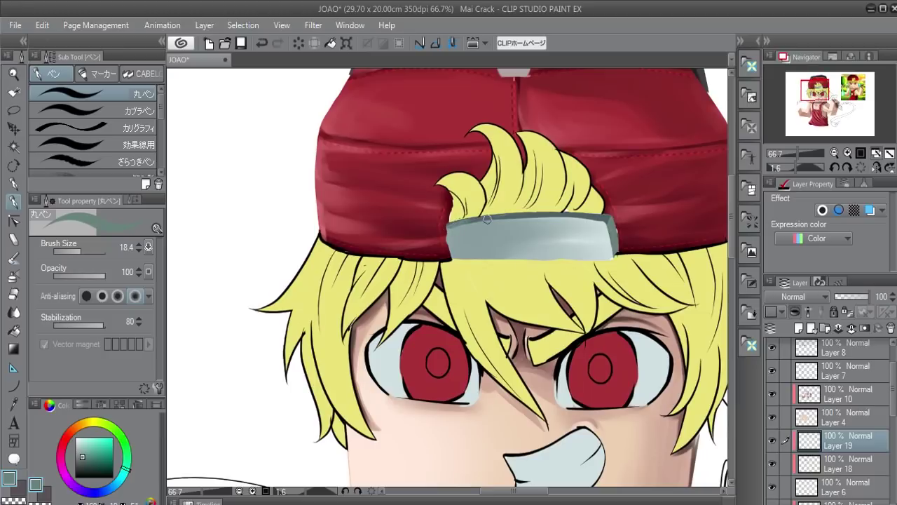
{"action": "key", "text": "ctrl+shift+n"}
{"action": "left_click", "coordinate": [473, 240]}
{"action": "left_click", "coordinate": [504, 240]}
{"action": "left_click", "coordinate": [539, 240]}
{"action": "left_click", "coordinate": [576, 239]}
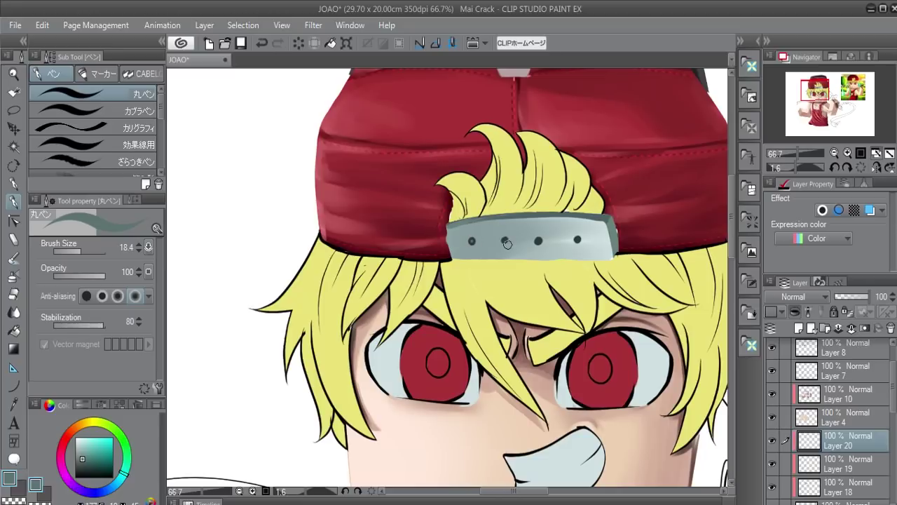
- Nudge the four holes slightly left, then pick near-white on strap Layer 19
{"action": "left_click", "coordinate": [809, 439], "text": "ctrl"}
{"action": "key", "text": "Left"}
{"action": "key", "text": "Left"}
{"action": "left_click", "coordinate": [821, 469]}
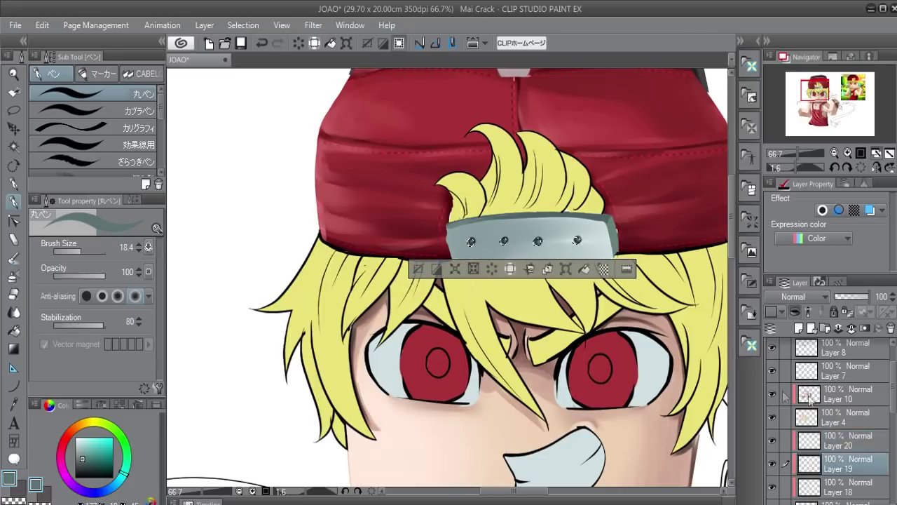
{"action": "left_click", "coordinate": [294, 397], "text": "alt"}
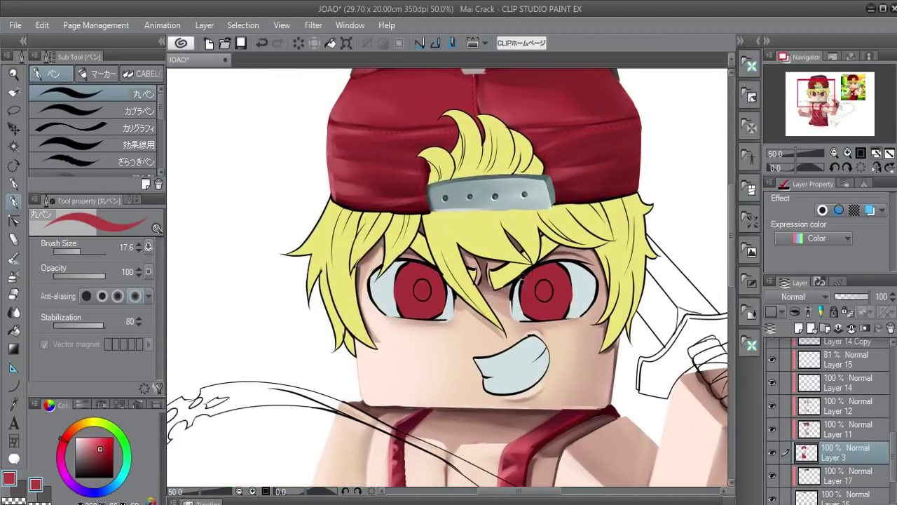
- Pick the hair layer from the canvas and take the hair yellow with the pen
{"action": "key", "text": "o"}
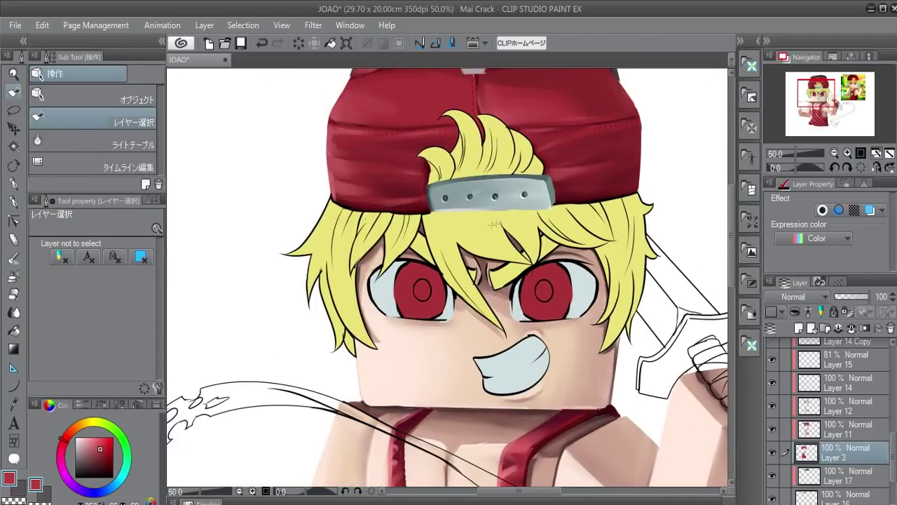
{"action": "left_click", "coordinate": [488, 242]}
{"action": "key", "text": "p"}
{"action": "left_click", "coordinate": [499, 216], "text": "alt"}
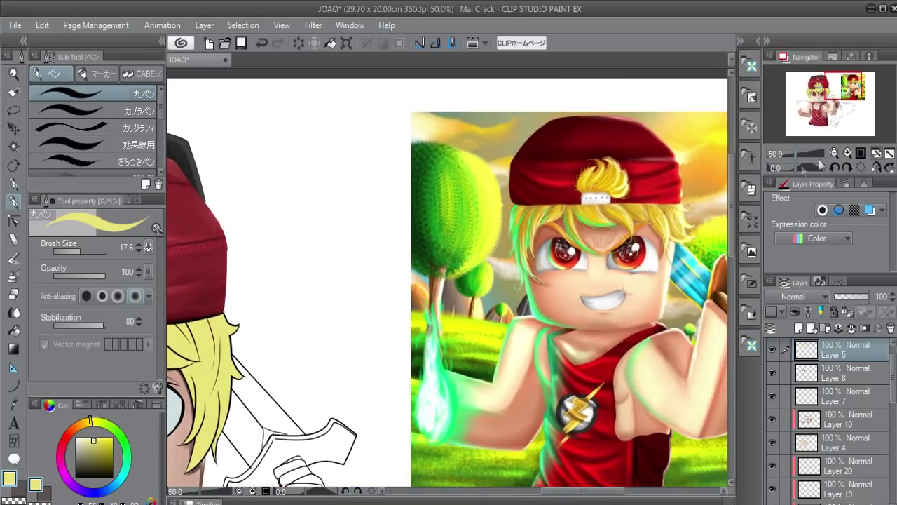
- Zoom to 100%, frame the drawing and add a new empty top layer
{"action": "left_click", "coordinate": [847, 153]}
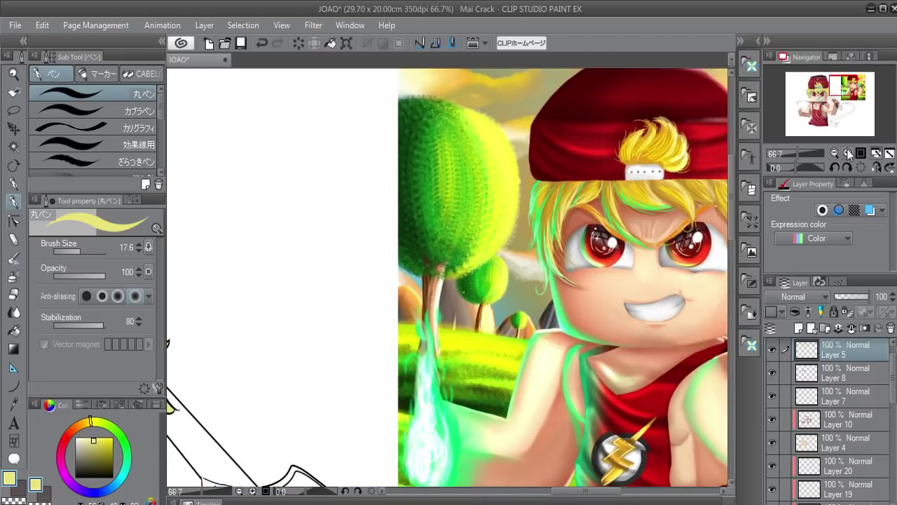
{"action": "left_click_drag", "start_coordinate": [722, 211], "coordinate": [575, 261]}
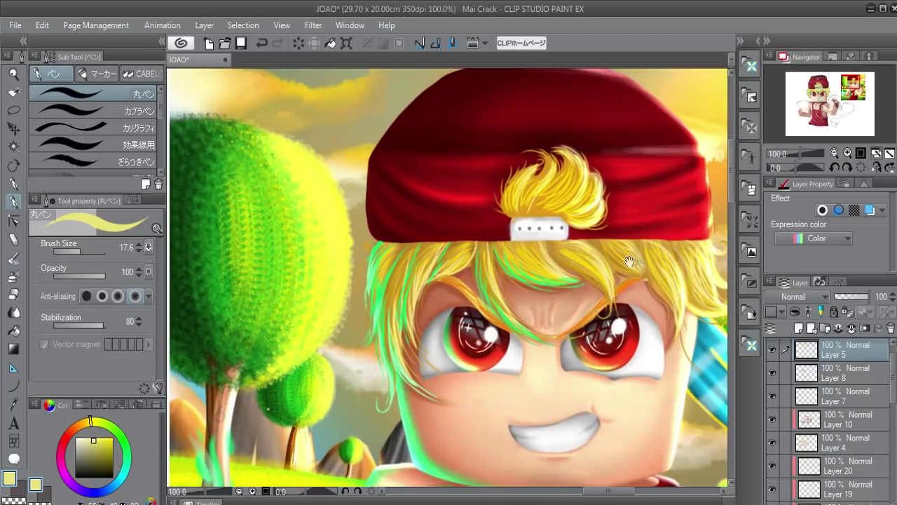
{"action": "left_click_drag", "start_coordinate": [445, 310], "coordinate": [654, 312]}
{"action": "left_click_drag", "start_coordinate": [344, 352], "coordinate": [617, 286]}
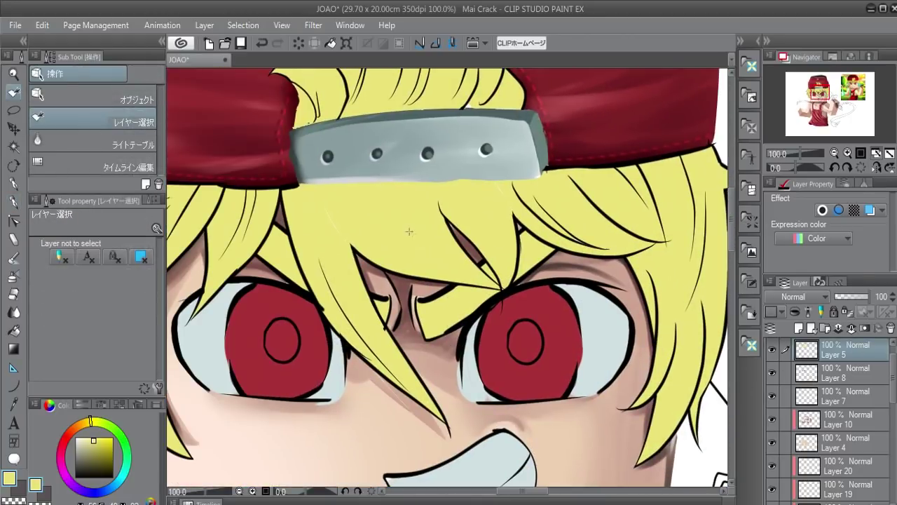
{"action": "left_click", "coordinate": [799, 327]}
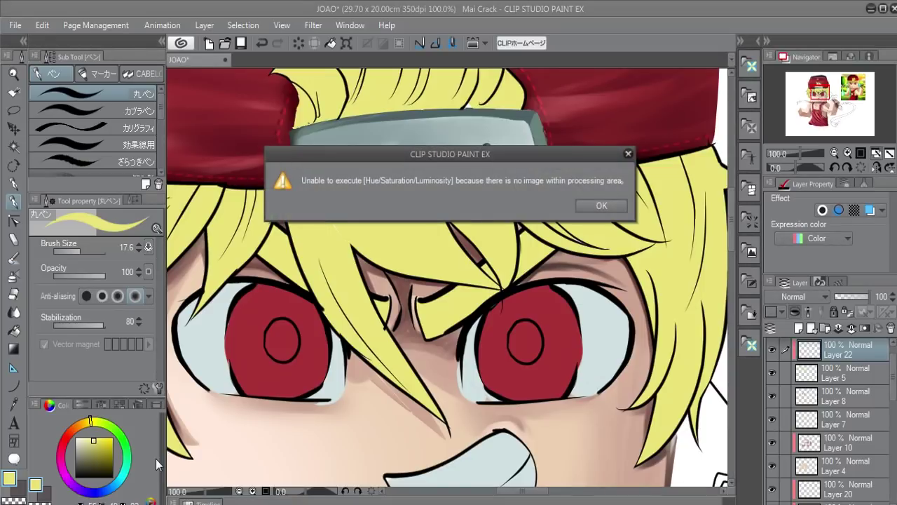
- Dismiss the error and paint darker golden strands through the fringe on Layer 5
{"action": "left_click", "coordinate": [595, 202]}
{"action": "left_click", "coordinate": [827, 373]}
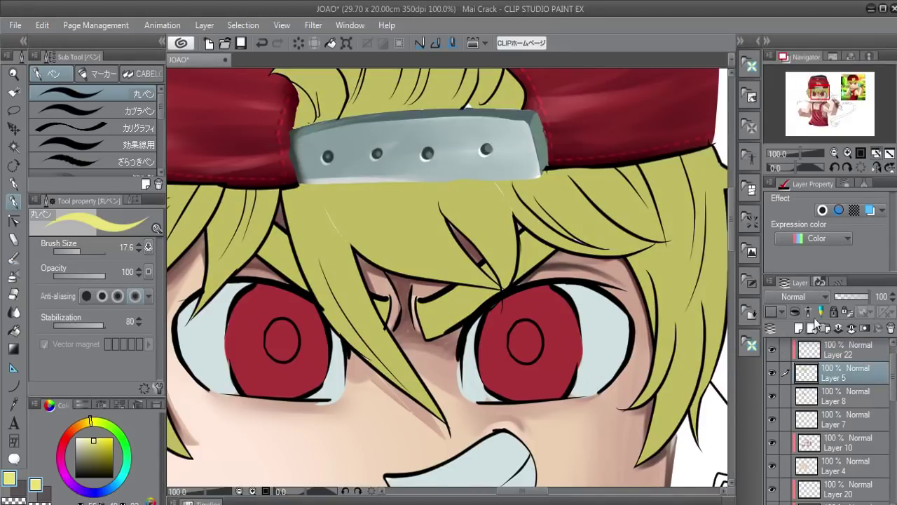
{"action": "left_click", "coordinate": [334, 216], "text": "alt"}
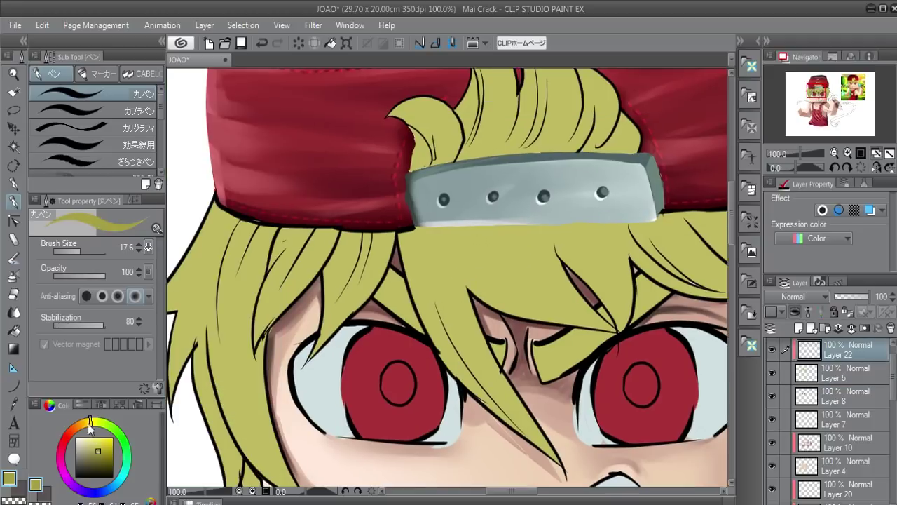
{"action": "left_click", "coordinate": [83, 426]}
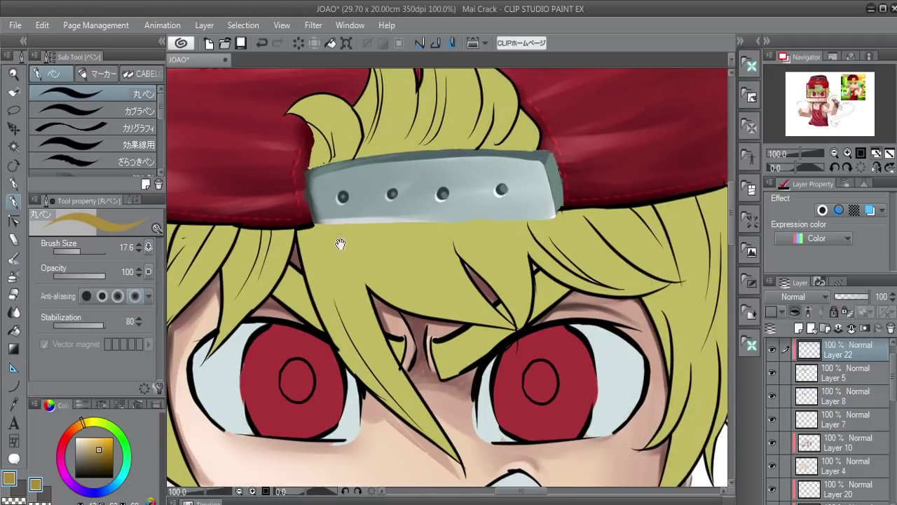
{"action": "mouse_move", "coordinate": [331, 226]}
{"action": "left_mouse_down"}
{"action": "mouse_move", "coordinate": [421, 413]}
{"action": "mouse_move", "coordinate": [448, 448]}
{"action": "left_mouse_up"}
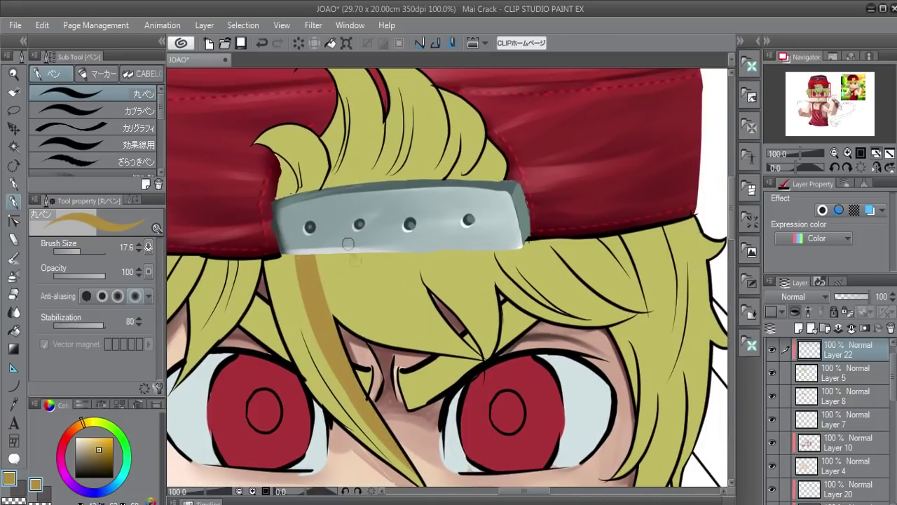
{"action": "mouse_move", "coordinate": [359, 257]}
{"action": "left_mouse_down"}
{"action": "mouse_move", "coordinate": [463, 352]}
{"action": "mouse_move", "coordinate": [294, 194]}
{"action": "left_mouse_up"}
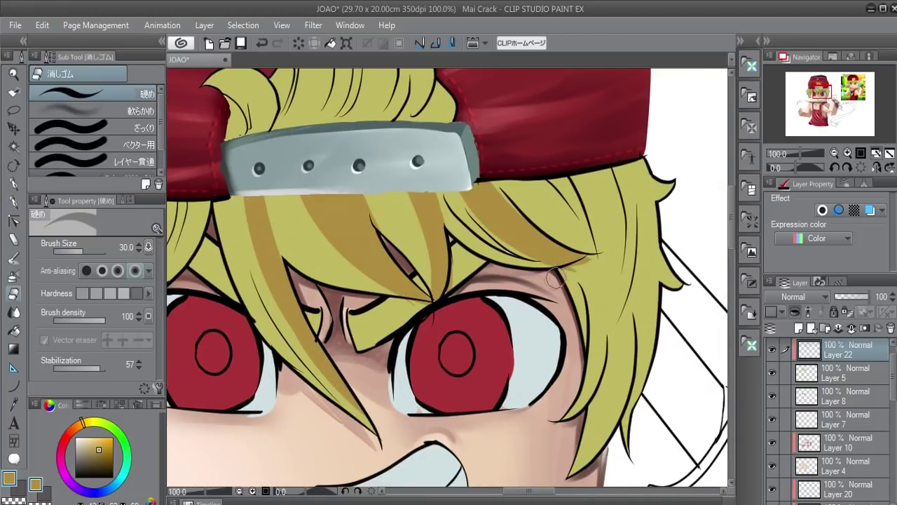
{"action": "left_click_drag", "start_coordinate": [571, 258], "coordinate": [561, 264]}
{"action": "left_click_drag", "start_coordinate": [371, 167], "coordinate": [539, 174]}
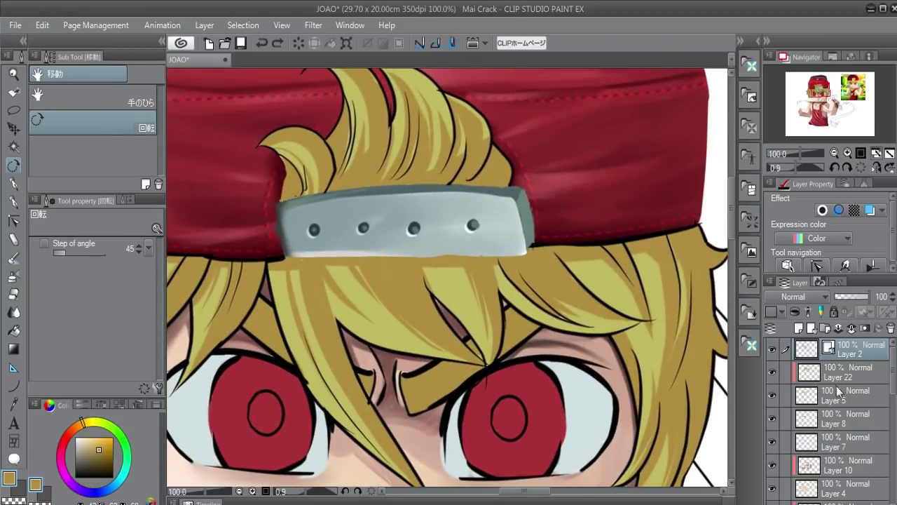
- Try filling the dark hair gap, undo it, and resize the pen for the right-side hair
{"action": "left_click", "coordinate": [783, 377]}
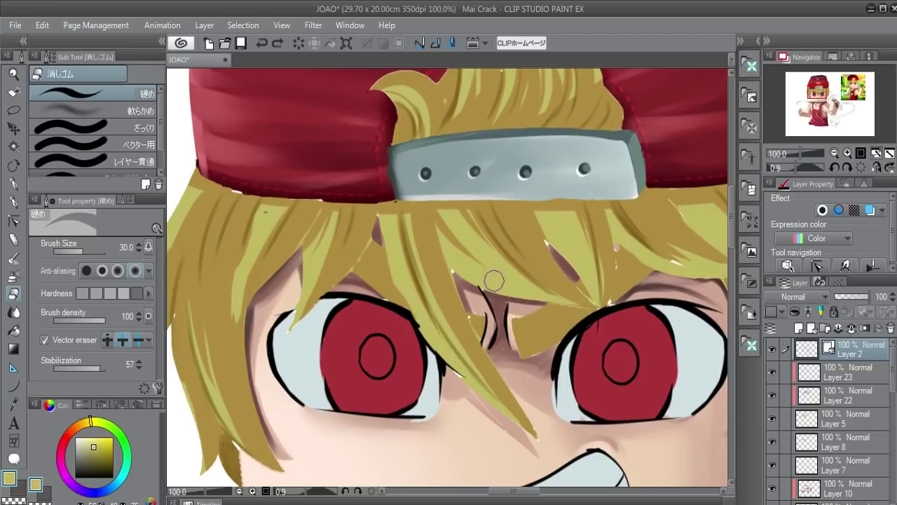
{"action": "key", "text": "p"}
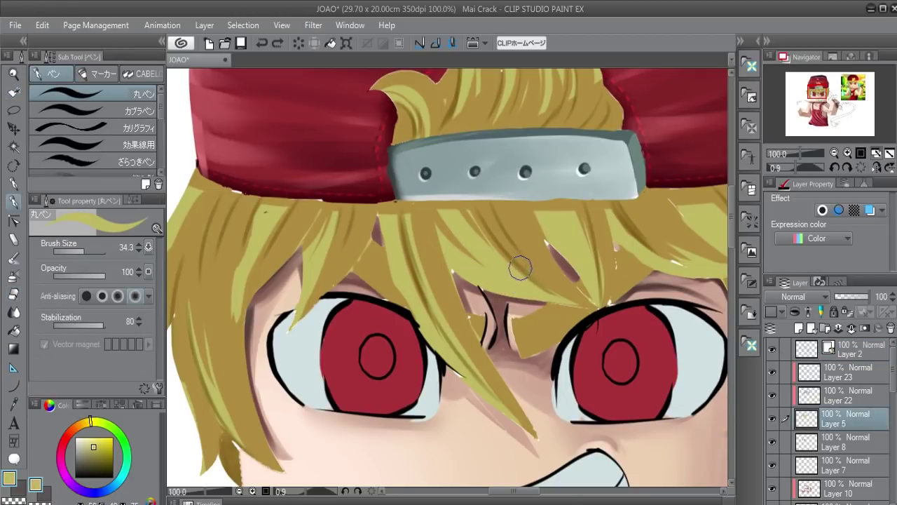
{"action": "left_click_drag", "start_coordinate": [541, 239], "coordinate": [578, 277]}
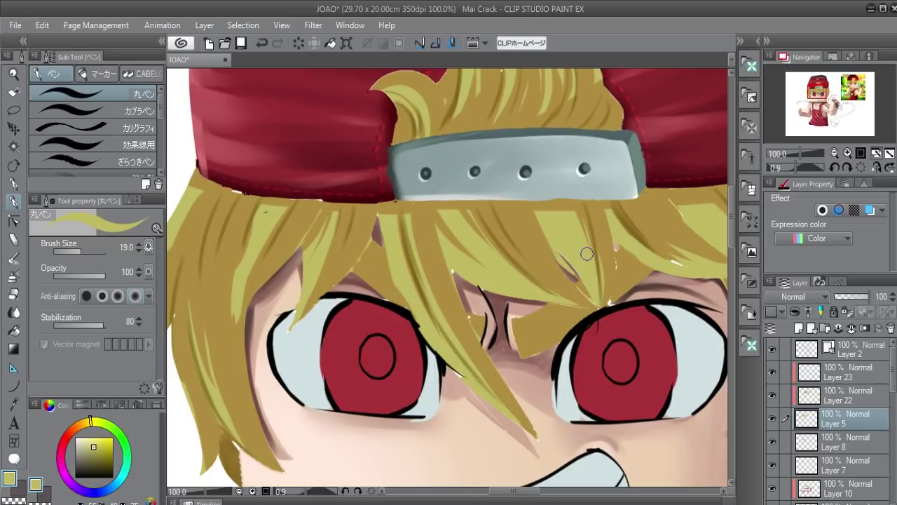
{"action": "key", "text": "ctrl+z"}
{"action": "left_click_drag", "start_coordinate": [659, 269], "coordinate": [587, 246]}
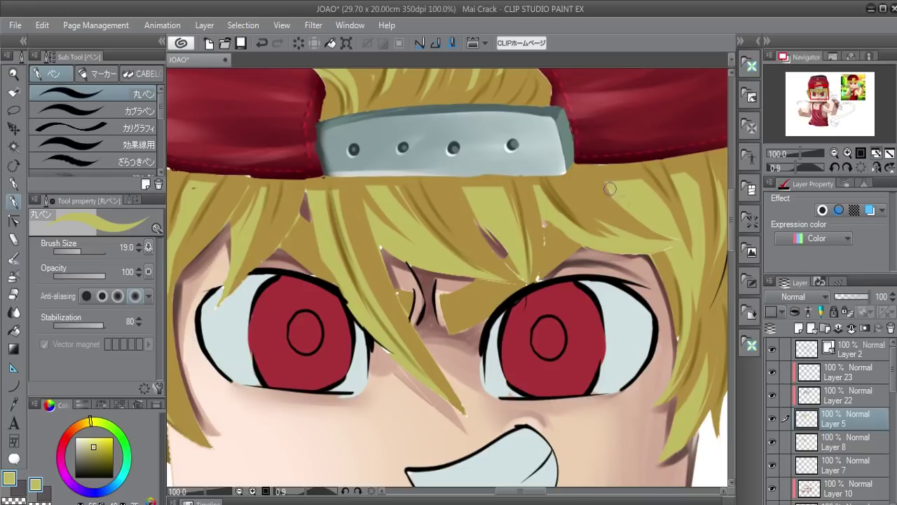
{"action": "left_click_drag", "start_coordinate": [651, 248], "coordinate": [588, 313]}
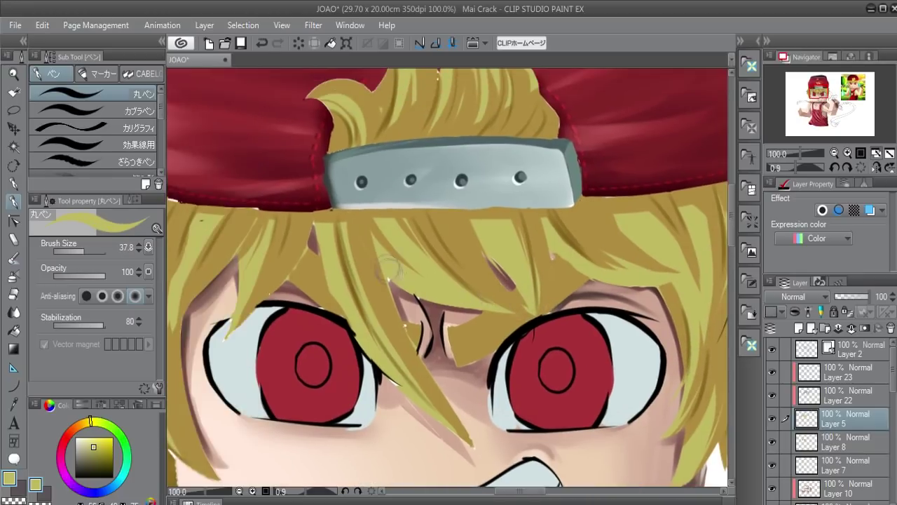
{"action": "left_click_drag", "start_coordinate": [421, 266], "coordinate": [505, 283]}
{"action": "left_click_drag", "start_coordinate": [363, 328], "coordinate": [349, 329]}
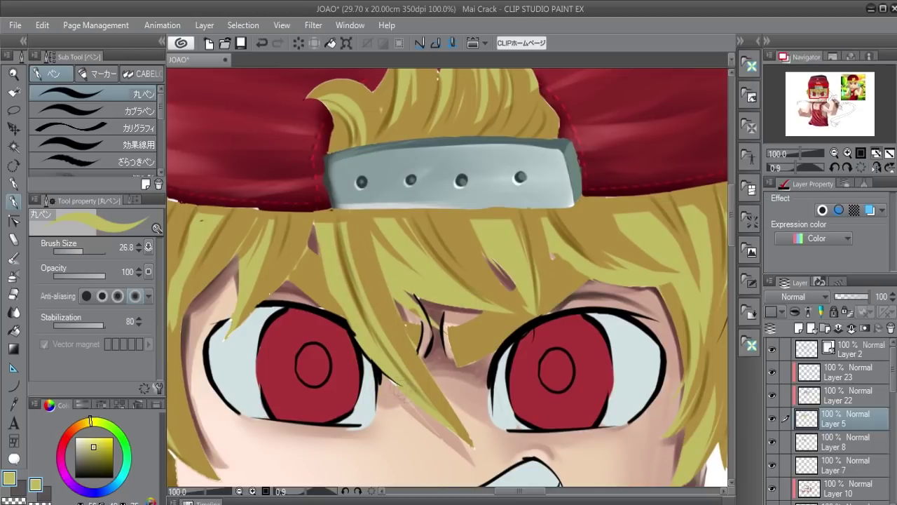
{"action": "left_click_drag", "start_coordinate": [431, 402], "coordinate": [488, 356]}
{"action": "key", "text": "e"}
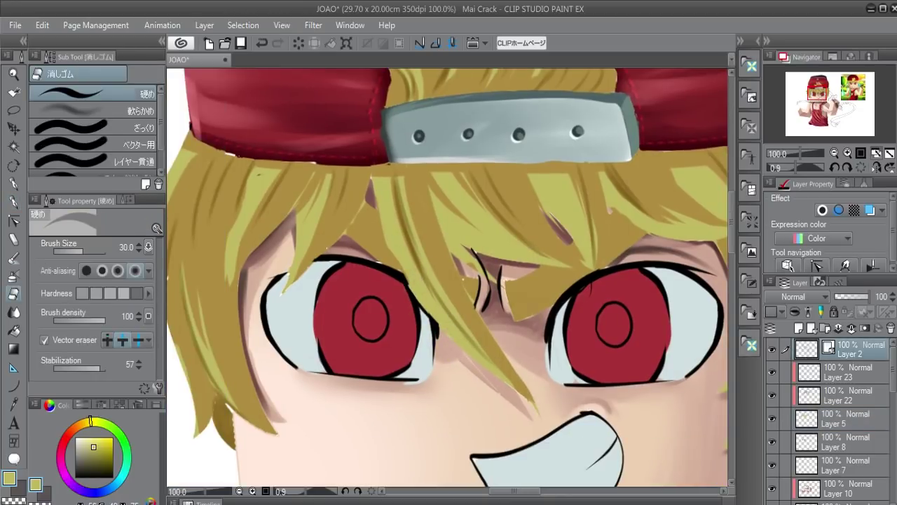
{"action": "key", "text": "p"}
- Rotate the canvas, add a strand below the cap and darken the strand above the right eye
{"action": "left_click", "coordinate": [841, 396]}
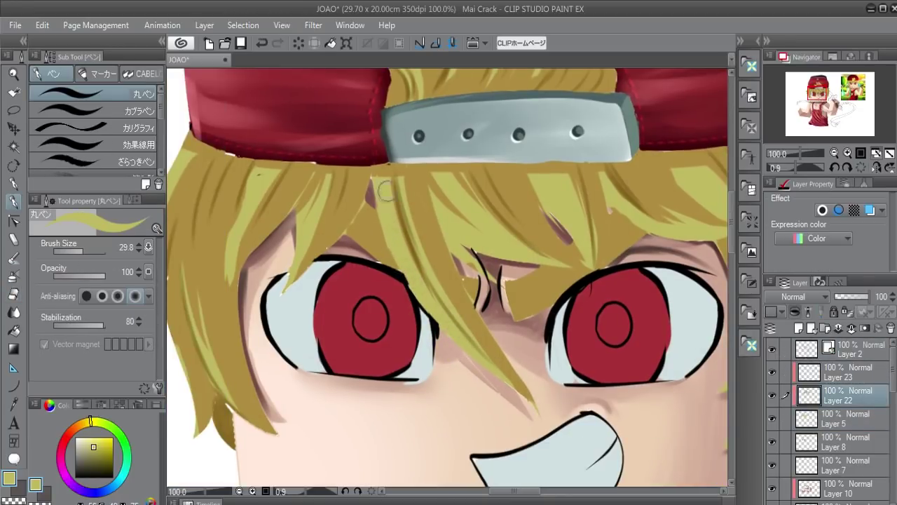
{"action": "left_click", "coordinate": [841, 418]}
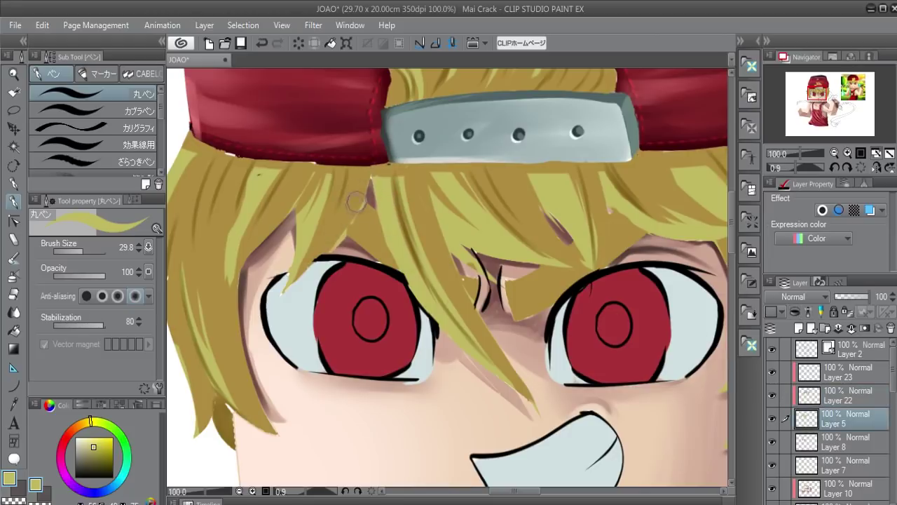
{"action": "key", "text": "r"}
{"action": "mouse_move", "coordinate": [356, 201]}
{"action": "left_mouse_down"}
{"action": "mouse_move", "coordinate": [389, 237]}
{"action": "mouse_move", "coordinate": [308, 260]}
{"action": "left_mouse_up"}
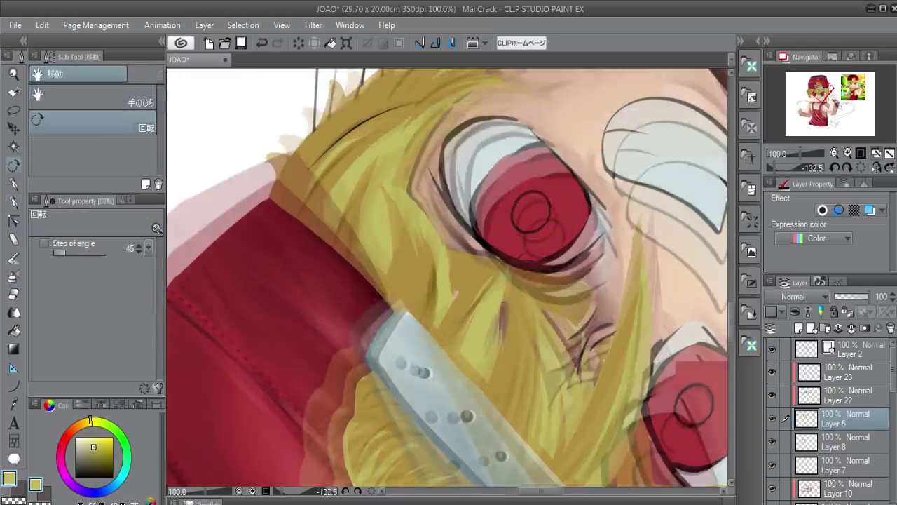
{"action": "left_click_drag", "start_coordinate": [284, 183], "coordinate": [467, 205]}
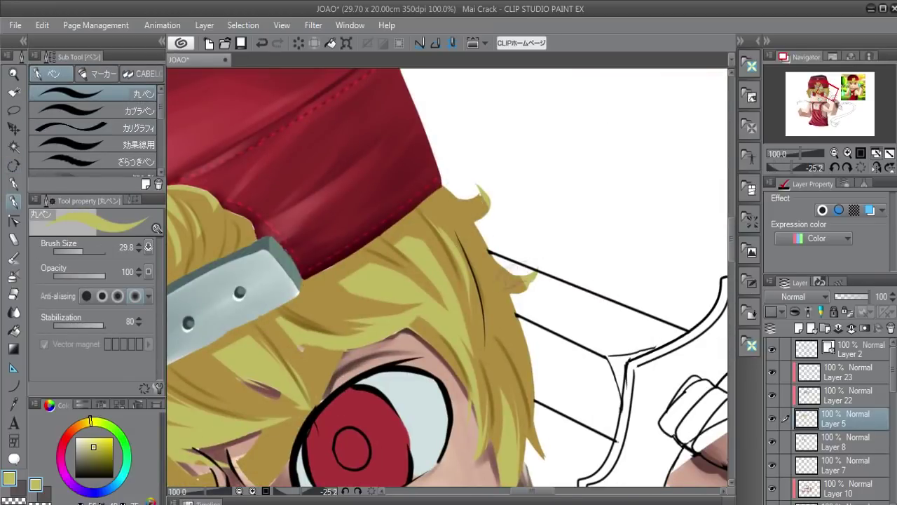
{"action": "left_click_drag", "start_coordinate": [501, 238], "coordinate": [464, 128]}
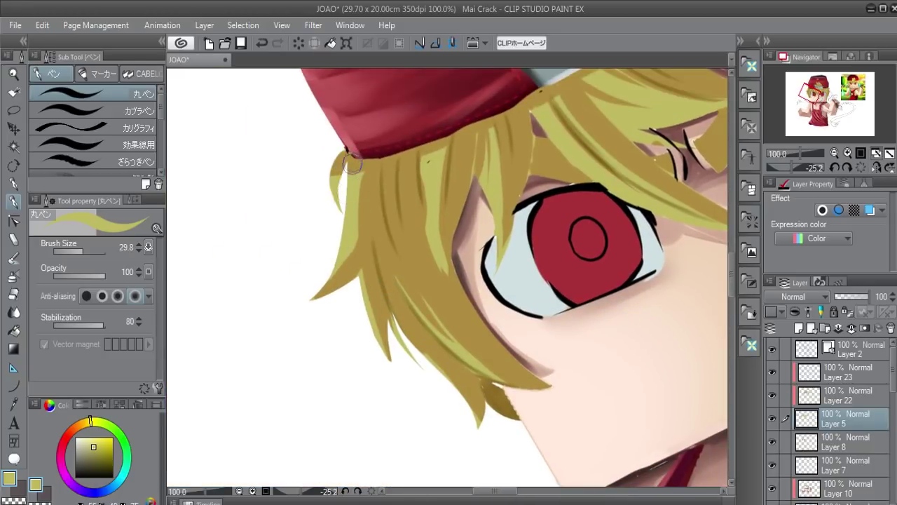
{"action": "left_click_drag", "start_coordinate": [340, 206], "coordinate": [352, 152]}
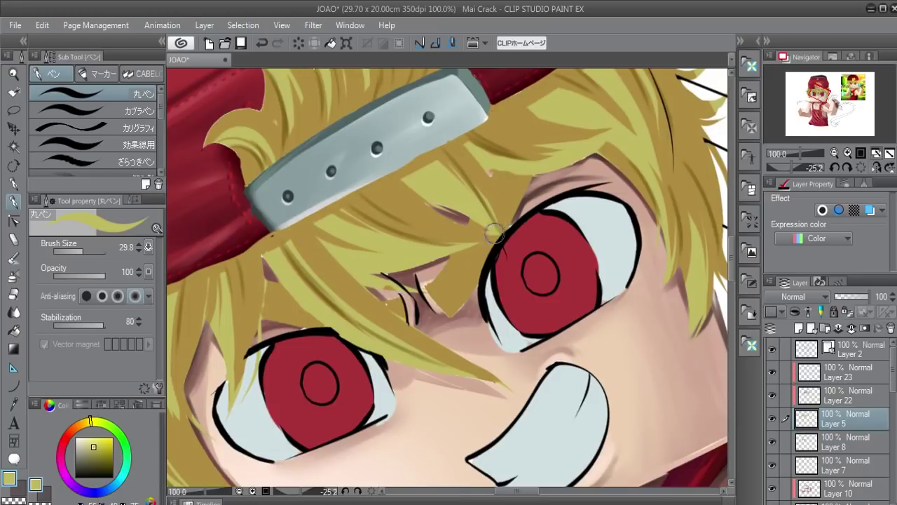
{"action": "left_click_drag", "start_coordinate": [499, 176], "coordinate": [491, 214]}
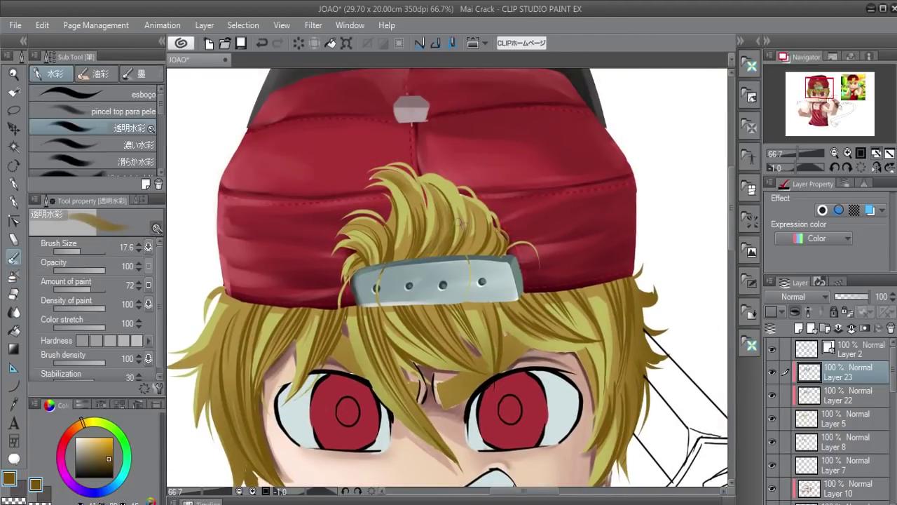
- Paint darker olive-gold watercolour strokes into the left and centre bangs
{"action": "left_click_drag", "start_coordinate": [463, 247], "coordinate": [483, 219]}
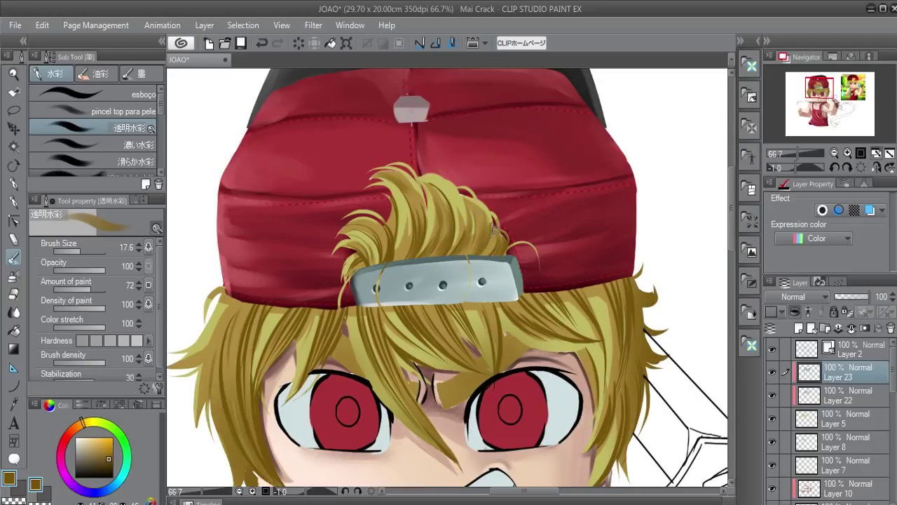
{"action": "left_click_drag", "start_coordinate": [332, 286], "coordinate": [313, 330]}
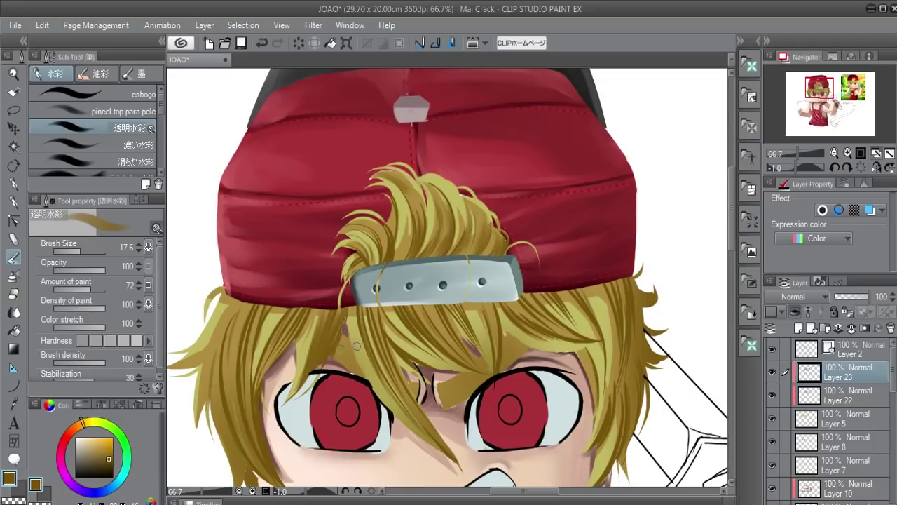
{"action": "scroll", "coordinate": [356, 345], "scroll_direction": "down", "scroll_amount": 2}
{"action": "scroll", "coordinate": [368, 230], "scroll_direction": "down", "scroll_amount": 3}
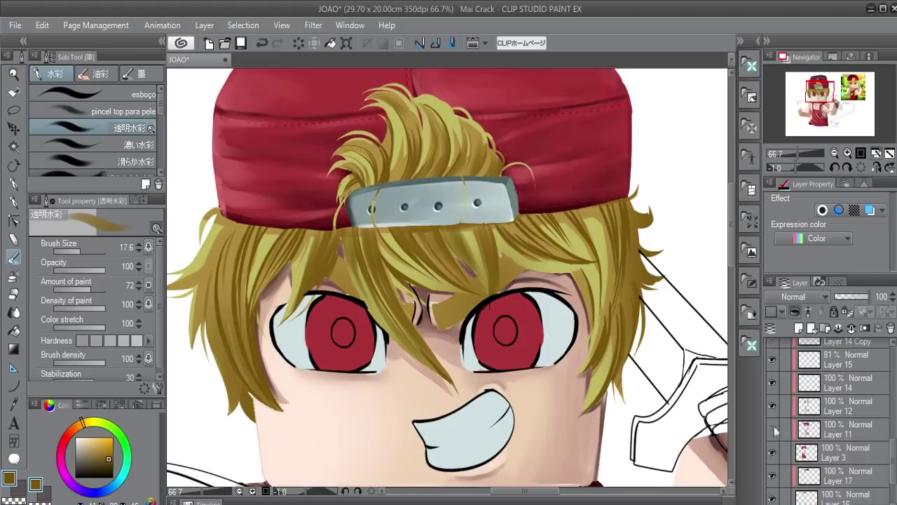
{"action": "key", "text": "p"}
{"action": "key", "text": "b"}
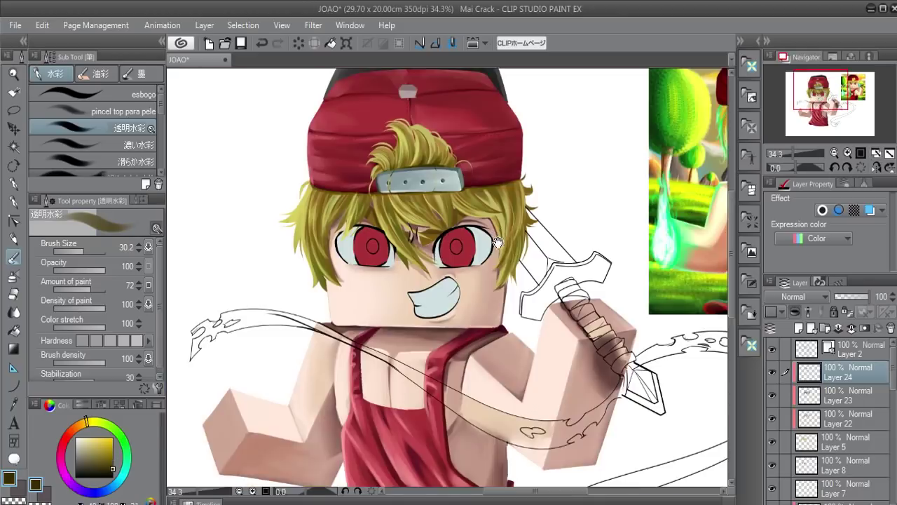
- Frame the head beside the reference and toggle a hair layer's visibility to check it
{"action": "left_click_drag", "start_coordinate": [495, 232], "coordinate": [459, 282]}
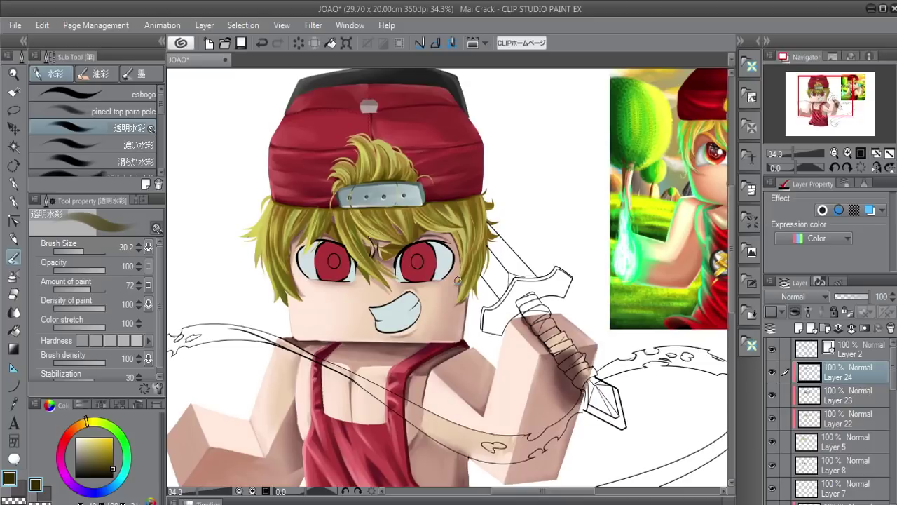
{"action": "left_click_drag", "start_coordinate": [459, 282], "coordinate": [421, 303]}
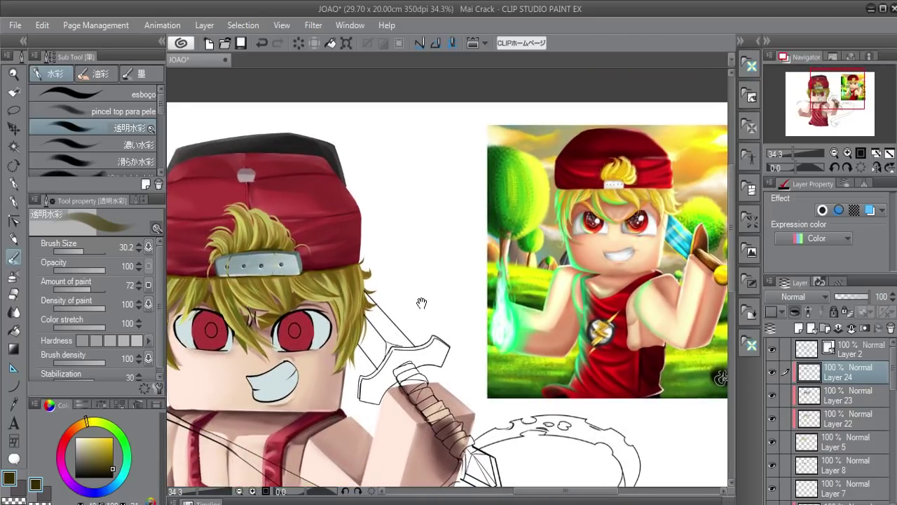
{"action": "scroll", "coordinate": [457, 349], "scroll_direction": "up", "scroll_amount": 2}
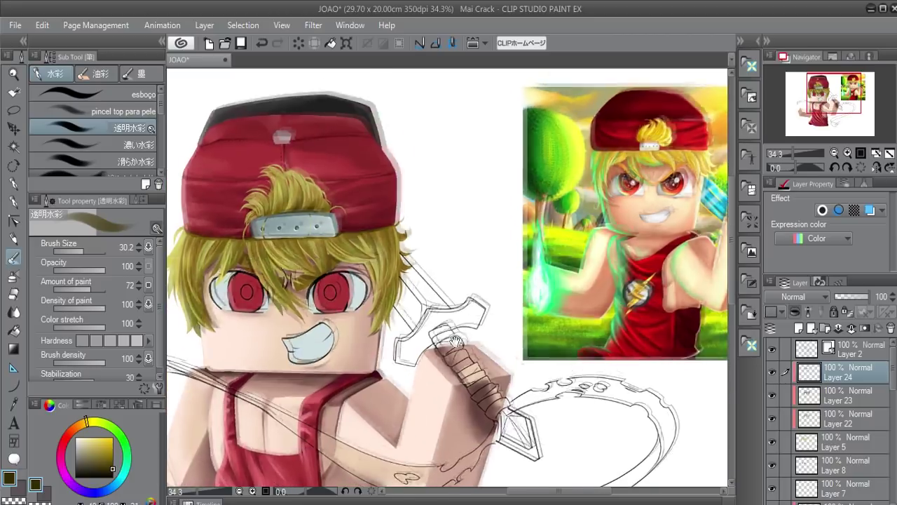
{"action": "left_click_drag", "start_coordinate": [474, 285], "coordinate": [502, 335]}
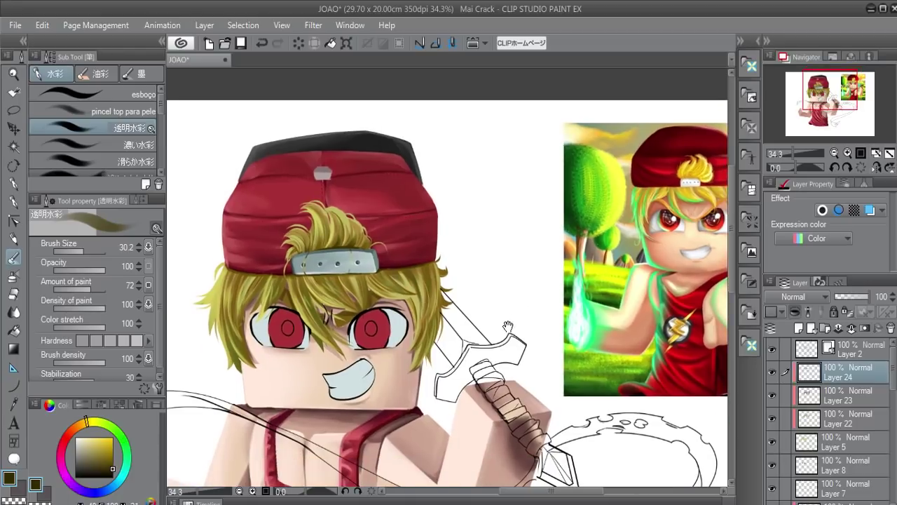
{"action": "left_click_drag", "start_coordinate": [482, 340], "coordinate": [554, 267]}
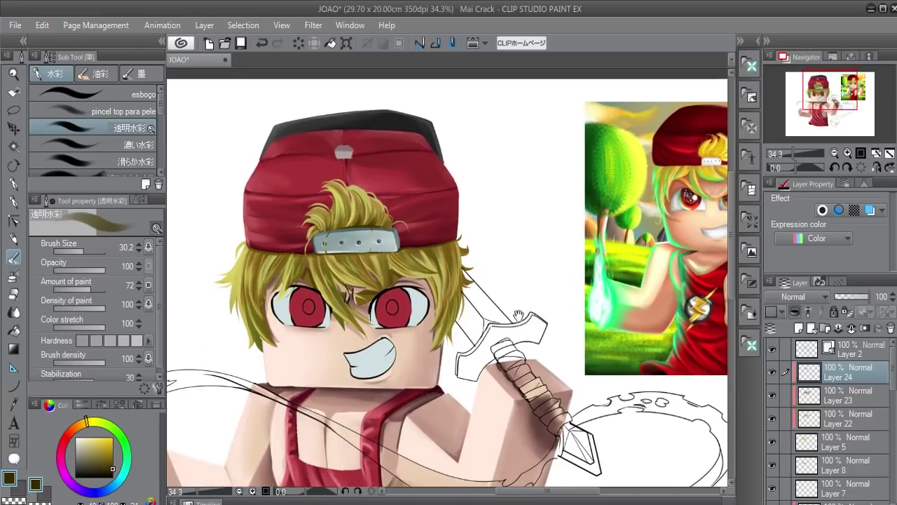
{"action": "left_click", "coordinate": [806, 347]}
{"action": "key", "text": "e"}
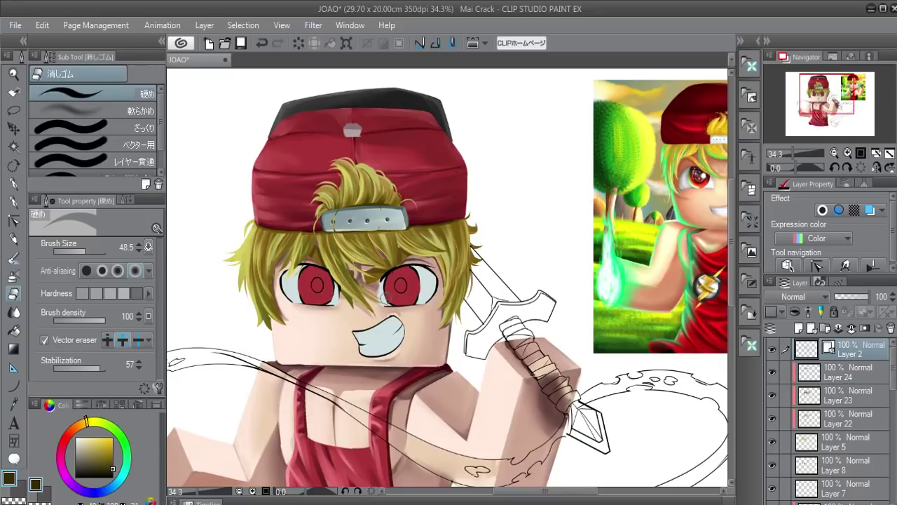
{"action": "left_click_drag", "start_coordinate": [443, 317], "coordinate": [494, 303]}
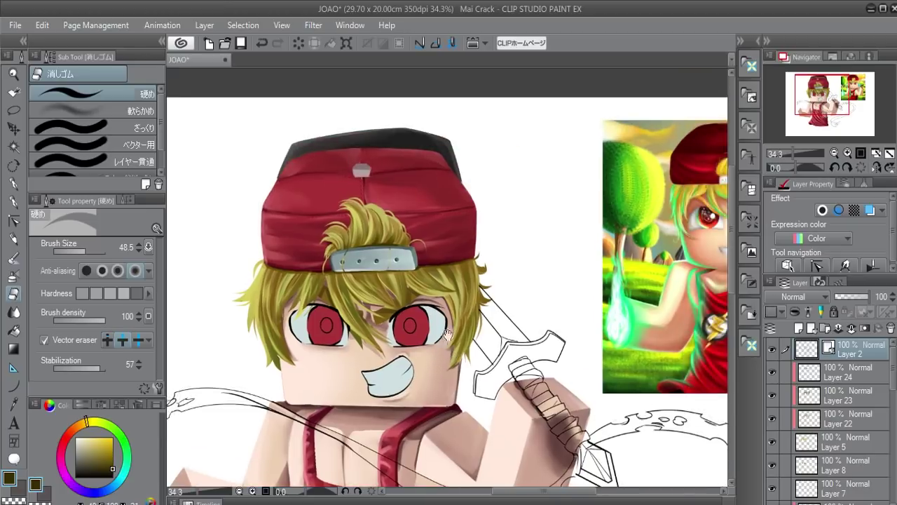
{"action": "left_click_drag", "start_coordinate": [495, 303], "coordinate": [445, 335]}
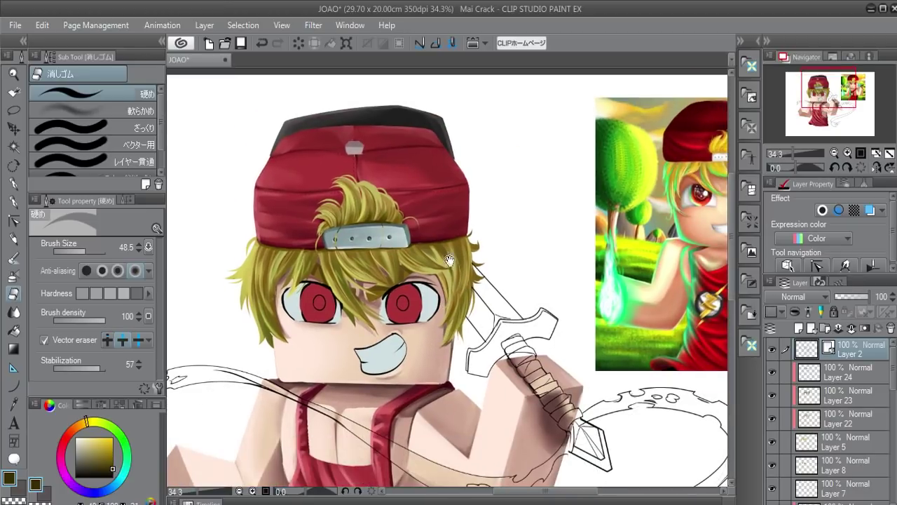
{"action": "left_click_drag", "start_coordinate": [449, 260], "coordinate": [426, 255]}
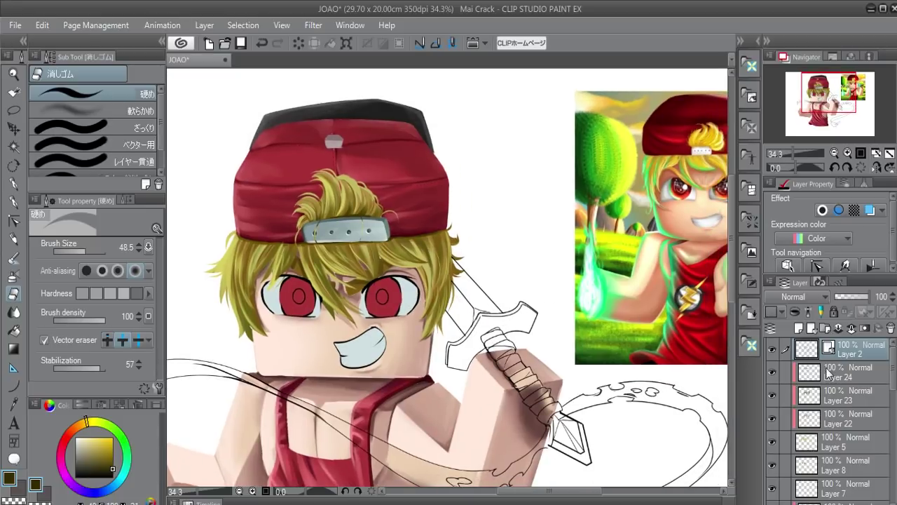
{"action": "left_click", "coordinate": [774, 420]}
{"action": "left_click", "coordinate": [771, 443]}
- Select Layers 5, 22, 23 and 24 and group them into Folder 2
{"action": "left_click", "coordinate": [773, 447]}
{"action": "left_click", "coordinate": [825, 452]}
{"action": "left_click", "coordinate": [844, 372], "text": "shift"}
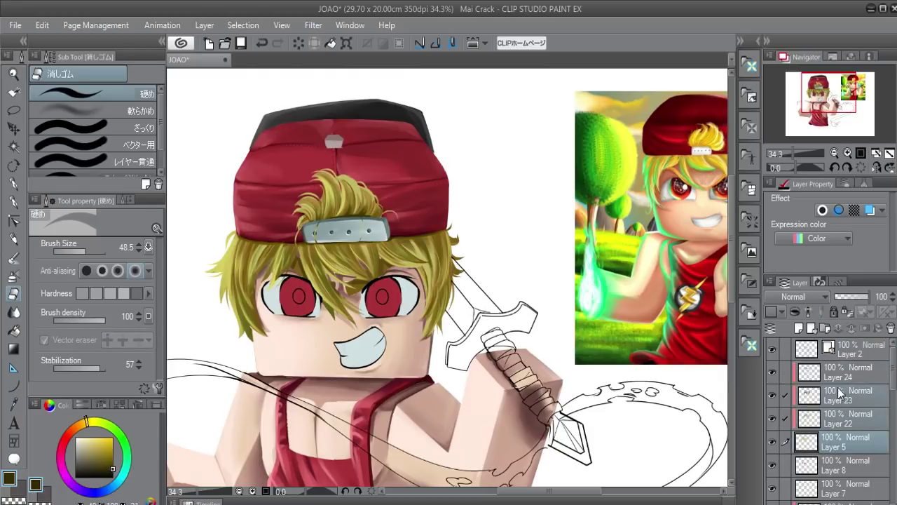
{"action": "key", "text": "ctrl+g"}
{"action": "left_click", "coordinate": [800, 372]}
{"action": "left_click", "coordinate": [772, 372]}
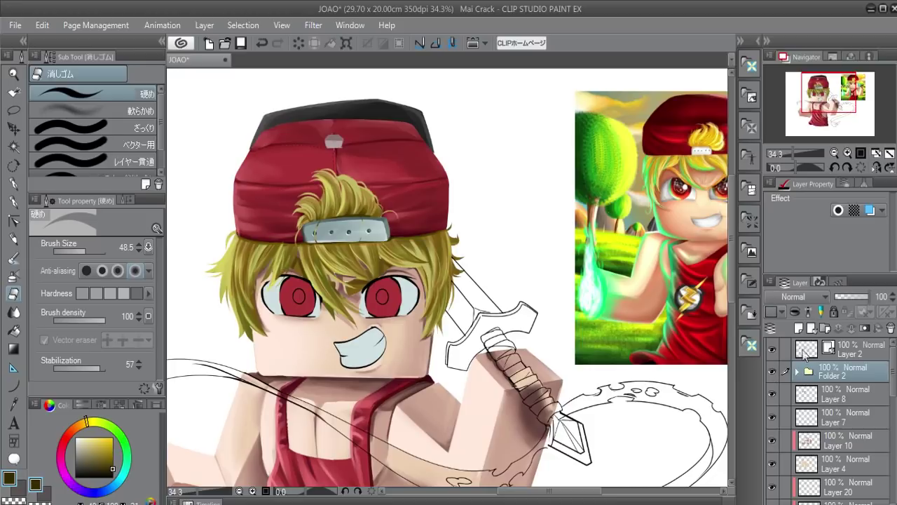
- Add a Hue/Saturation/Luminosity correction layer above Folder 2
{"action": "right_click", "coordinate": [838, 373]}
{"action": "mouse_move", "coordinate": [709, 186]}
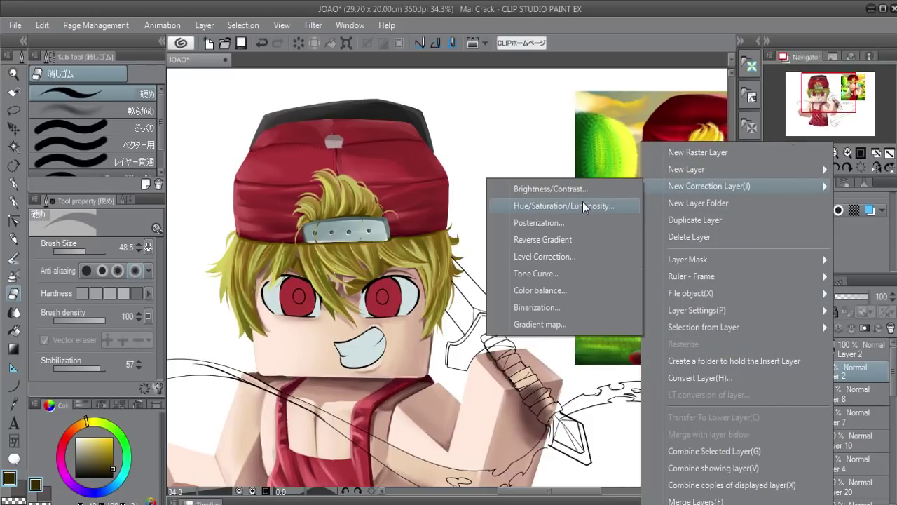
{"action": "left_click", "coordinate": [586, 206]}
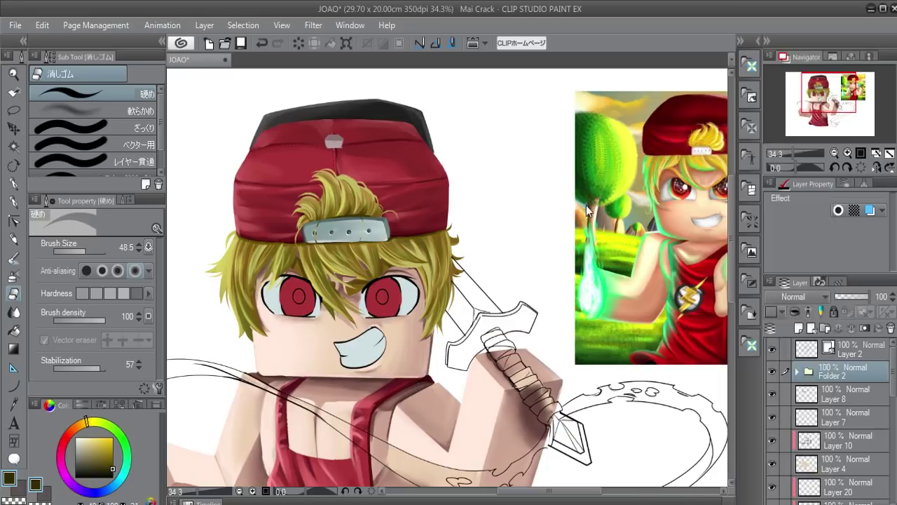
{"action": "left_click", "coordinate": [852, 70]}
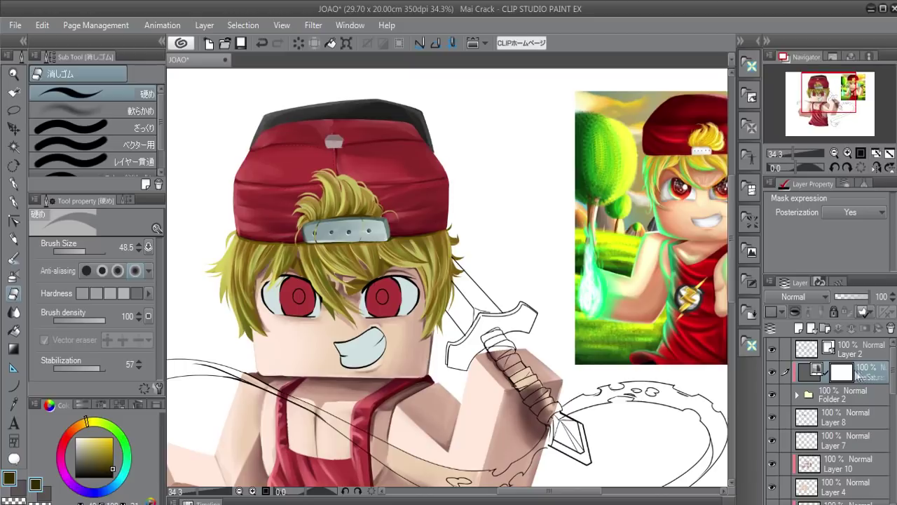
{"action": "double_click", "coordinate": [825, 376]}
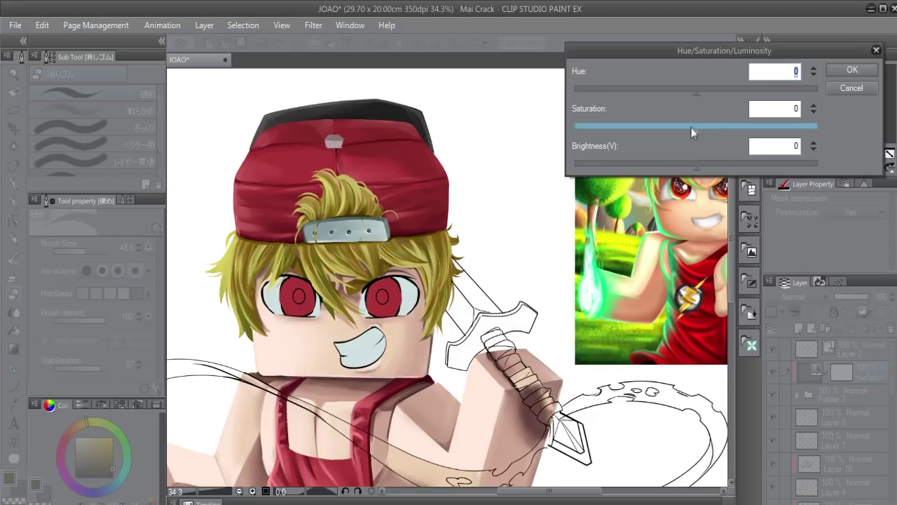
- Set the correction to hue 7, saturation 5 and brightness -4, and confirm
{"action": "left_click_drag", "start_coordinate": [694, 133], "coordinate": [672, 132]}
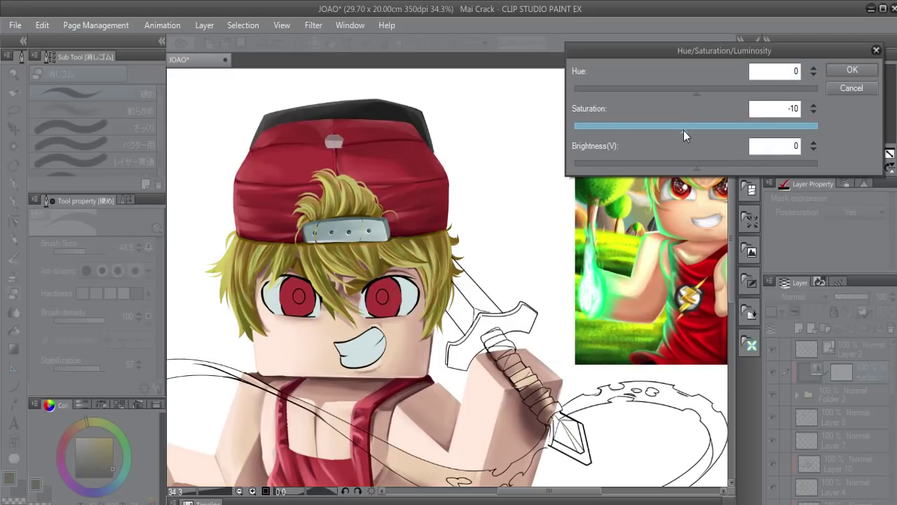
{"action": "left_click_drag", "start_coordinate": [673, 132], "coordinate": [706, 137]}
{"action": "mouse_move", "coordinate": [704, 91]}
{"action": "left_mouse_down"}
{"action": "mouse_move", "coordinate": [685, 91]}
{"action": "mouse_move", "coordinate": [702, 96]}
{"action": "left_mouse_up"}
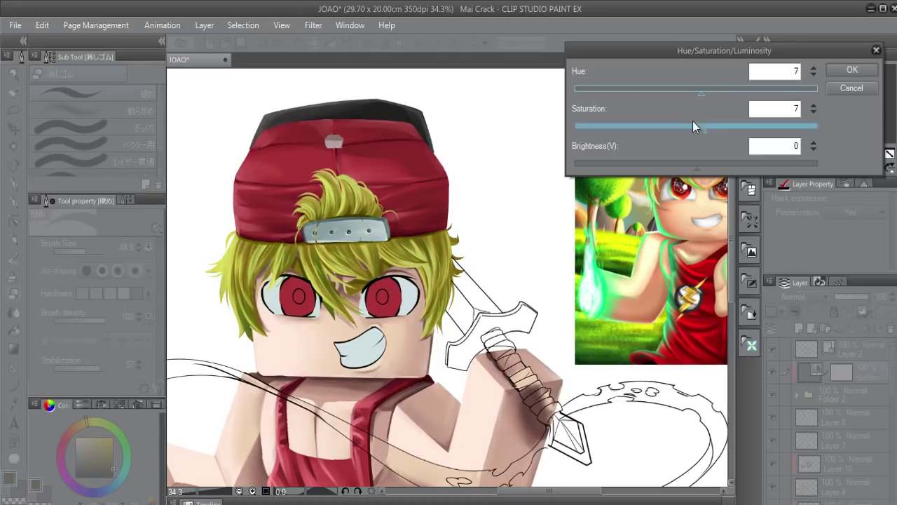
{"action": "mouse_move", "coordinate": [692, 166]}
{"action": "left_mouse_down"}
{"action": "mouse_move", "coordinate": [704, 169]}
{"action": "mouse_move", "coordinate": [690, 174]}
{"action": "left_mouse_up"}
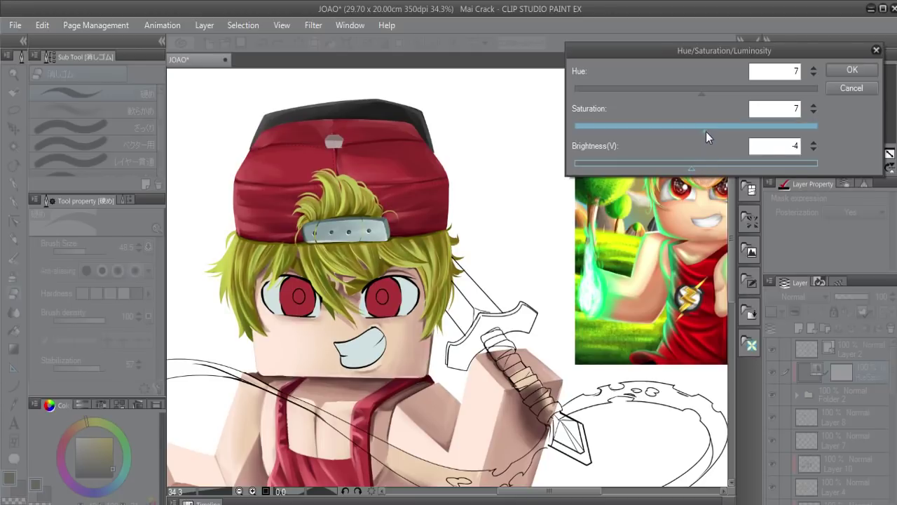
{"action": "left_click_drag", "start_coordinate": [706, 132], "coordinate": [703, 131]}
{"action": "left_click", "coordinate": [702, 95]}
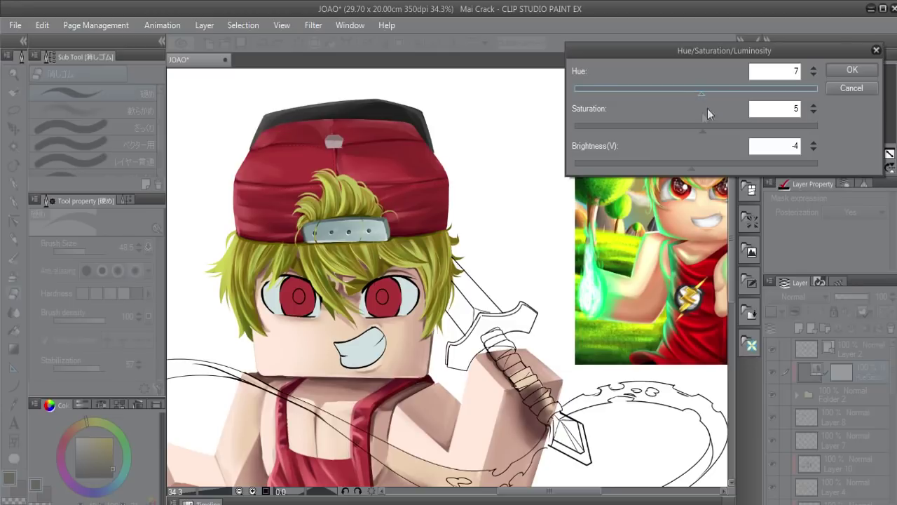
{"action": "left_click", "coordinate": [851, 70]}
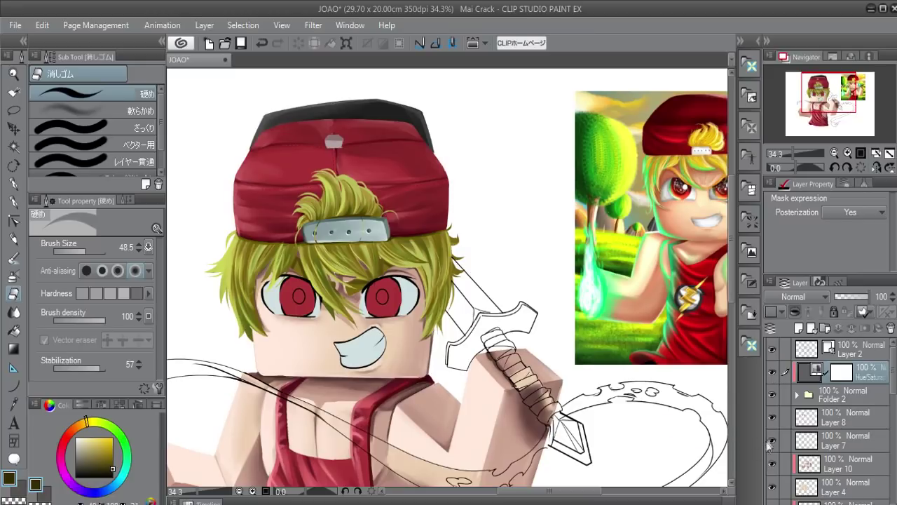
{"action": "left_click", "coordinate": [811, 447]}
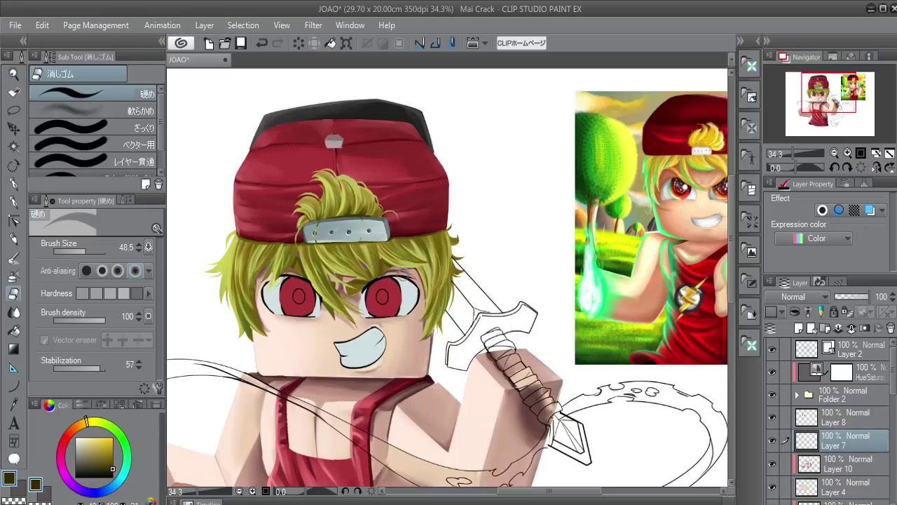
- Zoom and straighten the view onto the face on Layer 7 with a size-28 pen
{"action": "left_click", "coordinate": [827, 354]}
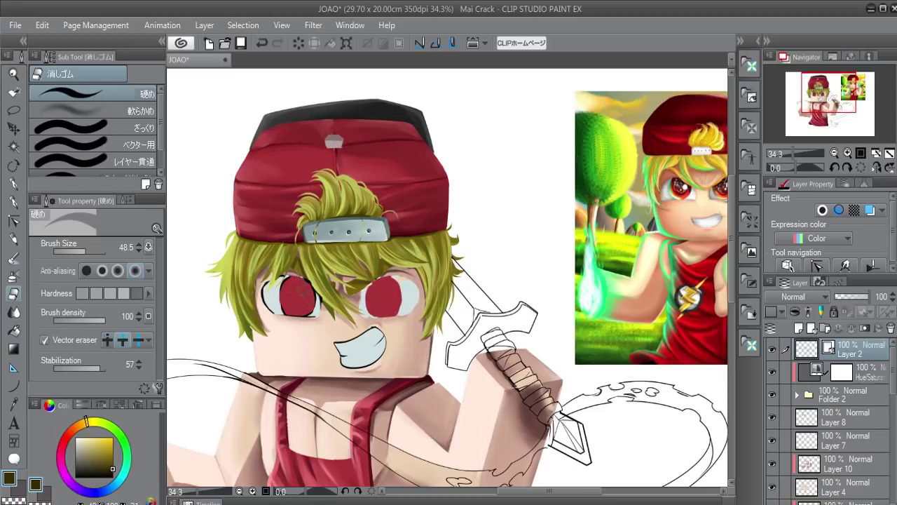
{"action": "scroll", "coordinate": [317, 302], "scroll_direction": "up", "scroll_amount": 4}
{"action": "mouse_move", "coordinate": [420, 315]}
{"action": "left_mouse_down"}
{"action": "mouse_move", "coordinate": [497, 336]}
{"action": "mouse_move", "coordinate": [561, 253]}
{"action": "left_mouse_up"}
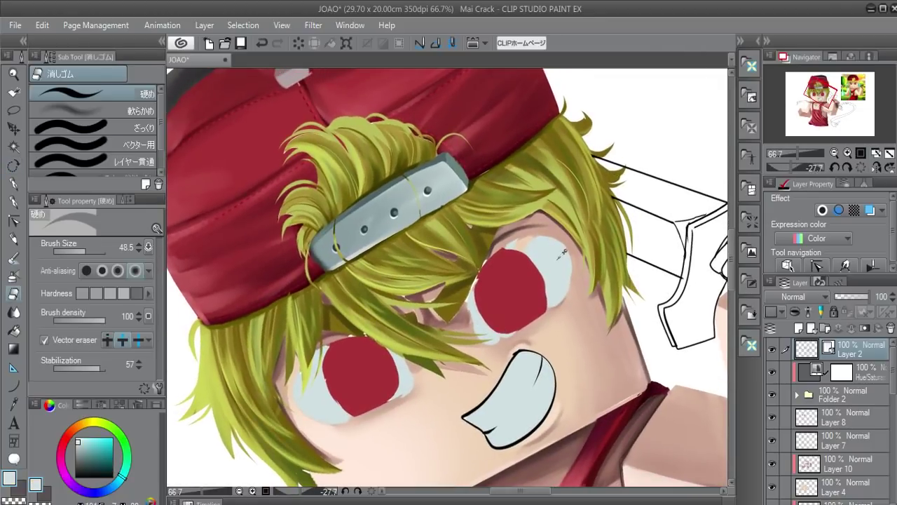
{"action": "key", "text": "p"}
{"action": "left_click", "coordinate": [841, 441]}
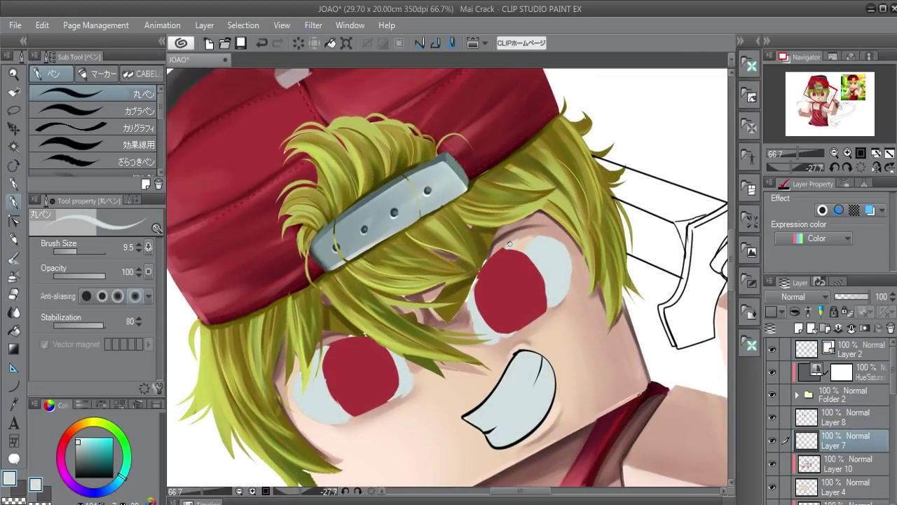
{"action": "left_click_drag", "start_coordinate": [538, 243], "coordinate": [575, 330]}
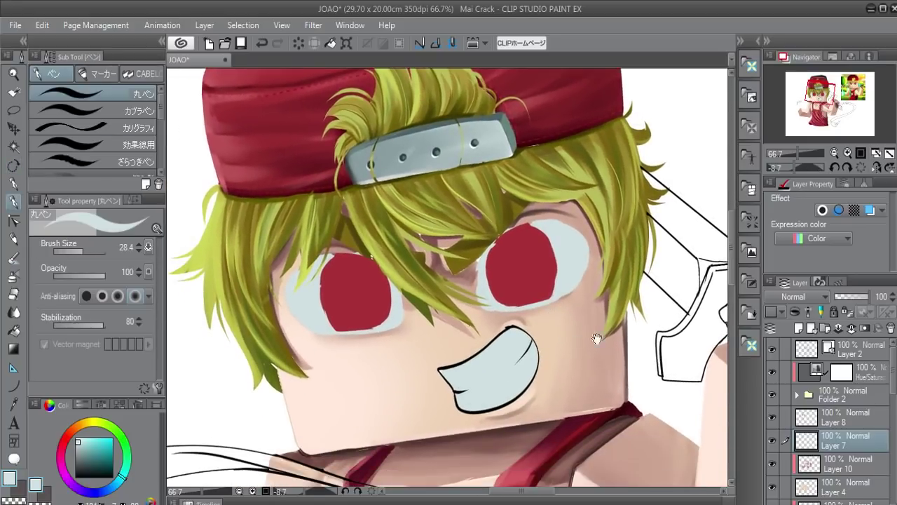
{"action": "mouse_move", "coordinate": [566, 398]}
{"action": "left_mouse_down"}
{"action": "mouse_move", "coordinate": [585, 353]}
{"action": "mouse_move", "coordinate": [582, 299]}
{"action": "left_mouse_up"}
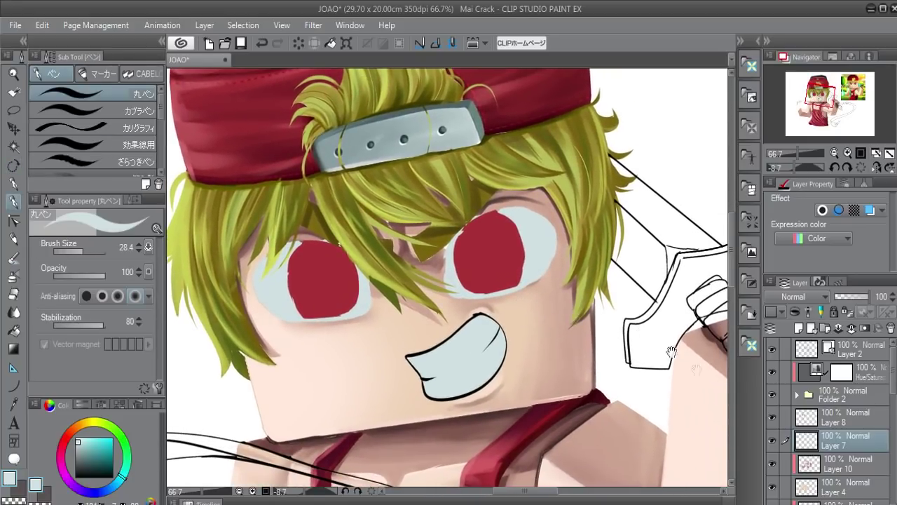
- On a new layer, shade both eye whites grey-blue with transparent watercolour
{"action": "left_click", "coordinate": [799, 328]}
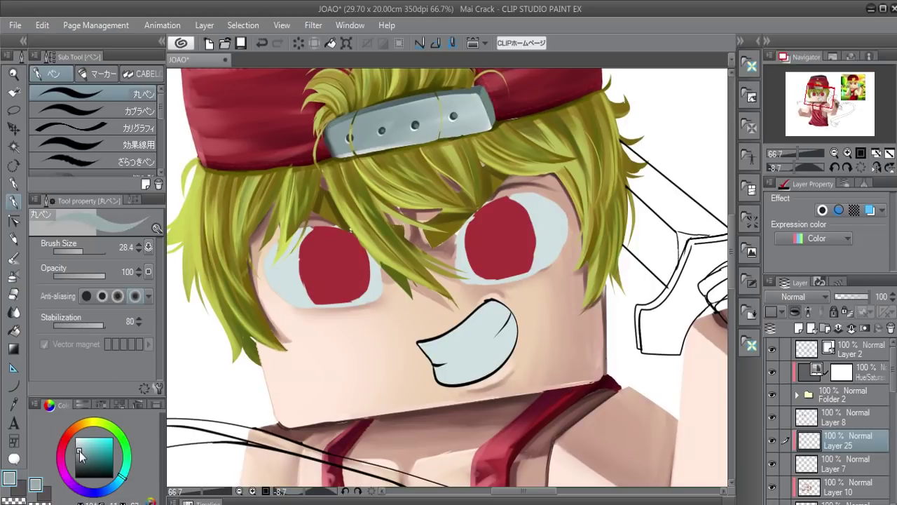
{"action": "key", "text": "b"}
{"action": "mouse_move", "coordinate": [467, 244]}
{"action": "left_mouse_down"}
{"action": "mouse_move", "coordinate": [452, 269]}
{"action": "mouse_move", "coordinate": [543, 210]}
{"action": "mouse_move", "coordinate": [561, 270]}
{"action": "left_mouse_up"}
{"action": "mouse_move", "coordinate": [308, 232]}
{"action": "left_mouse_down"}
{"action": "mouse_move", "coordinate": [266, 266]}
{"action": "mouse_move", "coordinate": [288, 294]}
{"action": "left_mouse_up"}
{"action": "left_click_drag", "start_coordinate": [460, 244], "coordinate": [463, 268]}
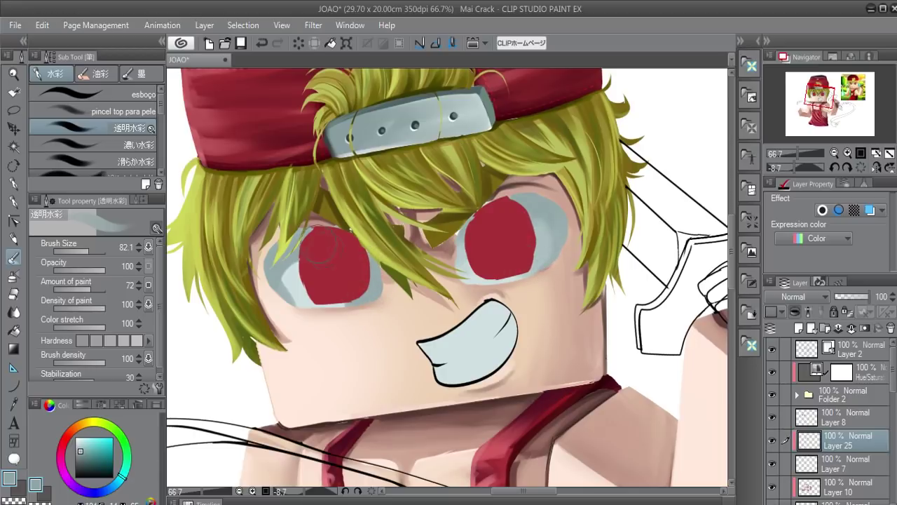
{"action": "left_click_drag", "start_coordinate": [295, 256], "coordinate": [284, 272]}
{"action": "key", "text": "ctrl+z"}
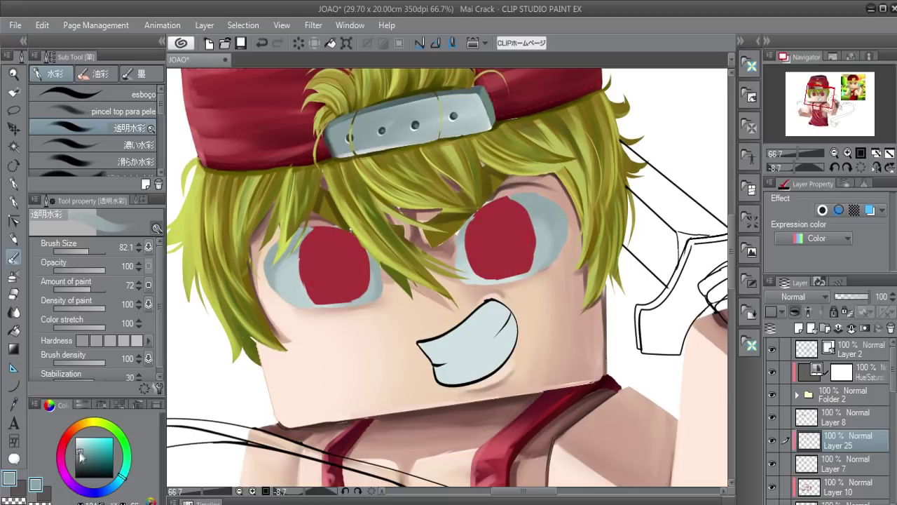
{"action": "key", "text": "bracketleft"}
{"action": "left_click_drag", "start_coordinate": [261, 260], "coordinate": [267, 284]}
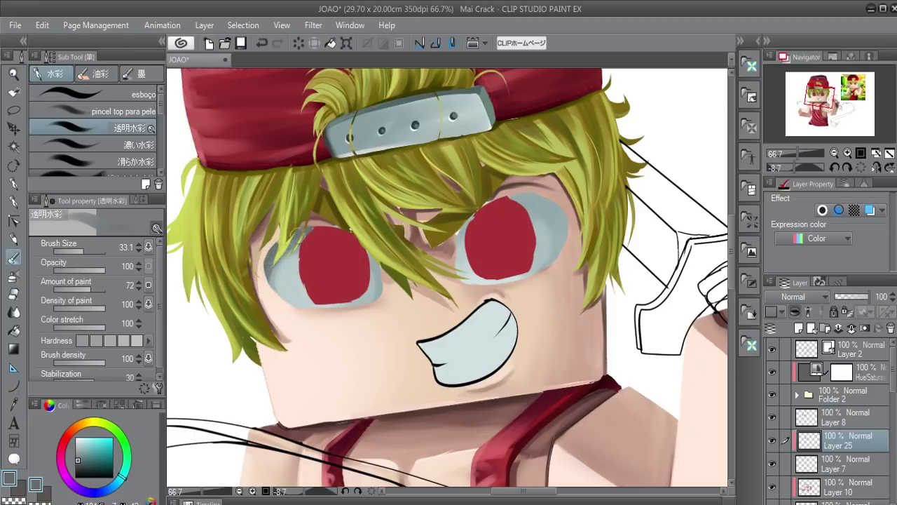
{"action": "key", "text": "b"}
{"action": "key", "text": "b"}
{"action": "key", "text": "b"}
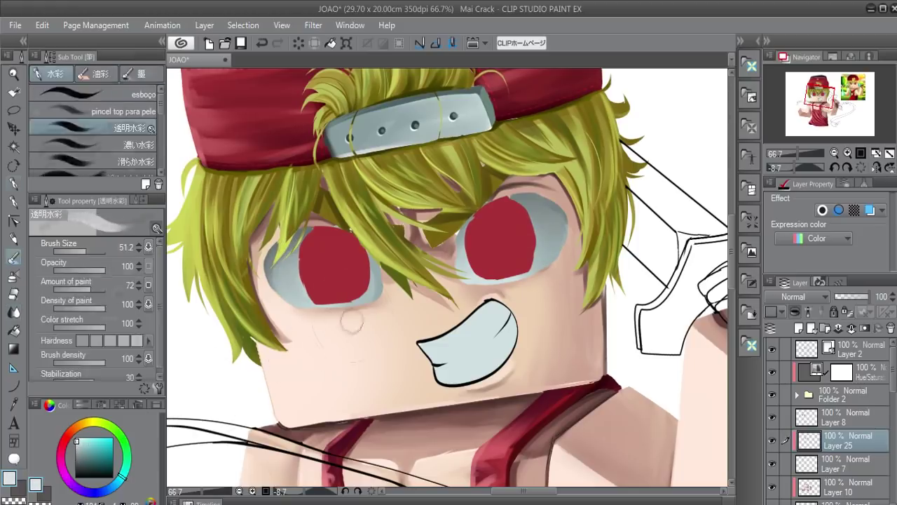
{"action": "key", "text": "b"}
{"action": "key", "text": "b"}
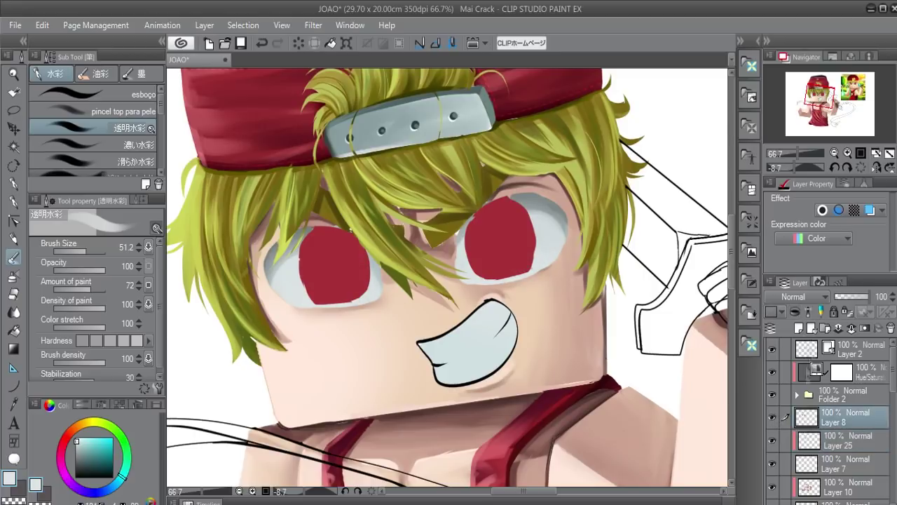
- On another new layer, paint a dark pupil in the right eye
{"action": "key", "text": "ctrl+shift+n"}
{"action": "key", "text": "p"}
{"action": "mouse_move", "coordinate": [510, 247]}
{"action": "left_mouse_down"}
{"action": "mouse_move", "coordinate": [506, 232]}
{"action": "mouse_move", "coordinate": [509, 239]}
{"action": "mouse_move", "coordinate": [354, 268]}
{"action": "left_mouse_up"}
- Duplicate the pupil, move the copy onto the left eye and merge it into Layer 26
{"action": "key", "text": "k"}
{"action": "key", "text": "ctrl+z"}
{"action": "key", "text": "ctrl+j"}
{"action": "left_click_drag", "start_coordinate": [506, 253], "coordinate": [343, 275]}
{"action": "key", "text": "ctrl+e"}
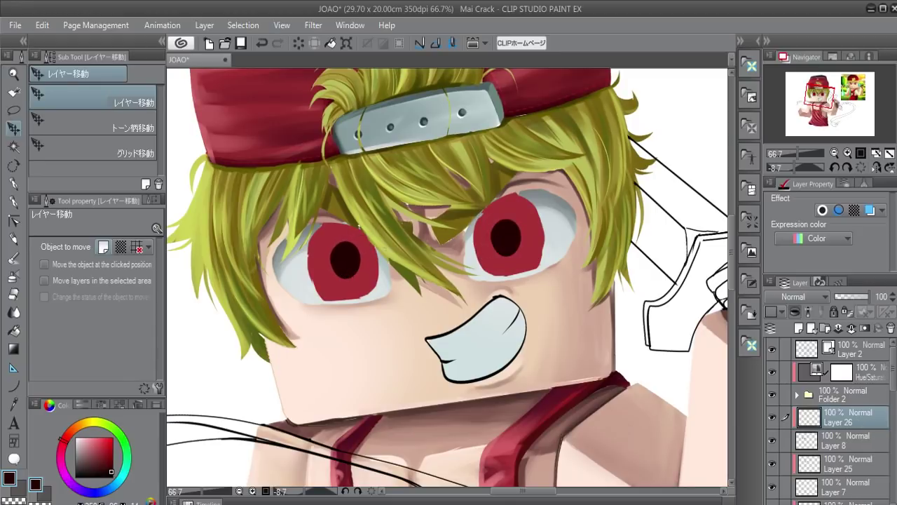
- Airbrush dark shading across the tops of both eyes
{"action": "key", "text": "b"}
{"action": "left_click_drag", "start_coordinate": [491, 207], "coordinate": [529, 203]}
{"action": "mouse_move", "coordinate": [359, 226]}
{"action": "left_mouse_down"}
{"action": "mouse_move", "coordinate": [315, 242]}
{"action": "mouse_move", "coordinate": [324, 245]}
{"action": "left_mouse_up"}
- Darken the upper parts of both irises with black transparent watercolour strokes
{"action": "key", "text": "b"}
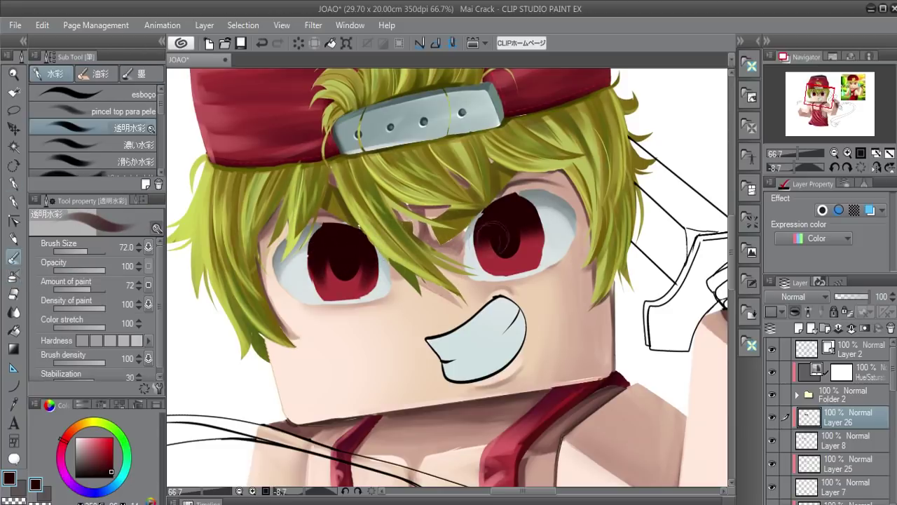
{"action": "left_click", "coordinate": [531, 239], "text": "alt"}
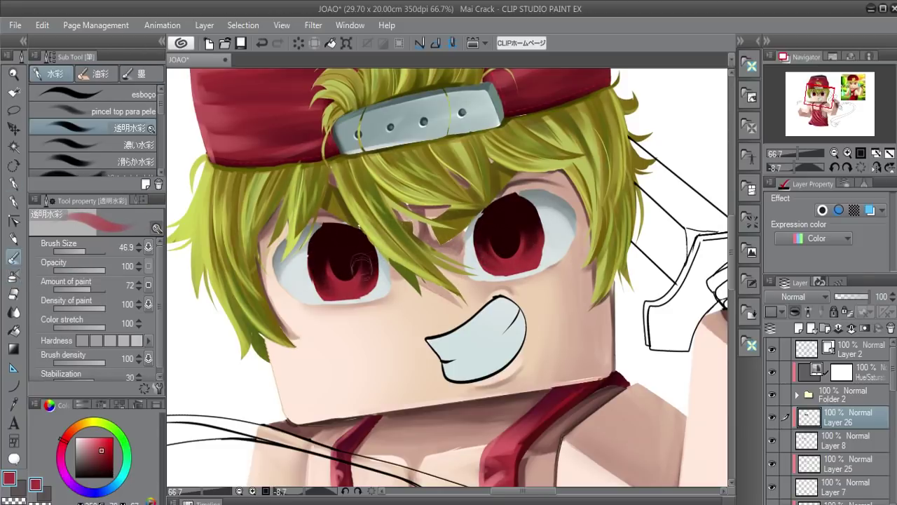
{"action": "left_click_drag", "start_coordinate": [503, 226], "coordinate": [526, 227]}
{"action": "mouse_move", "coordinate": [350, 245]}
{"action": "left_mouse_down"}
{"action": "mouse_move", "coordinate": [336, 246]}
{"action": "mouse_move", "coordinate": [347, 242]}
{"action": "left_mouse_up"}
{"action": "left_click", "coordinate": [343, 256], "text": "alt"}
{"action": "left_click", "coordinate": [544, 227], "text": "alt"}
{"action": "left_click_drag", "start_coordinate": [487, 217], "coordinate": [499, 235]}
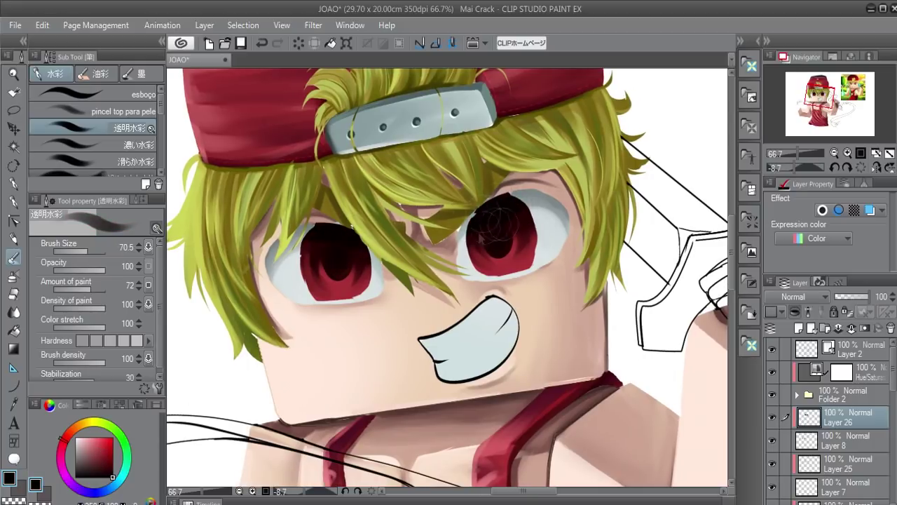
{"action": "mouse_move", "coordinate": [326, 238]}
{"action": "left_mouse_down"}
{"action": "mouse_move", "coordinate": [345, 245]}
{"action": "mouse_move", "coordinate": [354, 294]}
{"action": "mouse_move", "coordinate": [307, 242]}
{"action": "left_mouse_up"}
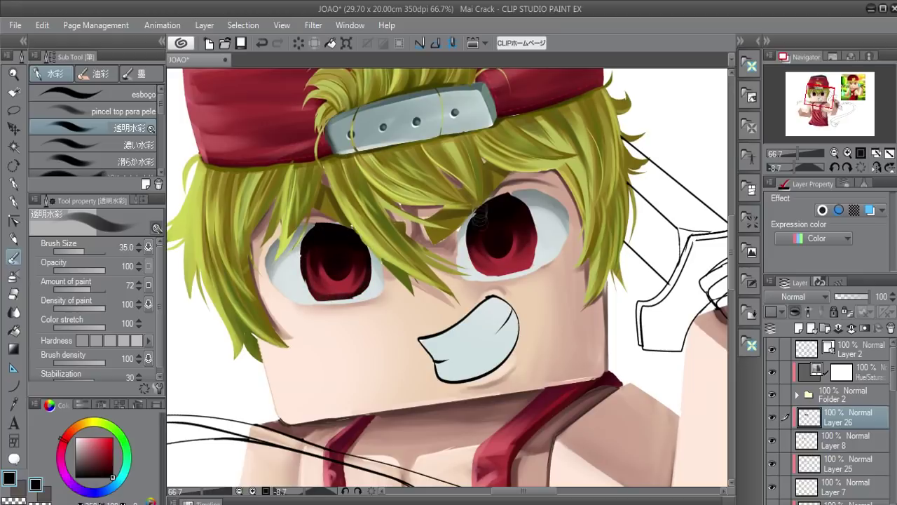
{"action": "left_click_drag", "start_coordinate": [505, 238], "coordinate": [498, 270]}
- Hide Layer 26 and redraw the right red iris larger and rounder on Layer 8
{"action": "left_click", "coordinate": [772, 417]}
{"action": "left_click", "coordinate": [845, 441]}
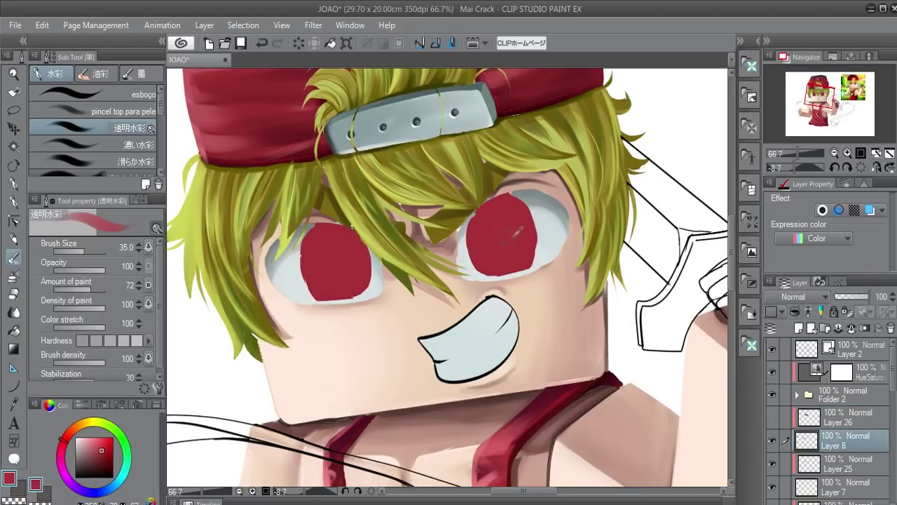
{"action": "key", "text": "p"}
{"action": "left_click", "coordinate": [482, 226], "text": "alt"}
{"action": "mouse_move", "coordinate": [481, 225]}
{"action": "left_mouse_down"}
{"action": "mouse_move", "coordinate": [490, 273]}
{"action": "mouse_move", "coordinate": [525, 203]}
{"action": "left_mouse_up"}
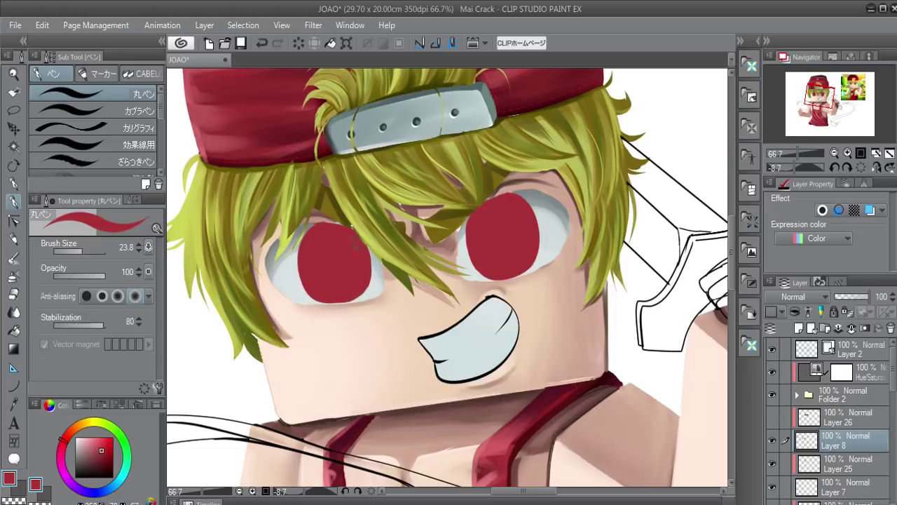
- Soften the iris shading on Layer 26 with the Blur tool at about size 63
{"action": "key", "text": "j"}
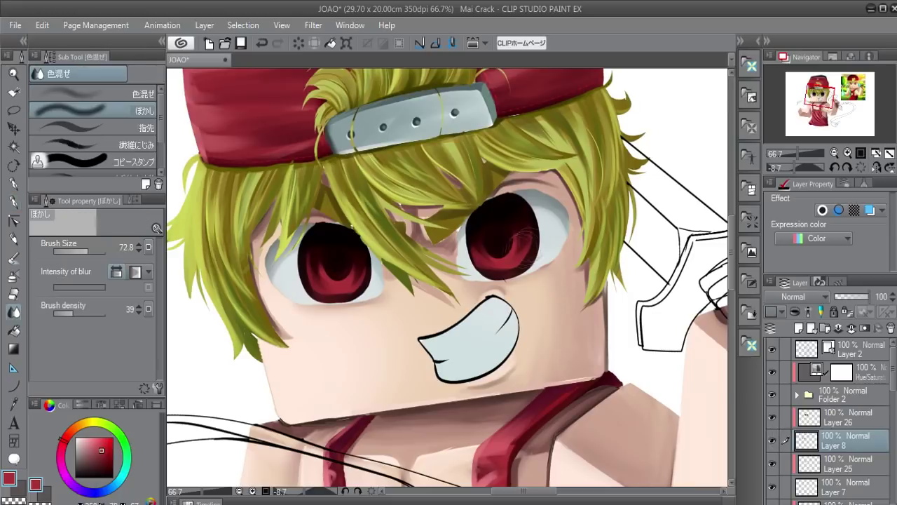
{"action": "key", "text": "alt+bracketright"}
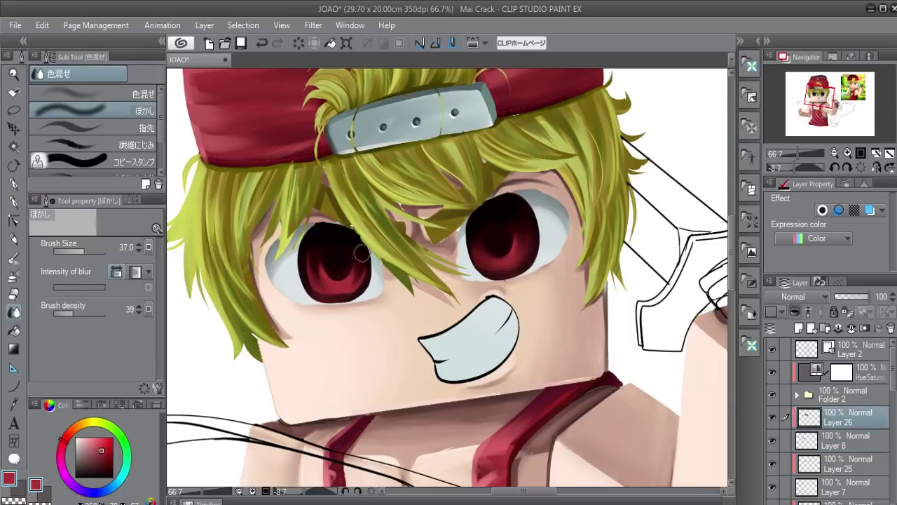
{"action": "left_click_drag", "start_coordinate": [493, 277], "coordinate": [523, 251]}
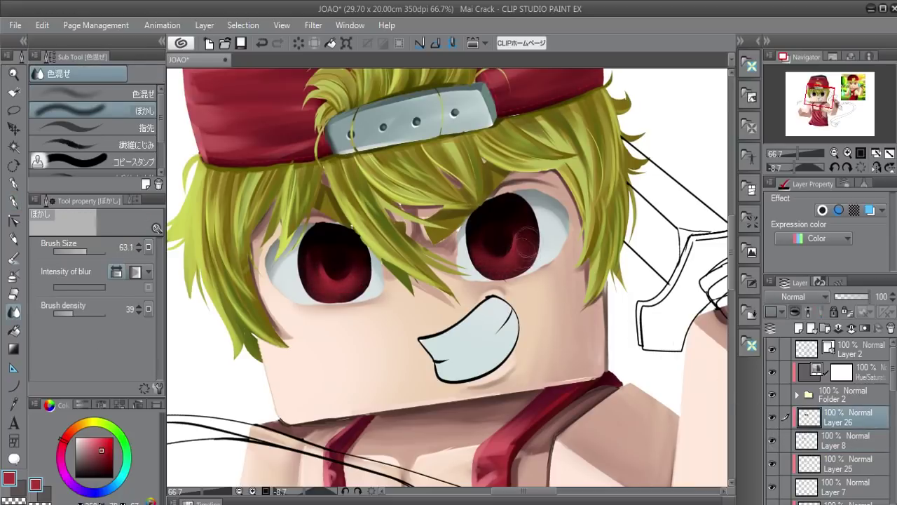
{"action": "left_click_drag", "start_coordinate": [567, 270], "coordinate": [574, 285]}
{"action": "key", "text": "ctrl+shift+n"}
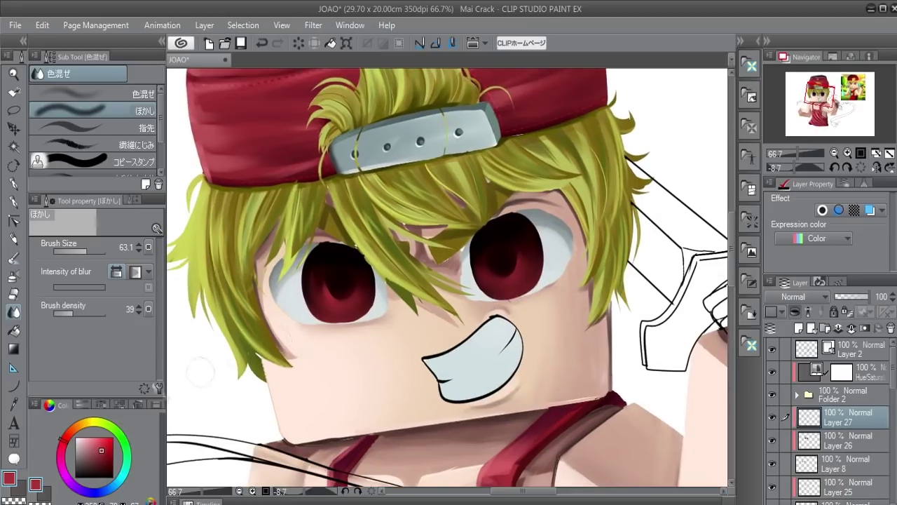
- Brighten both irises with darker red transparent watercolour strokes
{"action": "left_click", "coordinate": [102, 445]}
{"action": "key", "text": "b"}
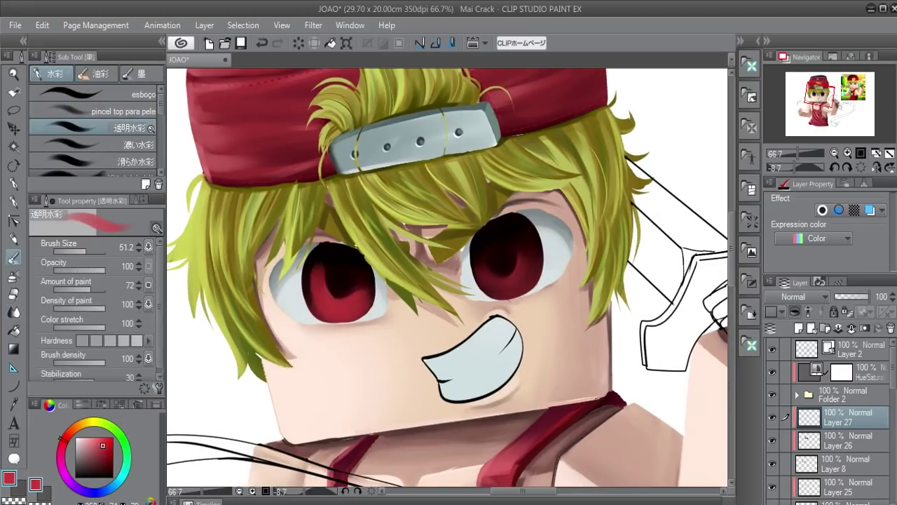
{"action": "left_click_drag", "start_coordinate": [327, 258], "coordinate": [361, 288]}
{"action": "mouse_move", "coordinate": [480, 256]}
{"action": "left_mouse_down"}
{"action": "mouse_move", "coordinate": [530, 277]}
{"action": "mouse_move", "coordinate": [490, 291]}
{"action": "left_mouse_up"}
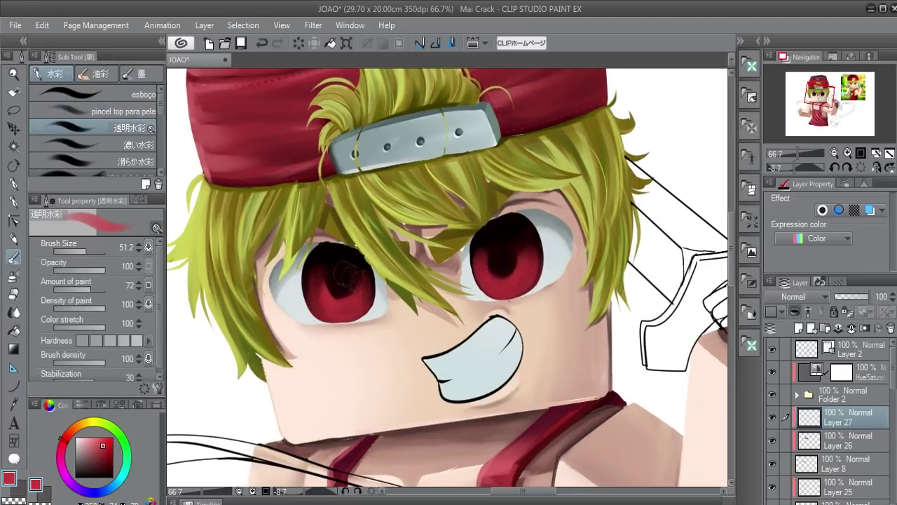
{"action": "left_click_drag", "start_coordinate": [316, 280], "coordinate": [364, 294]}
- Paint black strokes into the left iris with the brush at size 24
{"action": "left_click", "coordinate": [320, 257], "text": "alt"}
{"action": "key", "text": "bracketleft"}
{"action": "key", "text": "bracketleft"}
{"action": "key", "text": "bracketleft"}
{"action": "left_click_drag", "start_coordinate": [308, 268], "coordinate": [312, 316]}
{"action": "left_click_drag", "start_coordinate": [368, 280], "coordinate": [361, 319]}
{"action": "left_click", "coordinate": [533, 273], "text": "alt"}
{"action": "key", "text": "bracketright"}
{"action": "key", "text": "bracketright"}
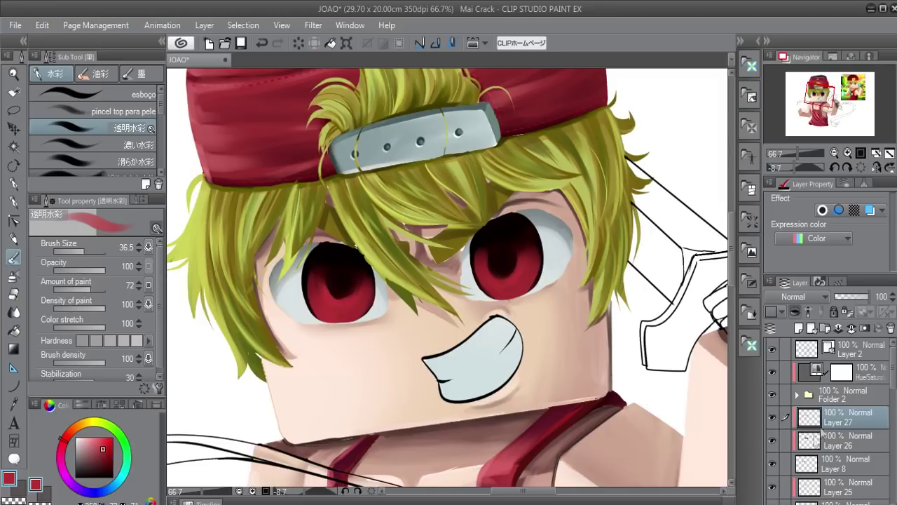
- Add a new layer above Layer 28 and dab a white highlight dot into the eye
{"action": "left_click", "coordinate": [806, 334]}
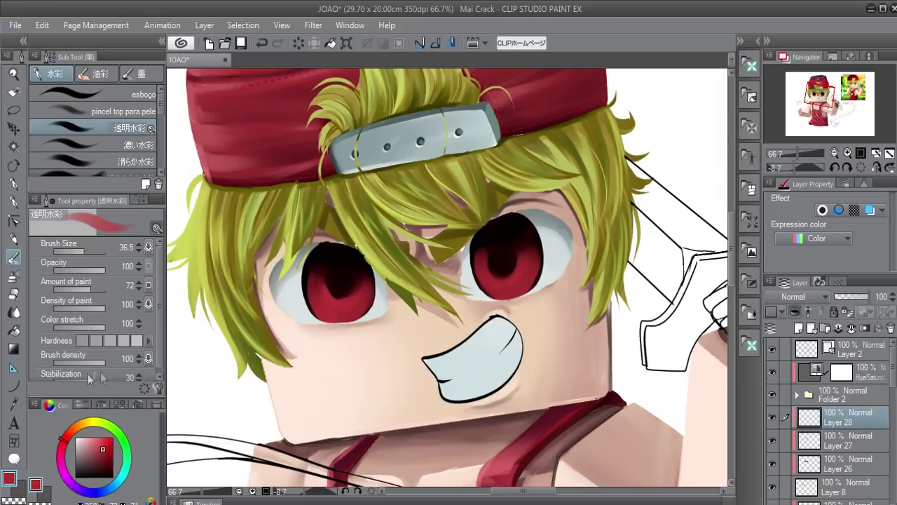
{"action": "left_click", "coordinate": [88, 438]}
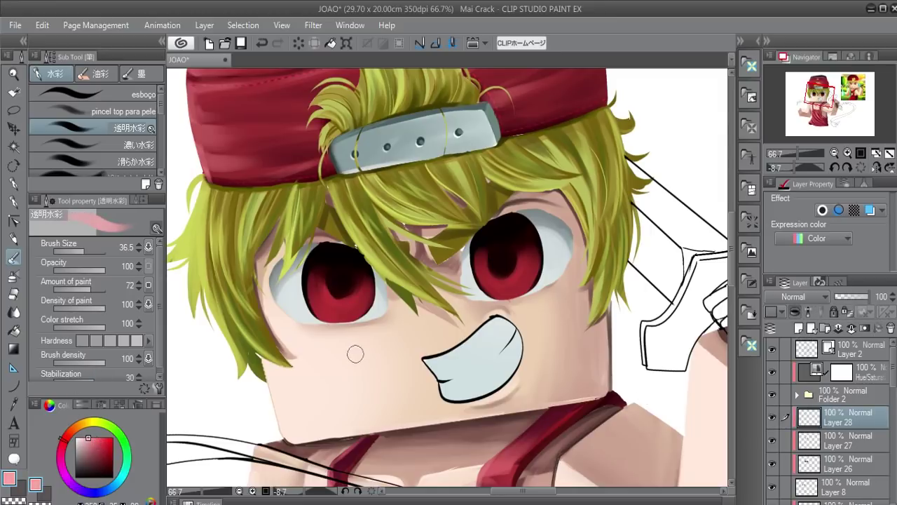
{"action": "key", "text": "p"}
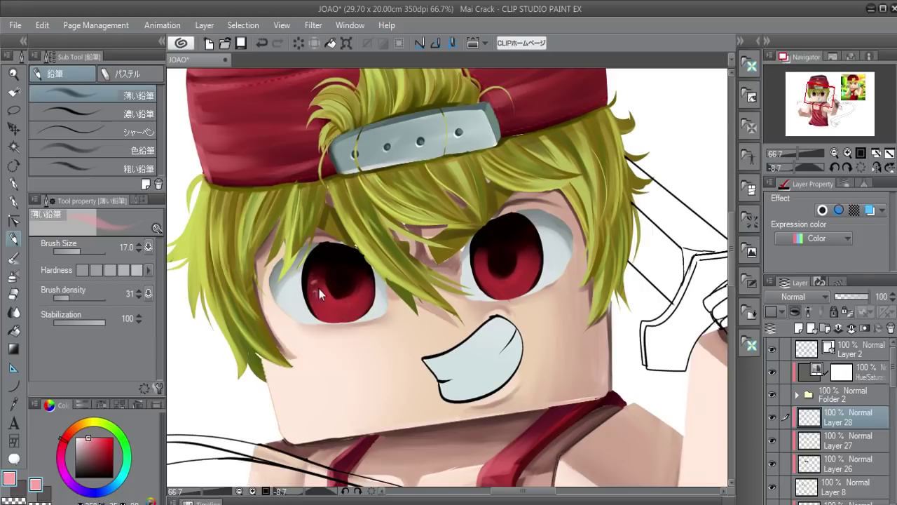
{"action": "left_click_drag", "start_coordinate": [325, 303], "coordinate": [349, 279]}
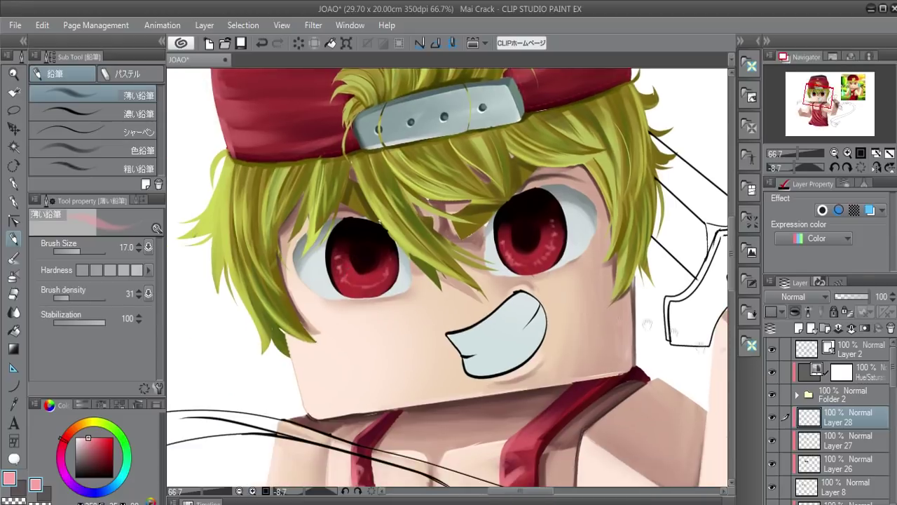
{"action": "left_click", "coordinate": [798, 328]}
{"action": "left_click", "coordinate": [79, 437]}
{"action": "key", "text": "p"}
{"action": "left_click_drag", "start_coordinate": [321, 269], "coordinate": [329, 271]}
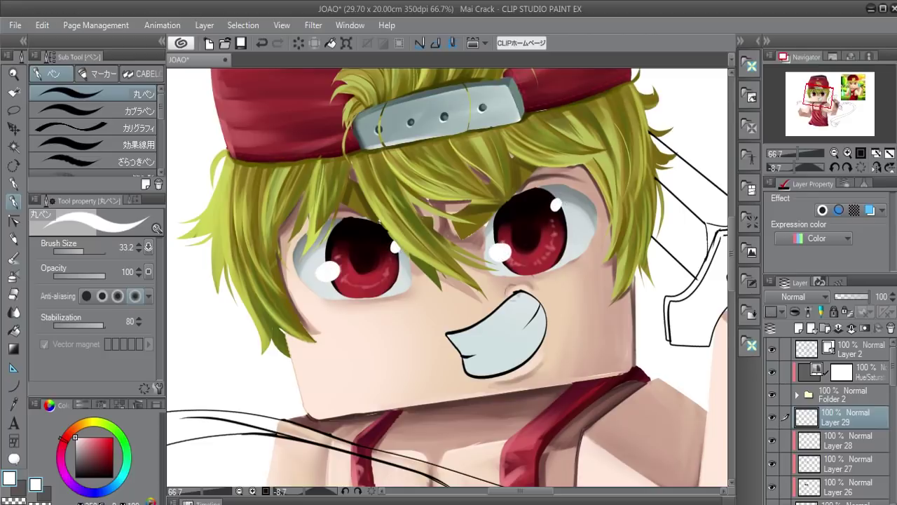
- Paint a pink stroke across the left iris top and blur it in
{"action": "left_click", "coordinate": [96, 443]}
{"action": "left_click_drag", "start_coordinate": [376, 241], "coordinate": [339, 238]}
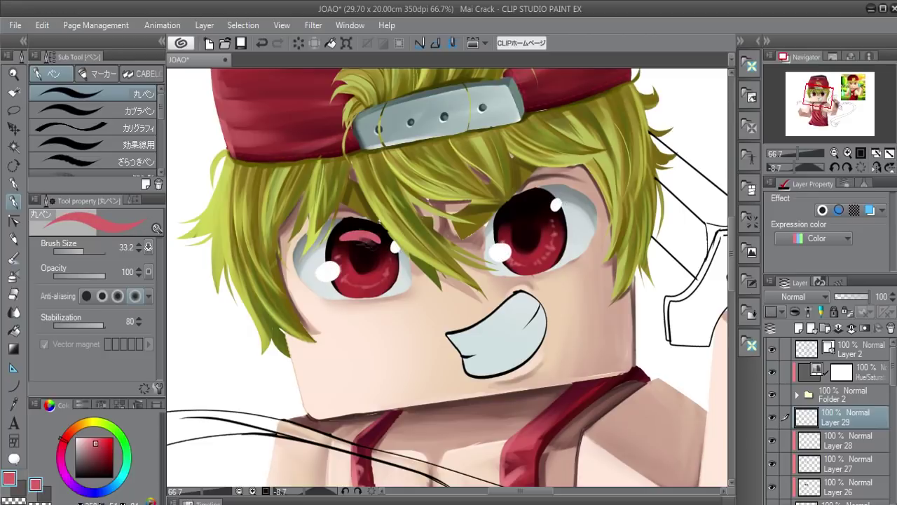
{"action": "key", "text": "j"}
{"action": "left_click_drag", "start_coordinate": [347, 231], "coordinate": [354, 251]}
- Lasso the right eye area and apply a transform to it
{"action": "key", "text": "e"}
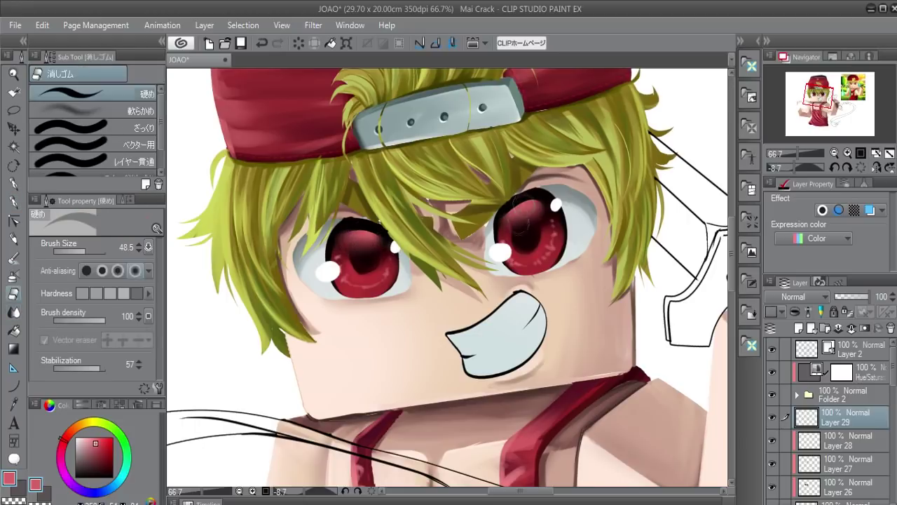
{"action": "scroll", "coordinate": [456, 224], "scroll_direction": "left", "scroll_amount": 1}
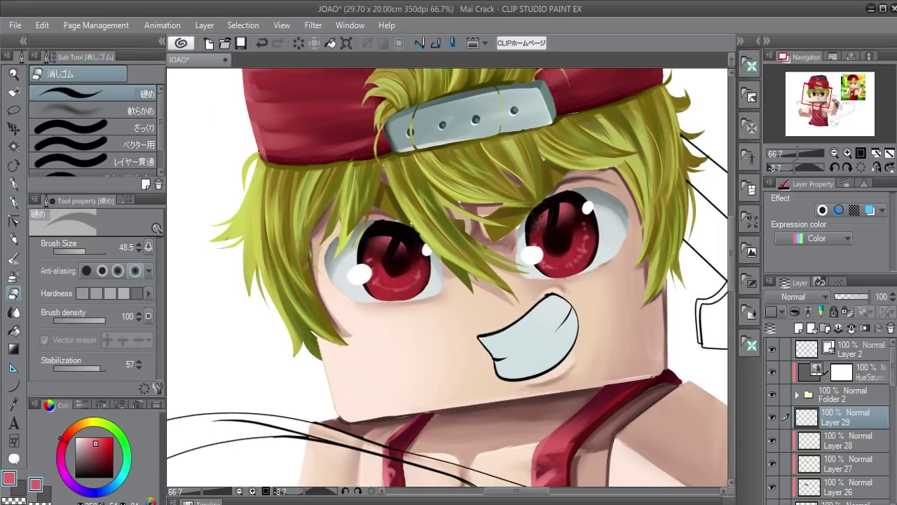
{"action": "scroll", "coordinate": [456, 245], "scroll_direction": "up", "scroll_amount": 2}
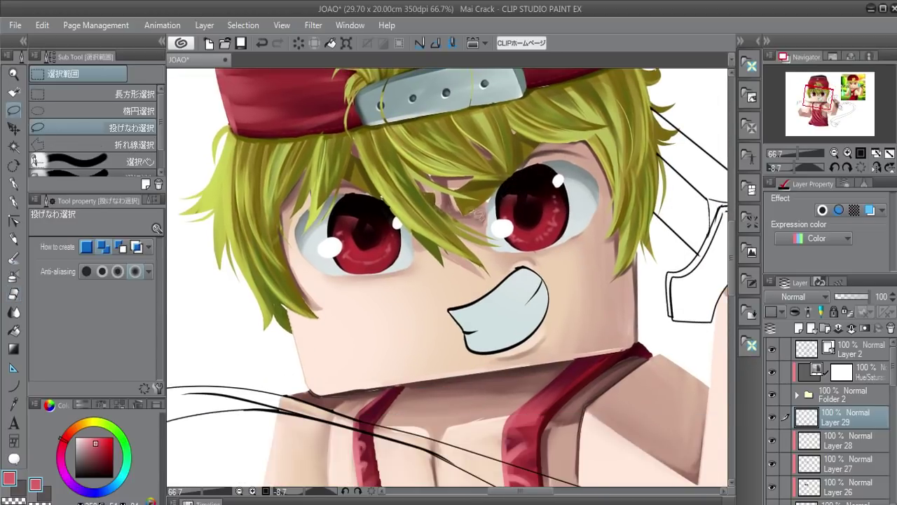
{"action": "left_click_drag", "start_coordinate": [491, 207], "coordinate": [536, 201]}
{"action": "key", "text": "ctrl+t"}
{"action": "key", "text": "Return"}
- Lasso and transform the left eye, then deselect and return to Layer 26
{"action": "mouse_move", "coordinate": [364, 203]}
{"action": "left_mouse_down"}
{"action": "mouse_move", "coordinate": [386, 219]}
{"action": "mouse_move", "coordinate": [378, 213]}
{"action": "left_mouse_up"}
{"action": "key", "text": "ctrl+t"}
{"action": "key", "text": "Return"}
{"action": "key", "text": "ctrl+d"}
{"action": "left_click", "coordinate": [848, 487]}
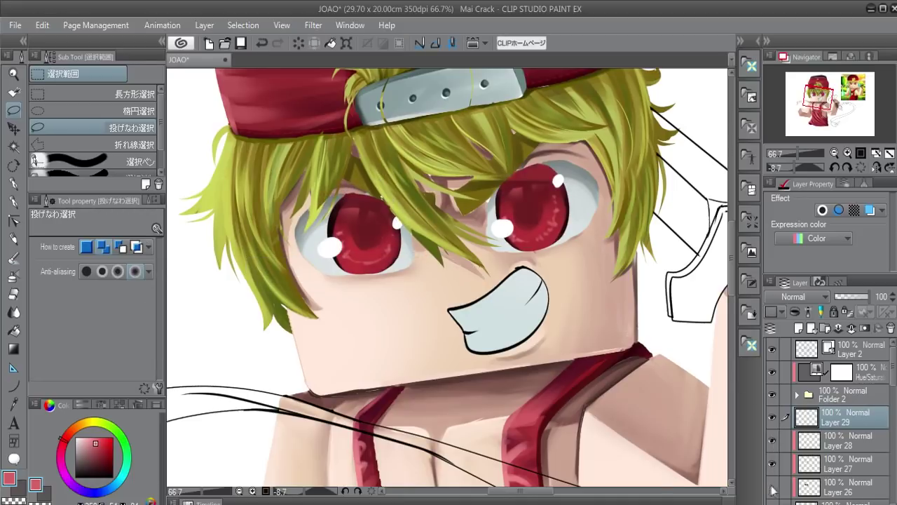
{"action": "left_click", "coordinate": [810, 487], "text": "ctrl"}
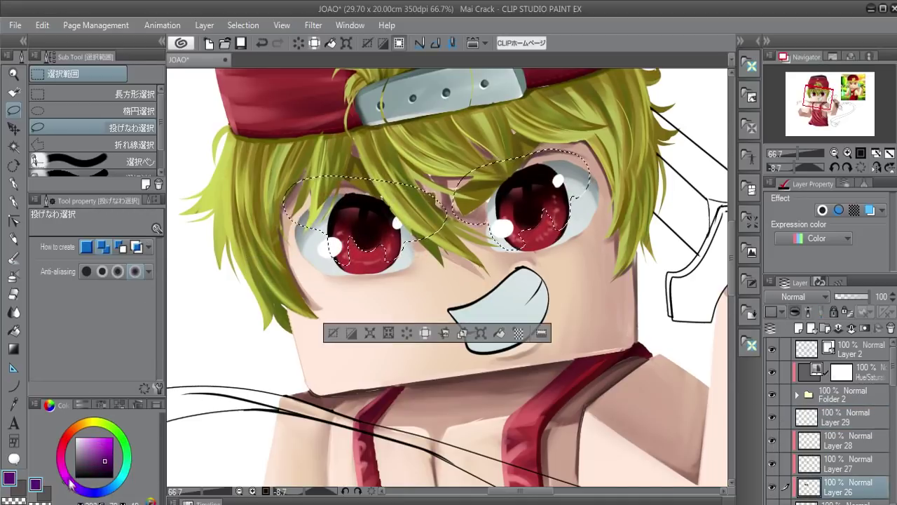
- On Layer 29, draw black eyeliner along the right eye's left and top edges
{"action": "key", "text": "b"}
{"action": "key", "text": "ctrl+d"}
{"action": "scroll", "coordinate": [504, 262], "scroll_direction": "down", "scroll_amount": 2}
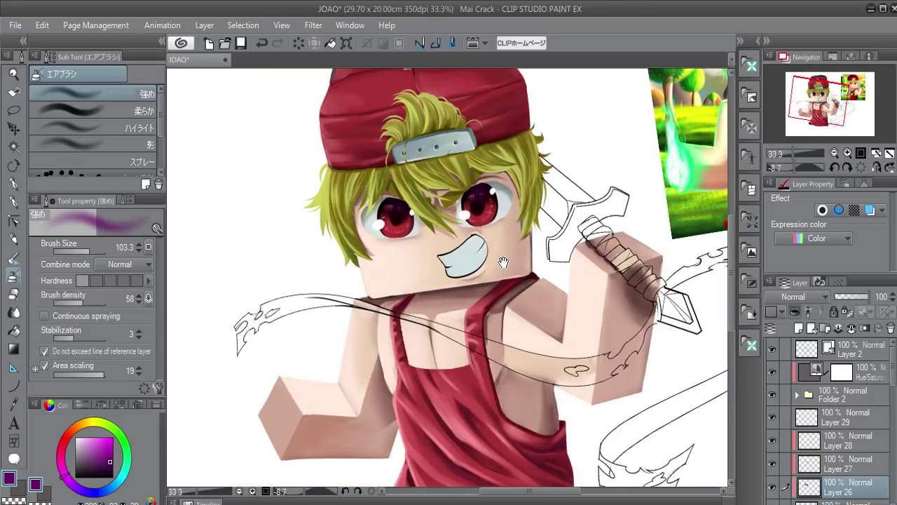
{"action": "left_click", "coordinate": [841, 417]}
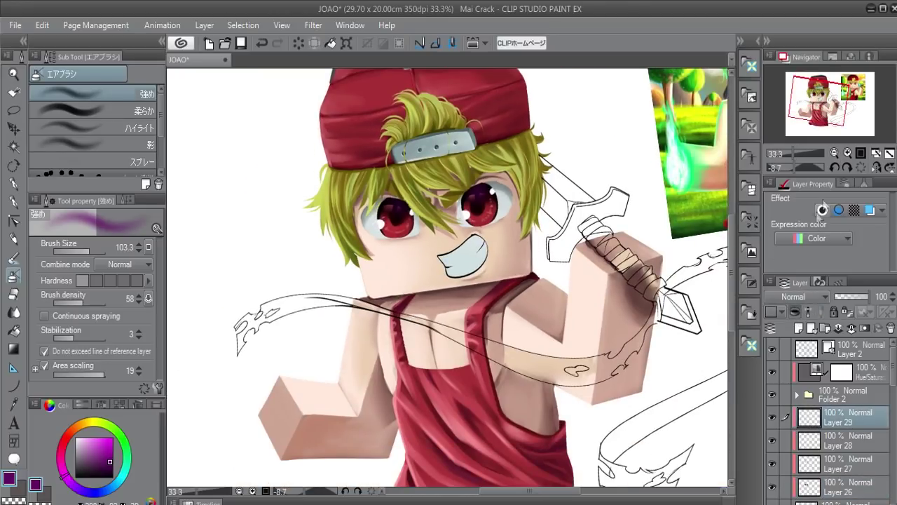
{"action": "left_click", "coordinate": [847, 152]}
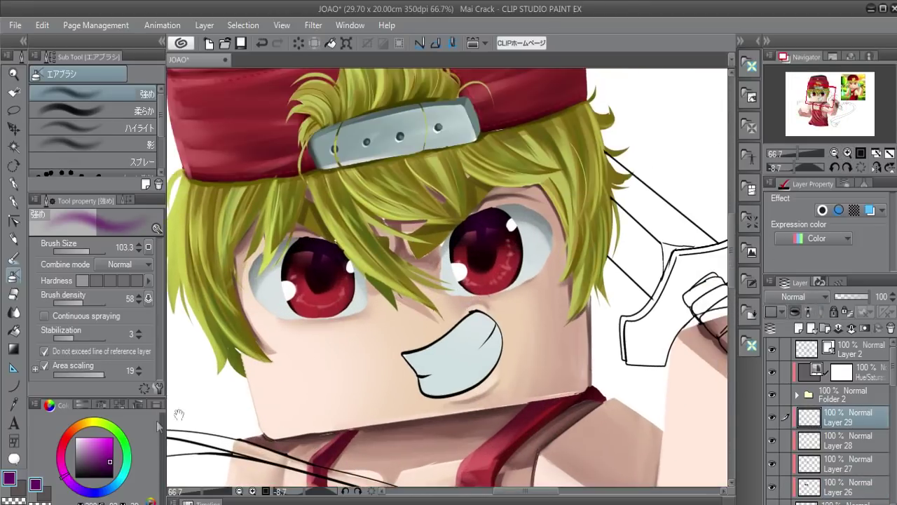
{"action": "left_click", "coordinate": [13, 201]}
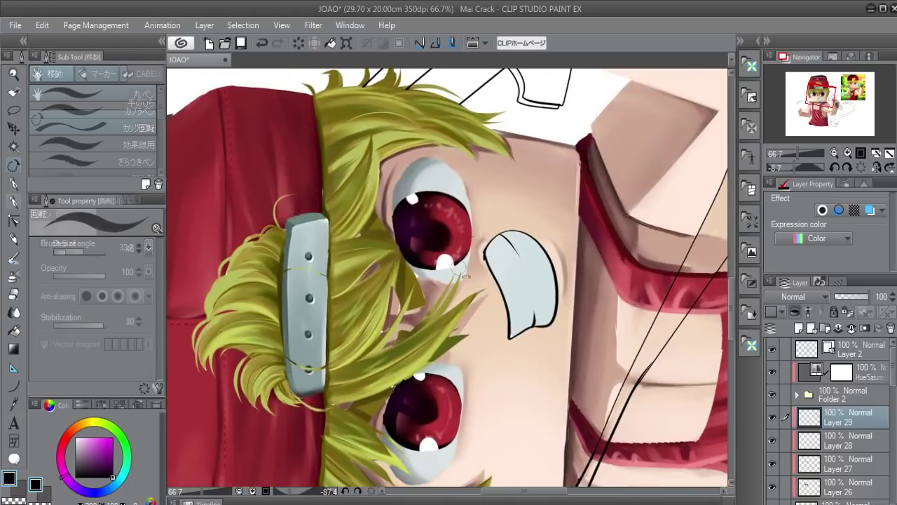
{"action": "mouse_move", "coordinate": [433, 150]}
{"action": "left_mouse_down"}
{"action": "mouse_move", "coordinate": [389, 224]}
{"action": "mouse_move", "coordinate": [449, 282]}
{"action": "left_mouse_up"}
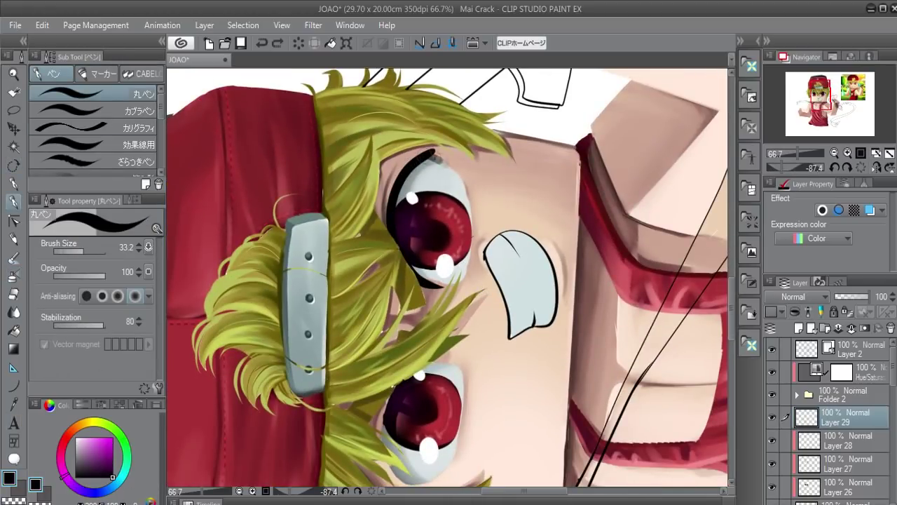
{"action": "mouse_move", "coordinate": [432, 151]}
{"action": "left_mouse_down"}
{"action": "mouse_move", "coordinate": [462, 183]}
{"action": "mouse_move", "coordinate": [391, 237]}
{"action": "left_mouse_up"}
- Extend the eyeliner down the eye's side and outline the left eye, rotating the canvas
{"action": "key", "text": "e"}
{"action": "key", "text": "p"}
{"action": "left_click_drag", "start_coordinate": [398, 212], "coordinate": [390, 283]}
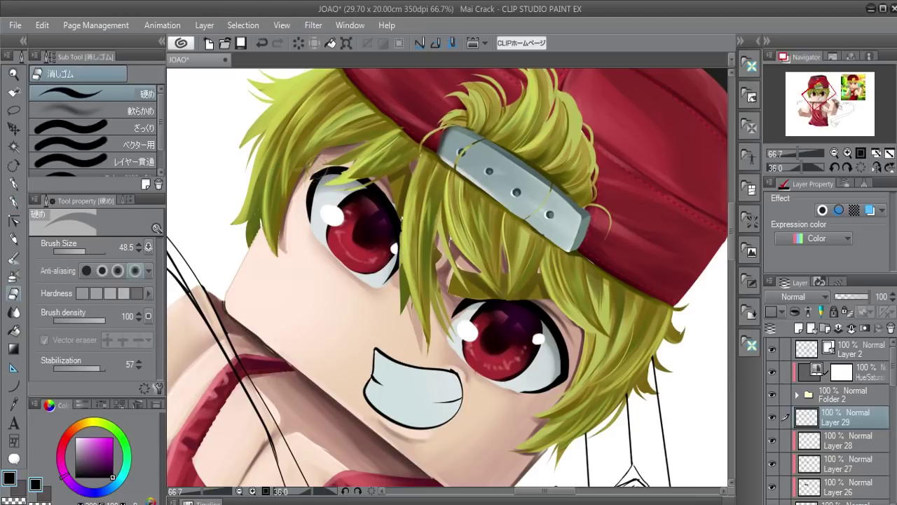
{"action": "left_click_drag", "start_coordinate": [309, 173], "coordinate": [320, 235]}
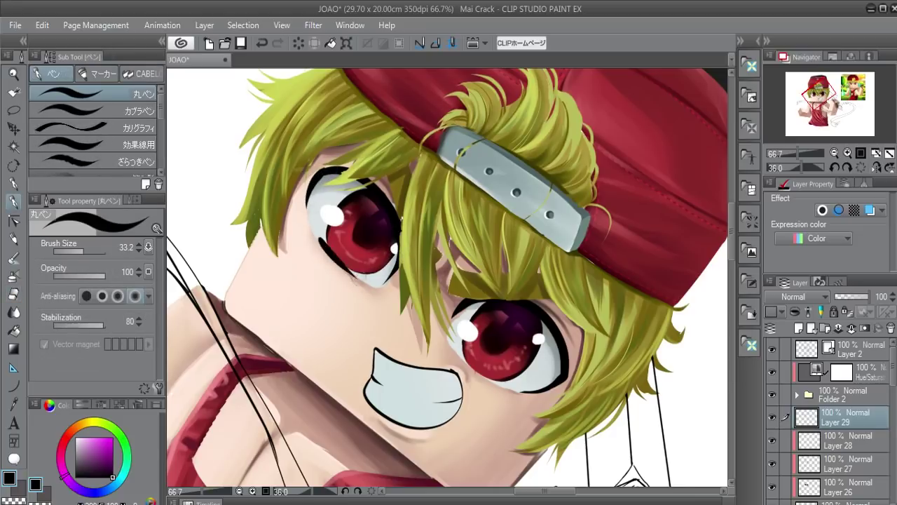
{"action": "key", "text": "r"}
{"action": "left_click_drag", "start_coordinate": [336, 260], "coordinate": [392, 210]}
{"action": "key", "text": "e"}
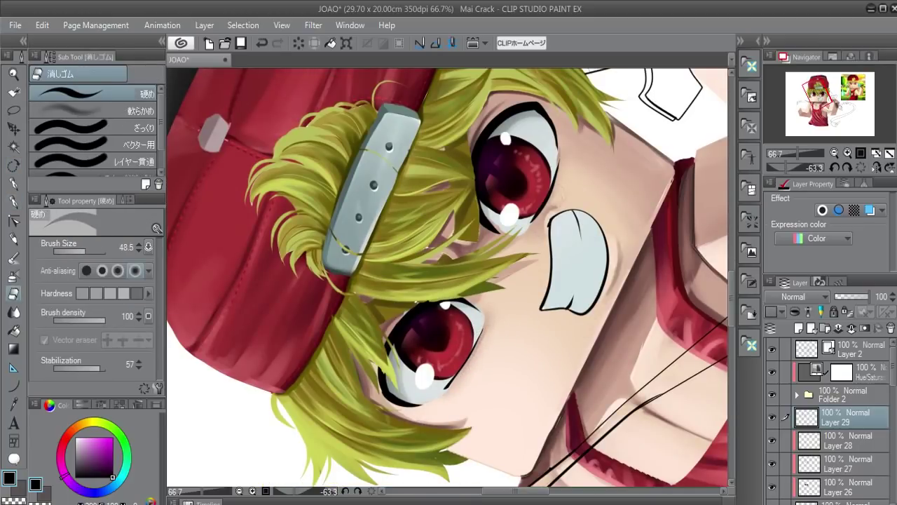
{"action": "key", "text": "p"}
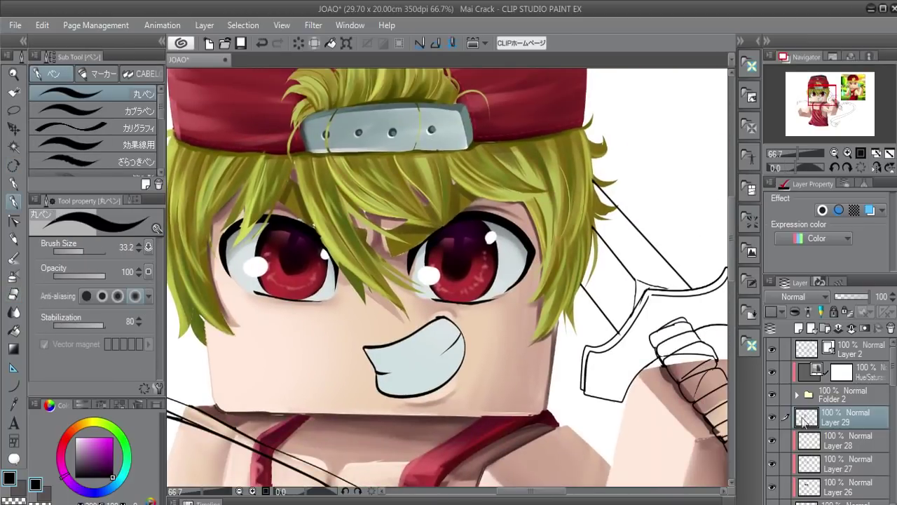
- Airbrush dark shading over the upper parts of the eyes, then deselect and zoom out
{"action": "left_click", "coordinate": [79, 474]}
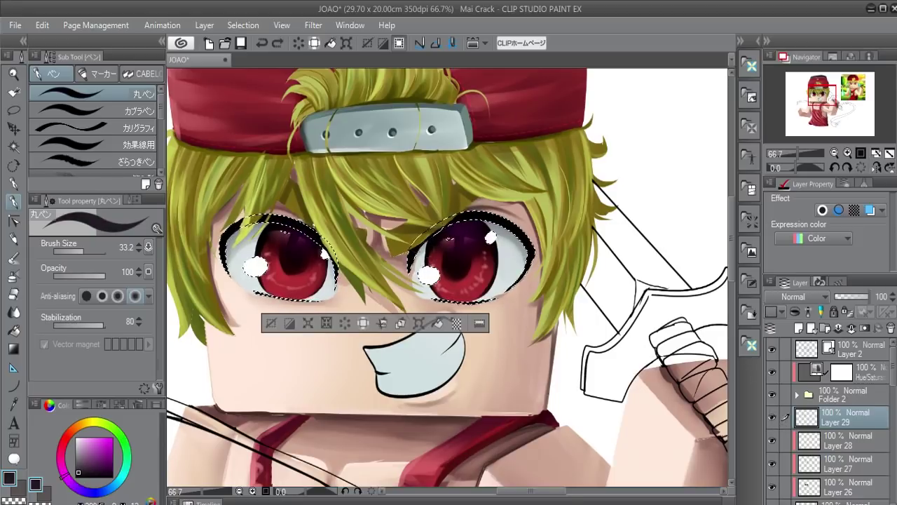
{"action": "key", "text": "m"}
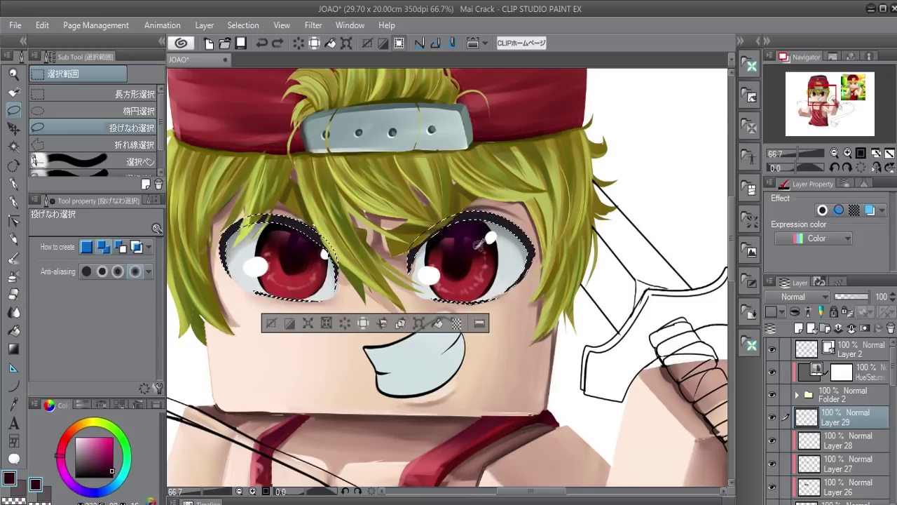
{"action": "key", "text": "b"}
{"action": "left_click_drag", "start_coordinate": [491, 221], "coordinate": [515, 253]}
{"action": "left_click_drag", "start_coordinate": [456, 218], "coordinate": [519, 246]}
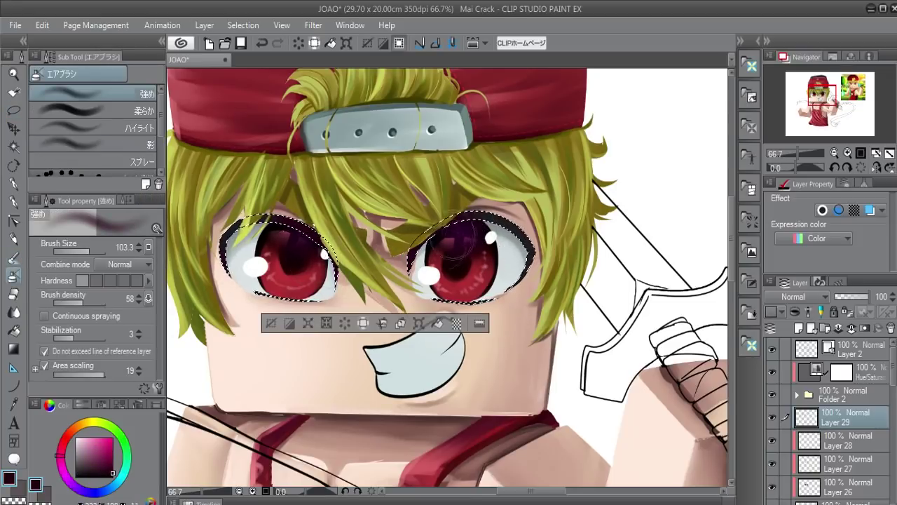
{"action": "left_click", "coordinate": [113, 483]}
{"action": "key", "text": "ctrl+d"}
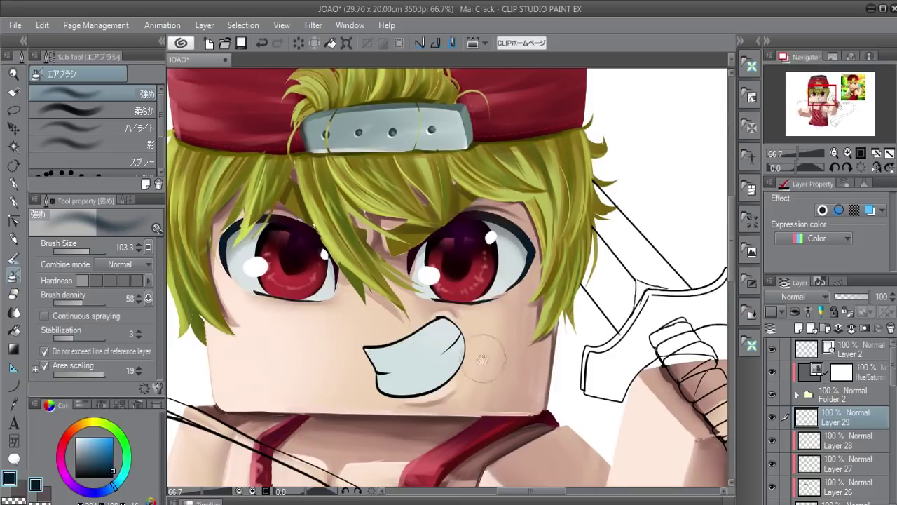
{"action": "key", "text": "ctrl+minus"}
{"action": "key", "text": "ctrl+minus"}
{"action": "mouse_move", "coordinate": [589, 323]}
{"action": "left_mouse_down"}
{"action": "mouse_move", "coordinate": [458, 326]}
{"action": "mouse_move", "coordinate": [551, 260]}
{"action": "left_mouse_up"}
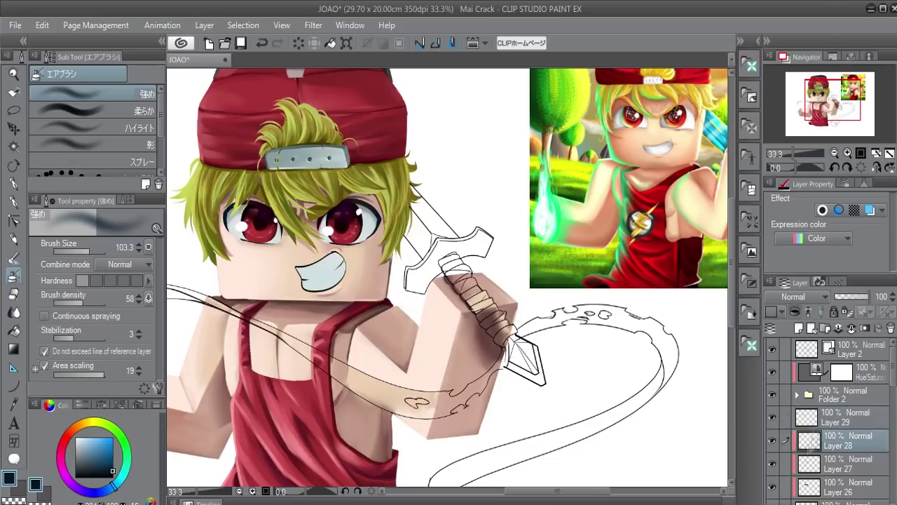
- Add Layer 30 with the Color dodge blend mode and bring the head into view
{"action": "left_click", "coordinate": [810, 442]}
{"action": "left_click", "coordinate": [799, 329]}
{"action": "left_click", "coordinate": [803, 297]}
{"action": "left_click", "coordinate": [788, 127]}
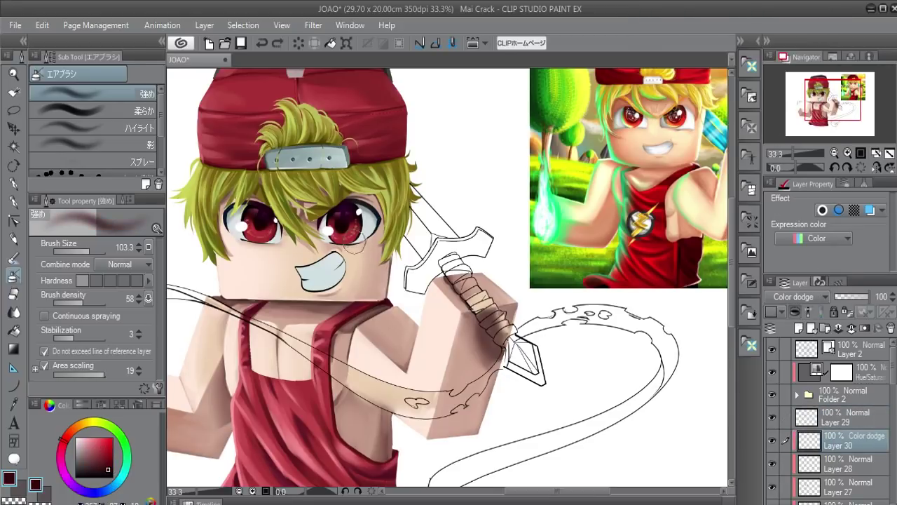
{"action": "key", "text": "b"}
{"action": "key", "text": "b"}
{"action": "mouse_move", "coordinate": [252, 231]}
{"action": "left_mouse_down"}
{"action": "mouse_move", "coordinate": [347, 207]}
{"action": "mouse_move", "coordinate": [462, 138]}
{"action": "left_mouse_up"}
{"action": "mouse_move", "coordinate": [589, 133]}
{"action": "left_mouse_down"}
{"action": "mouse_move", "coordinate": [492, 346]}
{"action": "mouse_move", "coordinate": [437, 279]}
{"action": "left_mouse_up"}
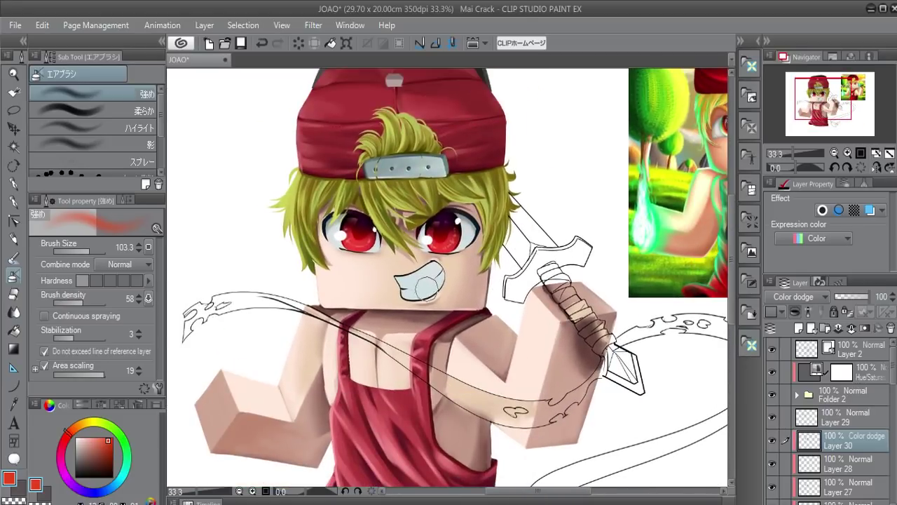
- Rotate the view toward the teeth and make Layer 25 the working layer
{"action": "left_click", "coordinate": [423, 288], "text": "ctrl+shift"}
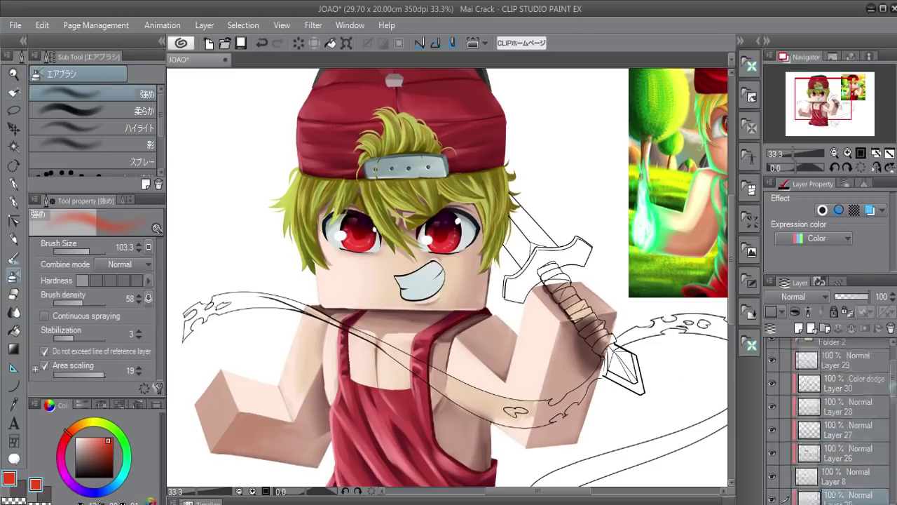
{"action": "scroll", "coordinate": [440, 295], "scroll_direction": "up", "scroll_amount": 1}
{"action": "key", "text": "p"}
{"action": "left_click_drag", "start_coordinate": [491, 210], "coordinate": [440, 294]}
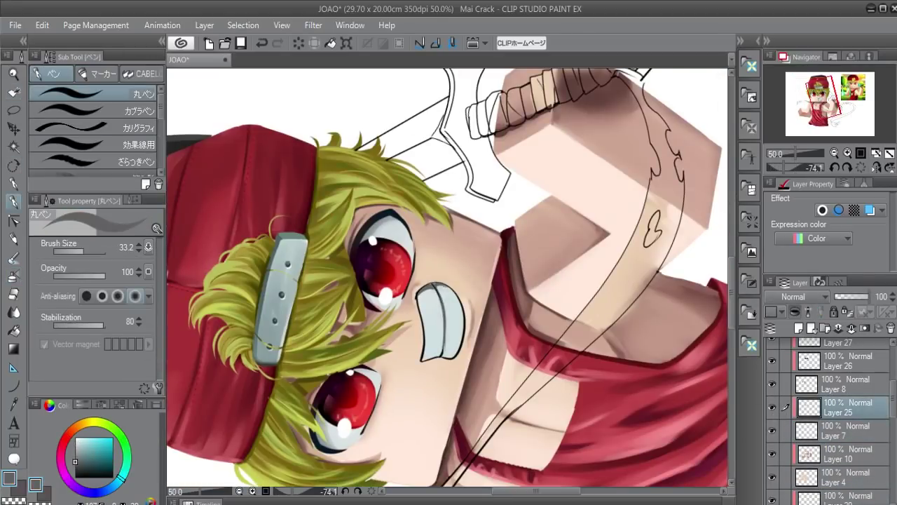
{"action": "left_click", "coordinate": [440, 287], "text": "ctrl+shift"}
{"action": "key", "text": "e"}
{"action": "scroll", "coordinate": [440, 287], "scroll_direction": "up", "scroll_amount": 1}
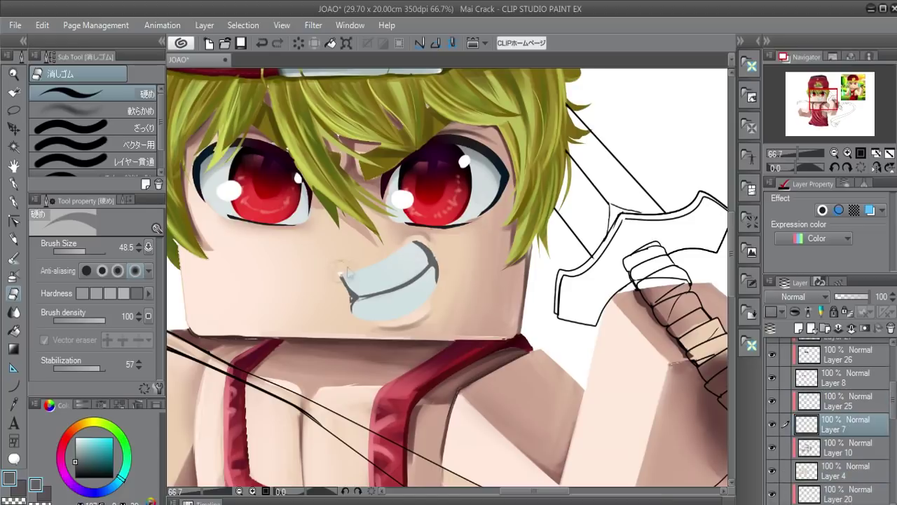
{"action": "key", "text": "b"}
{"action": "left_click", "coordinate": [406, 253], "text": "ctrl+shift"}
{"action": "left_click_drag", "start_coordinate": [406, 253], "coordinate": [527, 278]}
- Paint the teeth lighter with watercolour, then airbrush them near-white
{"action": "left_click", "coordinate": [434, 295], "text": "alt"}
{"action": "left_click_drag", "start_coordinate": [378, 365], "coordinate": [417, 309]}
{"action": "mouse_move", "coordinate": [392, 350]}
{"action": "left_mouse_down"}
{"action": "mouse_move", "coordinate": [414, 284]}
{"action": "mouse_move", "coordinate": [410, 364]}
{"action": "mouse_move", "coordinate": [428, 281]}
{"action": "mouse_move", "coordinate": [491, 210]}
{"action": "left_mouse_up"}
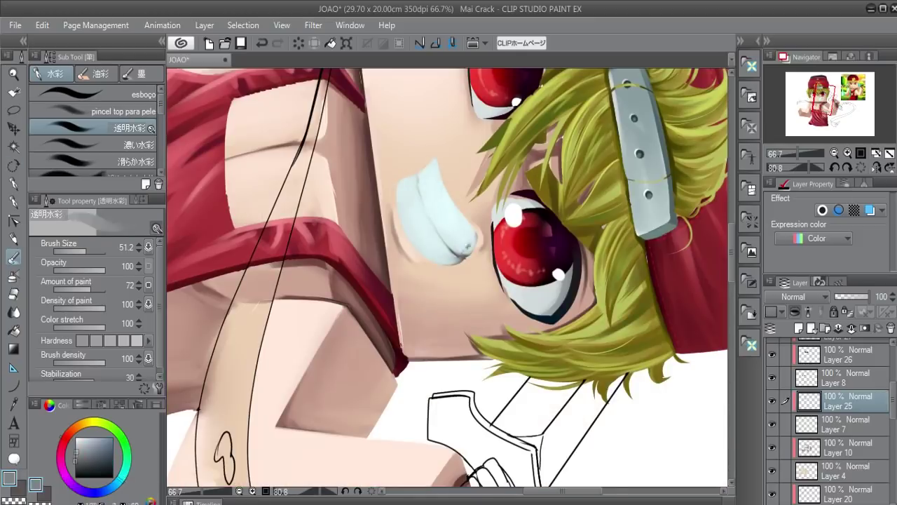
{"action": "left_click_drag", "start_coordinate": [414, 161], "coordinate": [466, 266]}
{"action": "key", "text": "b"}
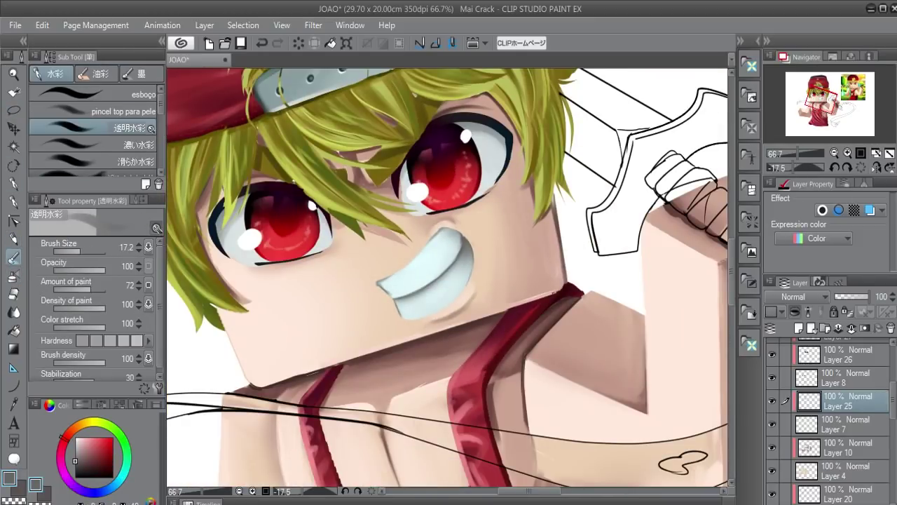
{"action": "left_click", "coordinate": [420, 295], "text": "alt"}
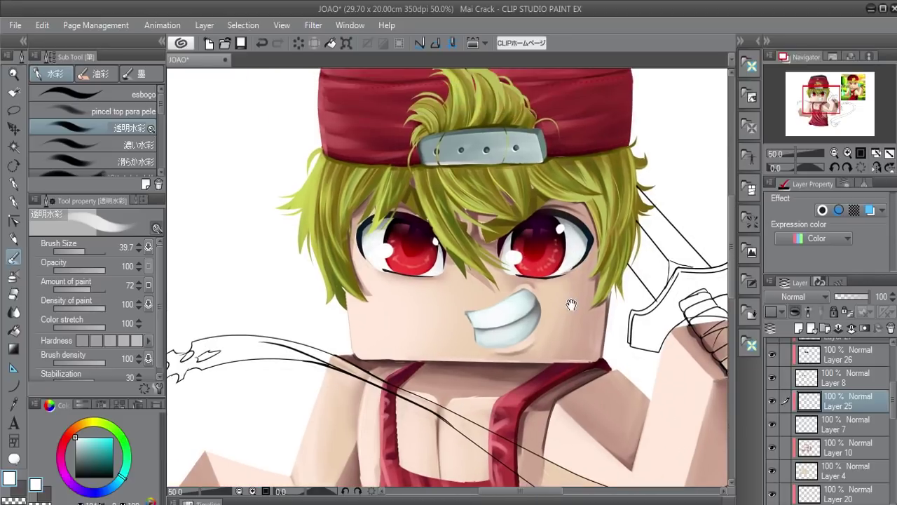
{"action": "key", "text": "ctrl+minus"}
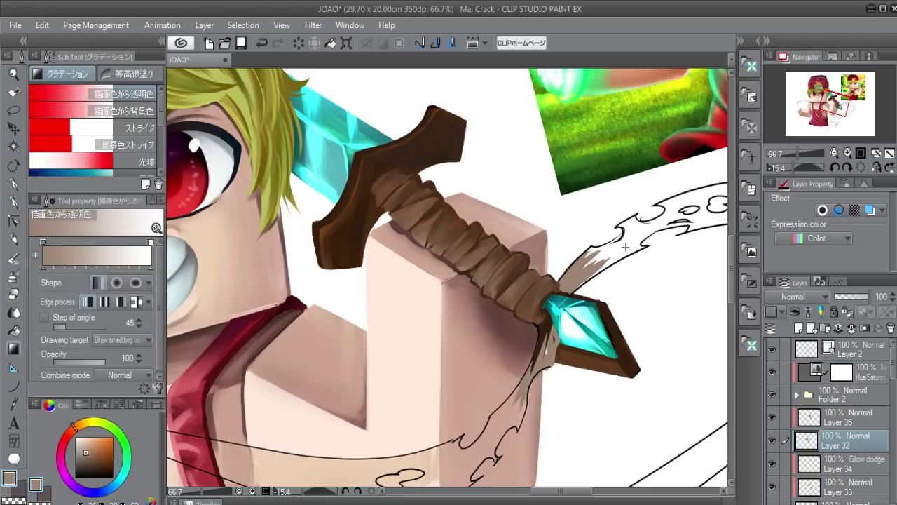
- Fill the ribbon's inner strip and spiky piece with grey-brown
{"action": "key", "text": "p"}
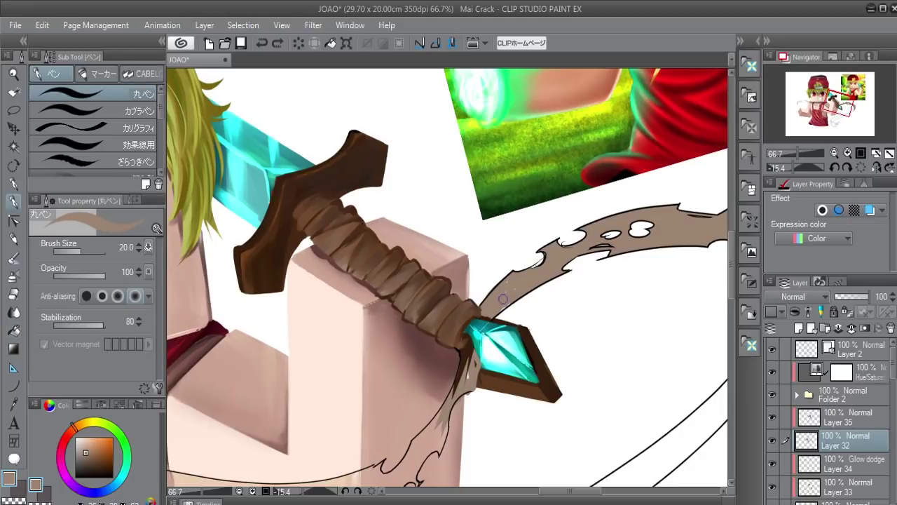
{"action": "scroll", "coordinate": [517, 291], "scroll_direction": "right", "scroll_amount": 5}
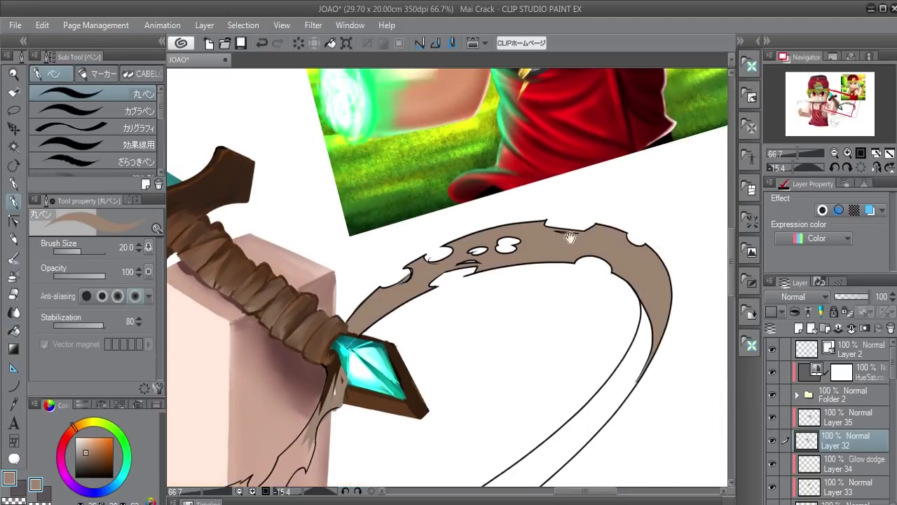
{"action": "key", "text": "g"}
{"action": "left_click", "coordinate": [586, 336]}
{"action": "scroll", "coordinate": [560, 343], "scroll_direction": "down", "scroll_amount": 5}
{"action": "scroll", "coordinate": [519, 347], "scroll_direction": "down", "scroll_amount": 5}
{"action": "left_click", "coordinate": [538, 374]}
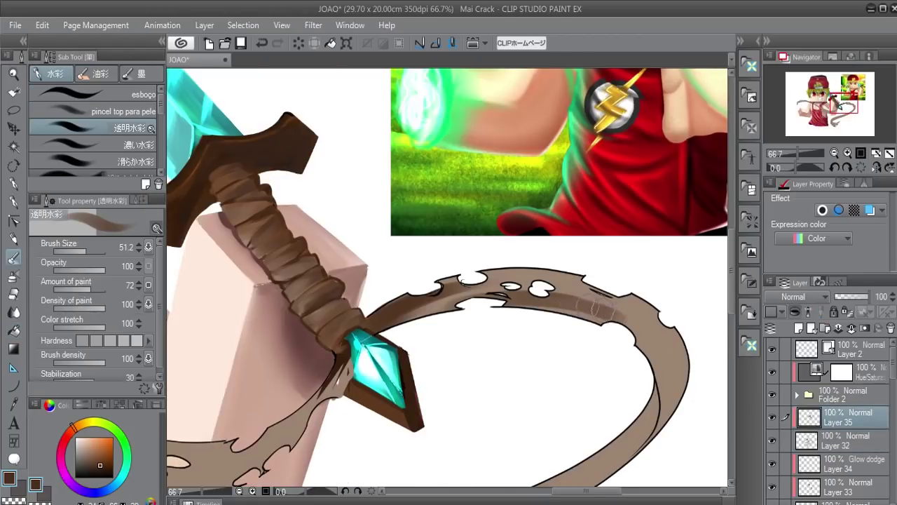
- Shade the ribbon with darker strokes and erase larger notches into its top edge
{"action": "left_click_drag", "start_coordinate": [638, 325], "coordinate": [489, 284]}
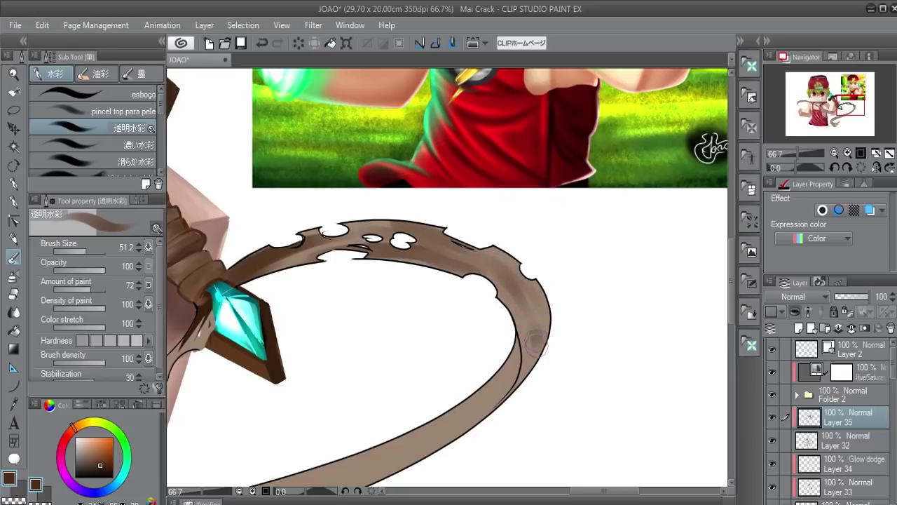
{"action": "mouse_move", "coordinate": [501, 362]}
{"action": "left_mouse_down"}
{"action": "mouse_move", "coordinate": [474, 423]}
{"action": "mouse_move", "coordinate": [415, 464]}
{"action": "mouse_move", "coordinate": [505, 310]}
{"action": "mouse_move", "coordinate": [270, 360]}
{"action": "mouse_move", "coordinate": [224, 414]}
{"action": "left_mouse_up"}
{"action": "mouse_move", "coordinate": [238, 382]}
{"action": "left_mouse_down"}
{"action": "mouse_move", "coordinate": [217, 417]}
{"action": "mouse_move", "coordinate": [262, 355]}
{"action": "mouse_move", "coordinate": [425, 260]}
{"action": "left_mouse_up"}
{"action": "mouse_move", "coordinate": [465, 236]}
{"action": "left_mouse_down"}
{"action": "mouse_move", "coordinate": [456, 287]}
{"action": "mouse_move", "coordinate": [474, 357]}
{"action": "left_mouse_up"}
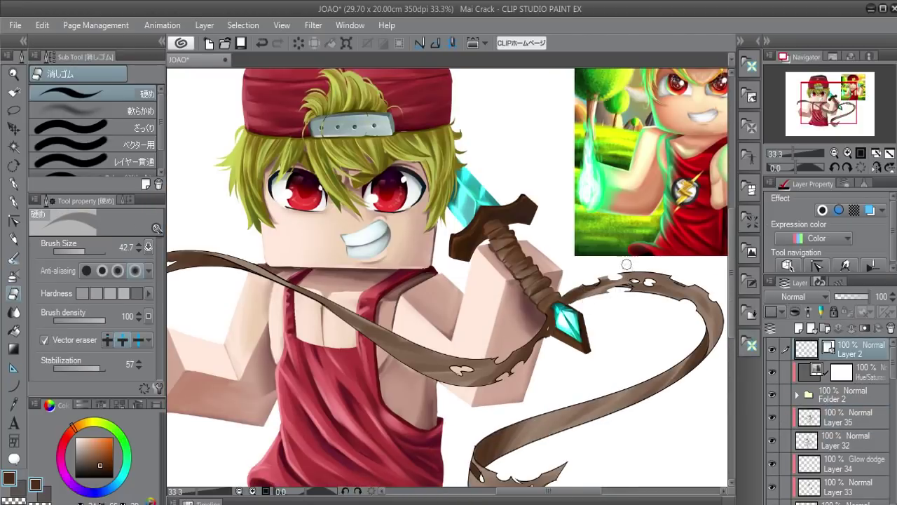
{"action": "left_click_drag", "start_coordinate": [670, 284], "coordinate": [612, 296]}
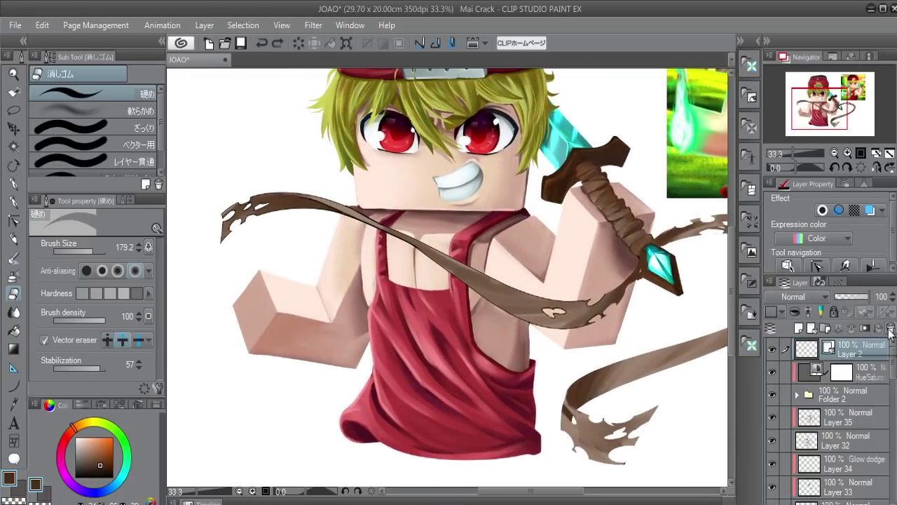
- Delete Layer 2 and return to painting on Layer 35
{"action": "left_click", "coordinate": [891, 329]}
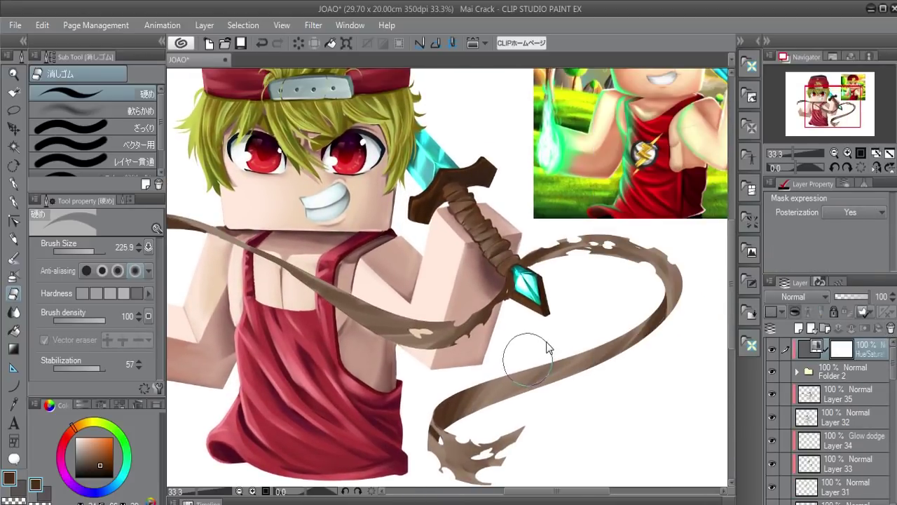
{"action": "left_click", "coordinate": [807, 389]}
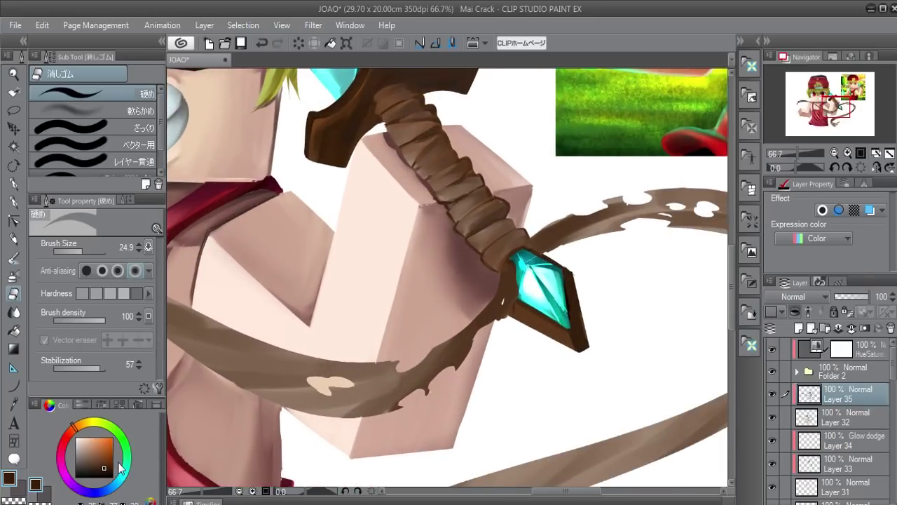
{"action": "key", "text": "p"}
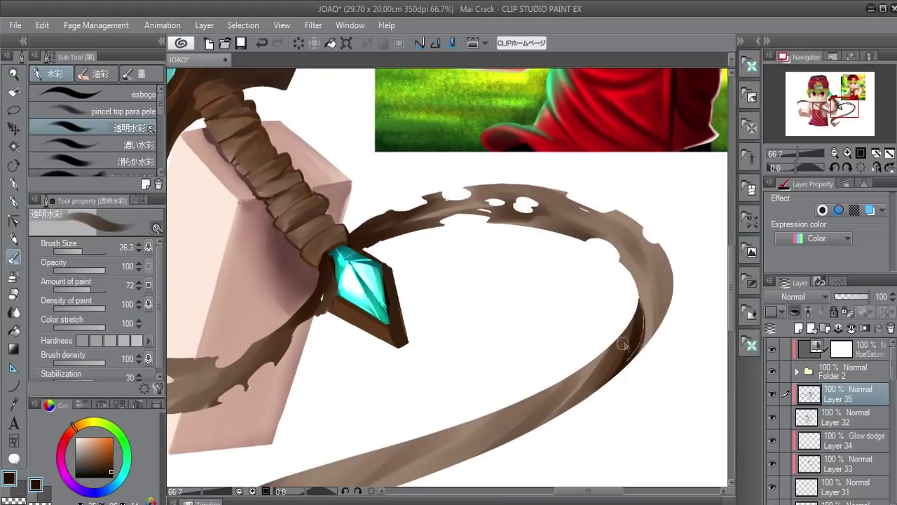
- Shade the ribbon folds and paint brown into its white holes at brush size 7
{"action": "mouse_move", "coordinate": [622, 343]}
{"action": "left_mouse_down"}
{"action": "mouse_move", "coordinate": [631, 312]}
{"action": "mouse_move", "coordinate": [589, 396]}
{"action": "left_mouse_up"}
{"action": "left_click_drag", "start_coordinate": [335, 354], "coordinate": [308, 410]}
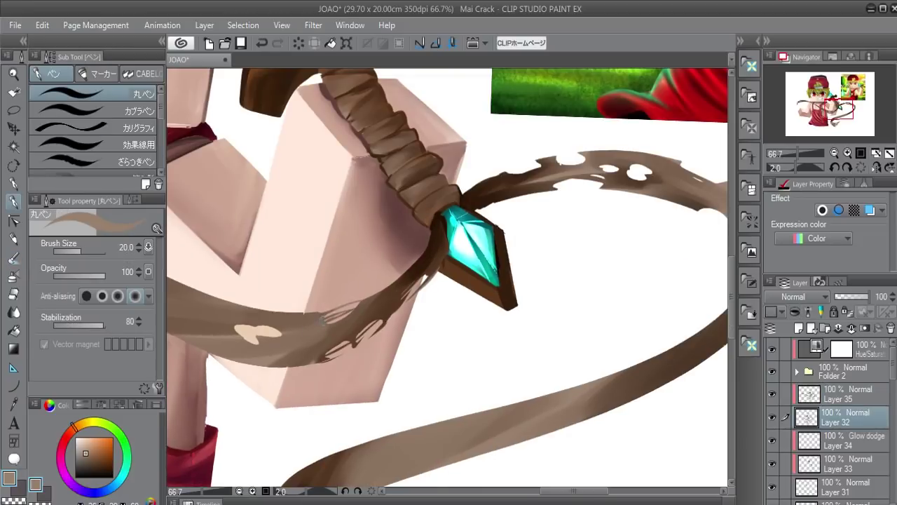
{"action": "key", "text": "bracketleft"}
{"action": "key", "text": "bracketleft"}
{"action": "key", "text": "bracketleft"}
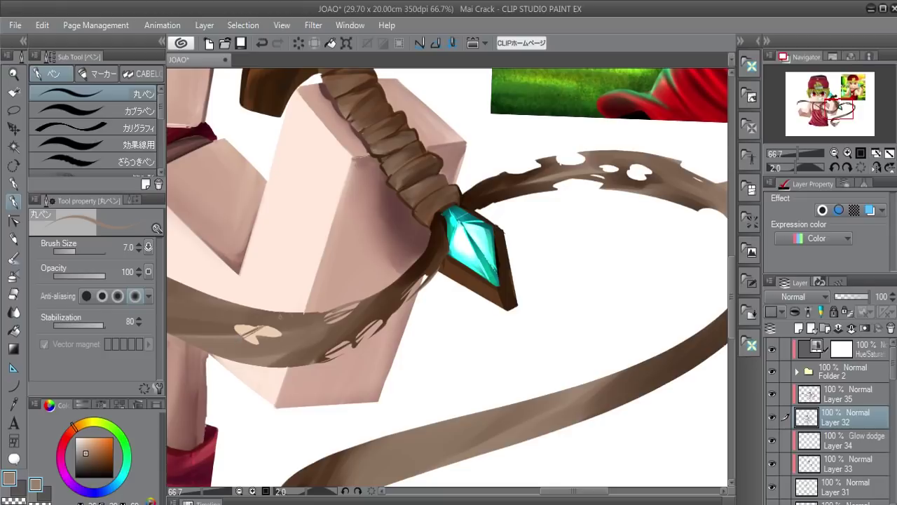
{"action": "mouse_move", "coordinate": [272, 326]}
{"action": "left_mouse_down"}
{"action": "mouse_move", "coordinate": [426, 267]}
{"action": "mouse_move", "coordinate": [449, 245]}
{"action": "left_mouse_up"}
{"action": "left_click_drag", "start_coordinate": [465, 218], "coordinate": [483, 206]}
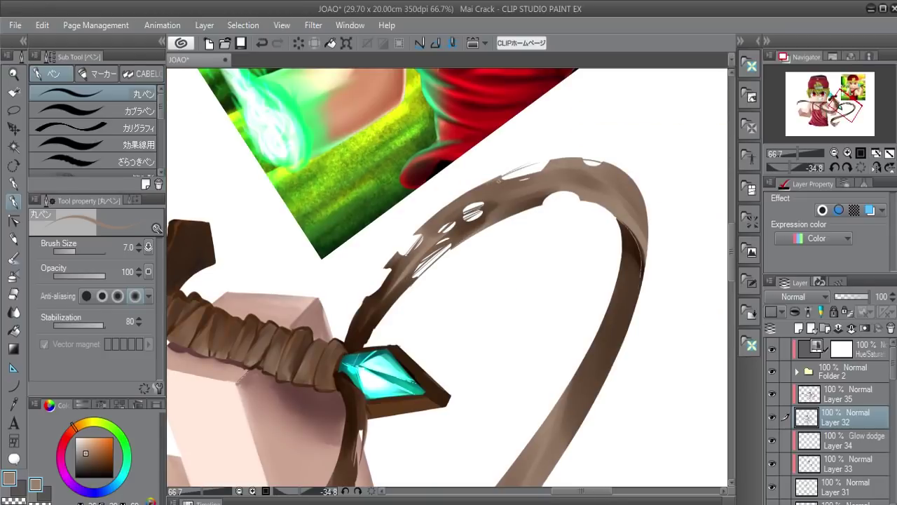
{"action": "key", "text": "ctrl+minus"}
{"action": "key", "text": "ctrl+minus"}
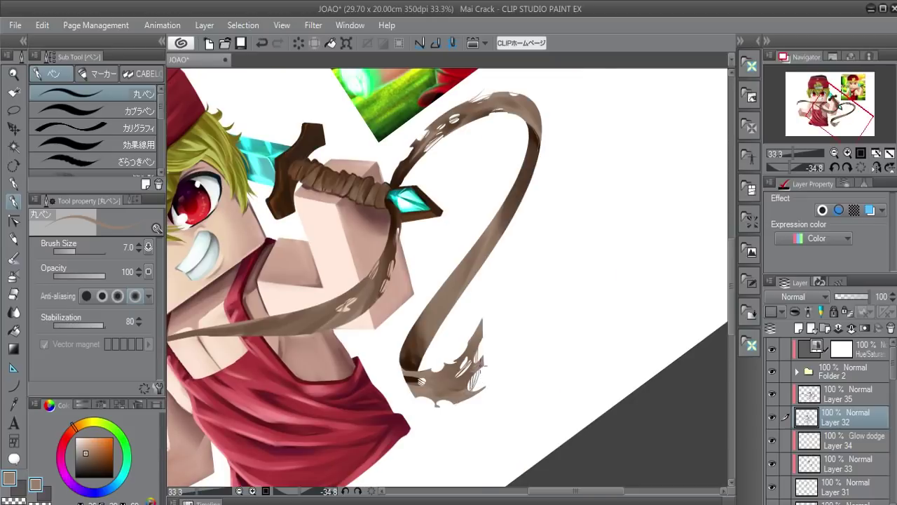
- Darken the ribbon's top edge and lighten the brown band with transparent watercolour
{"action": "left_click_drag", "start_coordinate": [484, 365], "coordinate": [384, 251]}
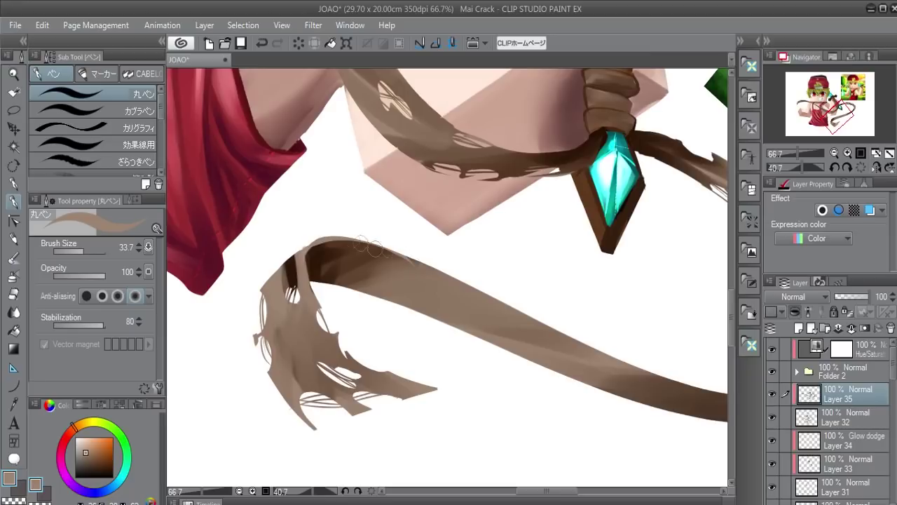
{"action": "left_click_drag", "start_coordinate": [421, 262], "coordinate": [306, 245]}
{"action": "left_click_drag", "start_coordinate": [480, 300], "coordinate": [434, 313]}
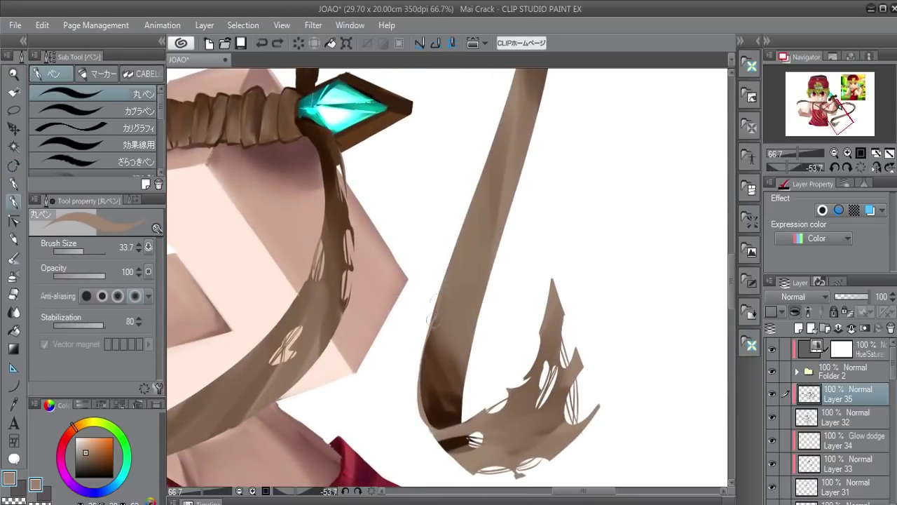
{"action": "key", "text": "b"}
{"action": "left_click_drag", "start_coordinate": [477, 246], "coordinate": [483, 193]}
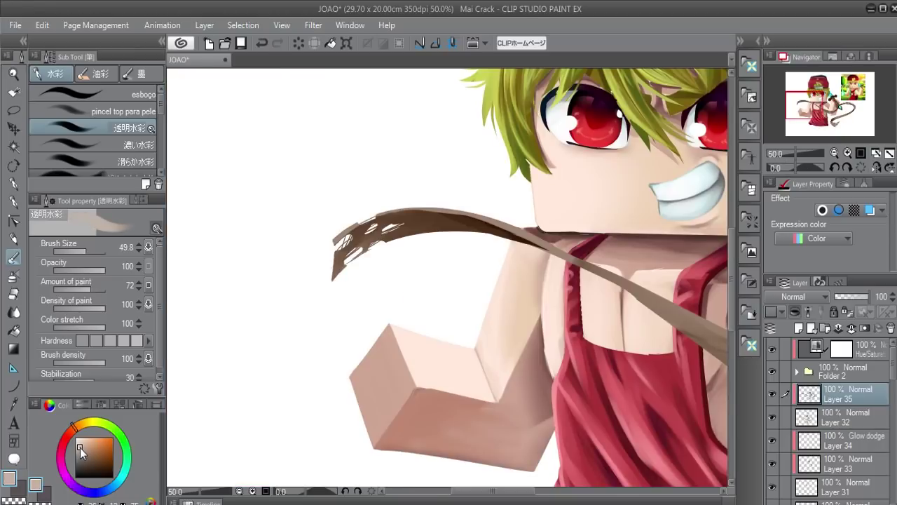
- Add a new layer above Layer 35 and paint pale white highlights on the ribbon's frayed ends
{"action": "left_click", "coordinate": [800, 328]}
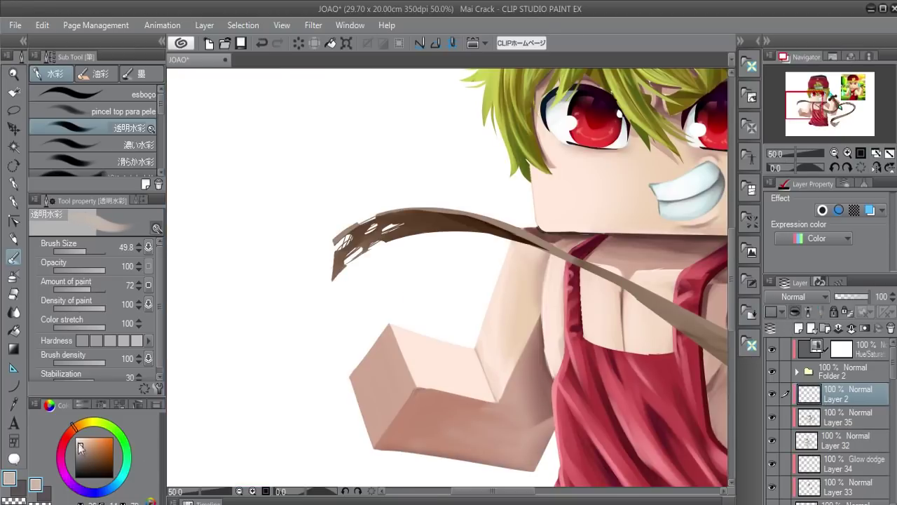
{"action": "left_click", "coordinate": [77, 438]}
{"action": "mouse_move", "coordinate": [340, 262]}
{"action": "left_mouse_down"}
{"action": "mouse_move", "coordinate": [333, 254]}
{"action": "mouse_move", "coordinate": [416, 240]}
{"action": "mouse_move", "coordinate": [361, 231]}
{"action": "left_mouse_up"}
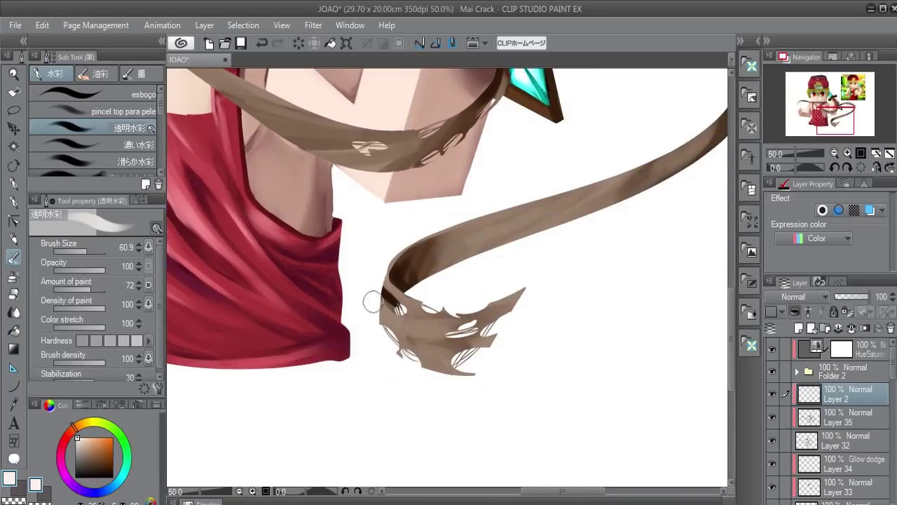
{"action": "left_click_drag", "start_coordinate": [372, 302], "coordinate": [380, 292]}
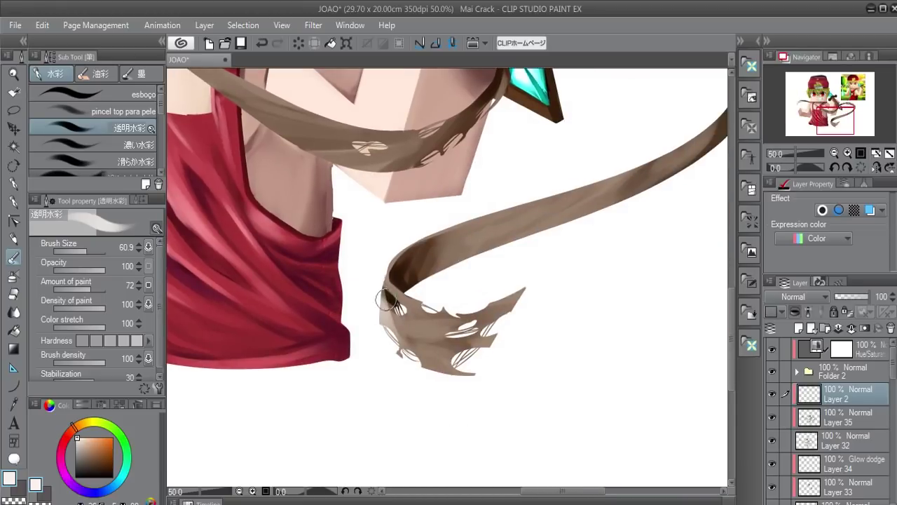
- Lasso the ribbon tip and airbrush its left edge lighter
{"action": "left_click", "coordinate": [13, 110]}
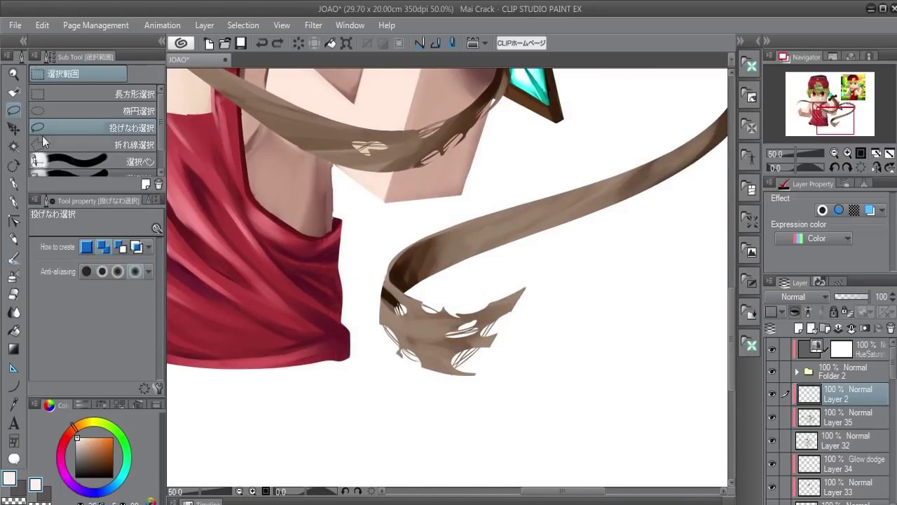
{"action": "mouse_move", "coordinate": [388, 268]}
{"action": "left_mouse_down"}
{"action": "mouse_move", "coordinate": [455, 285]}
{"action": "mouse_move", "coordinate": [393, 280]}
{"action": "left_mouse_up"}
{"action": "key", "text": "b"}
{"action": "mouse_move", "coordinate": [371, 330]}
{"action": "left_mouse_down"}
{"action": "mouse_move", "coordinate": [380, 390]}
{"action": "mouse_move", "coordinate": [380, 240]}
{"action": "mouse_move", "coordinate": [405, 370]}
{"action": "left_mouse_up"}
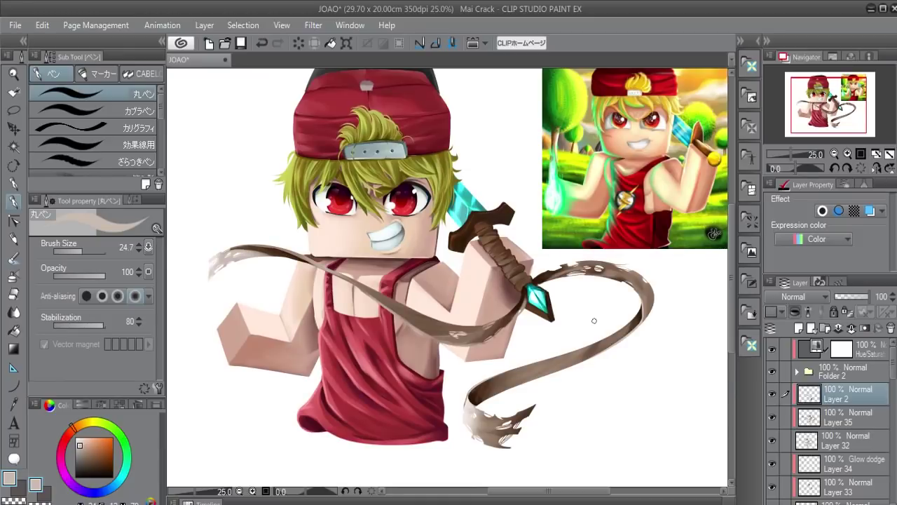
- Group the ribbon layers into Folder 3 and select the ribbon's pixels, excluding the sword handle
{"action": "left_click_drag", "start_coordinate": [772, 392], "coordinate": [827, 329]}
{"action": "left_click", "coordinate": [796, 396]}
{"action": "left_click", "coordinate": [771, 392]}
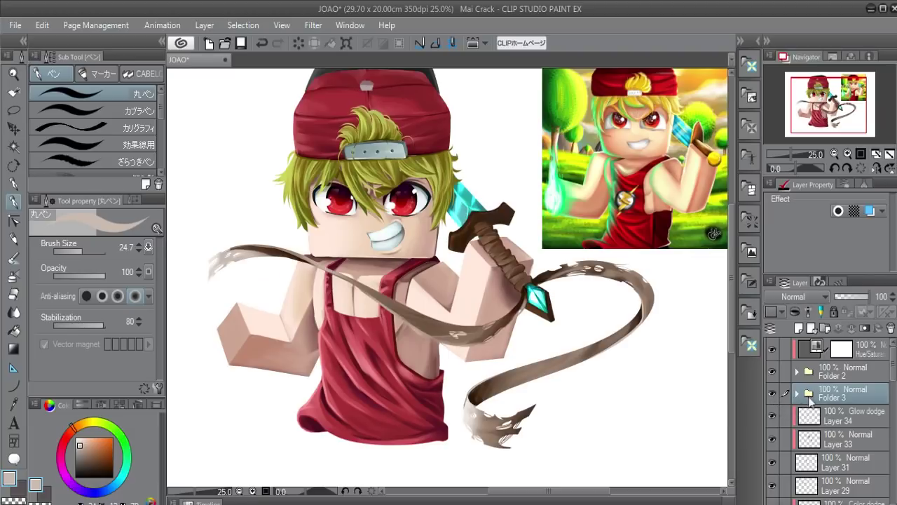
{"action": "left_click", "coordinate": [810, 394], "text": "ctrl"}
{"action": "key", "text": "m"}
{"action": "left_click_drag", "start_coordinate": [527, 283], "coordinate": [531, 297]}
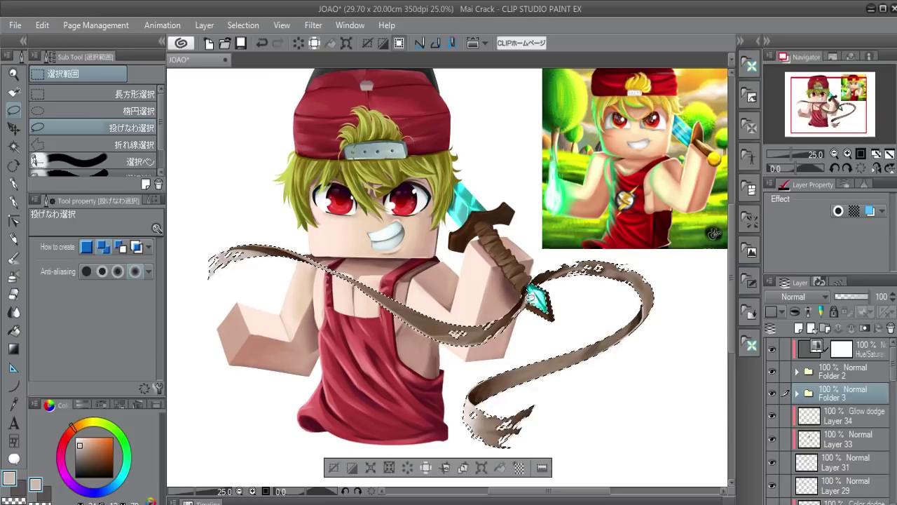
- Lower the selected ribbon's saturation to -77
{"action": "key", "text": "ctrl+u"}
{"action": "left_click_drag", "start_coordinate": [658, 97], "coordinate": [680, 91]}
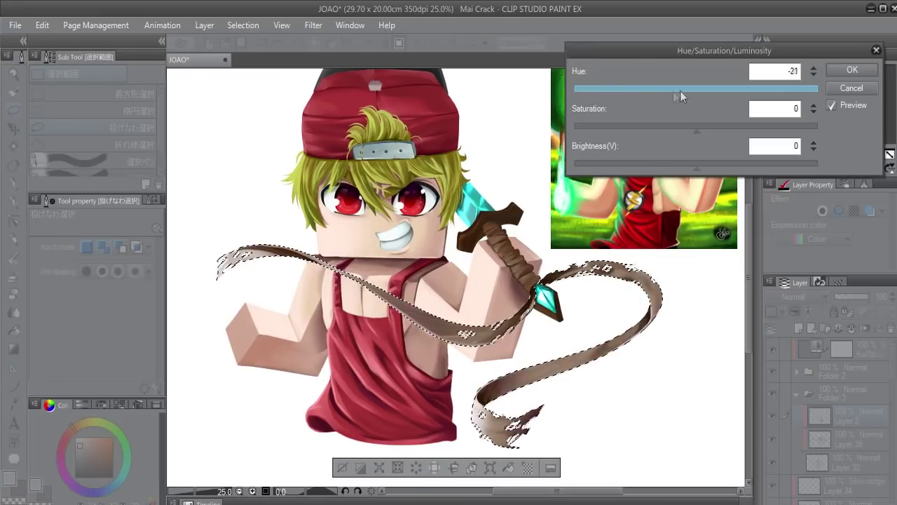
{"action": "left_click", "coordinate": [798, 107]}
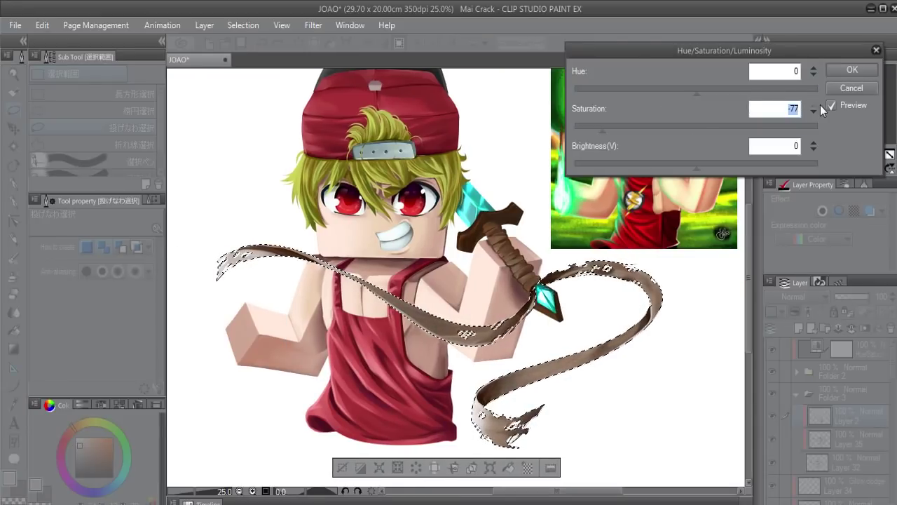
{"action": "key", "text": "Return"}
- Apply a -70 saturation adjustment to Layer 35 inside Folder 3
{"action": "left_click", "coordinate": [820, 440]}
{"action": "key", "text": "ctrl+u"}
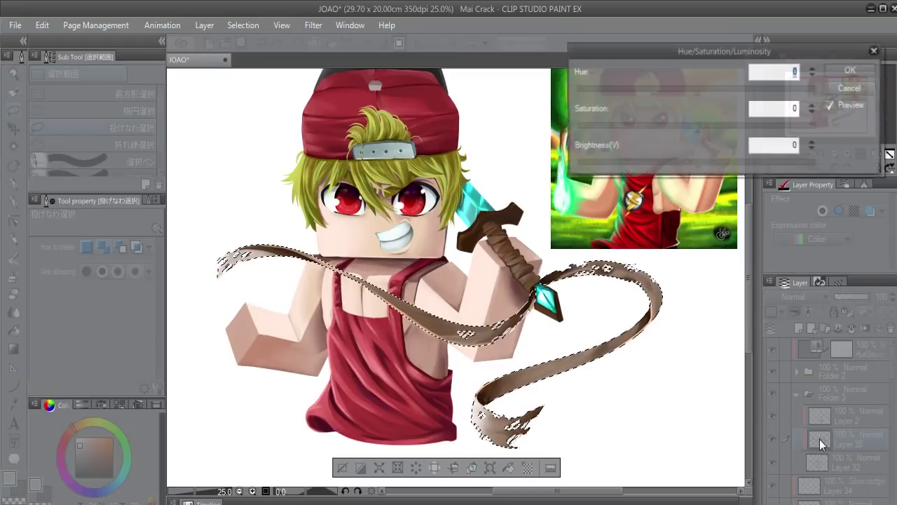
{"action": "key", "text": "Escape"}
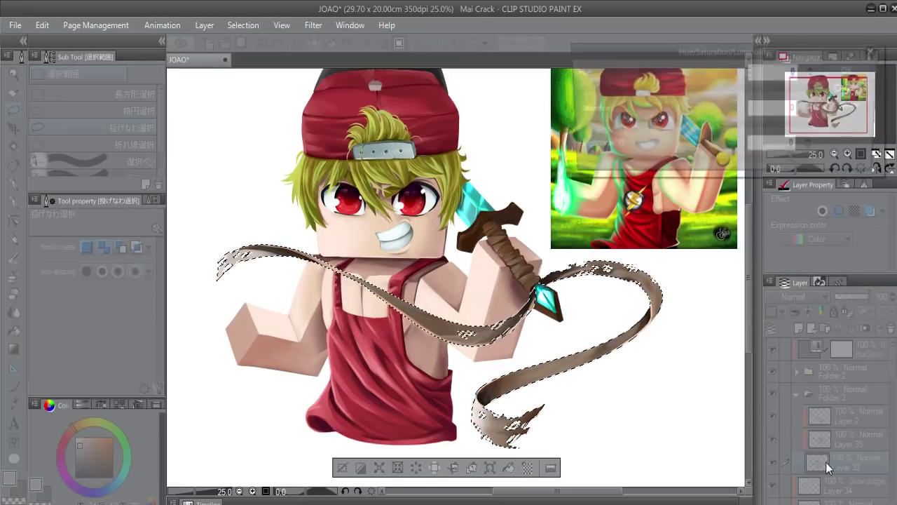
{"action": "key", "text": "ctrl+u"}
{"action": "key", "text": "Return"}
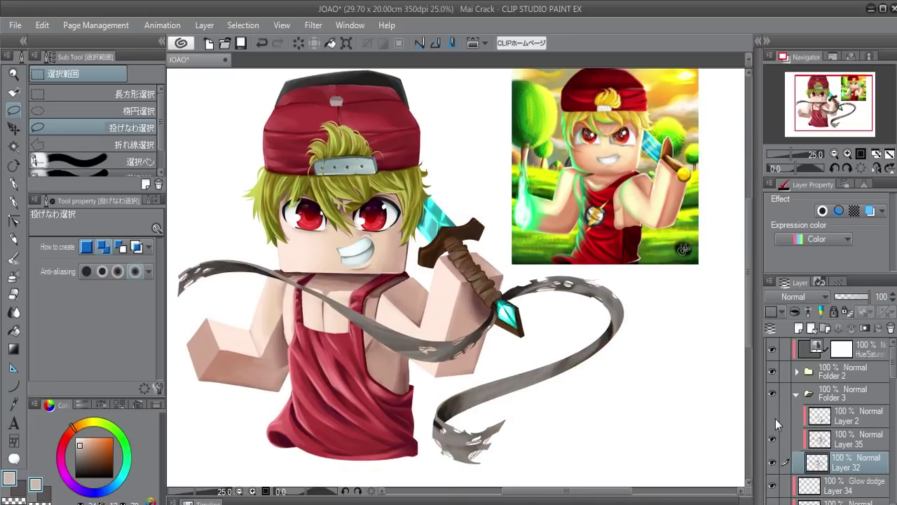
{"action": "left_click", "coordinate": [848, 439]}
{"action": "scroll", "coordinate": [398, 266], "scroll_direction": "up", "scroll_amount": 2}
- Enlarge and reposition the reference picture over the character, then clear the selection
{"action": "key", "text": "b"}
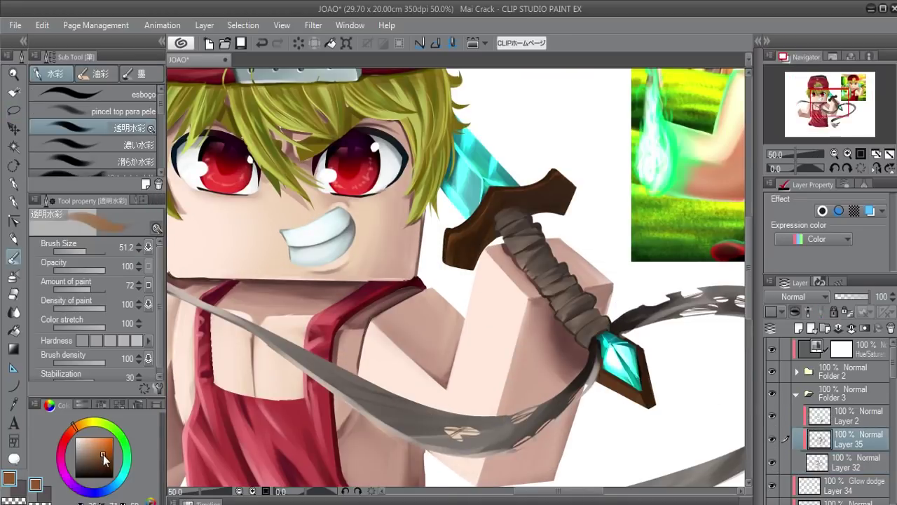
{"action": "key", "text": "b"}
{"action": "left_click", "coordinate": [834, 153]}
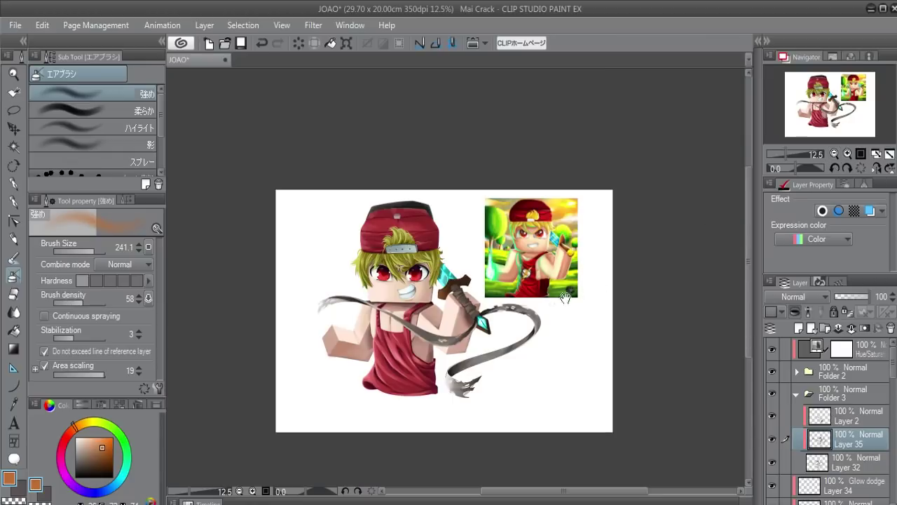
{"action": "left_click_drag", "start_coordinate": [586, 293], "coordinate": [601, 281]}
{"action": "key", "text": "ctrl+t"}
{"action": "left_click_drag", "start_coordinate": [583, 261], "coordinate": [550, 281]}
{"action": "left_click_drag", "start_coordinate": [466, 297], "coordinate": [323, 384]}
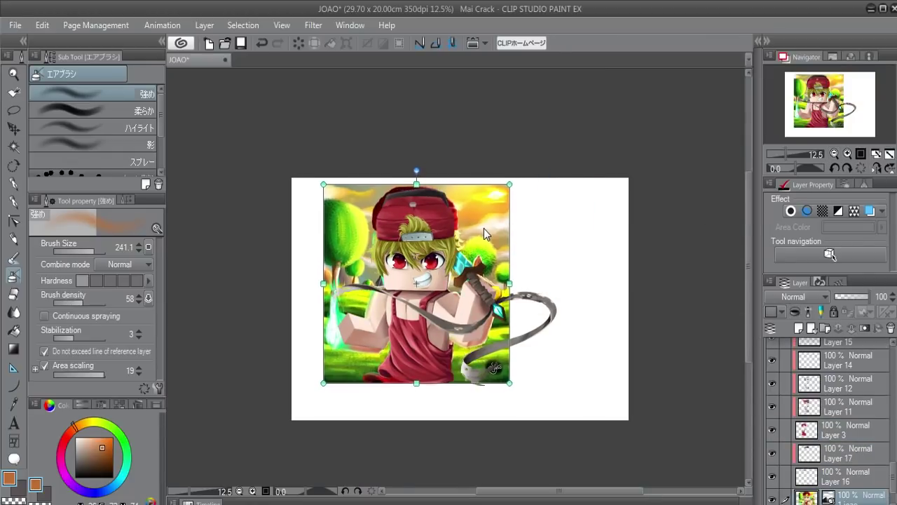
{"action": "left_click_drag", "start_coordinate": [508, 209], "coordinate": [494, 215]}
{"action": "key", "text": "Return"}
{"action": "key", "text": "ctrl+d"}
- Resize the canvas to 20.61 × 16.72 cm by pulling the right and bottom edges inward
{"action": "left_click", "coordinate": [42, 25]}
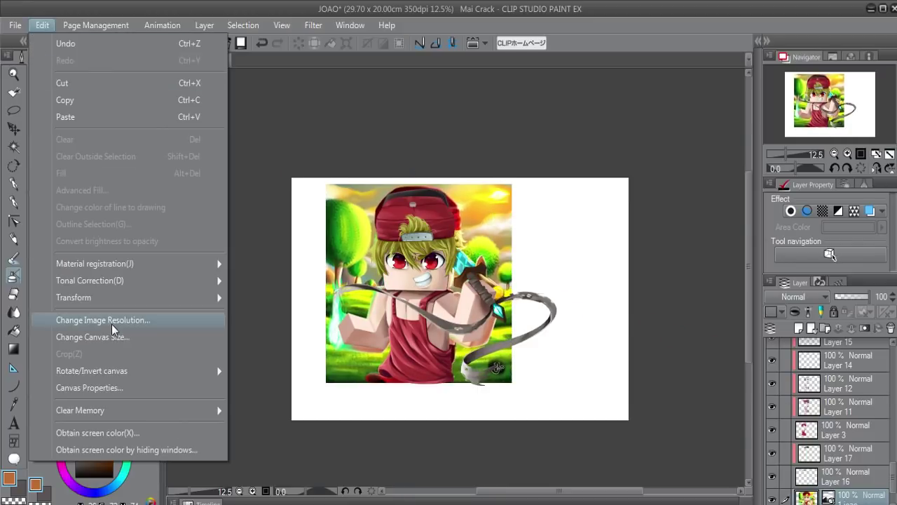
{"action": "left_click", "coordinate": [112, 336]}
{"action": "left_click_drag", "start_coordinate": [626, 303], "coordinate": [581, 302]}
{"action": "left_click_drag", "start_coordinate": [580, 420], "coordinate": [561, 391]}
{"action": "key", "text": "Return"}
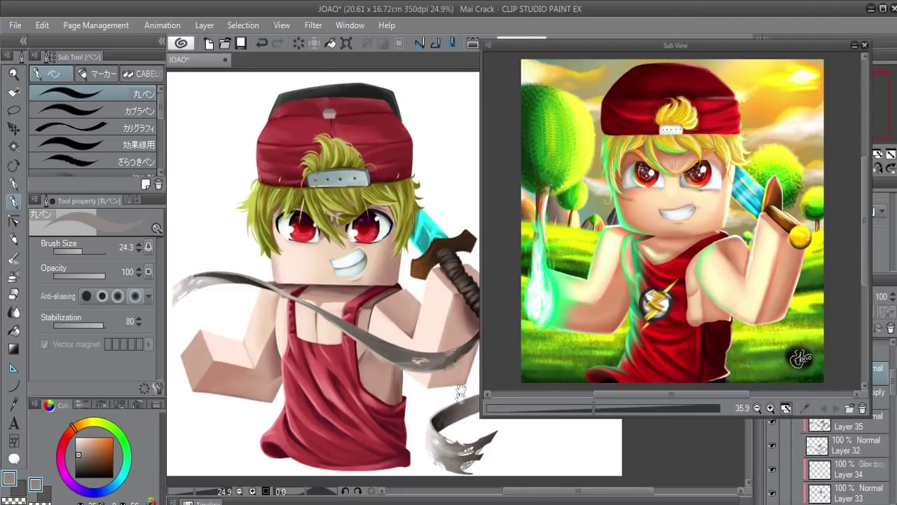
- Move the reference window aside to reveal the layer panel
{"action": "scroll", "coordinate": [414, 389], "scroll_direction": "up", "scroll_amount": 3}
{"action": "scroll", "coordinate": [414, 389], "scroll_direction": "down", "scroll_amount": 3}
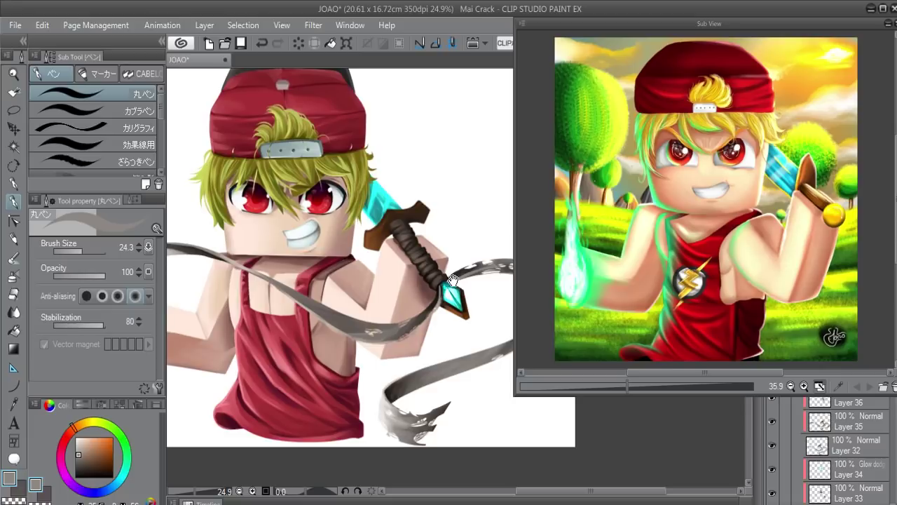
{"action": "scroll", "coordinate": [453, 280], "scroll_direction": "up", "scroll_amount": 1}
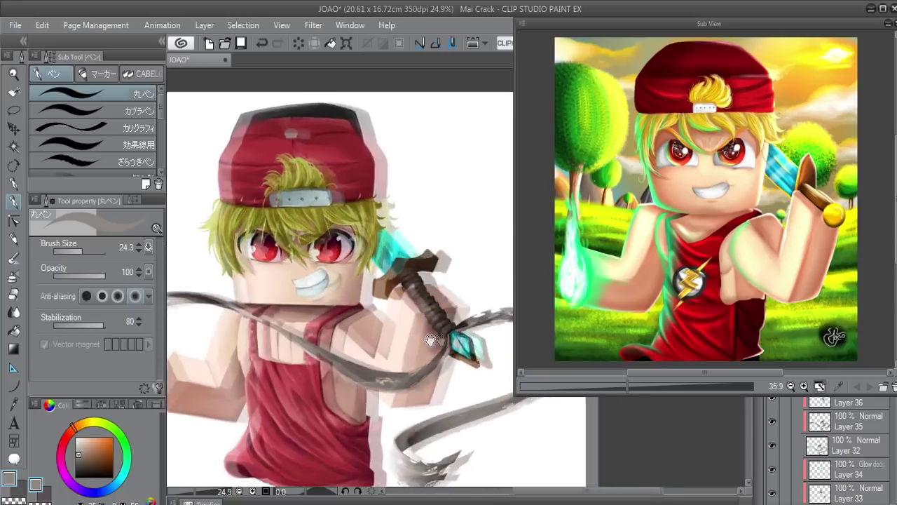
{"action": "left_click_drag", "start_coordinate": [710, 294], "coordinate": [685, 298]}
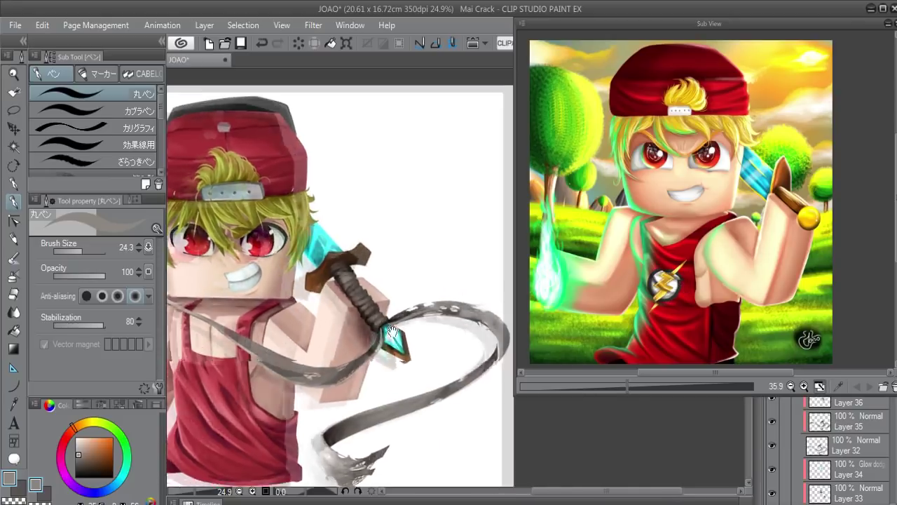
{"action": "mouse_move", "coordinate": [401, 340]}
{"action": "left_mouse_down"}
{"action": "mouse_move", "coordinate": [471, 330]}
{"action": "mouse_move", "coordinate": [439, 323]}
{"action": "left_mouse_up"}
{"action": "left_click_drag", "start_coordinate": [759, 25], "coordinate": [638, 9]}
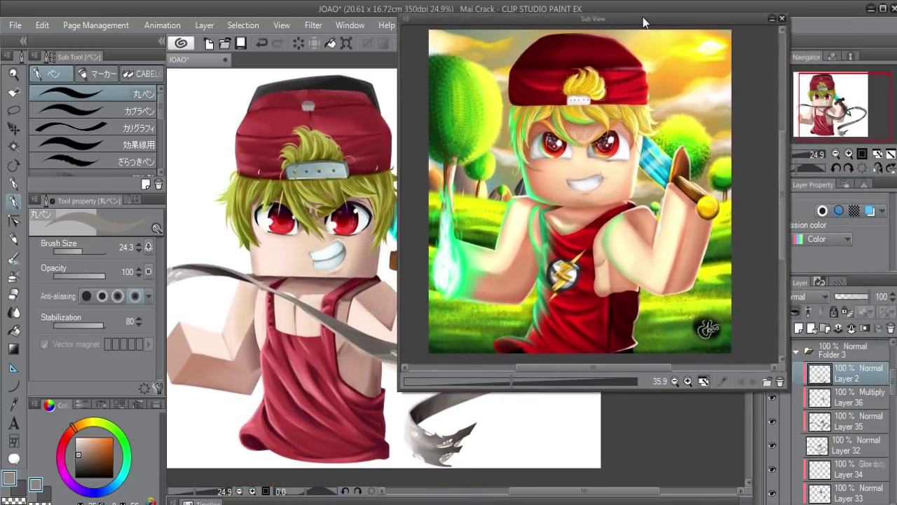
{"action": "left_click_drag", "start_coordinate": [348, 215], "coordinate": [300, 208]}
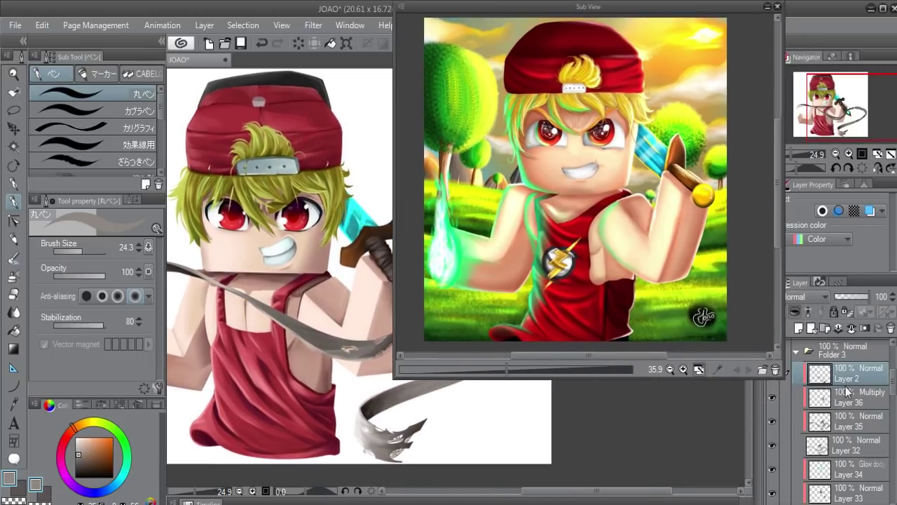
{"action": "scroll", "coordinate": [889, 384], "scroll_direction": "up", "scroll_amount": 3}
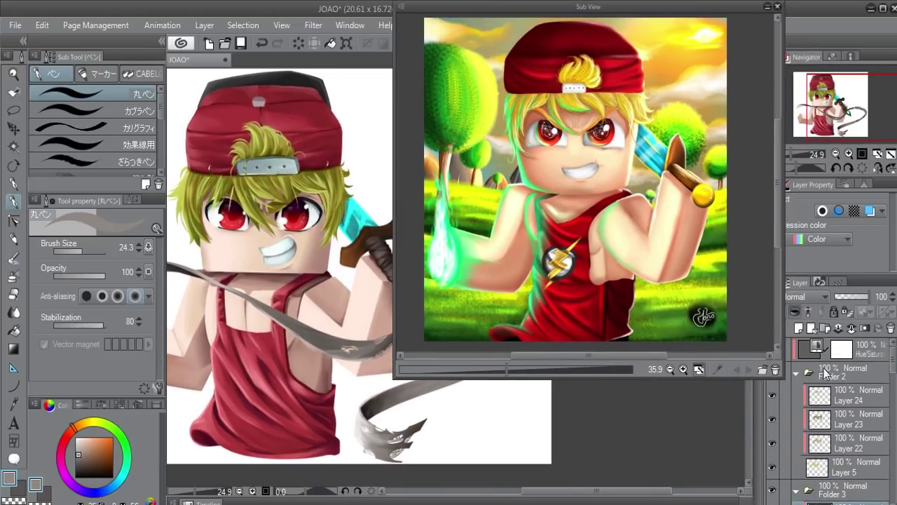
- Collapse Folders 2 and 3, pick green, delete Folder 1 and select Layer 37
{"action": "left_click", "coordinate": [804, 376]}
{"action": "left_click", "coordinate": [797, 373]}
{"action": "left_click", "coordinate": [797, 395]}
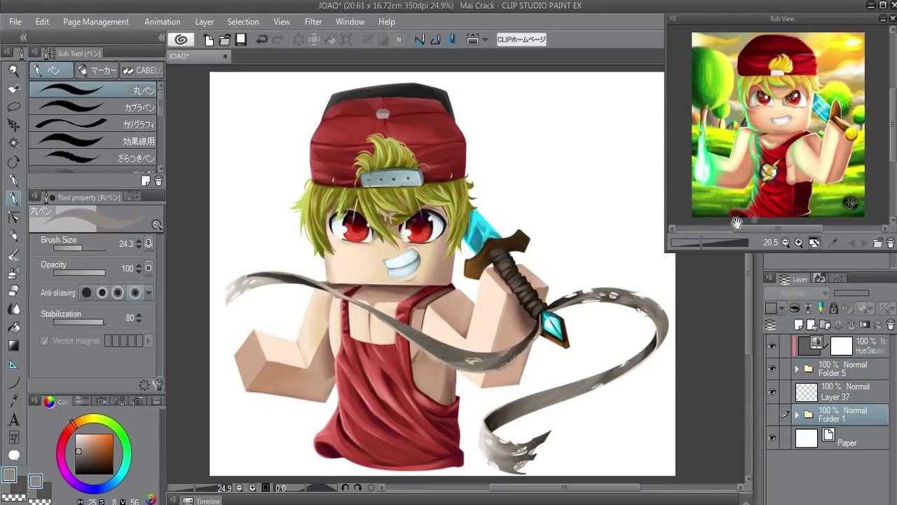
{"action": "left_click", "coordinate": [850, 202]}
{"action": "left_click", "coordinate": [811, 396]}
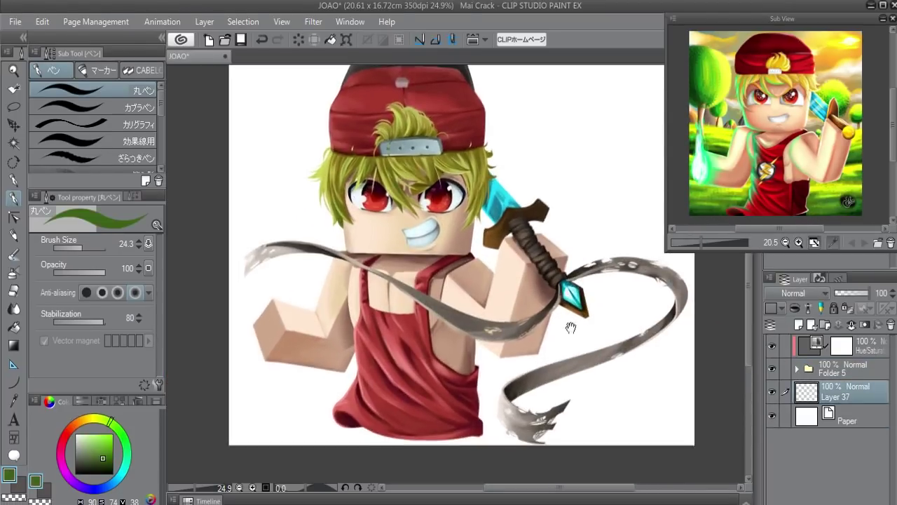
{"action": "left_click", "coordinate": [773, 415]}
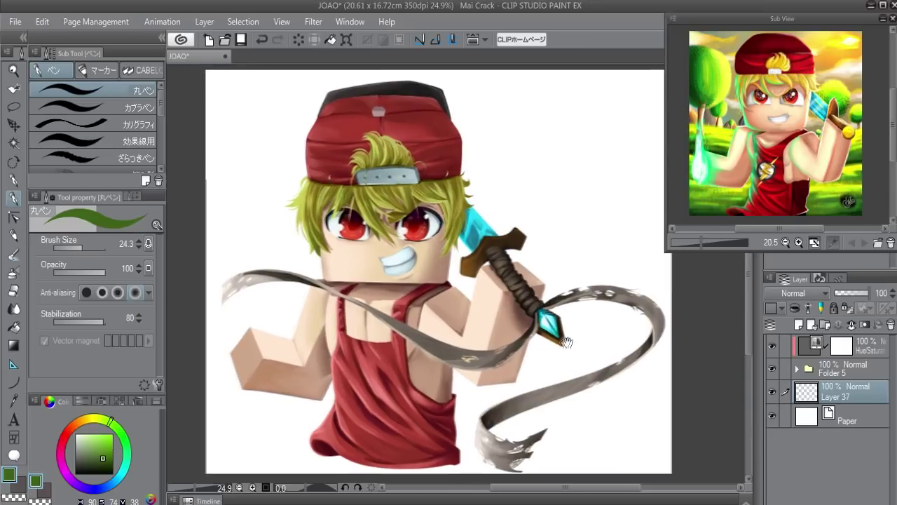
- Draw the curved top edge of the green hill with the pen
{"action": "key", "text": "p"}
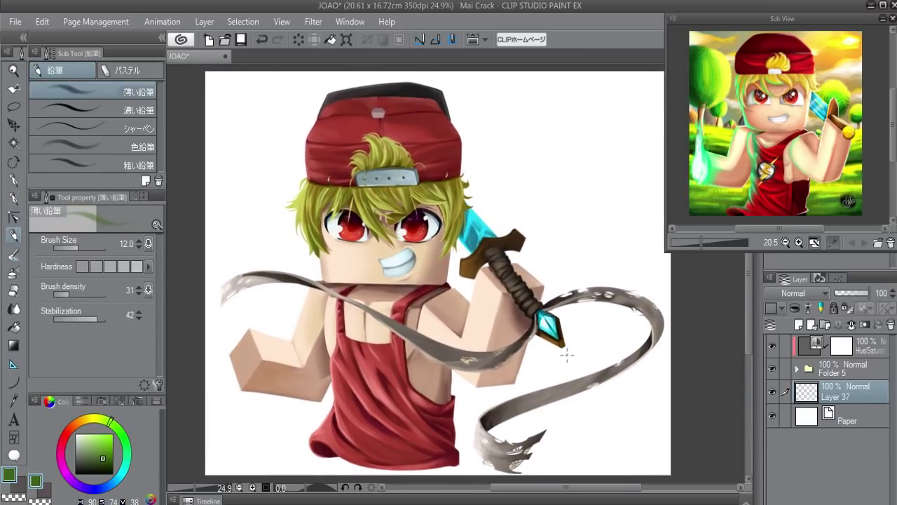
{"action": "key", "text": "p"}
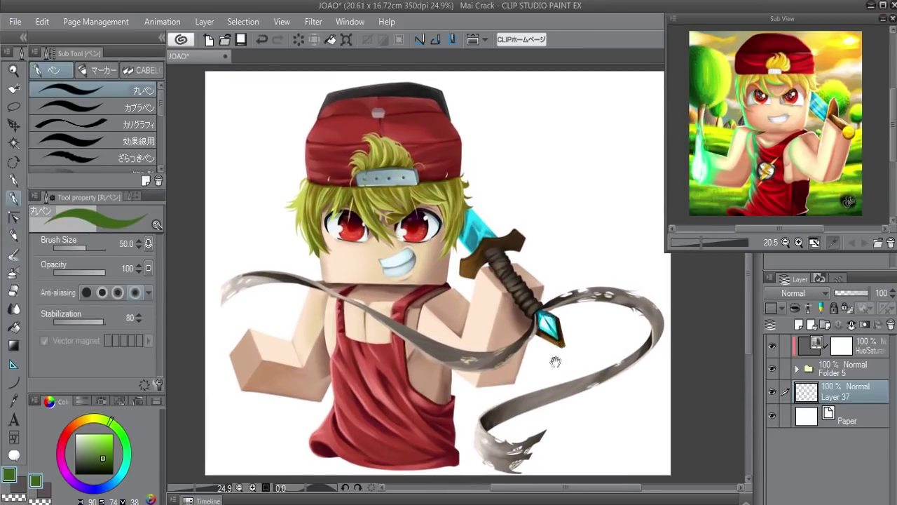
{"action": "left_click_drag", "start_coordinate": [555, 362], "coordinate": [518, 364]}
{"action": "mouse_move", "coordinate": [191, 323]}
{"action": "left_mouse_down"}
{"action": "mouse_move", "coordinate": [301, 343]}
{"action": "mouse_move", "coordinate": [662, 298]}
{"action": "left_mouse_up"}
- With the character folder hidden, fill below the curve green and draw grass blades along it
{"action": "left_click", "coordinate": [772, 368]}
{"action": "key", "text": "g"}
{"action": "left_click", "coordinate": [577, 341]}
{"action": "left_click_drag", "start_coordinate": [577, 341], "coordinate": [571, 326]}
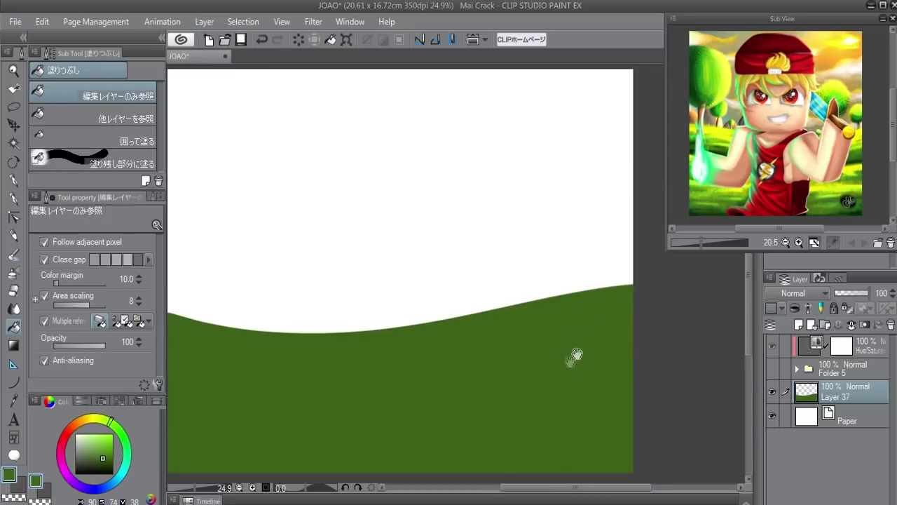
{"action": "key", "text": "p"}
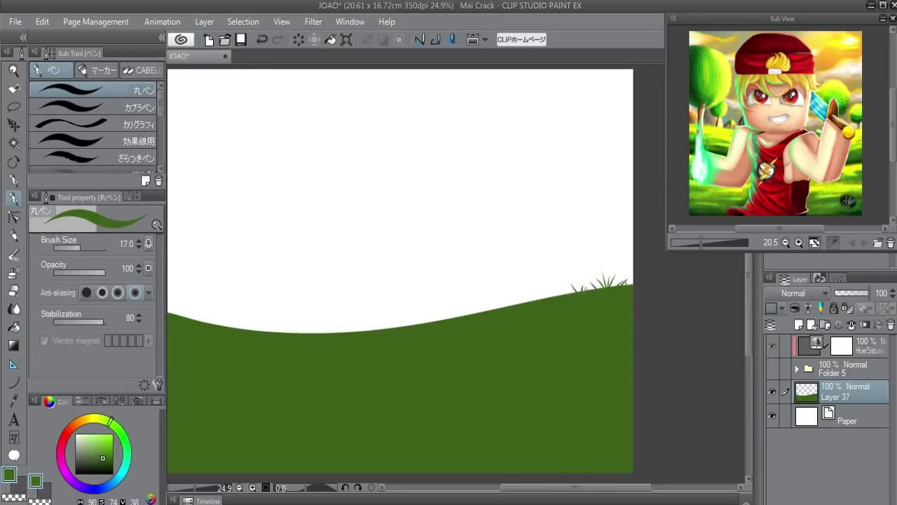
{"action": "left_click_drag", "start_coordinate": [515, 300], "coordinate": [461, 316]}
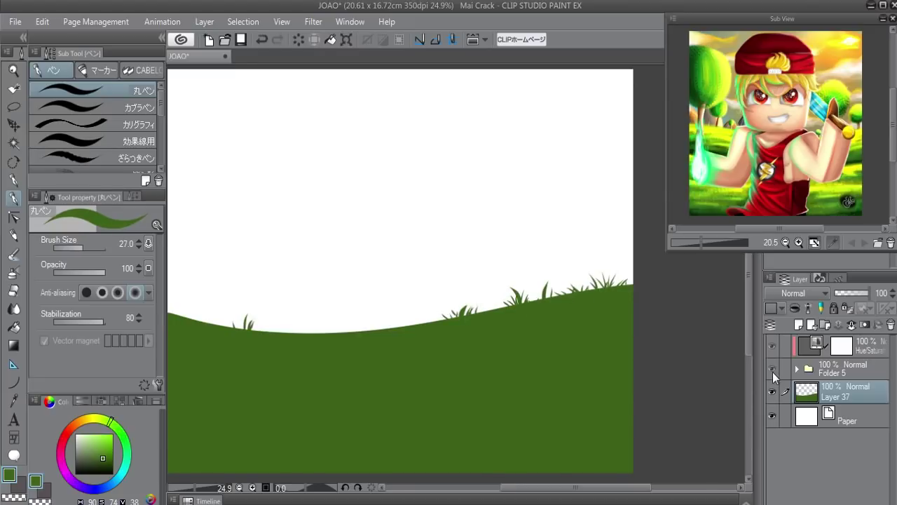
{"action": "left_click", "coordinate": [773, 369]}
- Pan around the canvas to inspect the grass line, then select Folder 5
{"action": "left_click_drag", "start_coordinate": [208, 319], "coordinate": [324, 310]}
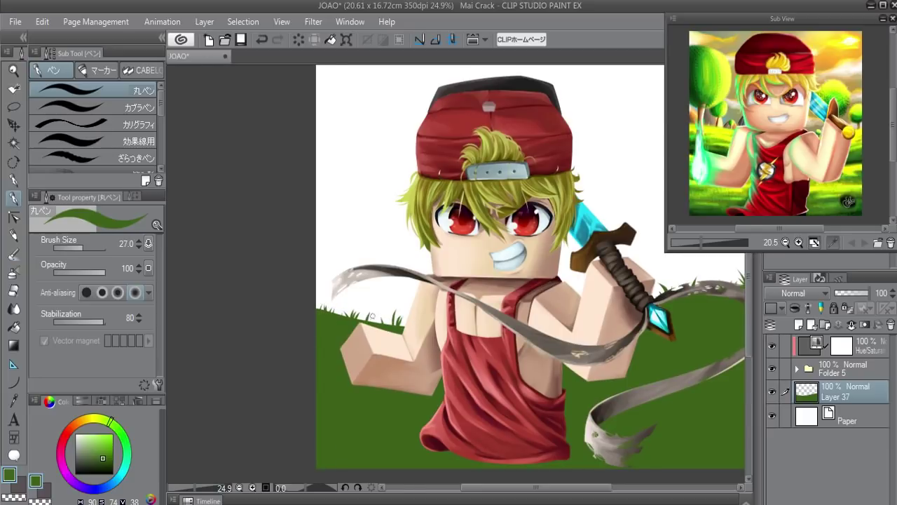
{"action": "left_click_drag", "start_coordinate": [328, 305], "coordinate": [200, 306]}
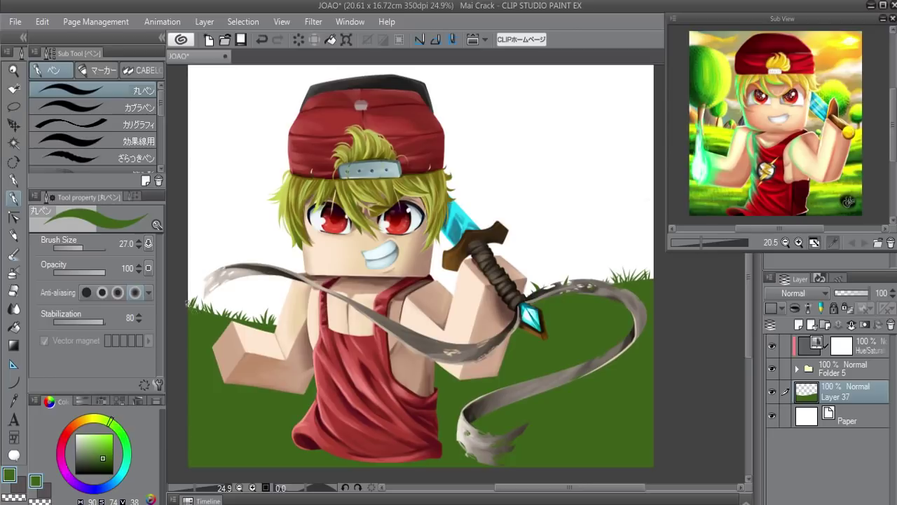
{"action": "left_click_drag", "start_coordinate": [633, 252], "coordinate": [570, 261]}
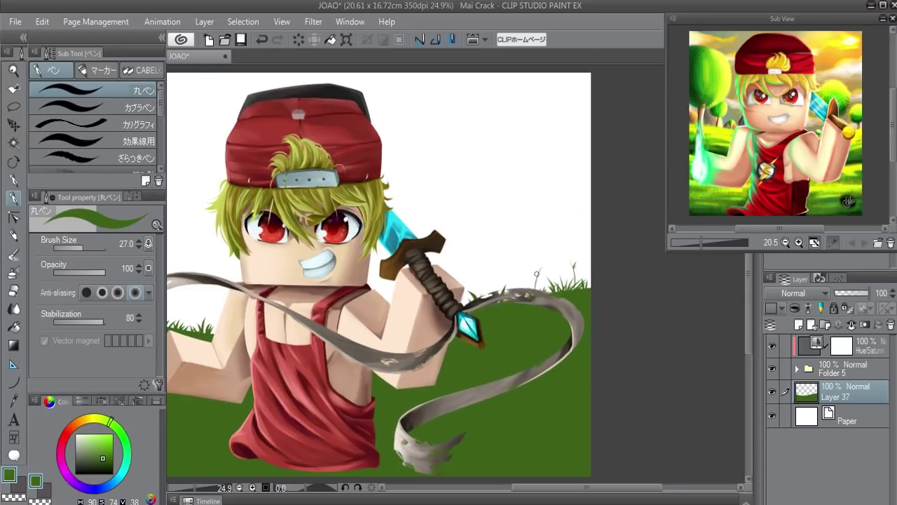
{"action": "left_click_drag", "start_coordinate": [554, 236], "coordinate": [687, 200]}
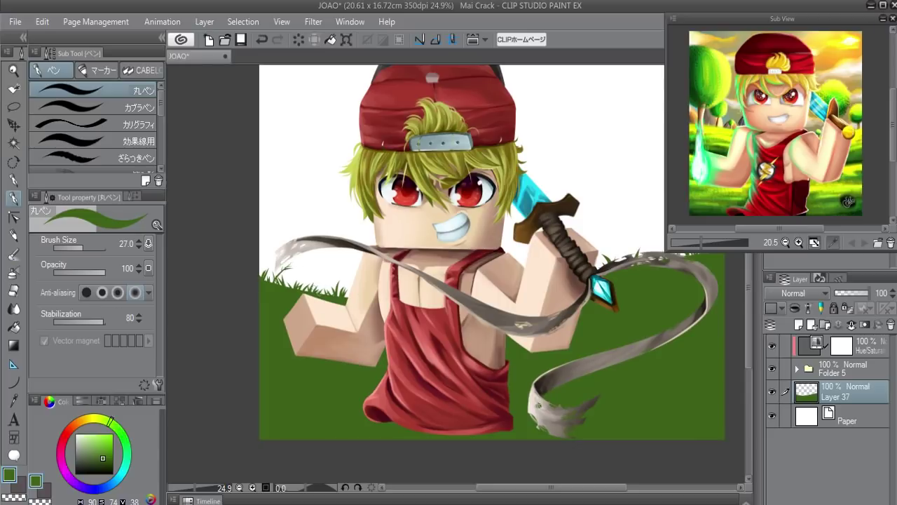
{"action": "left_click_drag", "start_coordinate": [322, 278], "coordinate": [293, 291]}
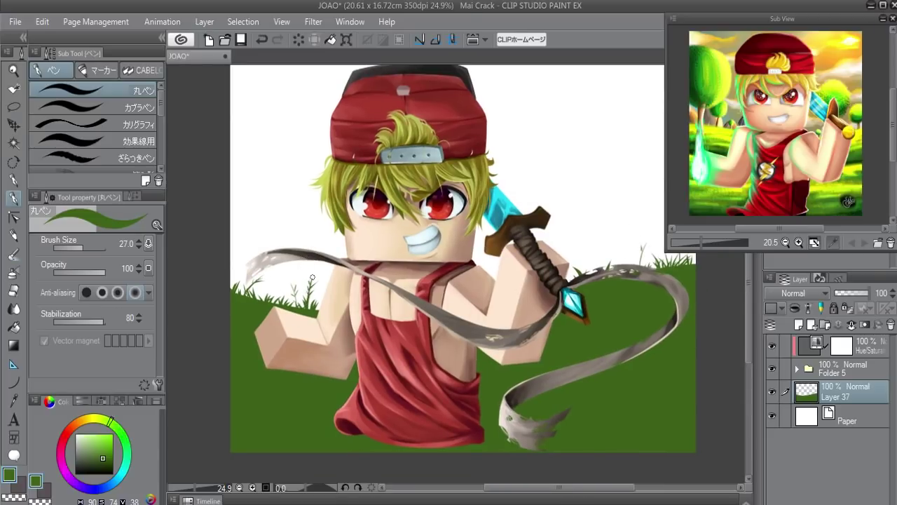
{"action": "left_click_drag", "start_coordinate": [334, 267], "coordinate": [243, 281]}
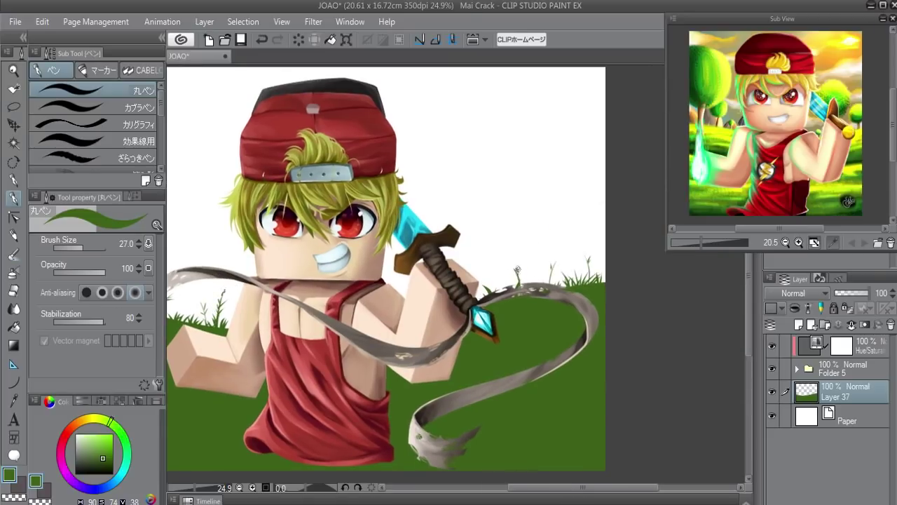
{"action": "left_click_drag", "start_coordinate": [516, 275], "coordinate": [555, 267]}
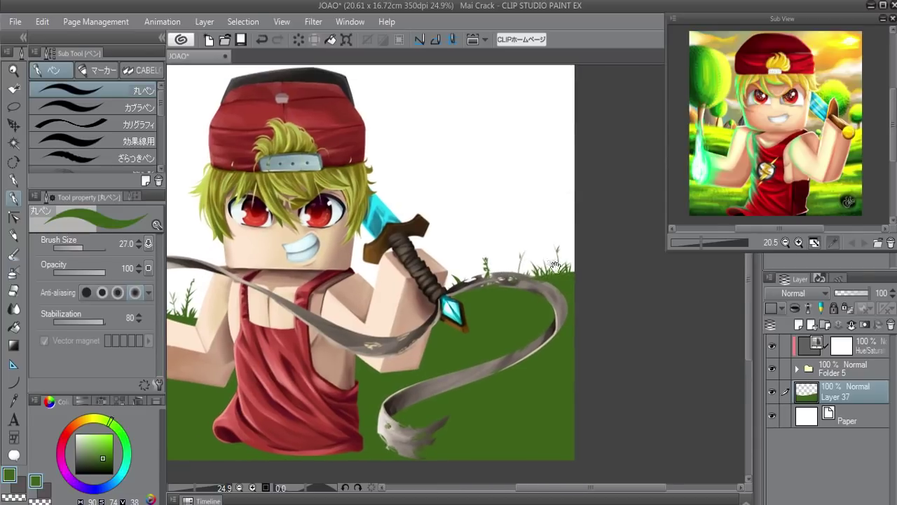
{"action": "left_click_drag", "start_coordinate": [530, 268], "coordinate": [678, 235]}
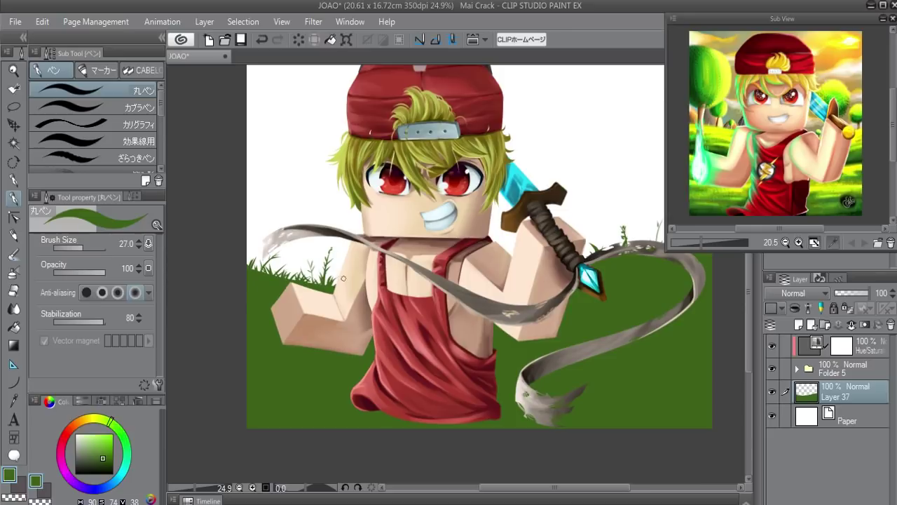
{"action": "left_click_drag", "start_coordinate": [593, 333], "coordinate": [523, 361]}
{"action": "left_click", "coordinate": [819, 373]}
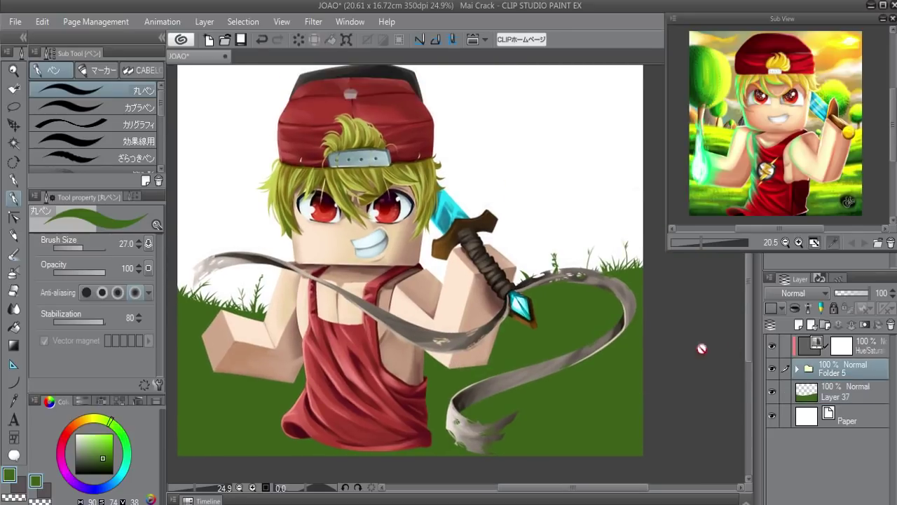
- Move the green ground on Layer 37 lower and enlarge it to 101%
{"action": "left_click_drag", "start_coordinate": [545, 315], "coordinate": [554, 345]}
{"action": "key", "text": "ctrl+t"}
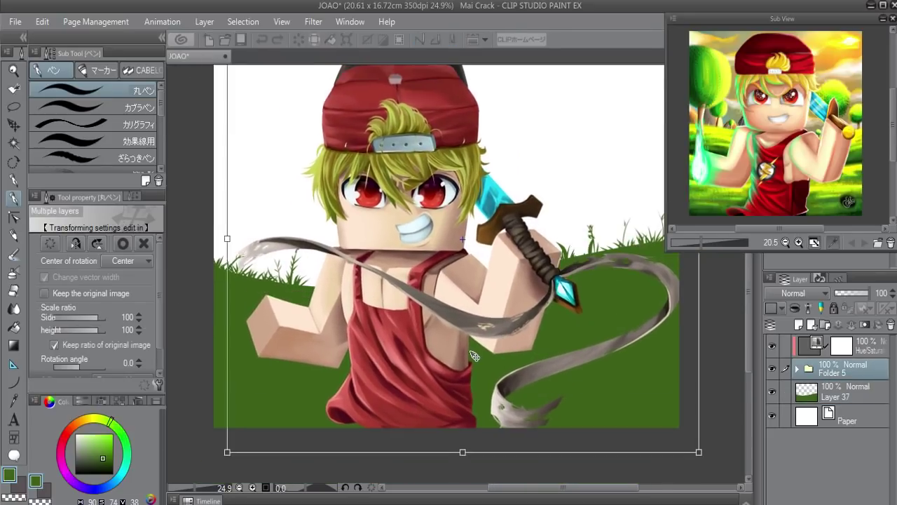
{"action": "key", "text": "Return"}
{"action": "left_click", "coordinate": [798, 398]}
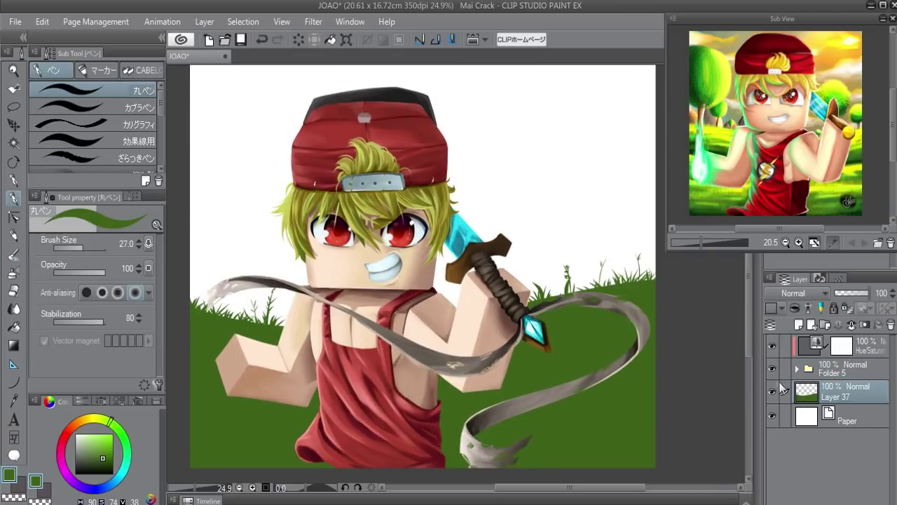
{"action": "key", "text": "ctrl+t"}
{"action": "left_click_drag", "start_coordinate": [554, 333], "coordinate": [562, 381]}
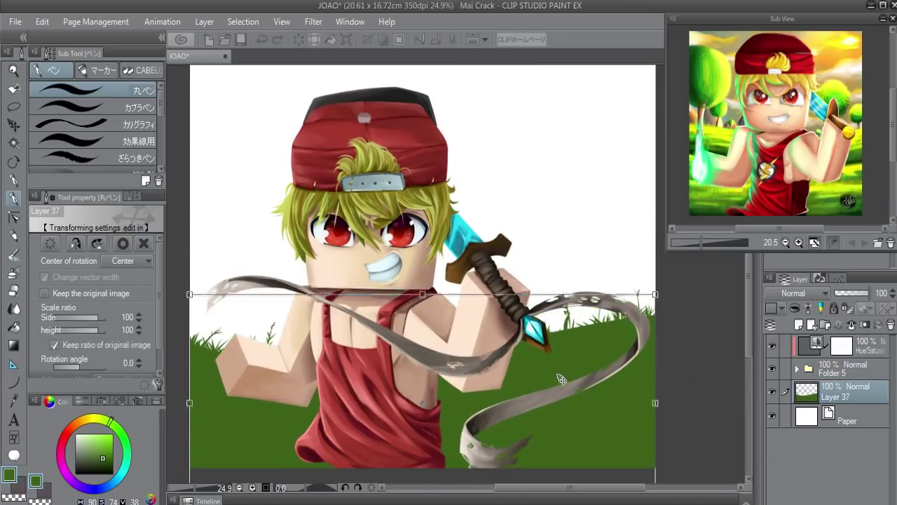
{"action": "left_click_drag", "start_coordinate": [655, 402], "coordinate": [660, 409]}
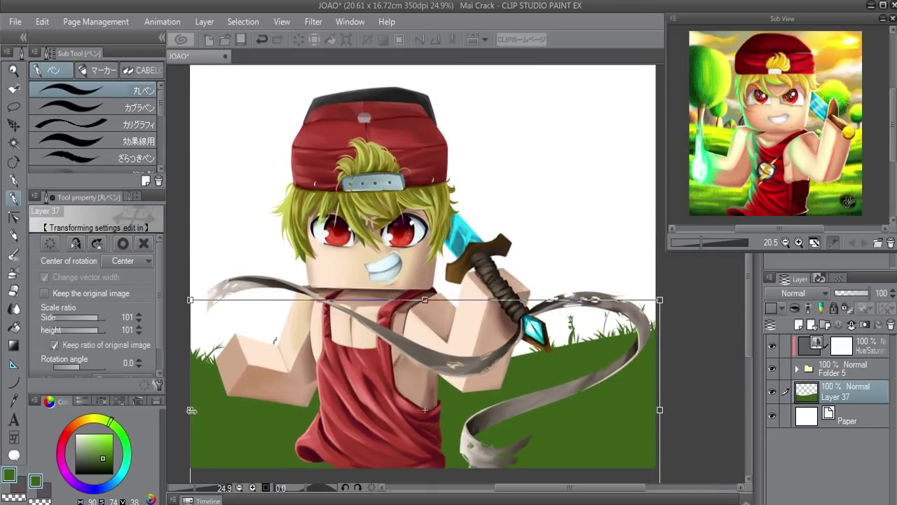
{"action": "left_click_drag", "start_coordinate": [455, 408], "coordinate": [456, 430]}
{"action": "key", "text": "Return"}
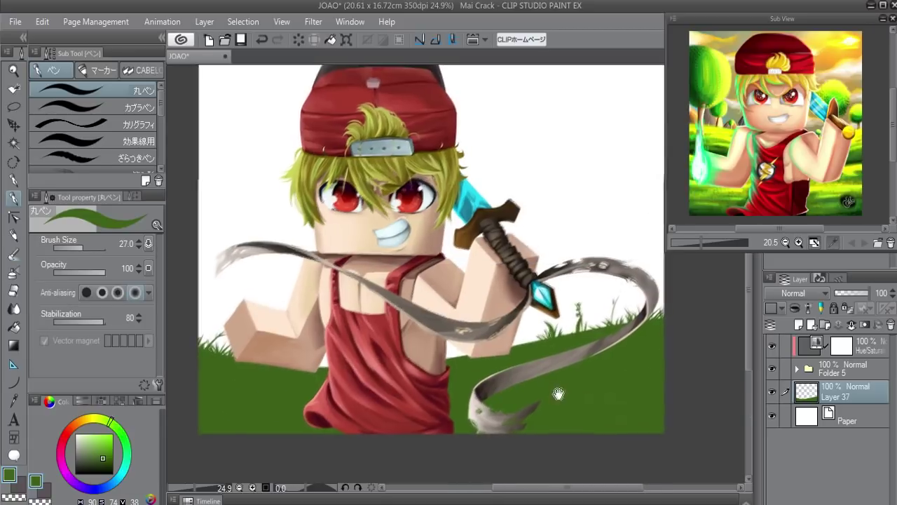
- Add grass strokes along the ground's edges and refill it with a lighter green
{"action": "left_click", "coordinate": [807, 393], "text": "ctrl"}
{"action": "left_click_drag", "start_coordinate": [211, 371], "coordinate": [281, 354]}
{"action": "left_click_drag", "start_coordinate": [630, 343], "coordinate": [648, 324]}
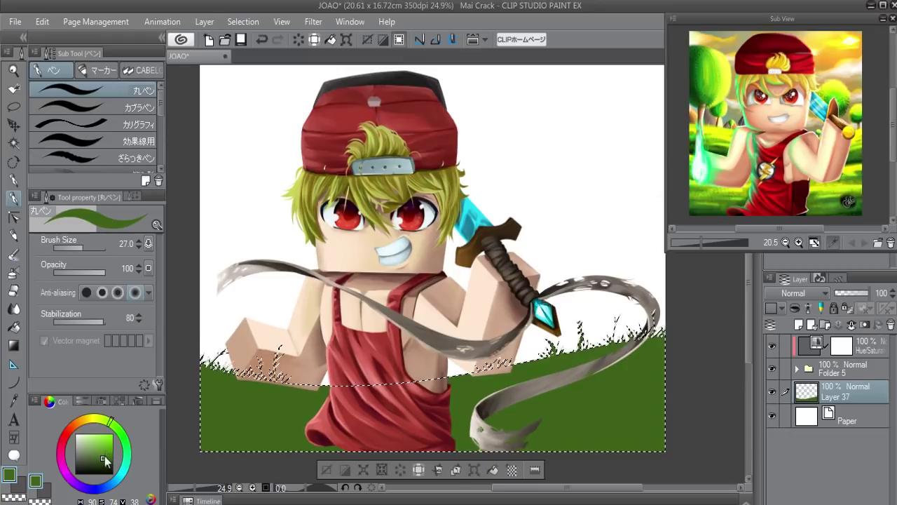
{"action": "left_click", "coordinate": [102, 460]}
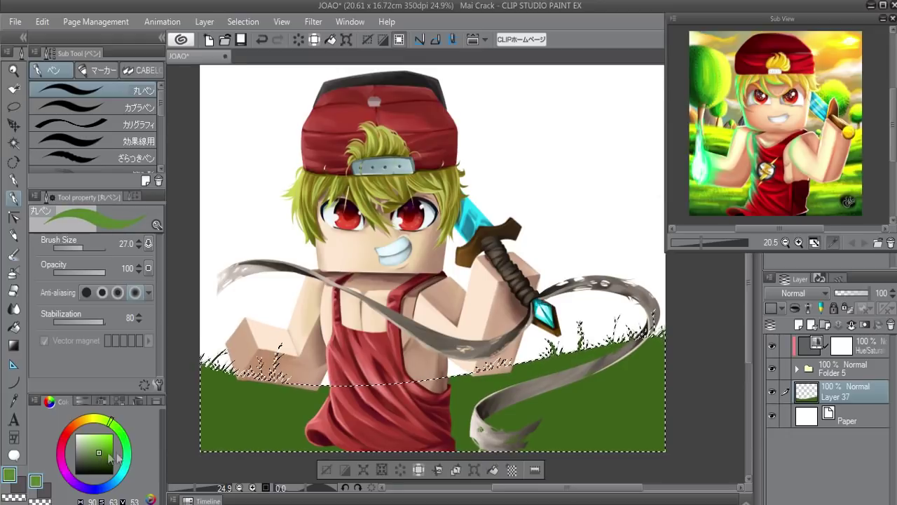
{"action": "left_click", "coordinate": [493, 470]}
{"action": "left_click", "coordinate": [96, 459]}
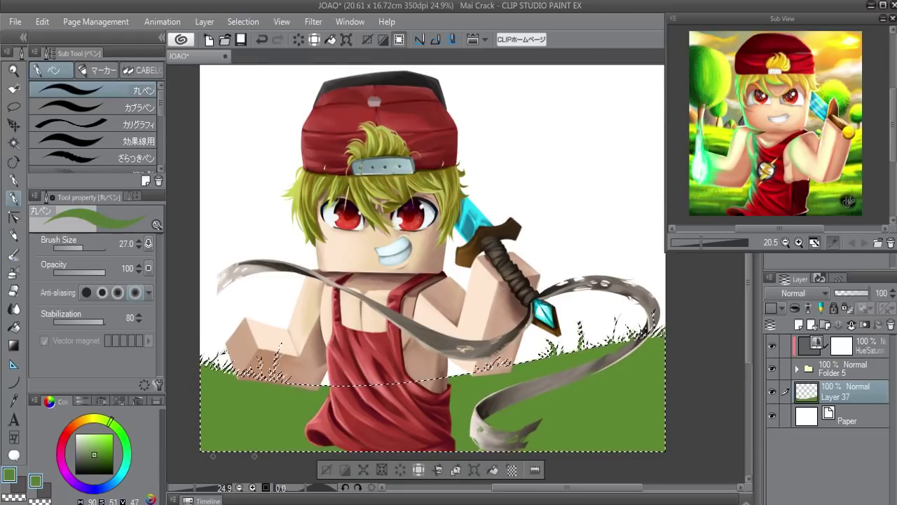
{"action": "key", "text": "ctrl+d"}
- Duplicate the ground layer, then mirror Layer 37 and raise it into a back hill
{"action": "key", "text": "ctrl+j"}
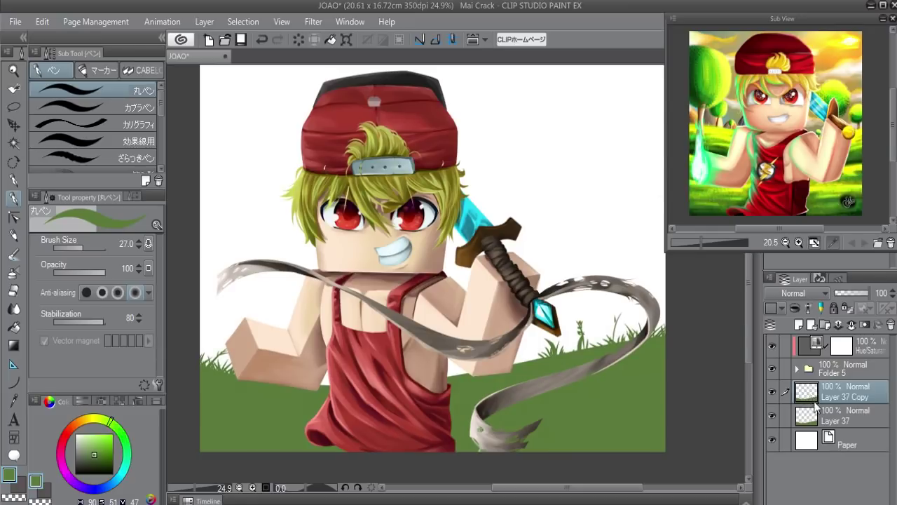
{"action": "left_click", "coordinate": [812, 424]}
{"action": "key", "text": "ctrl+t"}
{"action": "left_click", "coordinate": [97, 243]}
{"action": "mouse_move", "coordinate": [431, 398]}
{"action": "left_mouse_down"}
{"action": "mouse_move", "coordinate": [427, 328]}
{"action": "mouse_move", "coordinate": [429, 346]}
{"action": "left_mouse_up"}
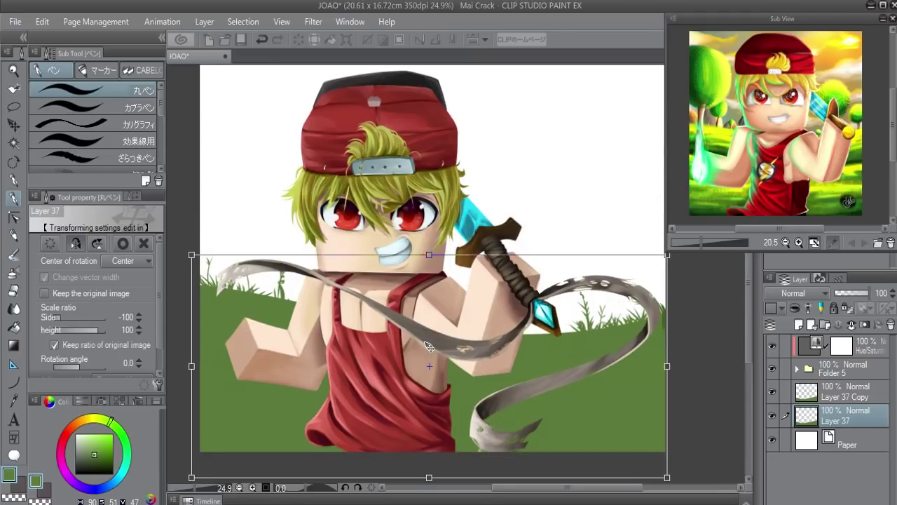
{"action": "key", "text": "Return"}
- Adjust the back hill to hue 6, brightness -24 and saturation about -31
{"action": "key", "text": "ctrl+u"}
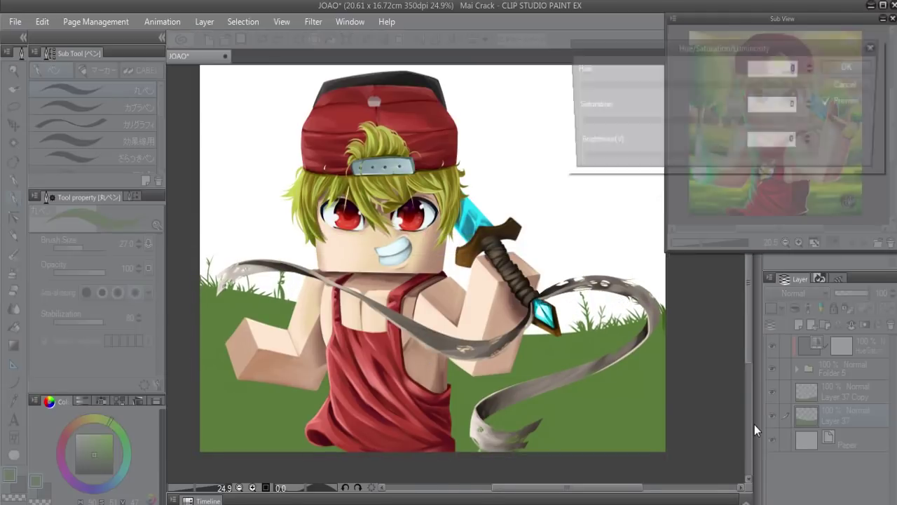
{"action": "left_click", "coordinate": [676, 161]}
{"action": "left_click", "coordinate": [701, 85]}
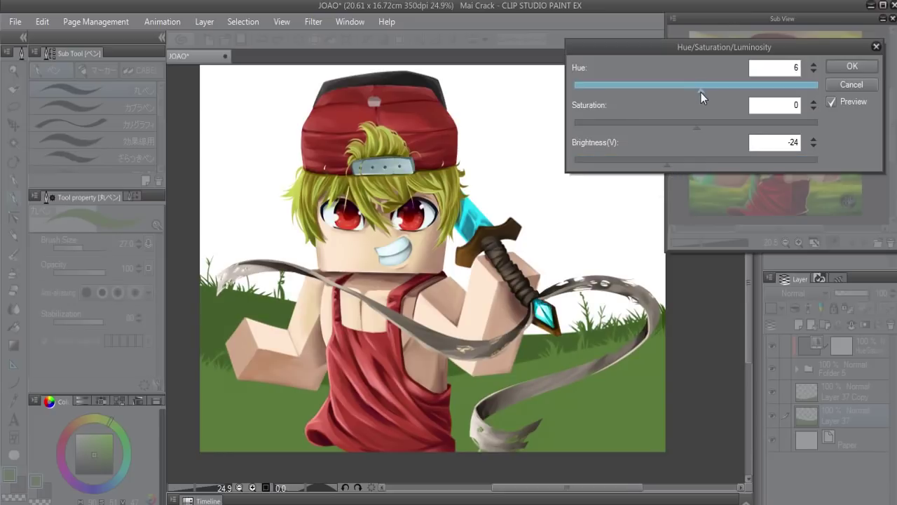
{"action": "left_click_drag", "start_coordinate": [703, 91], "coordinate": [704, 91]}
{"action": "left_click_drag", "start_coordinate": [681, 126], "coordinate": [651, 129]}
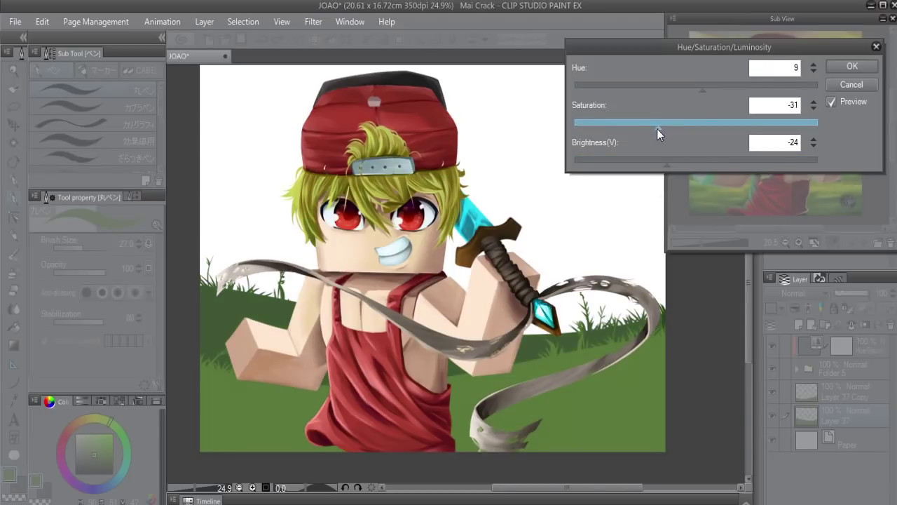
{"action": "key", "text": "Return"}
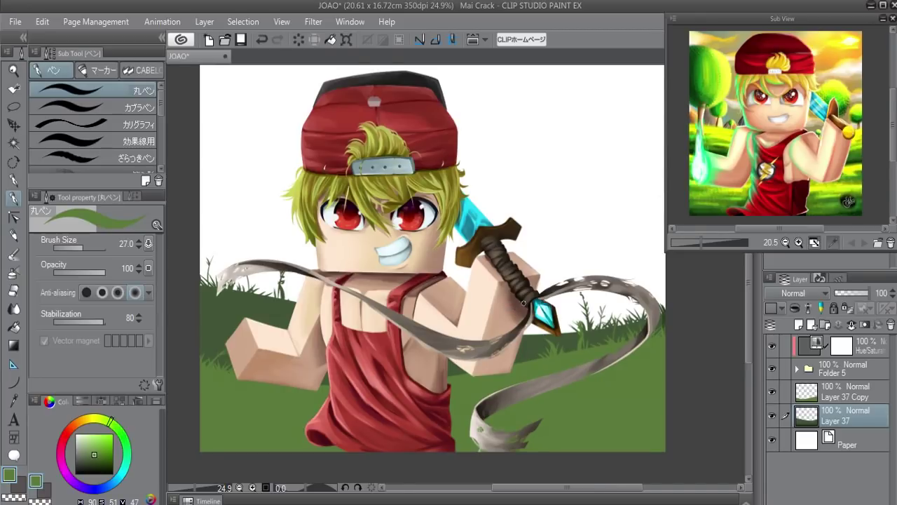
- Add a new layer above Layer 37 Copy and set a yellower green with a very large airbrush
{"action": "left_click_drag", "start_coordinate": [624, 389], "coordinate": [591, 368]}
{"action": "left_click", "coordinate": [796, 396]}
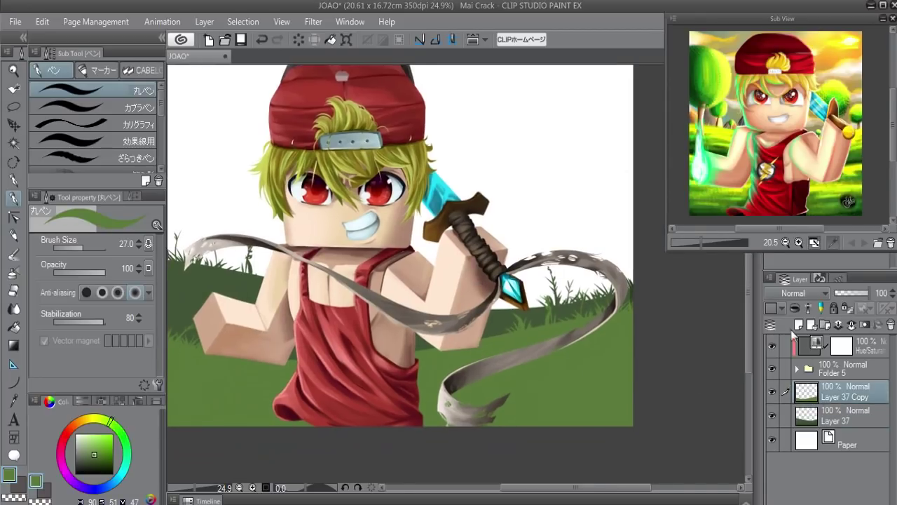
{"action": "left_click", "coordinate": [799, 325]}
{"action": "left_click_drag", "start_coordinate": [108, 424], "coordinate": [105, 419]}
{"action": "left_click", "coordinate": [94, 454]}
{"action": "left_click_drag", "start_coordinate": [93, 454], "coordinate": [94, 450]}
{"action": "key", "text": "b"}
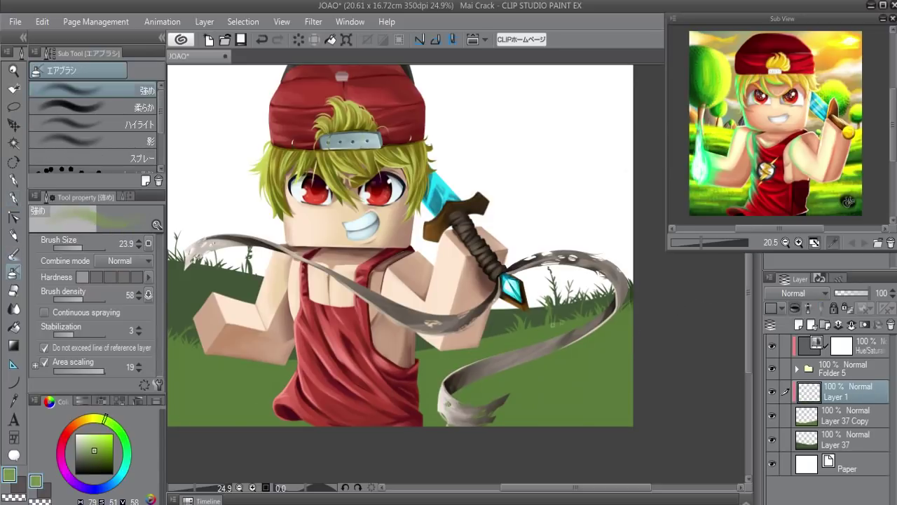
{"action": "left_click_drag", "start_coordinate": [231, 354], "coordinate": [249, 354]}
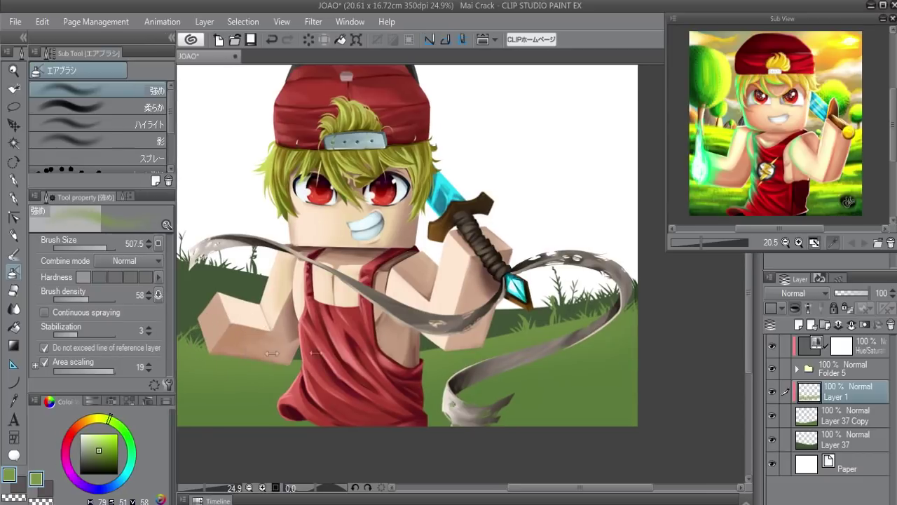
{"action": "left_click_drag", "start_coordinate": [617, 324], "coordinate": [585, 325]}
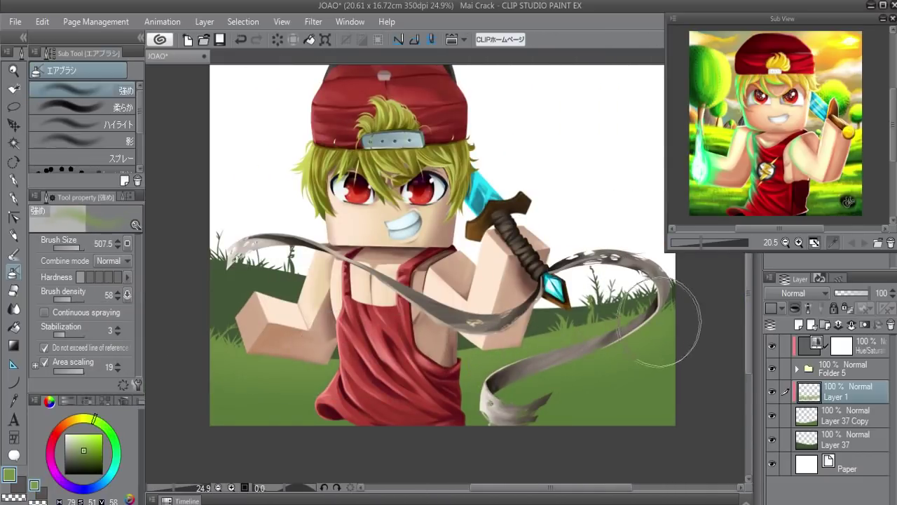
- Airbrush soft light-green highlights over the grass on a new layer above Layer 37 and Layer 1
{"action": "left_click", "coordinate": [844, 440]}
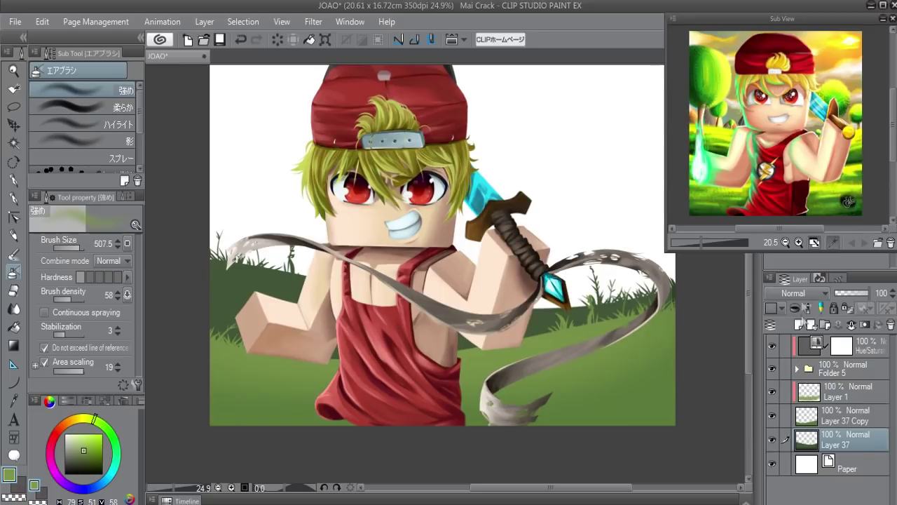
{"action": "left_click", "coordinate": [799, 324]}
{"action": "left_click", "coordinate": [84, 457]}
{"action": "left_click", "coordinate": [84, 450]}
{"action": "left_click_drag", "start_coordinate": [203, 280], "coordinate": [294, 336]}
{"action": "left_click_drag", "start_coordinate": [526, 294], "coordinate": [645, 358]}
{"action": "left_click", "coordinate": [844, 391]}
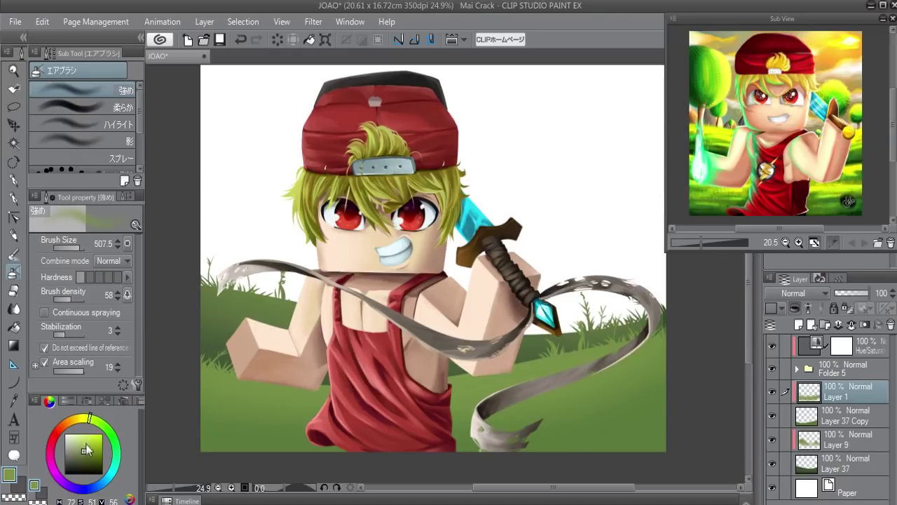
{"action": "left_click", "coordinate": [87, 443]}
{"action": "left_click_drag", "start_coordinate": [505, 365], "coordinate": [659, 309]}
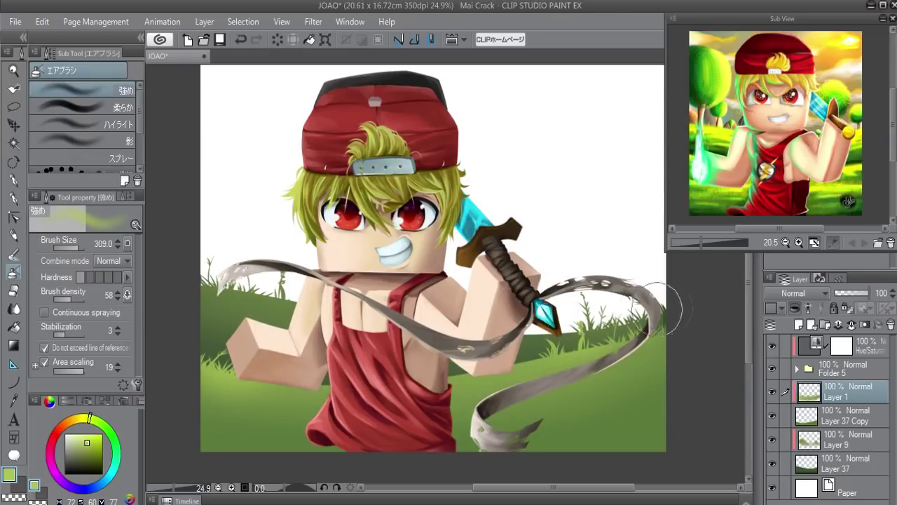
- Change the Paper layer's colour from white to grey
{"action": "left_click", "coordinate": [655, 298], "text": "ctrl+shift"}
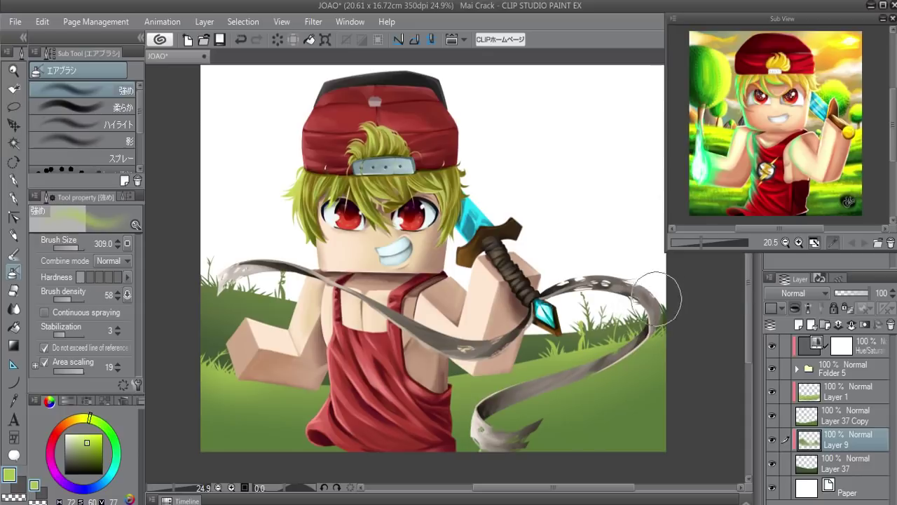
{"action": "left_click", "coordinate": [314, 264], "text": "ctrl+shift"}
{"action": "left_click_drag", "start_coordinate": [584, 211], "coordinate": [585, 221]}
{"action": "left_click", "coordinate": [324, 353]}
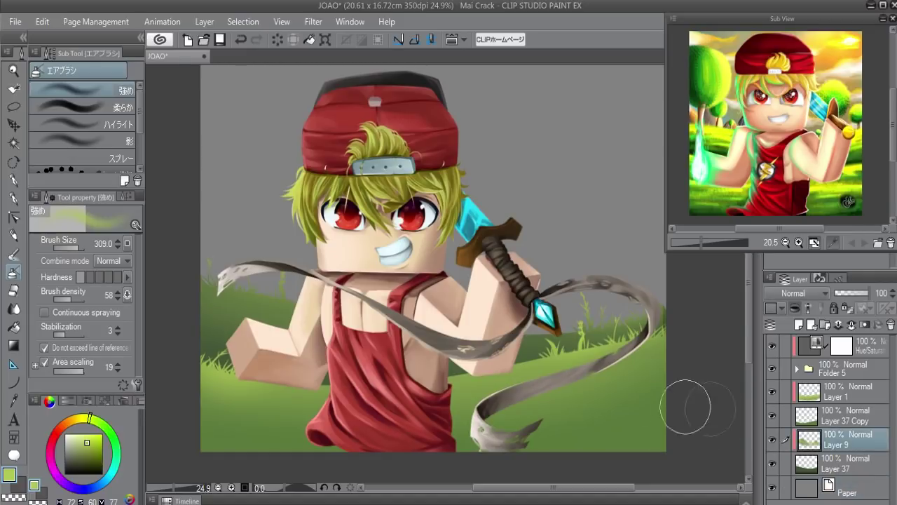
{"action": "left_click", "coordinate": [806, 415]}
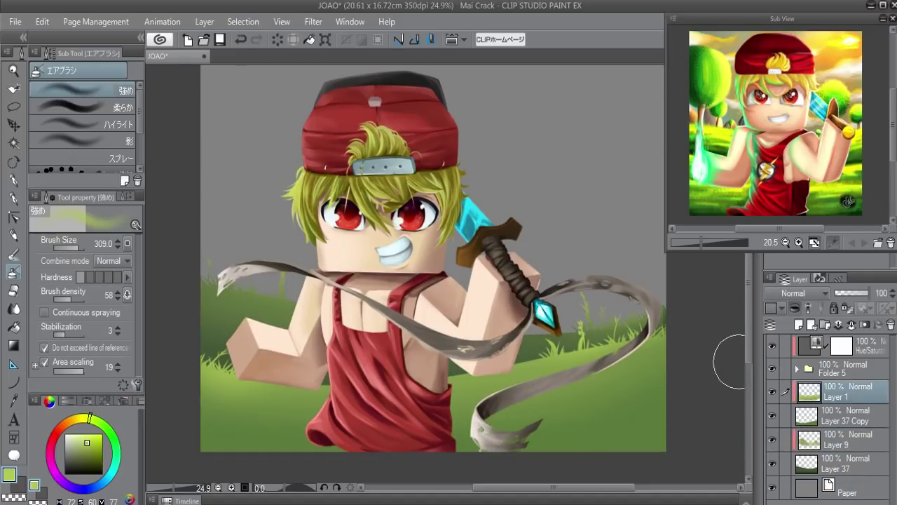
- Browse the Decoration brushes and try the feather pen brush
{"action": "key", "text": "b"}
{"action": "scroll", "coordinate": [140, 103], "scroll_direction": "up", "scroll_amount": 3}
{"action": "left_click_drag", "start_coordinate": [140, 103], "coordinate": [140, 135]}
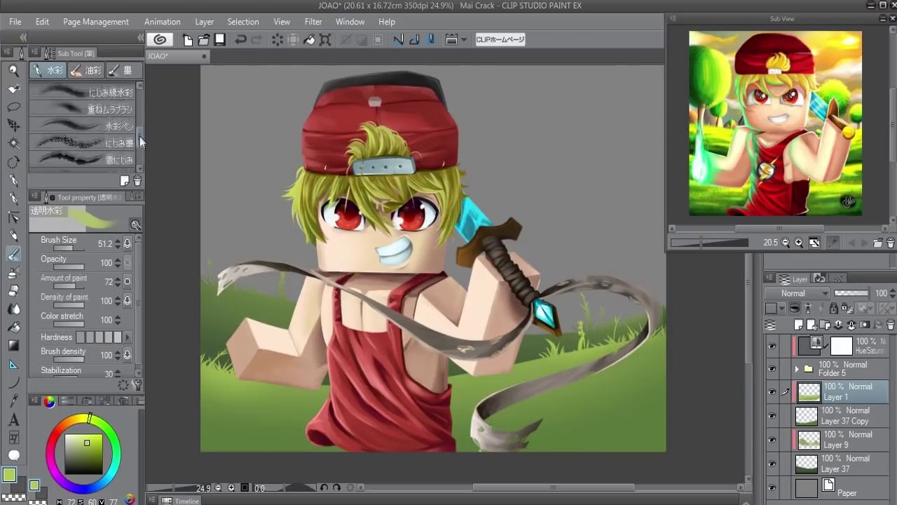
{"action": "key", "text": "b"}
{"action": "key", "text": "b"}
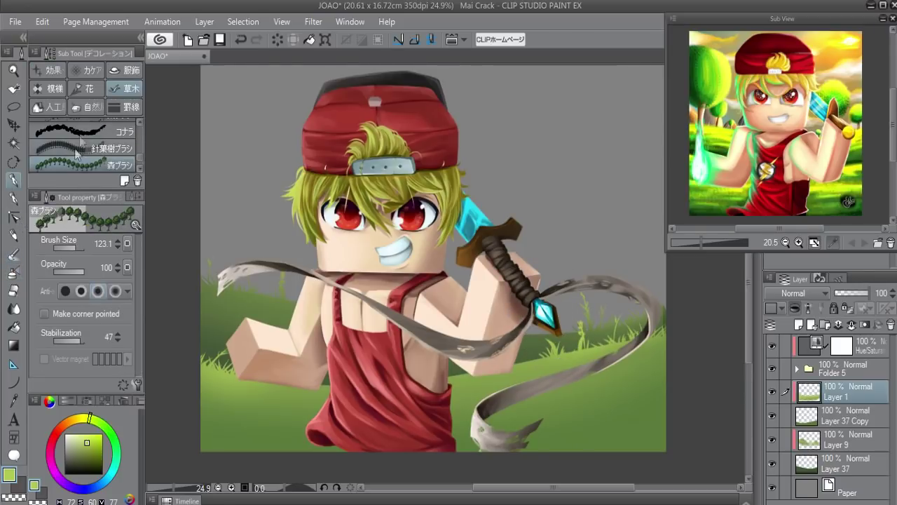
{"action": "scroll", "coordinate": [124, 157], "scroll_direction": "down", "scroll_amount": 5}
{"action": "left_click", "coordinate": [125, 157]}
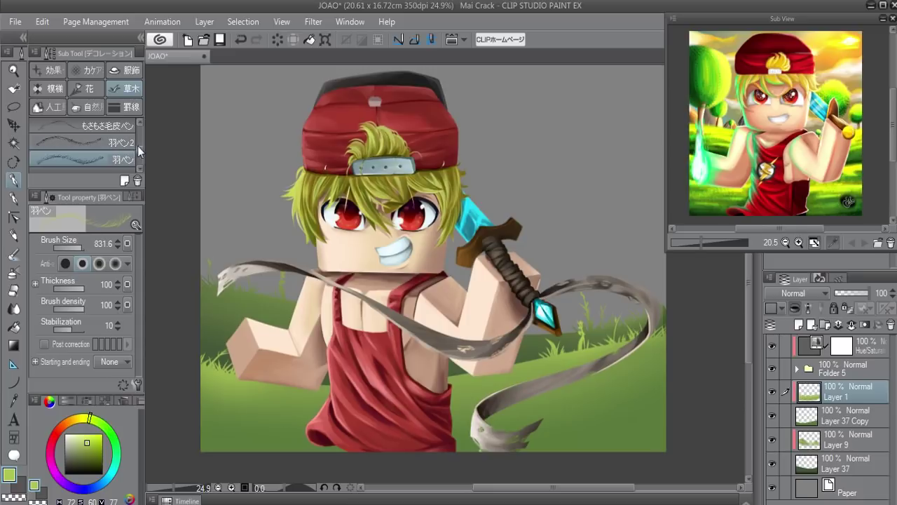
- Try the distant-mountain brush and scroll through the remaining Decoration sub tools
{"action": "scroll", "coordinate": [138, 146], "scroll_direction": "down", "scroll_amount": 3}
{"action": "scroll", "coordinate": [141, 145], "scroll_direction": "up", "scroll_amount": 1}
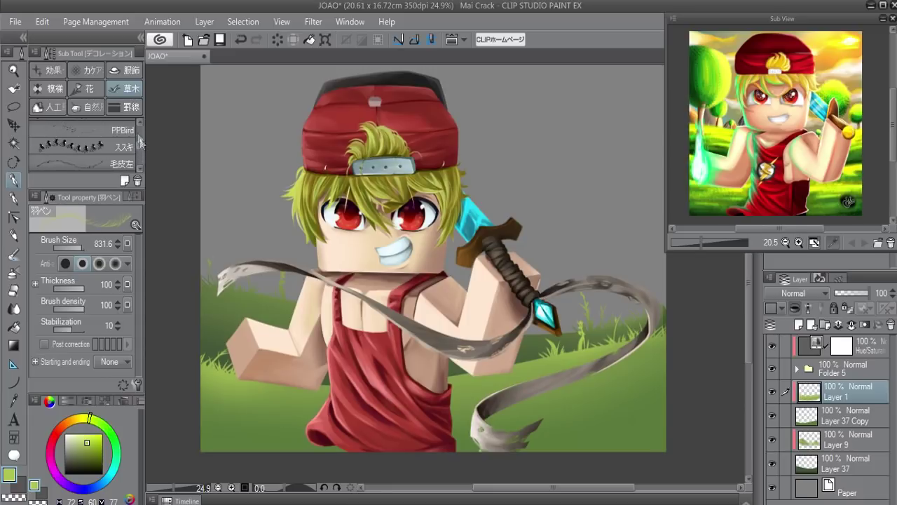
{"action": "left_click", "coordinate": [110, 143]}
{"action": "scroll", "coordinate": [140, 143], "scroll_direction": "down", "scroll_amount": 2}
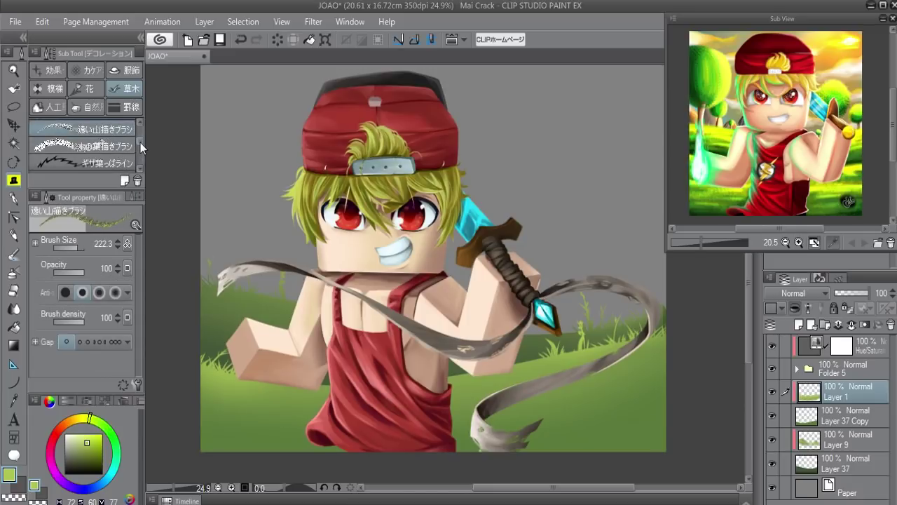
{"action": "scroll", "coordinate": [140, 140], "scroll_direction": "down", "scroll_amount": 2}
{"action": "left_click_drag", "start_coordinate": [139, 131], "coordinate": [139, 150]}
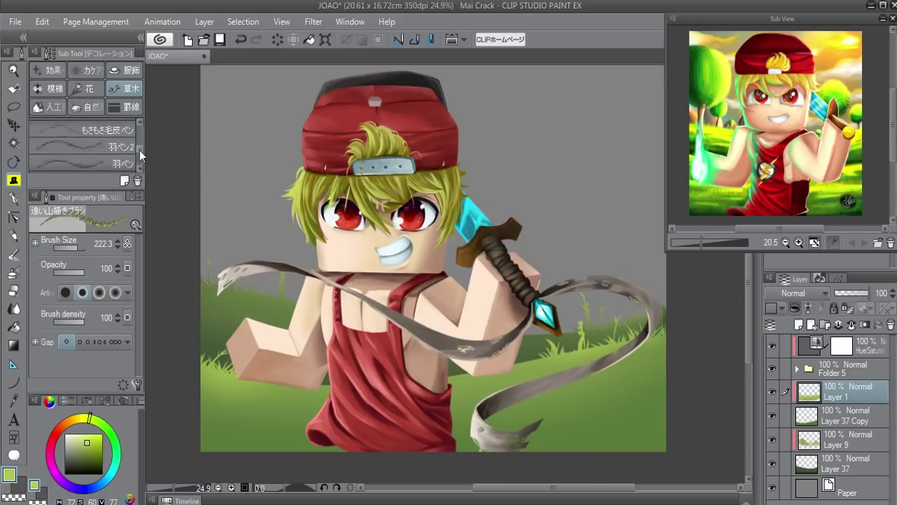
{"action": "mouse_move", "coordinate": [139, 150]}
{"action": "left_mouse_down"}
{"action": "mouse_move", "coordinate": [144, 120]}
{"action": "mouse_move", "coordinate": [140, 142]}
{"action": "left_mouse_up"}
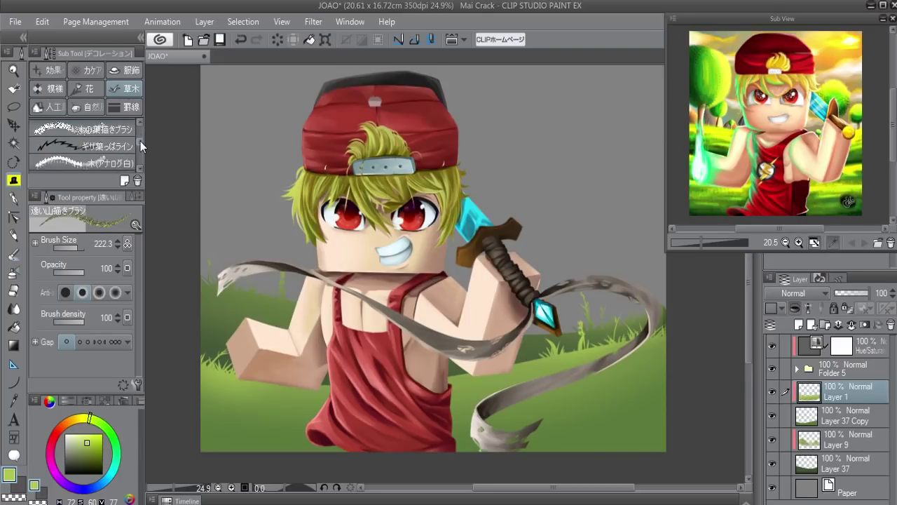
{"action": "scroll", "coordinate": [140, 145], "scroll_direction": "down", "scroll_amount": 3}
- Set up the round pen with a muted green on new Layer 38 above Layer 1
{"action": "left_click", "coordinate": [626, 378], "text": "alt"}
{"action": "key", "text": "p"}
{"action": "left_click", "coordinate": [797, 324]}
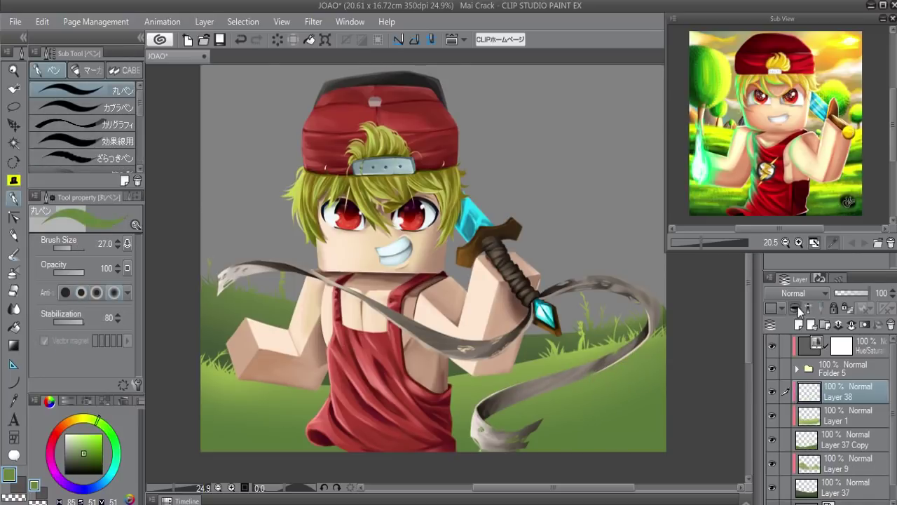
{"action": "left_click", "coordinate": [574, 358], "text": "alt"}
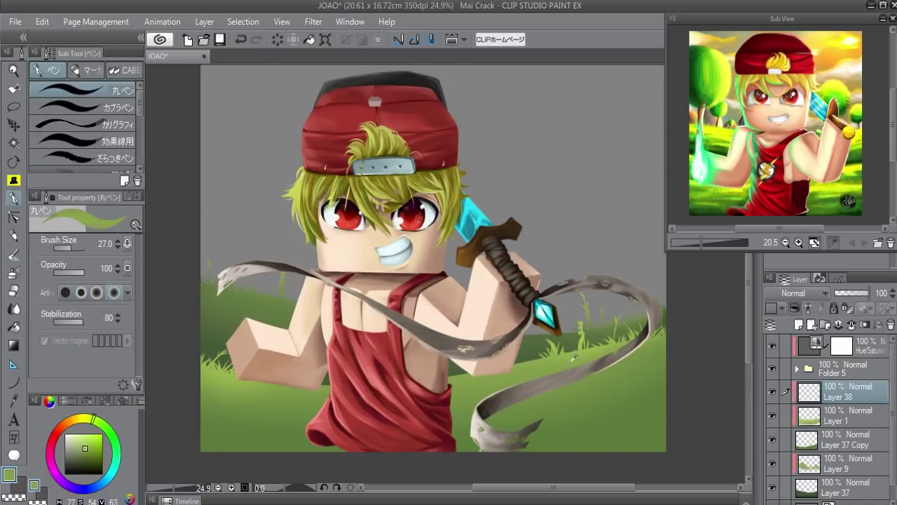
{"action": "left_click", "coordinate": [580, 379], "text": "alt"}
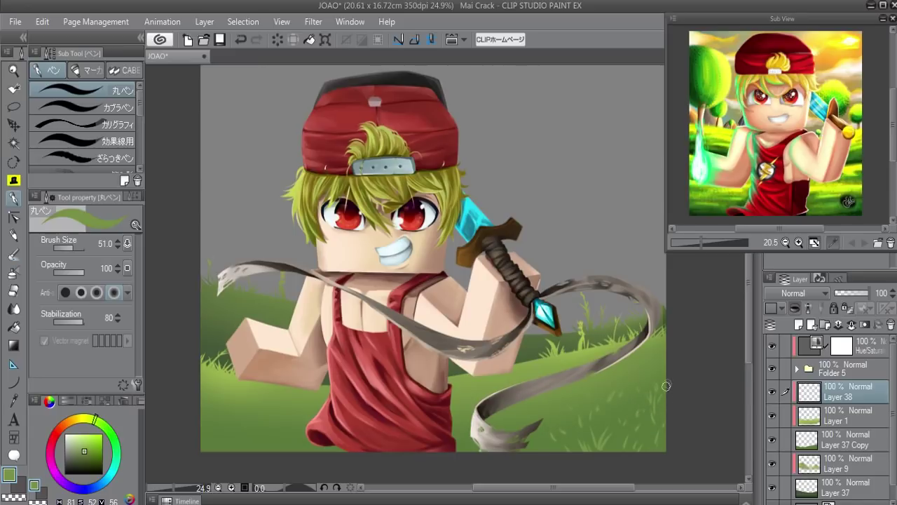
- Paint lighter and darker green grass blades along the bottom edge, lower left and bottom right
{"action": "left_click_drag", "start_coordinate": [261, 441], "coordinate": [259, 430]}
{"action": "left_click", "coordinate": [612, 411], "text": "alt"}
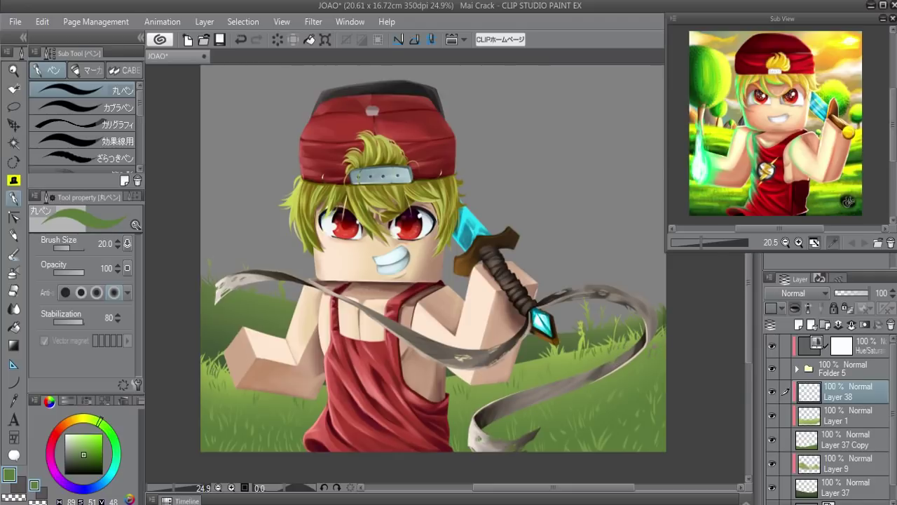
{"action": "left_click_drag", "start_coordinate": [84, 454], "coordinate": [86, 459]}
{"action": "left_click_drag", "start_coordinate": [207, 452], "coordinate": [214, 412]}
{"action": "left_click_drag", "start_coordinate": [480, 435], "coordinate": [448, 404]}
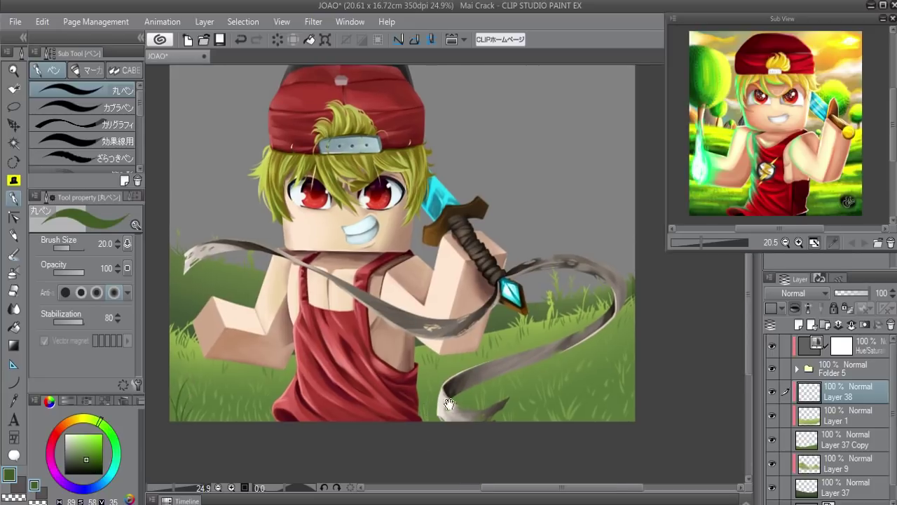
{"action": "left_click_drag", "start_coordinate": [569, 421], "coordinate": [575, 392]}
{"action": "mouse_move", "coordinate": [611, 421]}
{"action": "left_mouse_down"}
{"action": "mouse_move", "coordinate": [617, 398]}
{"action": "mouse_move", "coordinate": [718, 400]}
{"action": "left_mouse_up"}
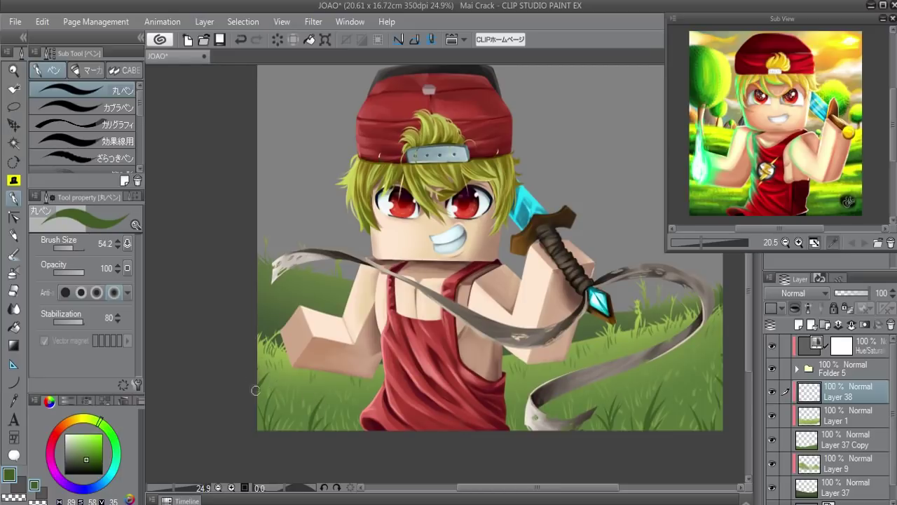
{"action": "left_click_drag", "start_coordinate": [109, 438], "coordinate": [122, 467]}
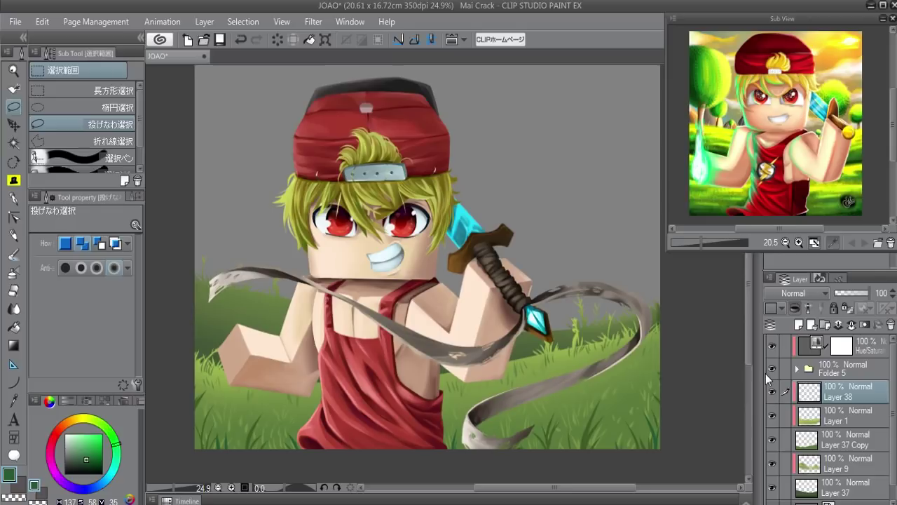
{"action": "left_click", "coordinate": [808, 391], "text": "ctrl"}
- Airbrush a tint over the lassoed grass on new Layer 39 at 30% opacity
{"action": "left_click", "coordinate": [95, 448]}
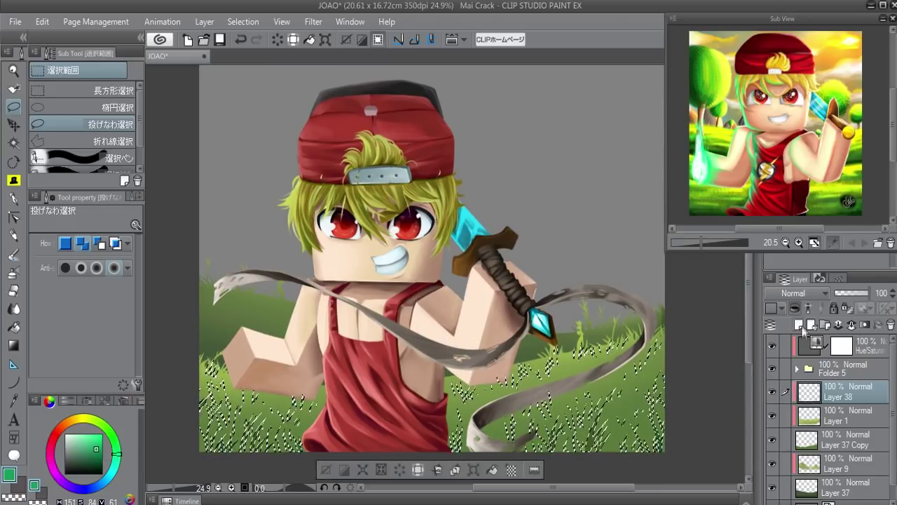
{"action": "left_click", "coordinate": [800, 326]}
{"action": "key", "text": "b"}
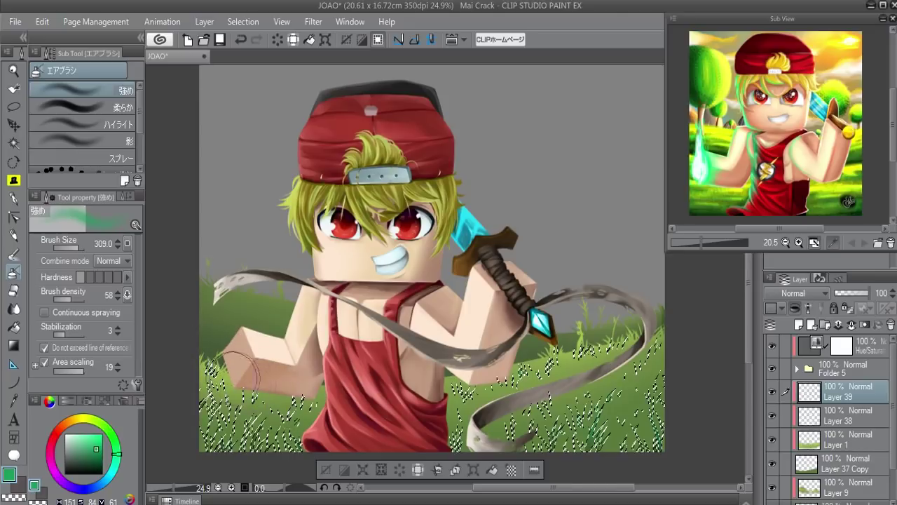
{"action": "key", "text": "ctrl+d"}
{"action": "left_click_drag", "start_coordinate": [866, 293], "coordinate": [848, 293]}
{"action": "left_click", "coordinate": [841, 415]}
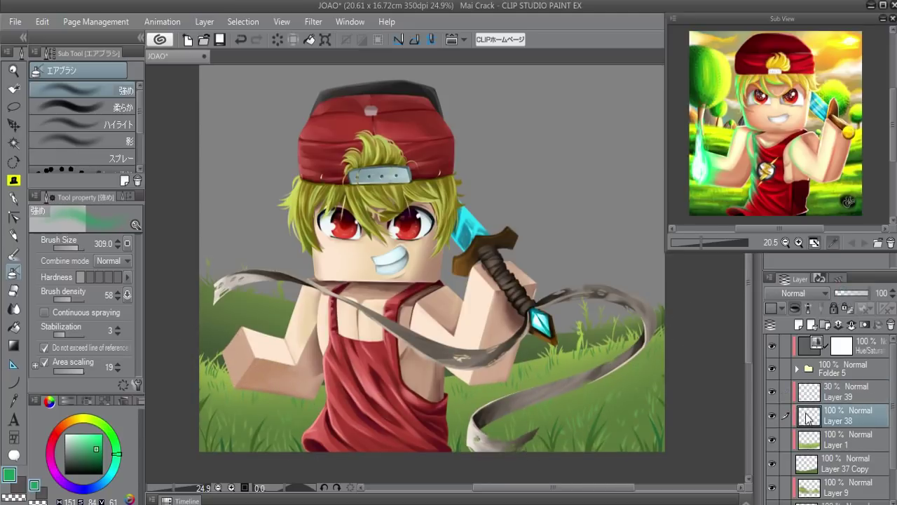
- Move Layer 38 Copy lower in the stack and flip it horizontally
{"action": "mouse_move", "coordinate": [835, 440]}
{"action": "left_mouse_down"}
{"action": "mouse_move", "coordinate": [826, 459]}
{"action": "mouse_move", "coordinate": [815, 415]}
{"action": "left_mouse_up"}
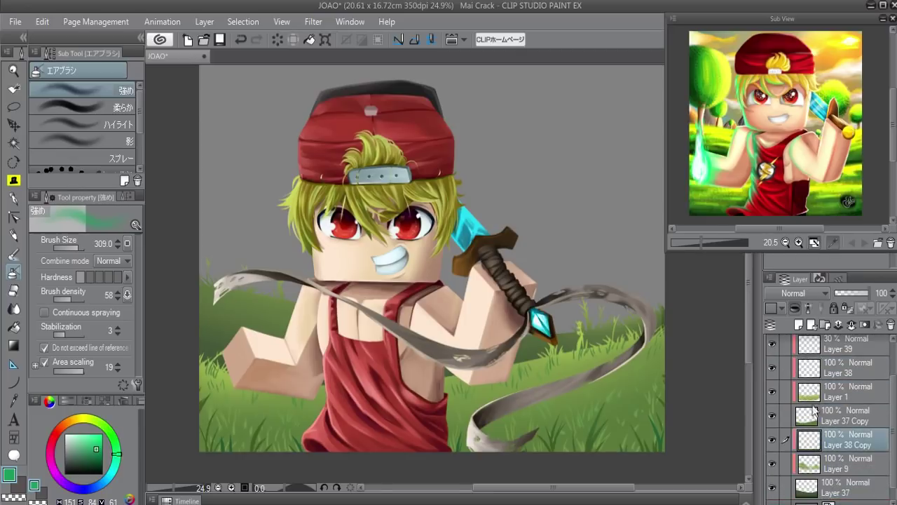
{"action": "key", "text": "ctrl+t"}
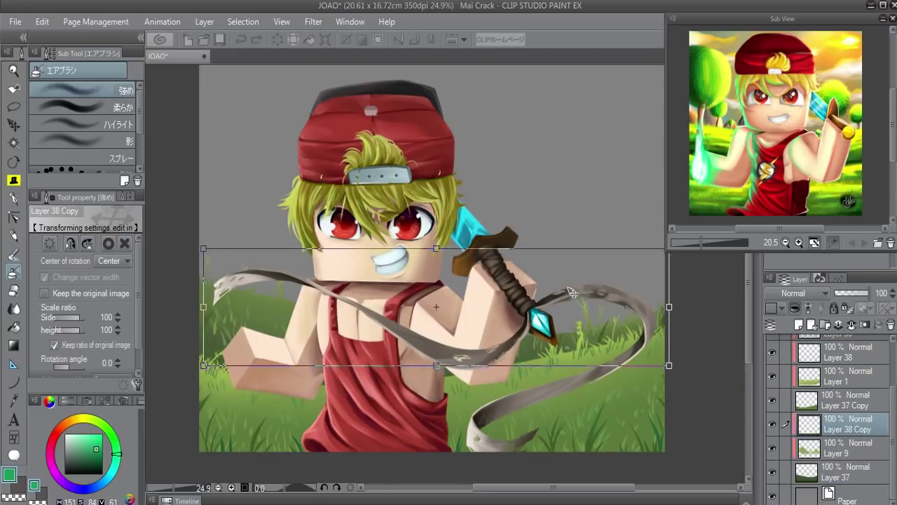
{"action": "left_click", "coordinate": [70, 243]}
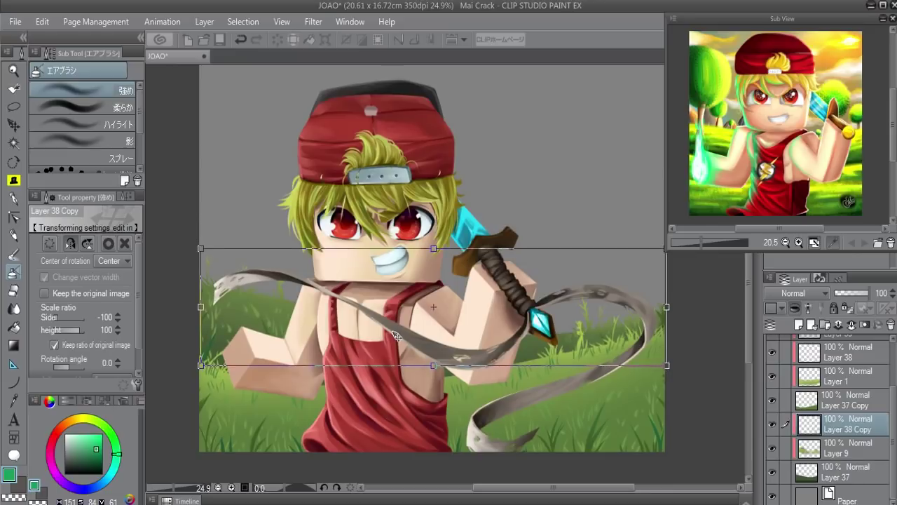
{"action": "key", "text": "Return"}
- Erase the flipped copy's edges with a smaller soft eraser
{"action": "key", "text": "e"}
{"action": "left_click", "coordinate": [84, 107]}
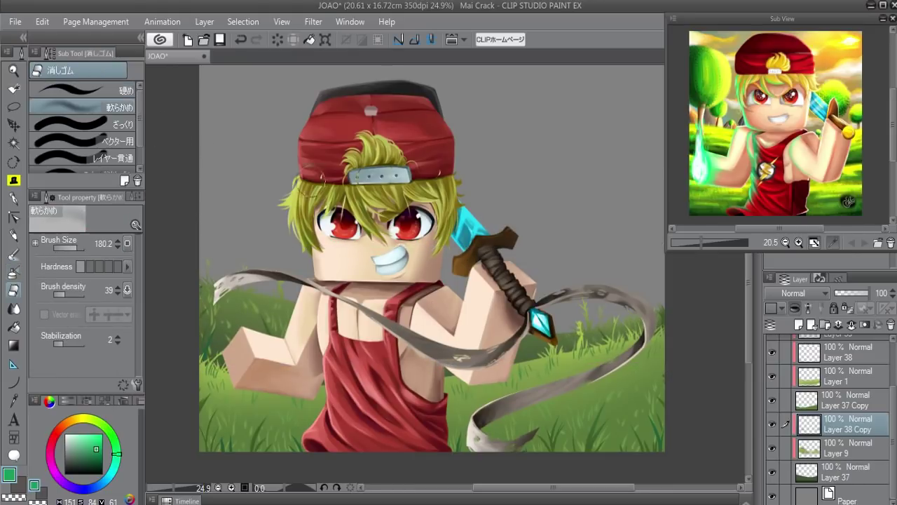
{"action": "left_click_drag", "start_coordinate": [268, 319], "coordinate": [210, 320]}
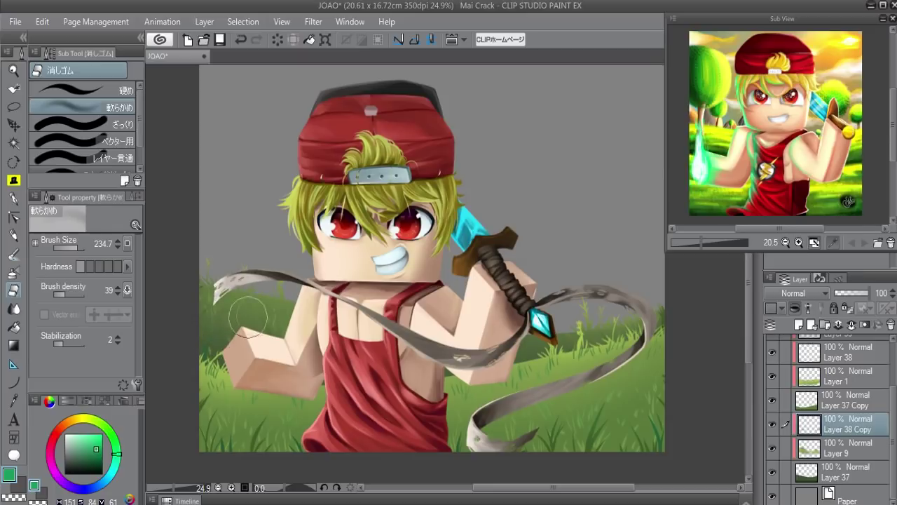
- Sample olive green from the grass with a larger pen on Layer 37
{"action": "key", "text": "p"}
{"action": "left_click", "coordinate": [289, 397], "text": "alt"}
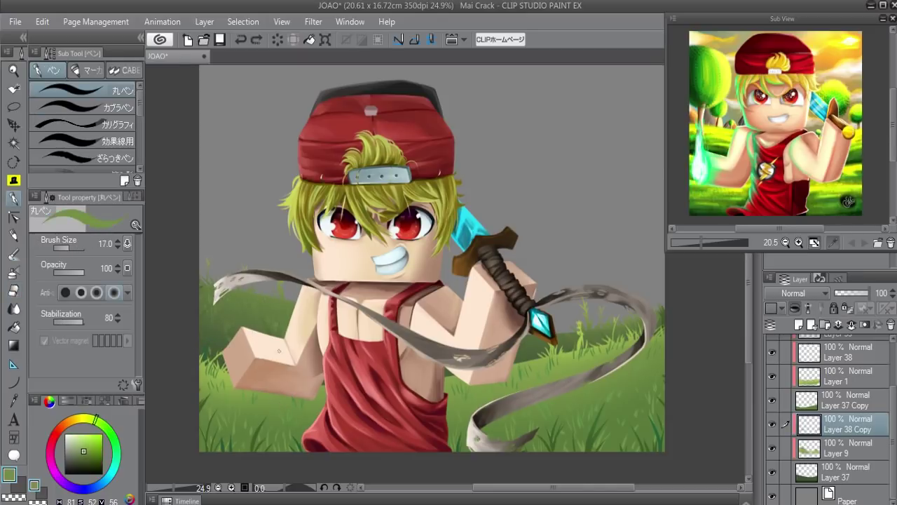
{"action": "left_click_drag", "start_coordinate": [279, 351], "coordinate": [527, 333]}
{"action": "left_click", "coordinate": [527, 333], "text": "ctrl+shift"}
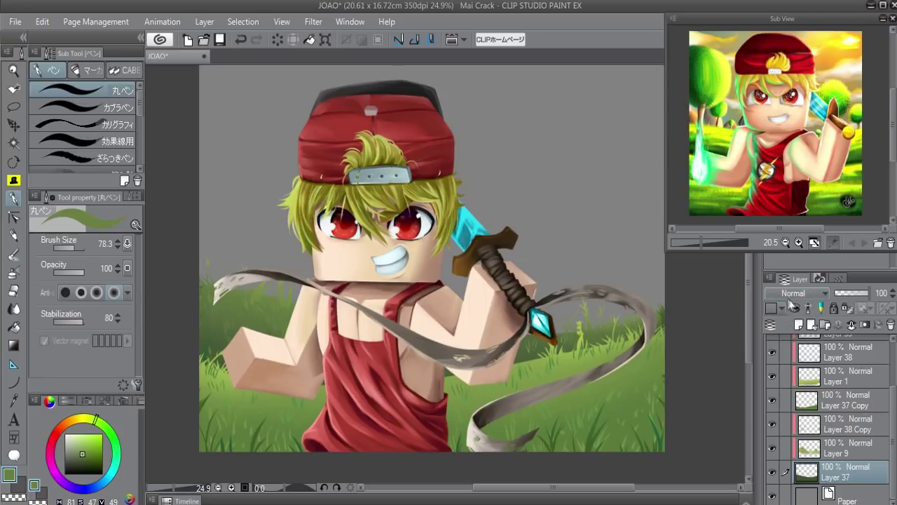
- Airbrush a bright teal tint on the grass behind the left arm on new Layer 40, then blend it
{"action": "left_click", "coordinate": [798, 324]}
{"action": "left_click", "coordinate": [114, 474]}
{"action": "left_click", "coordinate": [83, 437]}
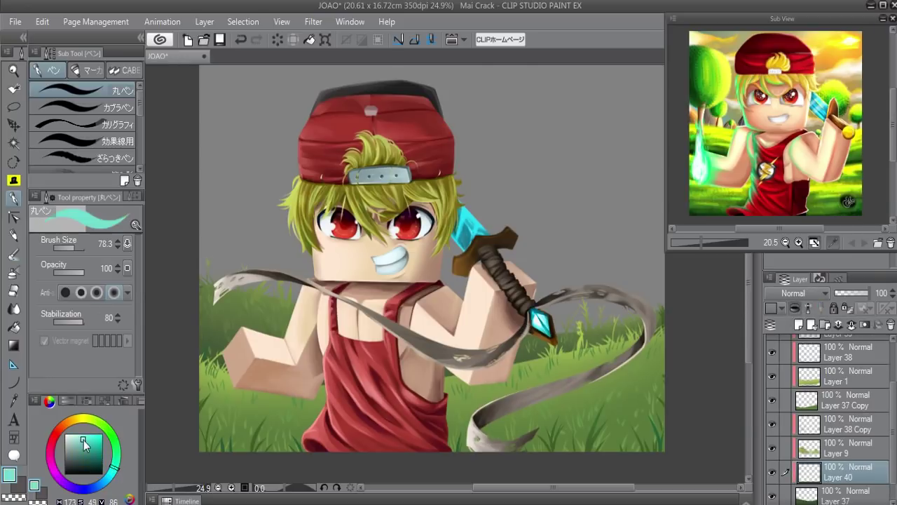
{"action": "key", "text": "b"}
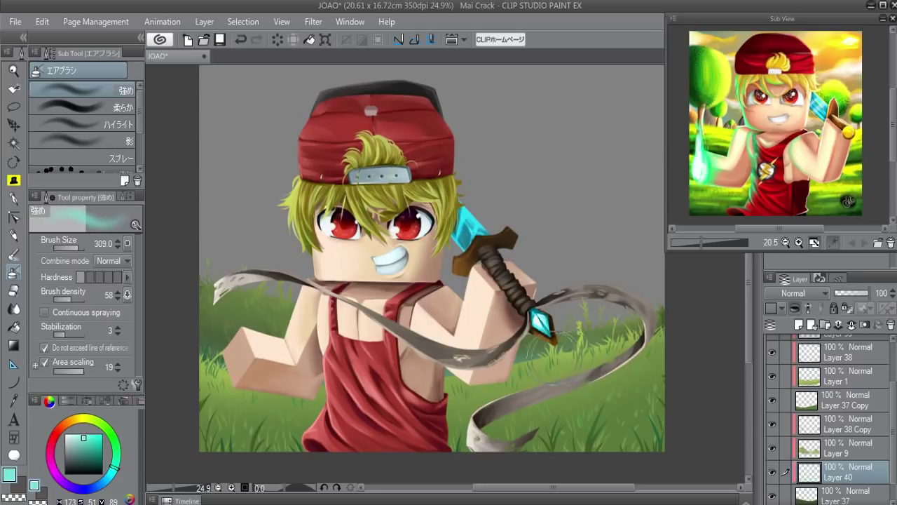
{"action": "left_click_drag", "start_coordinate": [228, 330], "coordinate": [267, 340]}
{"action": "key", "text": "j"}
{"action": "key", "text": "bracketright"}
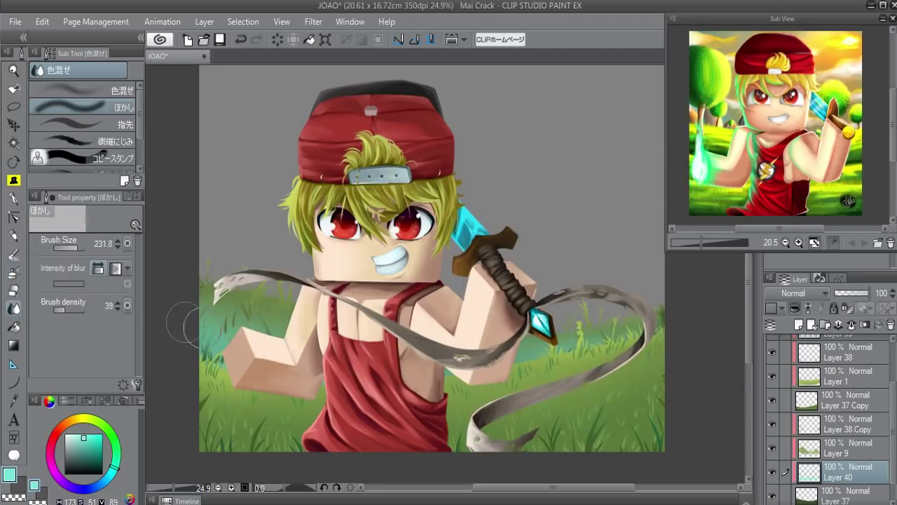
- Lower Layer 40 to 40% opacity and compare the image with and without the tint
{"action": "left_click_drag", "start_coordinate": [869, 291], "coordinate": [846, 289]}
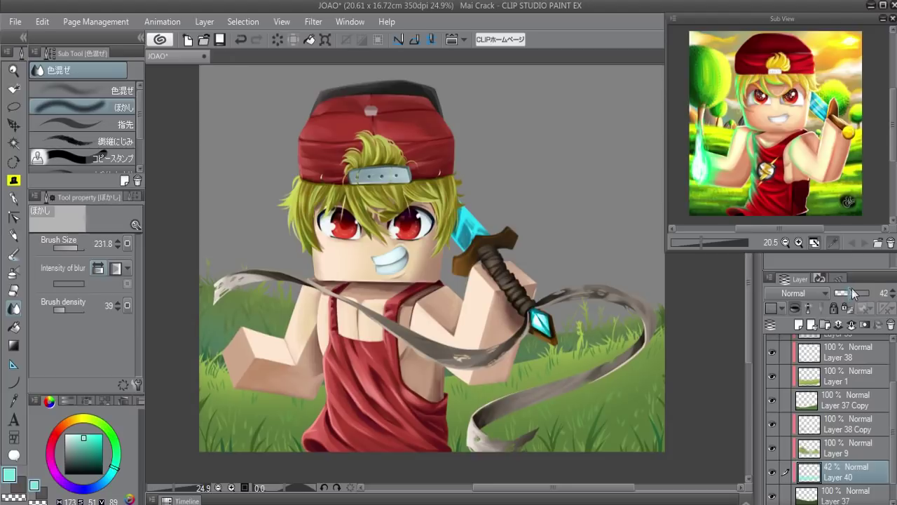
{"action": "left_click", "coordinate": [892, 290]}
{"action": "left_click", "coordinate": [772, 472]}
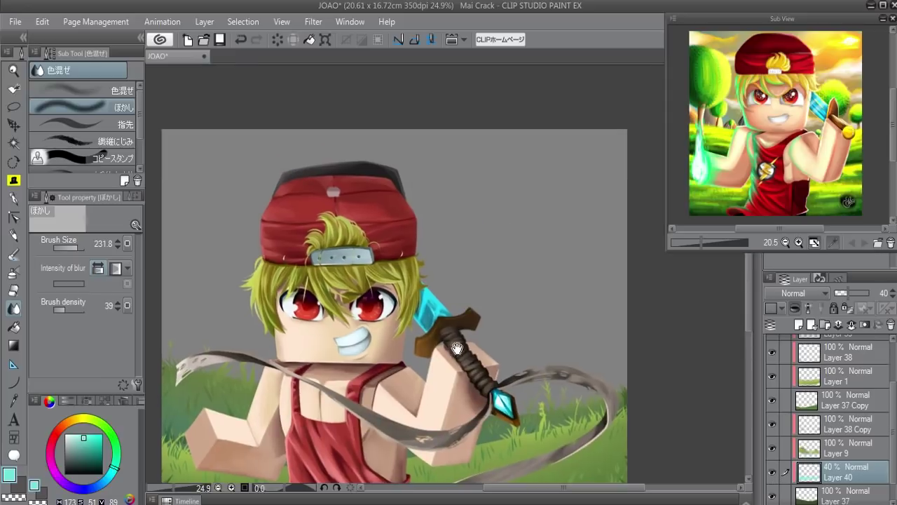
{"action": "left_click_drag", "start_coordinate": [643, 338], "coordinate": [604, 391]}
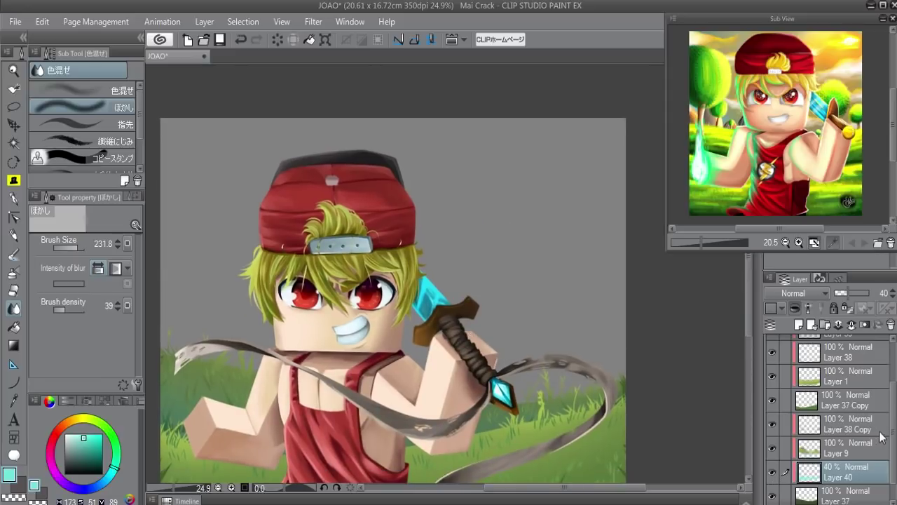
{"action": "scroll", "coordinate": [881, 437], "scroll_direction": "down", "scroll_amount": 1}
- Add Layer 41, sample orange from the reference image and select the whole canvas
{"action": "left_click", "coordinate": [809, 328]}
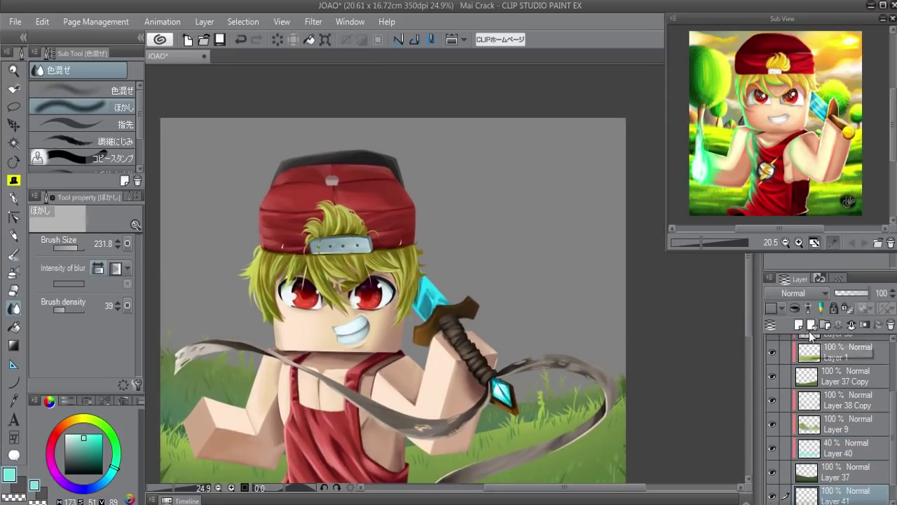
{"action": "left_click", "coordinate": [827, 59]}
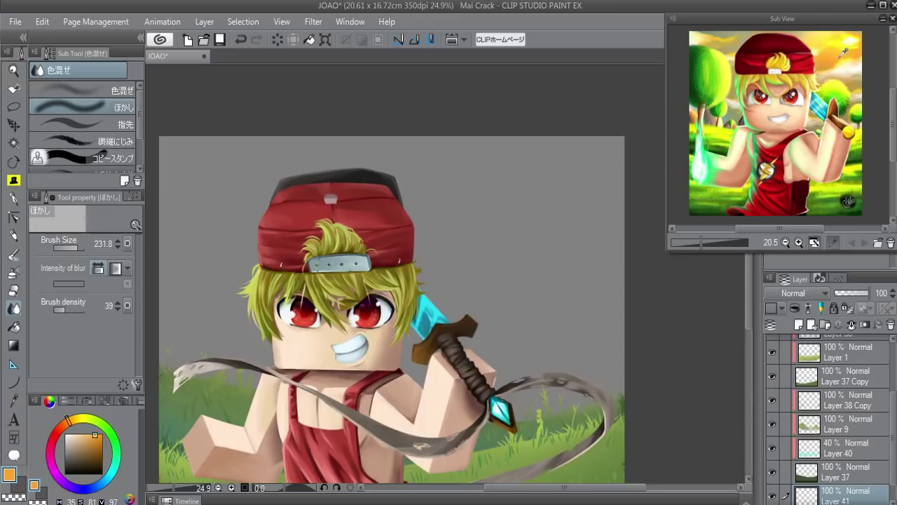
{"action": "key", "text": "ctrl+a"}
- Fill Layer 41 orange, then apply Hue/Saturation with saturation -27 and brightness -18
{"action": "left_click", "coordinate": [452, 473]}
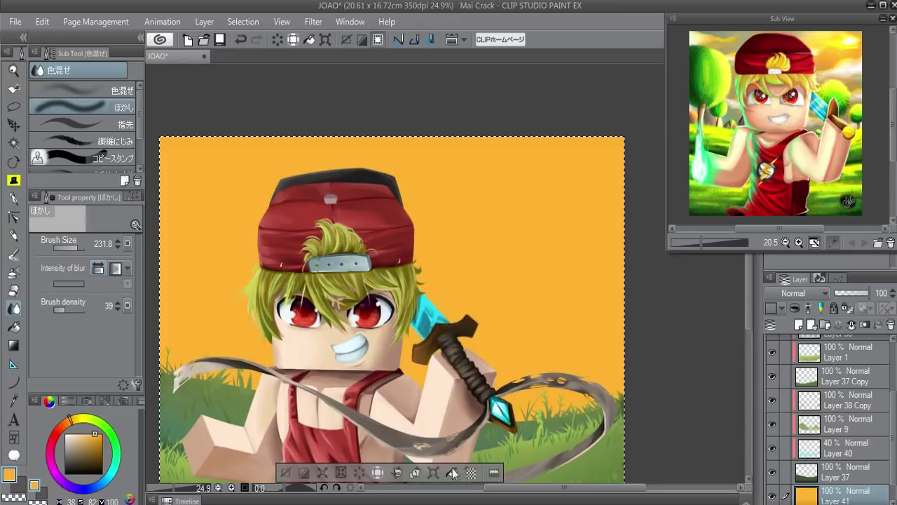
{"action": "key", "text": "ctrl+u"}
{"action": "left_click_drag", "start_coordinate": [694, 124], "coordinate": [663, 128]}
{"action": "left_click_drag", "start_coordinate": [679, 160], "coordinate": [675, 163]}
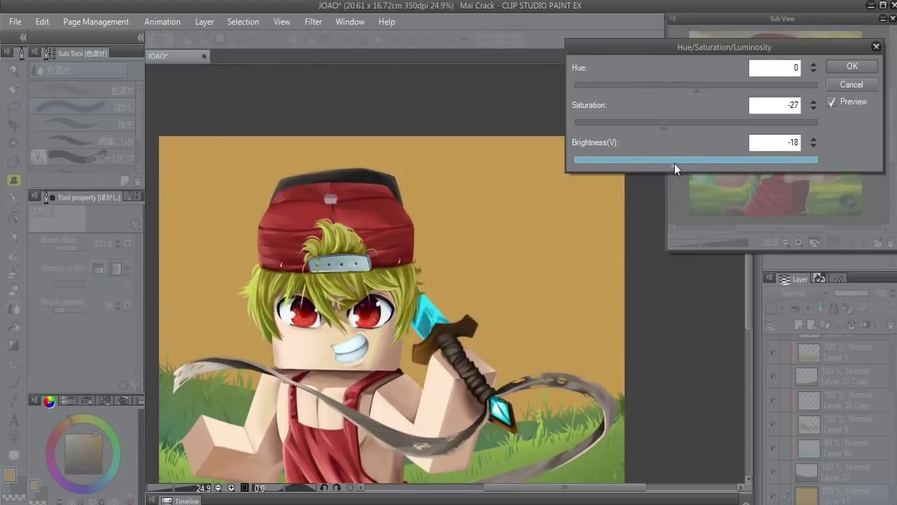
{"action": "key", "text": "Return"}
- Airbrush a pale cyan glow over the upper-left background on a new layer
{"action": "left_click_drag", "start_coordinate": [533, 271], "coordinate": [553, 286]}
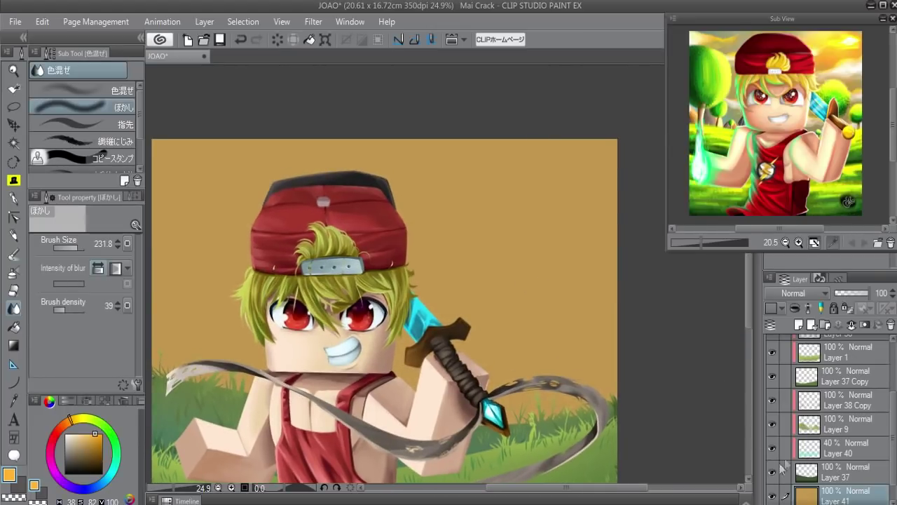
{"action": "left_click", "coordinate": [801, 328]}
{"action": "left_click", "coordinate": [114, 463]}
{"action": "left_click", "coordinate": [92, 440]}
{"action": "left_click_drag", "start_coordinate": [92, 440], "coordinate": [77, 440]}
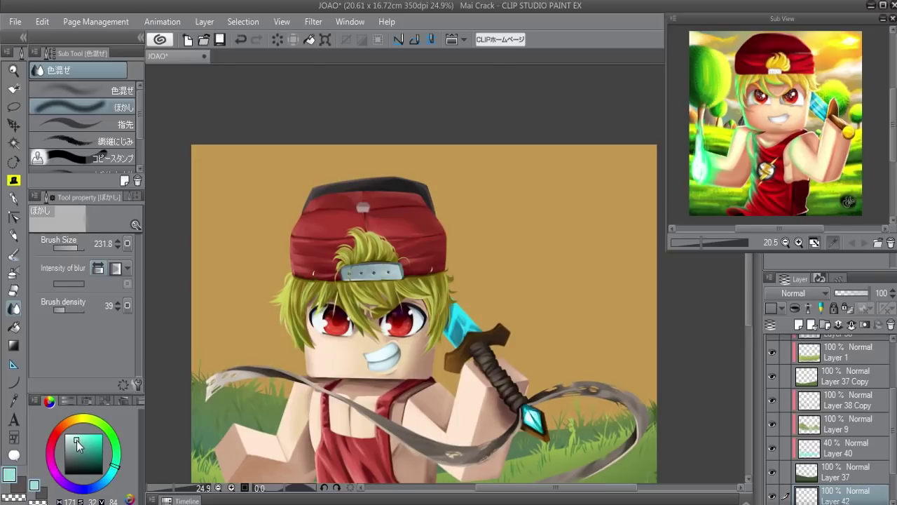
{"action": "key", "text": "b"}
{"action": "mouse_move", "coordinate": [210, 161]}
{"action": "left_mouse_down"}
{"action": "mouse_move", "coordinate": [190, 220]}
{"action": "mouse_move", "coordinate": [260, 140]}
{"action": "mouse_move", "coordinate": [270, 284]}
{"action": "mouse_move", "coordinate": [400, 80]}
{"action": "left_mouse_up"}
- Sample the tan-orange background colour and add empty Layer 43
{"action": "left_click", "coordinate": [535, 262], "text": "alt"}
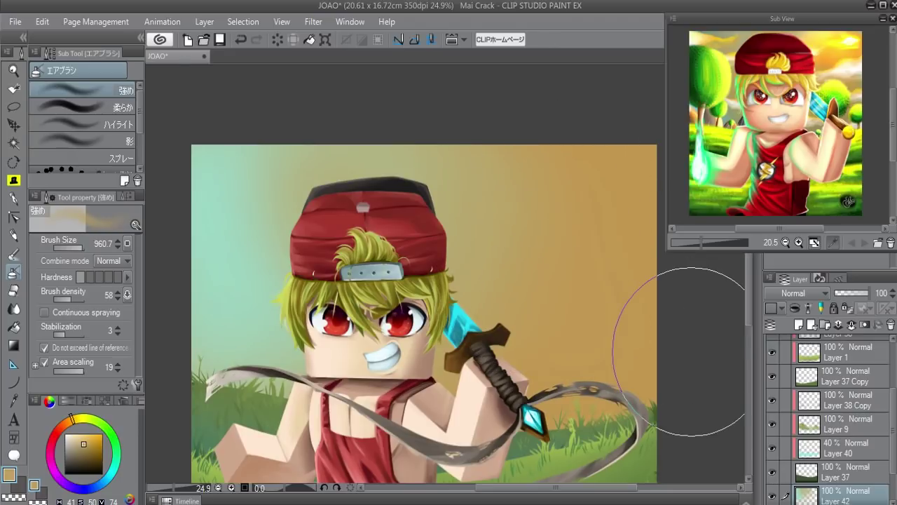
{"action": "left_click_drag", "start_coordinate": [694, 350], "coordinate": [678, 295]}
{"action": "key", "text": "ctrl+shift+n"}
{"action": "key", "text": "b"}
{"action": "scroll", "coordinate": [139, 135], "scroll_direction": "up", "scroll_amount": 2}
{"action": "scroll", "coordinate": [140, 127], "scroll_direction": "up", "scroll_amount": 2}
{"action": "scroll", "coordinate": [140, 134], "scroll_direction": "up", "scroll_amount": 2}
{"action": "scroll", "coordinate": [139, 134], "scroll_direction": "up", "scroll_amount": 2}
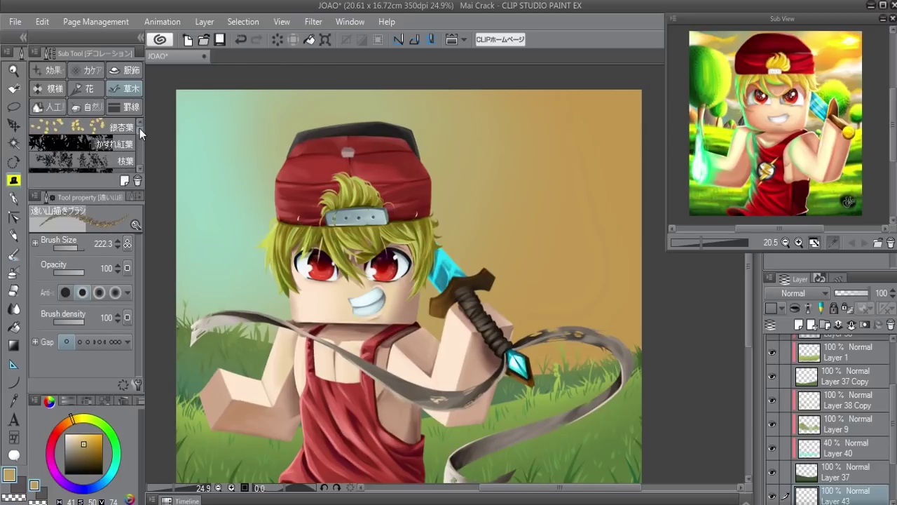
- Paint soft near-white clouds in the sky with the watercolour brush
{"action": "key", "text": "b"}
{"action": "left_click_drag", "start_coordinate": [77, 429], "coordinate": [66, 435]}
{"action": "mouse_move", "coordinate": [571, 246]}
{"action": "left_mouse_down"}
{"action": "mouse_move", "coordinate": [553, 245]}
{"action": "mouse_move", "coordinate": [573, 245]}
{"action": "left_mouse_up"}
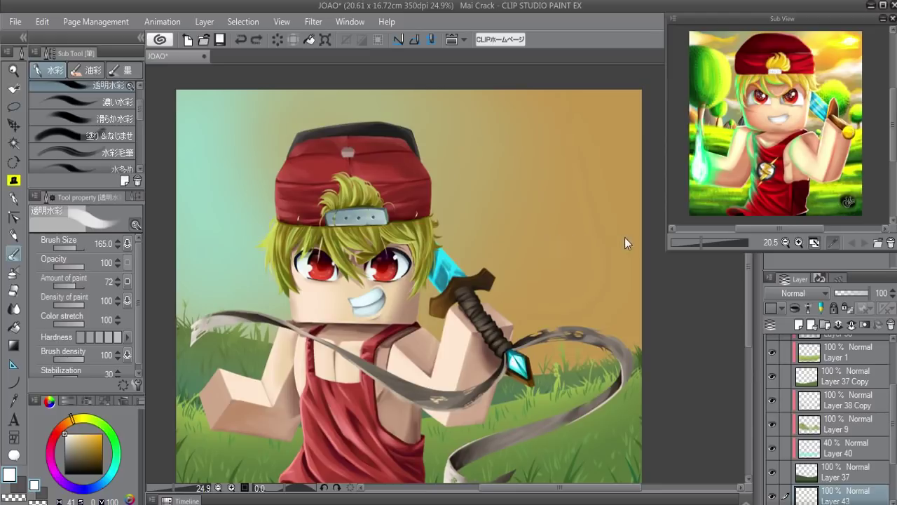
{"action": "mouse_move", "coordinate": [627, 245]}
{"action": "left_mouse_down"}
{"action": "mouse_move", "coordinate": [557, 258]}
{"action": "mouse_move", "coordinate": [632, 231]}
{"action": "mouse_move", "coordinate": [611, 210]}
{"action": "mouse_move", "coordinate": [601, 236]}
{"action": "mouse_move", "coordinate": [616, 225]}
{"action": "left_mouse_up"}
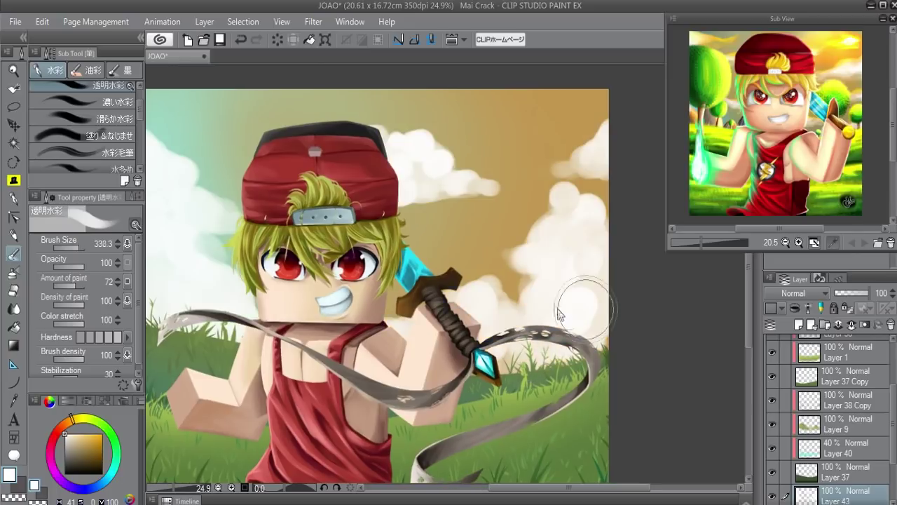
{"action": "left_click", "coordinate": [561, 309], "text": "alt"}
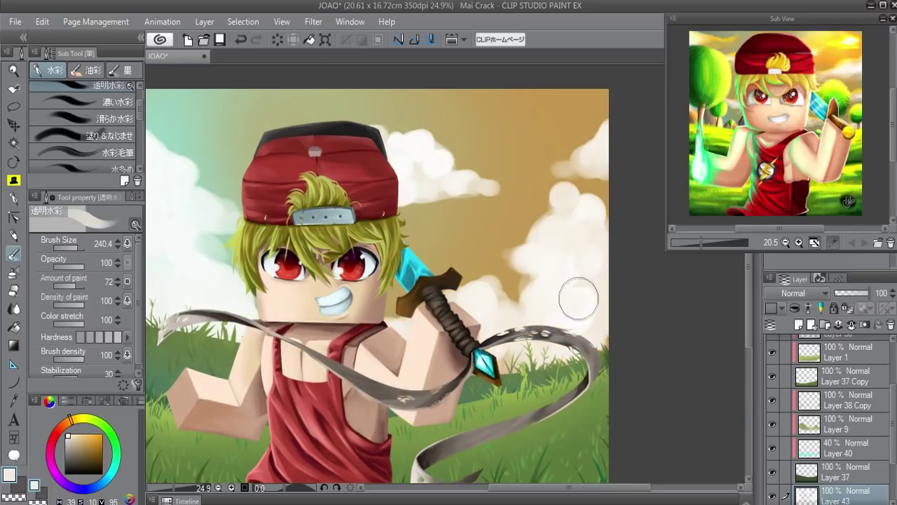
- Smudge the clouds and their edges into the sky with the finger blending brush
{"action": "key", "text": "j"}
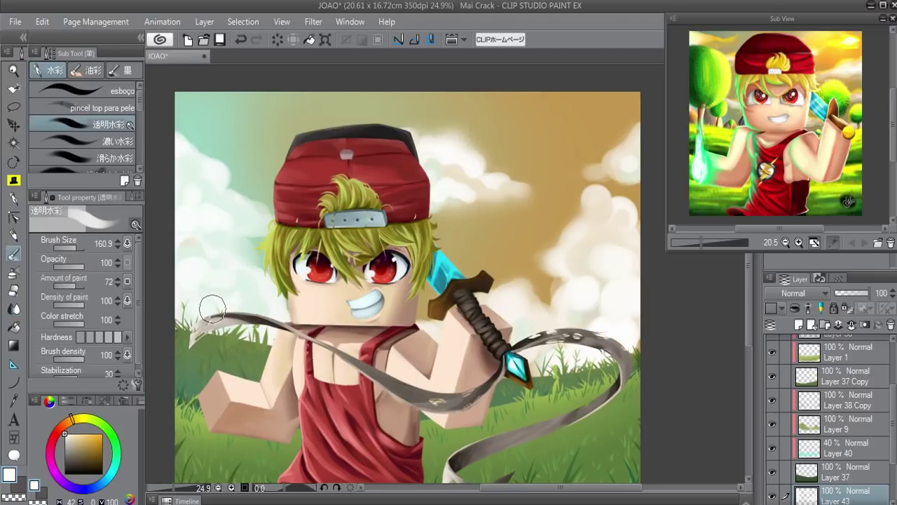
{"action": "key", "text": "j"}
{"action": "scroll", "coordinate": [84, 120], "scroll_direction": "down", "scroll_amount": 1}
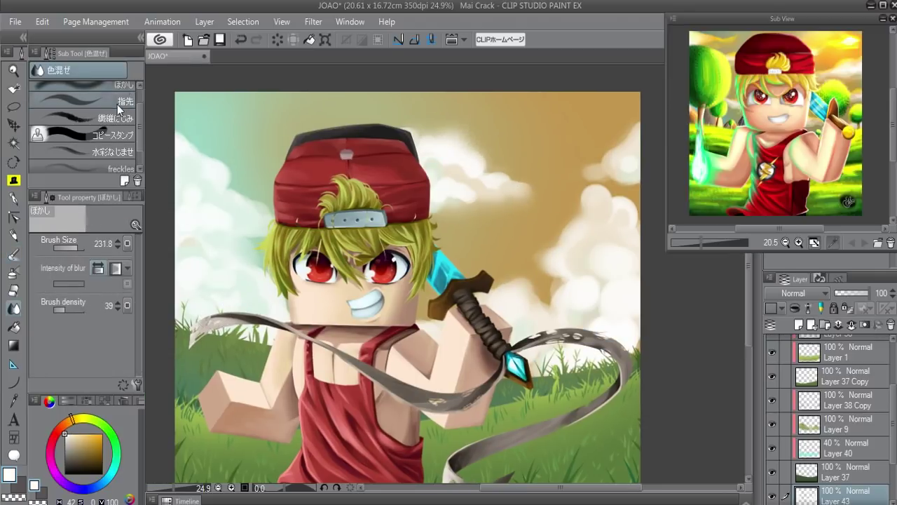
{"action": "left_click", "coordinate": [113, 101]}
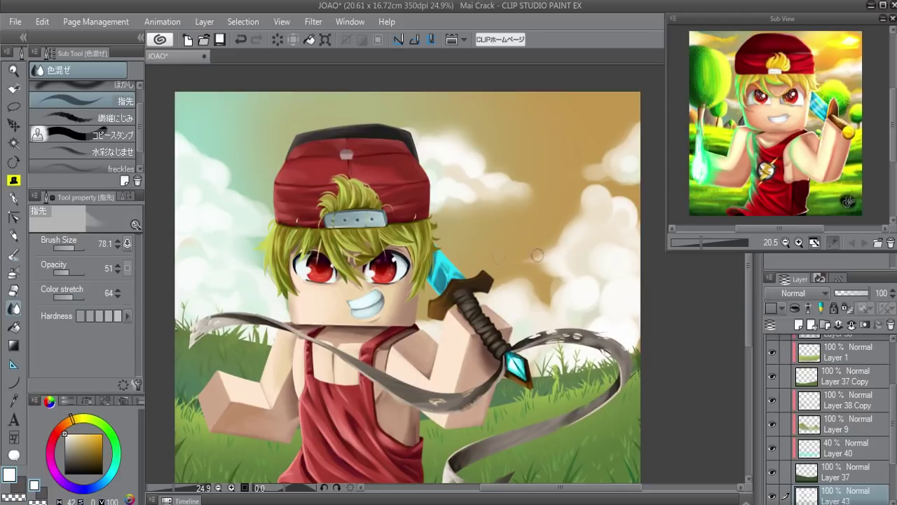
{"action": "left_click_drag", "start_coordinate": [533, 283], "coordinate": [556, 281]}
{"action": "mouse_move", "coordinate": [553, 175]}
{"action": "left_mouse_down"}
{"action": "mouse_move", "coordinate": [597, 168]}
{"action": "mouse_move", "coordinate": [519, 182]}
{"action": "left_mouse_up"}
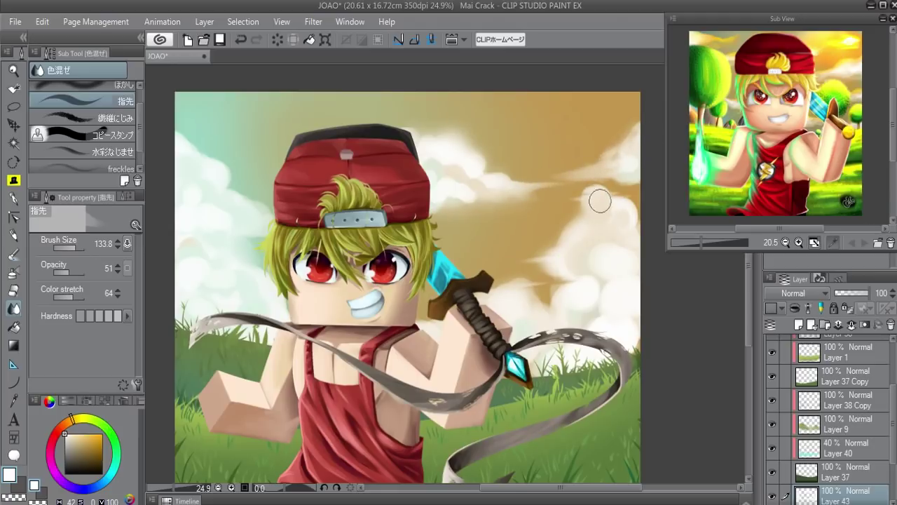
{"action": "key", "text": "["}
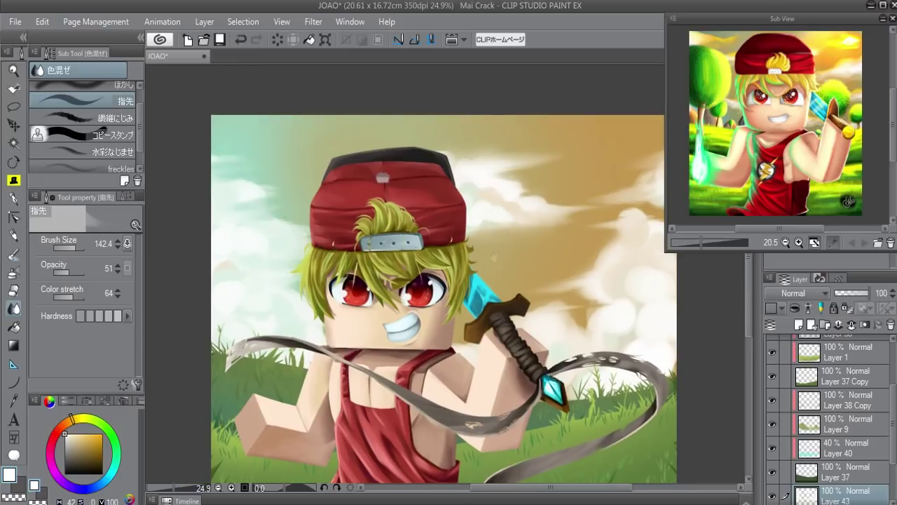
{"action": "left_click_drag", "start_coordinate": [610, 221], "coordinate": [541, 260]}
{"action": "key", "text": "bracketright"}
{"action": "key", "text": "bracketright"}
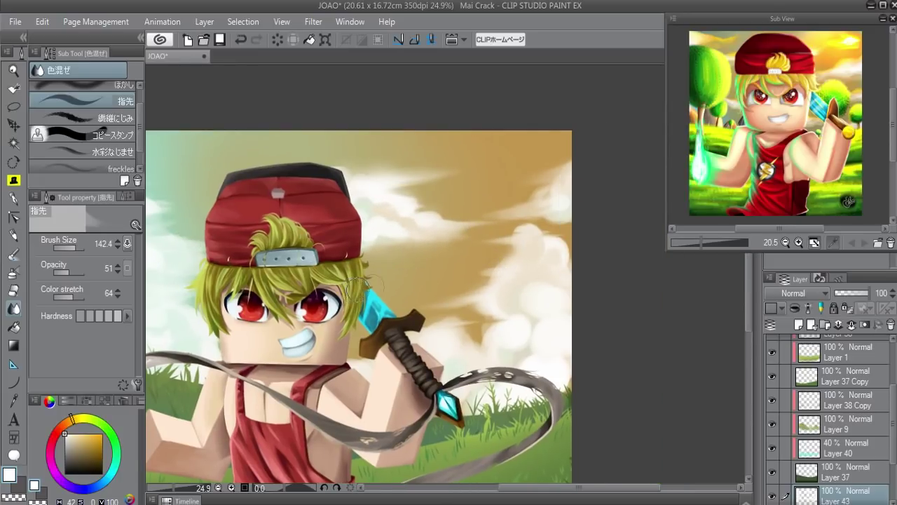
{"action": "left_click_drag", "start_coordinate": [545, 302], "coordinate": [522, 298]}
{"action": "key", "text": "bracketleft"}
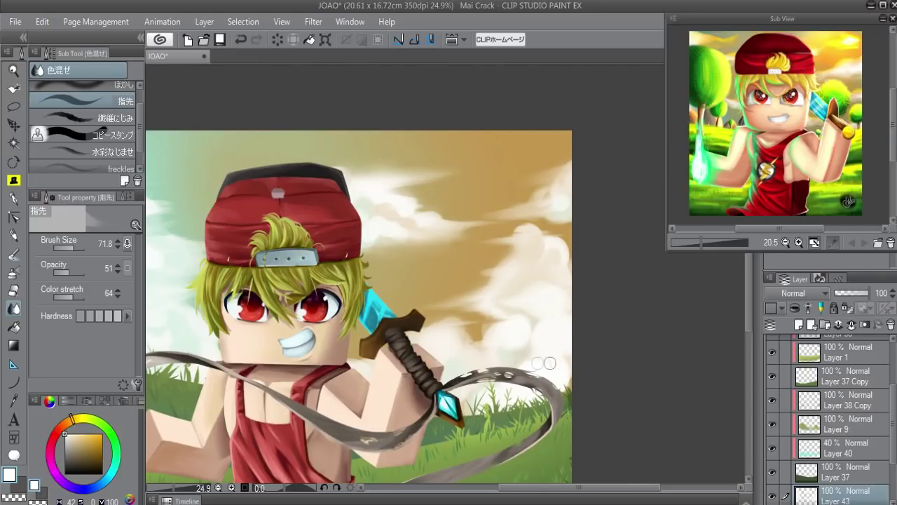
- Airbrush a brighter glow at the upper left and right sky and blend it smooth
{"action": "key", "text": "b"}
{"action": "left_click_drag", "start_coordinate": [196, 168], "coordinate": [259, 151]}
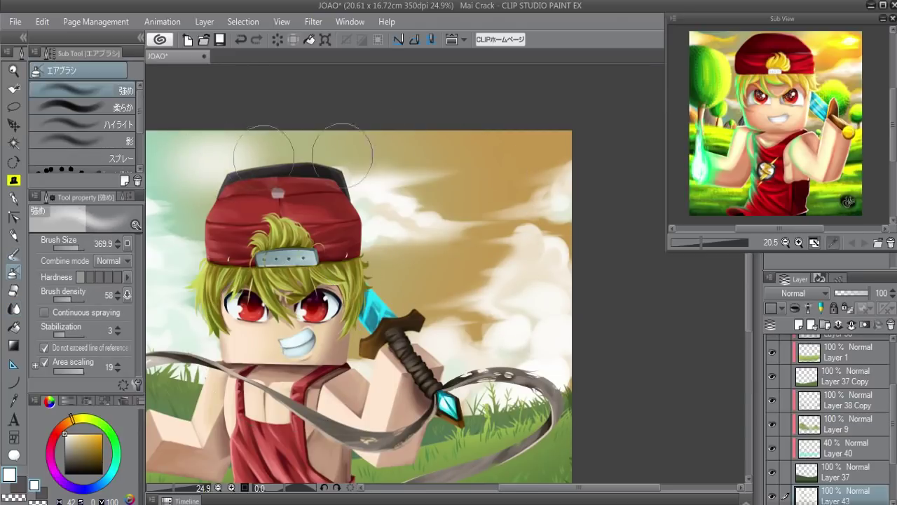
{"action": "left_click_drag", "start_coordinate": [497, 150], "coordinate": [485, 150]}
{"action": "key", "text": "j"}
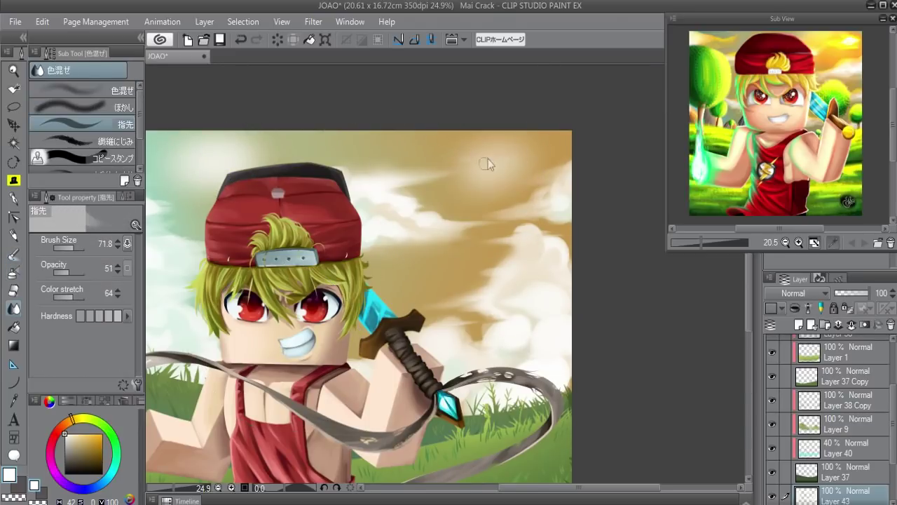
{"action": "key", "text": "bracketright"}
{"action": "key", "text": "bracketright"}
{"action": "key", "text": "bracketright"}
{"action": "left_click_drag", "start_coordinate": [445, 180], "coordinate": [540, 151]}
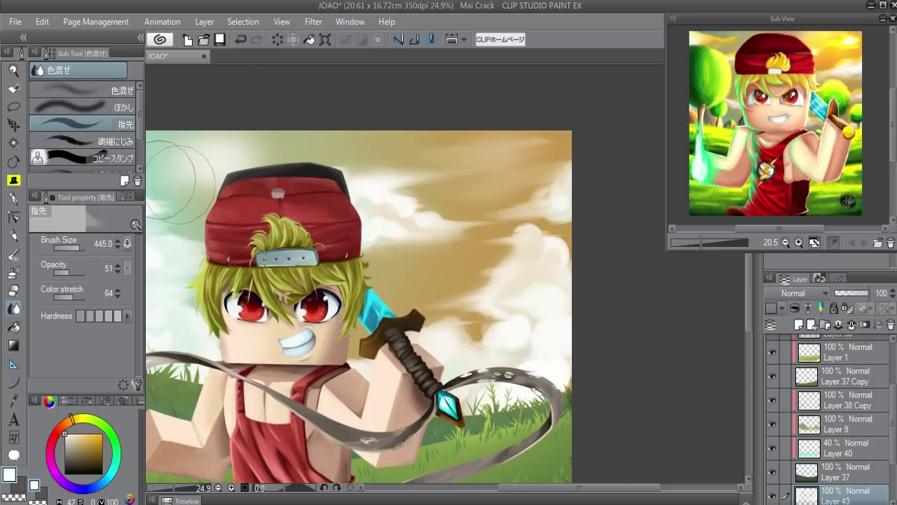
{"action": "key", "text": "bracketleft"}
{"action": "key", "text": "bracketleft"}
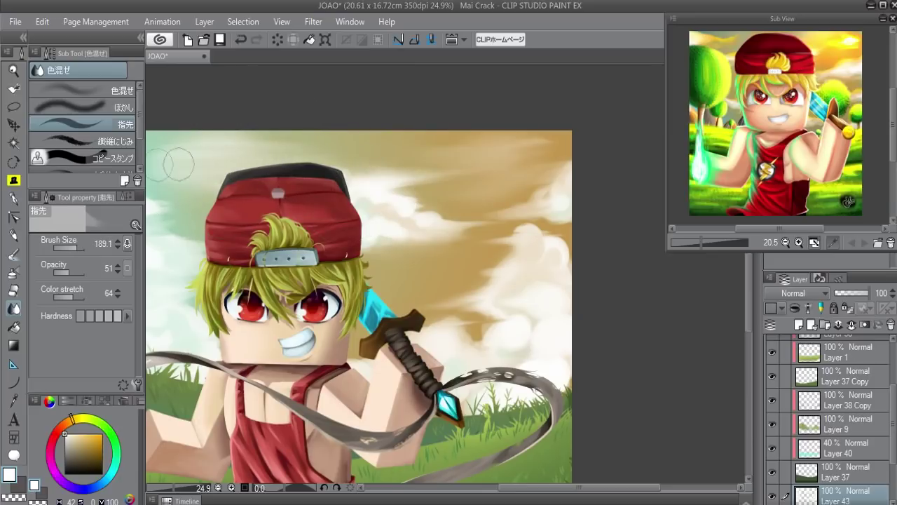
{"action": "key", "text": "e"}
{"action": "scroll", "coordinate": [179, 163], "scroll_direction": "left", "scroll_amount": 3}
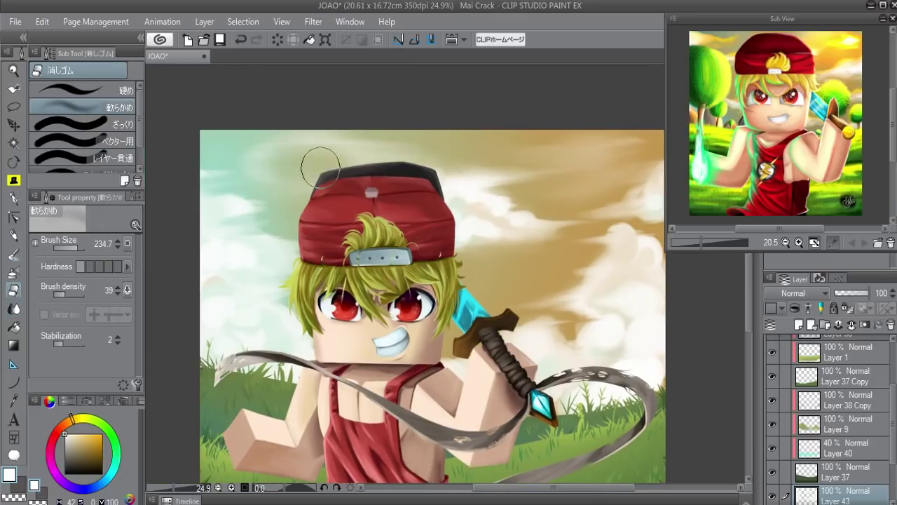
{"action": "key", "text": "j"}
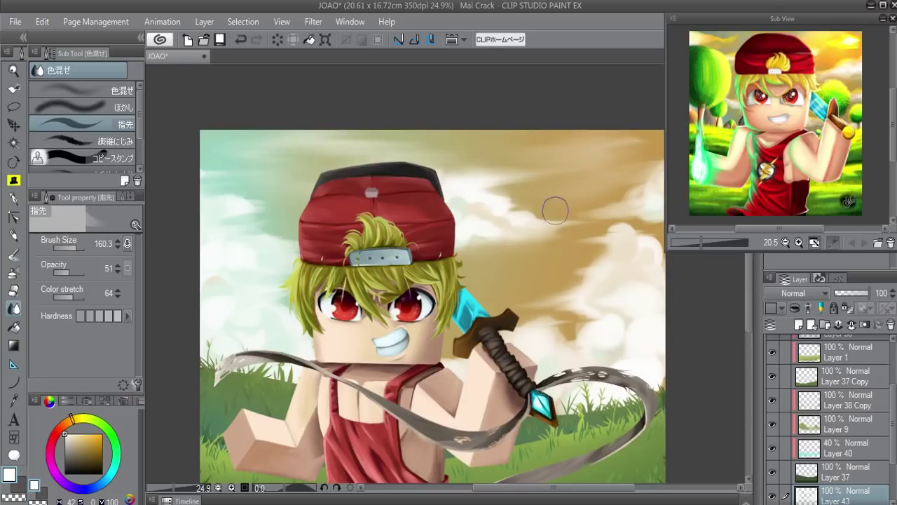
{"action": "left_click_drag", "start_coordinate": [555, 211], "coordinate": [532, 199]}
{"action": "key", "text": "b"}
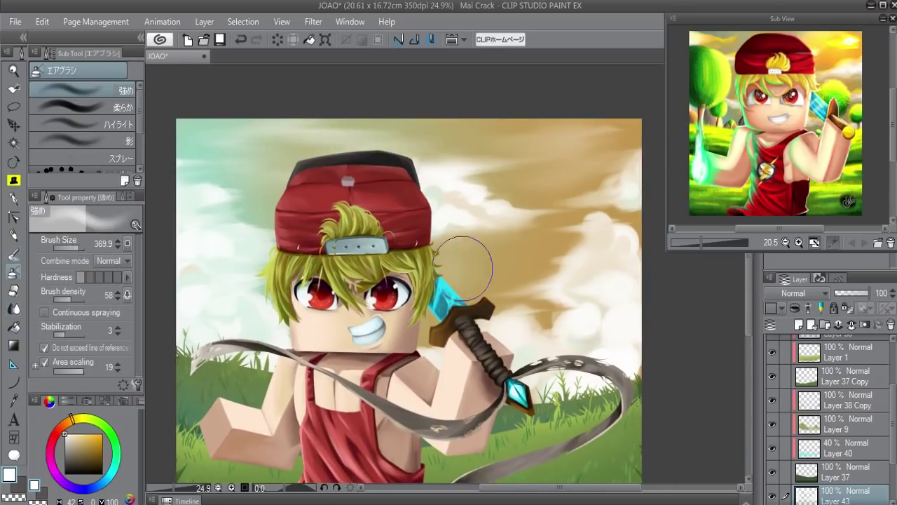
{"action": "key", "text": "j"}
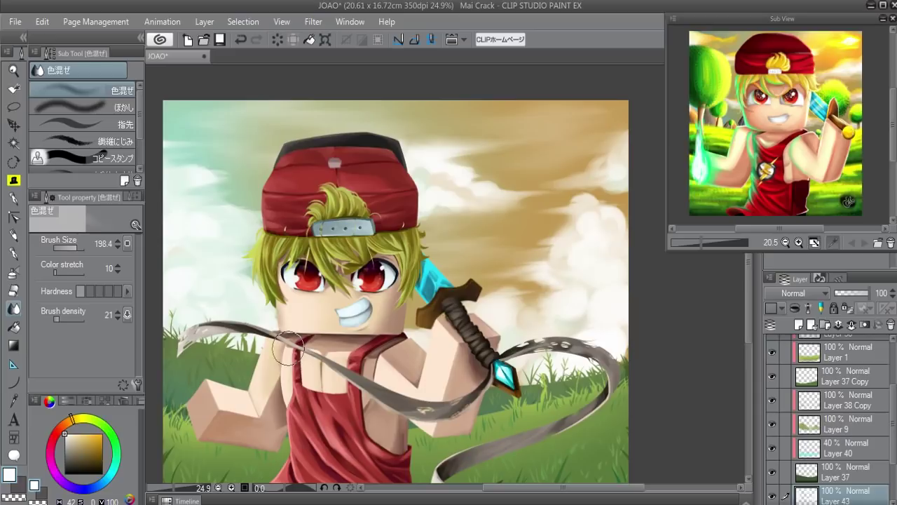
{"action": "scroll", "coordinate": [827, 420], "scroll_direction": "down", "scroll_amount": 2}
- Add a new empty Layer 44 above Layer 42
{"action": "left_click", "coordinate": [815, 457]}
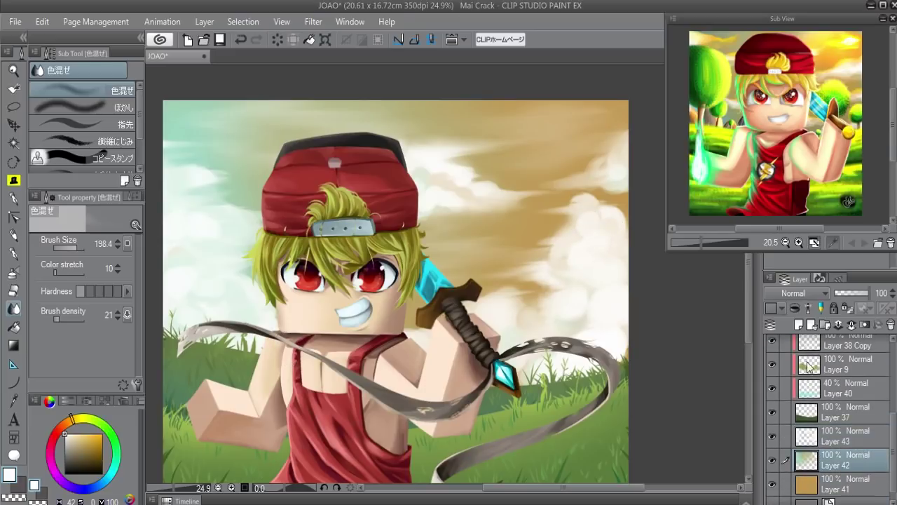
{"action": "left_click", "coordinate": [799, 325]}
{"action": "scroll", "coordinate": [557, 273], "scroll_direction": "up", "scroll_amount": 2}
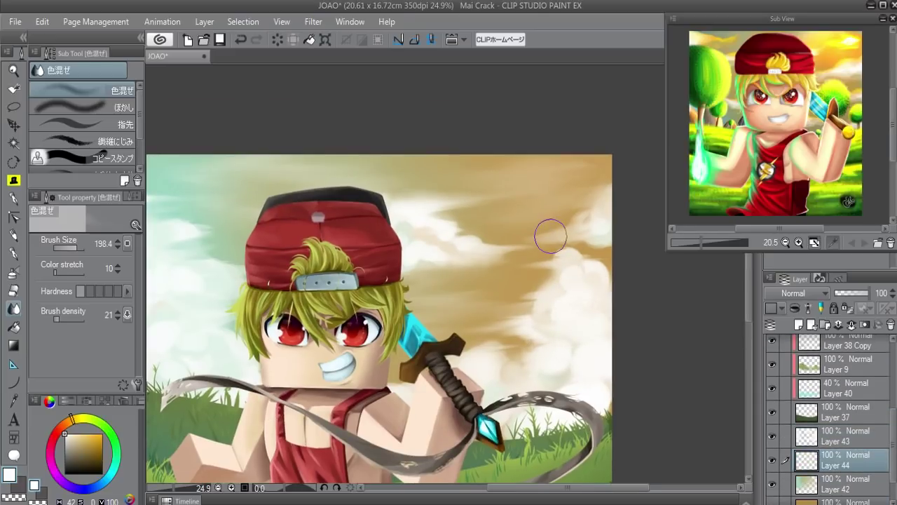
- Set Layer 44 to Color dodge and try a yellow glow in the sky, then undo it
{"action": "key", "text": "b"}
{"action": "left_click", "coordinate": [93, 433]}
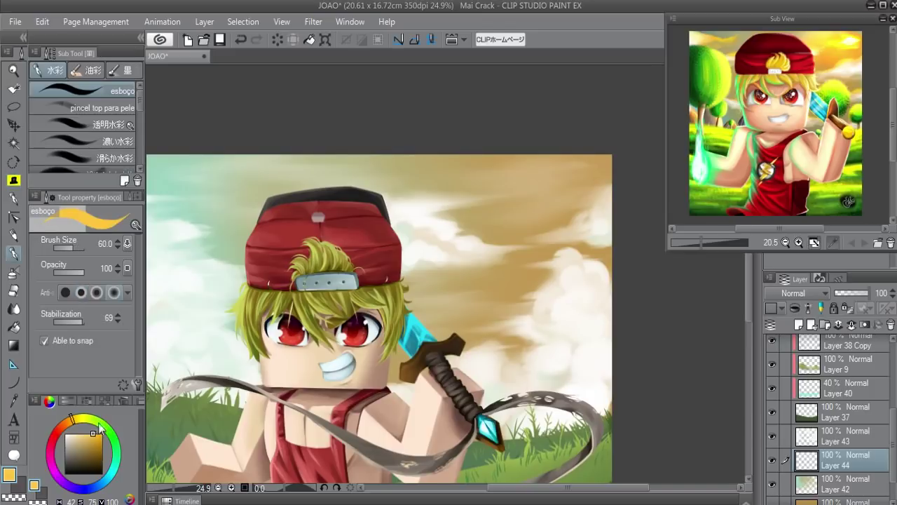
{"action": "key", "text": "b"}
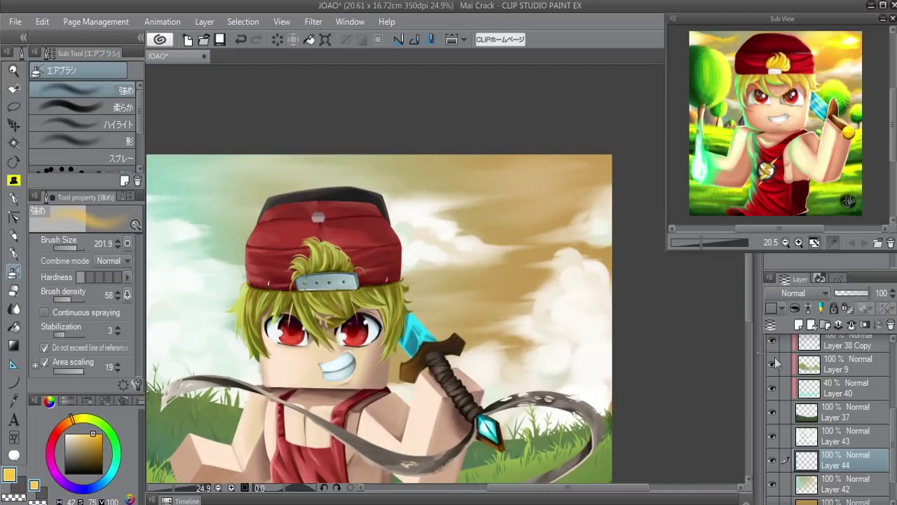
{"action": "left_click", "coordinate": [797, 293]}
{"action": "left_click", "coordinate": [792, 125]}
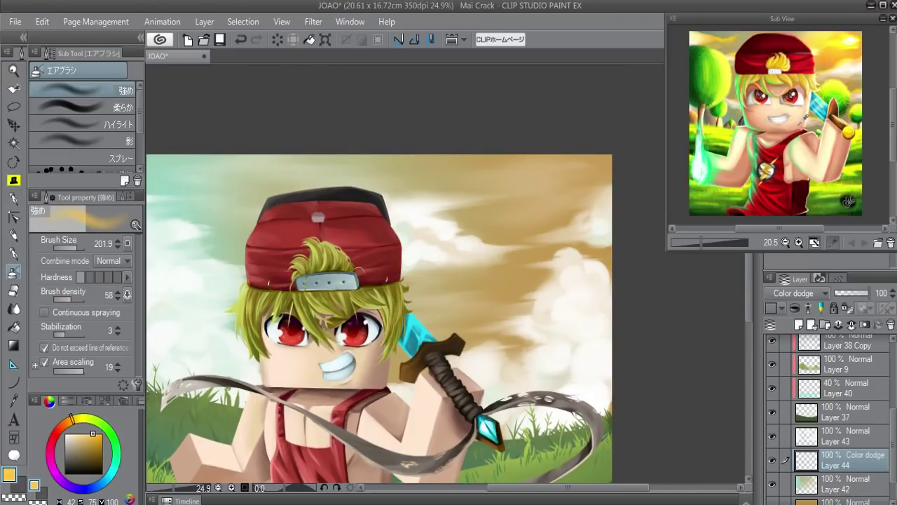
{"action": "key", "text": "b"}
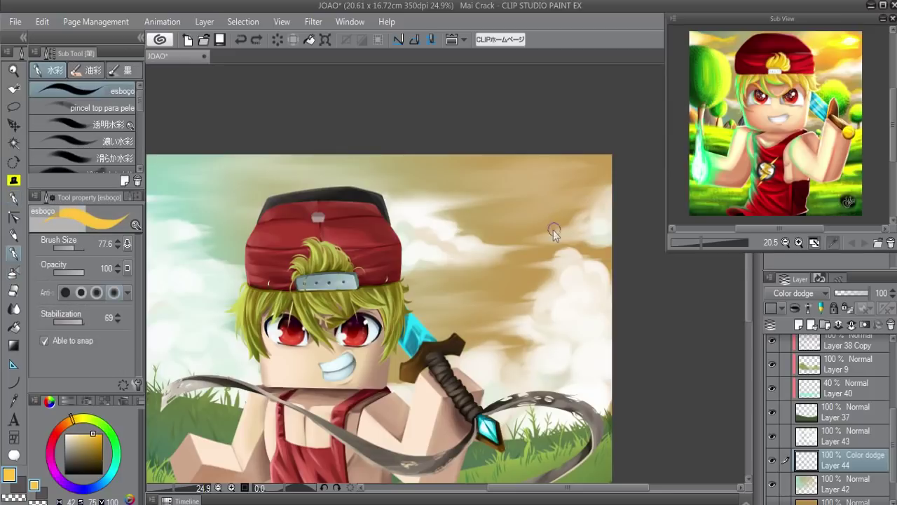
{"action": "key", "text": "b"}
{"action": "left_click_drag", "start_coordinate": [553, 233], "coordinate": [550, 254]}
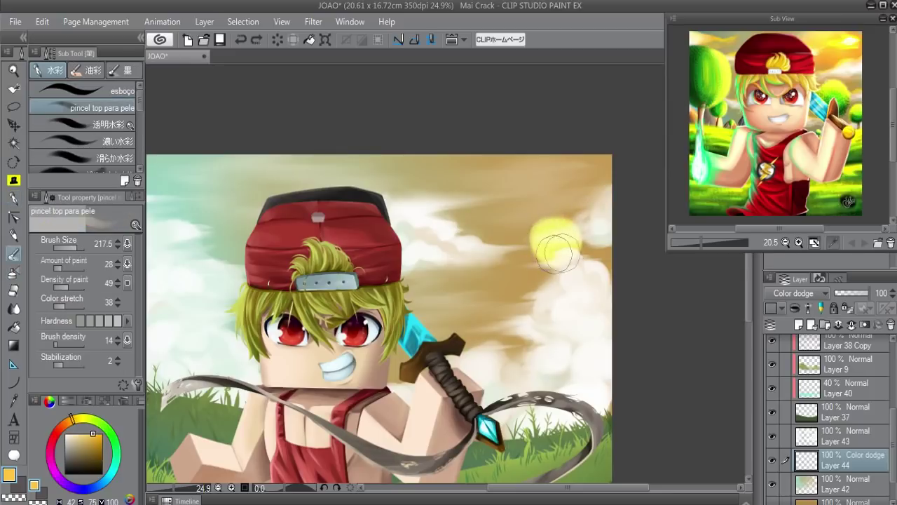
{"action": "key", "text": "ctrl+z"}
{"action": "key", "text": "u"}
- Paint a yellow sun inside an ellipse selection right of the character
{"action": "left_click", "coordinate": [13, 106]}
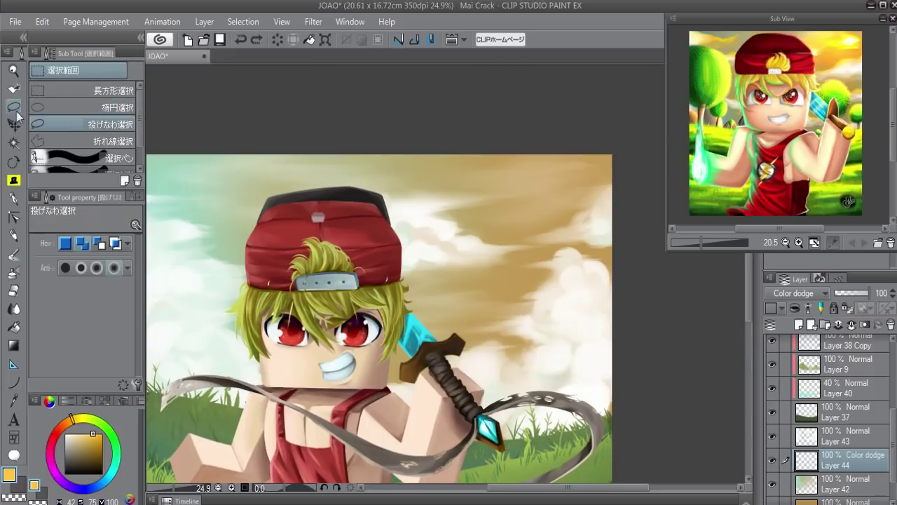
{"action": "left_click", "coordinate": [71, 108]}
{"action": "left_click_drag", "start_coordinate": [527, 215], "coordinate": [577, 274]}
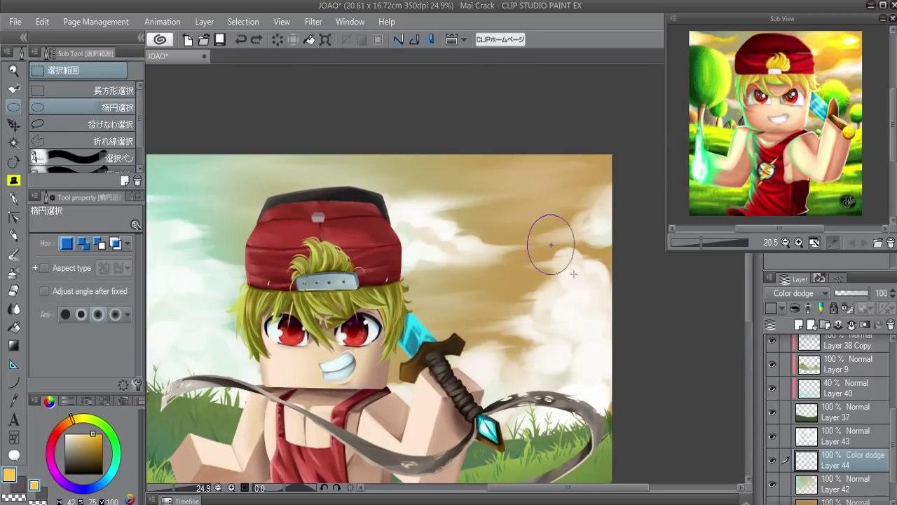
{"action": "key", "text": "b"}
{"action": "left_click_drag", "start_coordinate": [554, 242], "coordinate": [605, 246]}
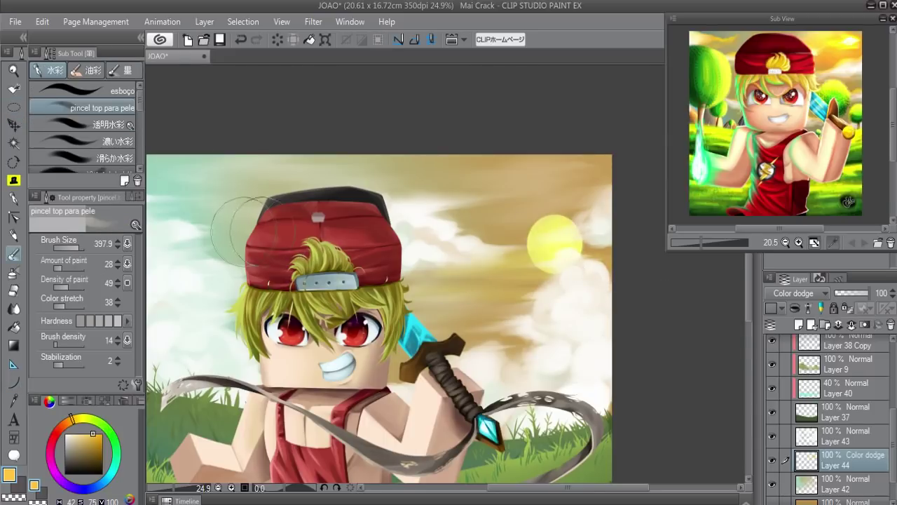
{"action": "left_click_drag", "start_coordinate": [70, 418], "coordinate": [59, 426]}
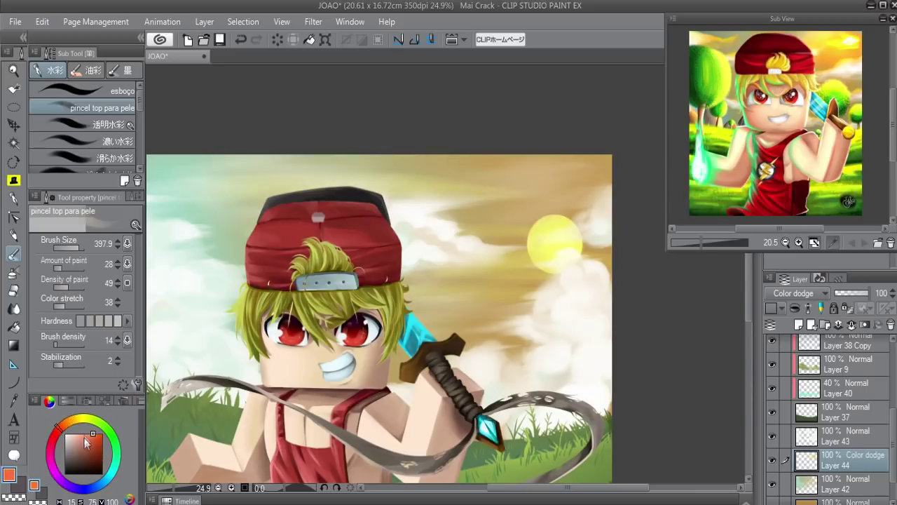
- Scale the sun down to 87% and keep Layer 44 on Color dodge
{"action": "key", "text": "ctrl+t"}
{"action": "left_click_drag", "start_coordinate": [585, 329], "coordinate": [553, 279]}
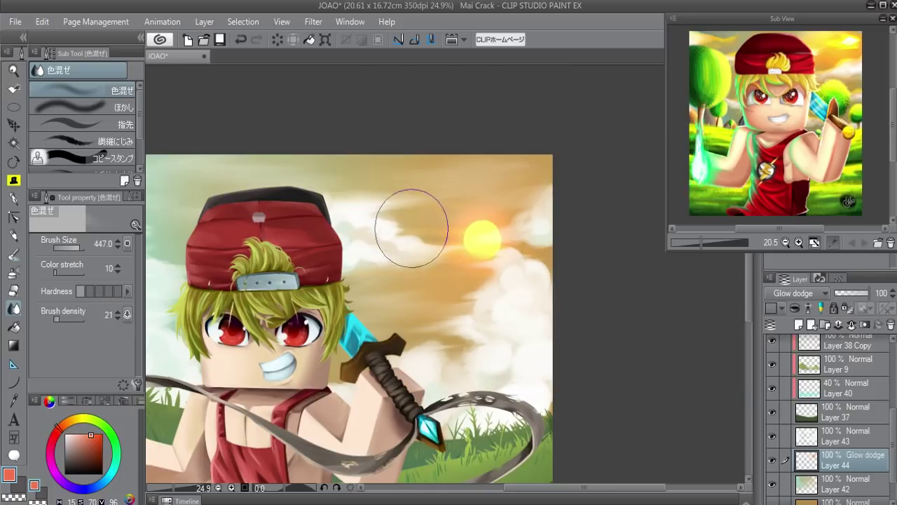
{"action": "left_click", "coordinate": [799, 293]}
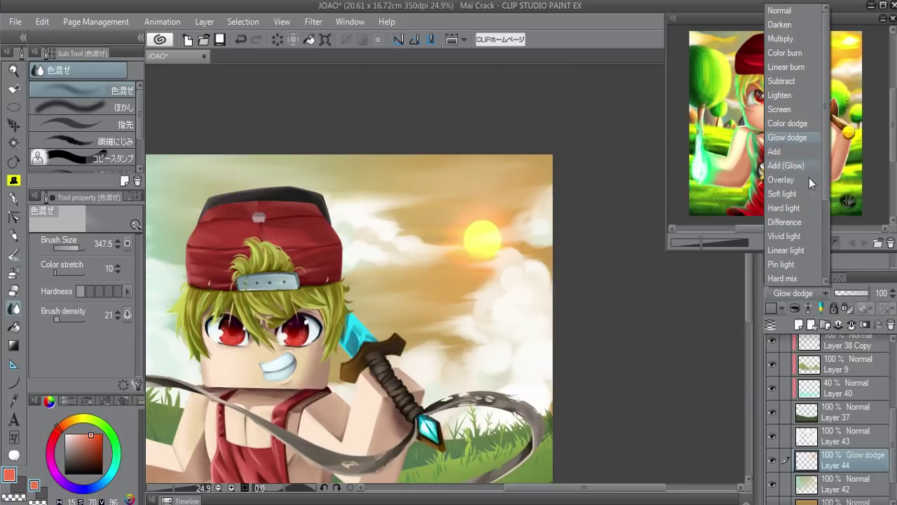
{"action": "left_click", "coordinate": [788, 123]}
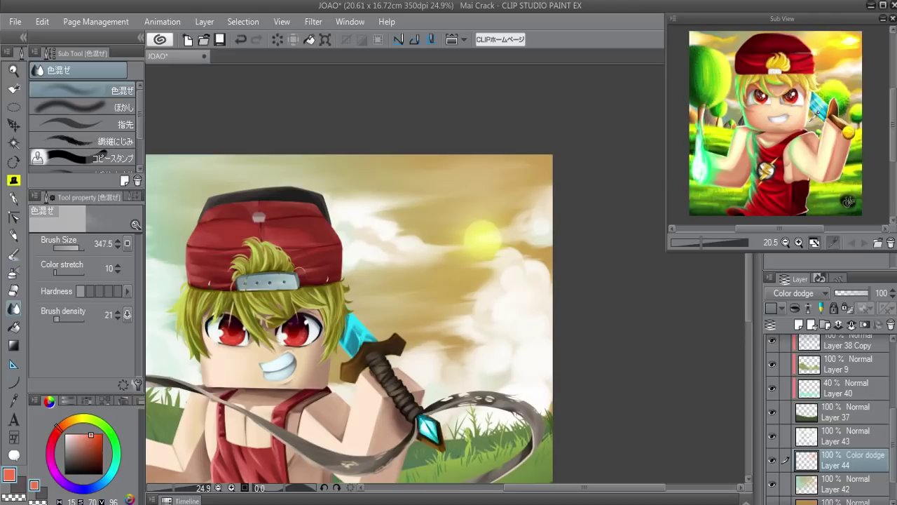
- Add Layer 45 set to Glow dodge
{"action": "left_click", "coordinate": [799, 325]}
{"action": "left_click", "coordinate": [799, 293]}
{"action": "left_click", "coordinate": [811, 132]}
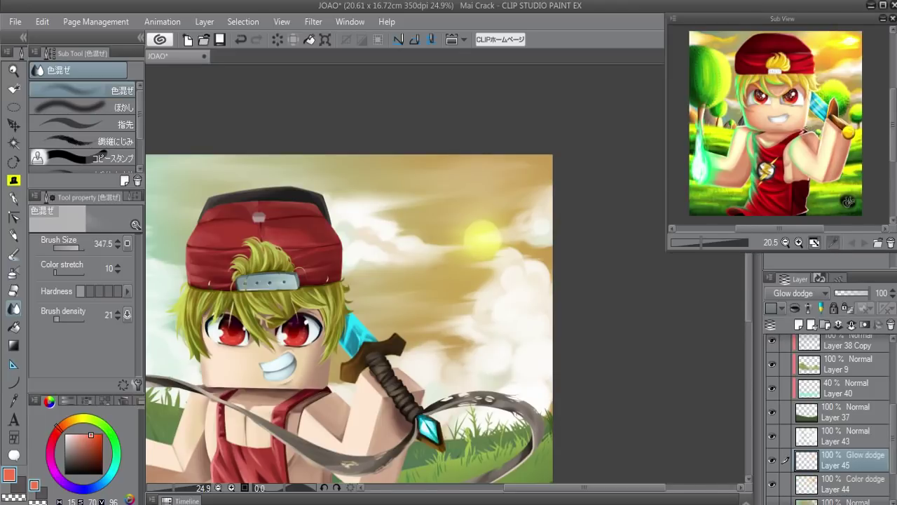
- Brighten the sun with yellow airbrush, then reduce the airbrush density, area scaling and size
{"action": "key", "text": "b"}
{"action": "left_click_drag", "start_coordinate": [491, 225], "coordinate": [522, 228]}
{"action": "left_click_drag", "start_coordinate": [465, 236], "coordinate": [540, 226]}
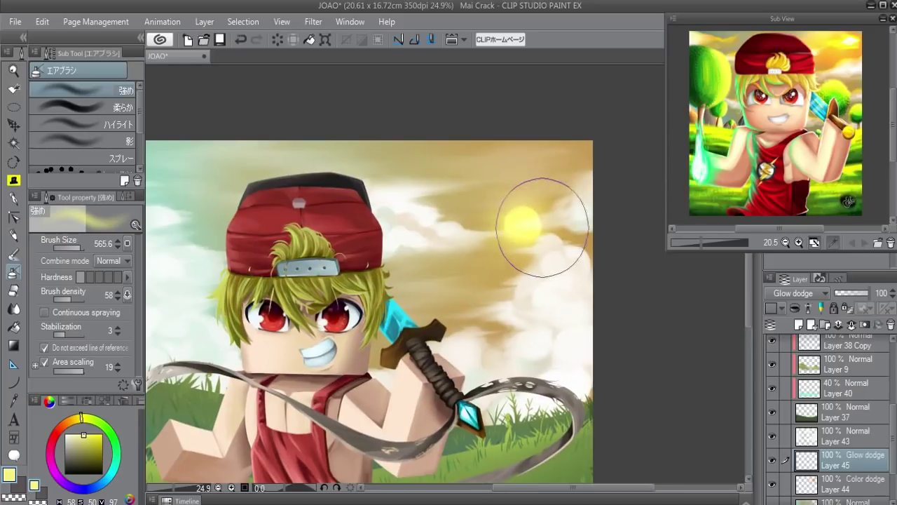
{"action": "left_click", "coordinate": [77, 371]}
{"action": "left_click", "coordinate": [71, 299]}
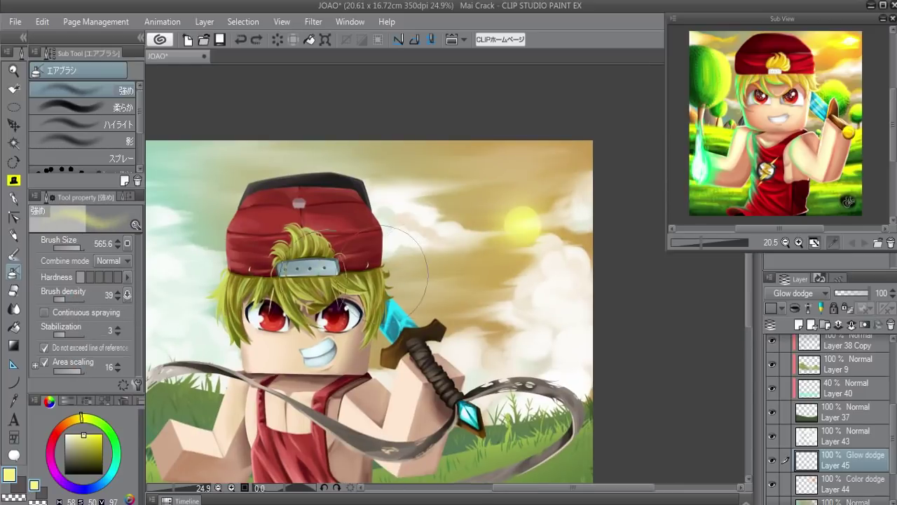
{"action": "left_click", "coordinate": [63, 247]}
{"action": "left_click", "coordinate": [61, 300]}
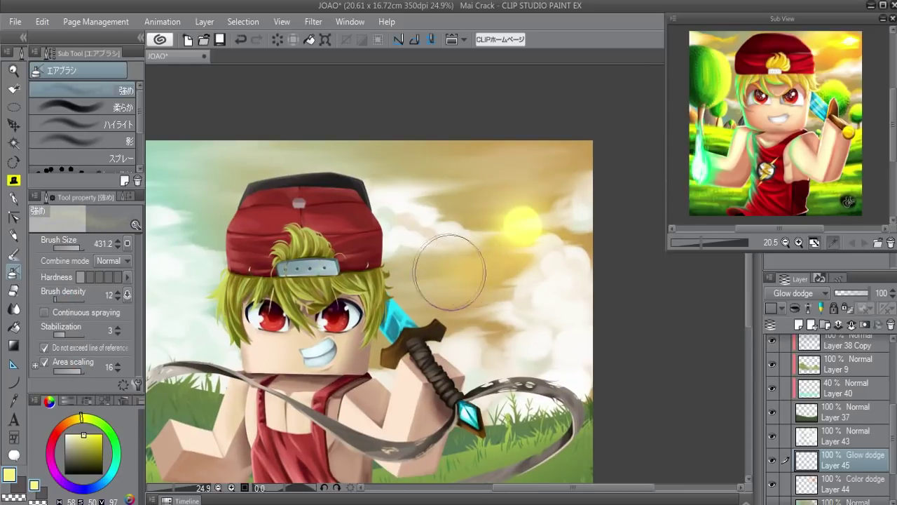
{"action": "key", "text": "bracketleft"}
{"action": "left_click_drag", "start_coordinate": [772, 388], "coordinate": [772, 413]}
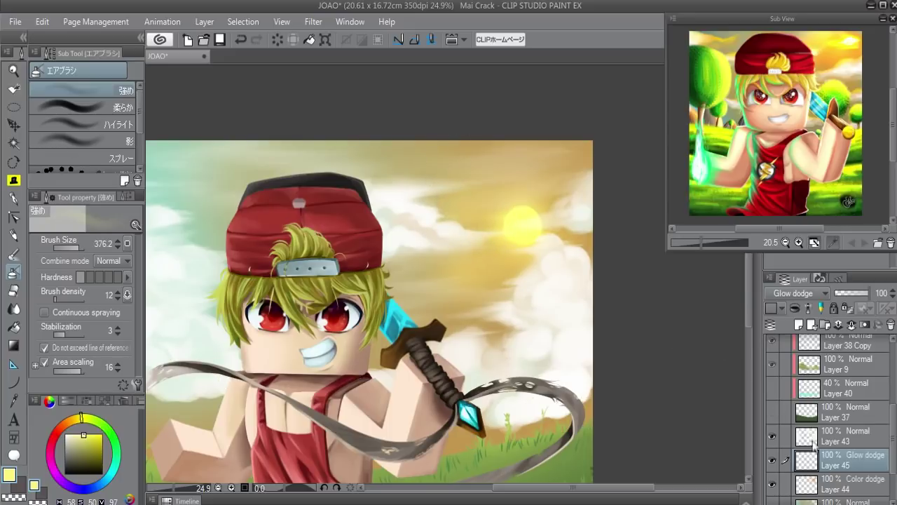
{"action": "left_click", "coordinate": [772, 459]}
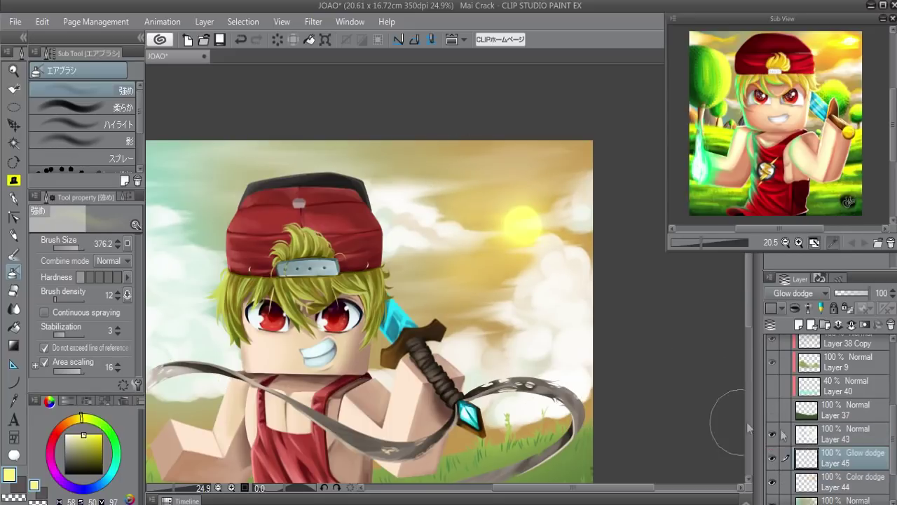
{"action": "key", "text": "bracketleft"}
- Airbrush a yellow haze around the sun and lower Layer 45's opacity to 70%
{"action": "left_click_drag", "start_coordinate": [487, 215], "coordinate": [467, 222]}
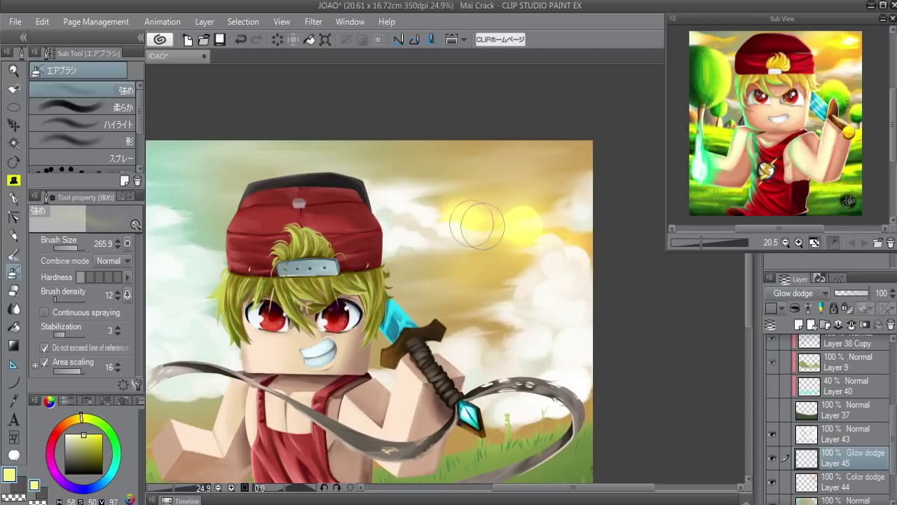
{"action": "key", "text": "bracketleft"}
{"action": "key", "text": "ctrl+z"}
{"action": "key", "text": "bracketright"}
{"action": "key", "text": "bracketright"}
{"action": "key", "text": "bracketright"}
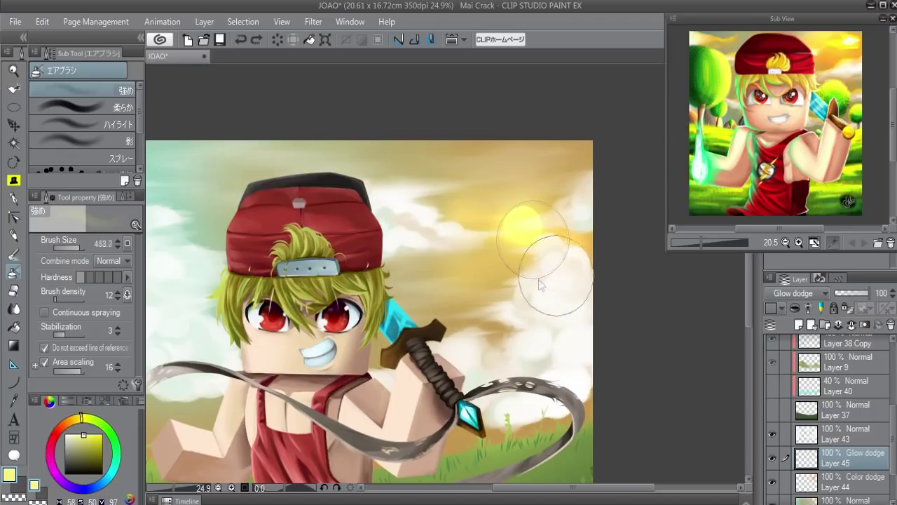
{"action": "key", "text": "bracketleft"}
{"action": "key", "text": "bracketleft"}
{"action": "key", "text": "bracketleft"}
{"action": "left_click_drag", "start_coordinate": [517, 236], "coordinate": [505, 210]}
{"action": "left_click", "coordinate": [769, 433]}
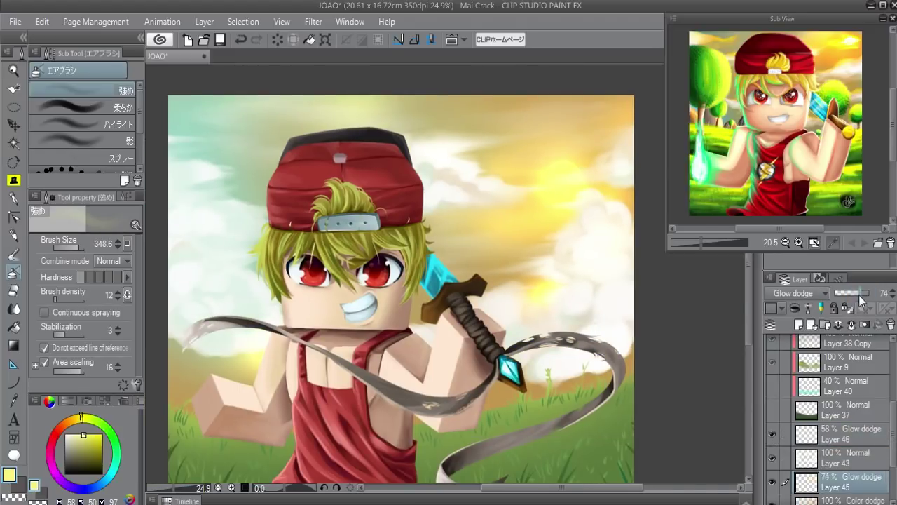
{"action": "left_click_drag", "start_coordinate": [861, 298], "coordinate": [857, 298]}
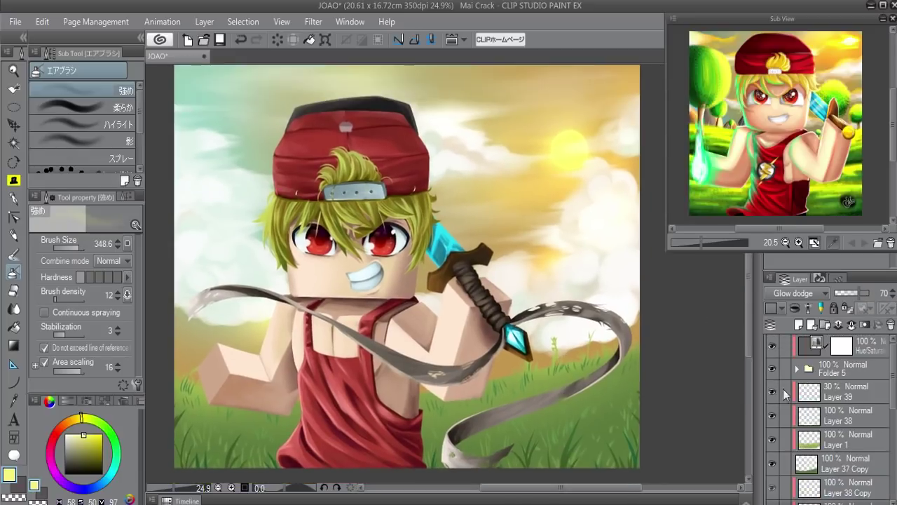
- Group Layers 39 through 41 into a new folder
{"action": "left_click", "coordinate": [774, 368]}
{"action": "left_click", "coordinate": [841, 391]}
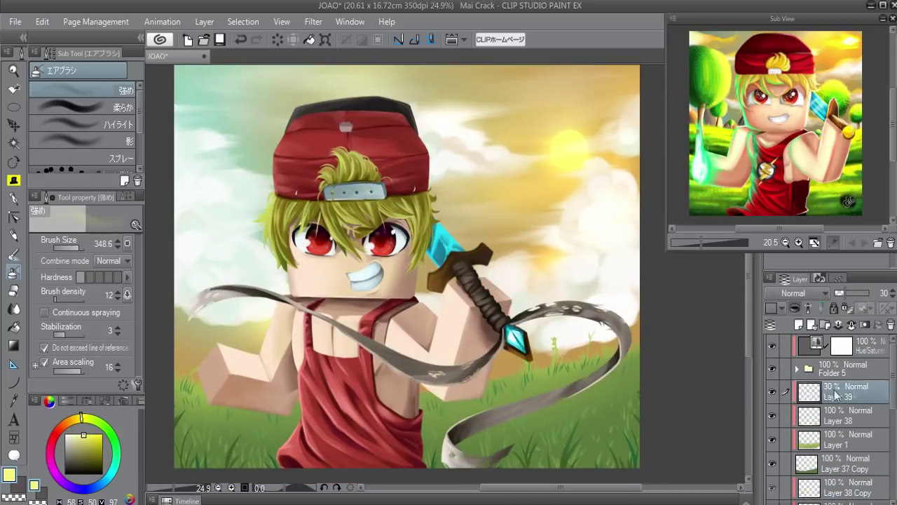
{"action": "scroll", "coordinate": [881, 476], "scroll_direction": "down", "scroll_amount": 5}
{"action": "left_click", "coordinate": [876, 471], "text": "shift"}
{"action": "scroll", "coordinate": [841, 420], "scroll_direction": "up", "scroll_amount": 5}
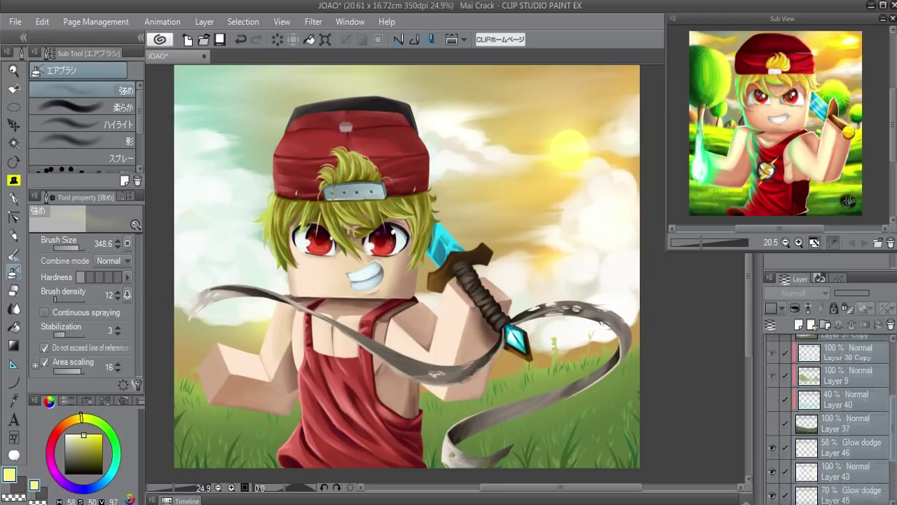
{"action": "scroll", "coordinate": [827, 392], "scroll_direction": "down", "scroll_amount": 1}
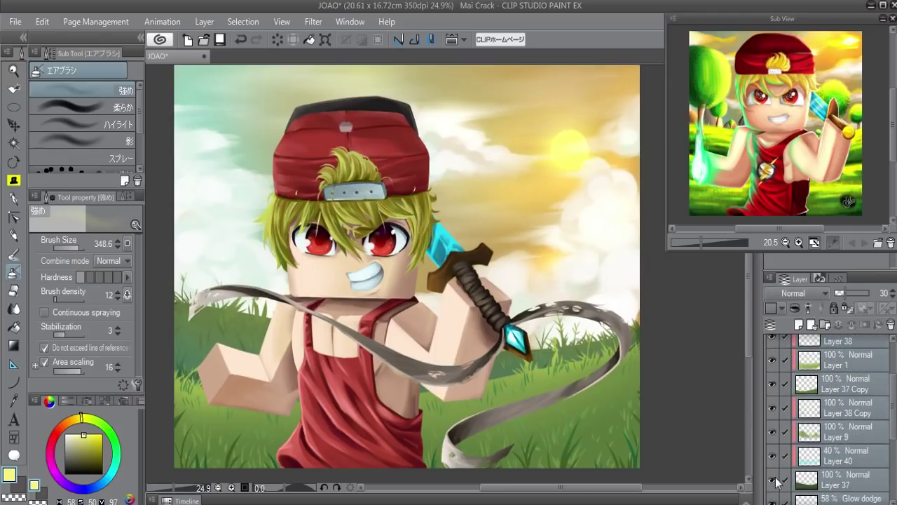
{"action": "key", "text": "ctrl+g"}
- Add Layer 47 above Folder 5 and set its blending mode to Color dodge
{"action": "left_click", "coordinate": [799, 324]}
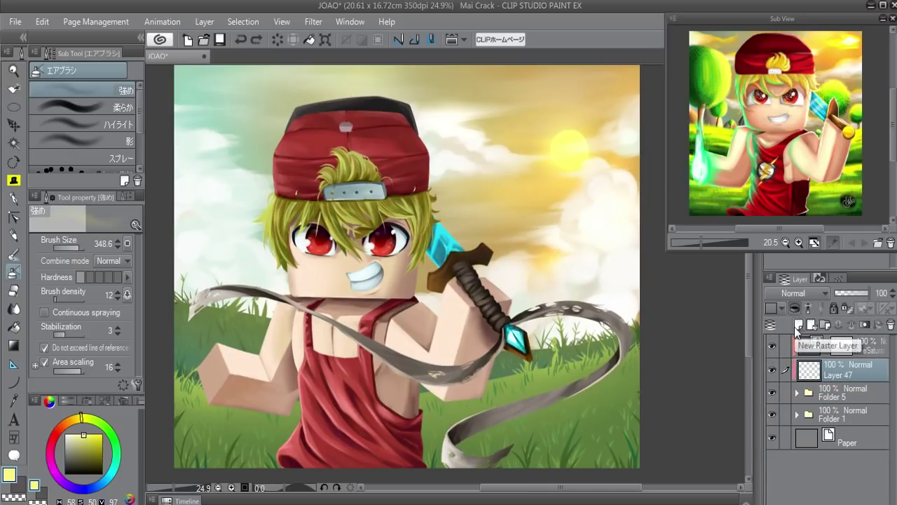
{"action": "key", "text": "ctrl+z"}
{"action": "key", "text": "ctrl+y"}
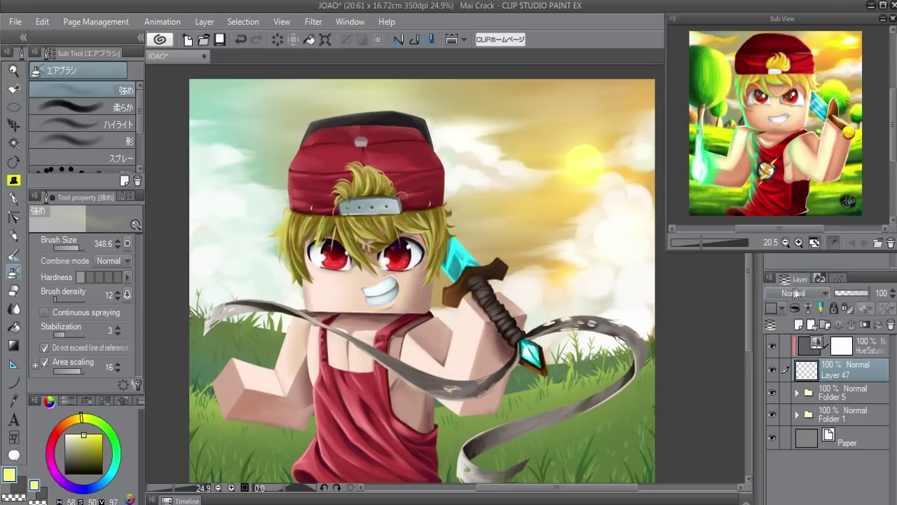
{"action": "left_click", "coordinate": [795, 293]}
{"action": "left_click", "coordinate": [794, 124]}
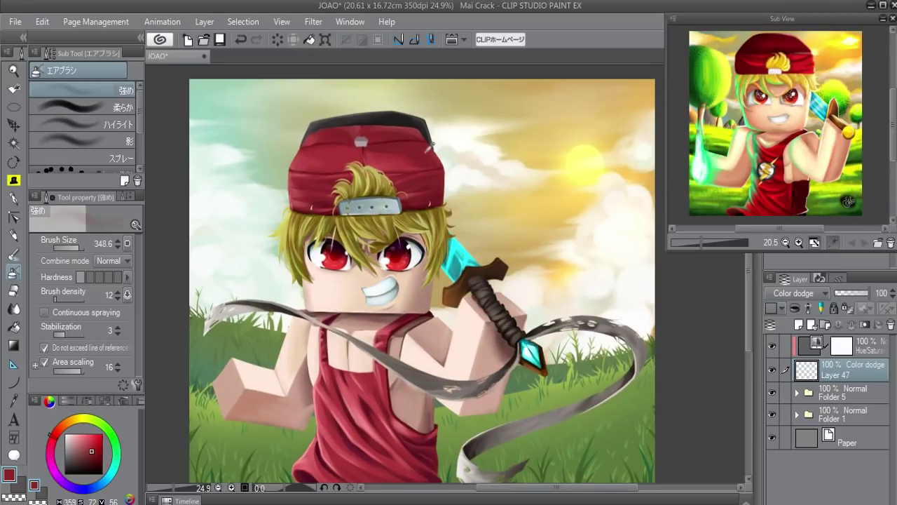
- Paint watercolour highlights on the red hat's edge and the olive hair beside the sword
{"action": "key", "text": "b"}
{"action": "key", "text": "b"}
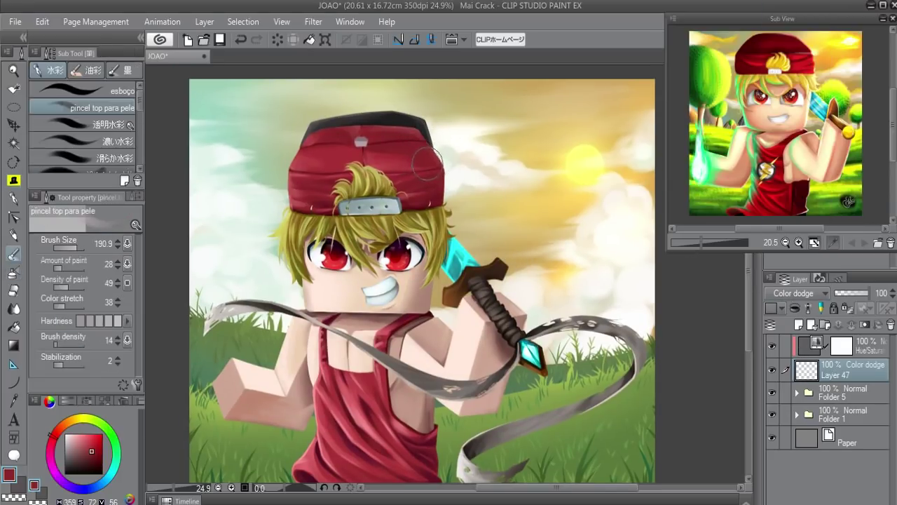
{"action": "left_click", "coordinate": [432, 145], "text": "alt"}
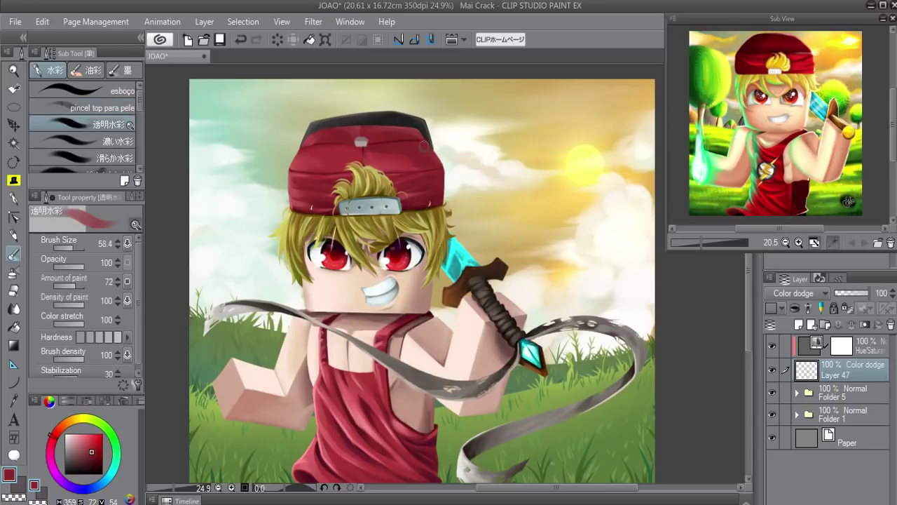
{"action": "left_click_drag", "start_coordinate": [437, 169], "coordinate": [440, 202]}
{"action": "key", "text": "bracketleft"}
{"action": "key", "text": "bracketleft"}
{"action": "key", "text": "bracketleft"}
{"action": "left_click", "coordinate": [424, 115], "text": "alt"}
{"action": "left_click", "coordinate": [435, 117], "text": "alt"}
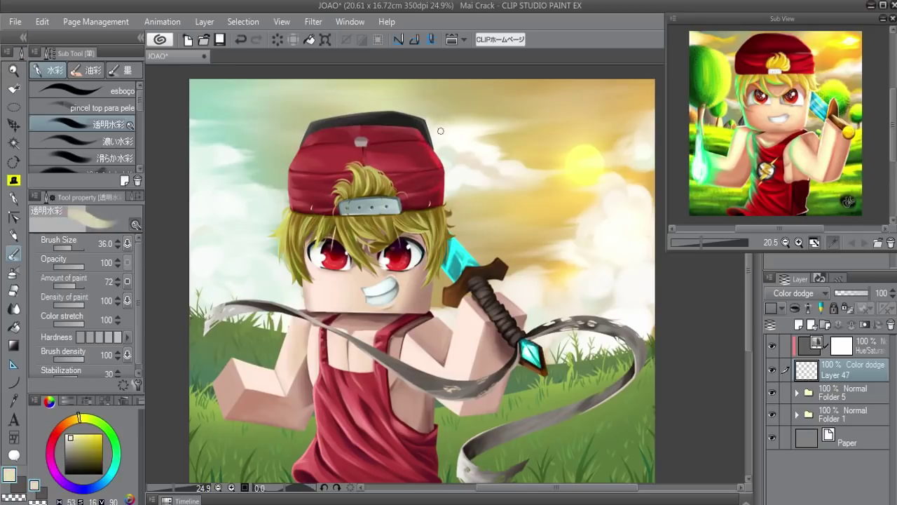
{"action": "key", "text": "ctrl+z"}
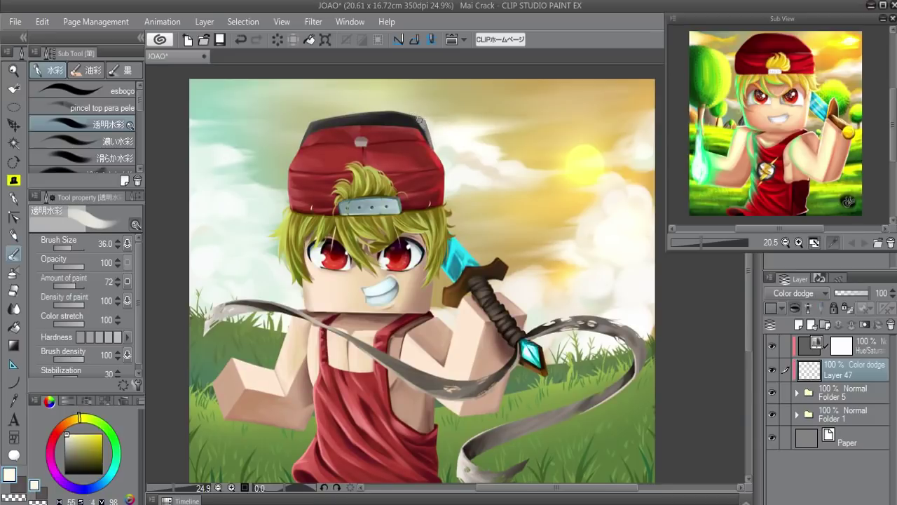
{"action": "left_click", "coordinate": [405, 110], "text": "alt"}
{"action": "left_click", "coordinate": [440, 210], "text": "alt"}
{"action": "left_click_drag", "start_coordinate": [443, 209], "coordinate": [438, 273]}
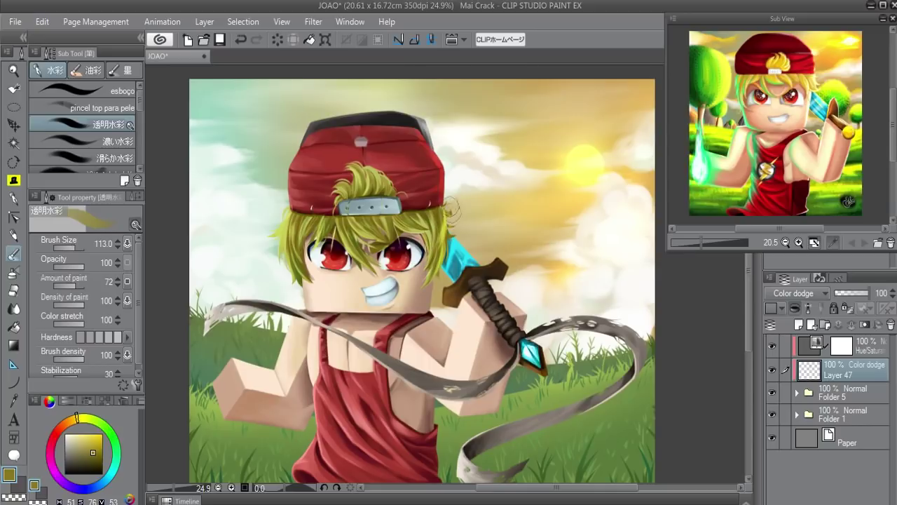
{"action": "left_click_drag", "start_coordinate": [444, 225], "coordinate": [437, 262]}
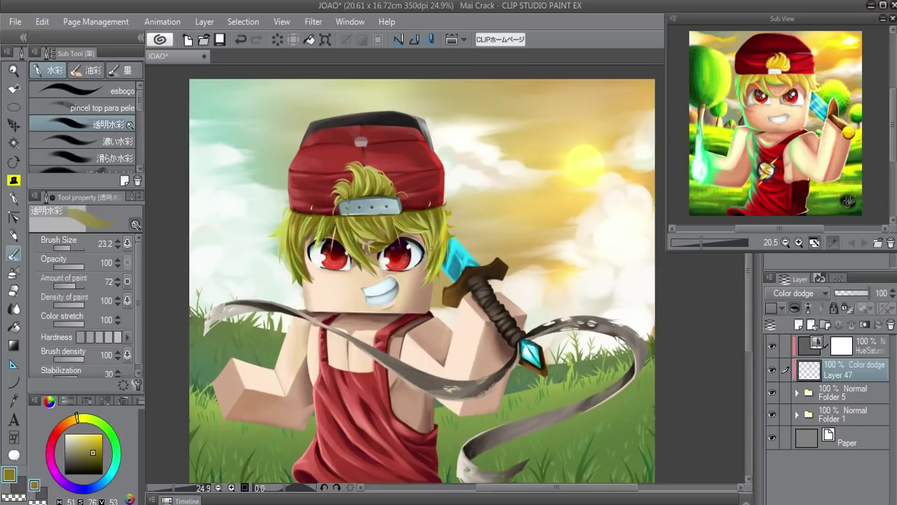
- Resize the brush and brighten the arm along the ribbon with a sampled skin tone
{"action": "left_click_drag", "start_coordinate": [413, 216], "coordinate": [405, 222]}
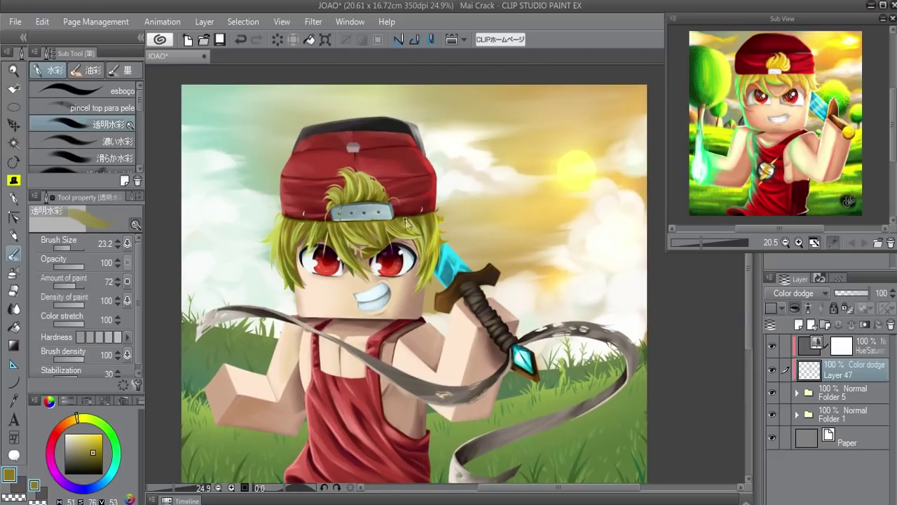
{"action": "key", "text": "bracketleft"}
{"action": "key", "text": "bracketleft"}
{"action": "key", "text": "bracketleft"}
{"action": "key", "text": "bracketright"}
{"action": "key", "text": "bracketright"}
{"action": "key", "text": "bracketright"}
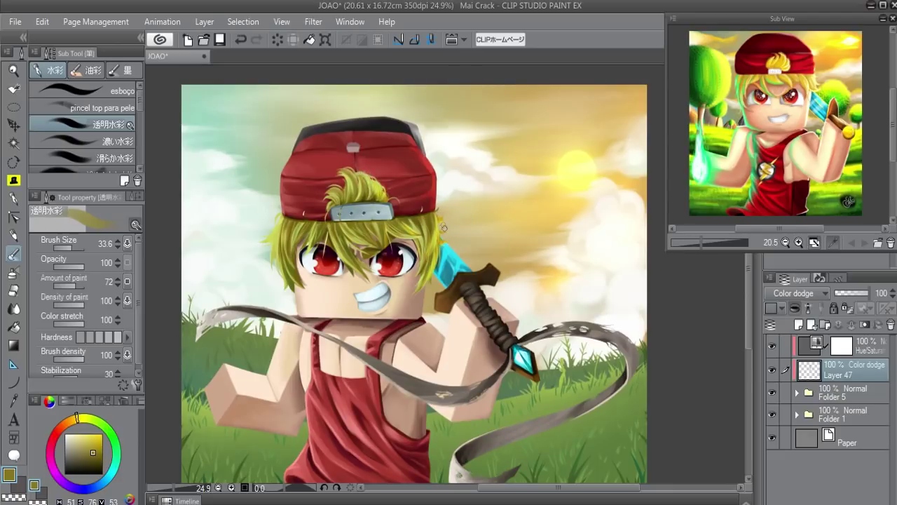
{"action": "mouse_move", "coordinate": [420, 304]}
{"action": "left_mouse_down"}
{"action": "mouse_move", "coordinate": [431, 279]}
{"action": "mouse_move", "coordinate": [514, 277]}
{"action": "left_mouse_up"}
{"action": "left_click", "coordinate": [429, 277], "text": "alt"}
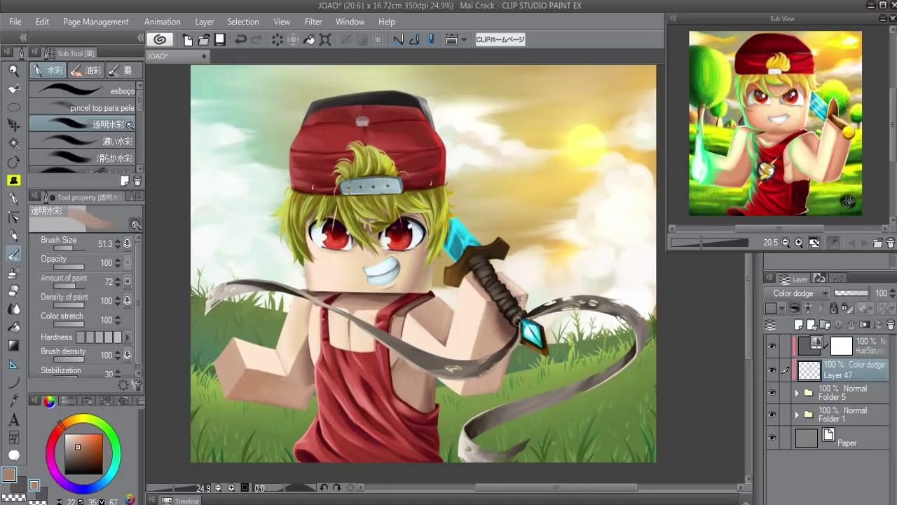
{"action": "left_click_drag", "start_coordinate": [496, 391], "coordinate": [515, 352]}
{"action": "mouse_move", "coordinate": [443, 301]}
{"action": "left_mouse_down"}
{"action": "mouse_move", "coordinate": [446, 319]}
{"action": "mouse_move", "coordinate": [442, 305]}
{"action": "left_mouse_up"}
- Highlight the lower arm edge and add a faint light-peach highlight along the arm
{"action": "left_click_drag", "start_coordinate": [446, 342], "coordinate": [523, 249]}
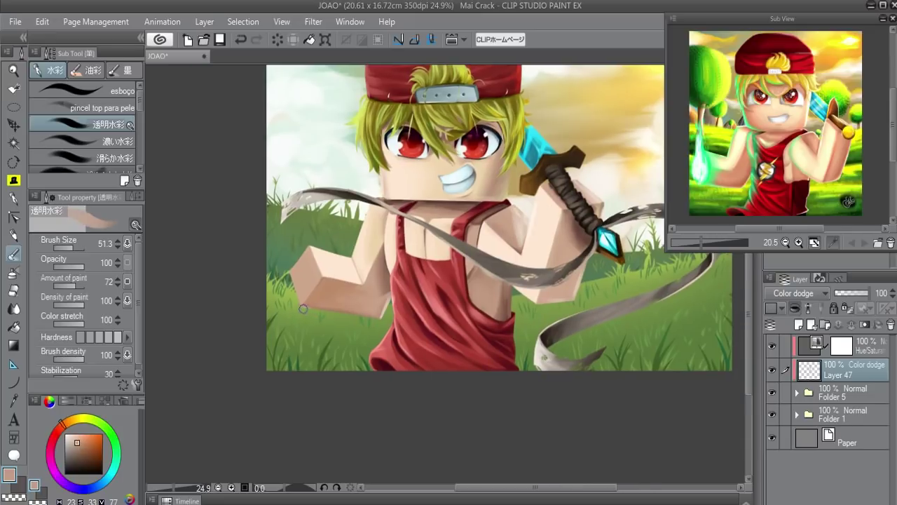
{"action": "left_click_drag", "start_coordinate": [306, 308], "coordinate": [354, 318]}
{"action": "left_click_drag", "start_coordinate": [490, 337], "coordinate": [458, 328]}
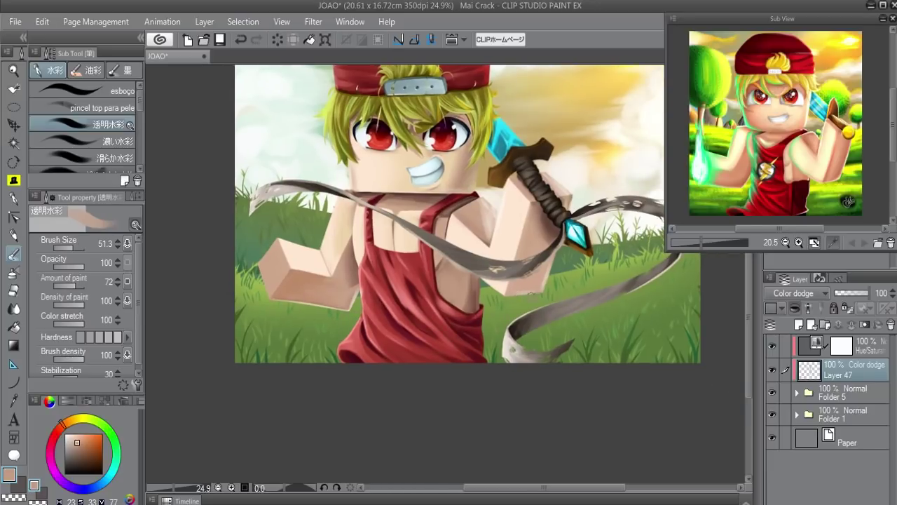
{"action": "left_click", "coordinate": [506, 291], "text": "alt"}
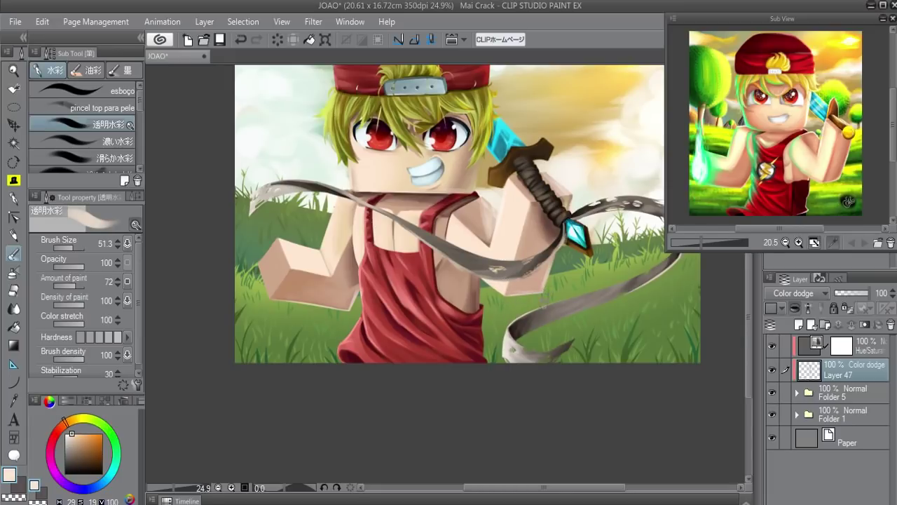
{"action": "left_click_drag", "start_coordinate": [556, 256], "coordinate": [540, 290]}
{"action": "key", "text": "ctrl+z"}
{"action": "left_click_drag", "start_coordinate": [557, 252], "coordinate": [543, 288]}
- Highlight the top edge of the grey-brown ribbon with a lighter tone
{"action": "left_click", "coordinate": [497, 221], "text": "alt"}
{"action": "left_click", "coordinate": [474, 215], "text": "alt"}
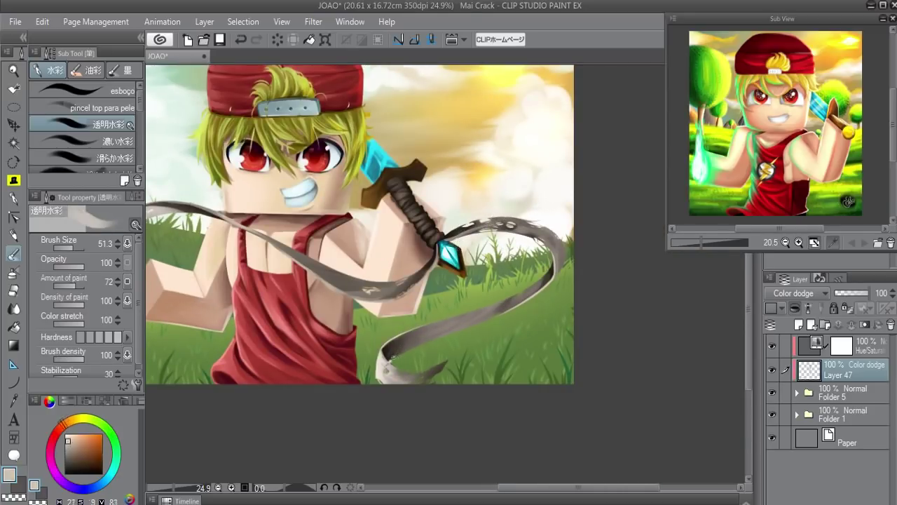
{"action": "mouse_move", "coordinate": [455, 226]}
{"action": "left_mouse_down"}
{"action": "mouse_move", "coordinate": [502, 217]}
{"action": "mouse_move", "coordinate": [562, 245]}
{"action": "mouse_move", "coordinate": [541, 286]}
{"action": "left_mouse_up"}
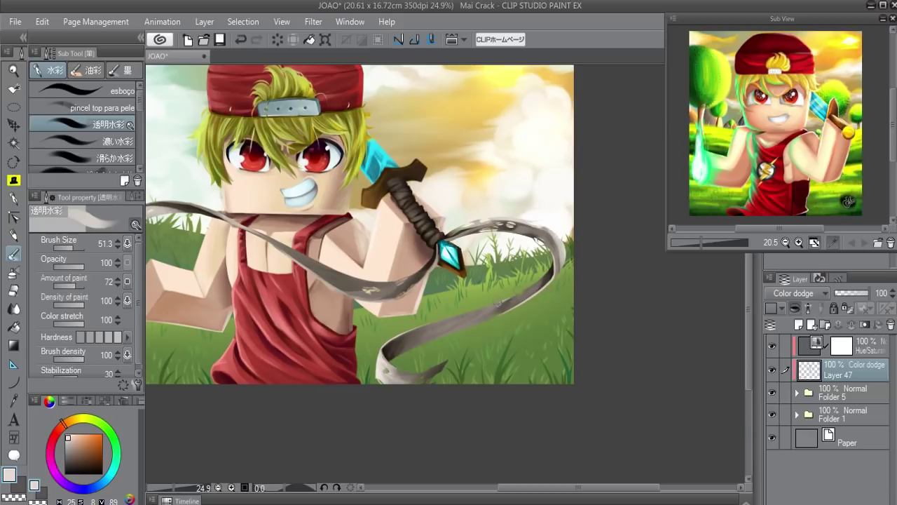
{"action": "left_click_drag", "start_coordinate": [409, 257], "coordinate": [527, 274]}
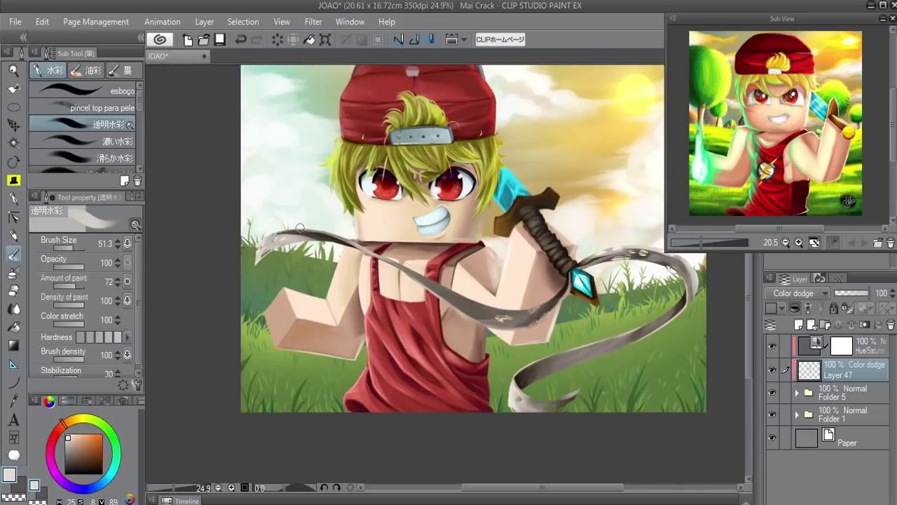
- Sample colours from the cyan sword blade, yellow sky and red overalls
{"action": "left_click_drag", "start_coordinate": [382, 227], "coordinate": [323, 307]}
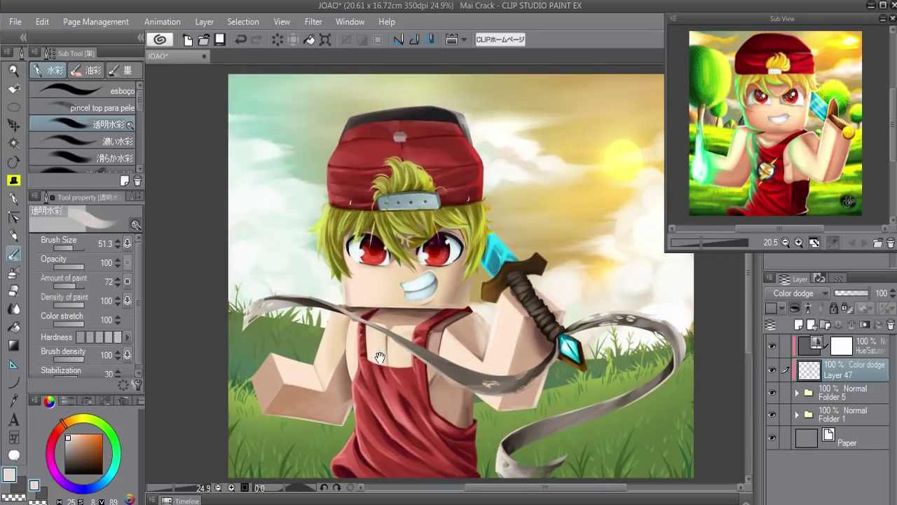
{"action": "left_click", "coordinate": [450, 253], "text": "alt"}
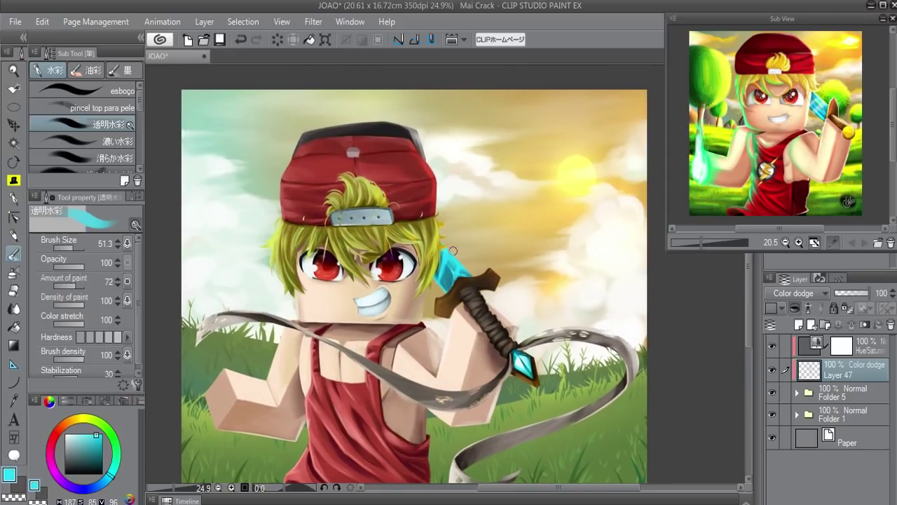
{"action": "left_click", "coordinate": [445, 241], "text": "alt"}
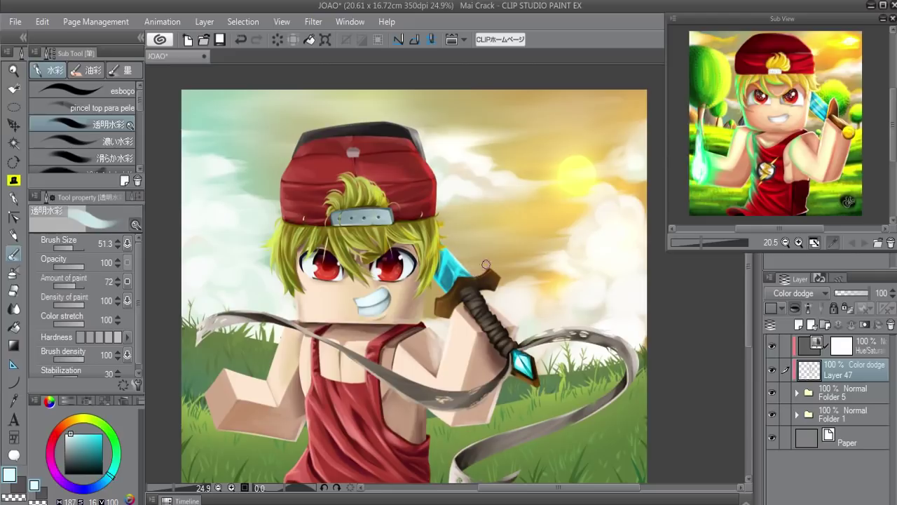
{"action": "left_click", "coordinate": [483, 269], "text": "alt"}
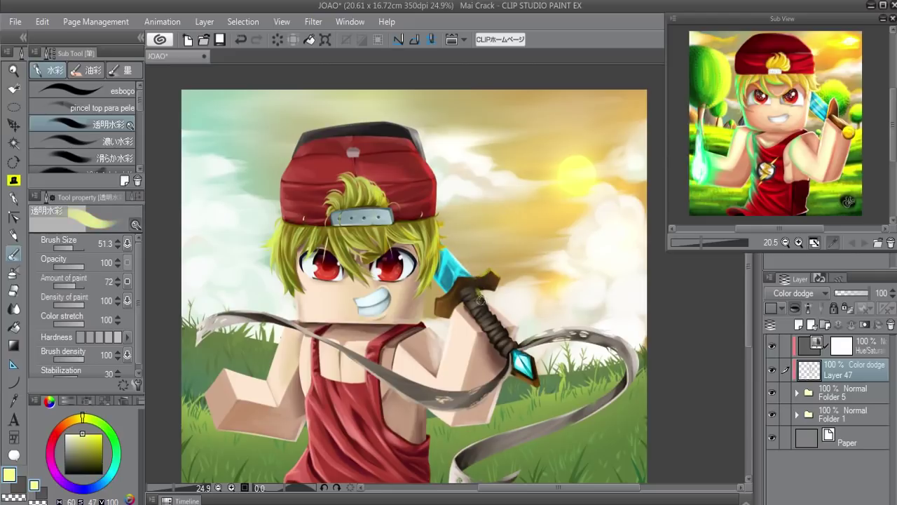
{"action": "left_click_drag", "start_coordinate": [481, 300], "coordinate": [575, 202]}
{"action": "left_click", "coordinate": [524, 321], "text": "alt"}
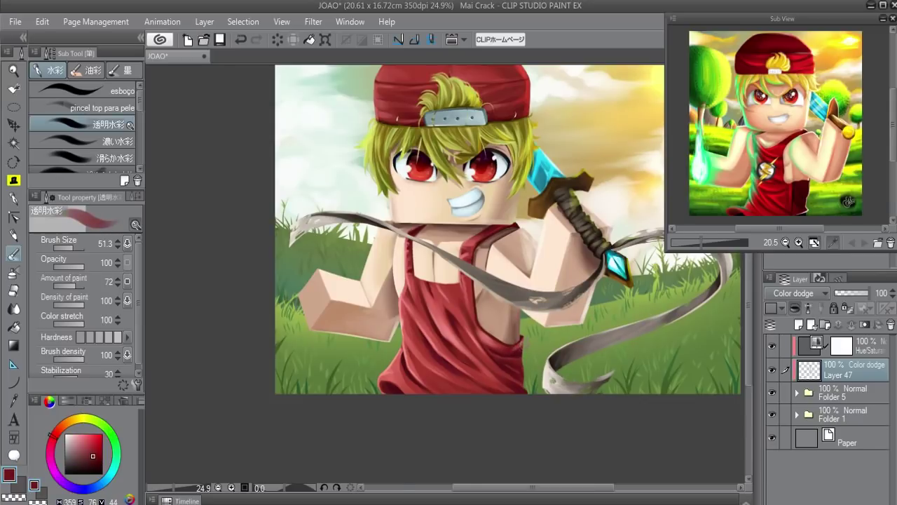
{"action": "left_click", "coordinate": [512, 340], "text": "alt"}
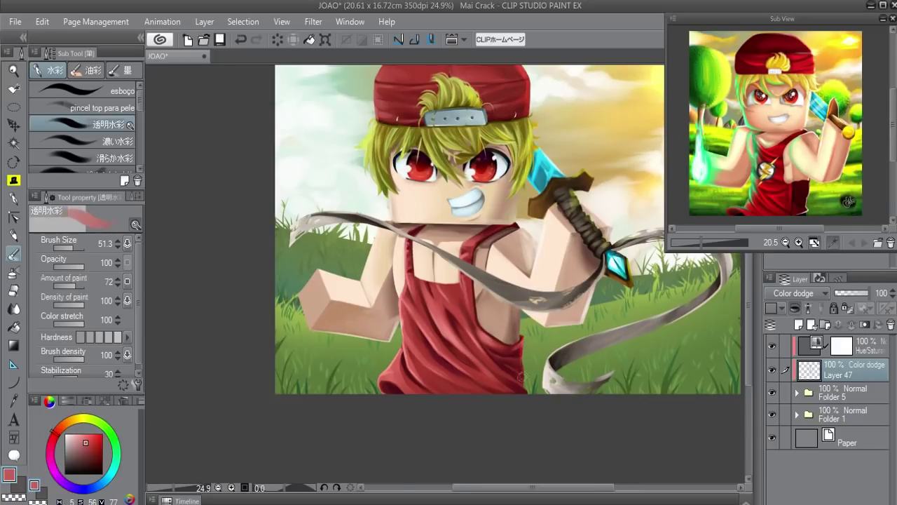
- Pick a pale skin tone with a finer brush and hide the background folder
{"action": "left_click_drag", "start_coordinate": [384, 382], "coordinate": [368, 455]}
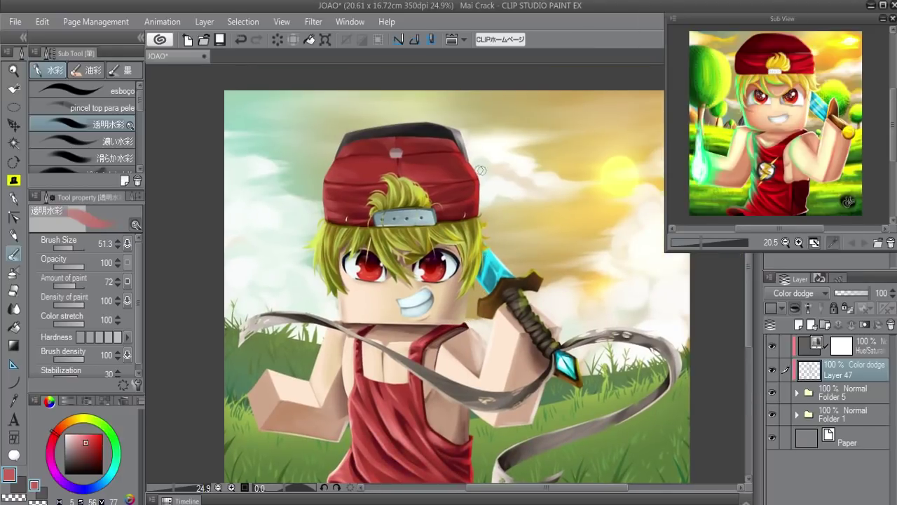
{"action": "left_click_drag", "start_coordinate": [458, 98], "coordinate": [396, 152]}
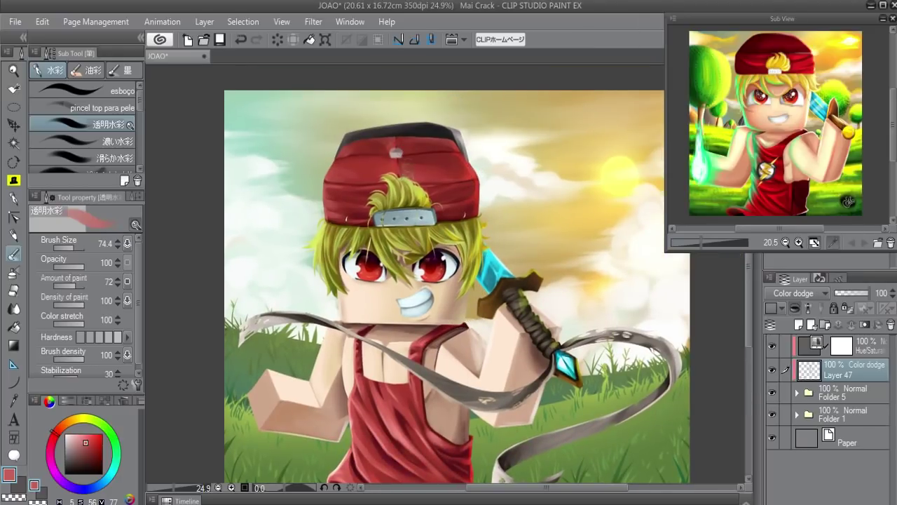
{"action": "left_click_drag", "start_coordinate": [448, 277], "coordinate": [437, 279]}
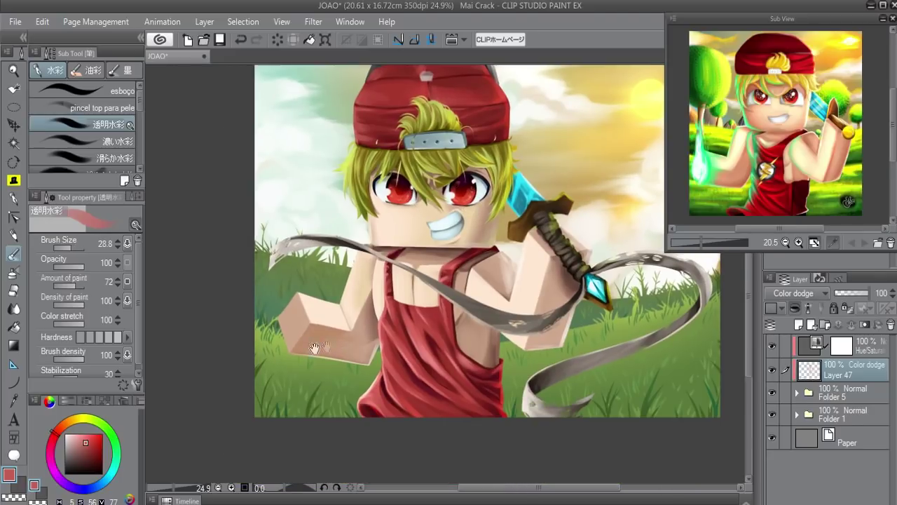
{"action": "left_click", "coordinate": [286, 327], "text": "alt"}
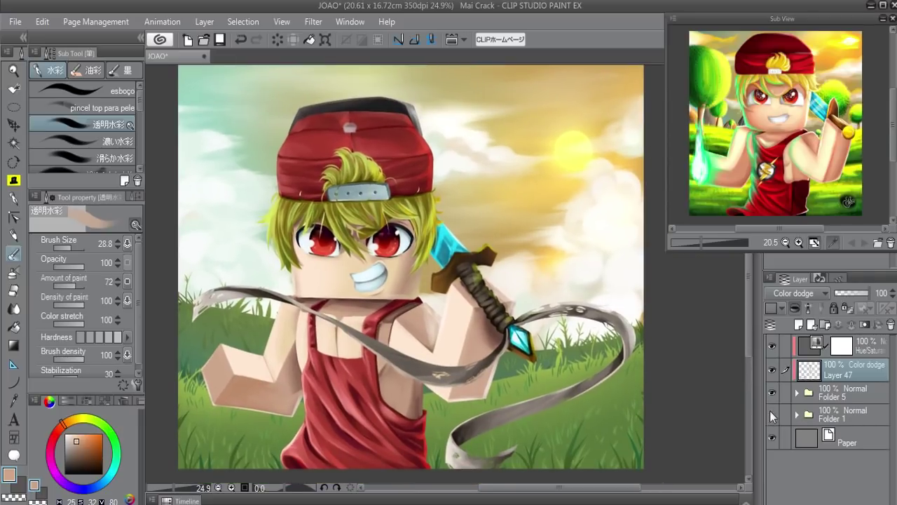
{"action": "left_click", "coordinate": [771, 413]}
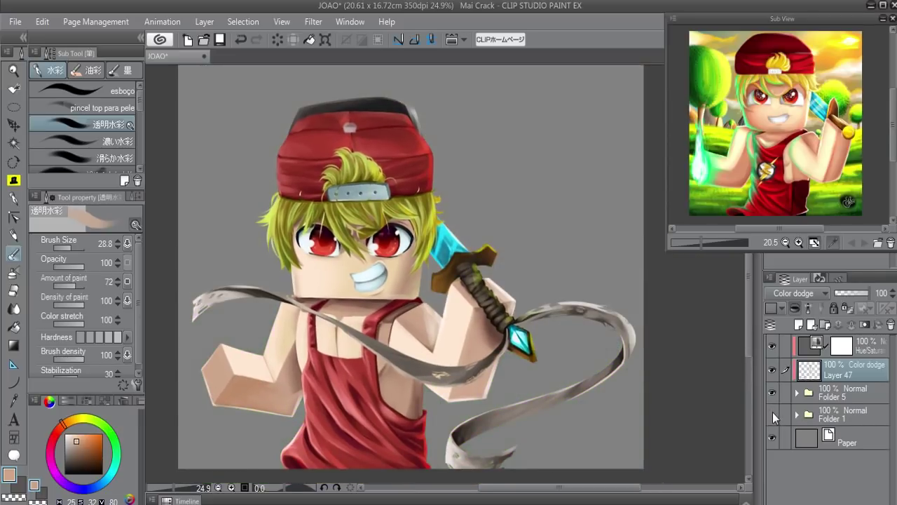
- Show the background again and make Layer 39 inside Folder 1 active
{"action": "left_click", "coordinate": [796, 413]}
{"action": "scroll", "coordinate": [892, 401], "scroll_direction": "down", "scroll_amount": 2}
{"action": "left_click_drag", "start_coordinate": [893, 402], "coordinate": [894, 387]}
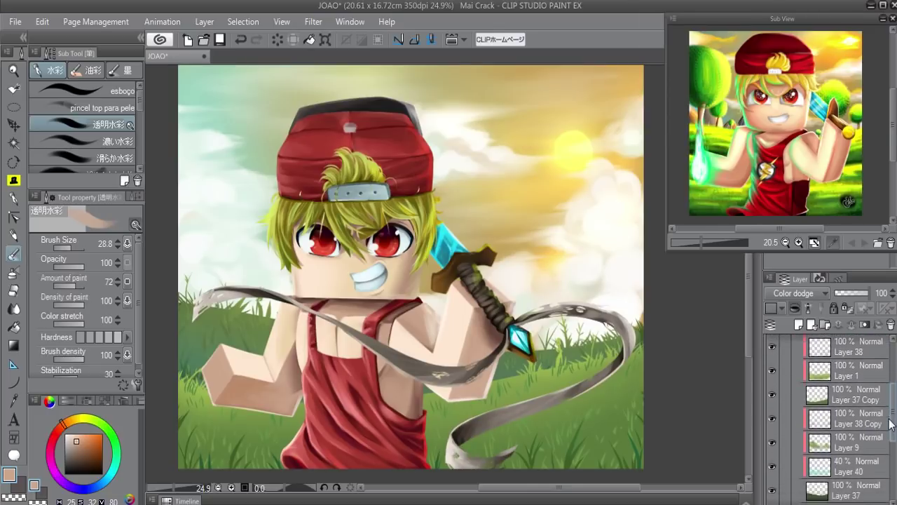
{"action": "scroll", "coordinate": [827, 420], "scroll_direction": "down", "scroll_amount": 2}
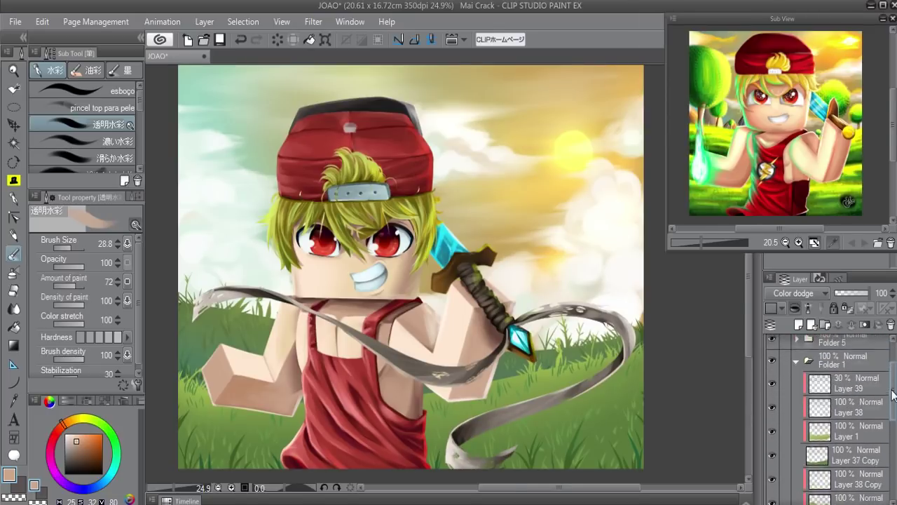
{"action": "left_click", "coordinate": [813, 389]}
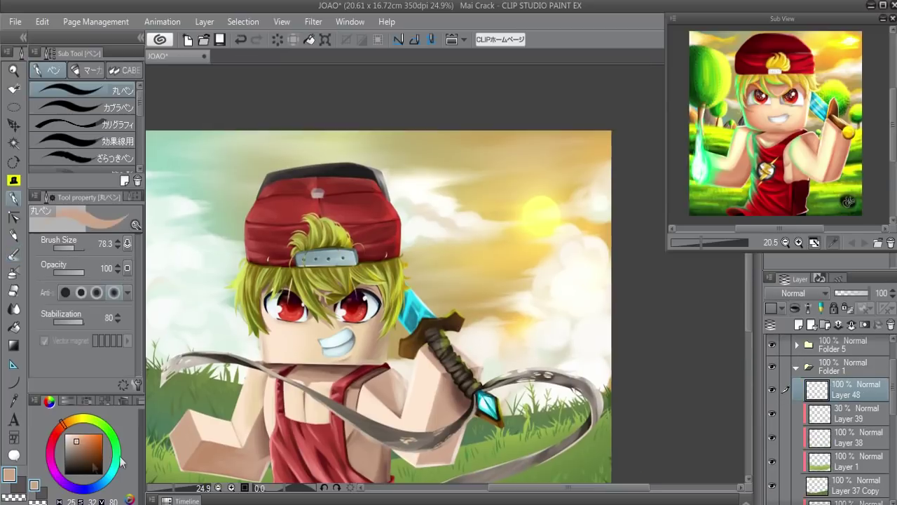
- Paint a dark tree silhouette right of the sword and shift it left
{"action": "left_click_drag", "start_coordinate": [72, 456], "coordinate": [75, 467]}
{"action": "mouse_move", "coordinate": [562, 319]}
{"action": "left_mouse_down"}
{"action": "mouse_move", "coordinate": [549, 306]}
{"action": "mouse_move", "coordinate": [540, 405]}
{"action": "left_mouse_up"}
{"action": "mouse_move", "coordinate": [554, 298]}
{"action": "left_mouse_down"}
{"action": "mouse_move", "coordinate": [570, 389]}
{"action": "mouse_move", "coordinate": [550, 330]}
{"action": "mouse_move", "coordinate": [557, 317]}
{"action": "left_mouse_up"}
{"action": "key", "text": "ctrl+z"}
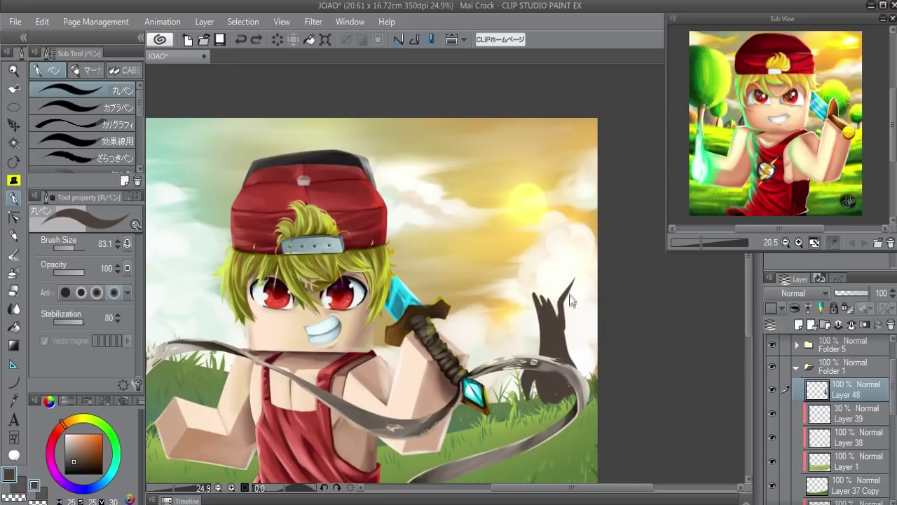
{"action": "key", "text": "ctrl+t"}
{"action": "left_click_drag", "start_coordinate": [559, 338], "coordinate": [528, 340]}
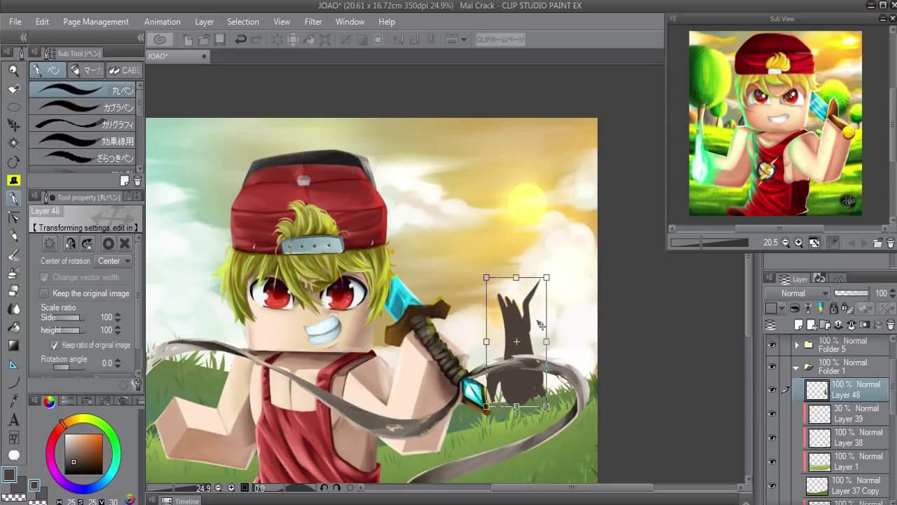
{"action": "key", "text": "Return"}
- Erase the silhouette's base, draw thin branches and a twig, and add empty Layer 49
{"action": "key", "text": "e"}
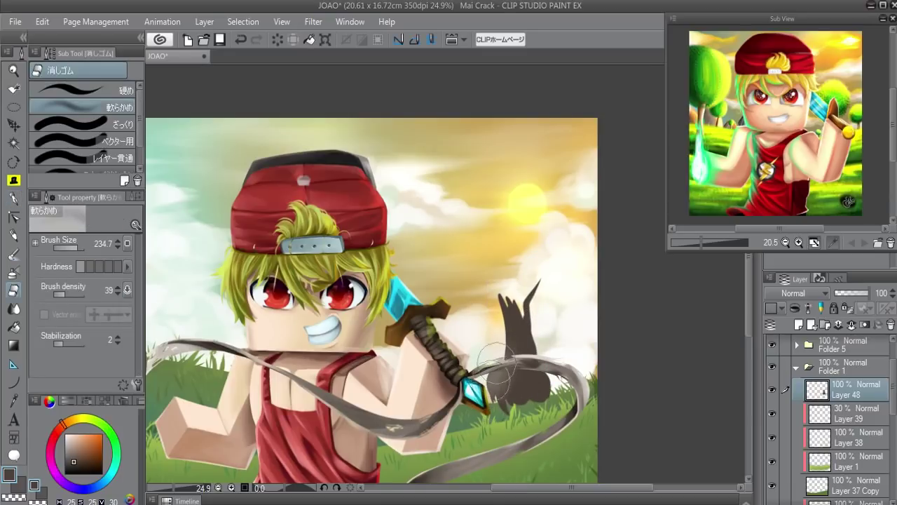
{"action": "left_click", "coordinate": [106, 91]}
{"action": "left_click_drag", "start_coordinate": [495, 363], "coordinate": [543, 396]}
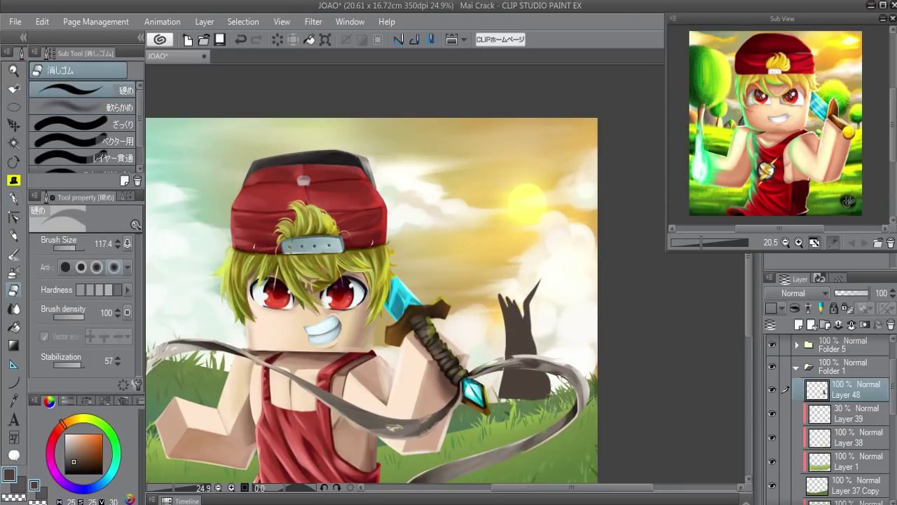
{"action": "key", "text": "p"}
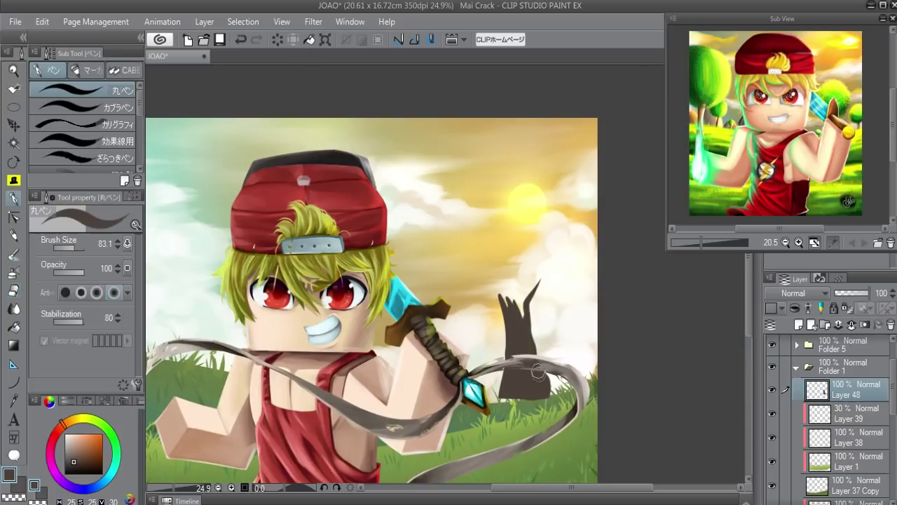
{"action": "mouse_move", "coordinate": [524, 298]}
{"action": "left_mouse_down"}
{"action": "mouse_move", "coordinate": [493, 256]}
{"action": "mouse_move", "coordinate": [512, 300]}
{"action": "mouse_move", "coordinate": [544, 223]}
{"action": "left_mouse_up"}
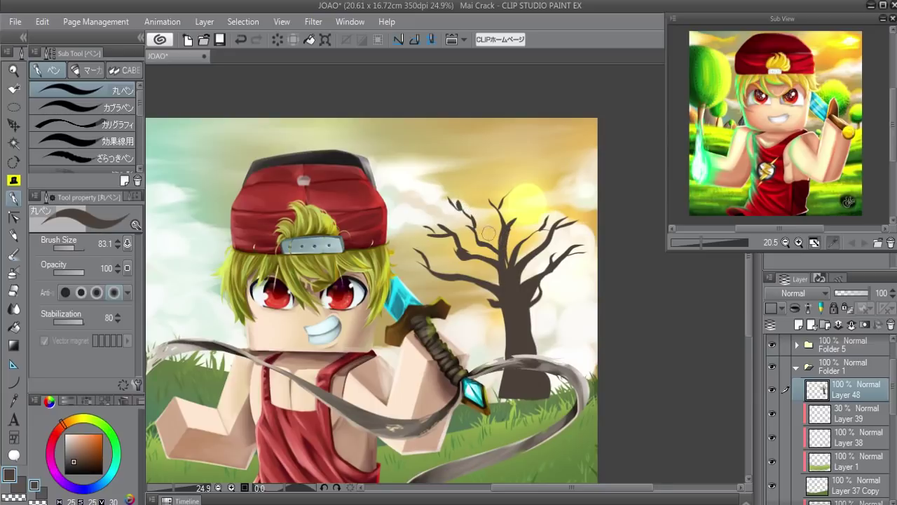
{"action": "left_click_drag", "start_coordinate": [491, 305], "coordinate": [452, 282]}
{"action": "left_click_drag", "start_coordinate": [544, 295], "coordinate": [569, 289]}
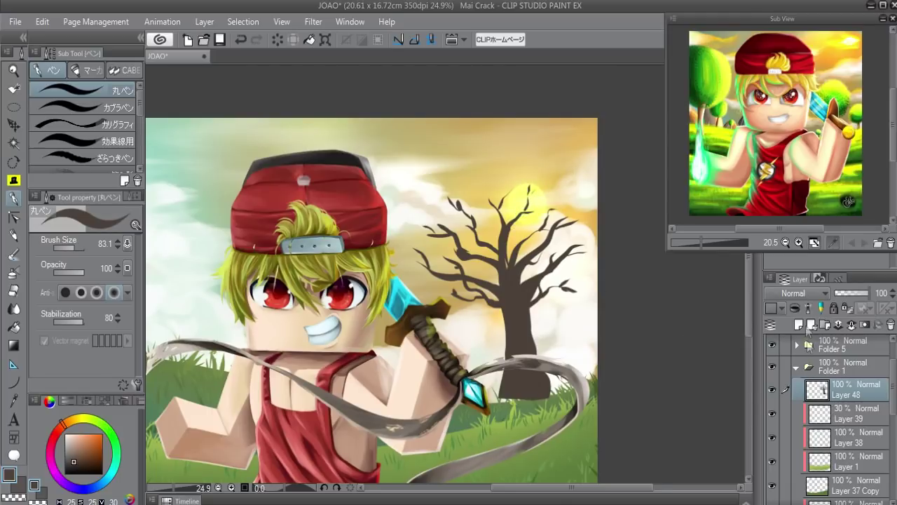
{"action": "left_click", "coordinate": [799, 325]}
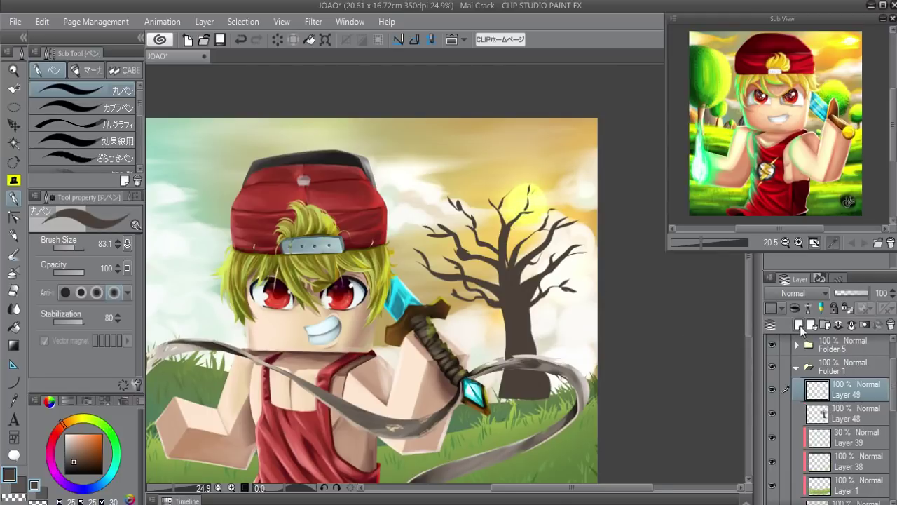
- Select the tree's pixels on Layer 48 and paint light brown bark highlights on the trunk
{"action": "left_click", "coordinate": [817, 415]}
{"action": "left_click", "coordinate": [817, 415], "text": "ctrl"}
{"action": "key", "text": "b"}
{"action": "left_click_drag", "start_coordinate": [530, 381], "coordinate": [523, 343]}
{"action": "left_click", "coordinate": [81, 463]}
{"action": "key", "text": "p"}
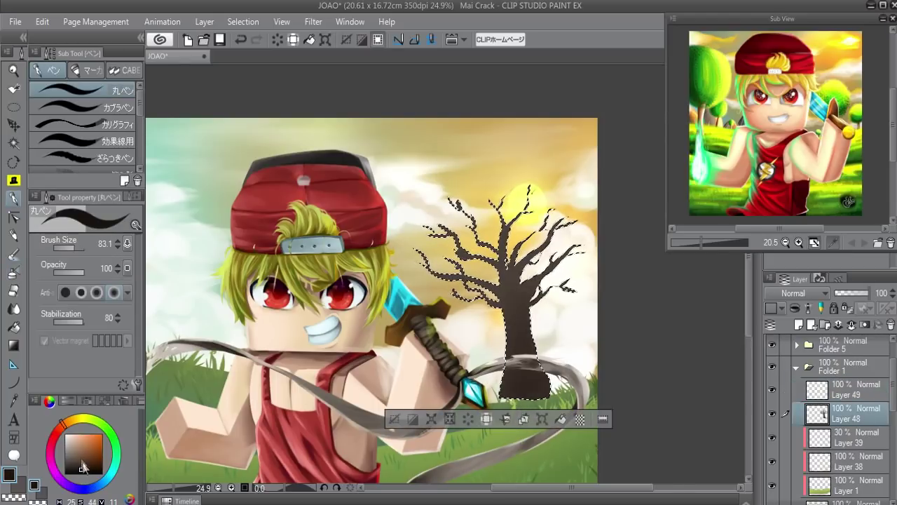
{"action": "key", "text": "b"}
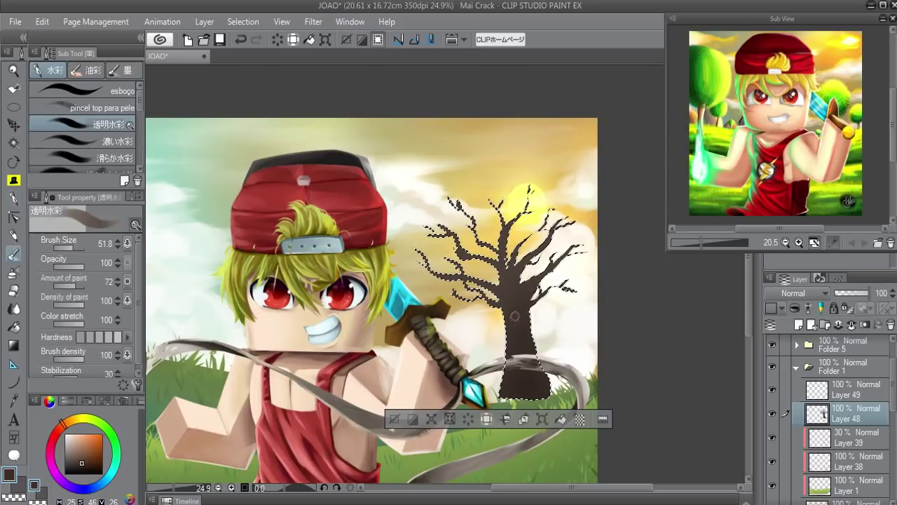
{"action": "left_click", "coordinate": [477, 294], "text": "alt"}
{"action": "left_click_drag", "start_coordinate": [504, 304], "coordinate": [533, 370]}
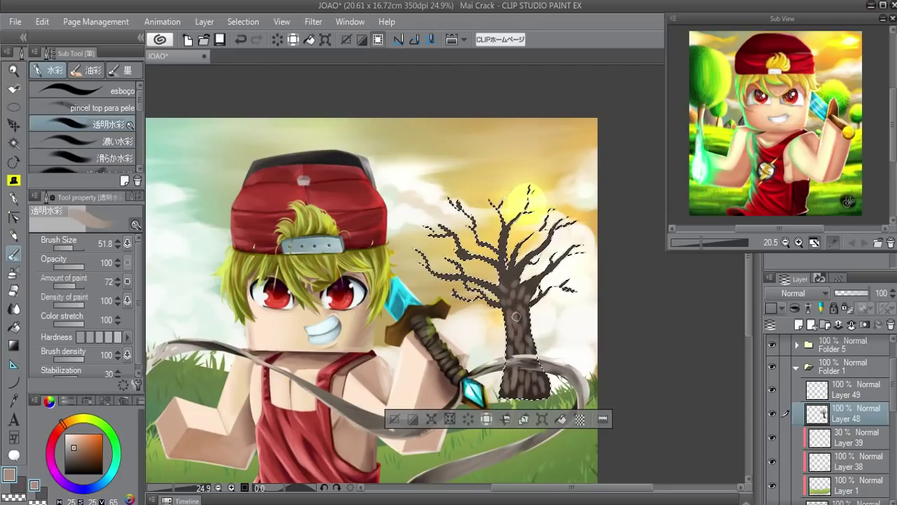
- Add dark brown bark strokes and soft airbrush shading, then clear the selection
{"action": "key", "text": "p"}
{"action": "left_click", "coordinate": [517, 322], "text": "alt"}
{"action": "left_click_drag", "start_coordinate": [523, 334], "coordinate": [528, 388]}
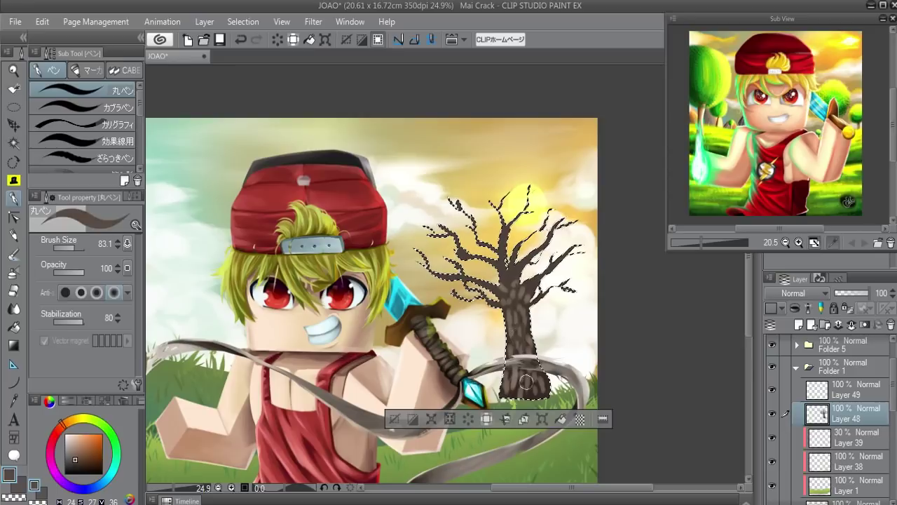
{"action": "key", "text": "b"}
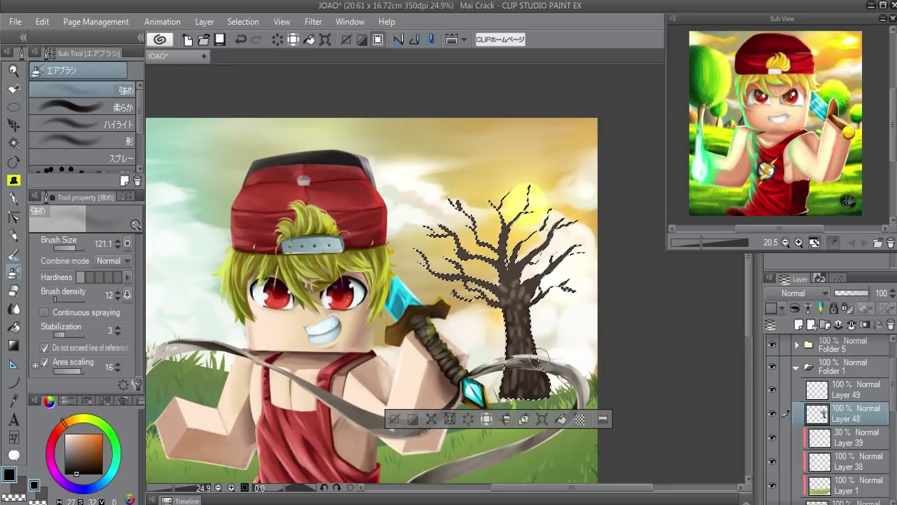
{"action": "left_click_drag", "start_coordinate": [531, 328], "coordinate": [511, 308]}
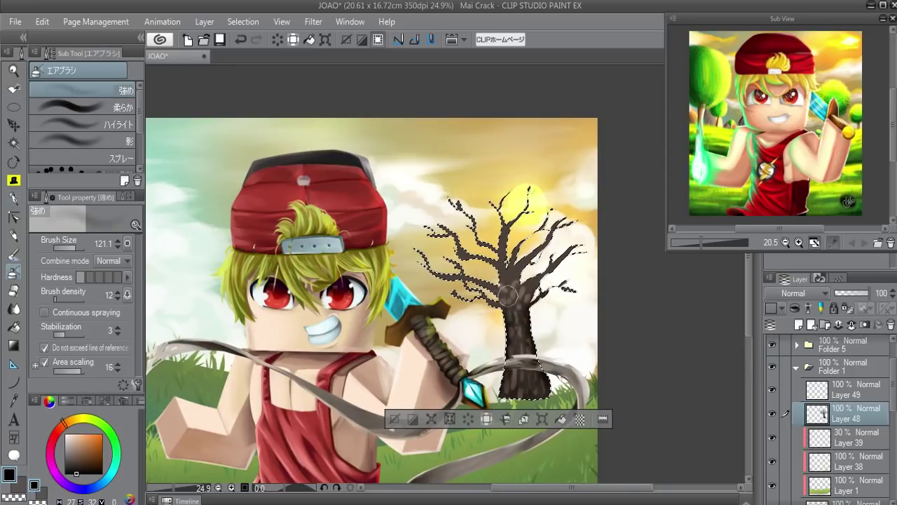
{"action": "key", "text": "p"}
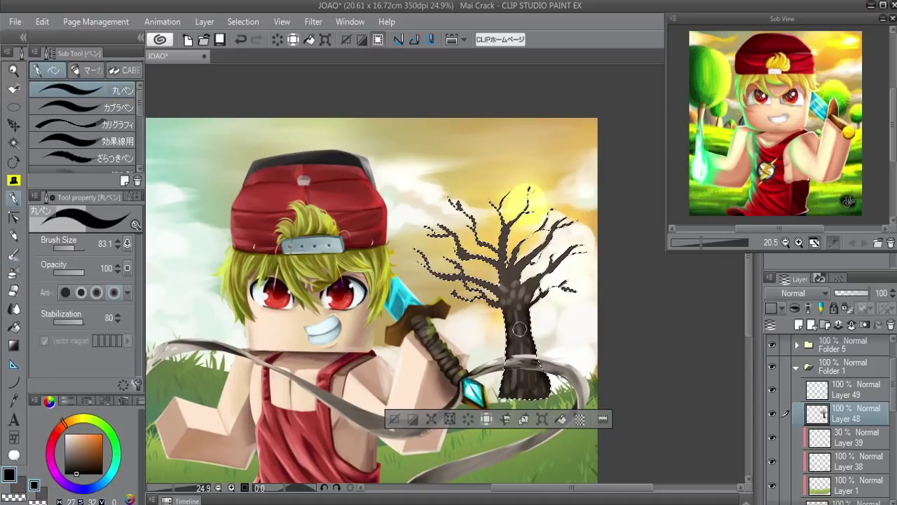
{"action": "key", "text": "ctrl+z"}
{"action": "left_click_drag", "start_coordinate": [515, 323], "coordinate": [524, 289]}
{"action": "scroll", "coordinate": [519, 295], "scroll_direction": "up", "scroll_amount": 1}
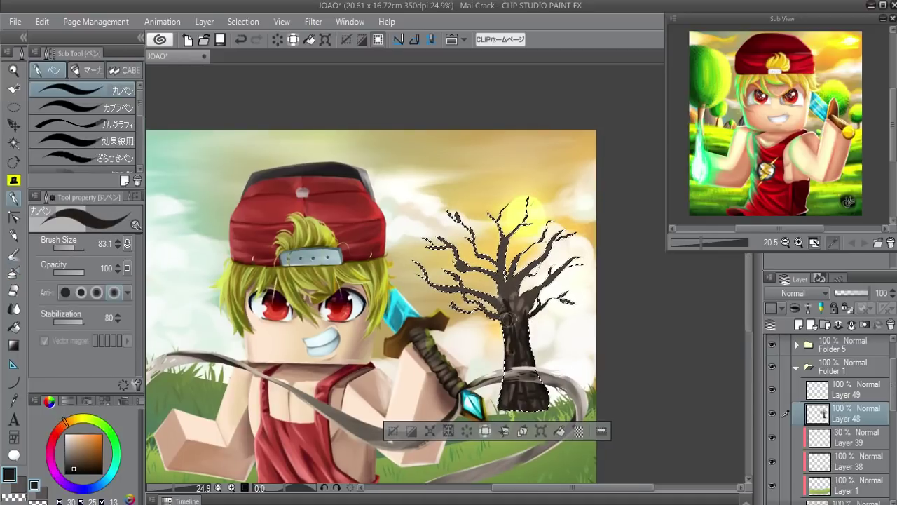
{"action": "key", "text": "ctrl+d"}
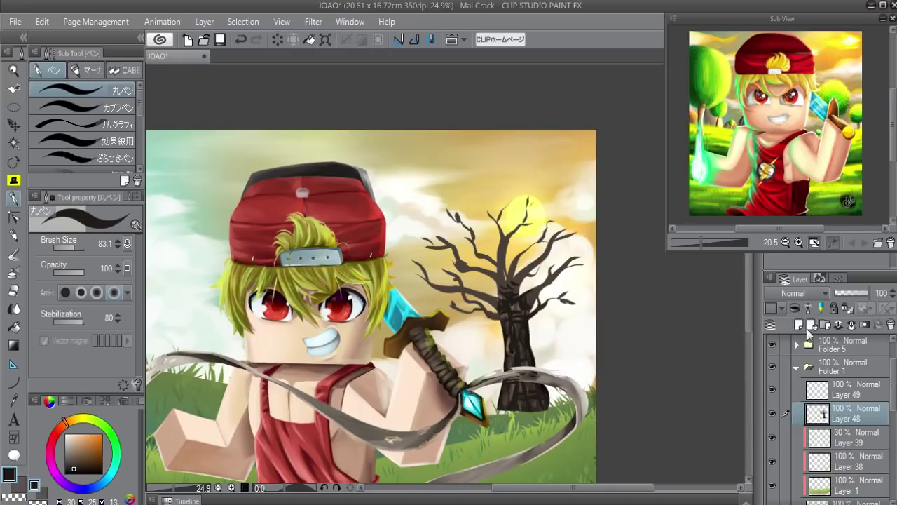
{"action": "left_click", "coordinate": [848, 389]}
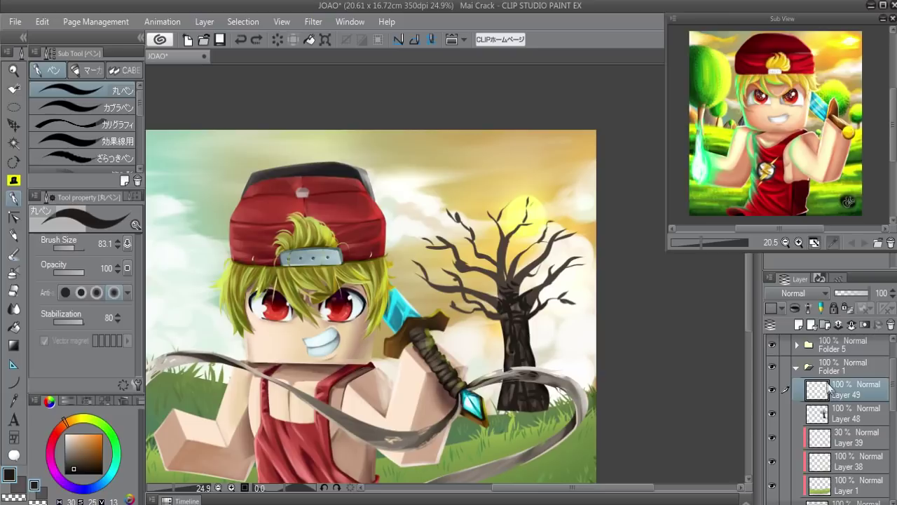
- Paint dark green speckled foliage over the branches and across the lower crown
{"action": "key", "text": "b"}
{"action": "left_click", "coordinate": [116, 442]}
{"action": "left_click_drag", "start_coordinate": [89, 463], "coordinate": [91, 463]}
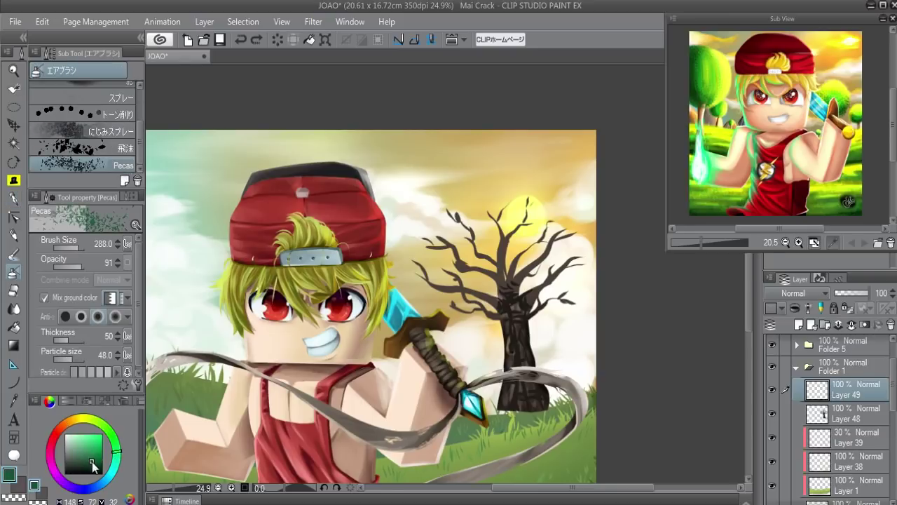
{"action": "mouse_move", "coordinate": [434, 294]}
{"action": "left_mouse_down"}
{"action": "mouse_move", "coordinate": [559, 223]}
{"action": "mouse_move", "coordinate": [538, 216]}
{"action": "mouse_move", "coordinate": [501, 251]}
{"action": "mouse_move", "coordinate": [541, 248]}
{"action": "mouse_move", "coordinate": [526, 257]}
{"action": "mouse_move", "coordinate": [557, 260]}
{"action": "mouse_move", "coordinate": [456, 285]}
{"action": "mouse_move", "coordinate": [466, 264]}
{"action": "mouse_move", "coordinate": [449, 266]}
{"action": "mouse_move", "coordinate": [444, 290]}
{"action": "mouse_move", "coordinate": [531, 280]}
{"action": "mouse_move", "coordinate": [547, 303]}
{"action": "mouse_move", "coordinate": [571, 289]}
{"action": "left_mouse_up"}
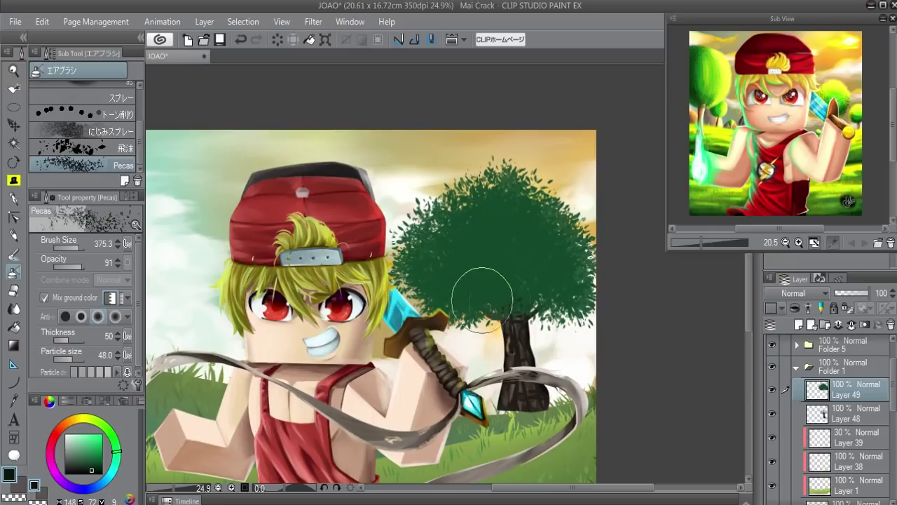
{"action": "left_click", "coordinate": [799, 325]}
{"action": "mouse_move", "coordinate": [465, 310]}
{"action": "left_mouse_down"}
{"action": "mouse_move", "coordinate": [457, 281]}
{"action": "mouse_move", "coordinate": [537, 315]}
{"action": "mouse_move", "coordinate": [554, 302]}
{"action": "mouse_move", "coordinate": [561, 308]}
{"action": "mouse_move", "coordinate": [432, 229]}
{"action": "left_mouse_up"}
- Add lighter and bright green to the upper crown and dark green shading below
{"action": "left_click_drag", "start_coordinate": [89, 461], "coordinate": [89, 449]}
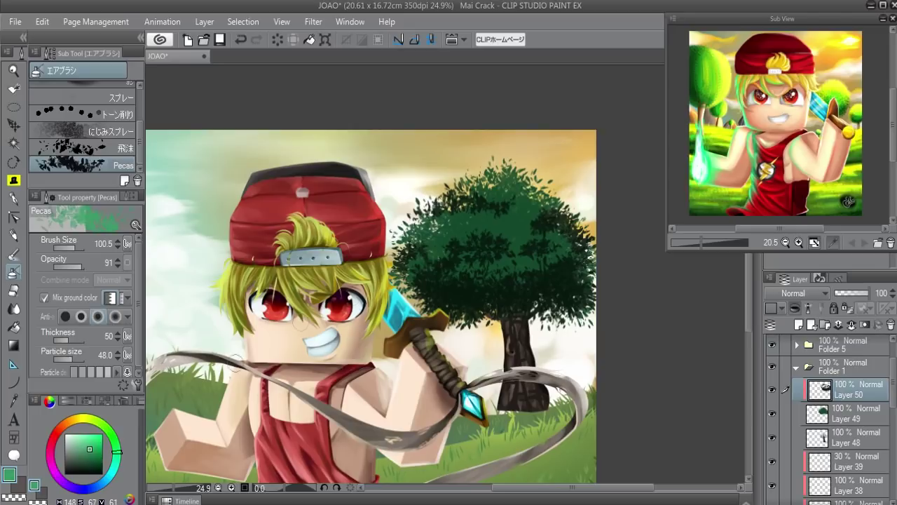
{"action": "left_click_drag", "start_coordinate": [505, 175], "coordinate": [491, 203]}
{"action": "left_click", "coordinate": [482, 208], "text": "alt"}
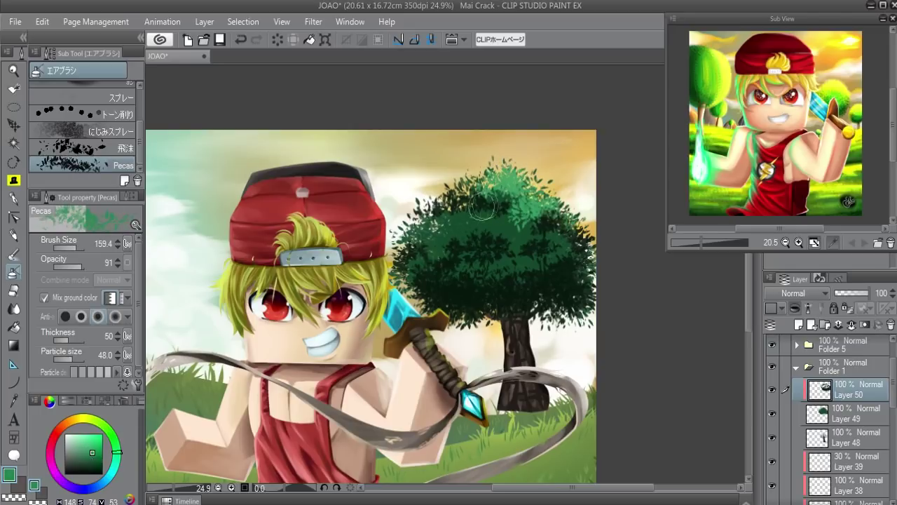
{"action": "left_click", "coordinate": [90, 441]}
{"action": "left_click_drag", "start_coordinate": [505, 211], "coordinate": [406, 295]}
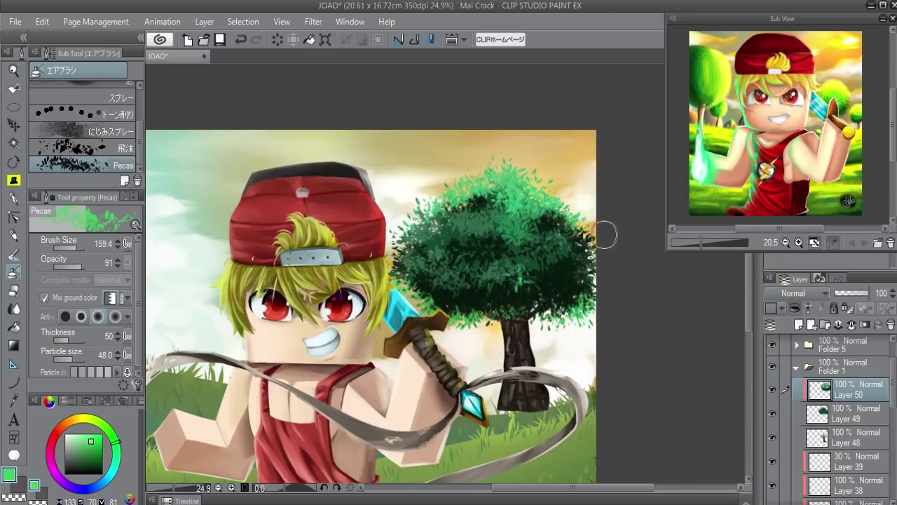
{"action": "left_click", "coordinate": [565, 291], "text": "alt"}
{"action": "left_click", "coordinate": [564, 291], "text": "ctrl+shift"}
{"action": "left_click_drag", "start_coordinate": [540, 314], "coordinate": [512, 336]}
{"action": "mouse_move", "coordinate": [568, 323]}
{"action": "left_mouse_down"}
{"action": "mouse_move", "coordinate": [463, 329]}
{"action": "mouse_move", "coordinate": [449, 340]}
{"action": "mouse_move", "coordinate": [477, 340]}
{"action": "left_mouse_up"}
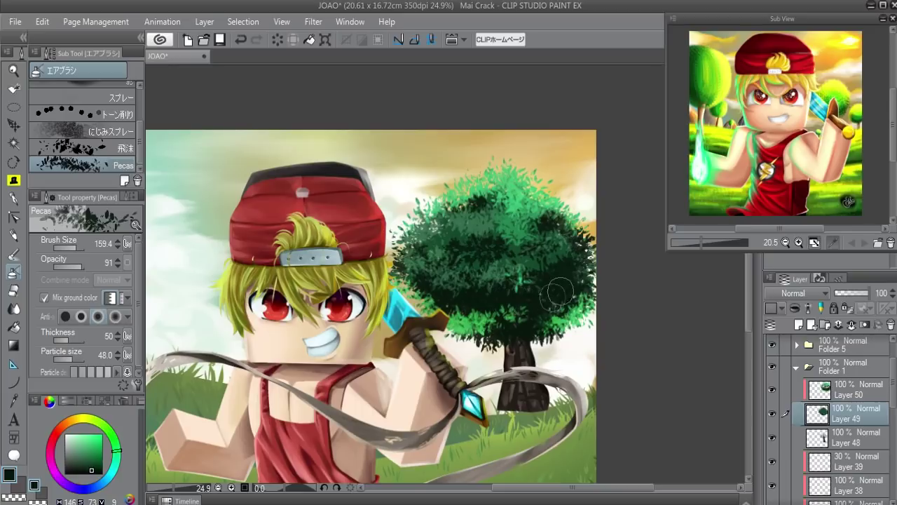
{"action": "left_click_drag", "start_coordinate": [553, 333], "coordinate": [463, 340]}
- Combine the tree's three layers into a single Layer 50
{"action": "left_click", "coordinate": [818, 414], "text": "ctrl"}
{"action": "key", "text": "e"}
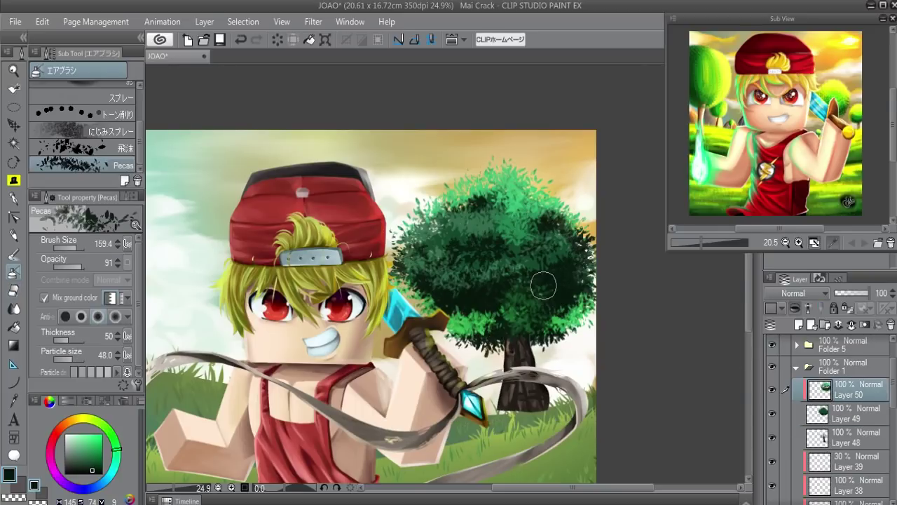
{"action": "left_click", "coordinate": [840, 436], "text": "shift"}
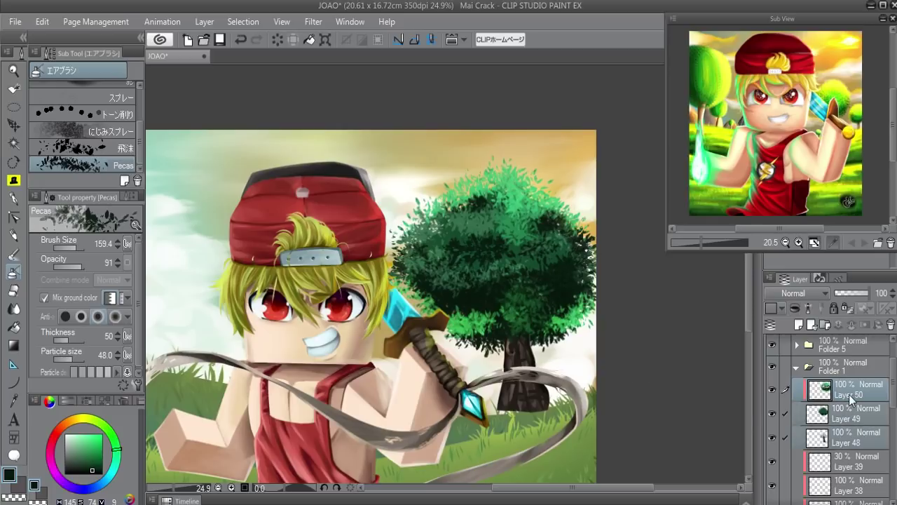
{"action": "right_click", "coordinate": [854, 395]}
{"action": "left_click", "coordinate": [813, 332]}
{"action": "left_click", "coordinate": [772, 389]}
- Move the tree layer below the character and rescale it toward the right edge
{"action": "mouse_move", "coordinate": [841, 390]}
{"action": "left_mouse_down"}
{"action": "mouse_move", "coordinate": [834, 460]}
{"action": "mouse_move", "coordinate": [852, 491]}
{"action": "left_mouse_up"}
{"action": "key", "text": "k"}
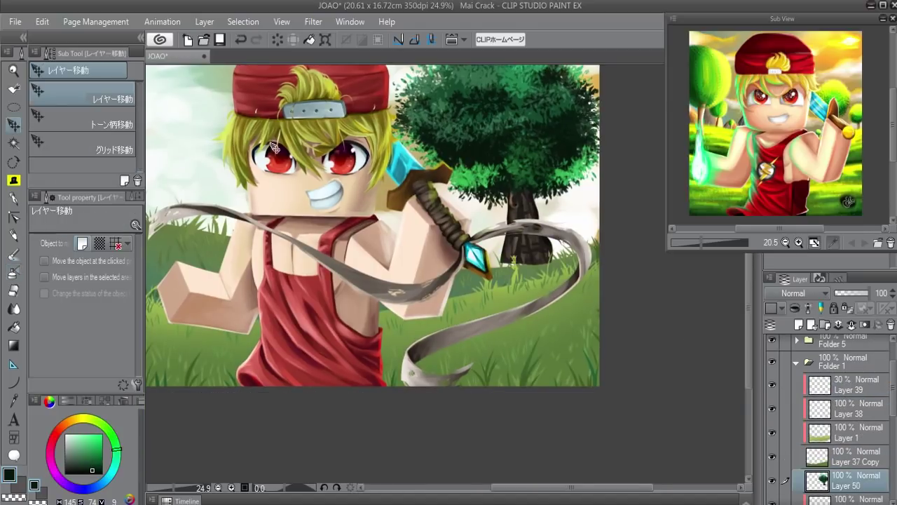
{"action": "key", "text": "ctrl+t"}
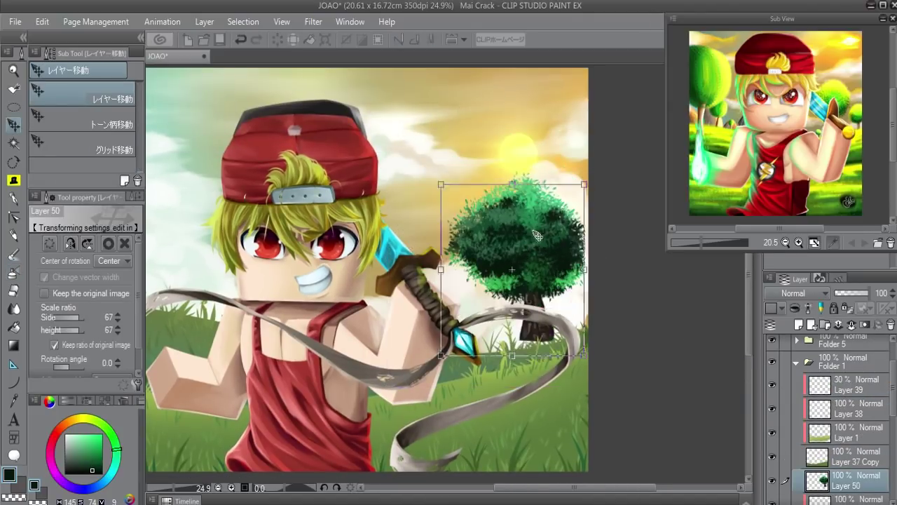
{"action": "left_click_drag", "start_coordinate": [391, 130], "coordinate": [452, 179]}
{"action": "left_click_drag", "start_coordinate": [610, 178], "coordinate": [624, 160]}
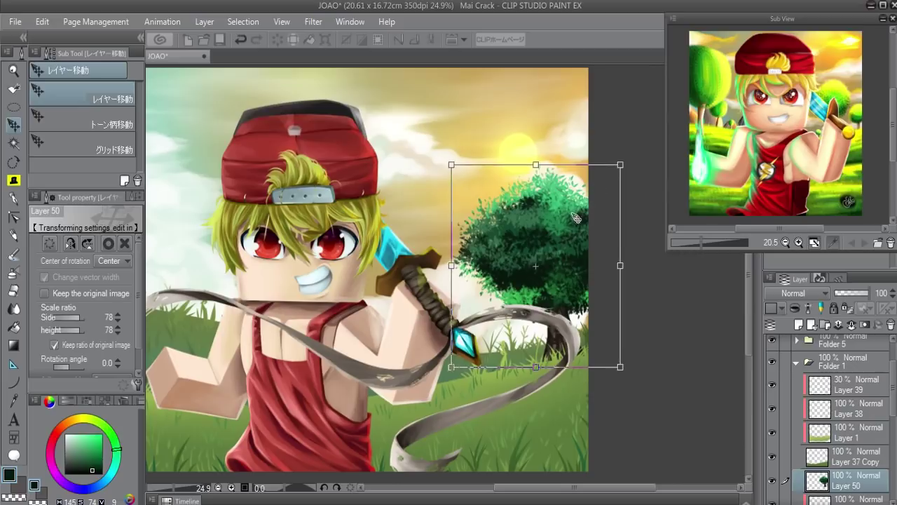
{"action": "key", "text": "Return"}
- Place a copy of the tree on the left, tilted about 10 degrees
{"action": "left_click_drag", "start_coordinate": [571, 261], "coordinate": [221, 266]}
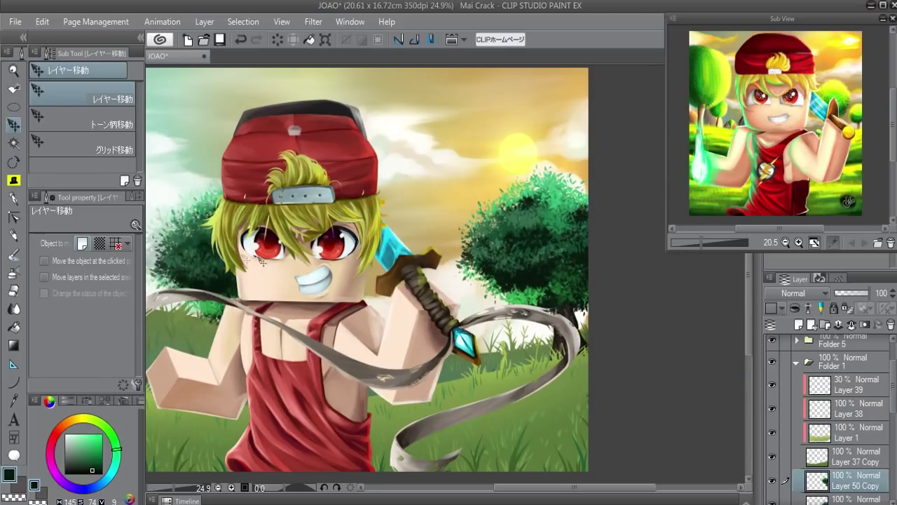
{"action": "key", "text": "ctrl+t"}
{"action": "mouse_move", "coordinate": [490, 231]}
{"action": "left_mouse_down"}
{"action": "mouse_move", "coordinate": [505, 265]}
{"action": "mouse_move", "coordinate": [333, 266]}
{"action": "left_mouse_up"}
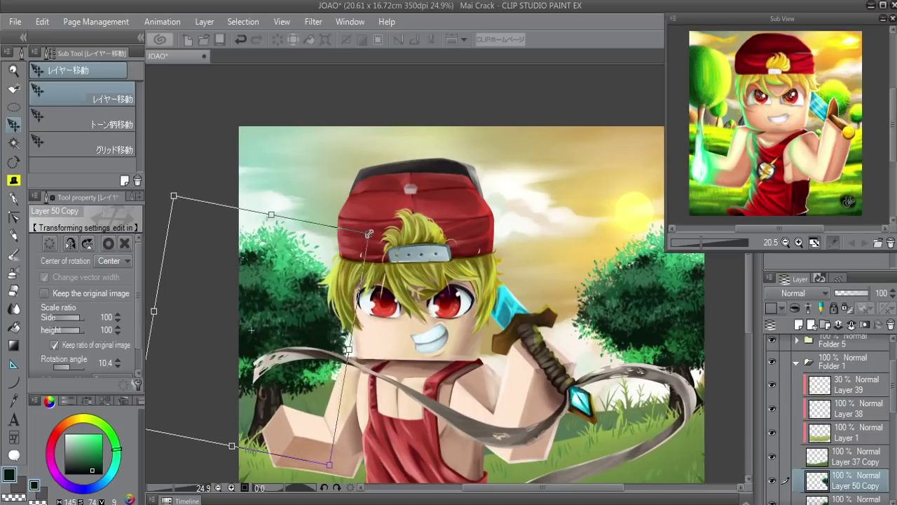
{"action": "key", "text": "Return"}
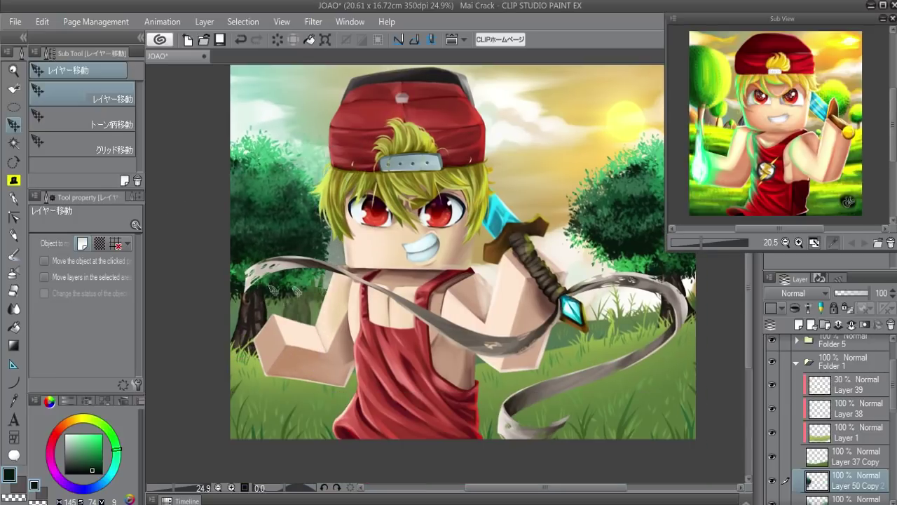
- Move another tree copy lower in the stack, then shrink and slightly rotate it
{"action": "scroll", "coordinate": [892, 396], "scroll_direction": "down", "scroll_amount": 3}
{"action": "left_click_drag", "start_coordinate": [892, 396], "coordinate": [853, 459]}
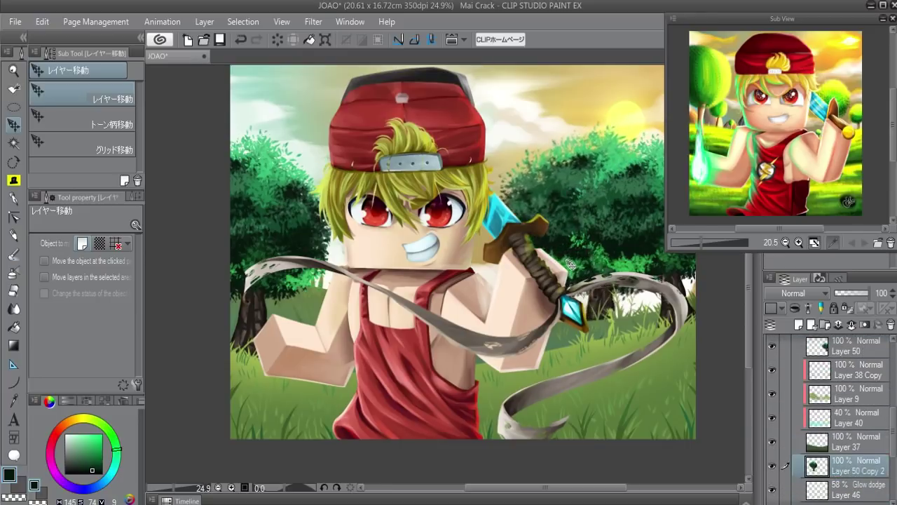
{"action": "key", "text": "ctrl+t"}
{"action": "mouse_move", "coordinate": [507, 253]}
{"action": "left_mouse_down"}
{"action": "mouse_move", "coordinate": [525, 273]}
{"action": "mouse_move", "coordinate": [232, 256]}
{"action": "left_mouse_up"}
{"action": "key", "text": "Return"}
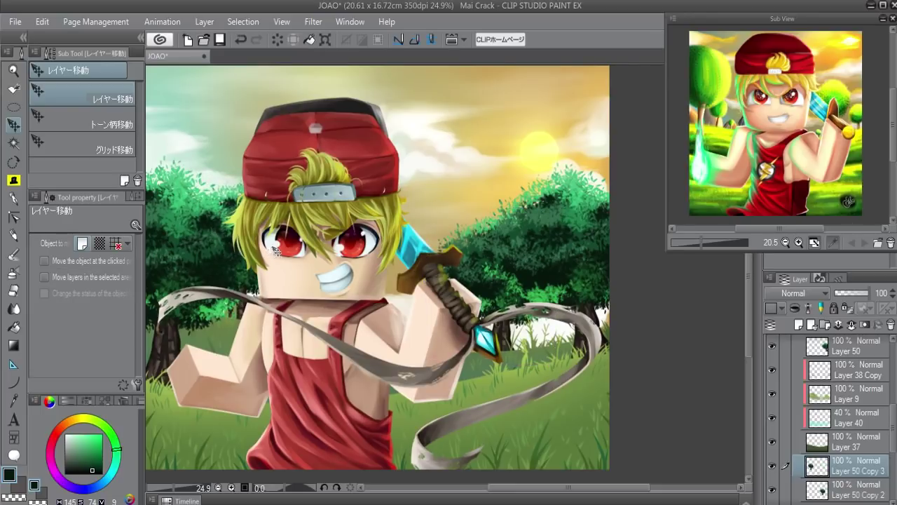
{"action": "key", "text": "ctrl+t"}
{"action": "key", "text": "Return"}
- Create a new empty layer and pick a pale green painting colour
{"action": "scroll", "coordinate": [406, 307], "scroll_direction": "down", "scroll_amount": 1}
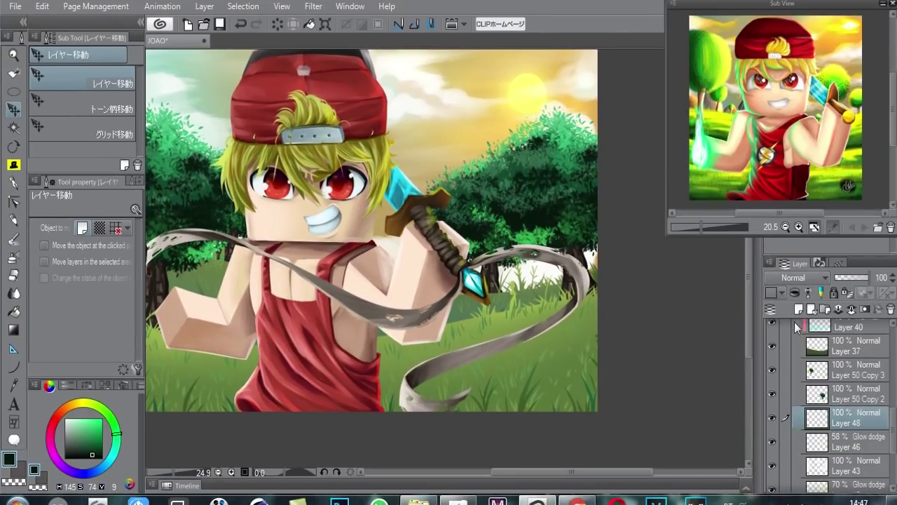
{"action": "key", "text": "ctrl+shift+n"}
{"action": "left_click", "coordinate": [70, 433]}
- Paint blue-grey shapes behind the sword with the round pen
{"action": "scroll", "coordinate": [371, 232], "scroll_direction": "up", "scroll_amount": 1}
{"action": "key", "text": "p"}
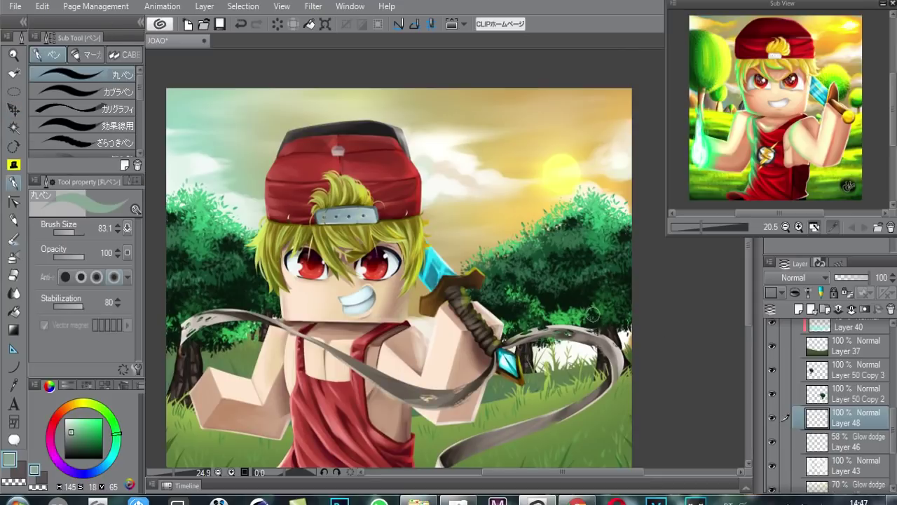
{"action": "left_click_drag", "start_coordinate": [533, 335], "coordinate": [436, 342]}
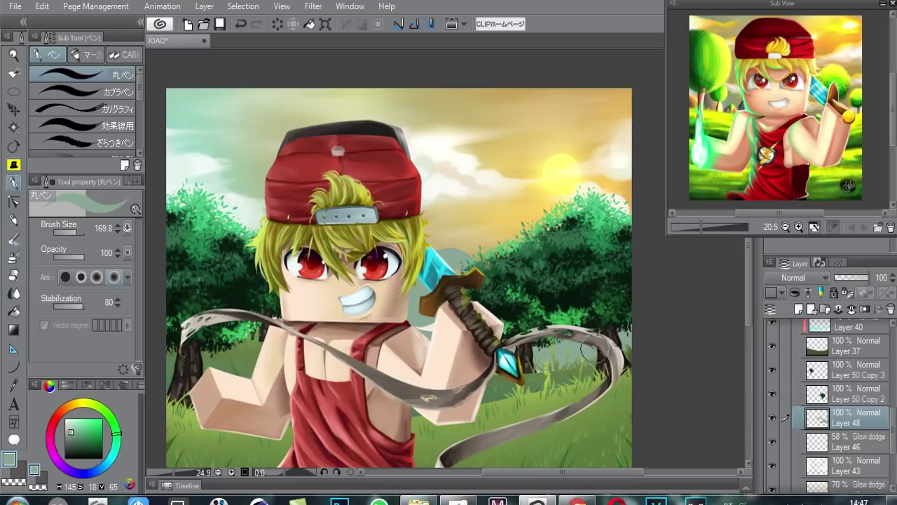
{"action": "key", "text": "bracketright"}
{"action": "key", "text": "bracketright"}
{"action": "key", "text": "bracketright"}
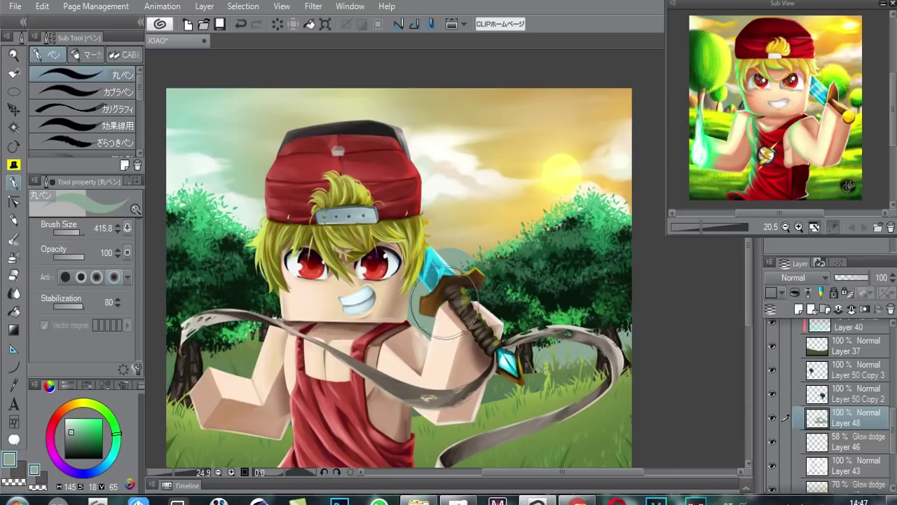
{"action": "left_click_drag", "start_coordinate": [452, 294], "coordinate": [500, 335]}
{"action": "key", "text": "bracketleft"}
{"action": "key", "text": "bracketleft"}
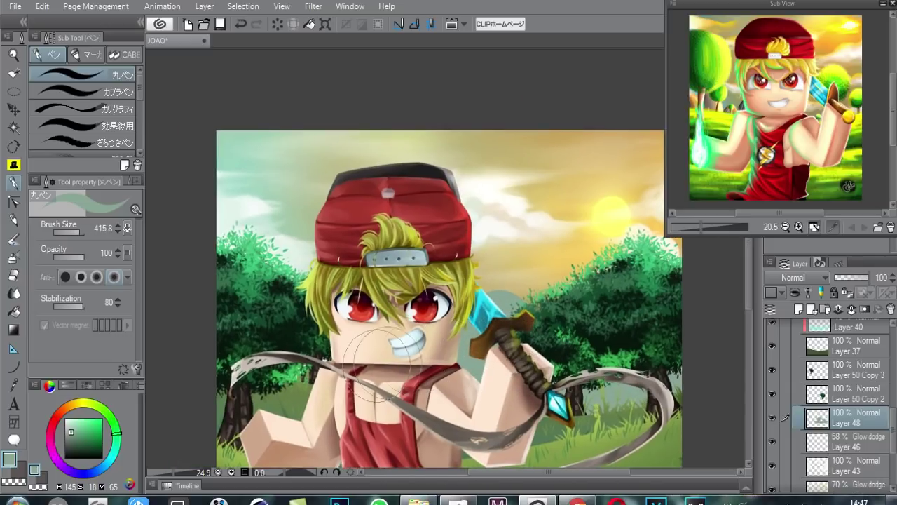
- Add faint blue-grey distant hills across the upper sky, varying the brush size
{"action": "mouse_move", "coordinate": [238, 273]}
{"action": "left_mouse_down"}
{"action": "mouse_move", "coordinate": [217, 203]}
{"action": "mouse_move", "coordinate": [252, 238]}
{"action": "left_mouse_up"}
{"action": "left_click_drag", "start_coordinate": [210, 189], "coordinate": [252, 231]}
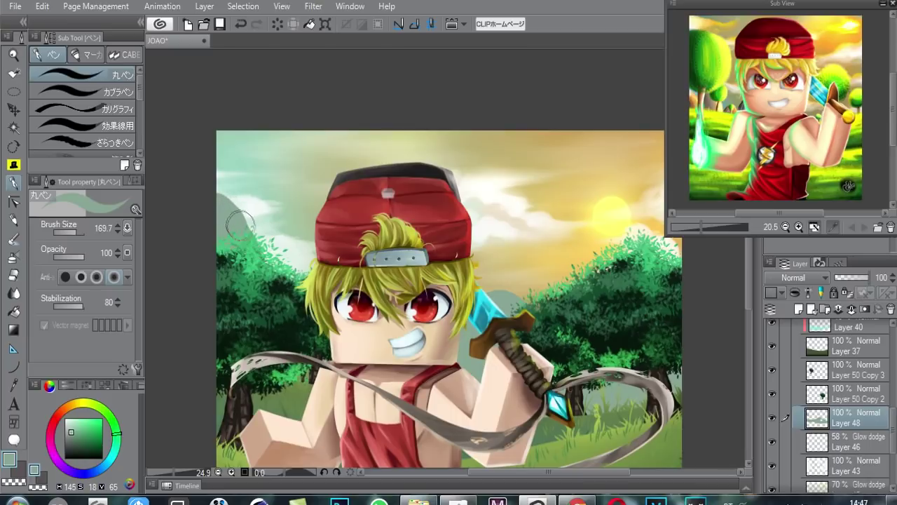
{"action": "key", "text": "bracketleft"}
{"action": "key", "text": "bracketleft"}
{"action": "key", "text": "bracketleft"}
{"action": "left_click_drag", "start_coordinate": [682, 238], "coordinate": [620, 267]}
{"action": "key", "text": "bracketright"}
{"action": "key", "text": "bracketright"}
{"action": "key", "text": "bracketright"}
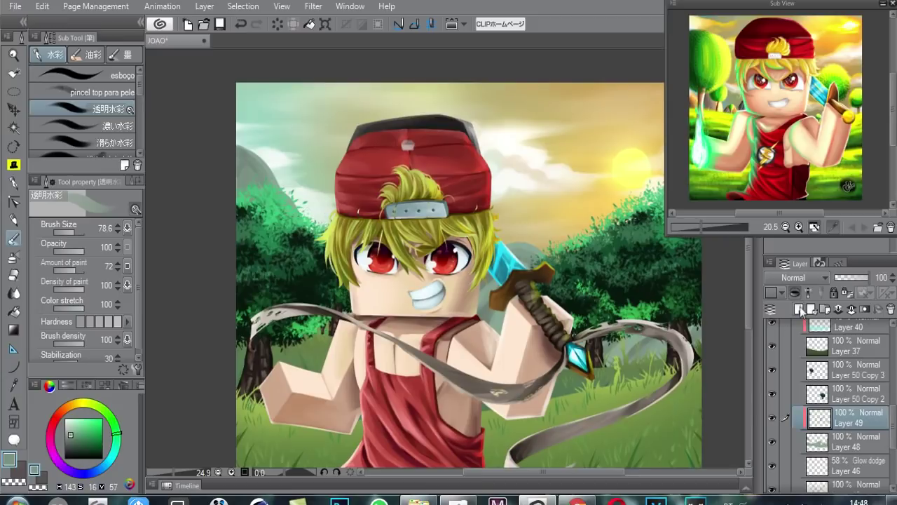
{"action": "left_click", "coordinate": [799, 309]}
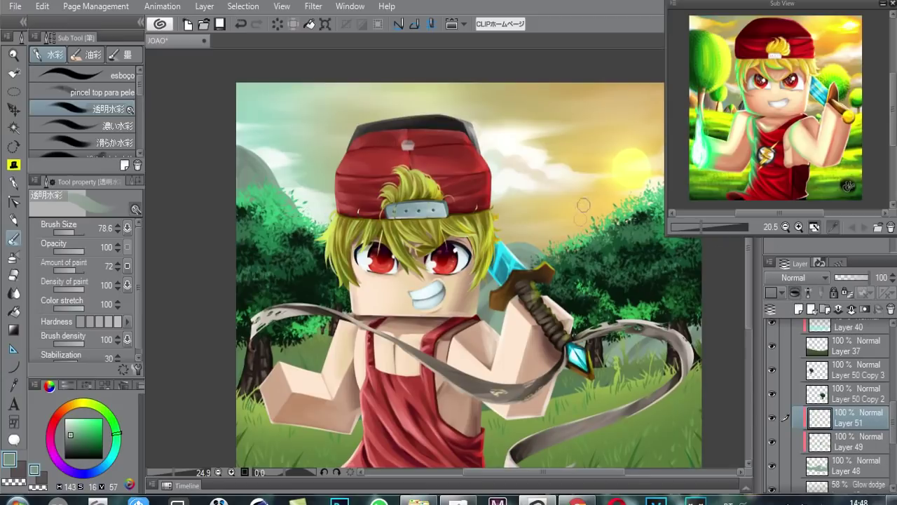
- Brush a light sun-yellow glaze onto the hill and lower Layer 51 to about 53% opacity
{"action": "left_click", "coordinate": [617, 176], "text": "alt"}
{"action": "left_click_drag", "start_coordinate": [617, 175], "coordinate": [615, 201]}
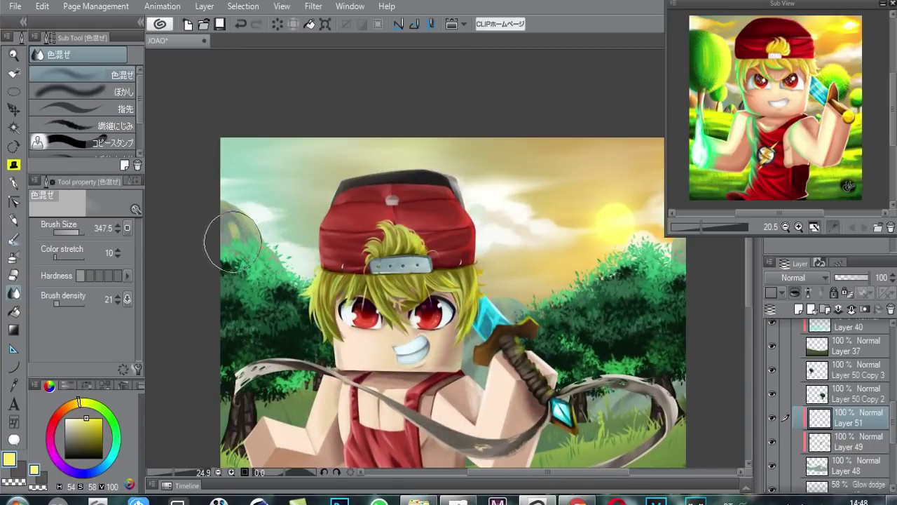
{"action": "left_click_drag", "start_coordinate": [234, 252], "coordinate": [219, 268]}
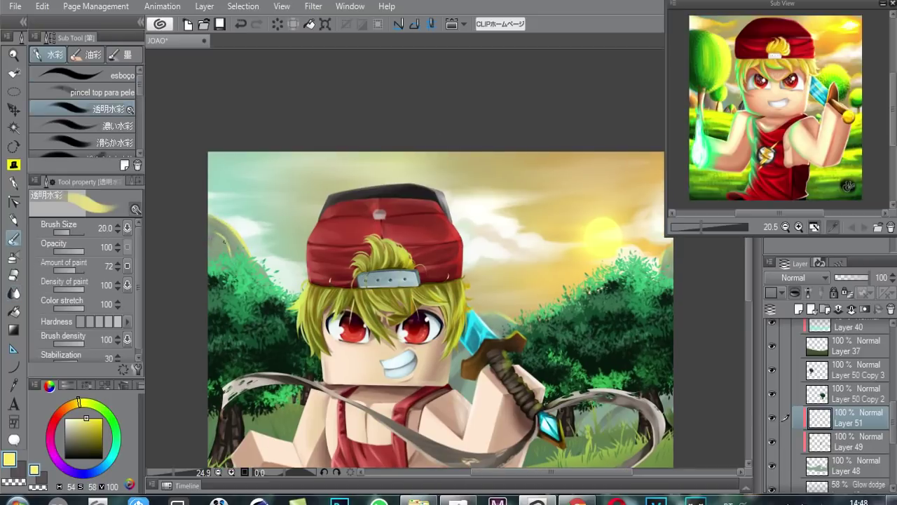
{"action": "left_click_drag", "start_coordinate": [221, 235], "coordinate": [225, 254]}
{"action": "left_click_drag", "start_coordinate": [588, 292], "coordinate": [573, 278]}
{"action": "left_click_drag", "start_coordinate": [853, 274], "coordinate": [858, 279]}
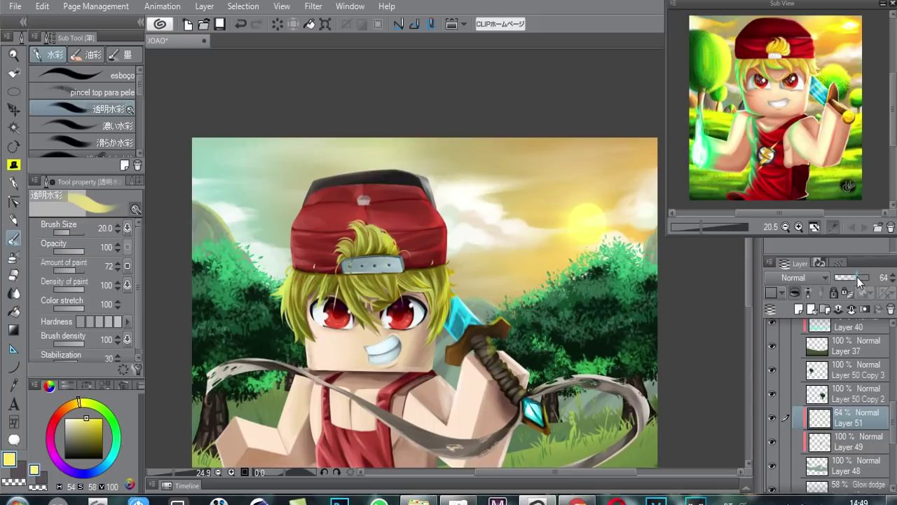
- Begin shifting Layer 49's hue in the Hue/Saturation/Luminosity adjustment
{"action": "left_click_drag", "start_coordinate": [204, 222], "coordinate": [223, 231]}
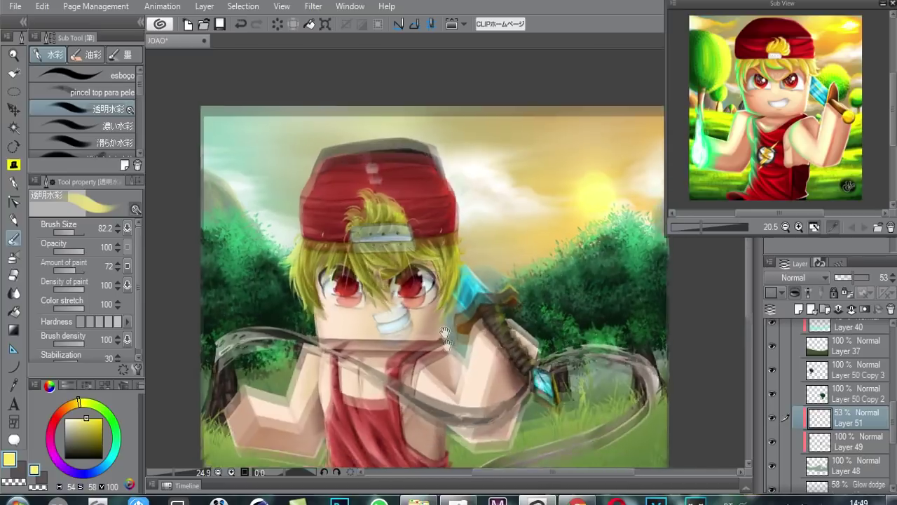
{"action": "left_click_drag", "start_coordinate": [249, 221], "coordinate": [186, 156]}
{"action": "left_click", "coordinate": [826, 443]}
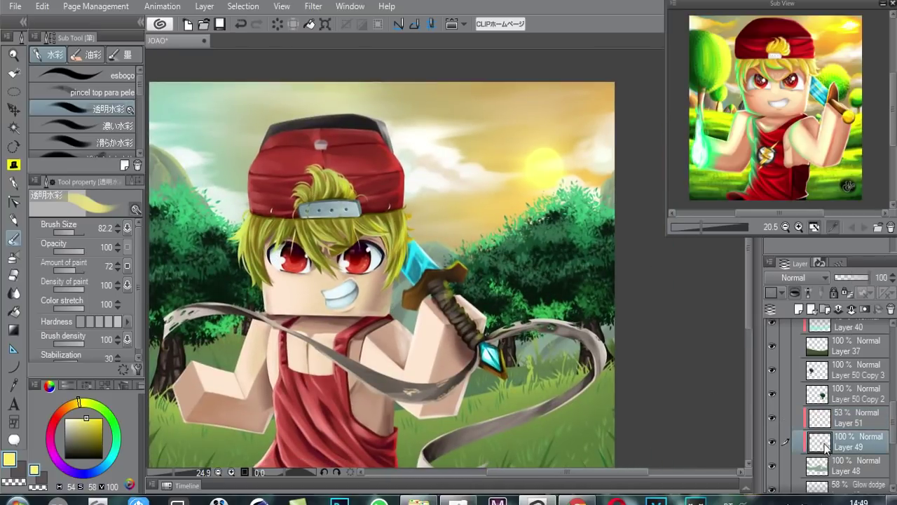
{"action": "key", "text": "ctrl+u"}
{"action": "mouse_move", "coordinate": [696, 72]}
{"action": "left_mouse_down"}
{"action": "mouse_move", "coordinate": [679, 77]}
{"action": "mouse_move", "coordinate": [702, 71]}
{"action": "left_mouse_up"}
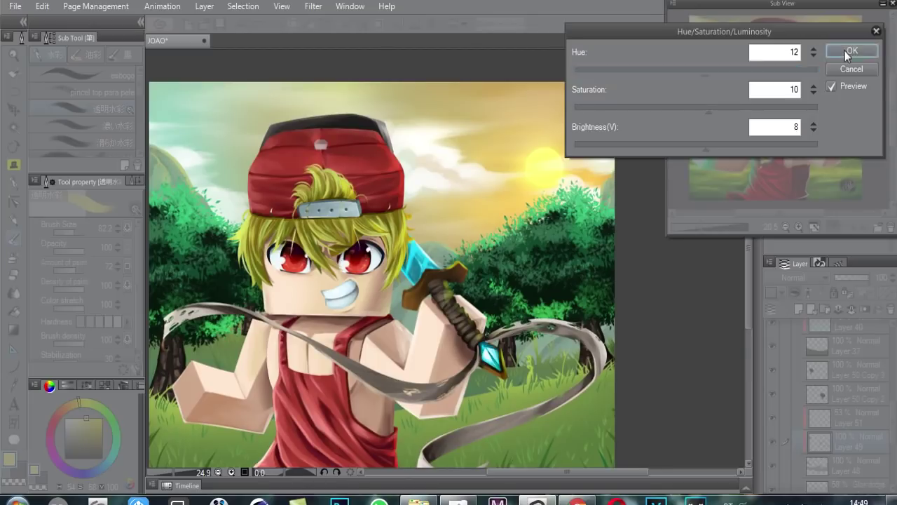
- Apply Layer 49's hue shift, then recolour Layer 50 Copy 3 with new hue, lower saturation and more brightness
{"action": "left_click", "coordinate": [851, 51]}
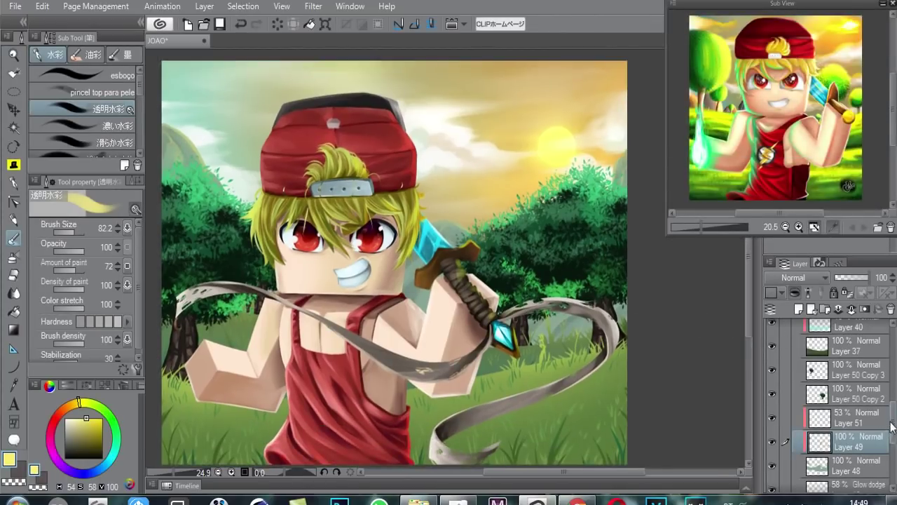
{"action": "scroll", "coordinate": [892, 426], "scroll_direction": "up", "scroll_amount": 2}
{"action": "left_click", "coordinate": [817, 426]}
{"action": "key", "text": "ctrl+u"}
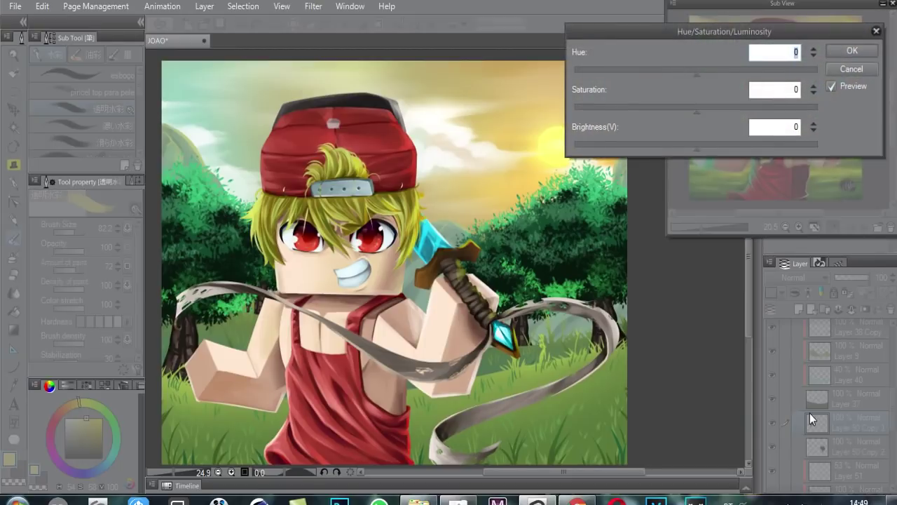
{"action": "mouse_move", "coordinate": [680, 73]}
{"action": "left_mouse_down"}
{"action": "mouse_move", "coordinate": [663, 70]}
{"action": "mouse_move", "coordinate": [724, 70]}
{"action": "left_mouse_up"}
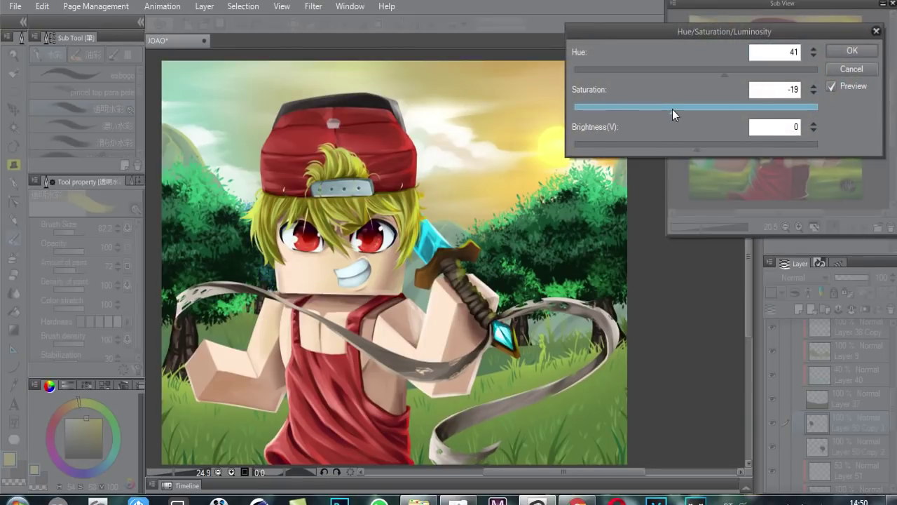
{"action": "left_click_drag", "start_coordinate": [672, 109], "coordinate": [676, 109]}
{"action": "mouse_move", "coordinate": [686, 143]}
{"action": "left_mouse_down"}
{"action": "mouse_move", "coordinate": [722, 142]}
{"action": "mouse_move", "coordinate": [715, 144]}
{"action": "left_mouse_up"}
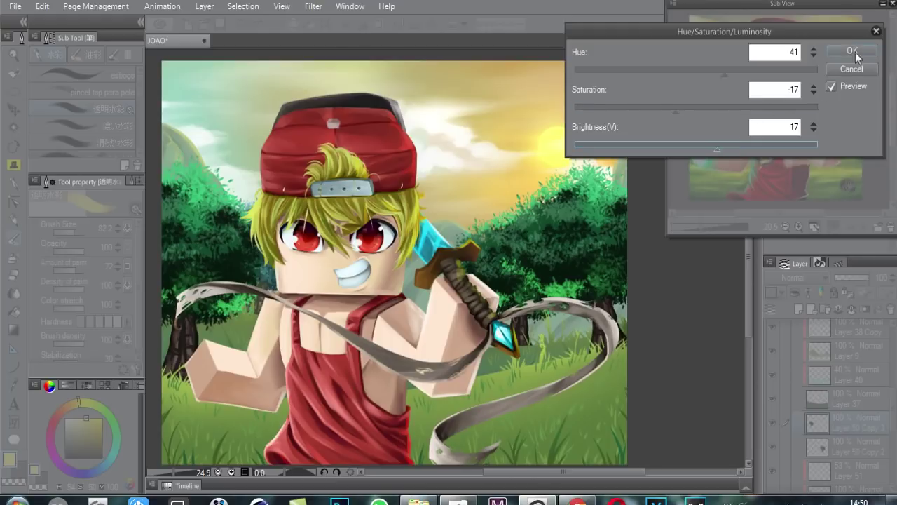
{"action": "left_click", "coordinate": [851, 50]}
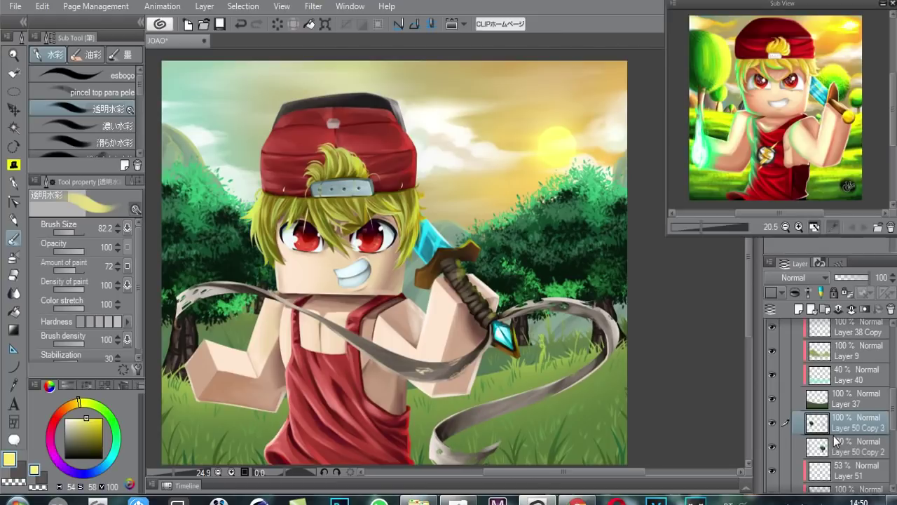
- Merge Layer 50 Copy 3 down, brighten it, shift its hue to 29, and move Layer 52 above Layer 50 Copy 2
{"action": "key", "text": "ctrl+e"}
{"action": "key", "text": "ctrl+u"}
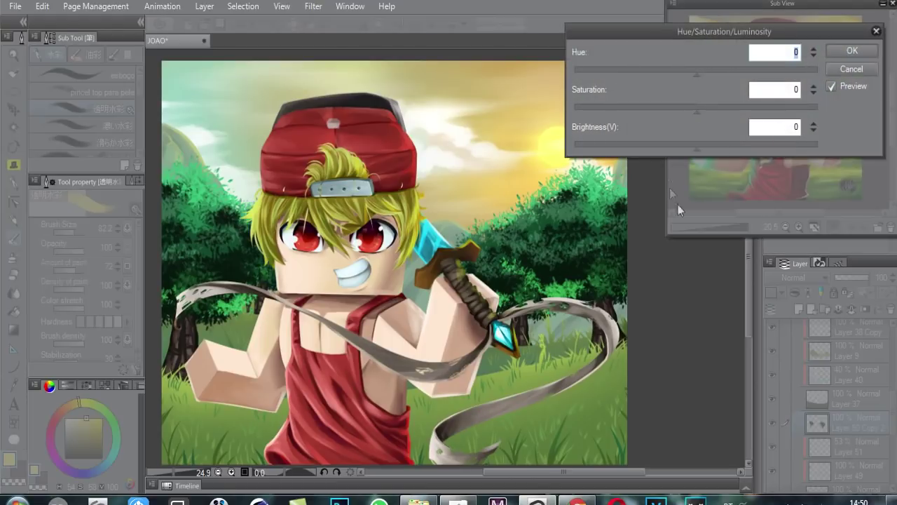
{"action": "left_click_drag", "start_coordinate": [682, 145], "coordinate": [714, 146]}
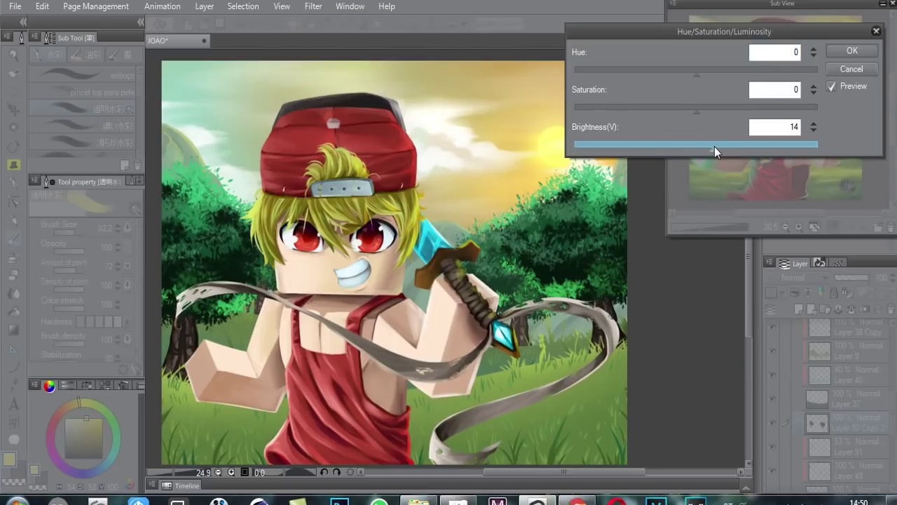
{"action": "left_click", "coordinate": [685, 70]}
{"action": "left_click_drag", "start_coordinate": [685, 72], "coordinate": [718, 80]}
{"action": "key", "text": "Return"}
{"action": "left_click_drag", "start_coordinate": [822, 417], "coordinate": [821, 414]}
- Set up a white soft airbrush at about 625 on a new layer above Layer 50
{"action": "key", "text": "b"}
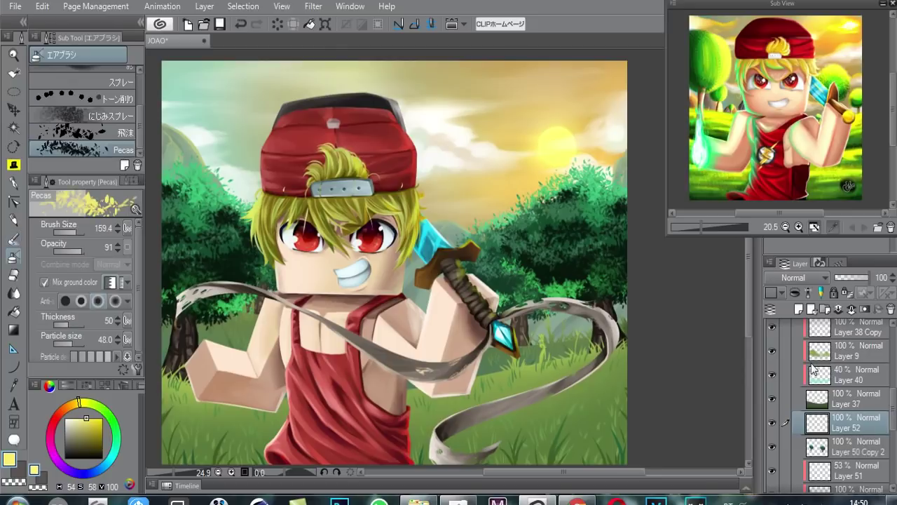
{"action": "left_click", "coordinate": [64, 418]}
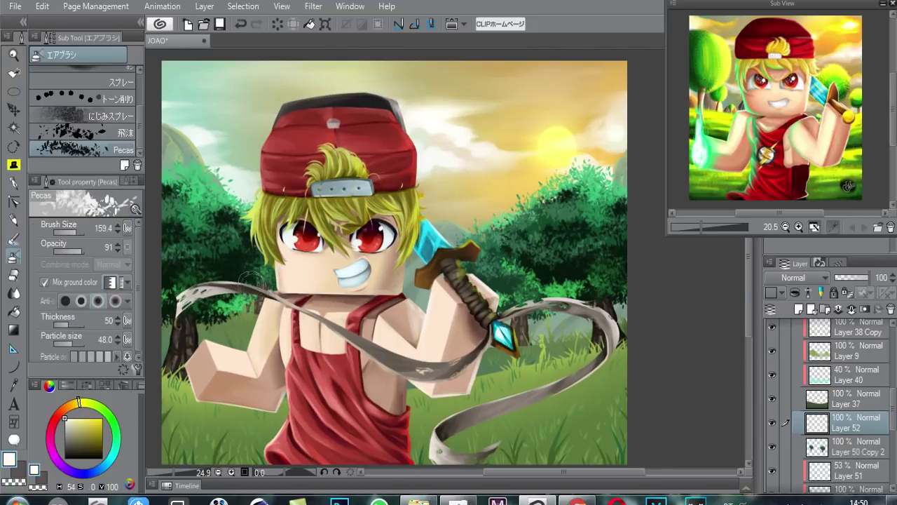
{"action": "scroll", "coordinate": [105, 126], "scroll_direction": "up", "scroll_amount": 3}
{"action": "left_click", "coordinate": [84, 73]}
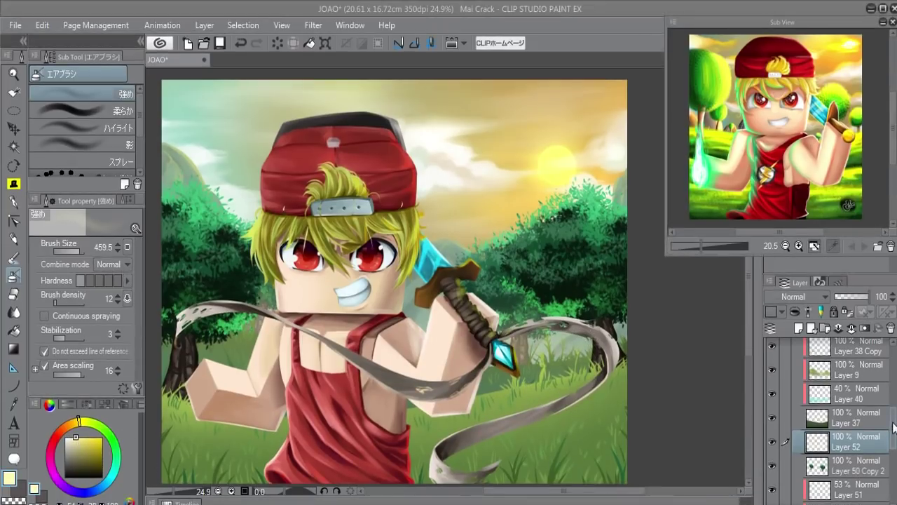
{"action": "scroll", "coordinate": [841, 421], "scroll_direction": "up", "scroll_amount": 3}
{"action": "left_click", "coordinate": [863, 423]}
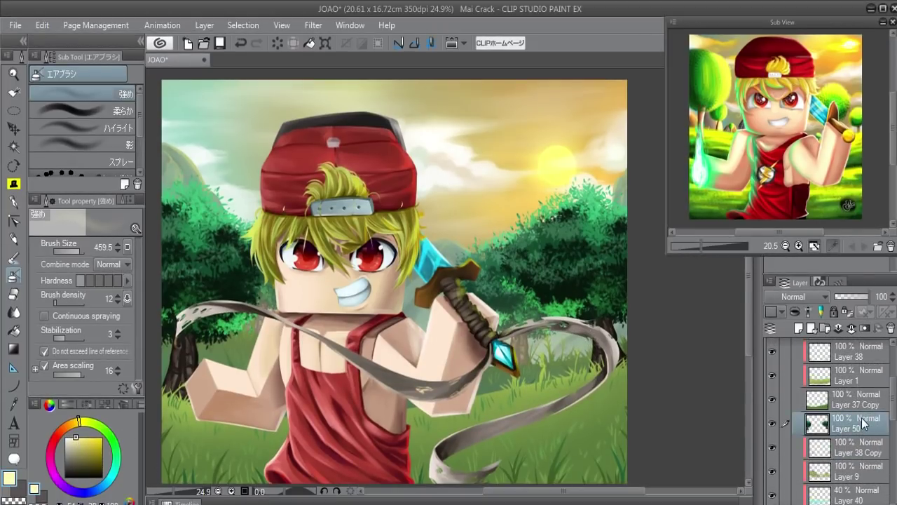
{"action": "left_click", "coordinate": [798, 328]}
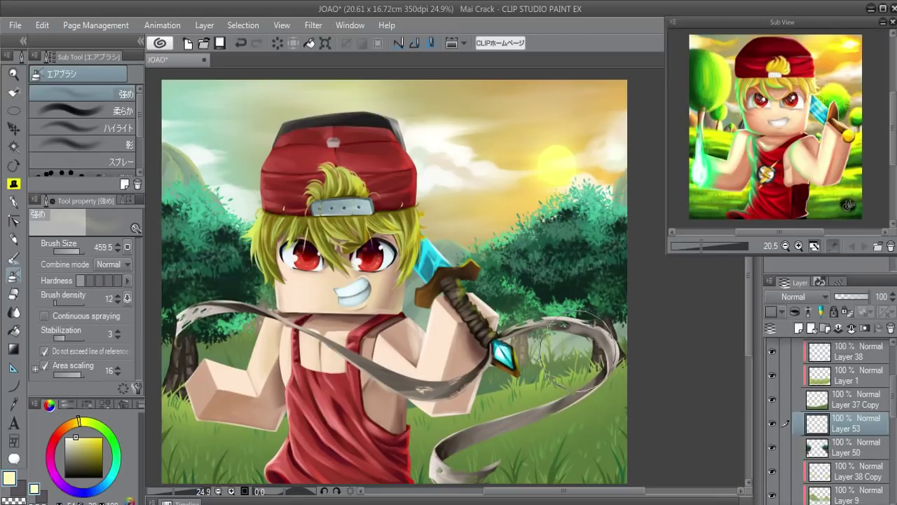
{"action": "left_click_drag", "start_coordinate": [579, 351], "coordinate": [546, 312]}
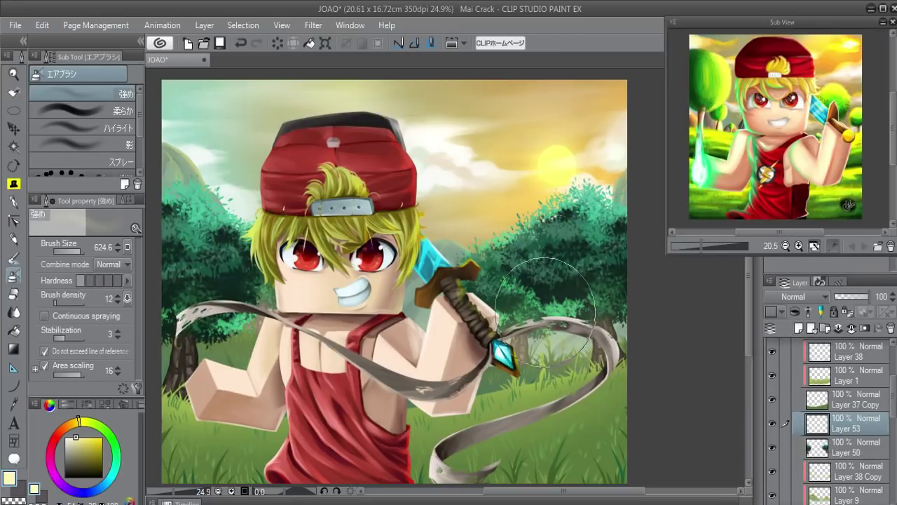
{"action": "left_click_drag", "start_coordinate": [548, 341], "coordinate": [527, 338]}
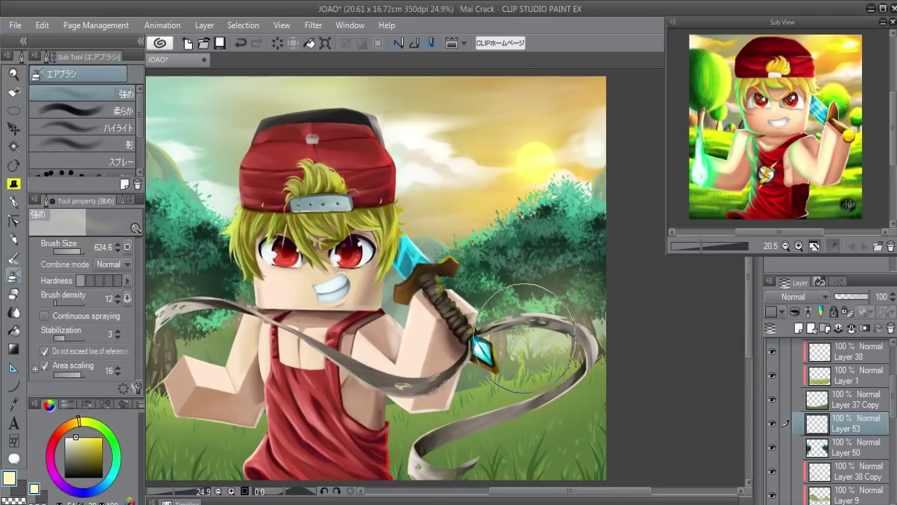
- Add Layer 54 in Color dodge and paint glowing yellow specks among the trees with the round pen
{"action": "key", "text": "p"}
{"action": "left_click", "coordinate": [797, 328]}
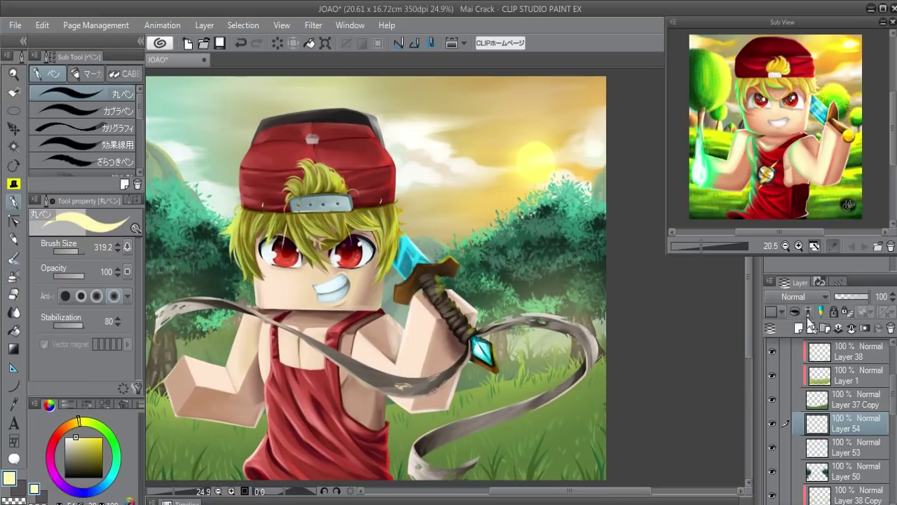
{"action": "left_click", "coordinate": [811, 297]}
{"action": "left_click", "coordinate": [788, 126]}
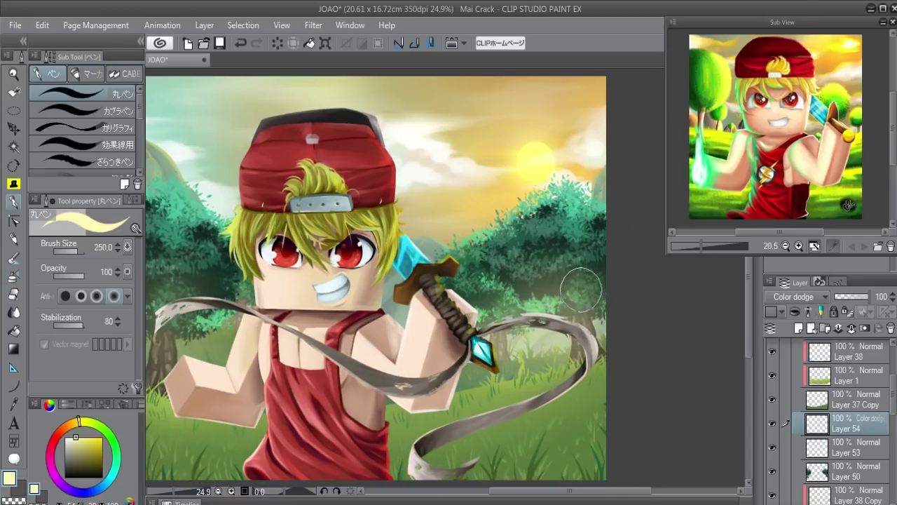
{"action": "left_click", "coordinate": [794, 297]}
{"action": "left_click", "coordinate": [796, 171]}
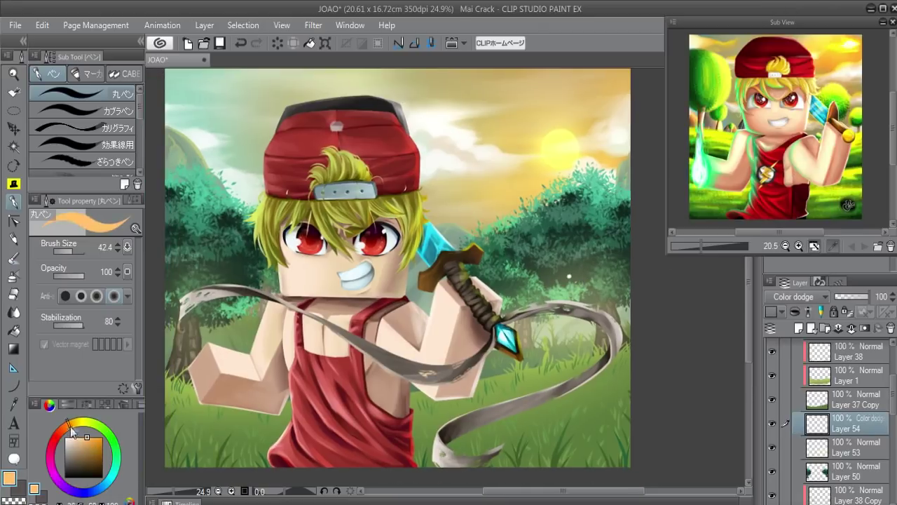
{"action": "left_click_drag", "start_coordinate": [82, 440], "coordinate": [87, 424]}
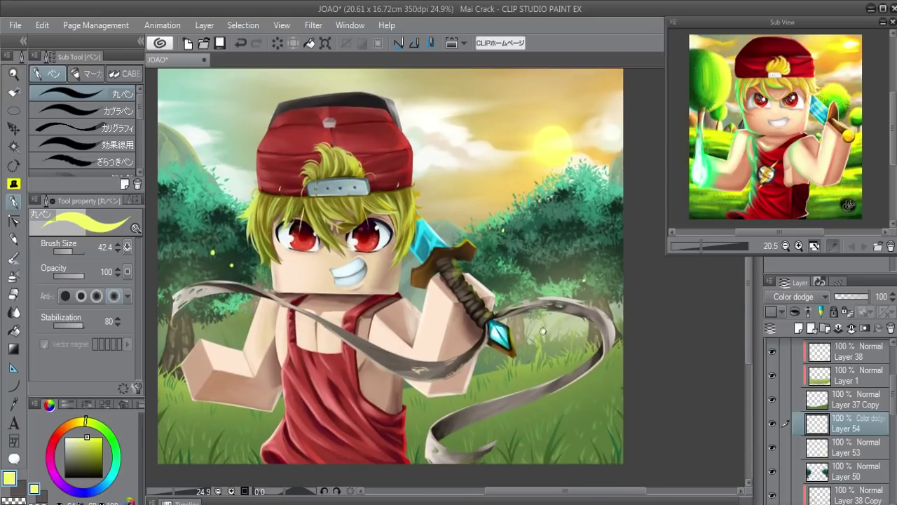
- Dab glowing airbrush dots at size 64 on both treelines and lower Layer 54 to 74% opacity
{"action": "left_click", "coordinate": [13, 276]}
{"action": "left_click_drag", "start_coordinate": [547, 308], "coordinate": [544, 300]}
{"action": "left_click", "coordinate": [584, 279]}
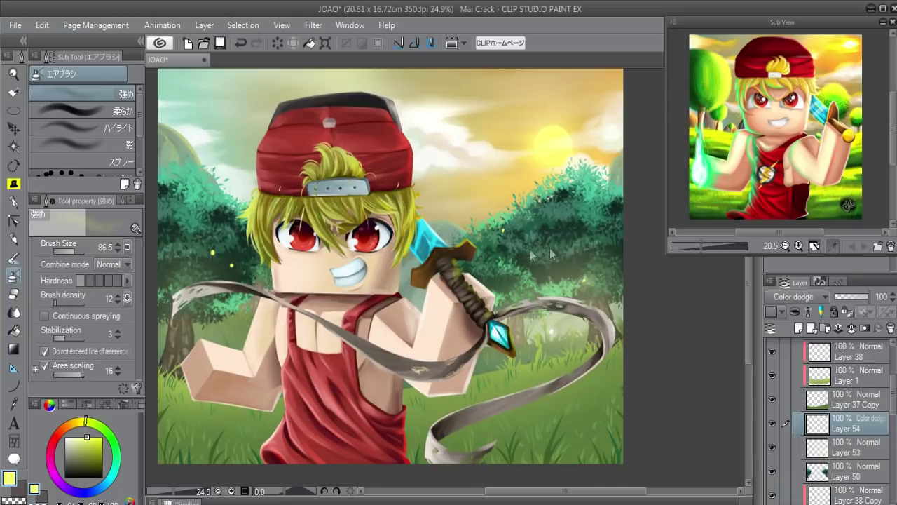
{"action": "left_click", "coordinate": [232, 265]}
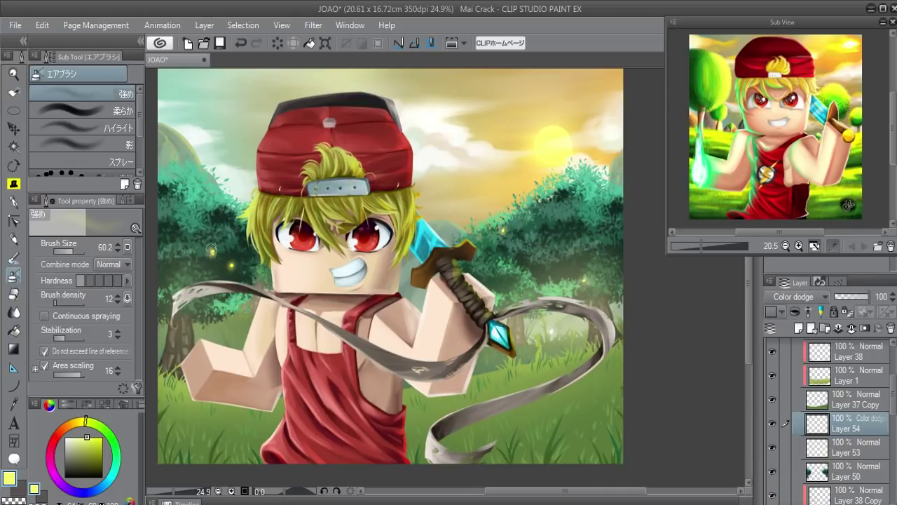
{"action": "mouse_move", "coordinate": [870, 297]}
{"action": "left_mouse_down"}
{"action": "mouse_move", "coordinate": [857, 302]}
{"action": "mouse_move", "coordinate": [864, 297]}
{"action": "left_mouse_up"}
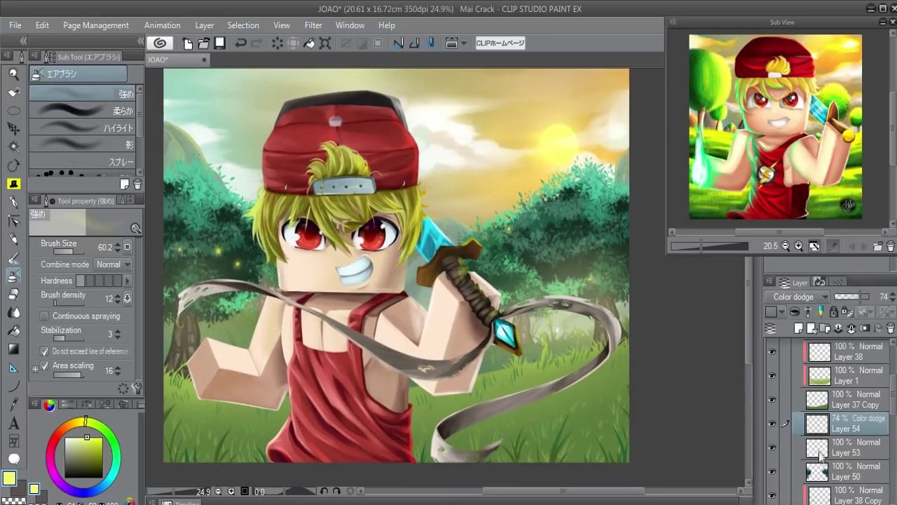
{"action": "left_click", "coordinate": [779, 451]}
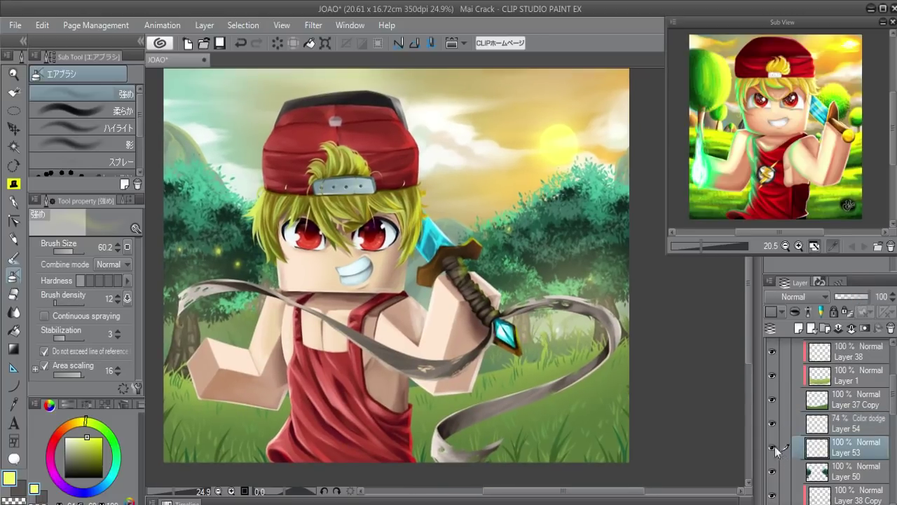
- Lower Layer 52 to 68% and Layer 53 to 40% opacity
{"action": "left_click", "coordinate": [772, 447]}
{"action": "left_click_drag", "start_coordinate": [868, 297], "coordinate": [857, 301]}
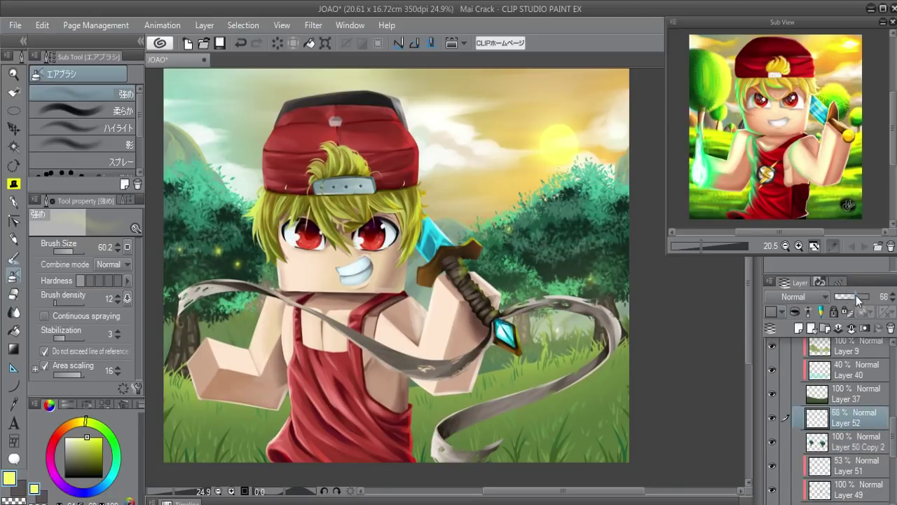
{"action": "left_click_drag", "start_coordinate": [849, 302], "coordinate": [846, 301]}
{"action": "scroll", "coordinate": [888, 423], "scroll_direction": "up", "scroll_amount": 3}
{"action": "left_click", "coordinate": [848, 411]}
{"action": "left_click_drag", "start_coordinate": [864, 301], "coordinate": [848, 300]}
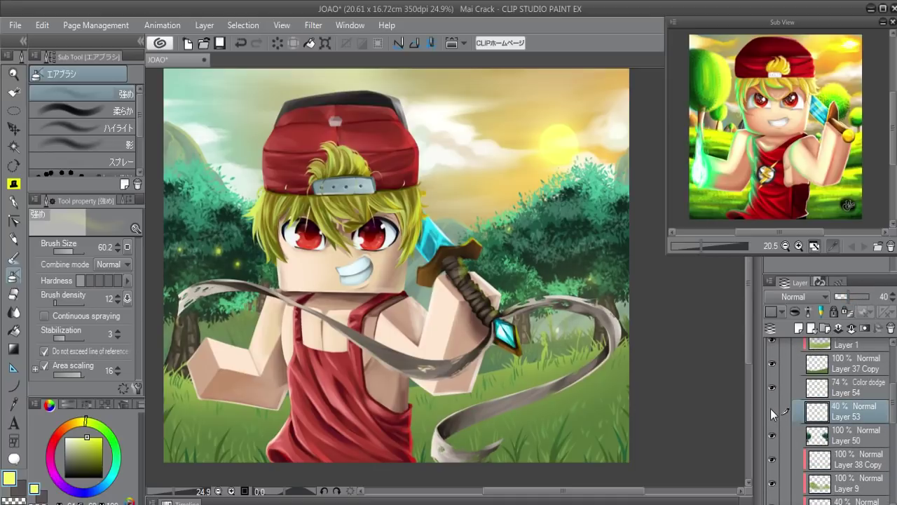
- Pan the artwork up and collapse Folder 1 in the Layer palette
{"action": "scroll", "coordinate": [524, 307], "scroll_direction": "up", "scroll_amount": 2}
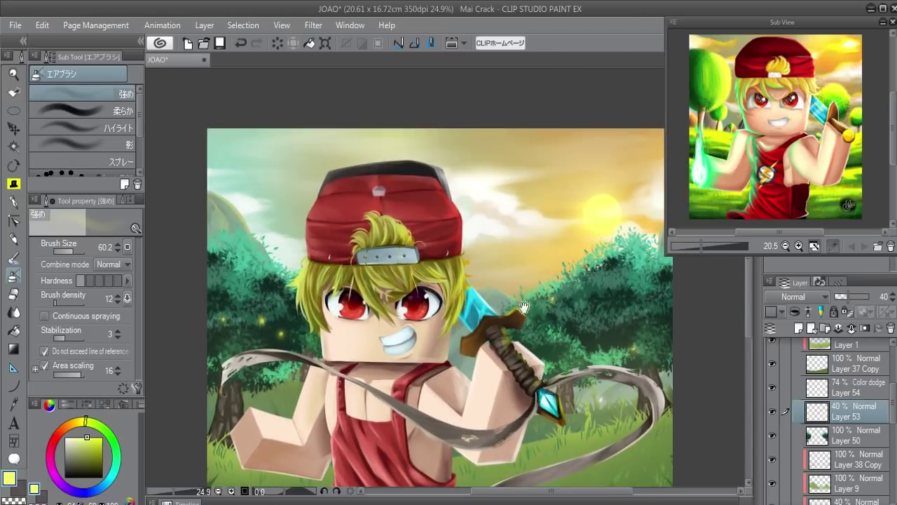
{"action": "mouse_move", "coordinate": [519, 265]}
{"action": "left_mouse_down"}
{"action": "mouse_move", "coordinate": [510, 309]}
{"action": "mouse_move", "coordinate": [520, 288]}
{"action": "left_mouse_up"}
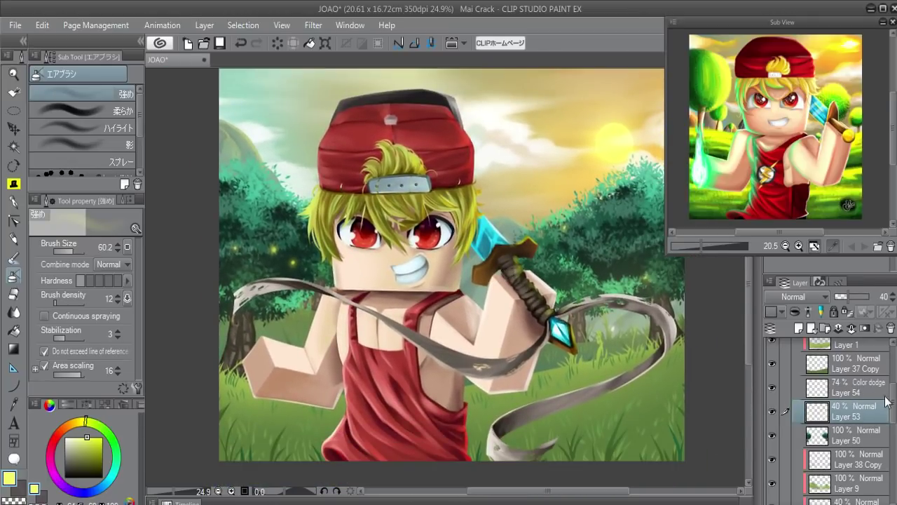
{"action": "scroll", "coordinate": [885, 396], "scroll_direction": "up", "scroll_amount": 3}
{"action": "scroll", "coordinate": [890, 371], "scroll_direction": "up", "scroll_amount": 3}
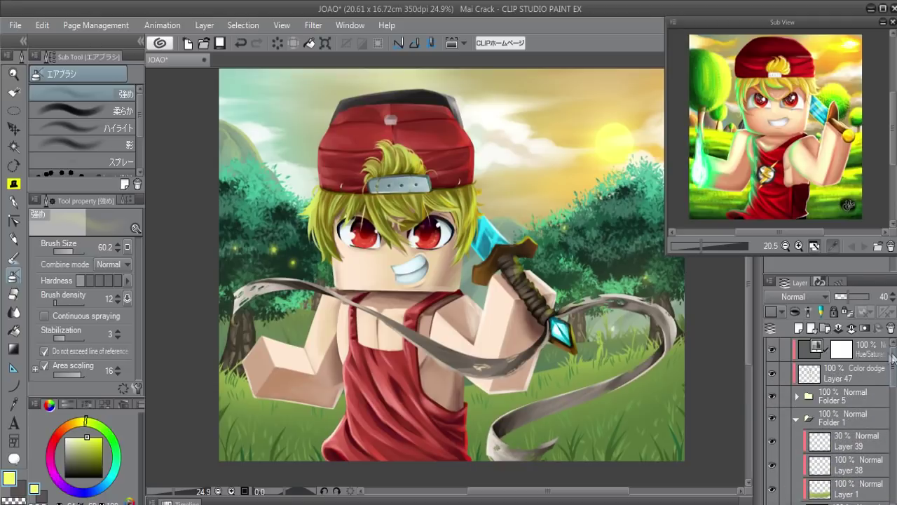
{"action": "left_click", "coordinate": [796, 418]}
{"action": "left_click", "coordinate": [799, 330]}
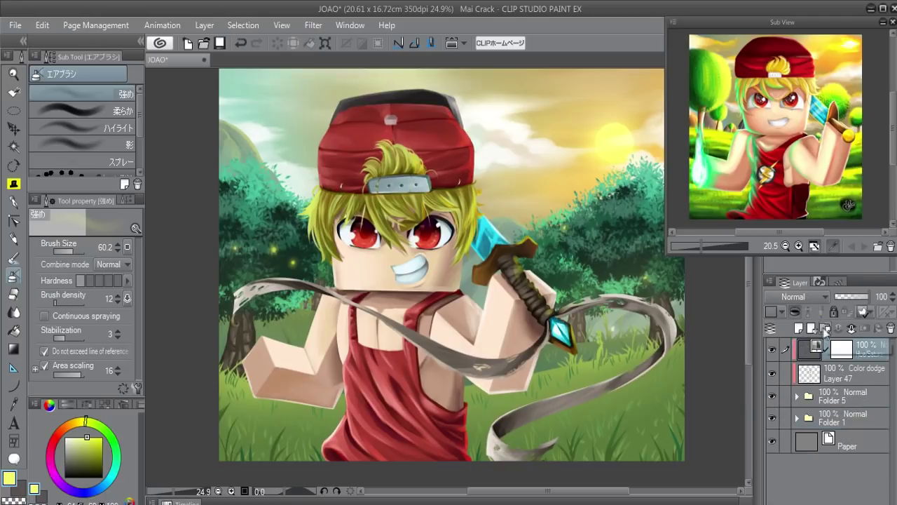
- Dab darker green blobs beside the cap with the round pen at about size 199
{"action": "left_click_drag", "start_coordinate": [397, 339], "coordinate": [408, 344]}
{"action": "key", "text": "p"}
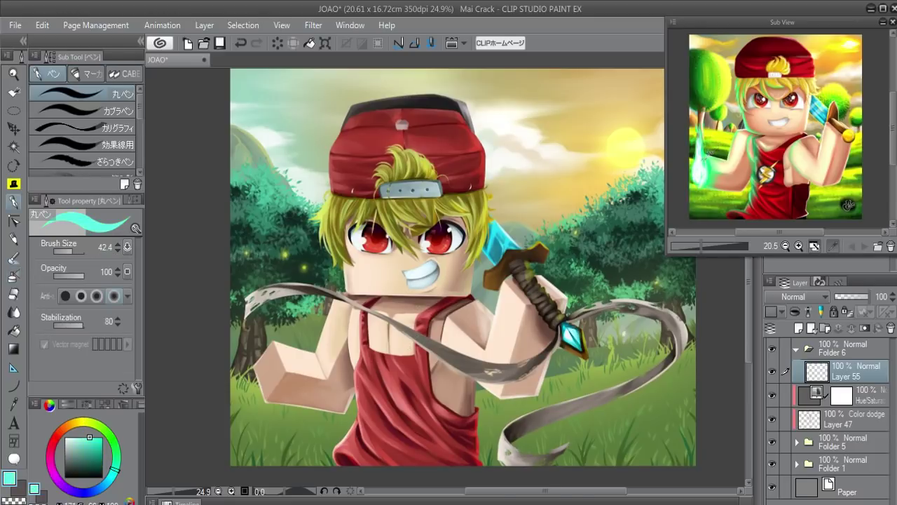
{"action": "mouse_move", "coordinate": [539, 170]}
{"action": "left_mouse_down"}
{"action": "mouse_move", "coordinate": [531, 206]}
{"action": "mouse_move", "coordinate": [501, 249]}
{"action": "left_mouse_up"}
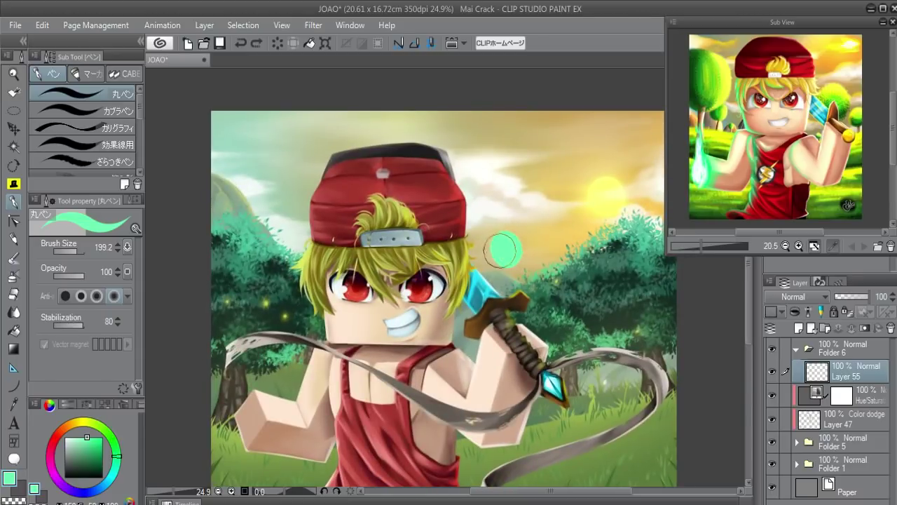
{"action": "left_click_drag", "start_coordinate": [100, 448], "coordinate": [92, 457]}
{"action": "left_click", "coordinate": [502, 243]}
{"action": "key", "text": "ctrl+z"}
{"action": "left_click", "coordinate": [502, 243]}
{"action": "left_click", "coordinate": [526, 225]}
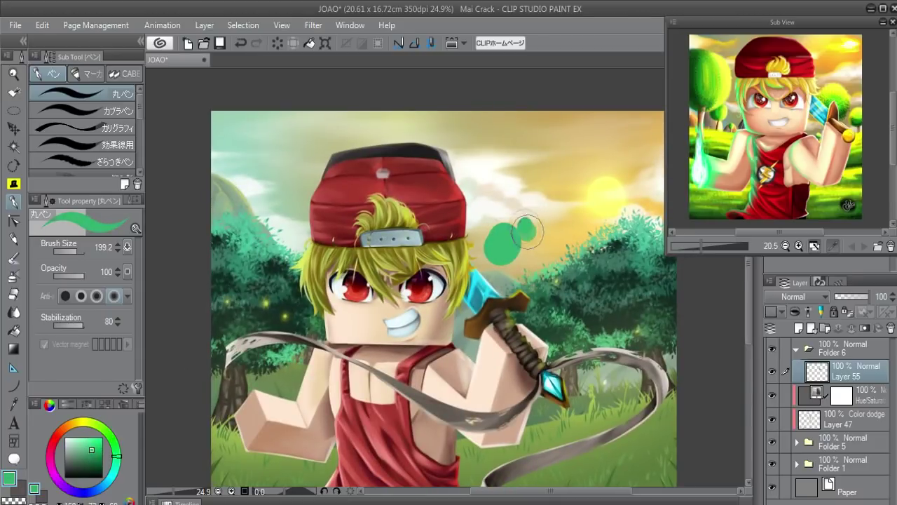
{"action": "left_click_drag", "start_coordinate": [526, 242], "coordinate": [535, 265]}
{"action": "left_click", "coordinate": [533, 259]}
- Carve notches and a round hole into the green blob with the hard eraser, and place Layer 56 beneath it
{"action": "key", "text": "e"}
{"action": "left_click", "coordinate": [536, 224]}
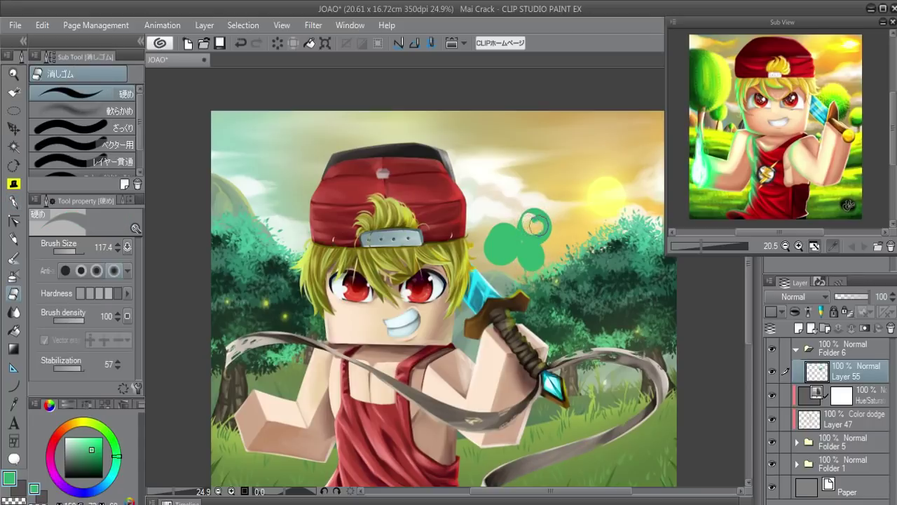
{"action": "left_click_drag", "start_coordinate": [506, 234], "coordinate": [502, 236]}
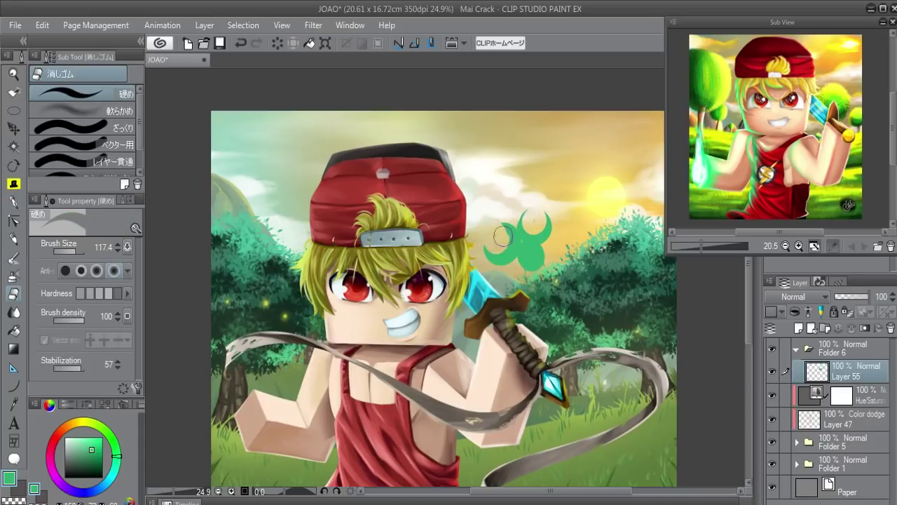
{"action": "left_click", "coordinate": [530, 249]}
{"action": "left_click", "coordinate": [799, 328]}
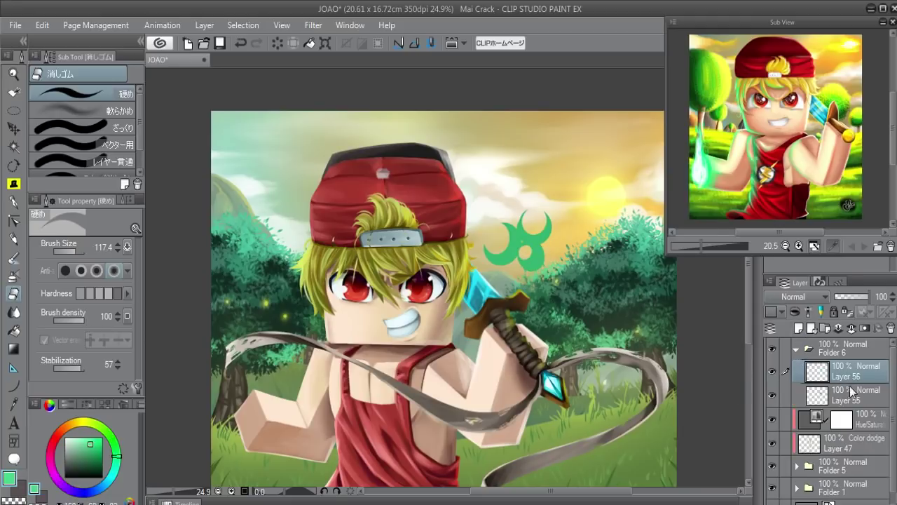
{"action": "left_click_drag", "start_coordinate": [851, 392], "coordinate": [841, 398]}
- Paint mint-green blobs behind the shape and carve them into spiky flame tongues
{"action": "key", "text": "p"}
{"action": "mouse_move", "coordinate": [471, 246]}
{"action": "left_mouse_down"}
{"action": "mouse_move", "coordinate": [505, 223]}
{"action": "mouse_move", "coordinate": [518, 184]}
{"action": "left_mouse_up"}
{"action": "left_click_drag", "start_coordinate": [529, 242], "coordinate": [541, 206]}
{"action": "key", "text": "e"}
{"action": "mouse_move", "coordinate": [522, 173]}
{"action": "left_mouse_down"}
{"action": "mouse_move", "coordinate": [506, 191]}
{"action": "mouse_move", "coordinate": [547, 223]}
{"action": "mouse_move", "coordinate": [552, 208]}
{"action": "mouse_move", "coordinate": [532, 234]}
{"action": "left_mouse_up"}
{"action": "left_click_drag", "start_coordinate": [499, 218], "coordinate": [480, 242]}
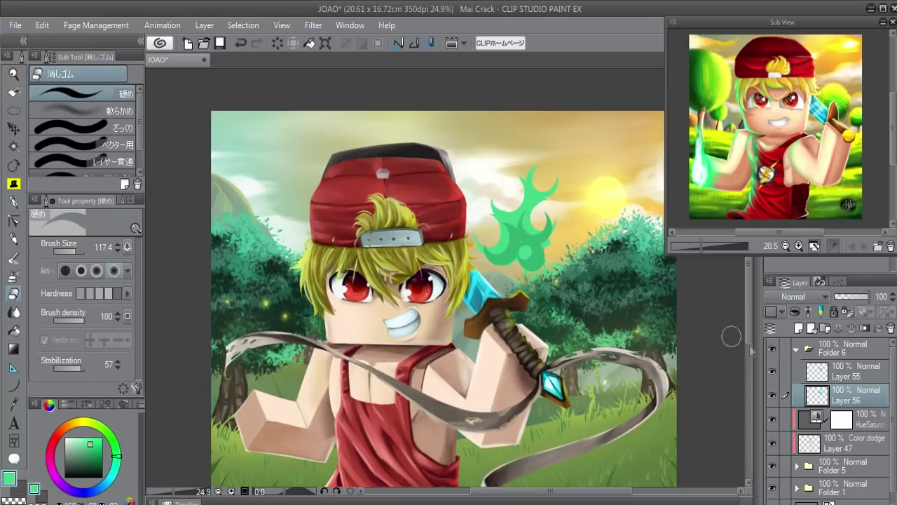
- Paint paler green highlights on a new layer and merge the flame layers into one
{"action": "left_click", "coordinate": [798, 329]}
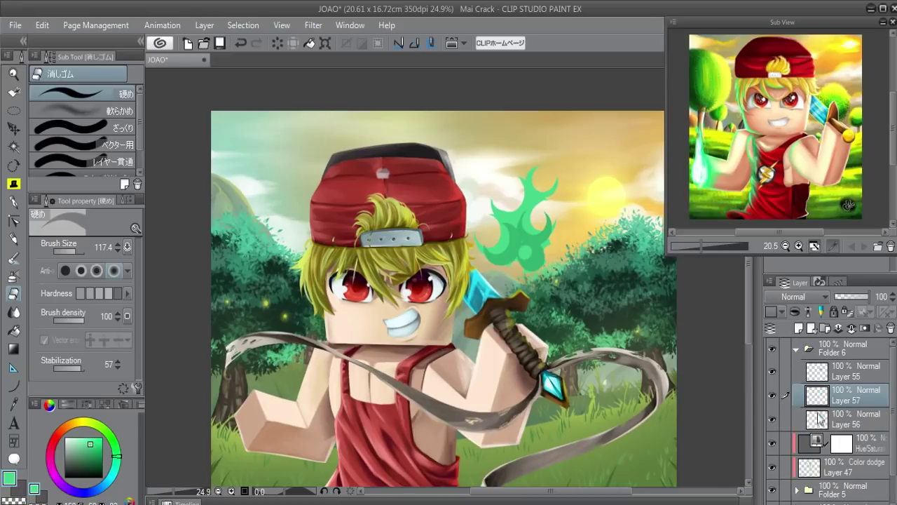
{"action": "left_click_drag", "start_coordinate": [95, 444], "coordinate": [78, 441]}
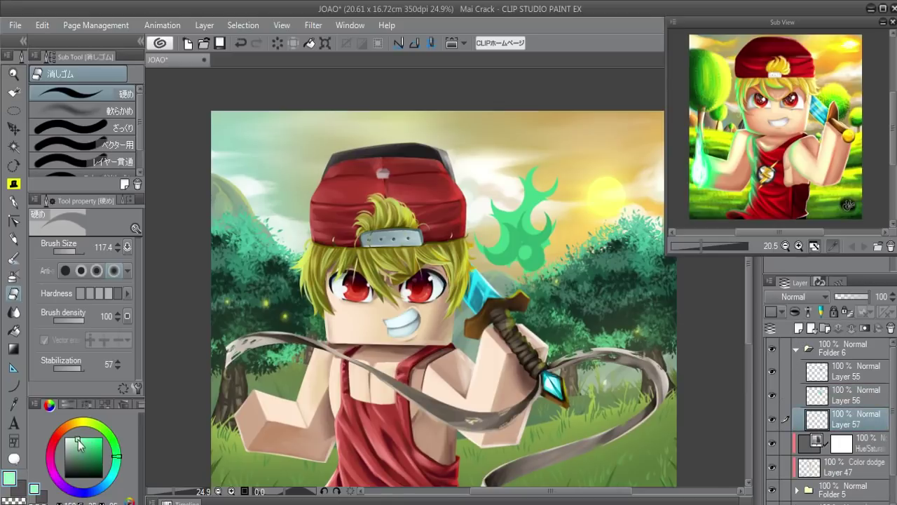
{"action": "mouse_move", "coordinate": [491, 217]}
{"action": "left_mouse_down"}
{"action": "mouse_move", "coordinate": [508, 165]}
{"action": "mouse_move", "coordinate": [494, 200]}
{"action": "mouse_move", "coordinate": [525, 183]}
{"action": "mouse_move", "coordinate": [546, 209]}
{"action": "mouse_move", "coordinate": [545, 222]}
{"action": "left_mouse_up"}
{"action": "left_click", "coordinate": [833, 372]}
{"action": "key", "text": "ctrl+e"}
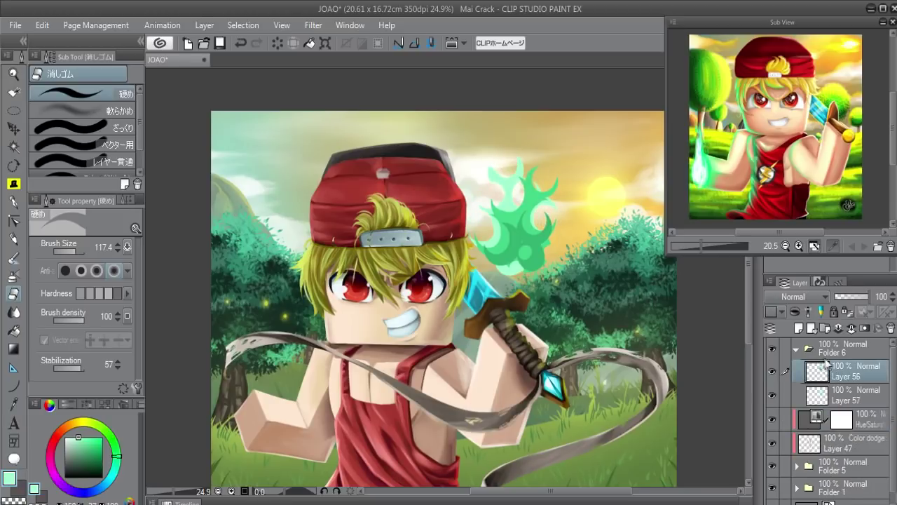
{"action": "key", "text": "ctrl+e"}
- Smudge the flame's spikes and lower strands into wispy curls with the Finger tool at Color stretch 100
{"action": "key", "text": "j"}
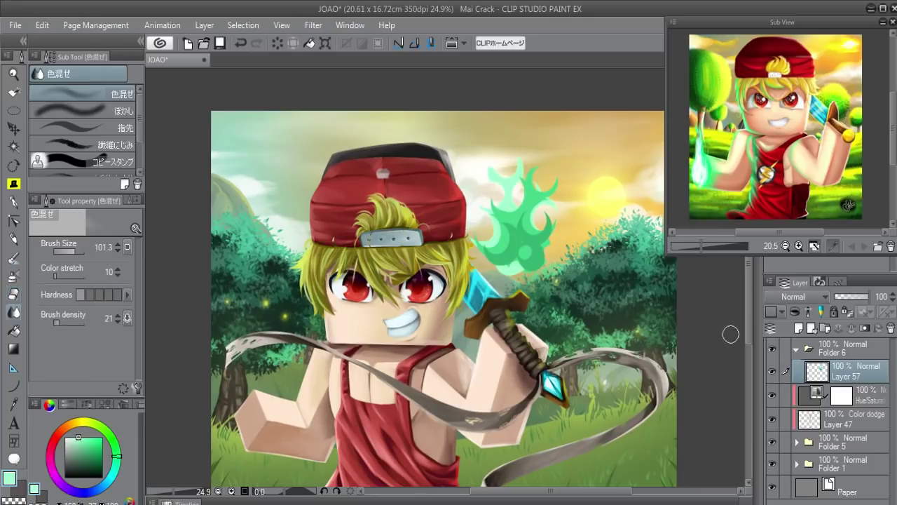
{"action": "left_click", "coordinate": [133, 129]}
{"action": "mouse_move", "coordinate": [531, 188]}
{"action": "left_mouse_down"}
{"action": "mouse_move", "coordinate": [519, 175]}
{"action": "mouse_move", "coordinate": [527, 188]}
{"action": "left_mouse_up"}
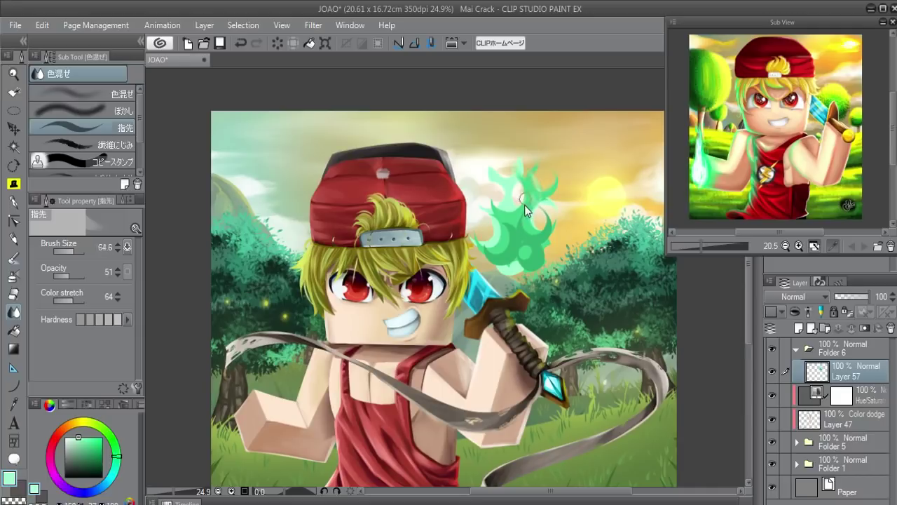
{"action": "left_click", "coordinate": [85, 296]}
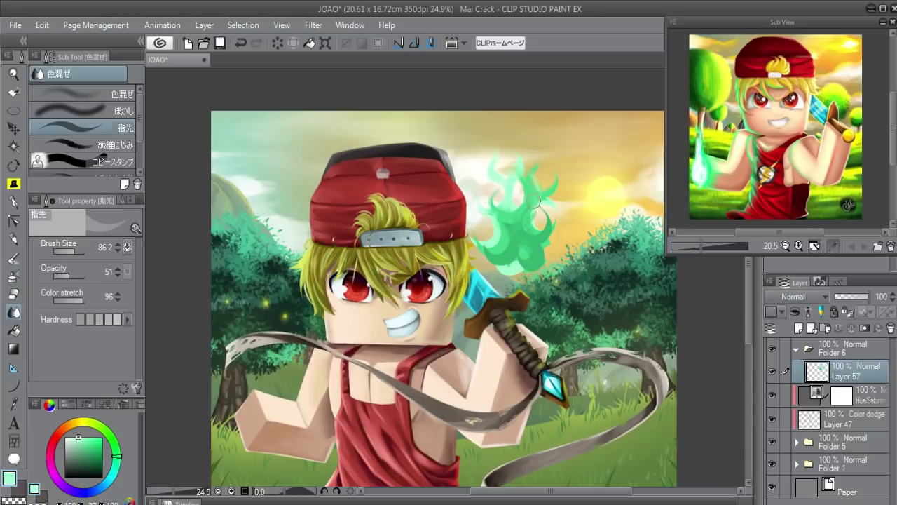
{"action": "left_click_drag", "start_coordinate": [536, 202], "coordinate": [544, 234]}
{"action": "left_click_drag", "start_coordinate": [516, 174], "coordinate": [494, 228]}
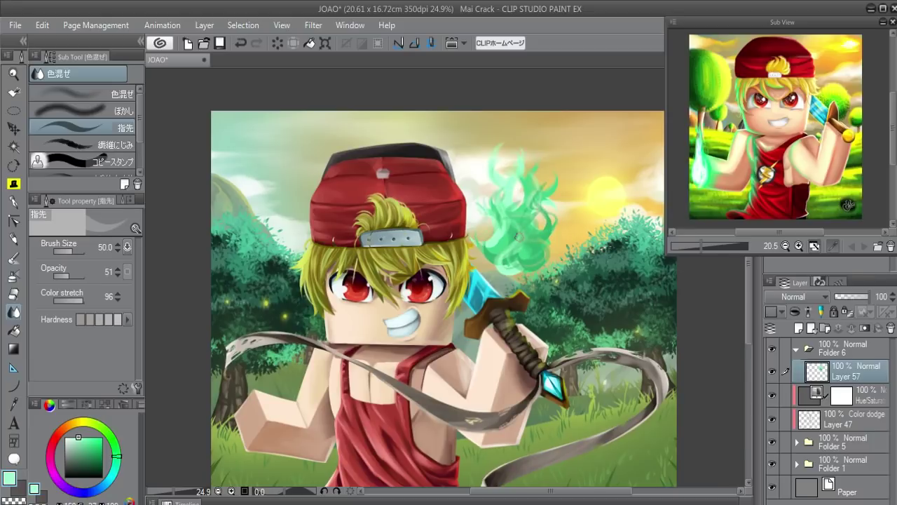
{"action": "left_click_drag", "start_coordinate": [494, 218], "coordinate": [484, 246]}
{"action": "left_click", "coordinate": [798, 328]}
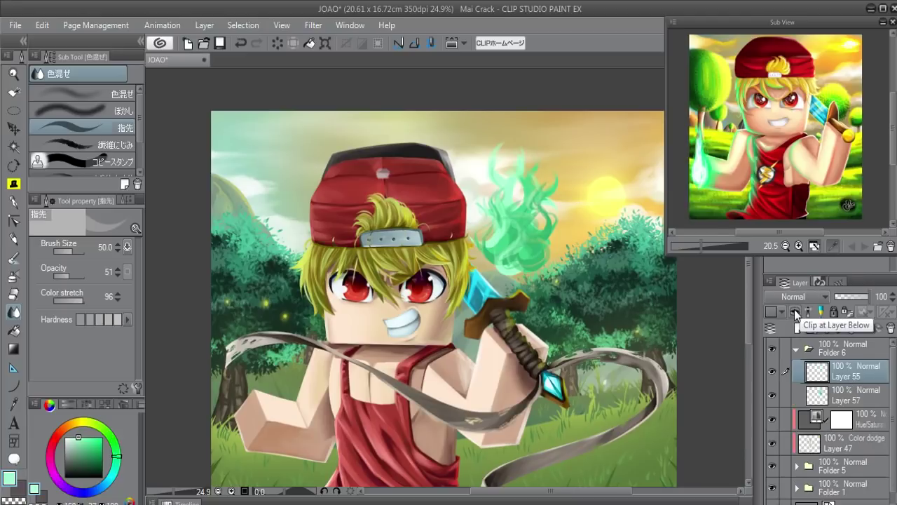
- Clip the new layer to the flame, set it to Color dodge, and pick a light cyan
{"action": "left_click", "coordinate": [795, 314]}
{"action": "left_click", "coordinate": [795, 297]}
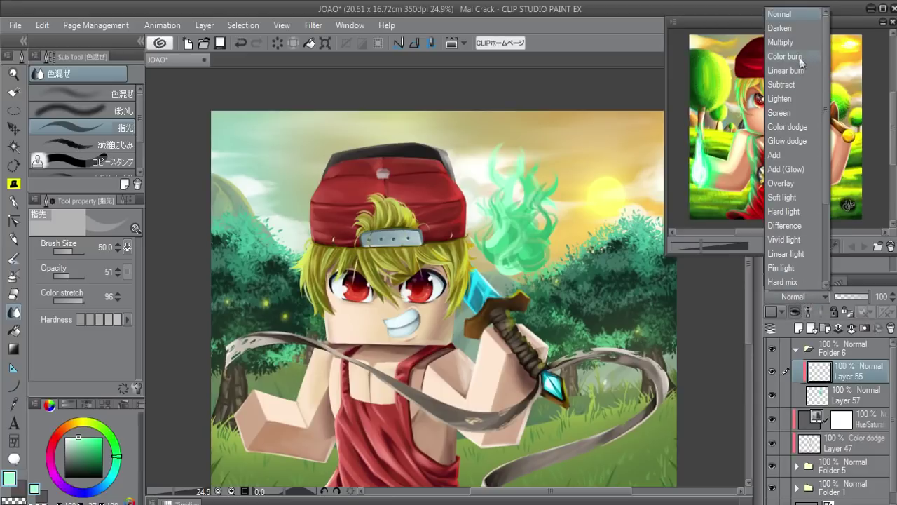
{"action": "left_click", "coordinate": [801, 127]}
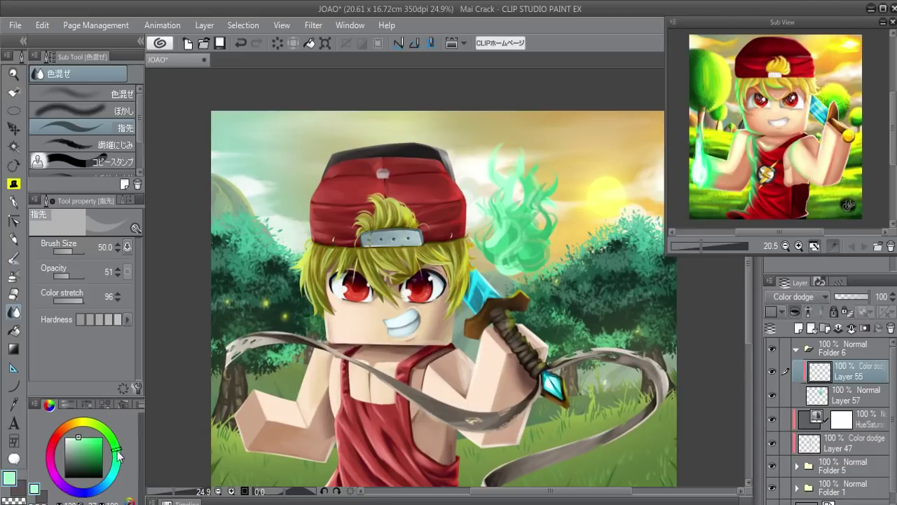
{"action": "mouse_move", "coordinate": [117, 456]}
{"action": "left_mouse_down"}
{"action": "mouse_move", "coordinate": [115, 469]}
{"action": "mouse_move", "coordinate": [85, 439]}
{"action": "left_mouse_up"}
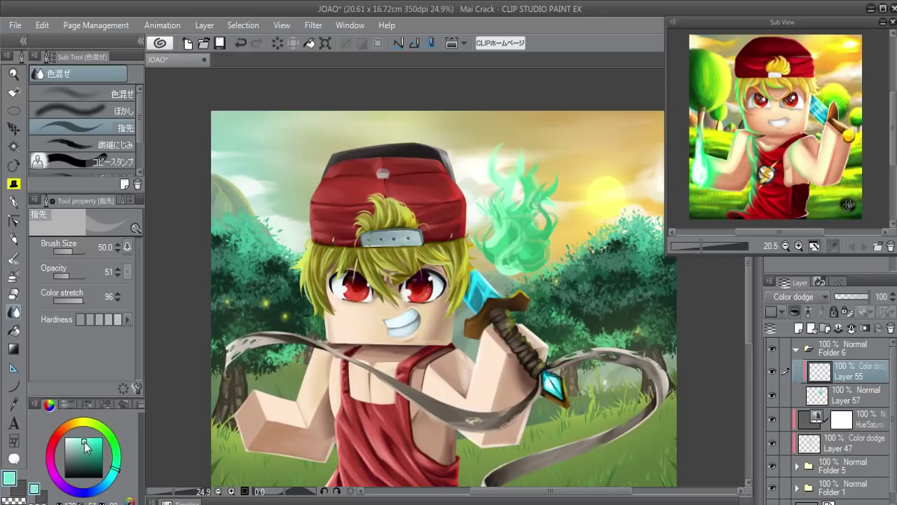
{"action": "key", "text": "b"}
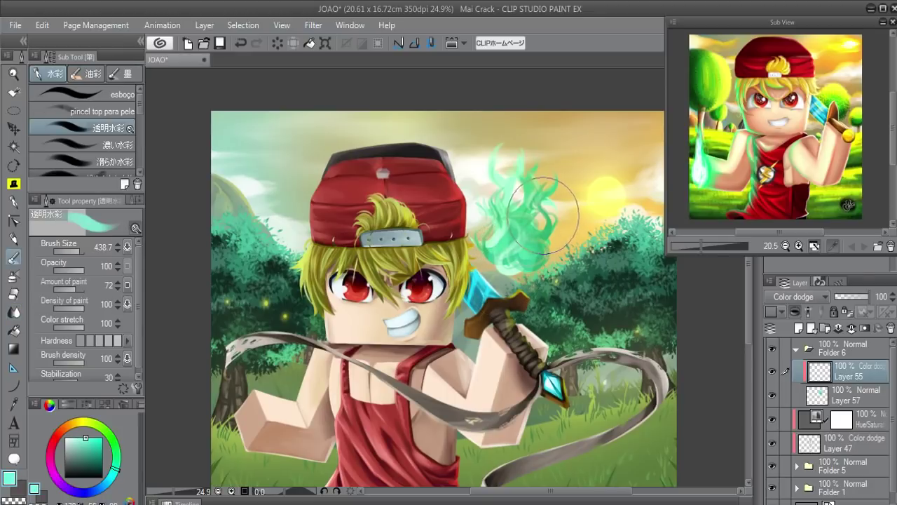
{"action": "key", "text": "b"}
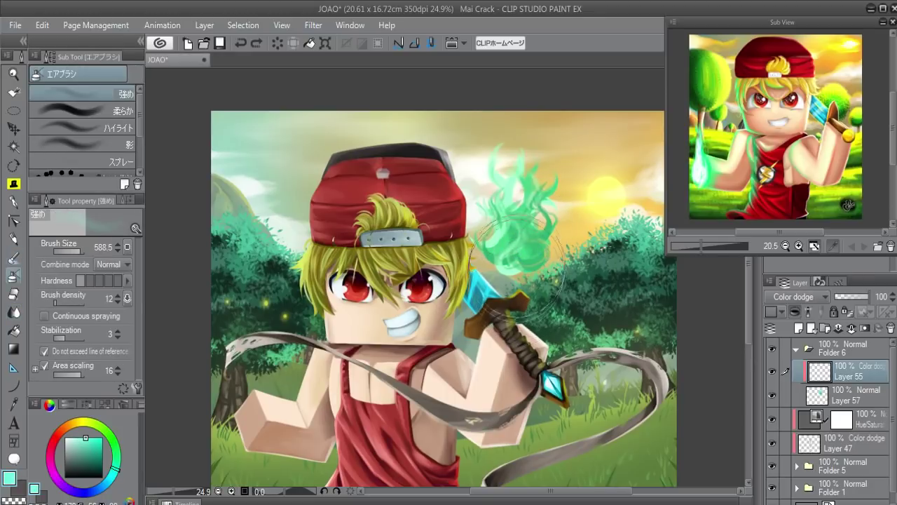
- Set Layer 55 to Glow dodge and airbrush cyan glow over the flame's upper and lower strands
{"action": "left_click", "coordinate": [799, 296]}
{"action": "left_click", "coordinate": [801, 137]}
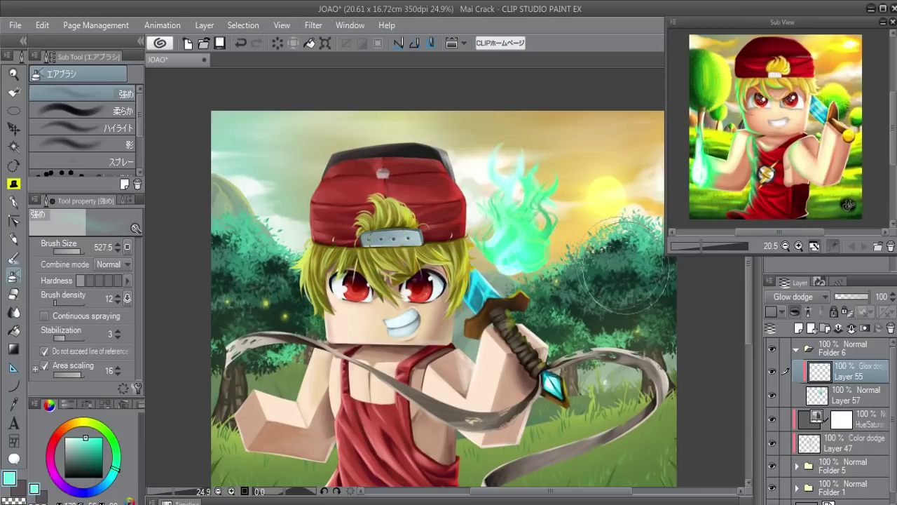
{"action": "left_click", "coordinate": [799, 296]}
{"action": "left_click", "coordinate": [800, 126]}
{"action": "left_click", "coordinate": [799, 296]}
{"action": "left_click", "coordinate": [800, 137]}
{"action": "left_click_drag", "start_coordinate": [516, 255], "coordinate": [511, 150]}
{"action": "left_click", "coordinate": [73, 437]}
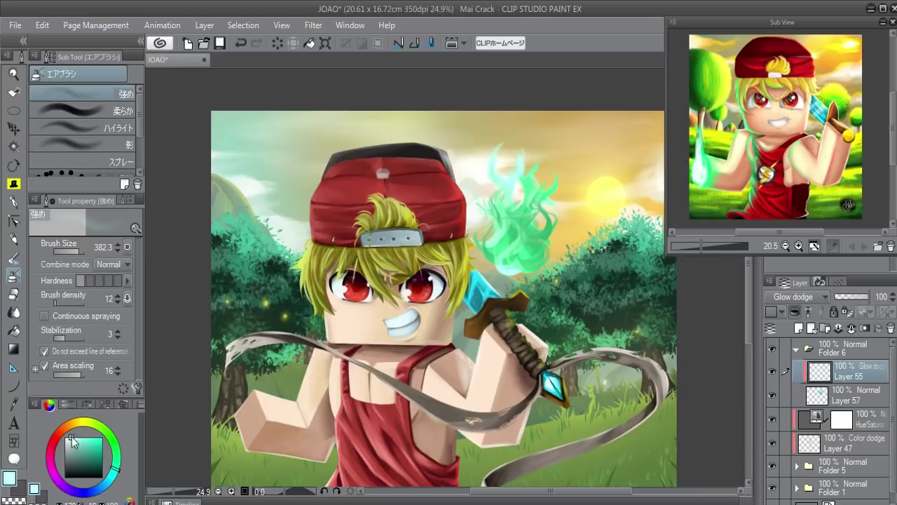
{"action": "left_click_drag", "start_coordinate": [509, 231], "coordinate": [515, 244]}
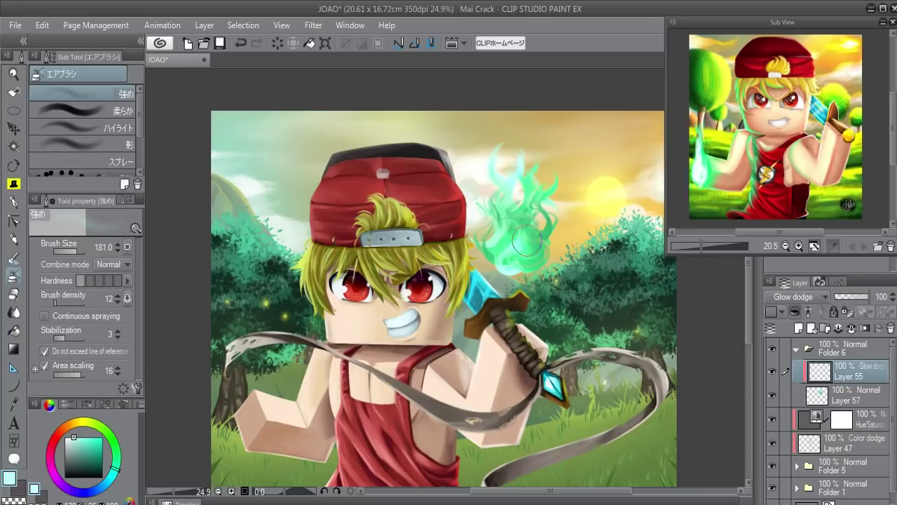
{"action": "left_click", "coordinate": [796, 348]}
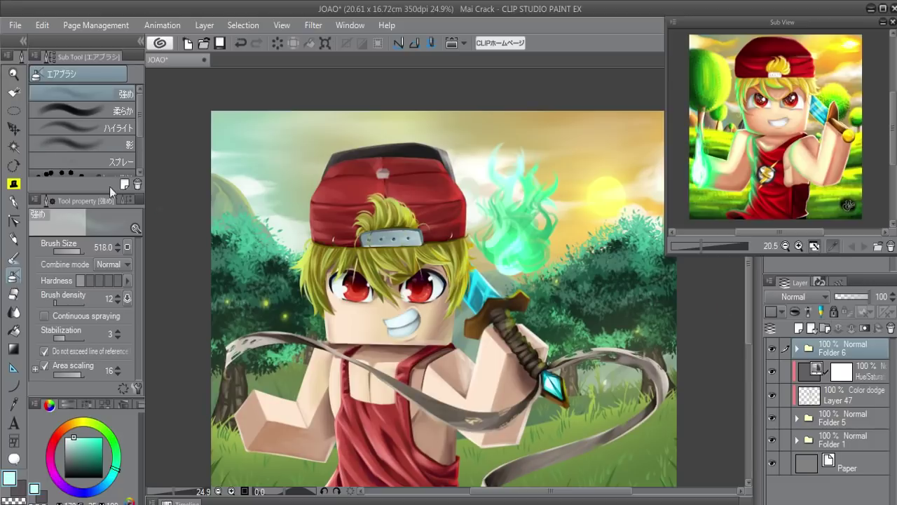
- Move the flame folder beside the character's left hand and scale it to 79%
{"action": "left_click", "coordinate": [15, 127]}
{"action": "left_click_drag", "start_coordinate": [494, 212], "coordinate": [232, 352]}
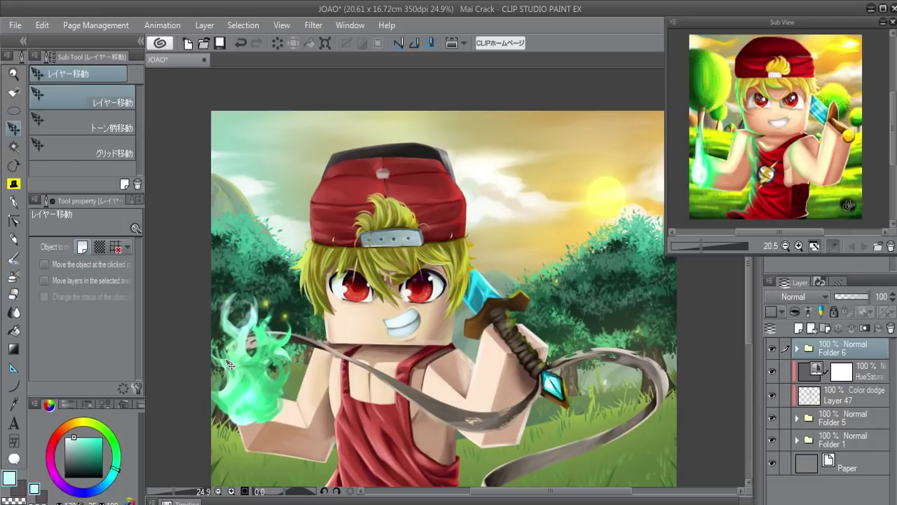
{"action": "key", "text": "ctrl+t"}
{"action": "left_click_drag", "start_coordinate": [326, 279], "coordinate": [308, 295]}
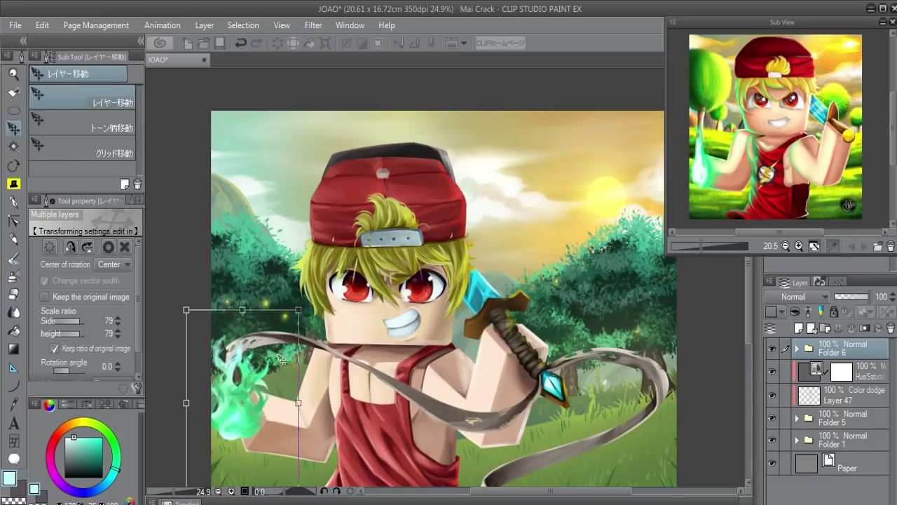
{"action": "key", "text": "Return"}
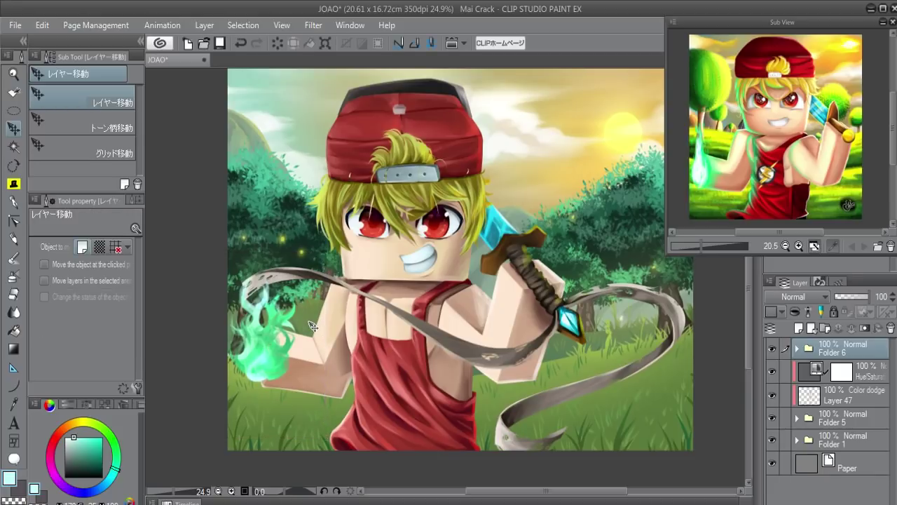
- Add Layer 56 in Folder 6 set to Add (Glow) and airbrush bright cyan glow on the flame
{"action": "left_click", "coordinate": [796, 348]}
{"action": "left_click", "coordinate": [841, 372]}
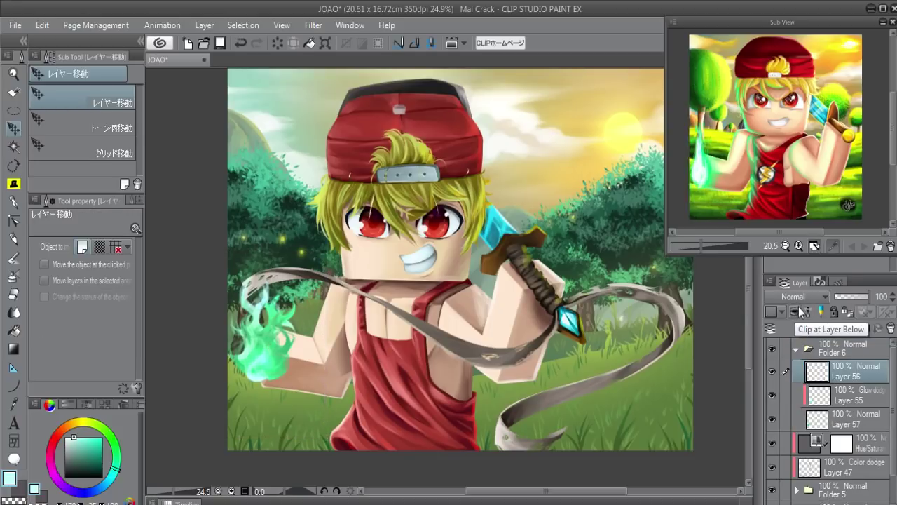
{"action": "key", "text": "b"}
{"action": "key", "text": "b"}
{"action": "left_click", "coordinate": [795, 296]}
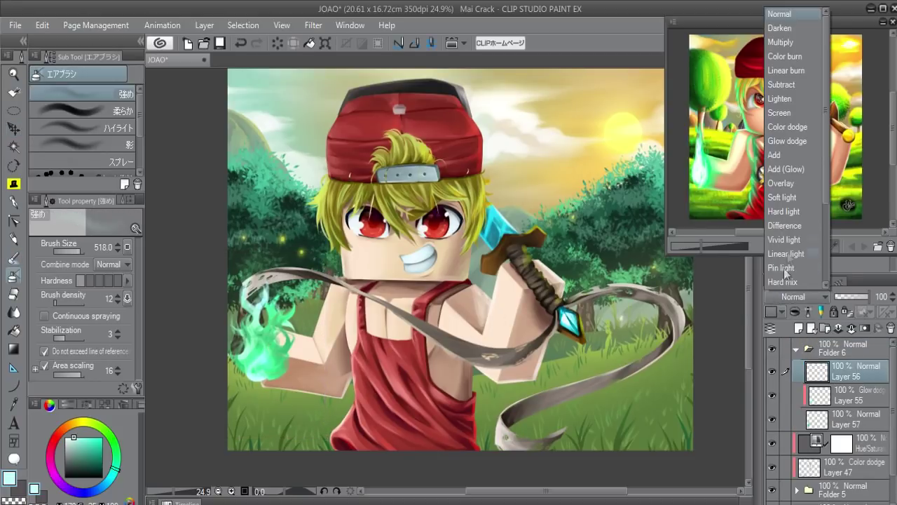
{"action": "left_click", "coordinate": [799, 170]}
{"action": "left_click", "coordinate": [242, 364], "text": "alt"}
{"action": "mouse_move", "coordinate": [281, 330]}
{"action": "left_mouse_down"}
{"action": "mouse_move", "coordinate": [227, 368]}
{"action": "mouse_move", "coordinate": [250, 306]}
{"action": "mouse_move", "coordinate": [273, 359]}
{"action": "left_mouse_up"}
- Shrink the airbrush and lower Layer 56's opacity to soften the cyan hand flame
{"action": "key", "text": "bracketleft"}
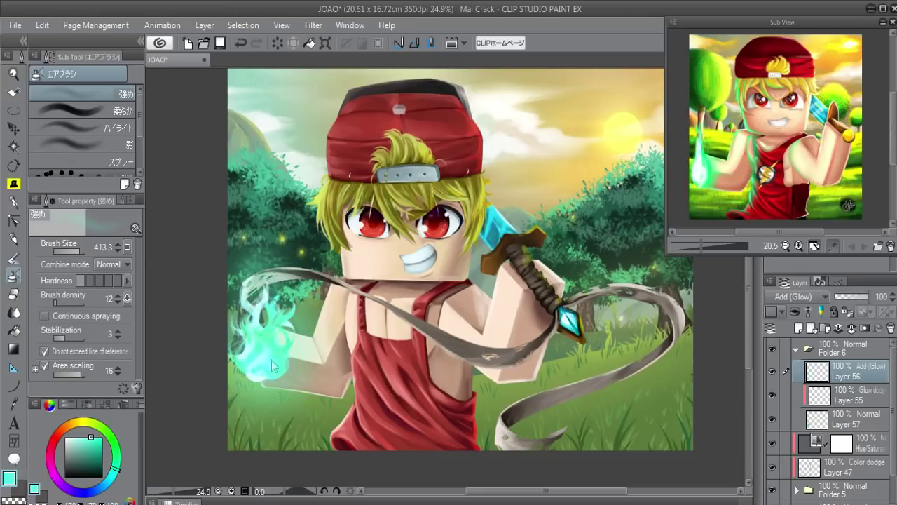
{"action": "left_click_drag", "start_coordinate": [870, 297], "coordinate": [859, 301]}
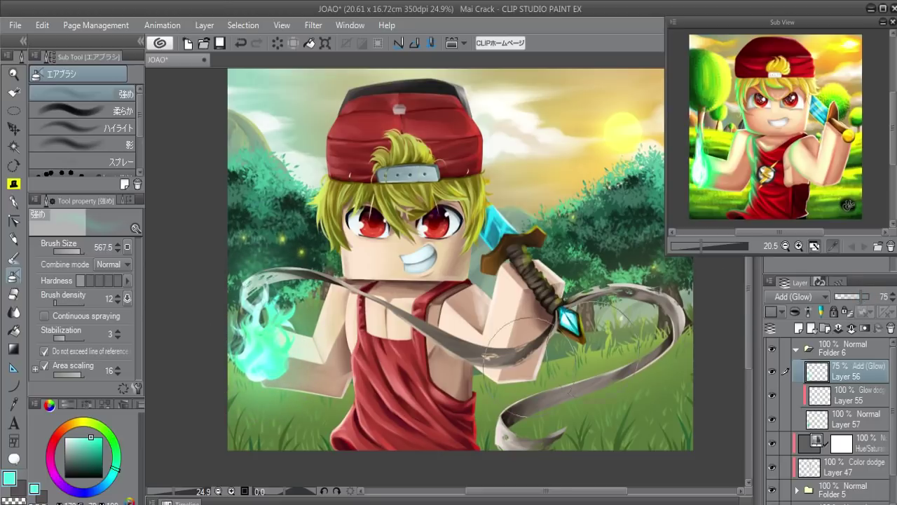
{"action": "scroll", "coordinate": [841, 392], "scroll_direction": "down", "scroll_amount": 2}
- Add Layer 58 below Hue/Saturation in Add (Glow) at 68% with a ~115 watercolour brush
{"action": "left_click", "coordinate": [799, 328]}
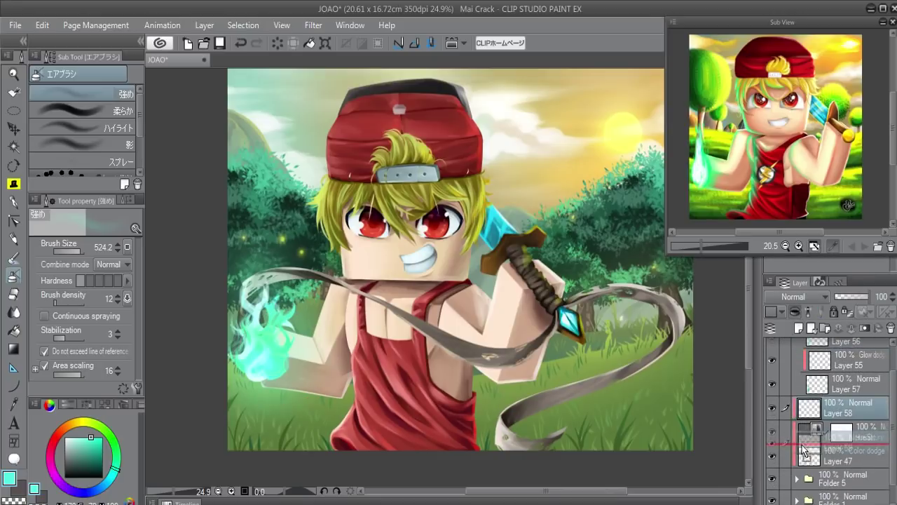
{"action": "left_click_drag", "start_coordinate": [809, 415], "coordinate": [810, 449]}
{"action": "left_click", "coordinate": [817, 298]}
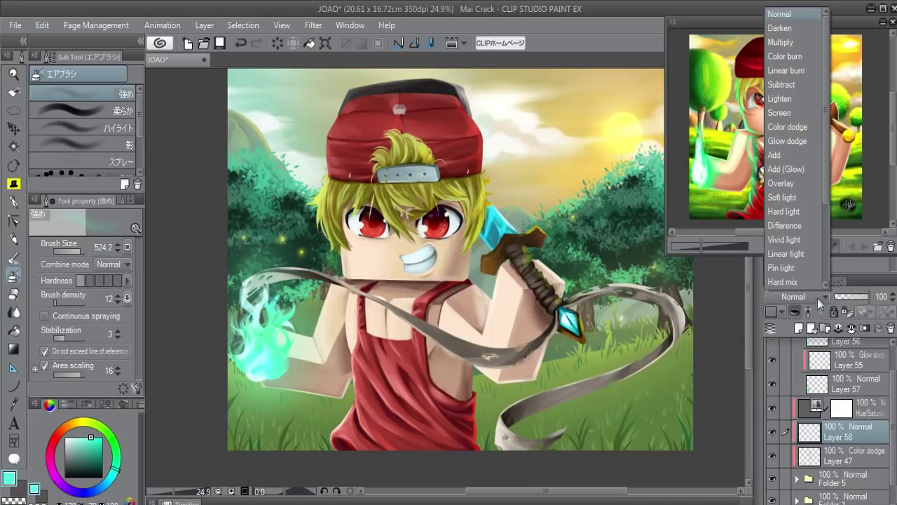
{"action": "left_click", "coordinate": [794, 168]}
{"action": "key", "text": "b"}
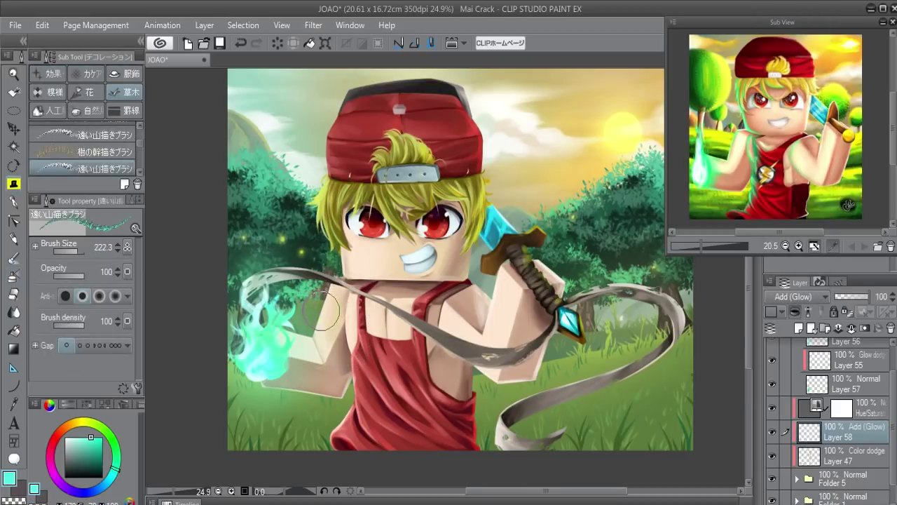
{"action": "key", "text": "b"}
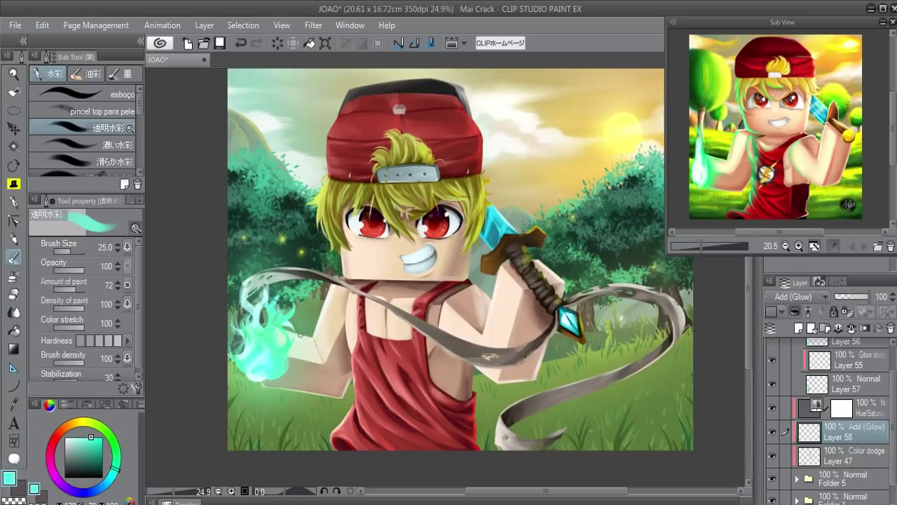
{"action": "left_click_drag", "start_coordinate": [316, 344], "coordinate": [335, 298]}
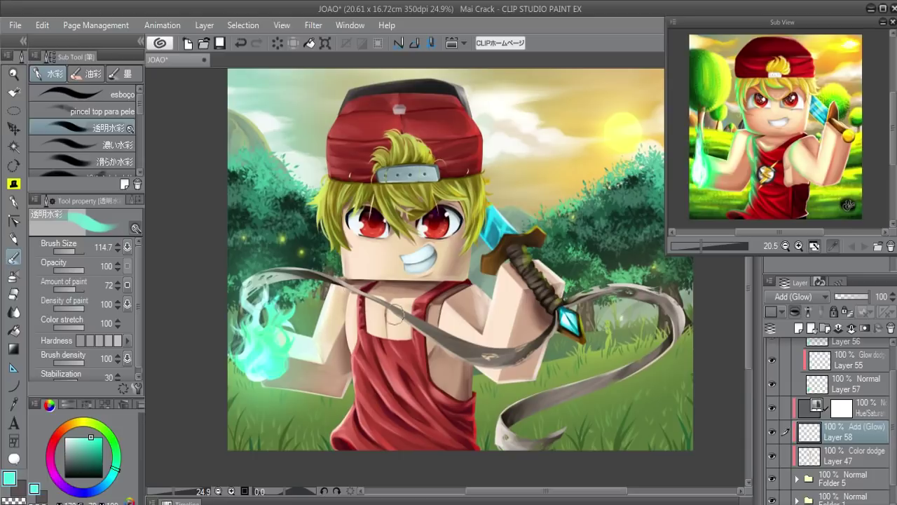
{"action": "left_click_drag", "start_coordinate": [854, 303], "coordinate": [859, 301]}
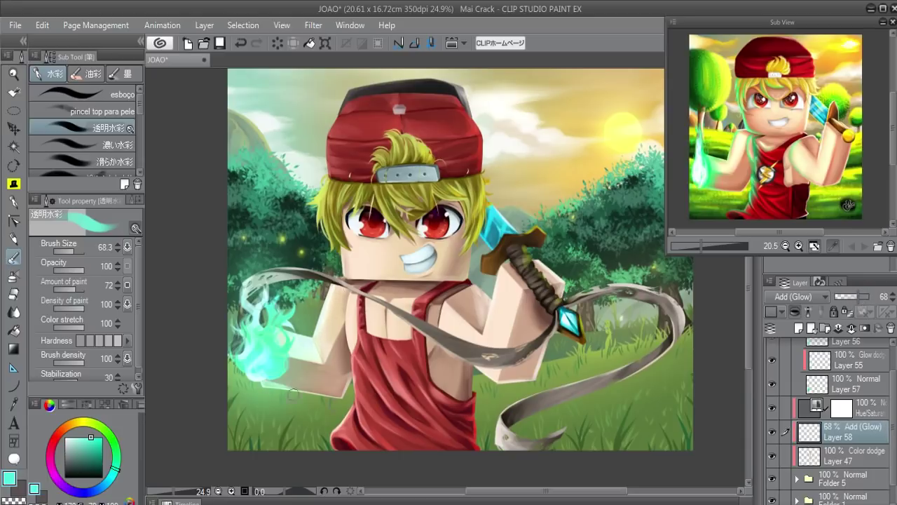
- Resize the brush to about 36 and paint glow across the overalls' chest and belly
{"action": "left_click_drag", "start_coordinate": [291, 389], "coordinate": [448, 303]}
{"action": "key", "text": "ctrl+z"}
{"action": "left_click_drag", "start_coordinate": [343, 254], "coordinate": [351, 273]}
{"action": "left_click_drag", "start_coordinate": [348, 277], "coordinate": [338, 275]}
{"action": "mouse_move", "coordinate": [354, 349]}
{"action": "left_mouse_down"}
{"action": "mouse_move", "coordinate": [352, 382]}
{"action": "mouse_move", "coordinate": [381, 401]}
{"action": "left_mouse_up"}
{"action": "mouse_move", "coordinate": [358, 351]}
{"action": "left_mouse_down"}
{"action": "mouse_move", "coordinate": [362, 368]}
{"action": "mouse_move", "coordinate": [401, 401]}
{"action": "mouse_move", "coordinate": [396, 417]}
{"action": "left_mouse_up"}
{"action": "left_click_drag", "start_coordinate": [392, 382], "coordinate": [401, 394]}
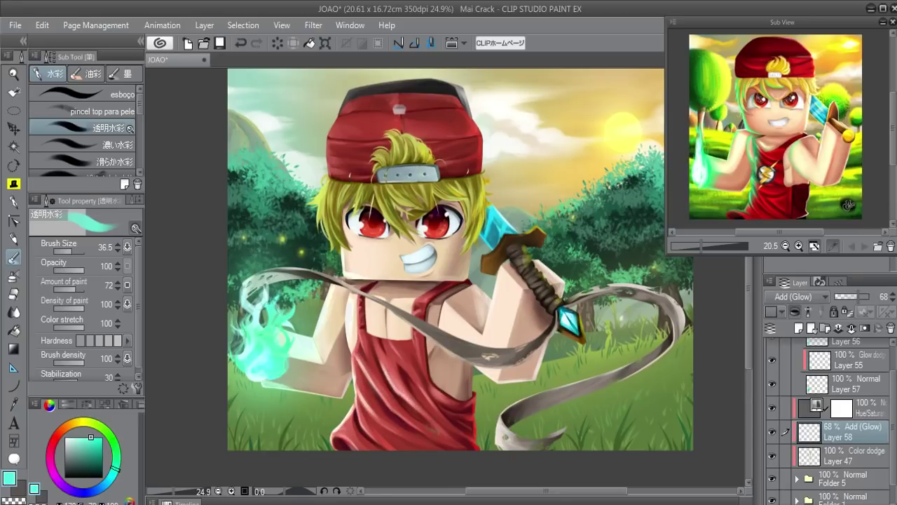
- Add glow to the blond hair and the ribbon near the hand, tilting the view slightly
{"action": "mouse_move", "coordinate": [342, 242]}
{"action": "left_mouse_down"}
{"action": "mouse_move", "coordinate": [319, 189]}
{"action": "mouse_move", "coordinate": [327, 238]}
{"action": "left_mouse_up"}
{"action": "key", "text": "bracketright"}
{"action": "left_click_drag", "start_coordinate": [382, 204], "coordinate": [368, 235]}
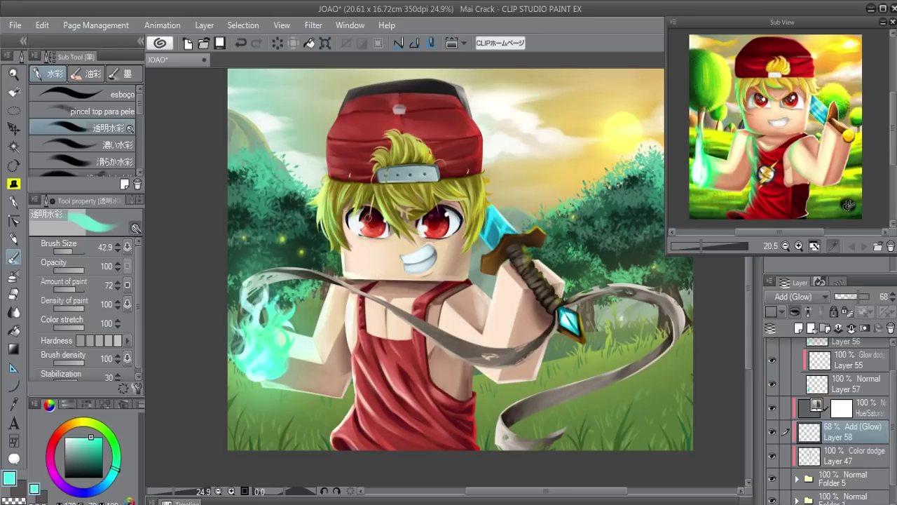
{"action": "key", "text": "ctrl+z"}
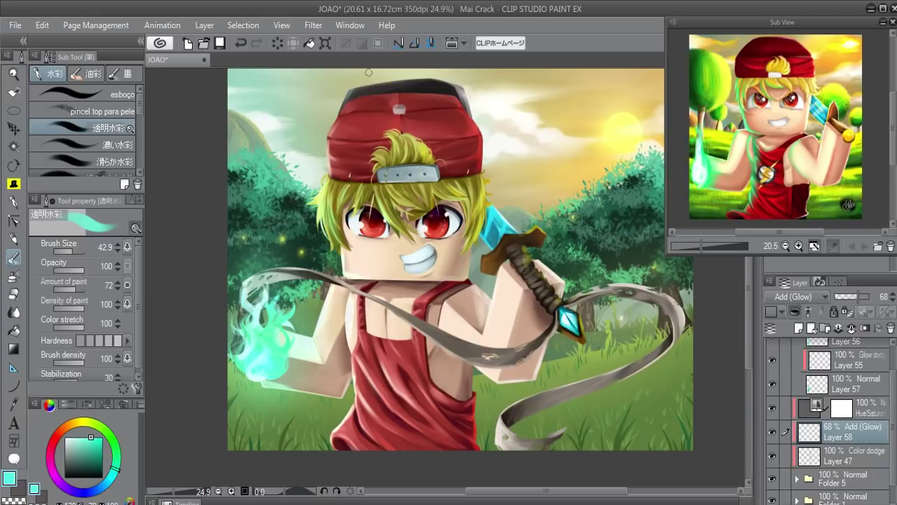
{"action": "key", "text": "bracketright"}
{"action": "left_click_drag", "start_coordinate": [252, 284], "coordinate": [313, 267]}
{"action": "key", "text": "bracketright"}
{"action": "key", "text": "bracketright"}
{"action": "key", "text": "bracketright"}
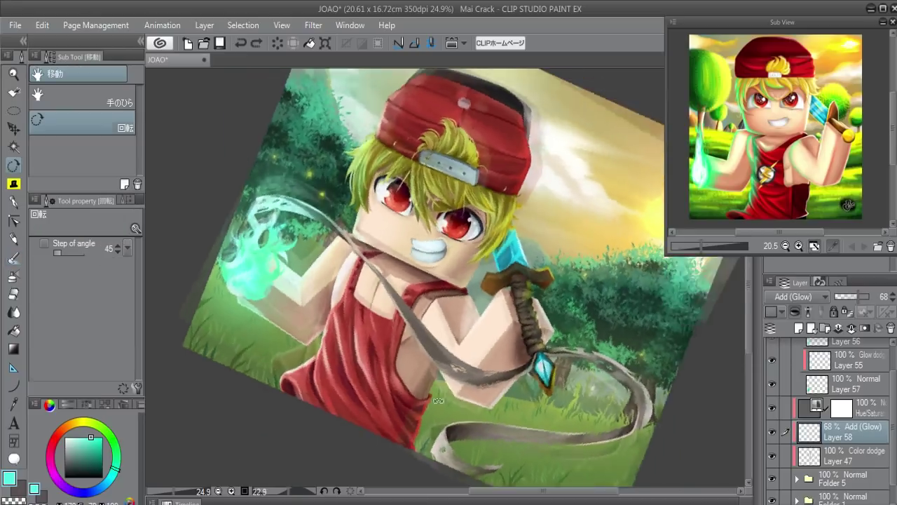
{"action": "left_click_drag", "start_coordinate": [323, 274], "coordinate": [301, 329]}
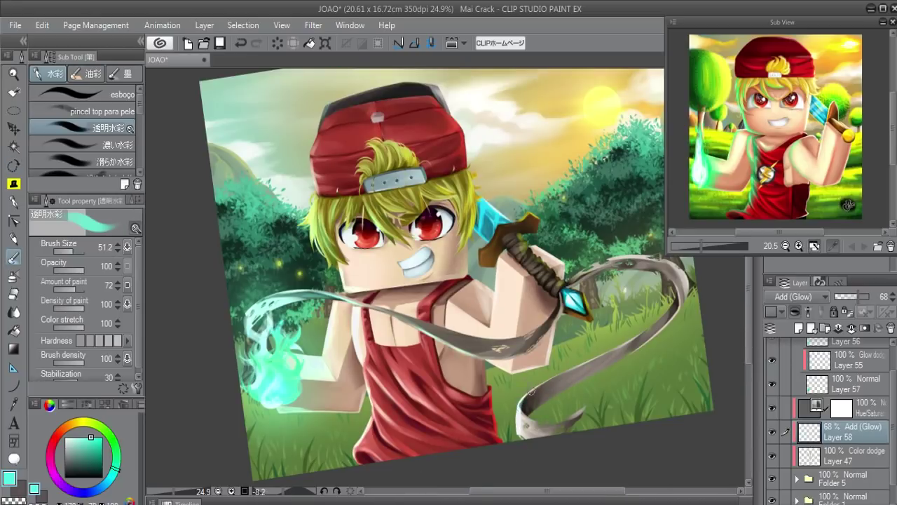
- Collapse the reference preview, level the canvas rotation and check the background folder's visibility
{"action": "left_click_drag", "start_coordinate": [884, 24], "coordinate": [821, 25]}
{"action": "left_click", "coordinate": [821, 22]}
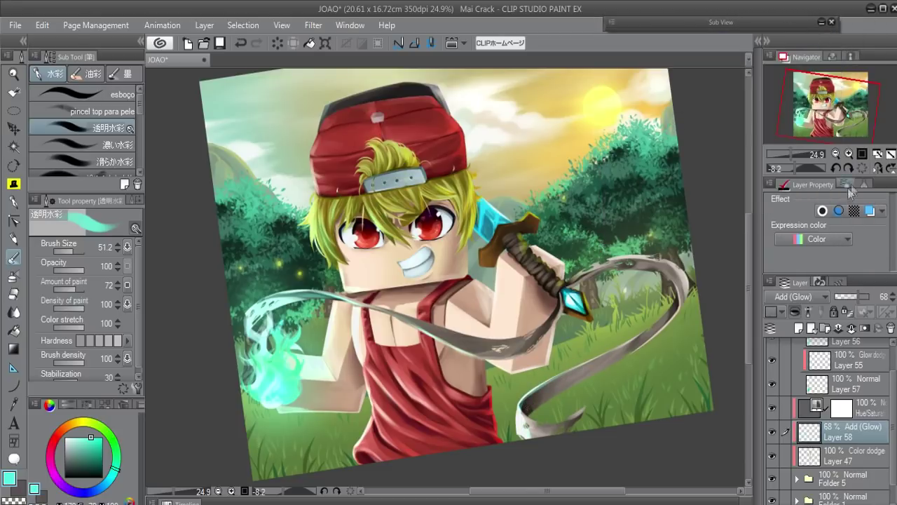
{"action": "left_click", "coordinate": [862, 168]}
{"action": "left_click_drag", "start_coordinate": [565, 250], "coordinate": [565, 254]}
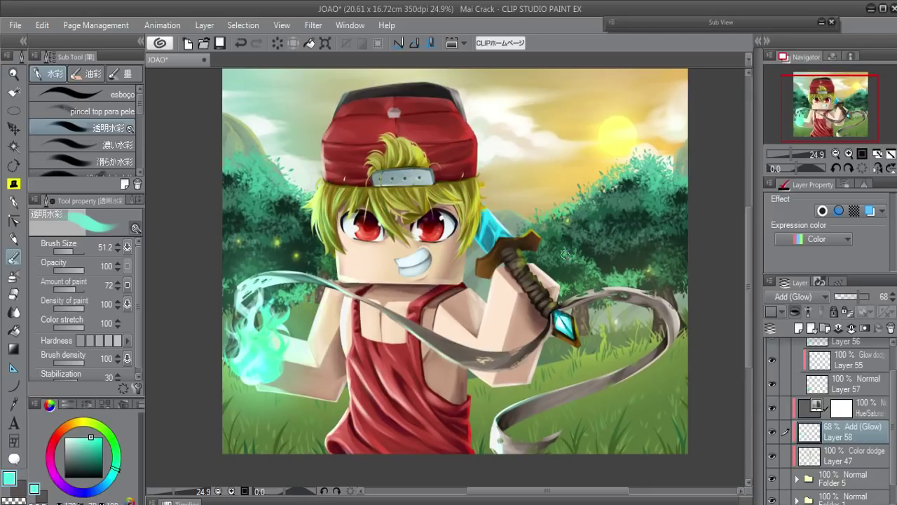
{"action": "scroll", "coordinate": [827, 420], "scroll_direction": "down", "scroll_amount": 1}
{"action": "left_click", "coordinate": [774, 477]}
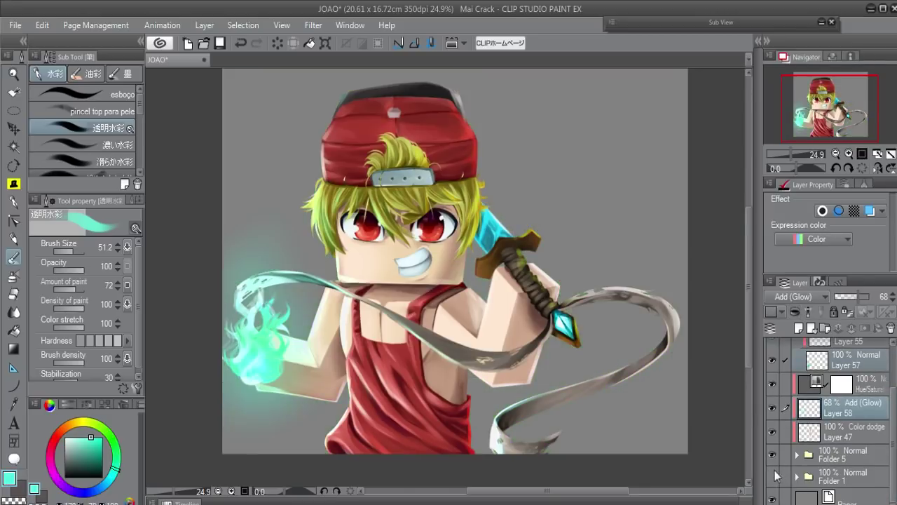
{"action": "left_click", "coordinate": [827, 476]}
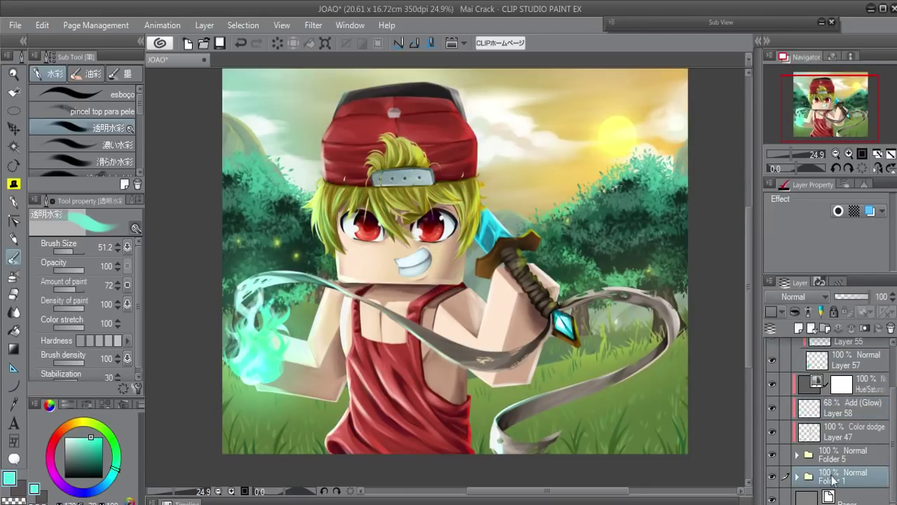
- Add a Brightness/Contrast correction layer and set its brightness to -20
{"action": "right_click", "coordinate": [832, 480]}
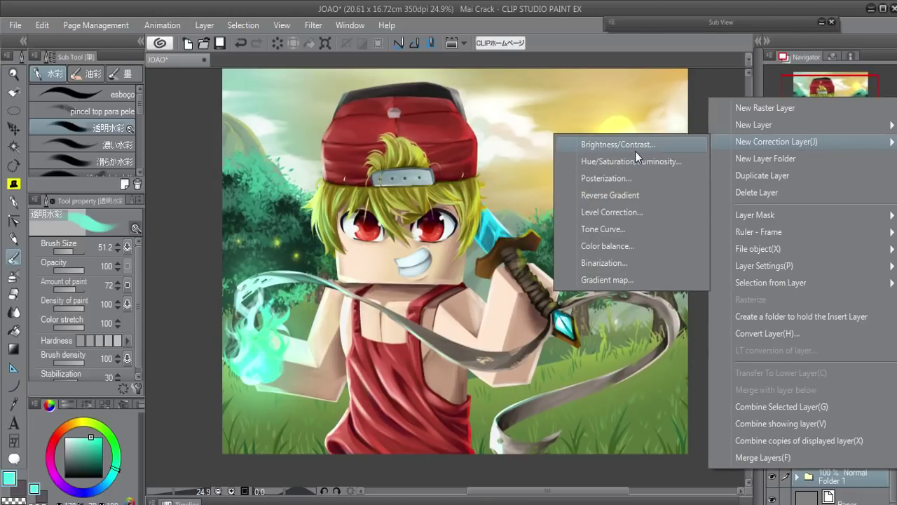
{"action": "left_click", "coordinate": [635, 146]}
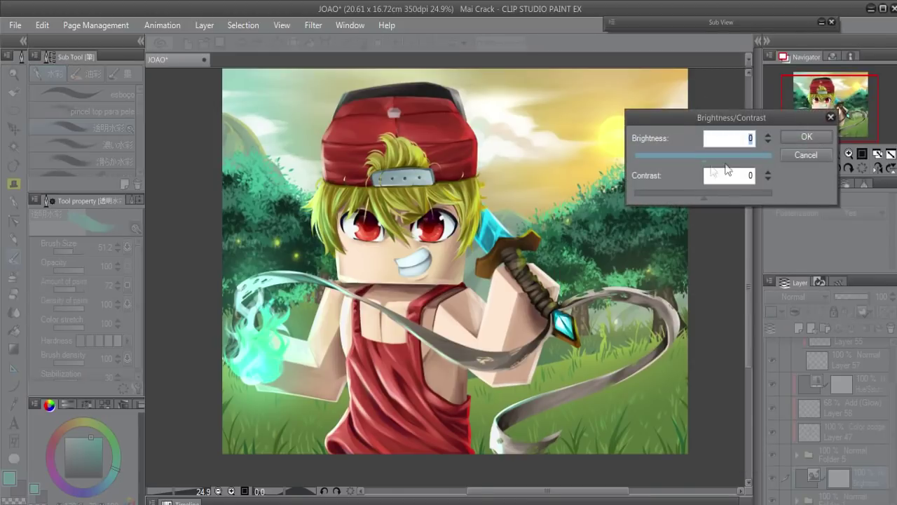
{"action": "left_click", "coordinate": [807, 136]}
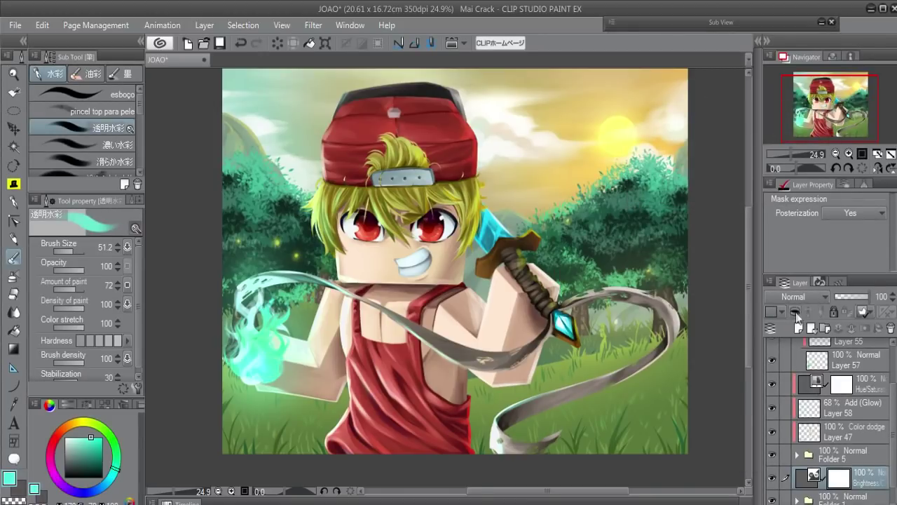
{"action": "double_click", "coordinate": [817, 477]}
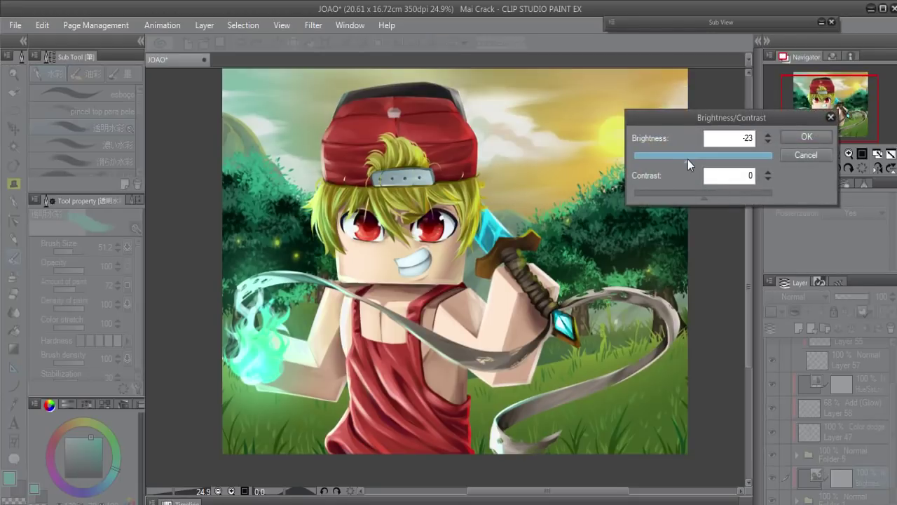
{"action": "left_click_drag", "start_coordinate": [688, 159], "coordinate": [690, 159]}
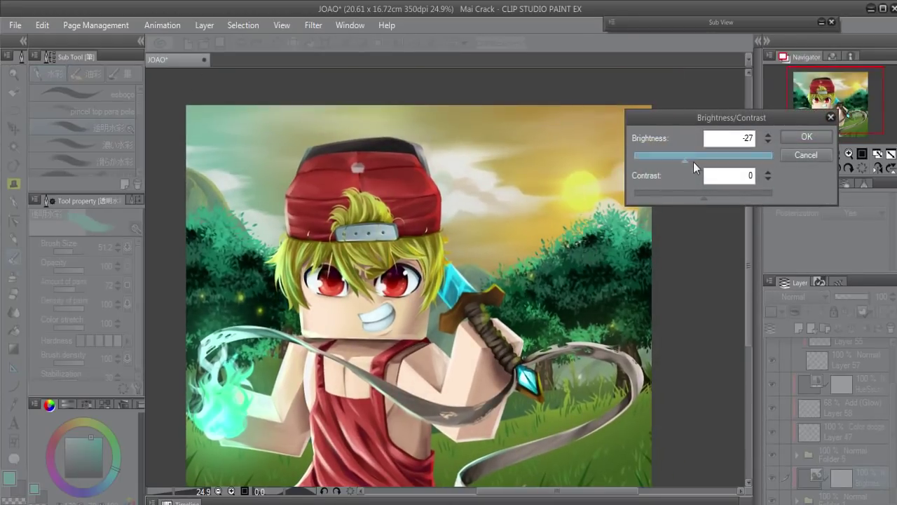
{"action": "left_click", "coordinate": [813, 139]}
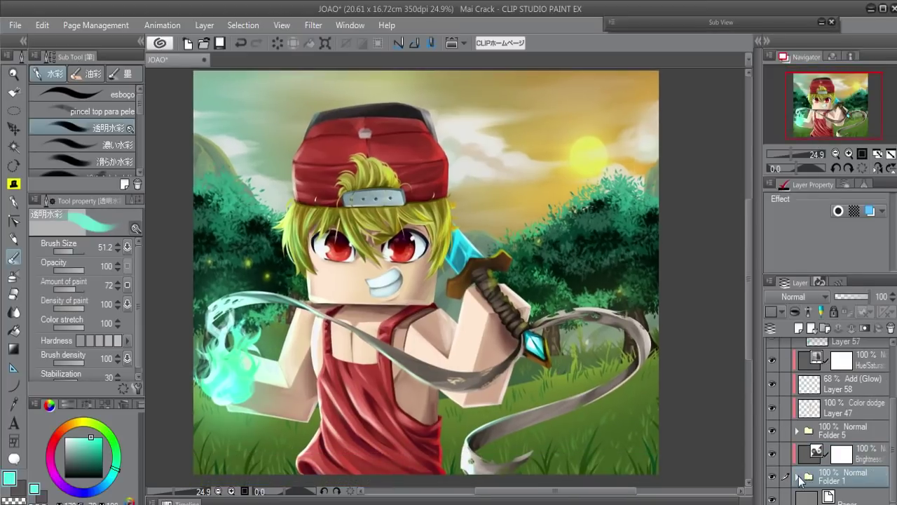
- Expand Folder 1 and apply a Gaussian blur to Layer 50 Copy 2
{"action": "left_click", "coordinate": [834, 497]}
{"action": "left_click", "coordinate": [796, 499]}
{"action": "scroll", "coordinate": [834, 421], "scroll_direction": "down", "scroll_amount": 3}
{"action": "scroll", "coordinate": [893, 411], "scroll_direction": "down", "scroll_amount": 3}
{"action": "left_click", "coordinate": [816, 440]}
{"action": "left_click", "coordinate": [772, 442]}
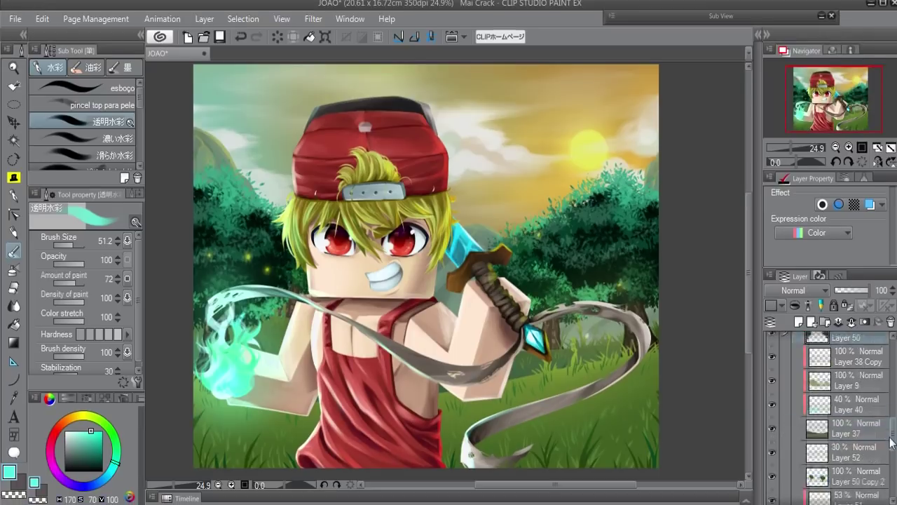
{"action": "scroll", "coordinate": [834, 421], "scroll_direction": "down", "scroll_amount": 5}
{"action": "left_click", "coordinate": [851, 448]}
{"action": "left_click", "coordinate": [319, 22]}
{"action": "mouse_move", "coordinate": [332, 37]}
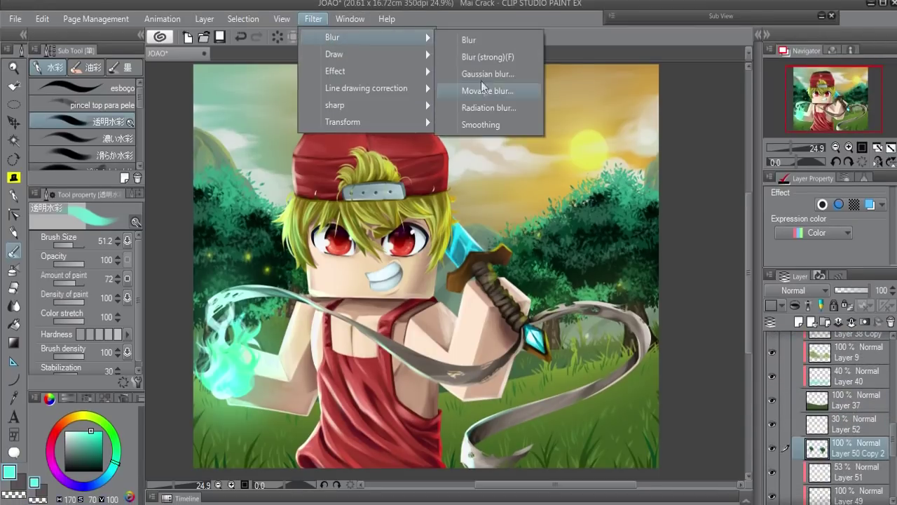
{"action": "left_click", "coordinate": [491, 77]}
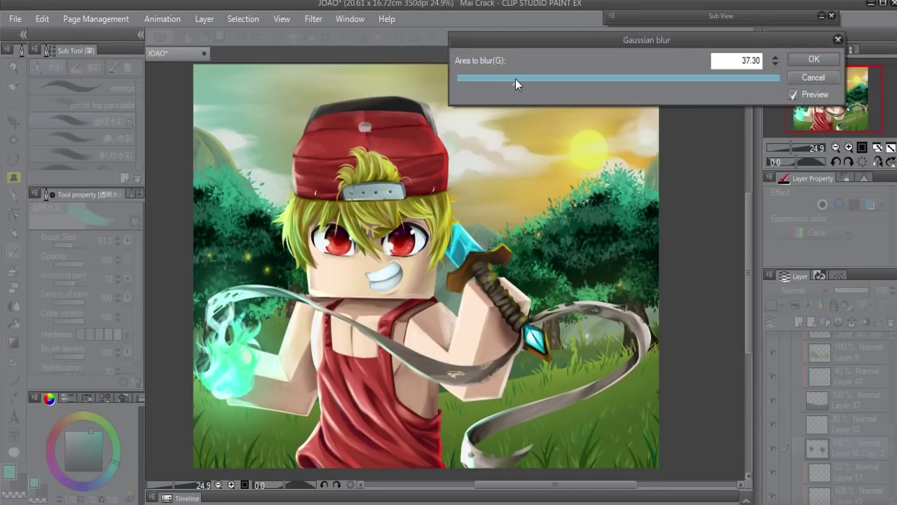
{"action": "key", "text": "Return"}
- Gaussian-blur Layer 43 by about 11.78 and Layer 50 by about 12.77
{"action": "scroll", "coordinate": [827, 421], "scroll_direction": "down", "scroll_amount": 3}
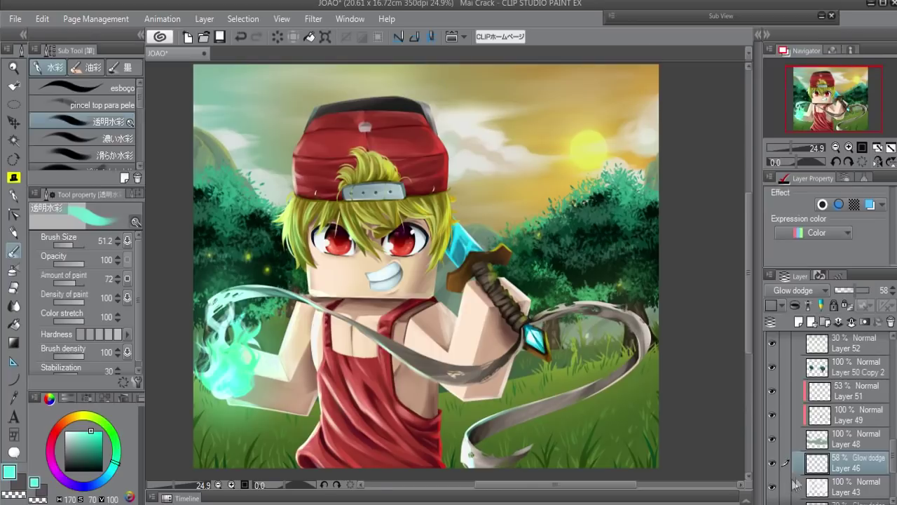
{"action": "left_click", "coordinate": [772, 487]}
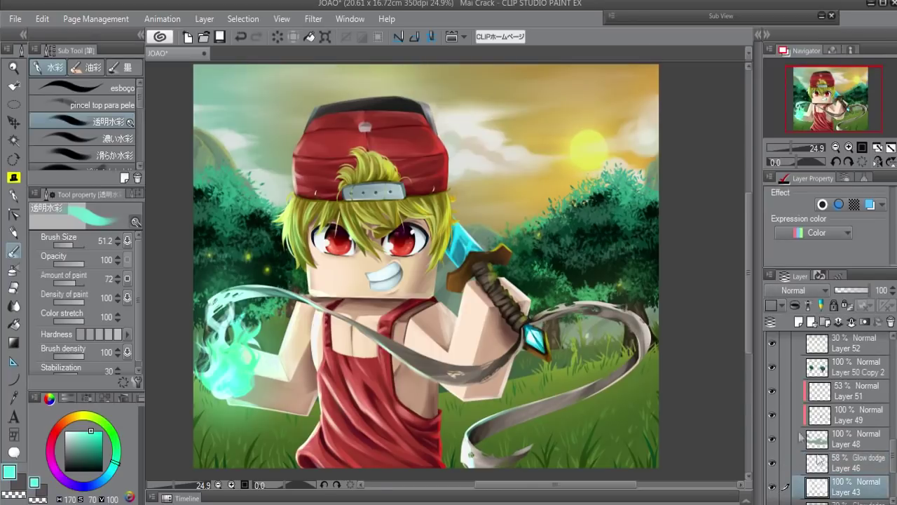
{"action": "left_click", "coordinate": [350, 19]}
{"action": "mouse_move", "coordinate": [364, 37]}
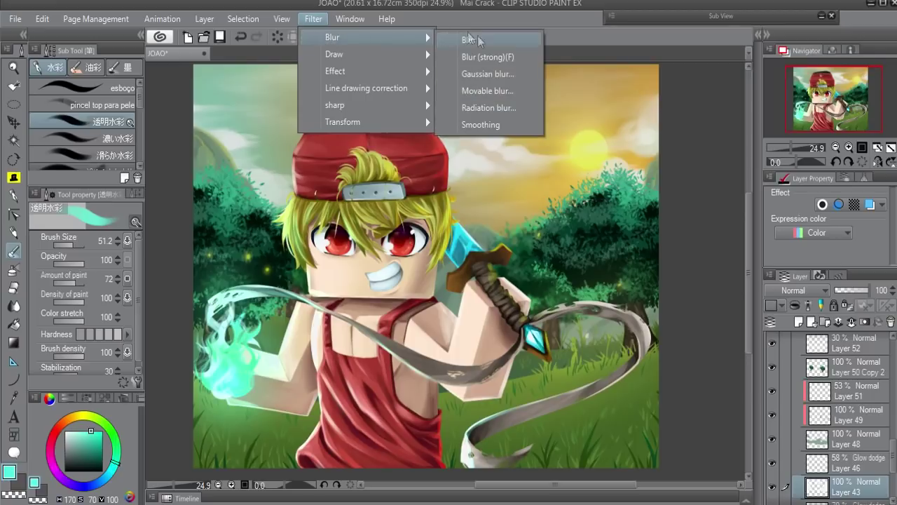
{"action": "left_click", "coordinate": [469, 75]}
{"action": "left_click_drag", "start_coordinate": [477, 82], "coordinate": [477, 83]}
{"action": "left_click", "coordinate": [814, 59]}
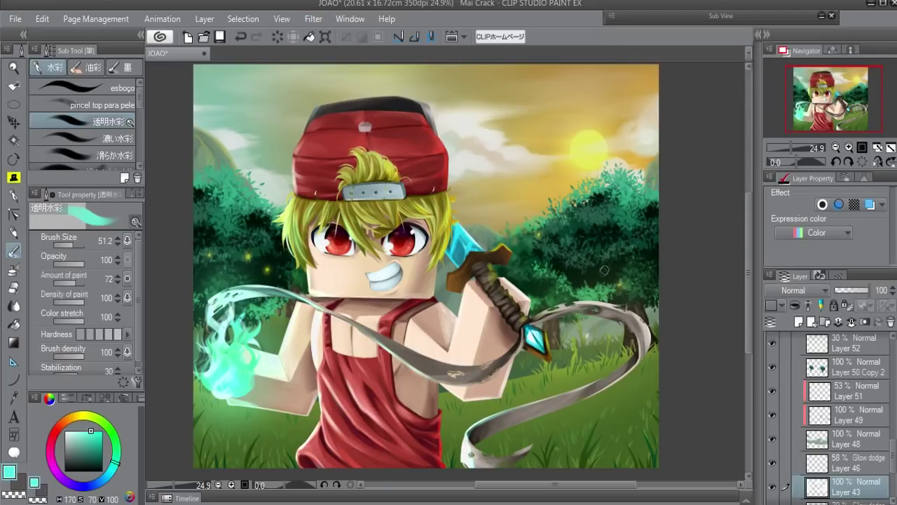
{"action": "left_click_drag", "start_coordinate": [890, 468], "coordinate": [895, 424]}
{"action": "left_click", "coordinate": [859, 417]}
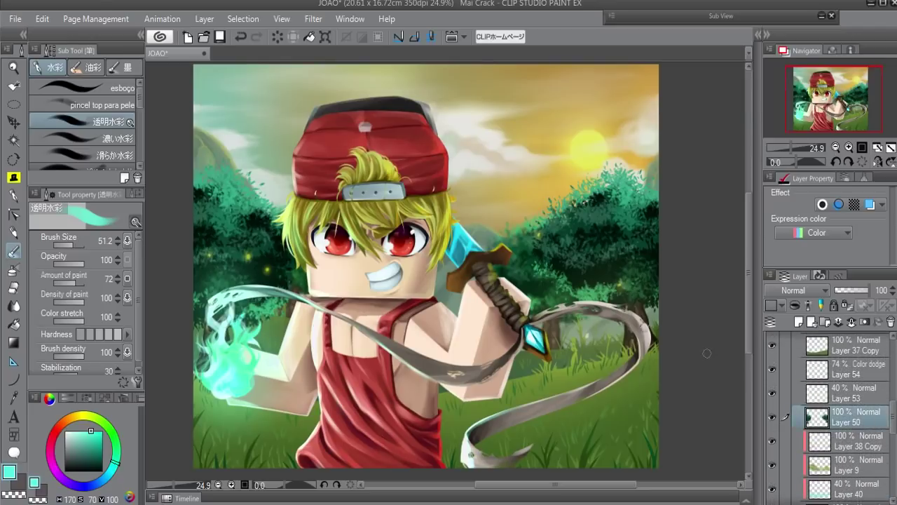
{"action": "left_click", "coordinate": [317, 21]}
{"action": "left_click", "coordinate": [487, 75]}
{"action": "left_click_drag", "start_coordinate": [508, 92], "coordinate": [477, 83]}
{"action": "key", "text": "Return"}
- Gaussian-blur Layer 9 by about 16.20
{"action": "left_click", "coordinate": [867, 456]}
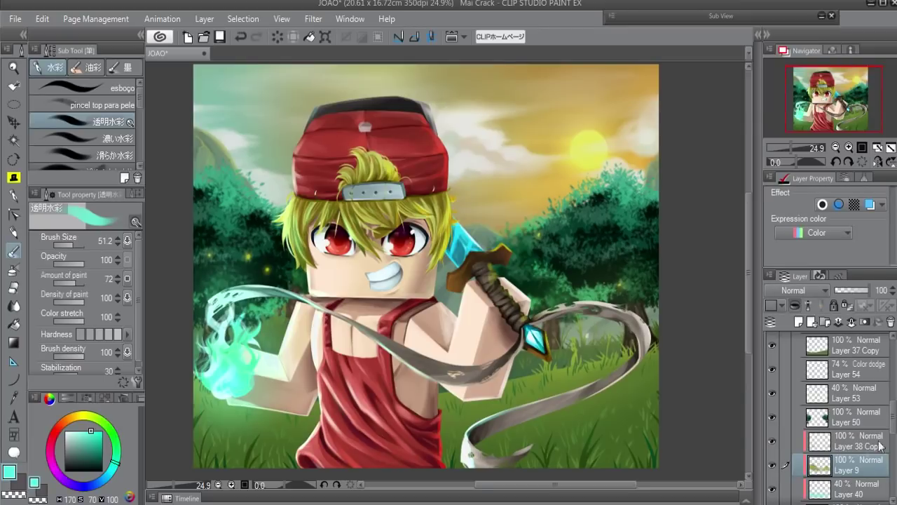
{"action": "left_click_drag", "start_coordinate": [894, 417], "coordinate": [893, 426]}
{"action": "left_click", "coordinate": [344, 18]}
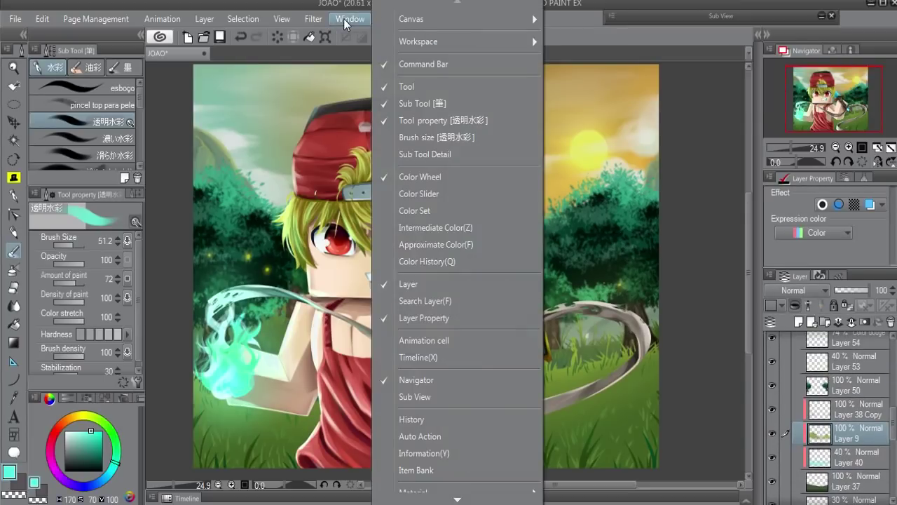
{"action": "left_click", "coordinate": [491, 73]}
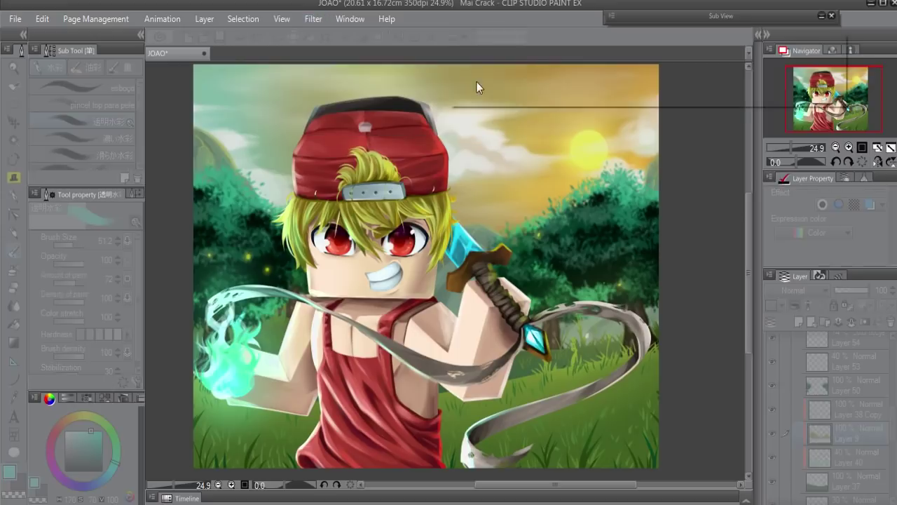
{"action": "left_click", "coordinate": [482, 82]}
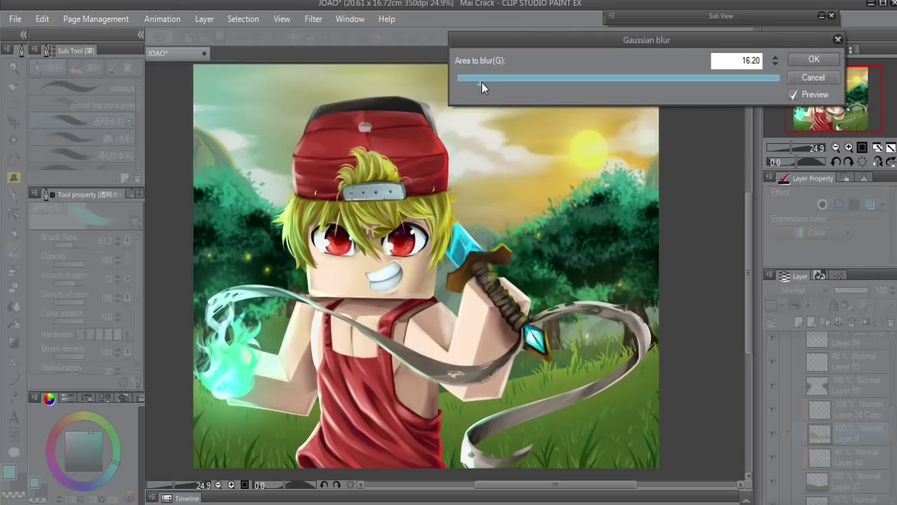
{"action": "left_click", "coordinate": [810, 60]}
- Compare Layer 37 Copy's visibility and review the scene against the reference preview
{"action": "scroll", "coordinate": [841, 421], "scroll_direction": "down", "scroll_amount": 5}
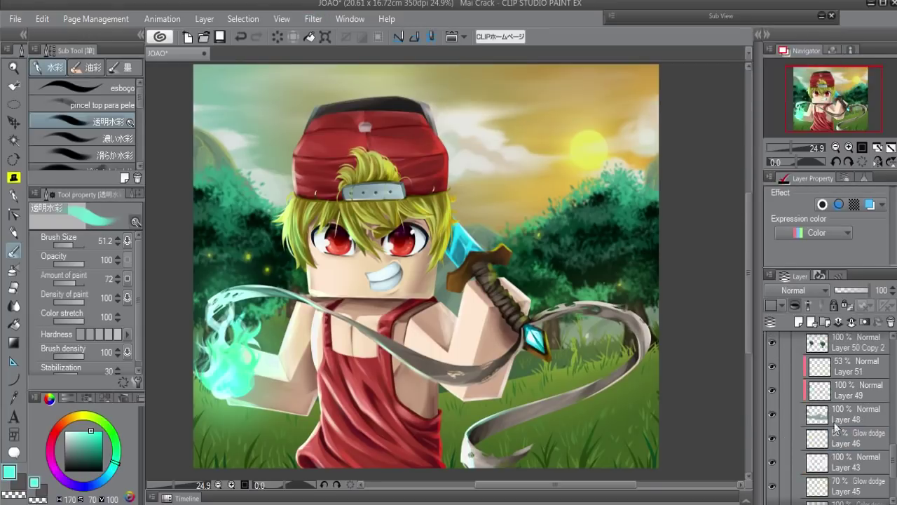
{"action": "scroll", "coordinate": [893, 488], "scroll_direction": "down", "scroll_amount": 5}
{"action": "scroll", "coordinate": [841, 420], "scroll_direction": "up", "scroll_amount": 5}
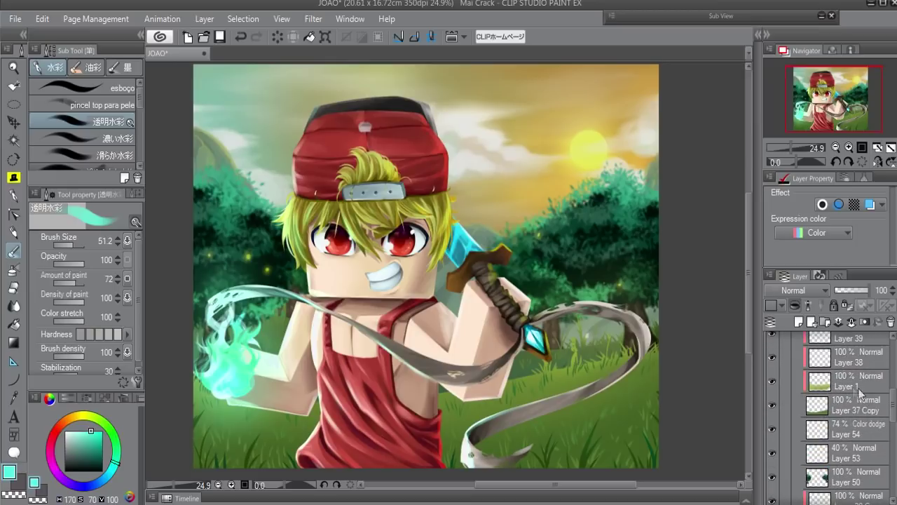
{"action": "left_click", "coordinate": [771, 404]}
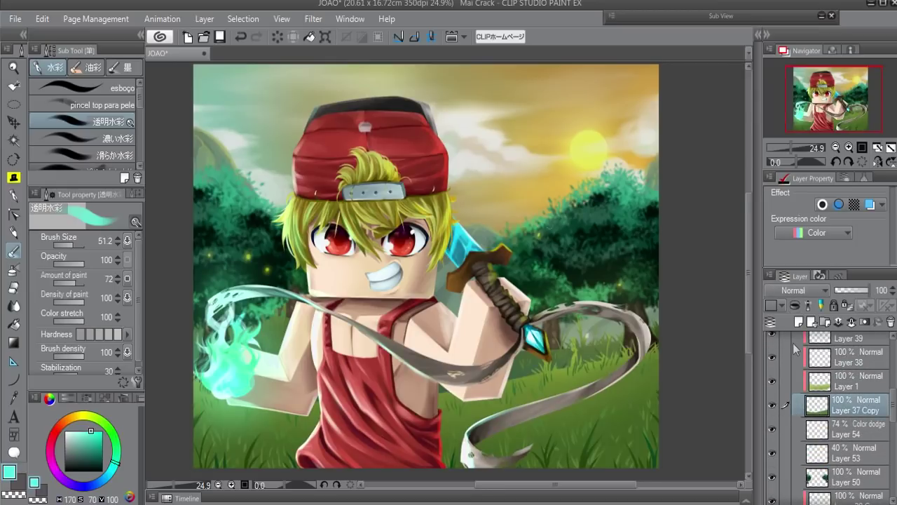
{"action": "left_click_drag", "start_coordinate": [513, 308], "coordinate": [552, 363]}
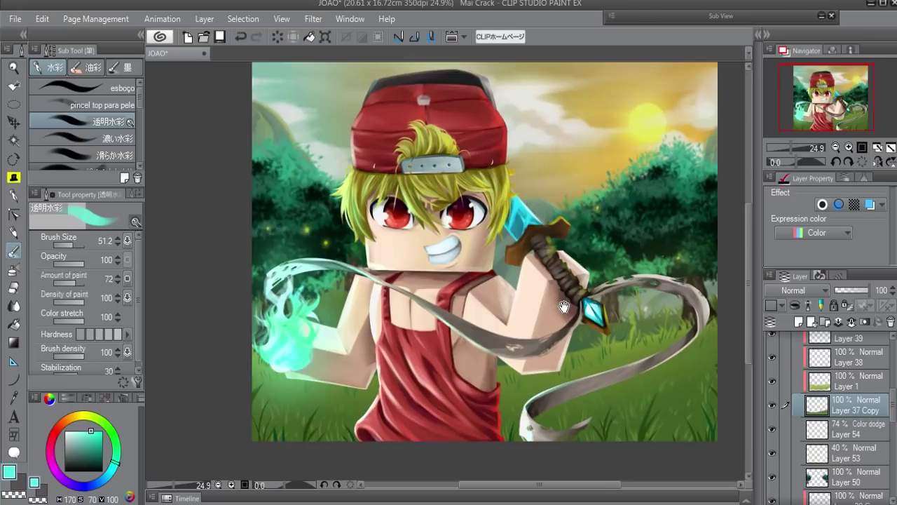
{"action": "left_click_drag", "start_coordinate": [552, 363], "coordinate": [539, 312]}
{"action": "scroll", "coordinate": [894, 357], "scroll_direction": "up", "scroll_amount": 3}
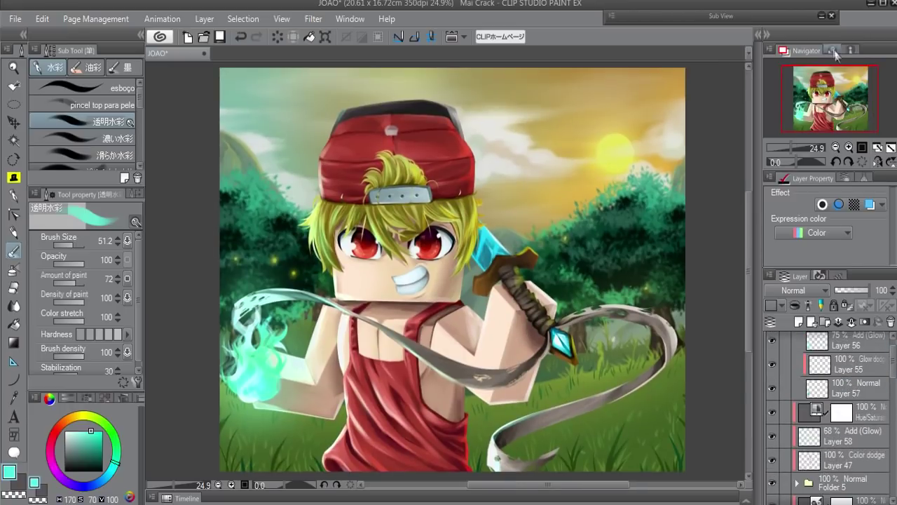
{"action": "left_click", "coordinate": [821, 16]}
{"action": "scroll", "coordinate": [891, 364], "scroll_direction": "up", "scroll_amount": 1}
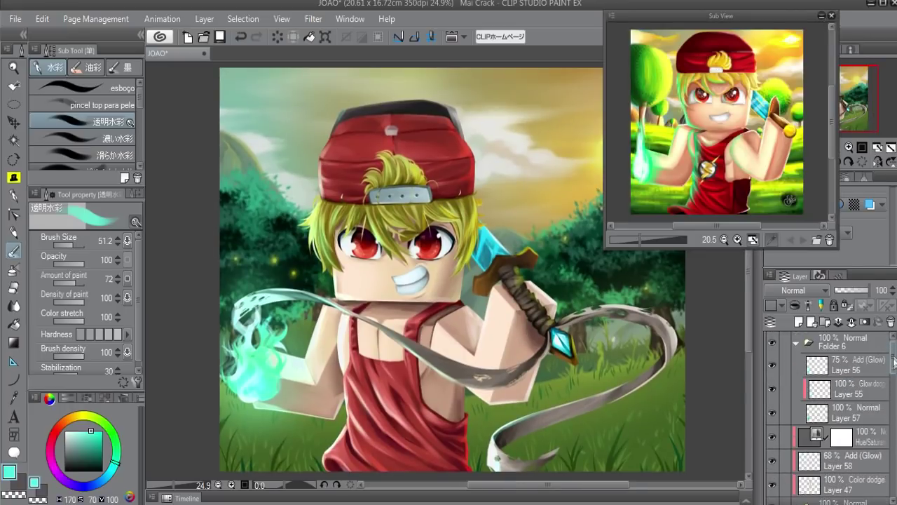
{"action": "scroll", "coordinate": [894, 358], "scroll_direction": "down", "scroll_amount": 5}
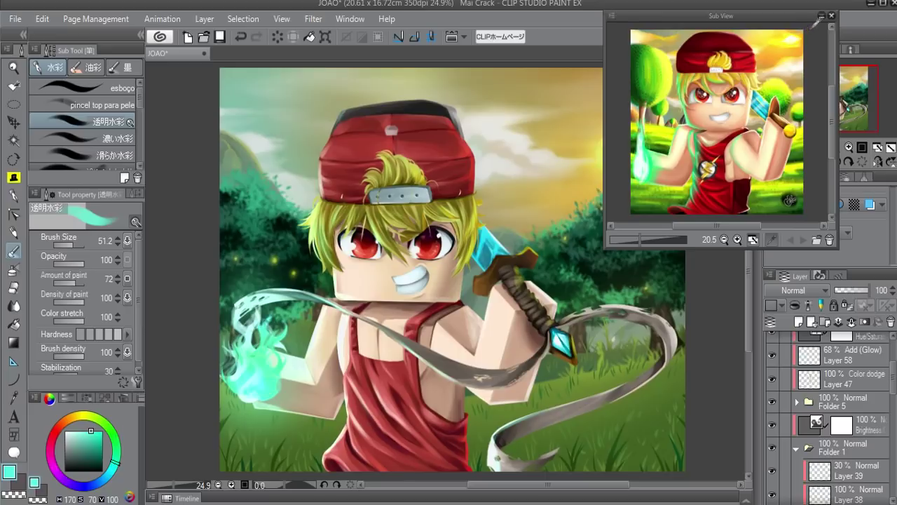
{"action": "left_click", "coordinate": [822, 16]}
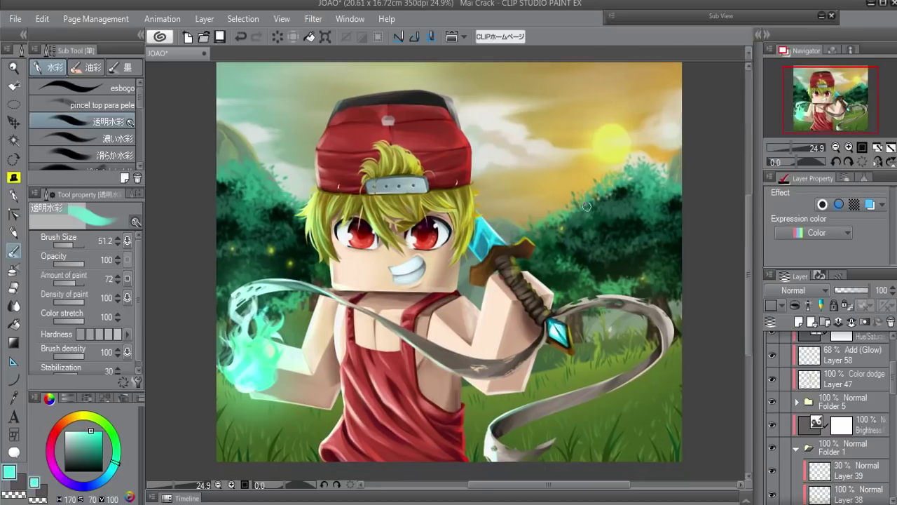